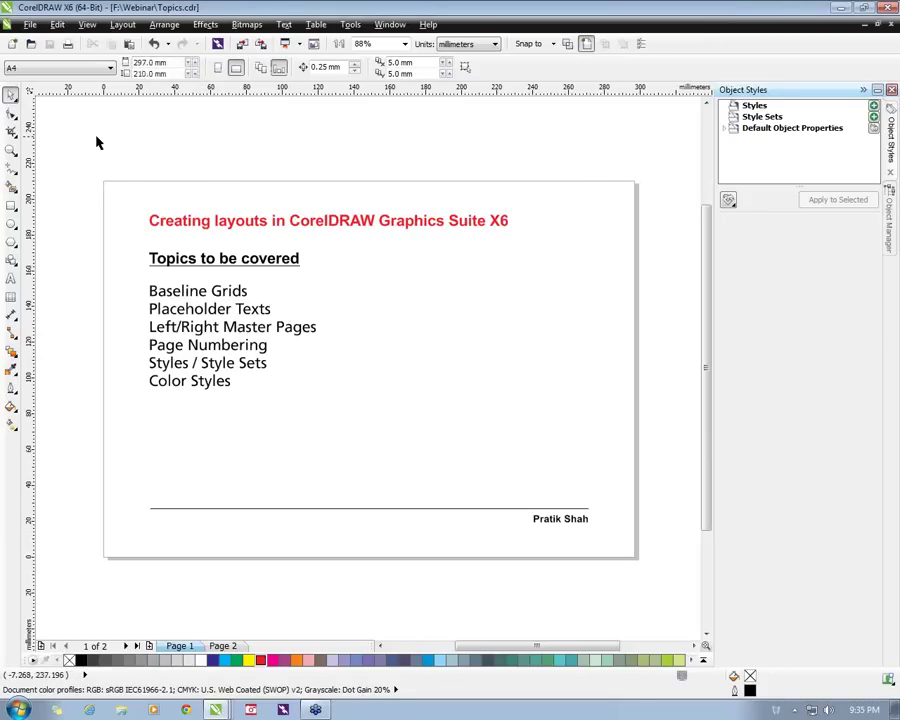
Select the red title, the Topics to be covered heading and the topics list on page 1.
left_click_drag(80, 157, 558, 253)
left_click(265, 270)
left_click(265, 270)
left_click_drag(87, 284, 205, 345)
Go to Page 2 and zoom in on its red title.
key("Page_Down")
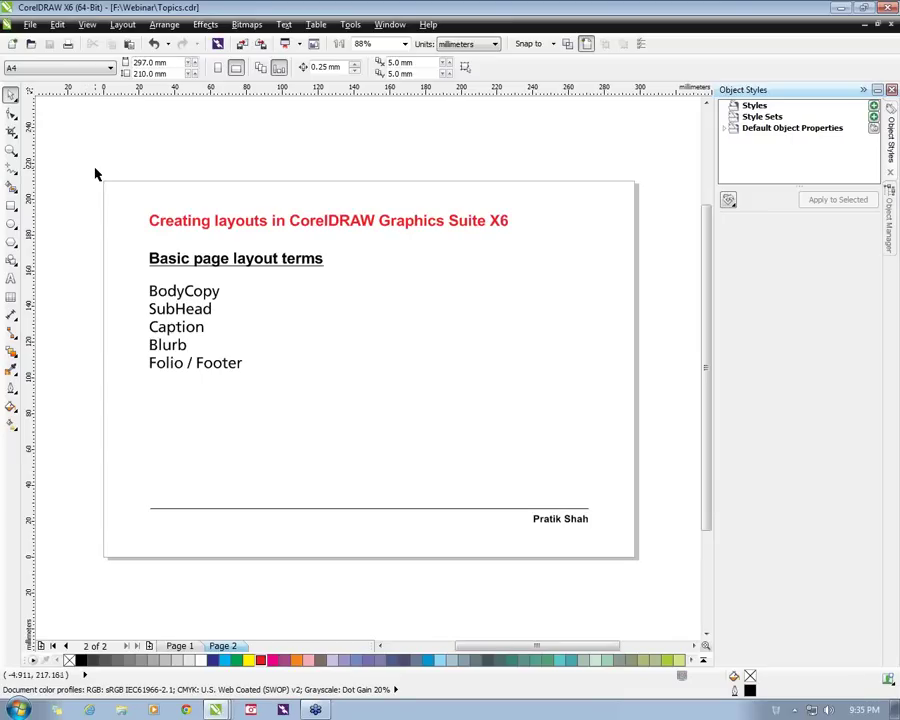
key("z")
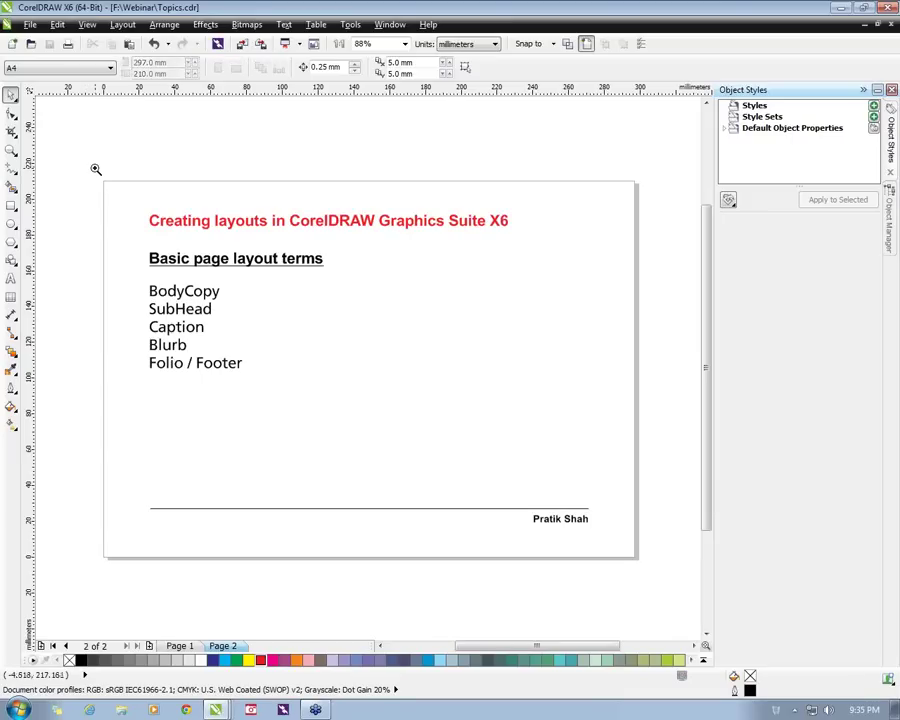
left_click_drag(95, 169, 579, 503)
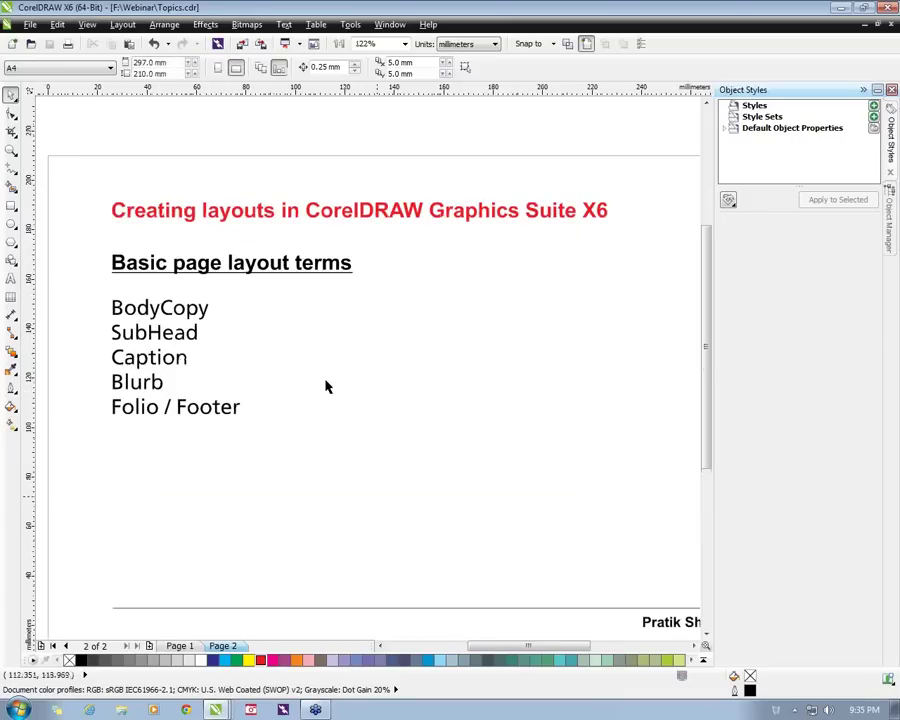
left_click(213, 220)
left_click(203, 178)
Select and review the BodyCopy through Folio / Footer layout terms block.
left_click(173, 316)
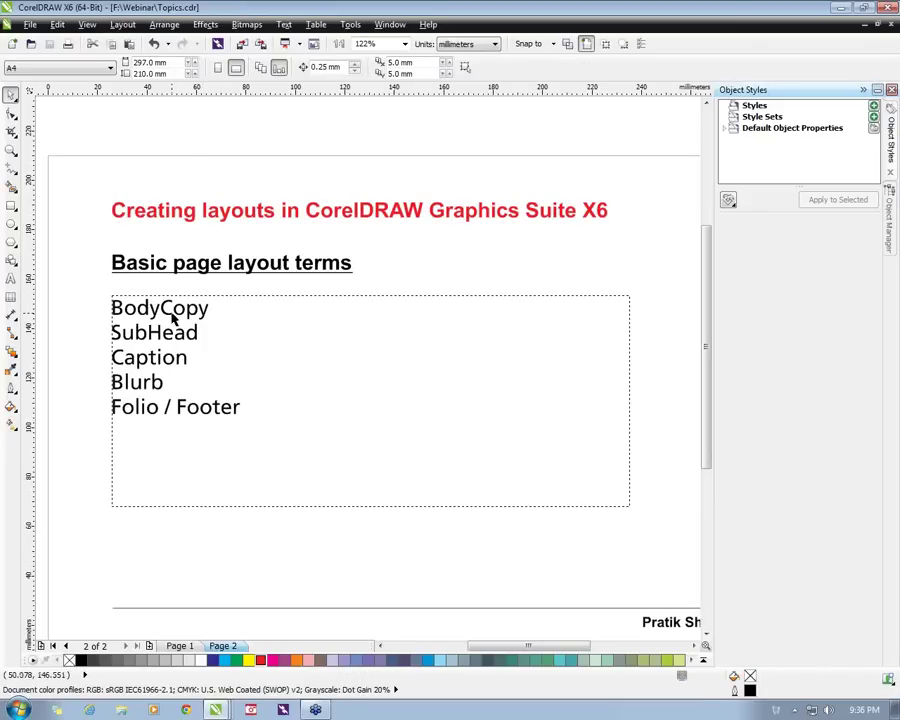
left_click(173, 316)
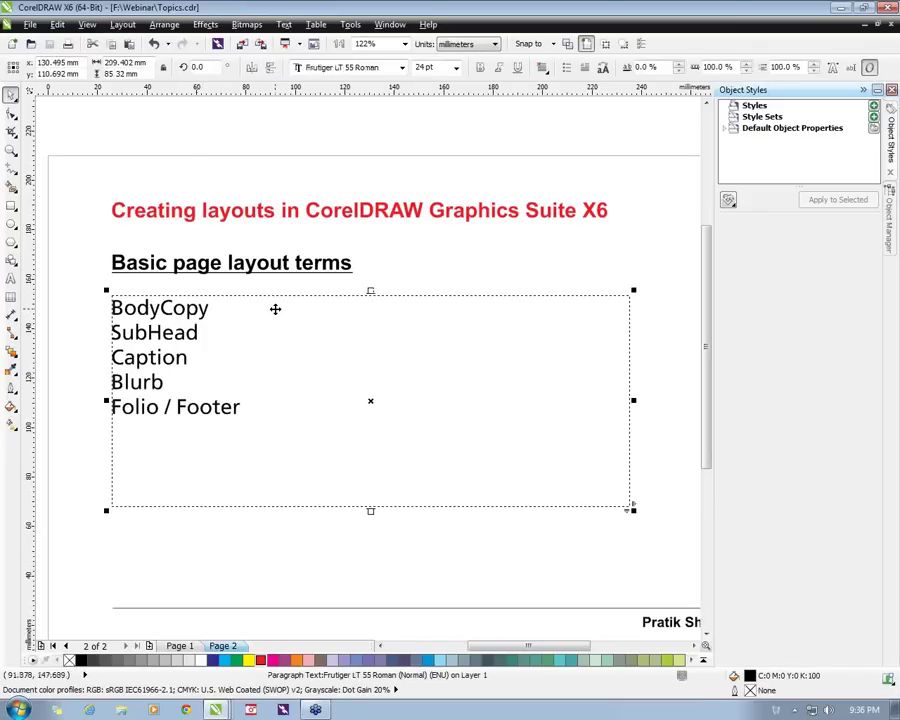
scroll(275, 307, "up", 1)
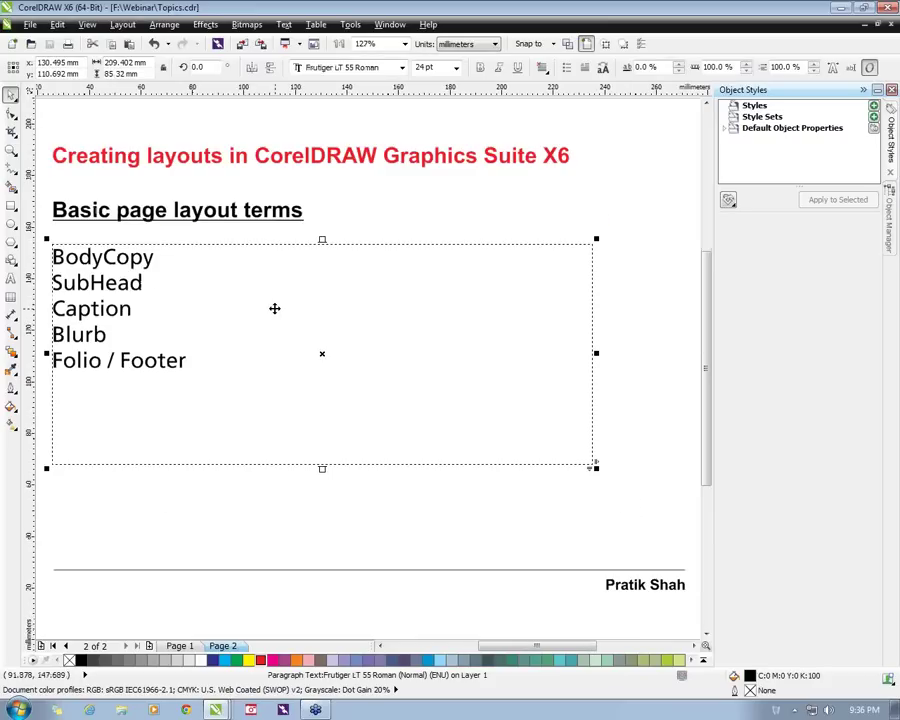
scroll(214, 265, "down", 3)
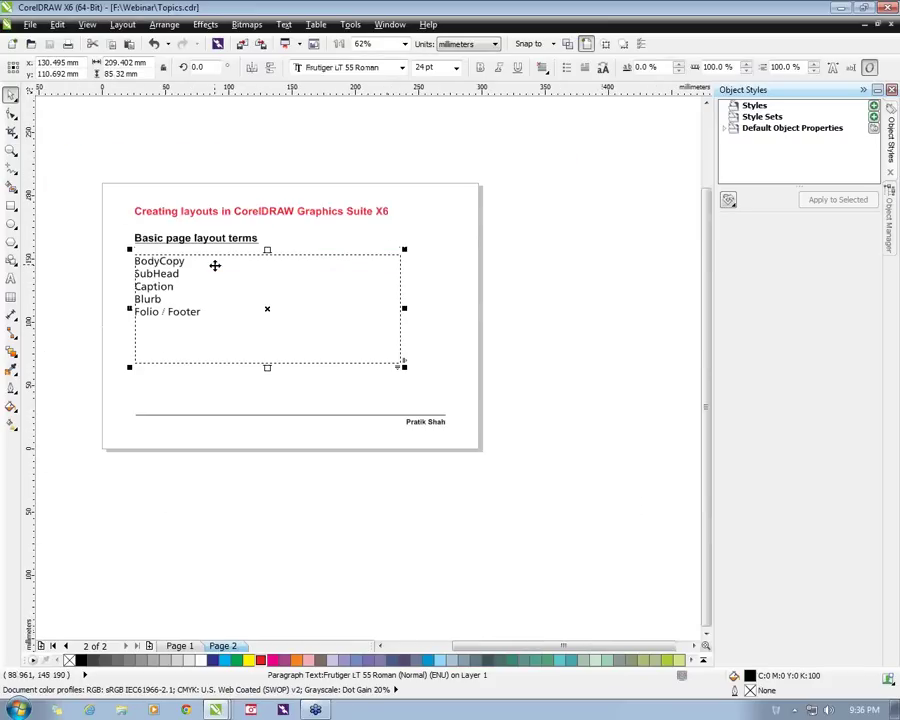
left_click_drag(109, 207, 389, 408)
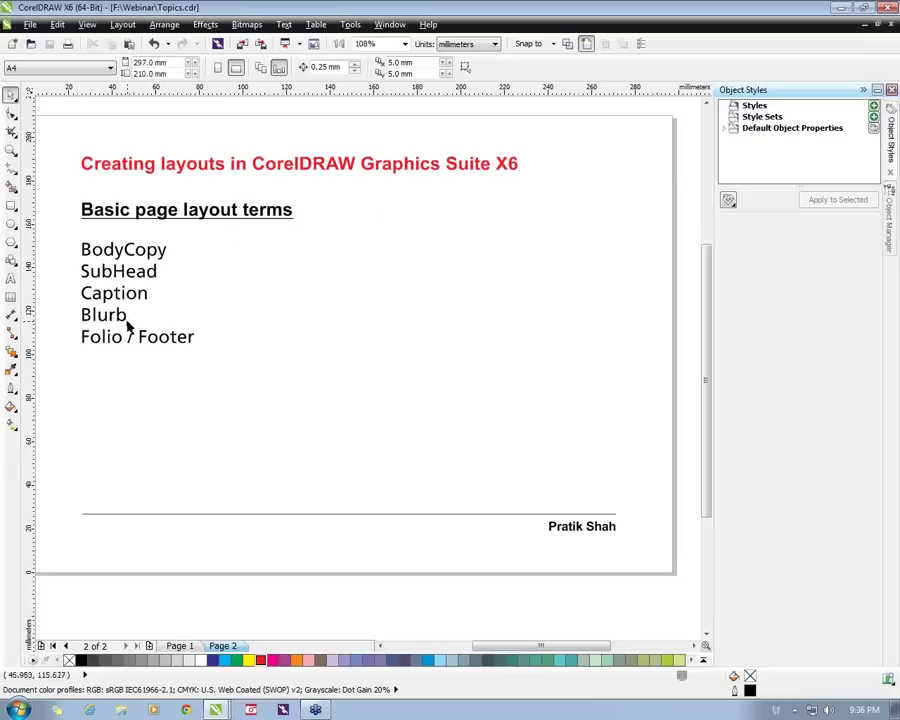
scroll(127, 325, "up", 1)
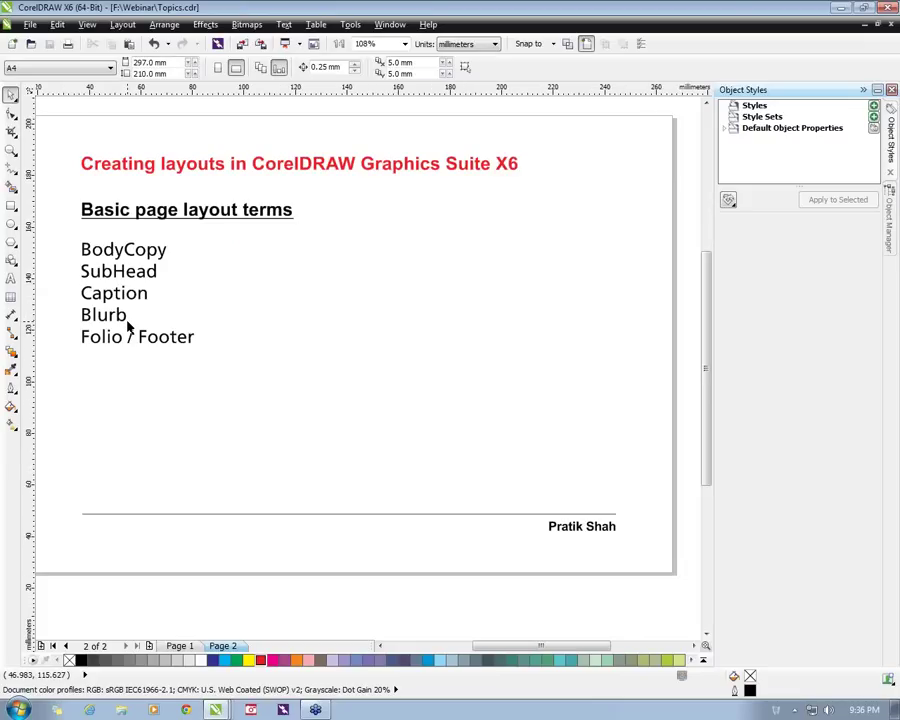
scroll(132, 358, "down", 4)
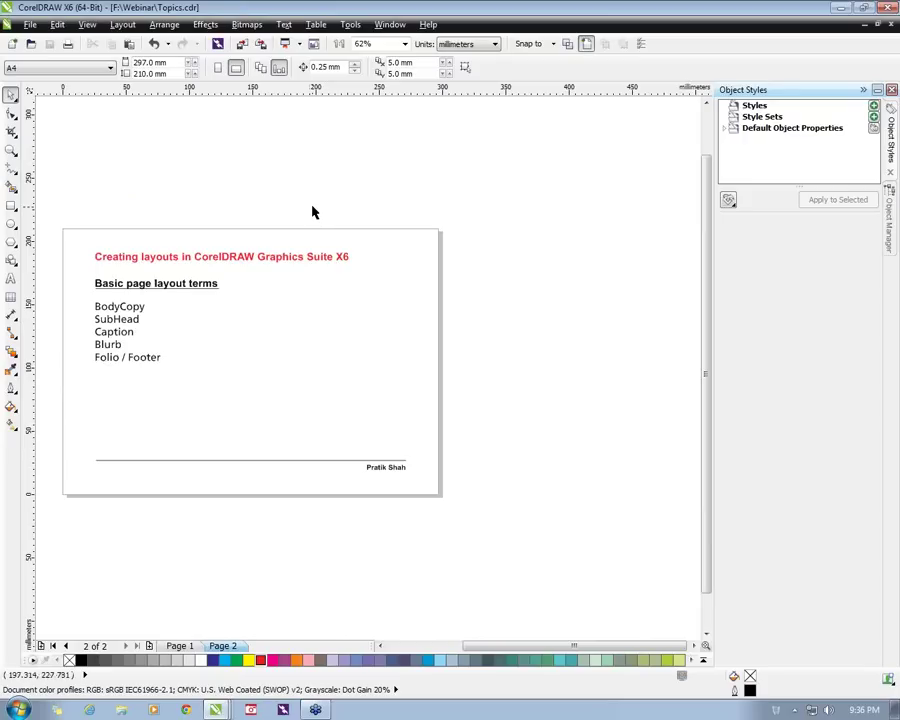
scroll(312, 212, "up", 2)
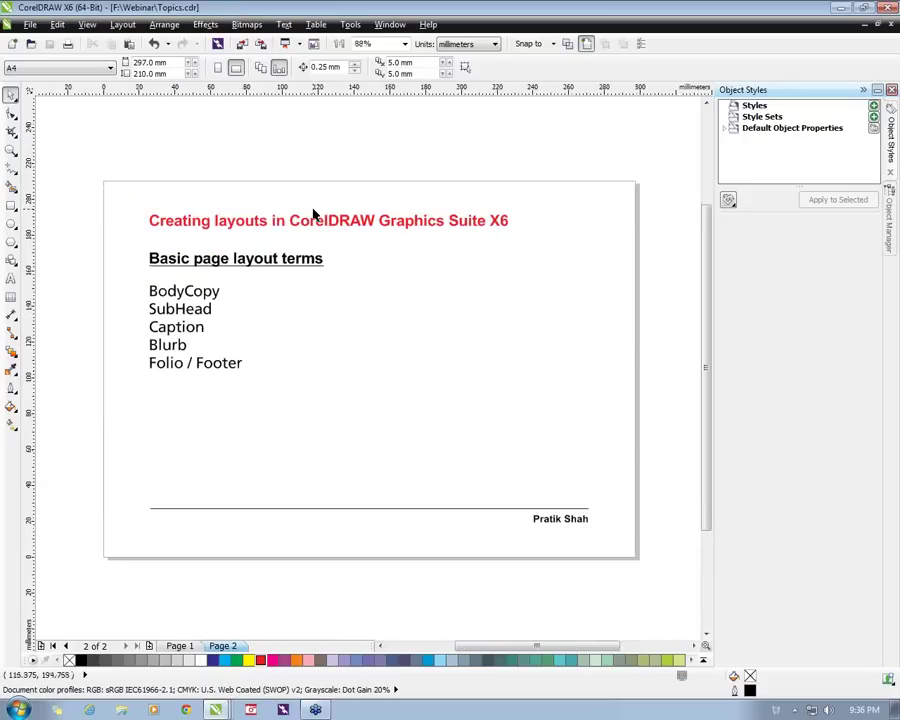
Create a new document in inches, 9 wide by 12 high, in CMYK color mode.
key("ctrl+n")
left_click_drag(380, 202, 332, 140)
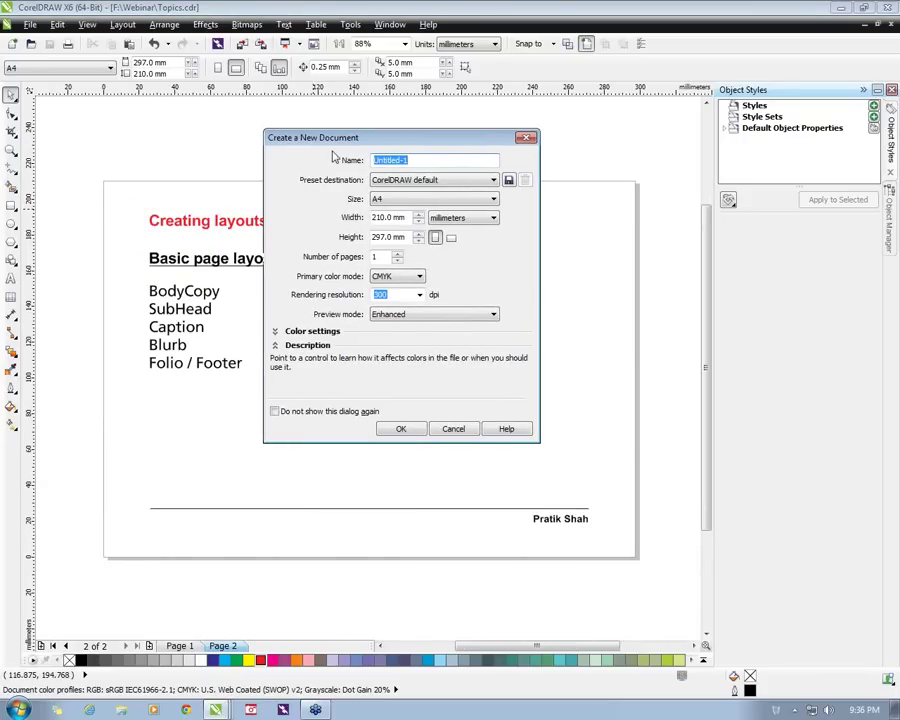
left_click(445, 220)
left_click(444, 234)
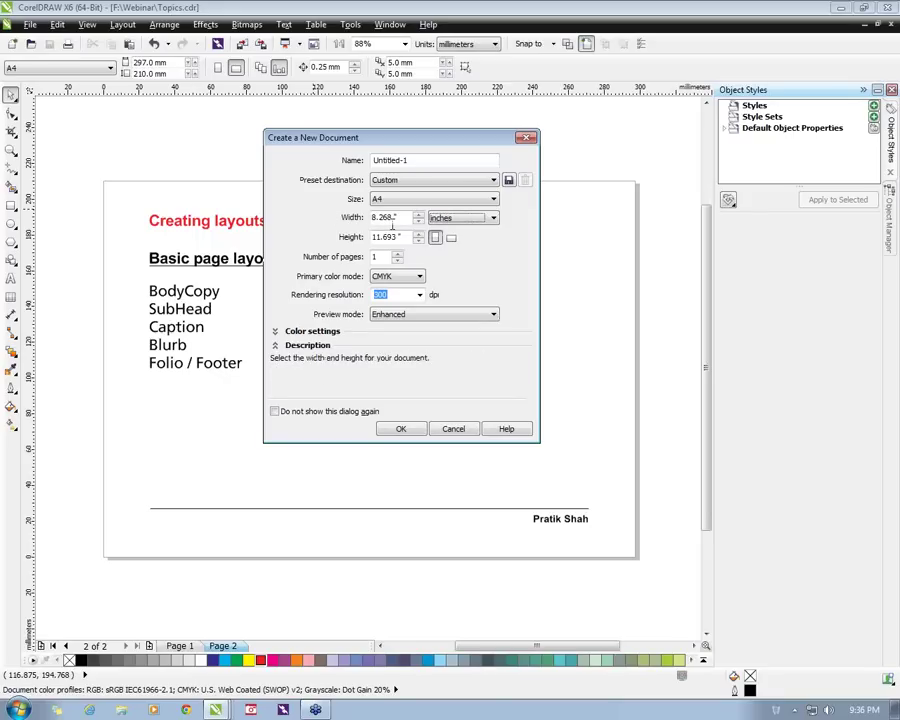
double_click(374, 217)
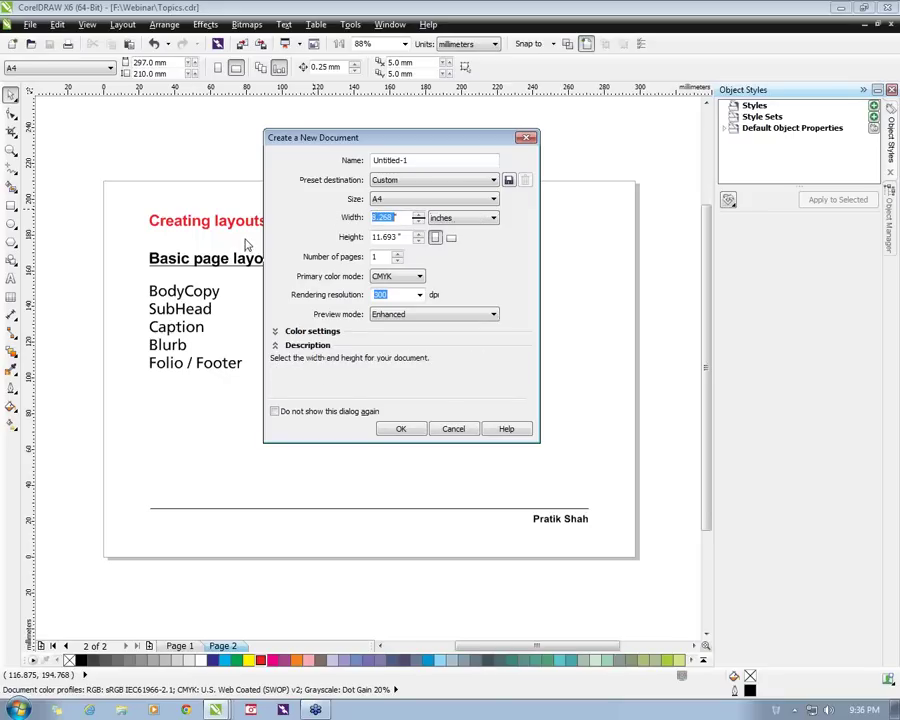
type("9")
key("Tab")
key("Tab")
type("12")
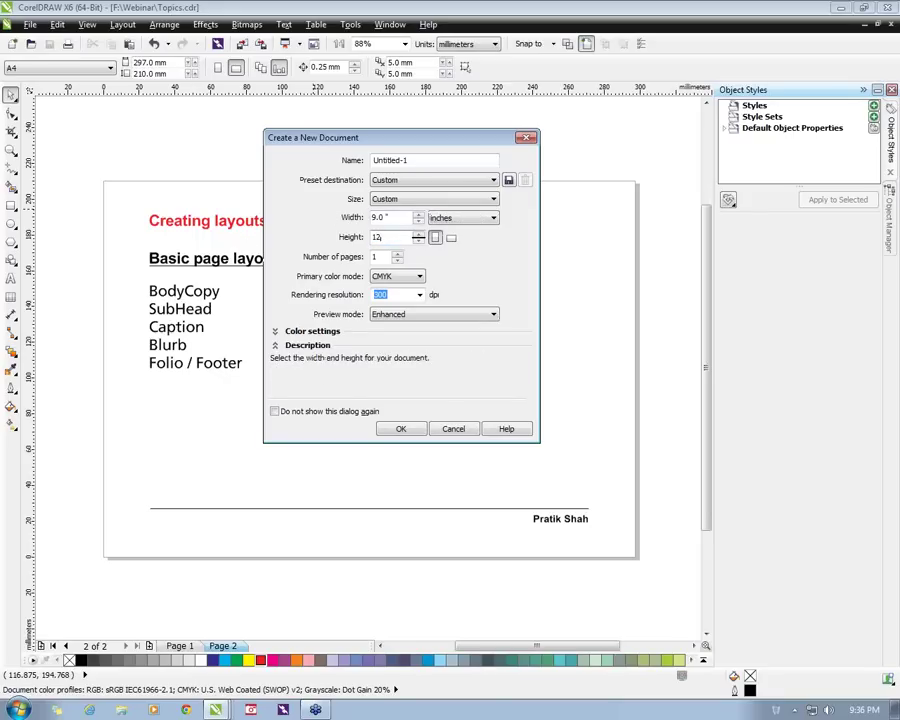
key("Tab")
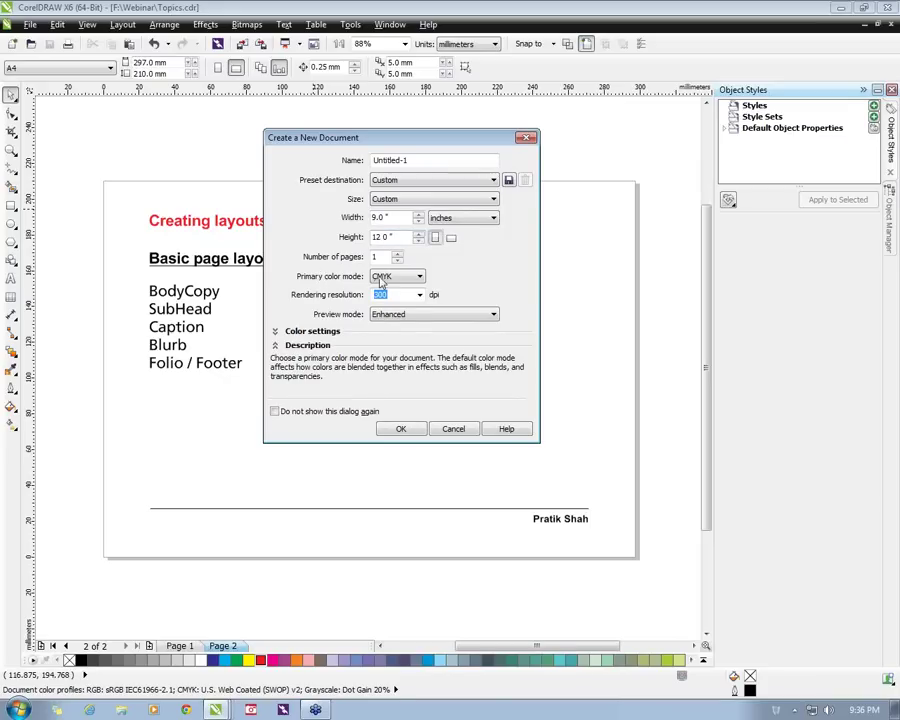
left_click(405, 281)
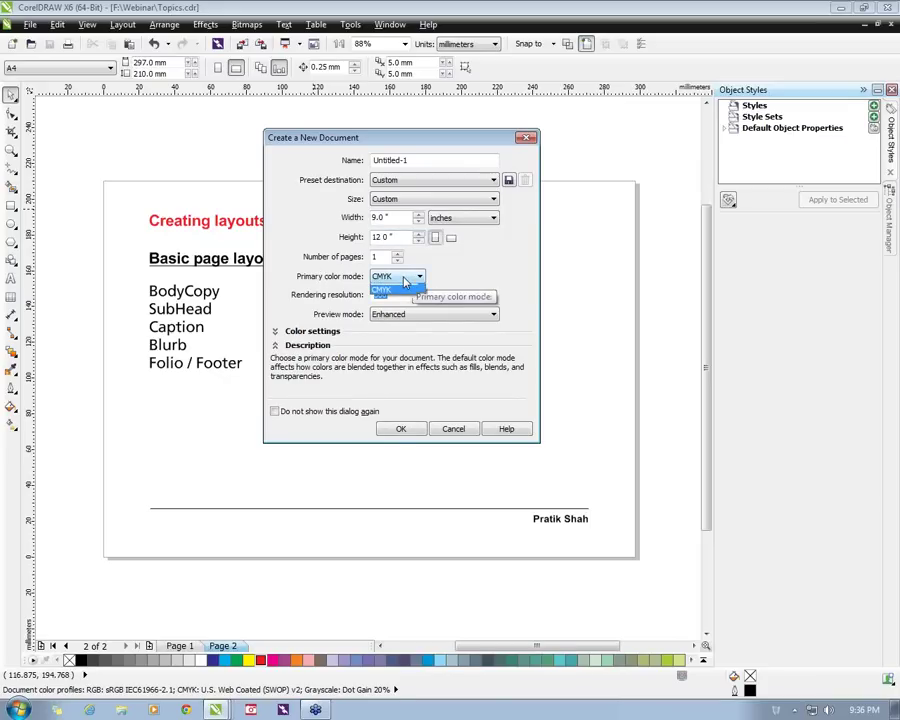
left_click(402, 280)
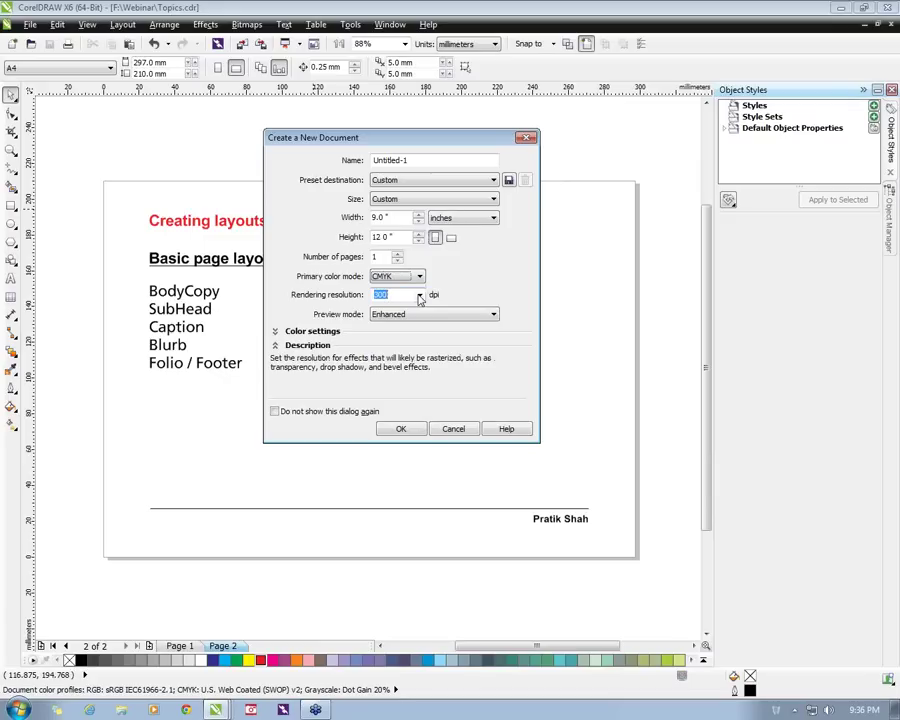
left_click(404, 430)
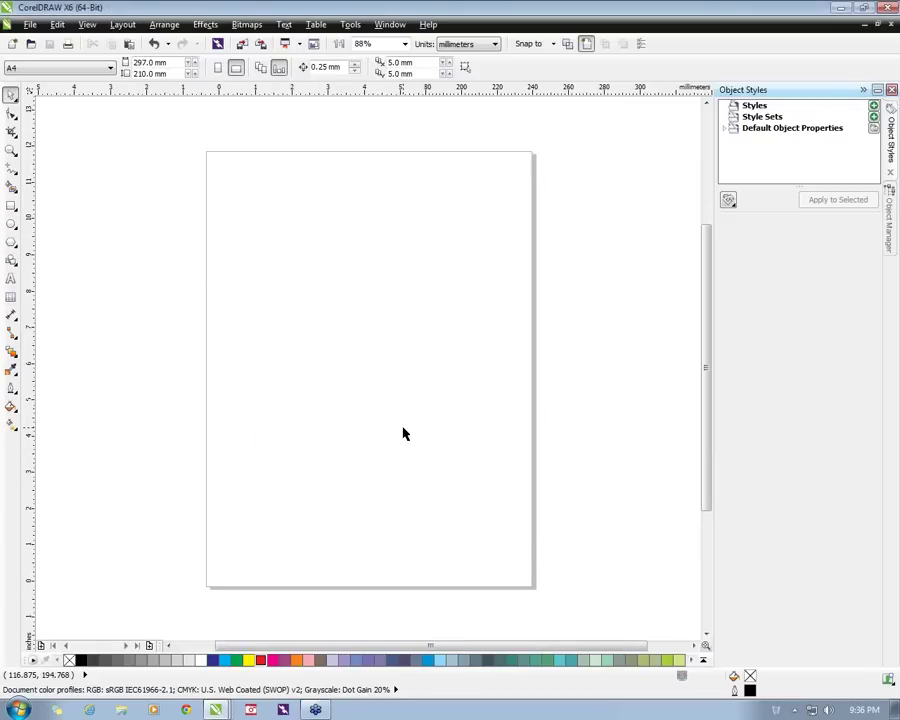
left_click(391, 25)
Switch to Contents.cdr and preview its contents, cover and Featured pages full screen.
left_click(402, 245)
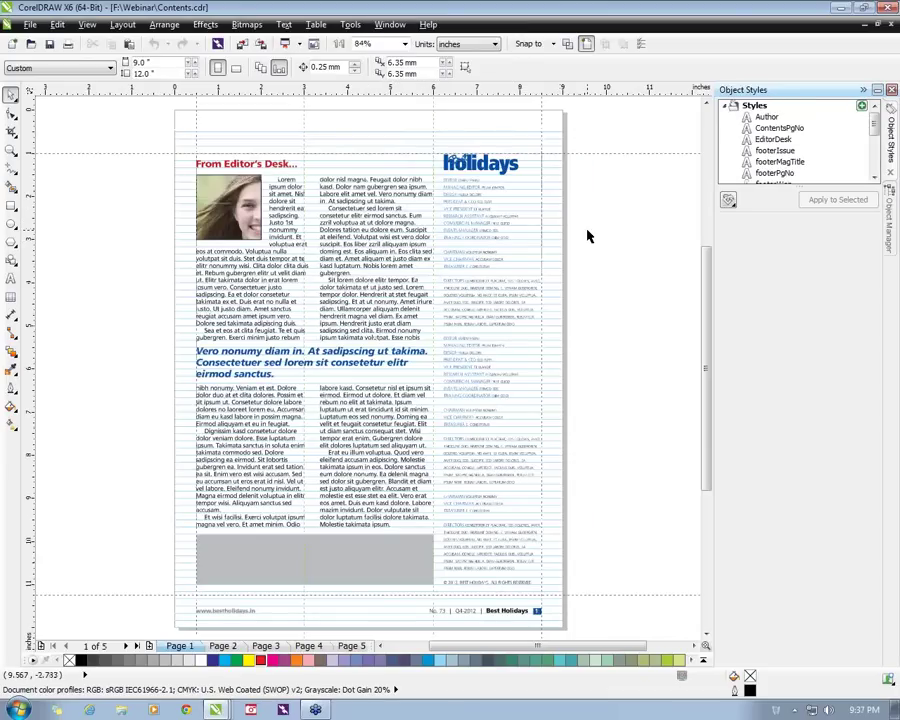
key("F9")
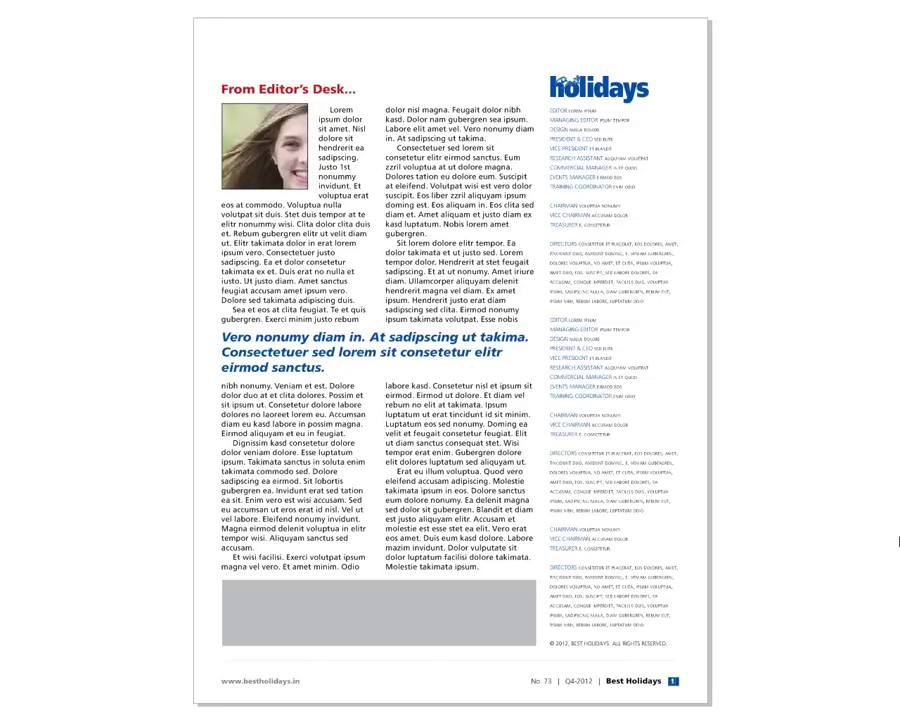
key("Right")
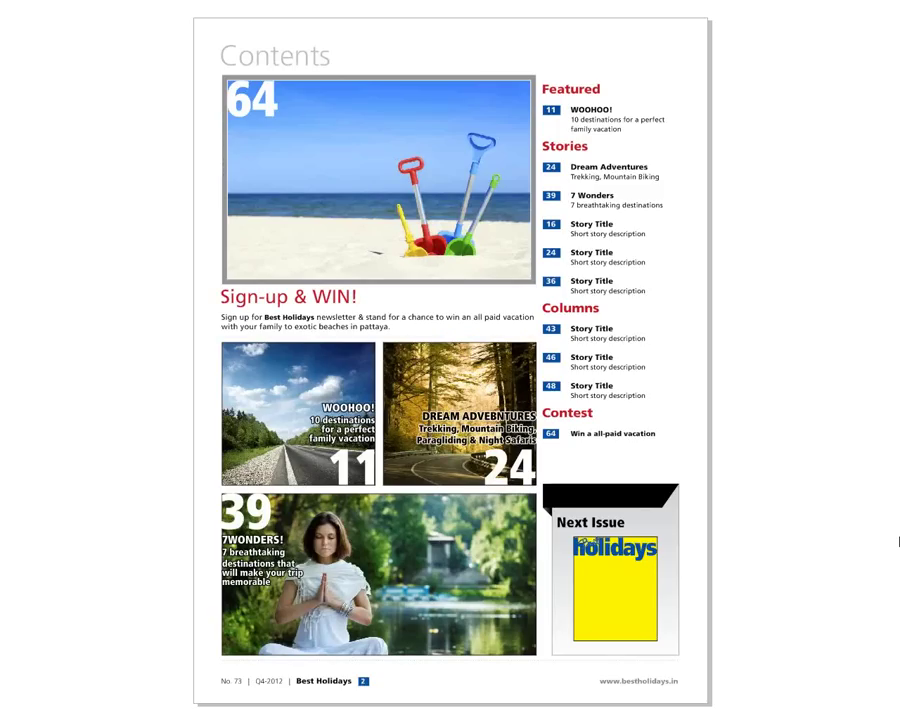
key("Home")
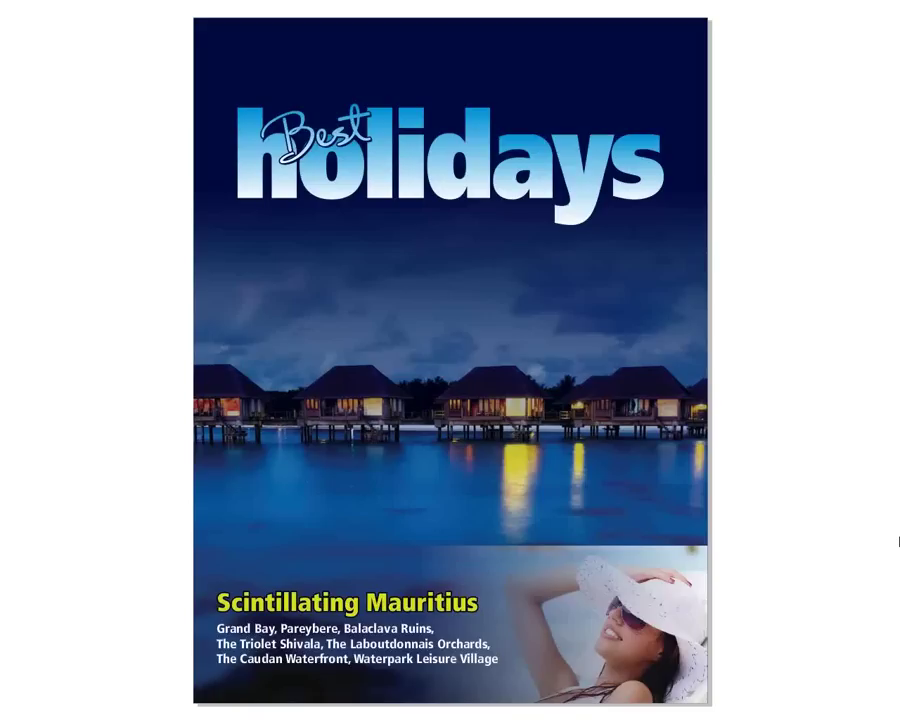
key("End")
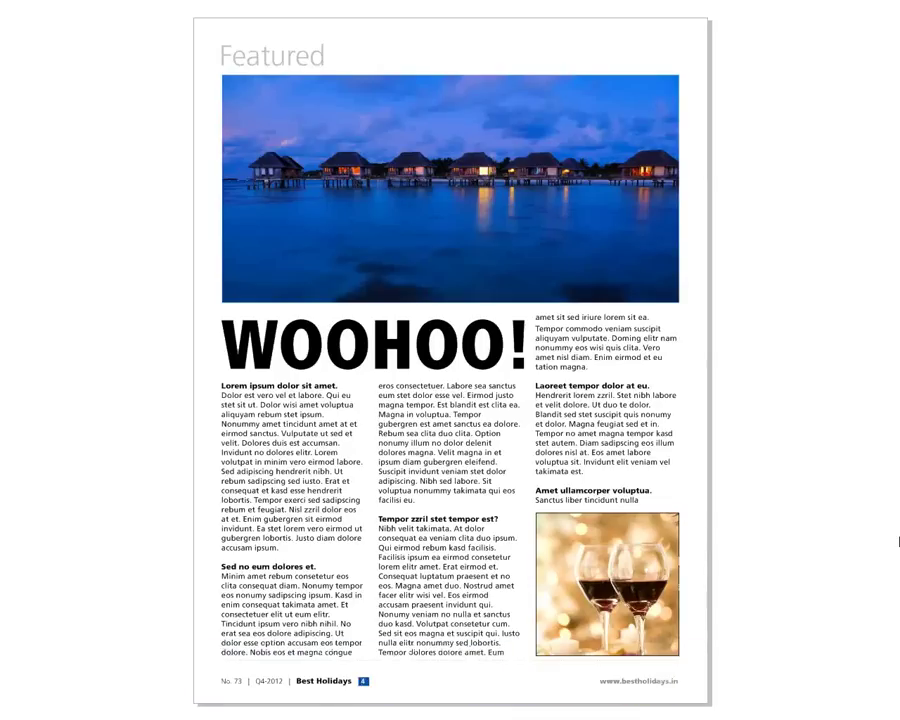
key("Page_Down")
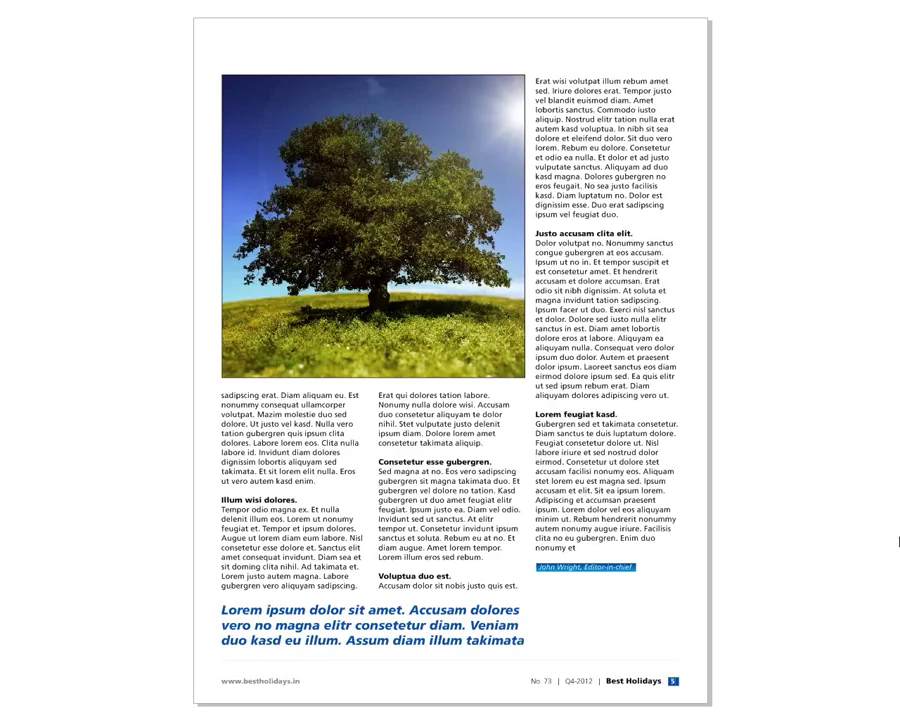
key("Escape")
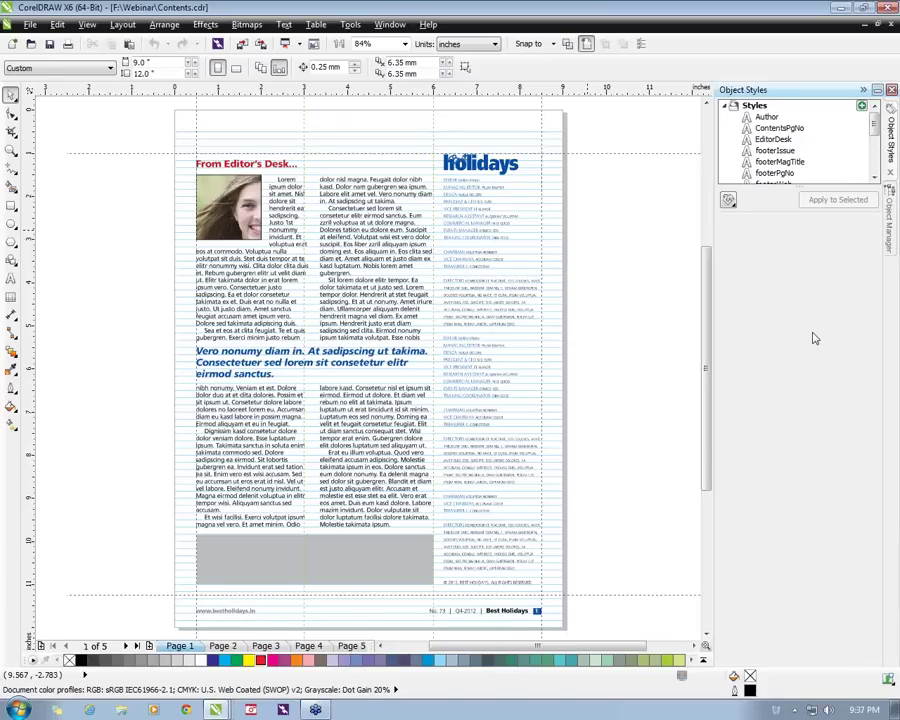
Select and then deselect the From Editor's Desk heading frame on Page 1.
left_click(281, 172)
key("Escape")
left_click(390, 24)
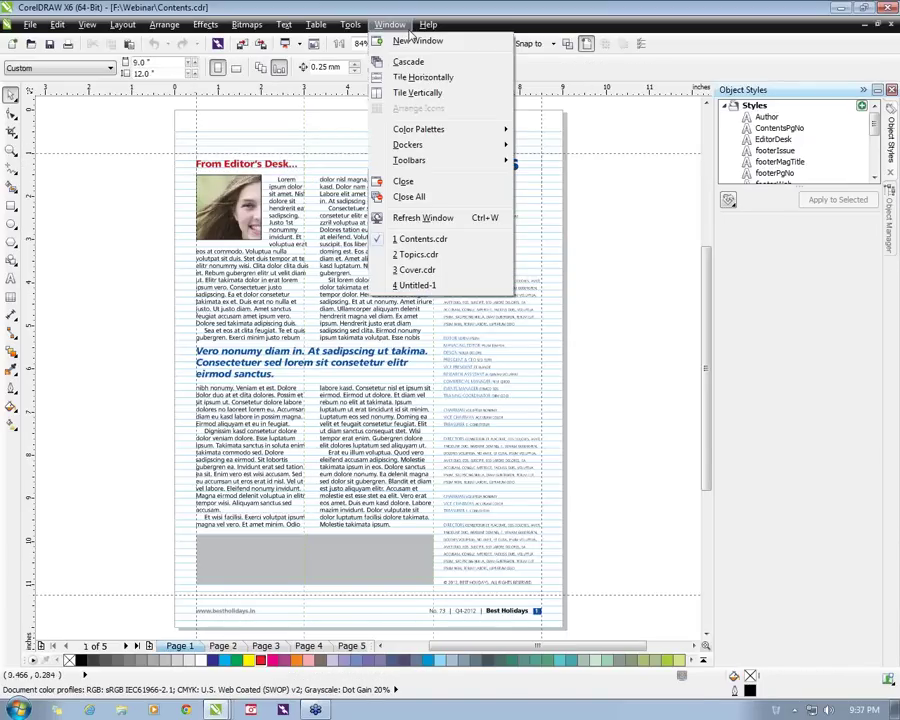
In Untitled-1, add vertical margin guidelines at 0.5 and 8.5 inches.
left_click(415, 285)
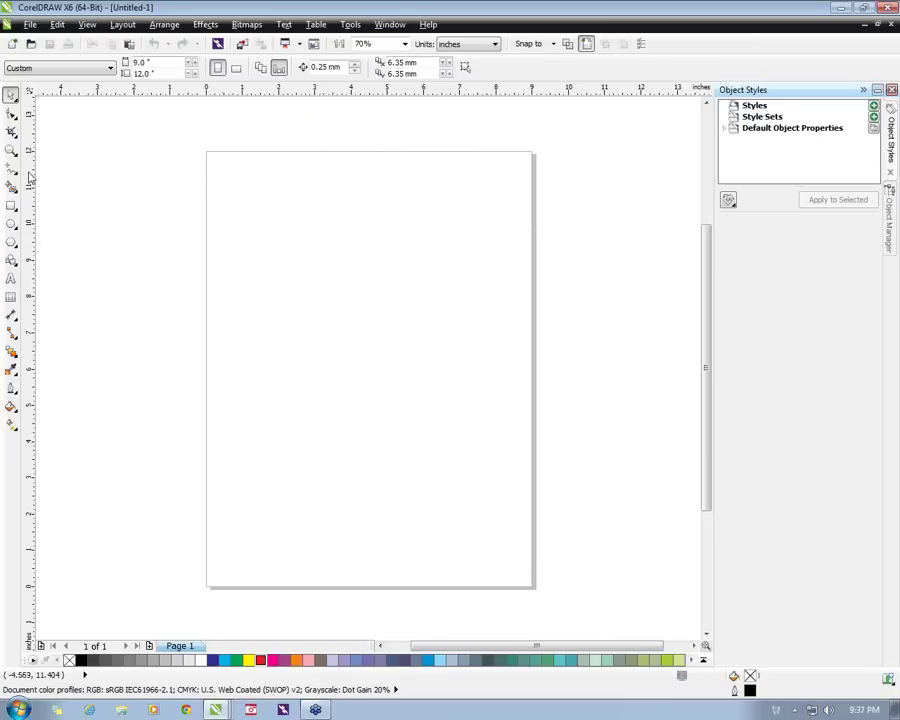
left_click_drag(31, 176, 193, 170)
left_click_drag(27, 182, 223, 188)
double_click(40, 62)
type("0.5")
key("Return")
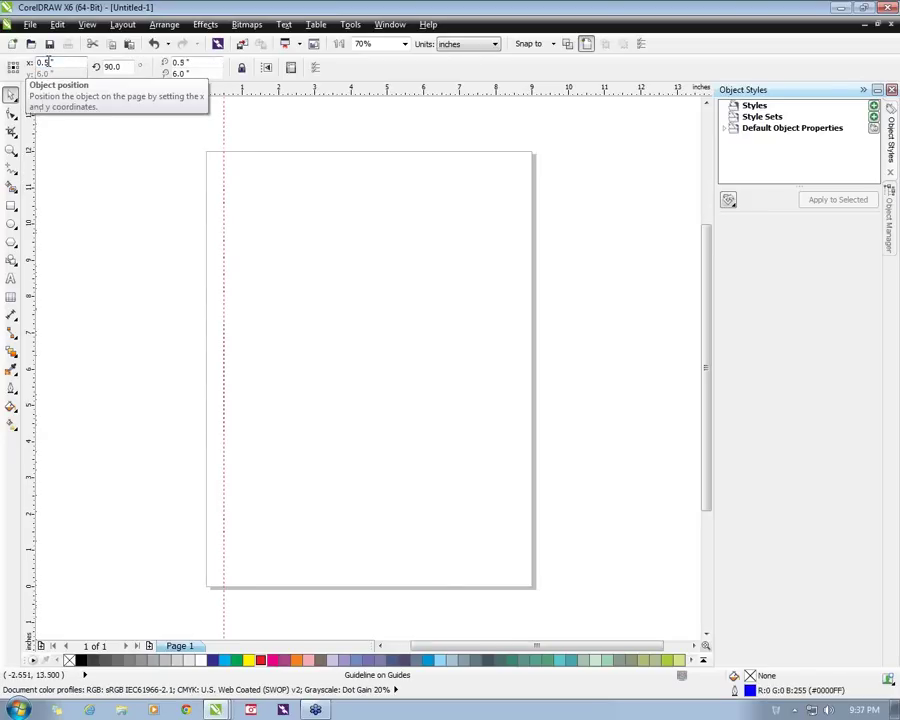
left_click_drag(29, 176, 500, 211)
double_click(48, 63)
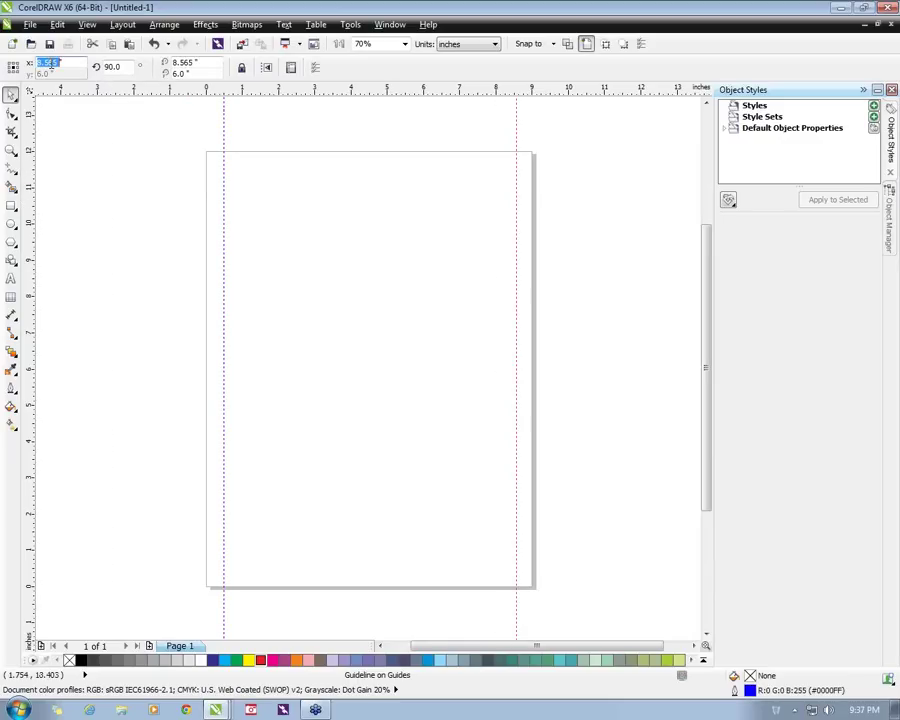
type("8.5")
key("Return")
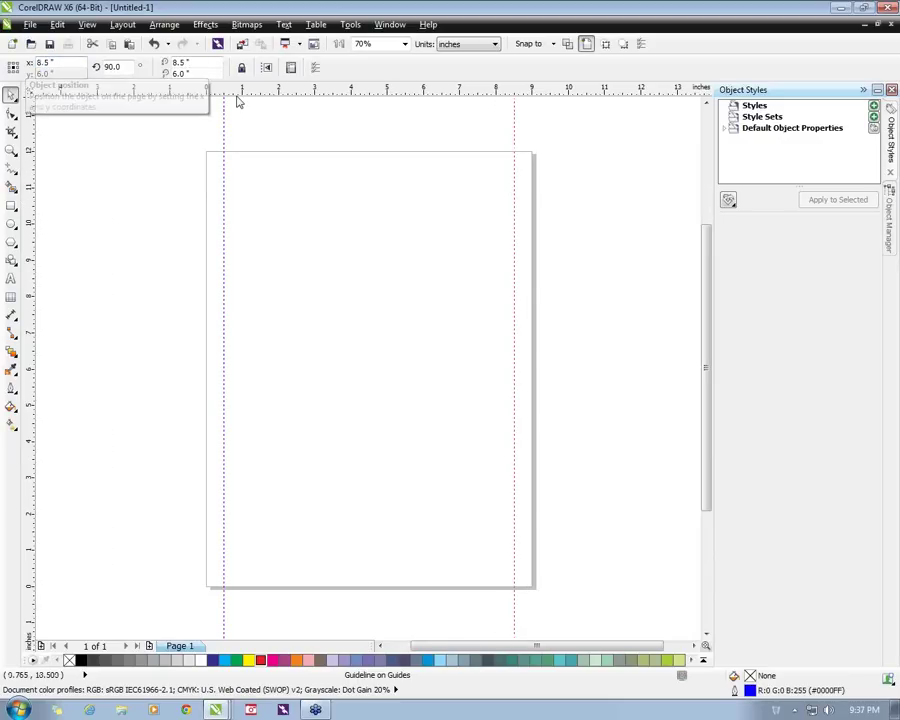
Add horizontal margin guidelines at 11.0 and 0.75 inches.
left_click_drag(237, 94, 282, 188)
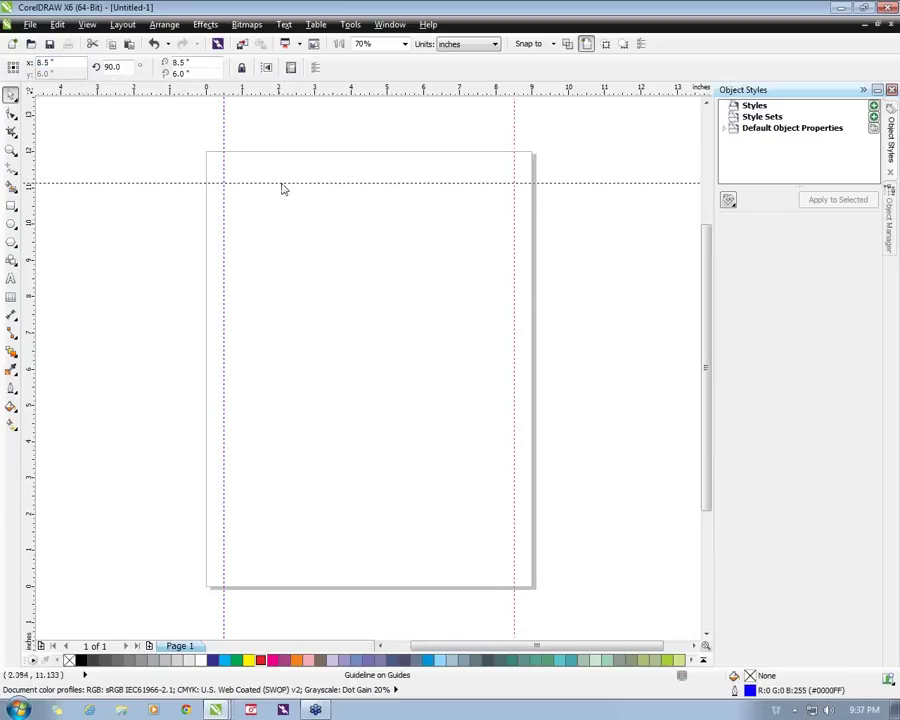
double_click(45, 73)
type("11.0")
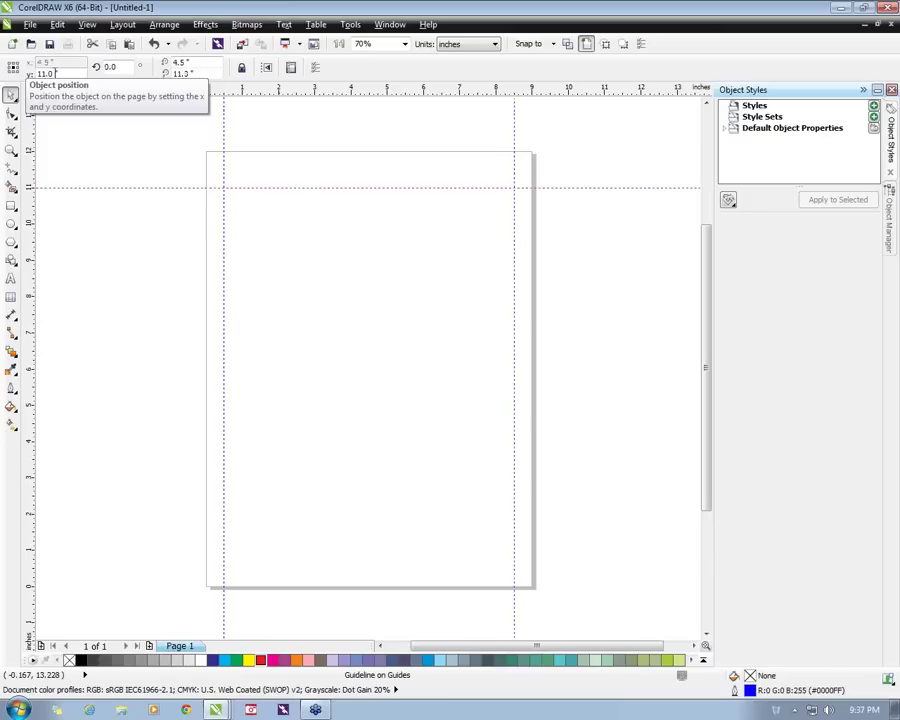
key("Return")
left_click_drag(265, 95, 272, 553)
double_click(45, 73)
type("0.75")
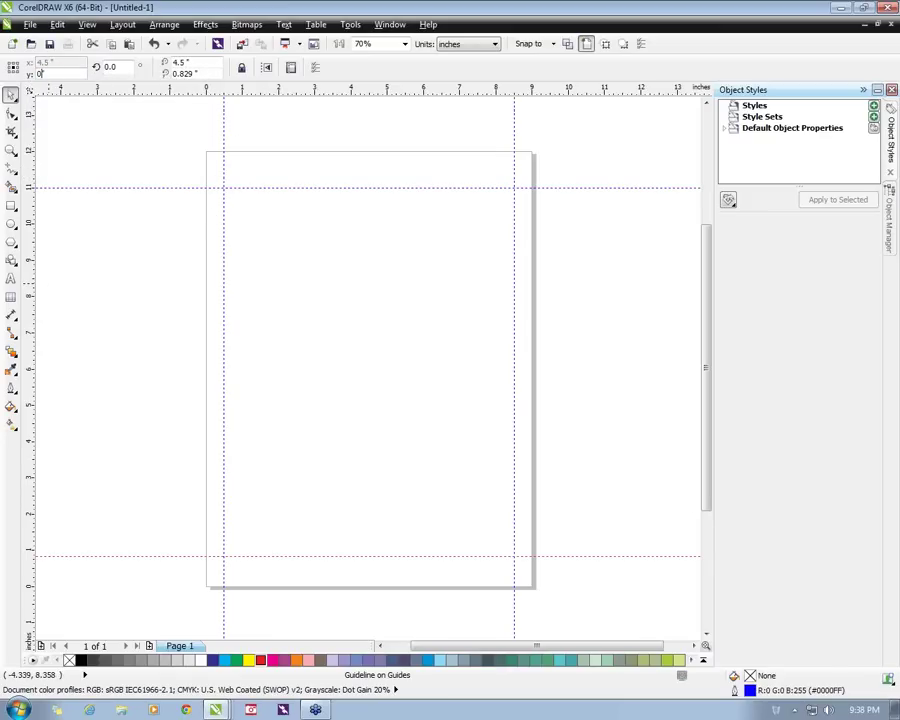
key("Return")
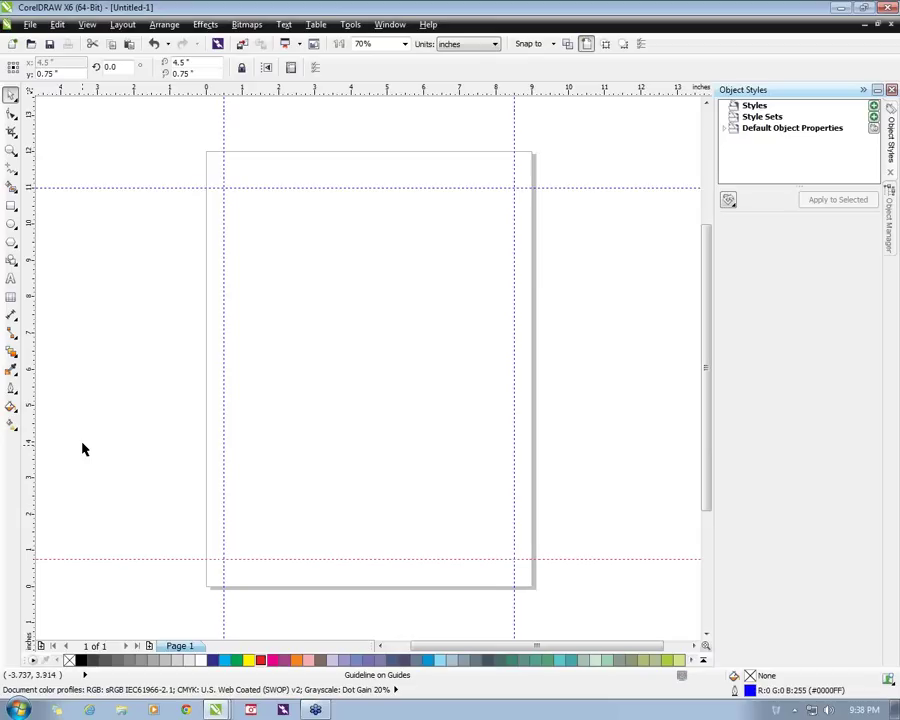
left_click(135, 440)
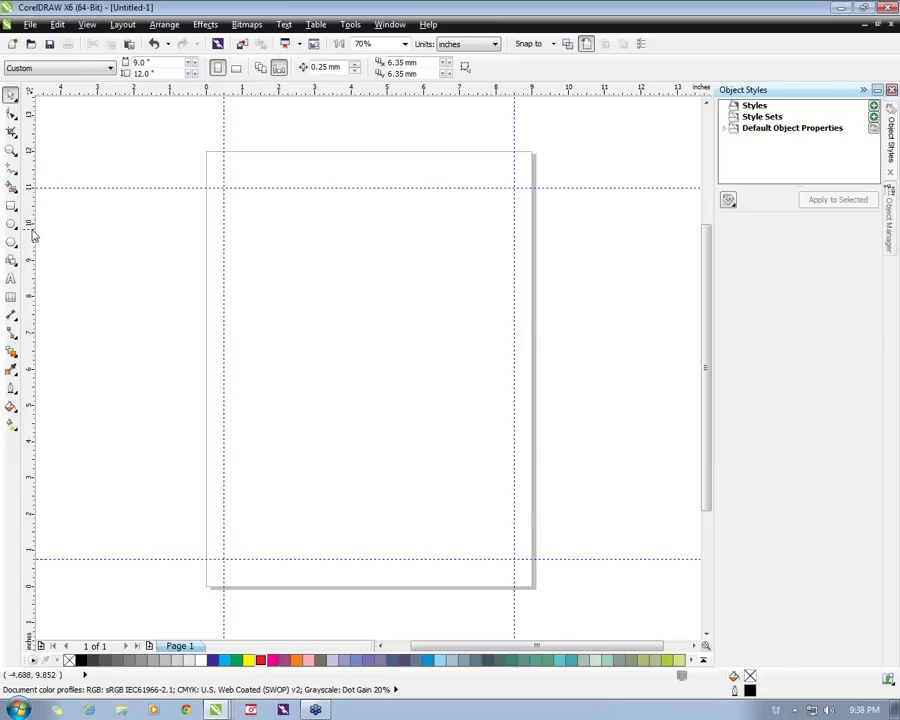
Add vertical column guidelines at 3.0 and 6.0 inches.
left_click_drag(33, 233, 321, 248)
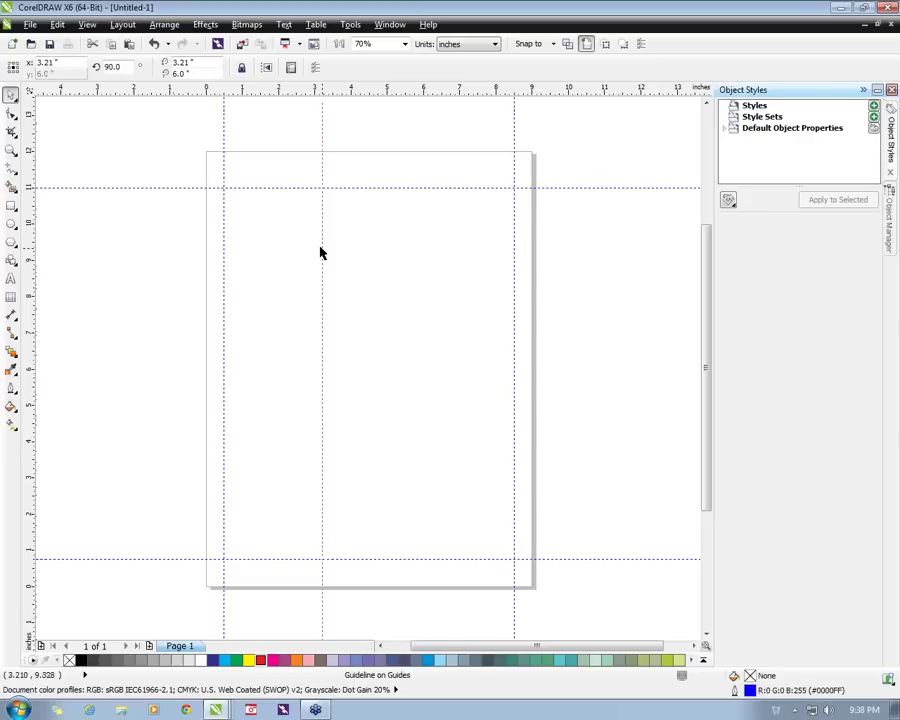
key("Escape")
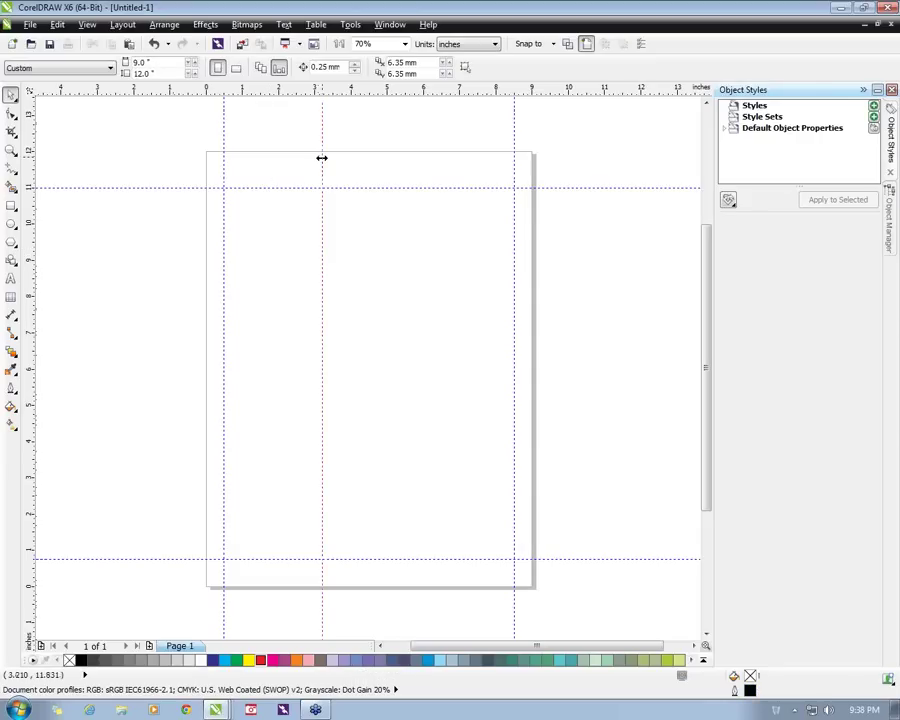
left_click_drag(321, 158, 430, 170)
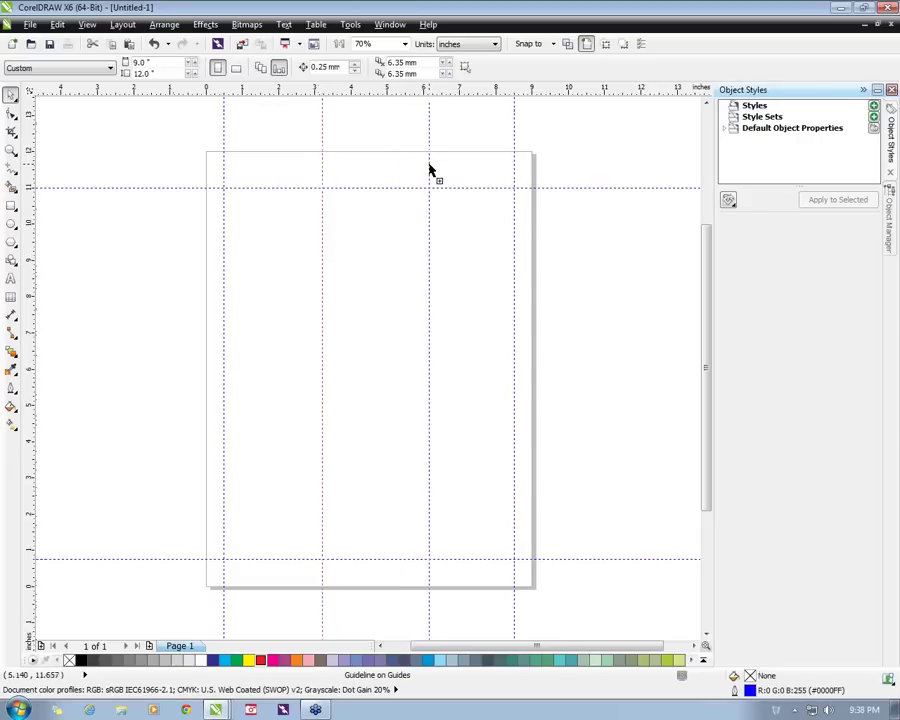
left_click(324, 145)
double_click(47, 64)
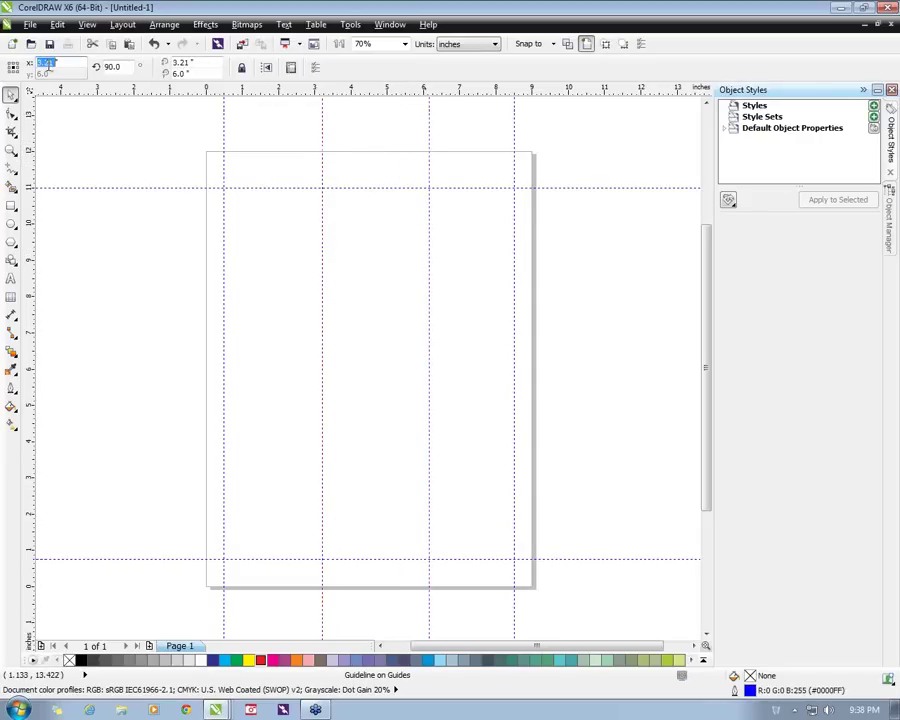
type("3")
key("Return")
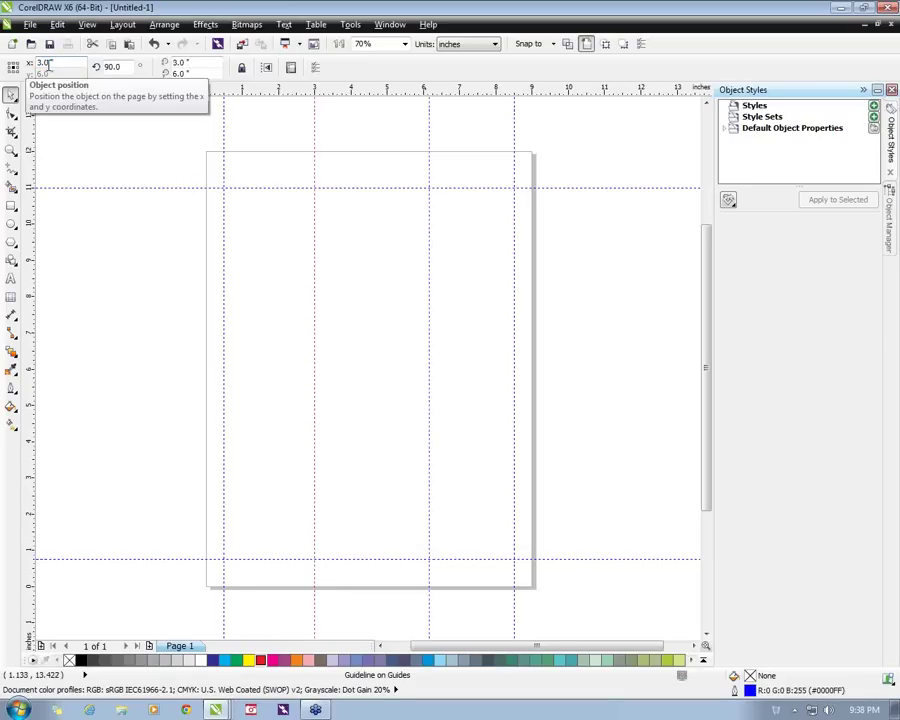
left_click(428, 138)
double_click(47, 63)
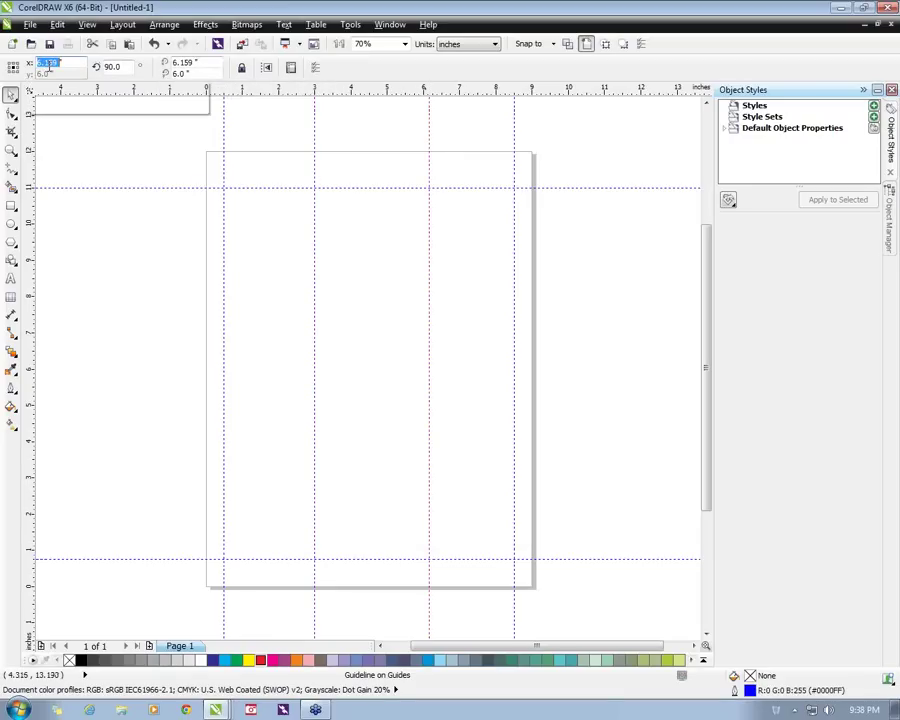
type("6")
key("Return")
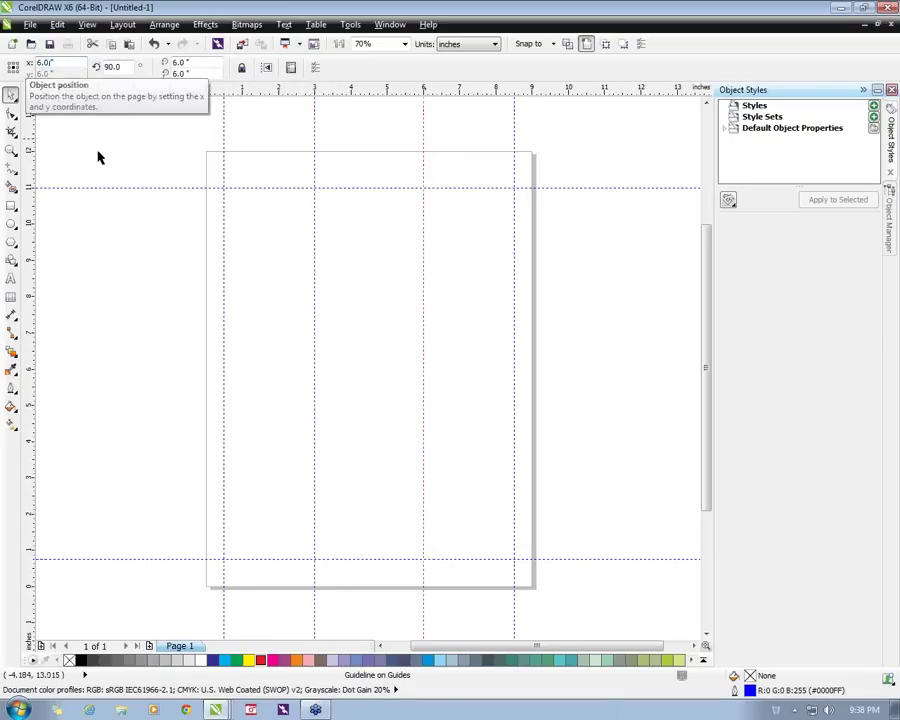
left_click(322, 163)
Add gutter guidelines at 3.25 and 5.75 inches beside the column guides.
left_click_drag(315, 159, 320, 160)
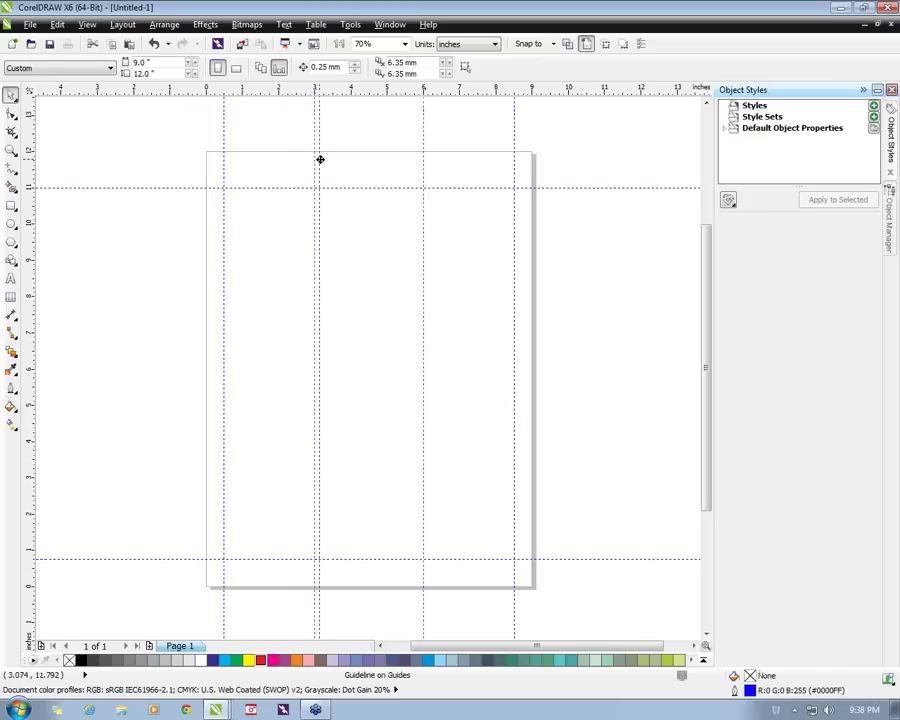
left_click(45, 62)
type("3.25")
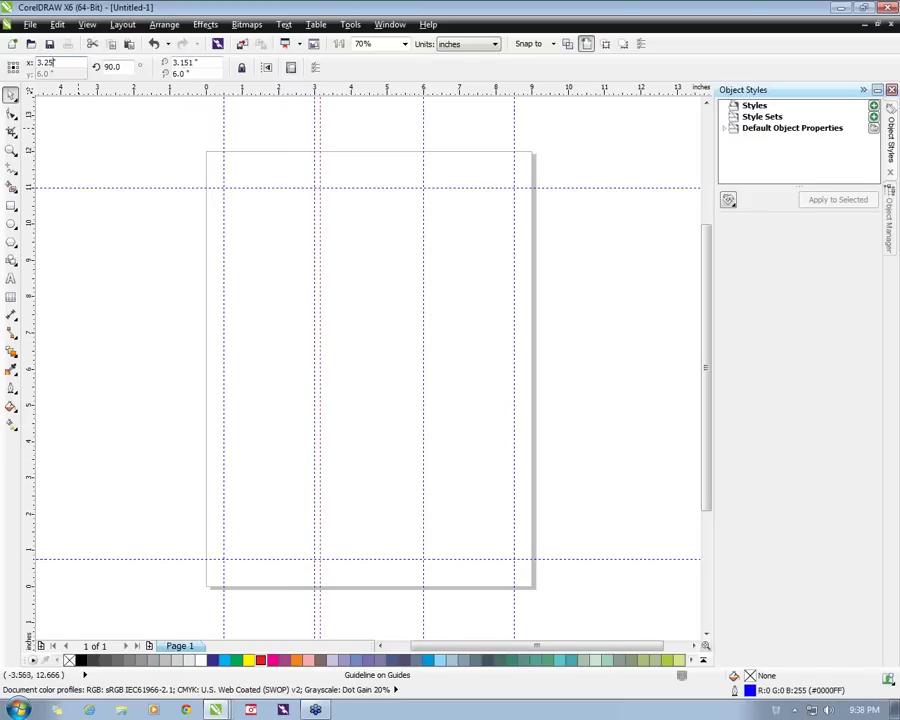
key("Return")
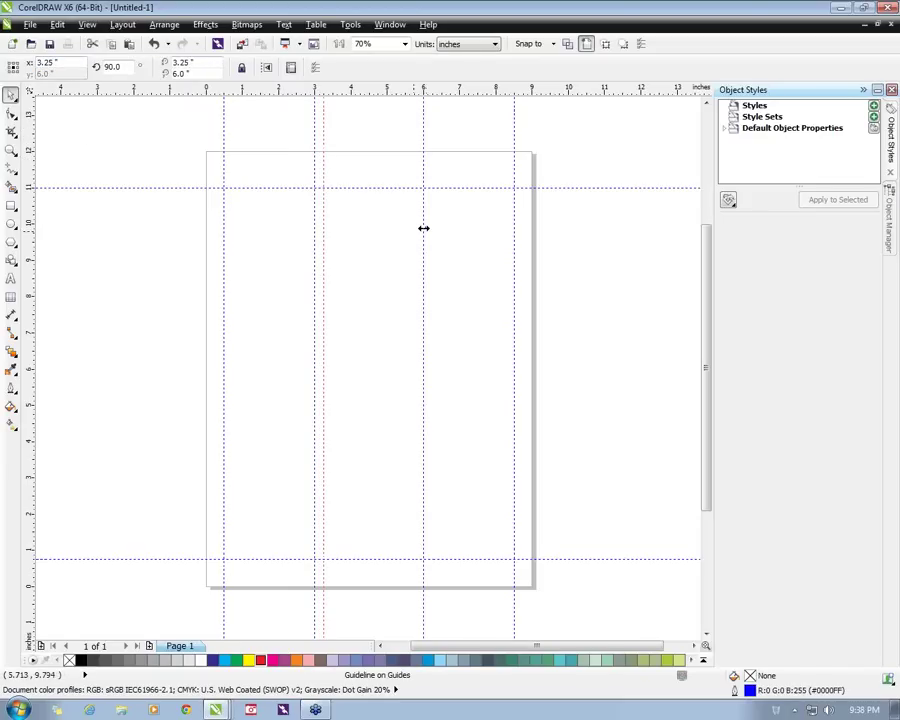
left_click_drag(422, 228, 419, 230)
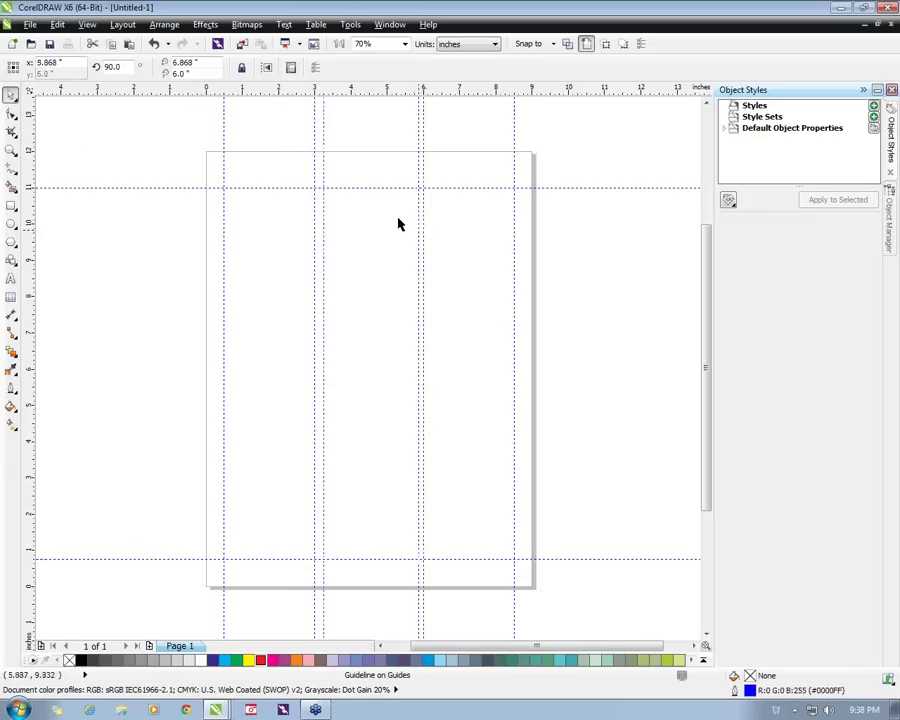
left_click(48, 62)
type("5.75")
key("Return")
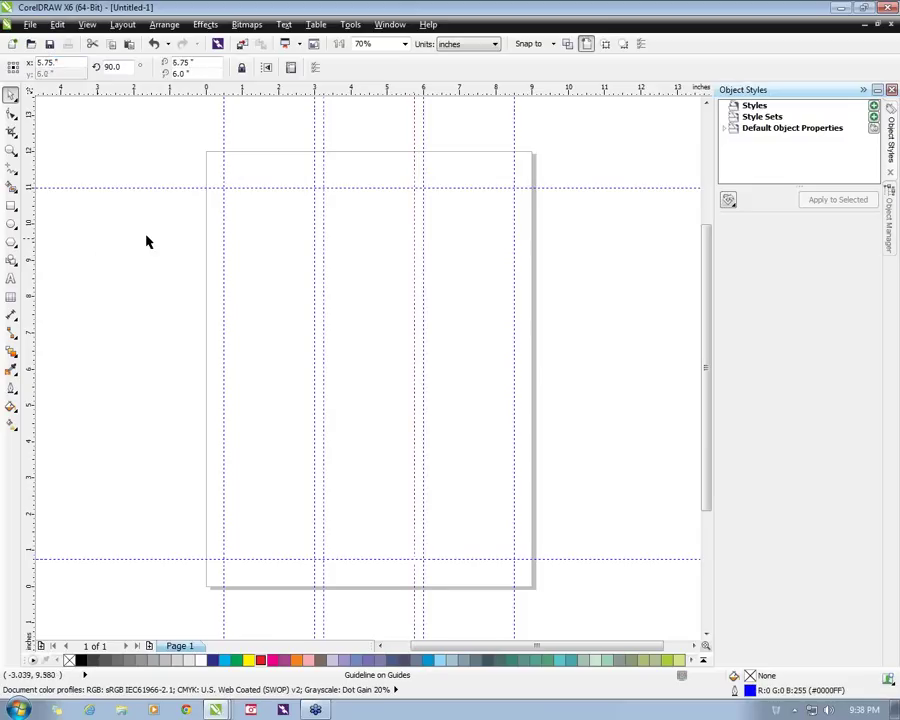
left_click(161, 248)
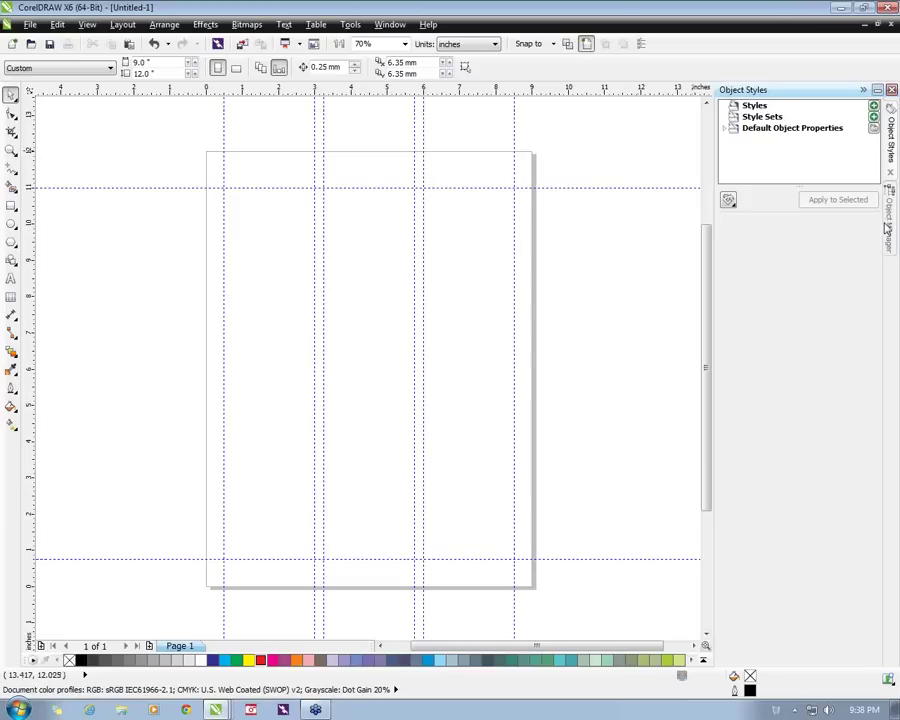
Show the Object Manager with its Guides and Layer 1 and check the Snap To options.
left_click(890, 212)
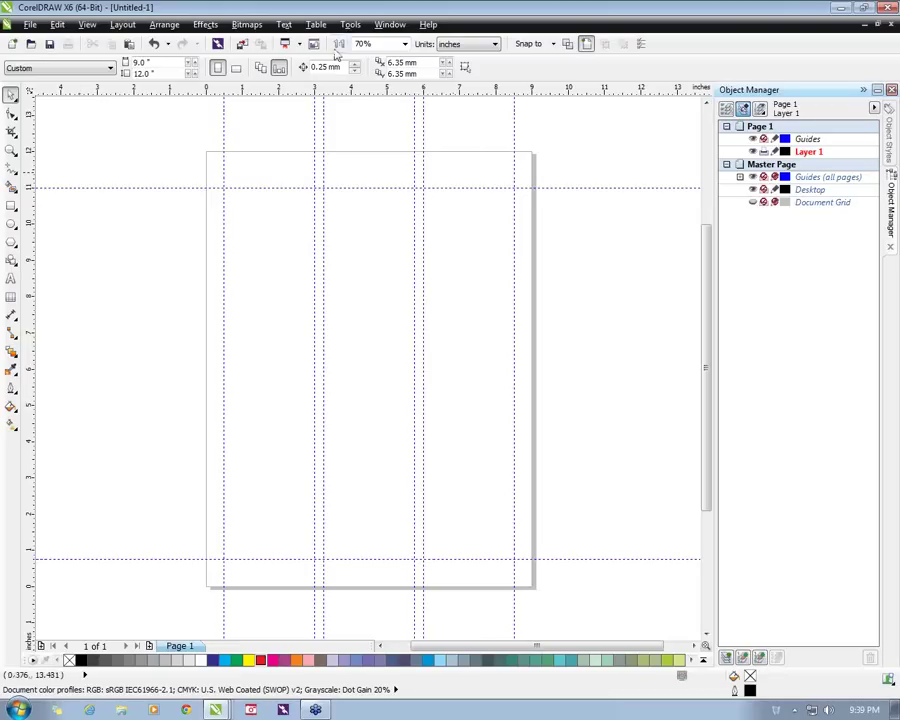
left_click(530, 44)
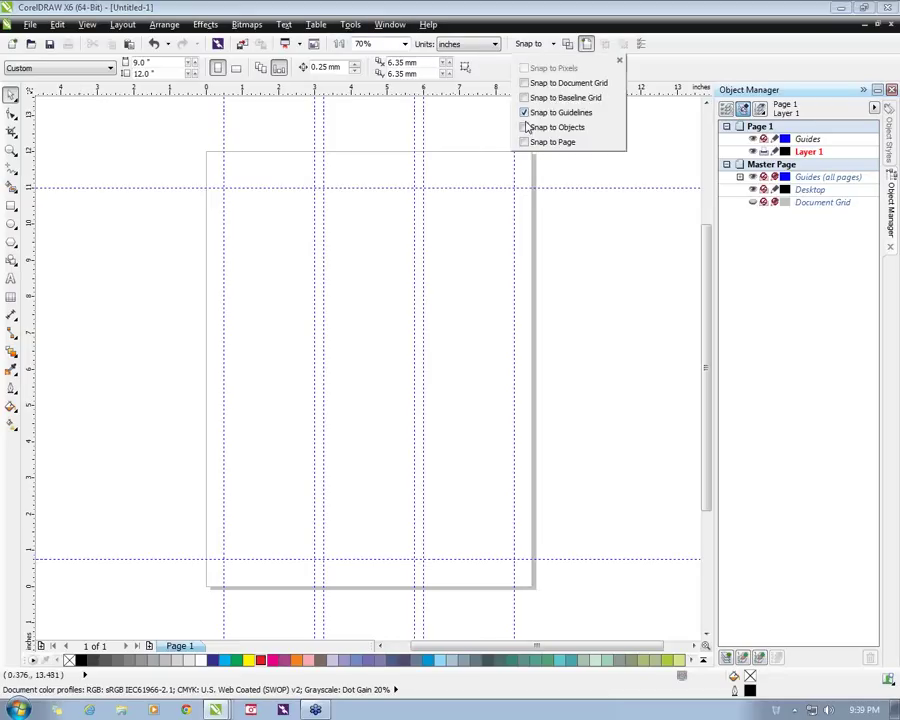
left_click(527, 127)
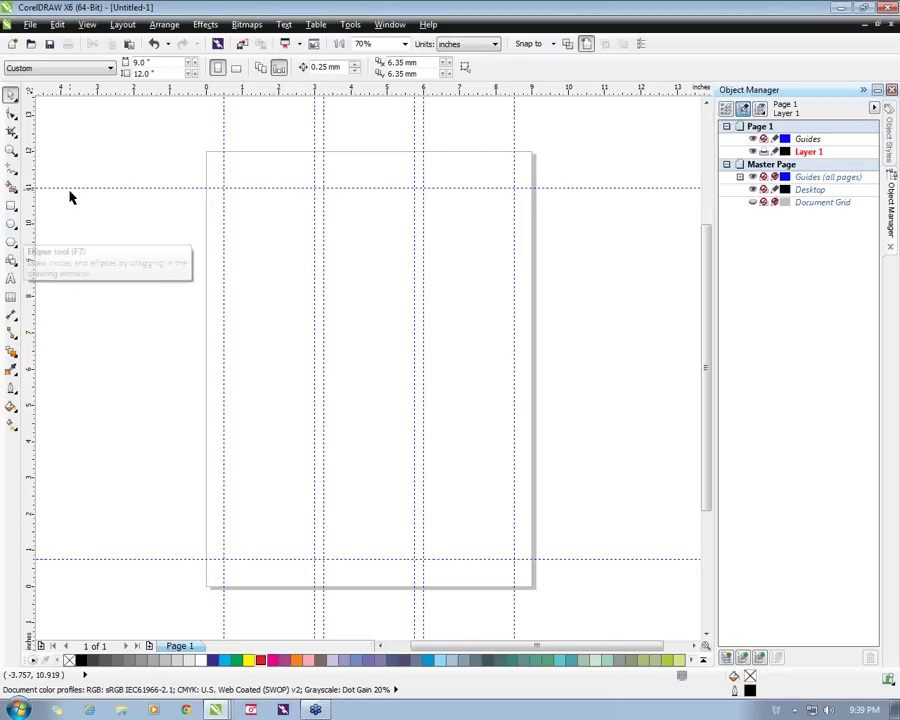
Draw a shallow paragraph text frame atop the first column reading the From Editor's Desk heading.
left_click(10, 278)
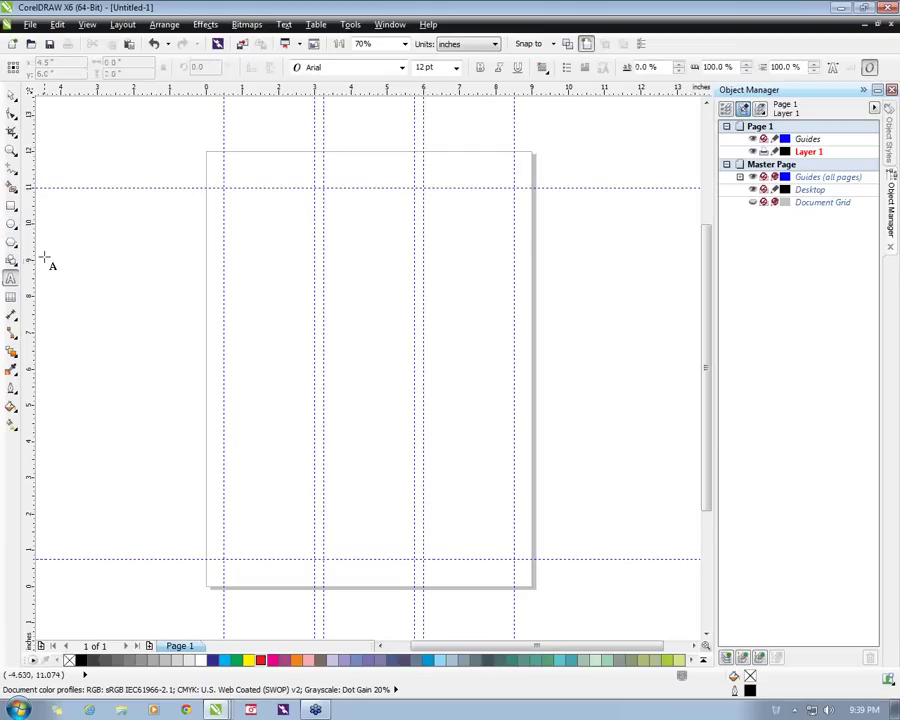
left_click_drag(231, 190, 412, 210)
type("Form Editor")
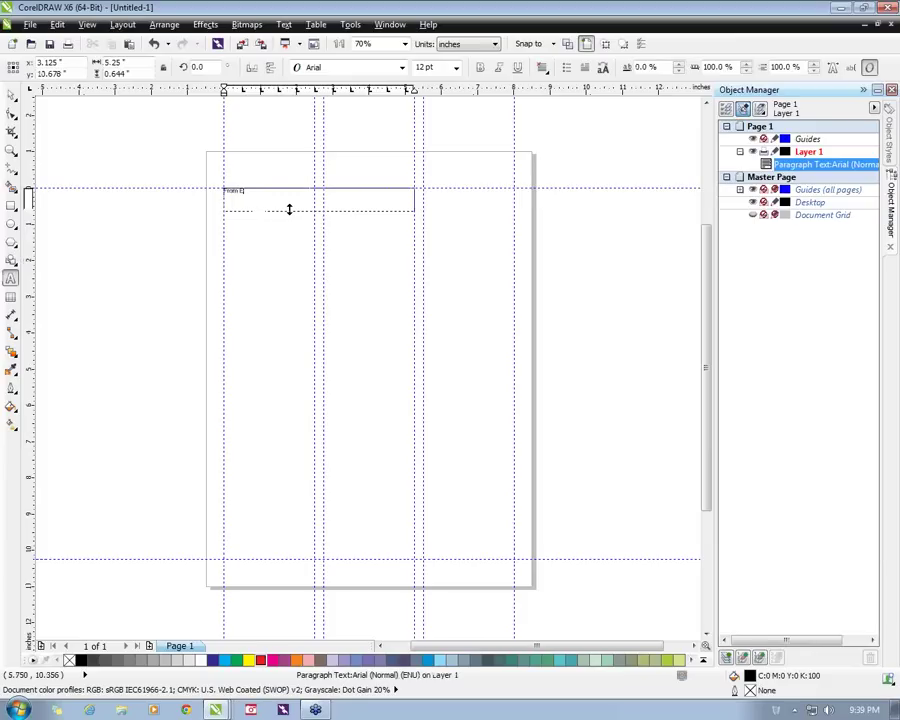
type("s Desk")
key("ctrl+space")
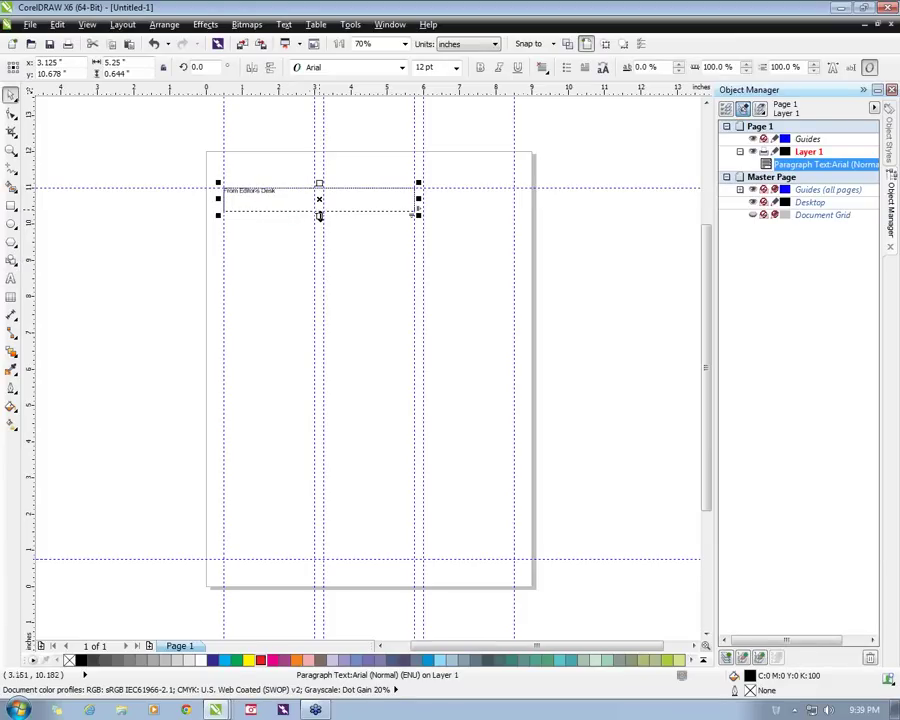
left_click_drag(320, 216, 318, 202)
key("z")
left_click_drag(188, 146, 344, 340)
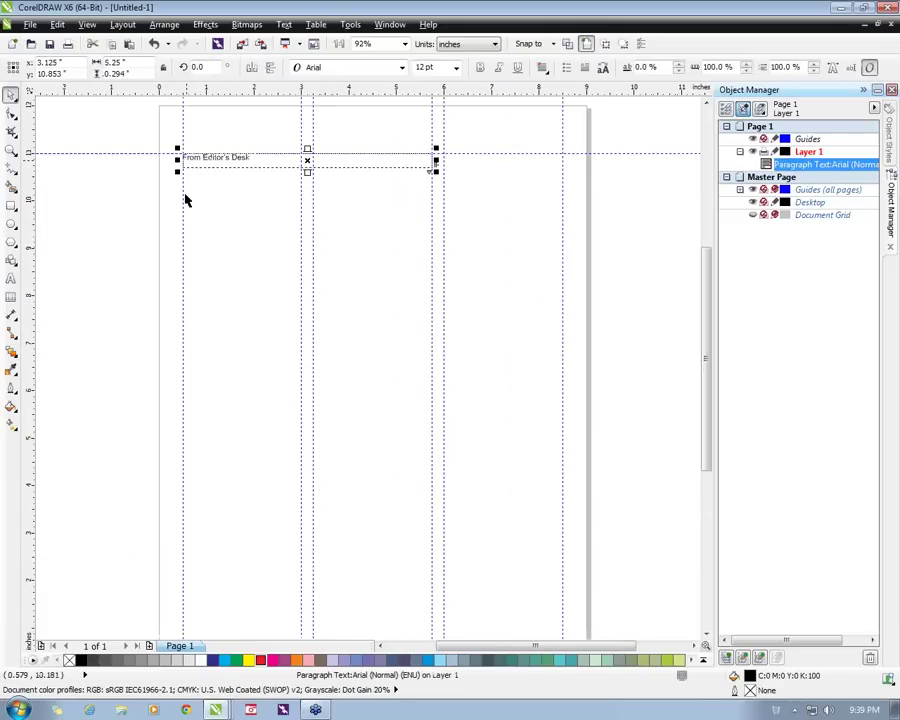
left_click(142, 208)
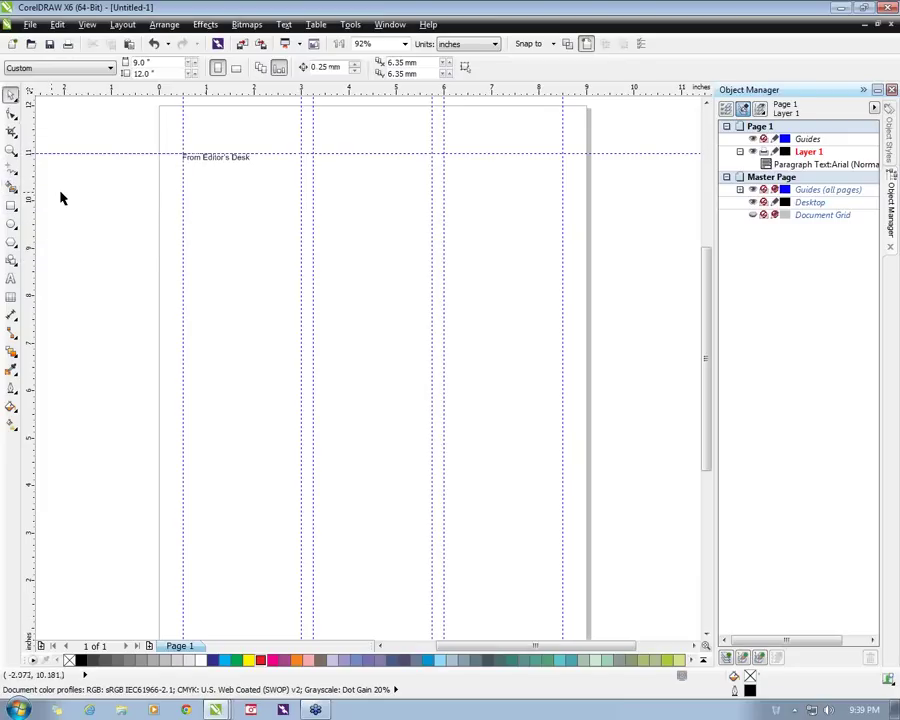
left_click(11, 207)
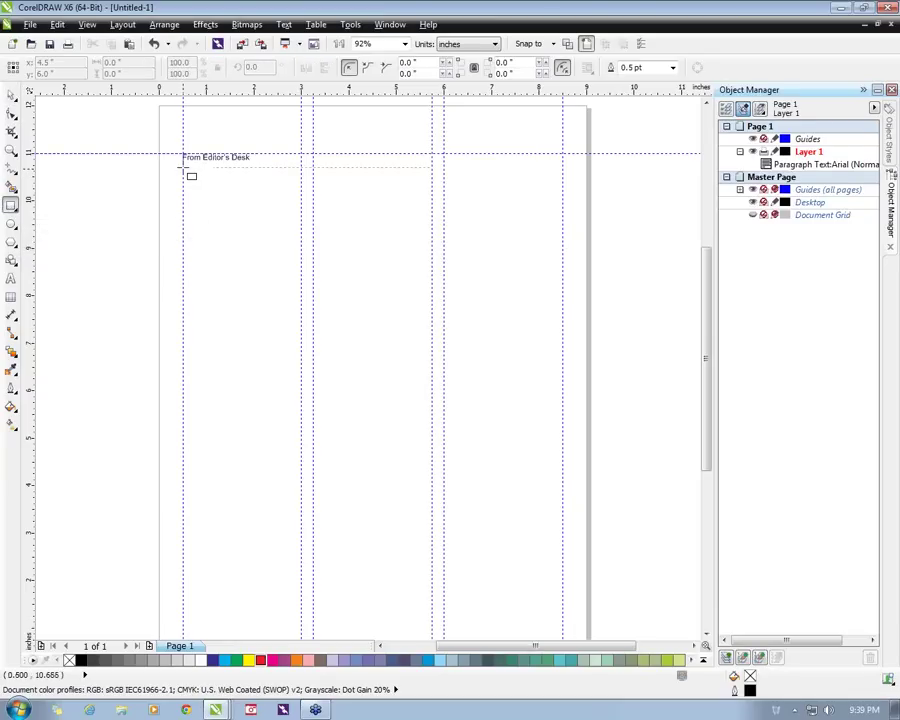
left_click_drag(183, 168, 263, 241)
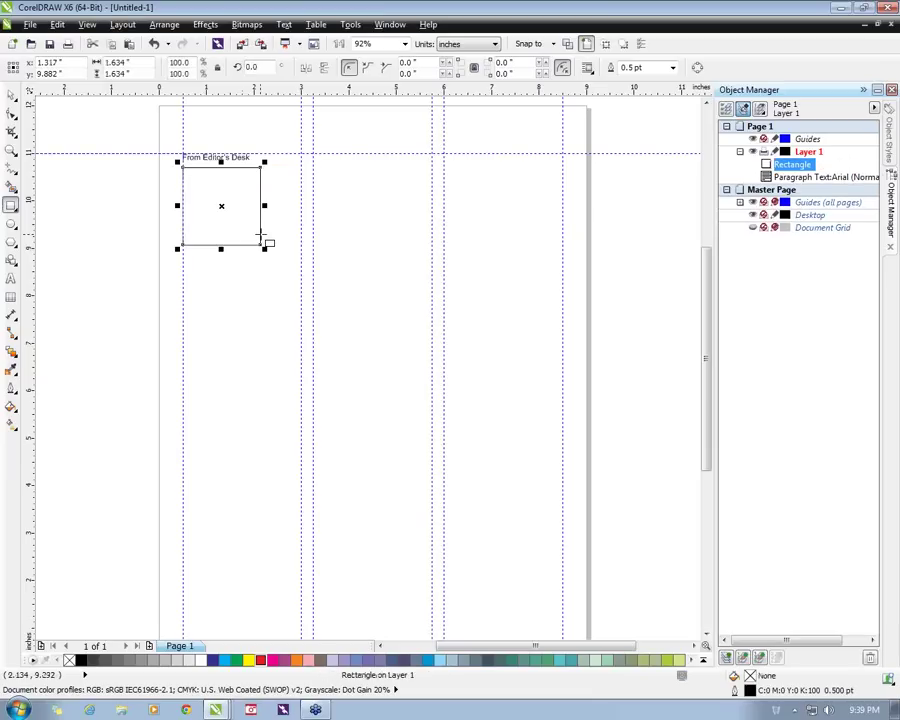
key("space")
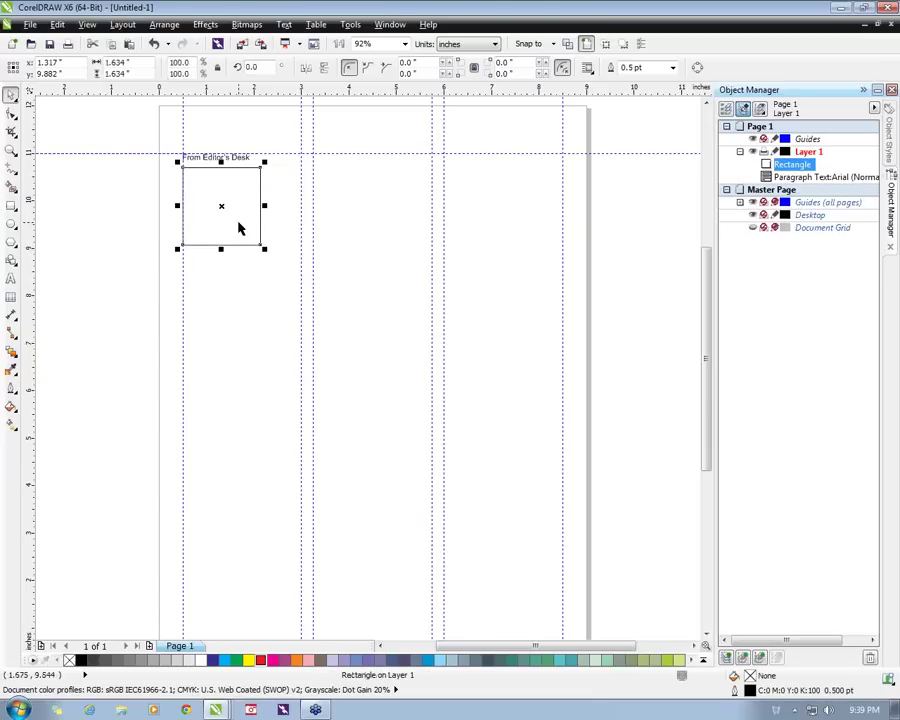
left_click(130, 245)
left_click(12, 280)
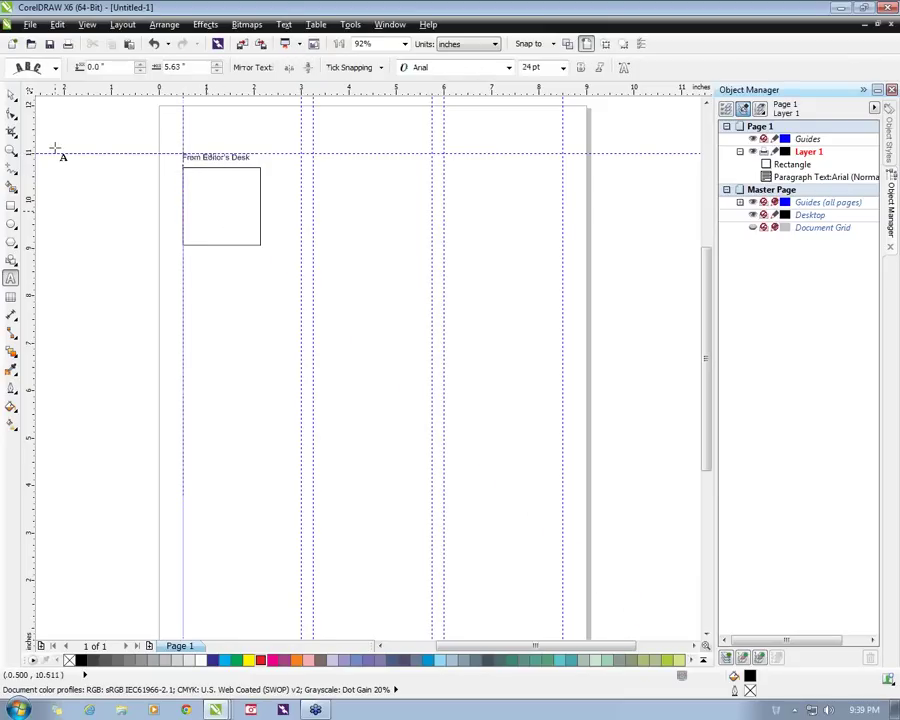
Draw a paragraph text frame below the square and stretch it to 5.25 × 9.805 inches.
key("space")
left_click(11, 279)
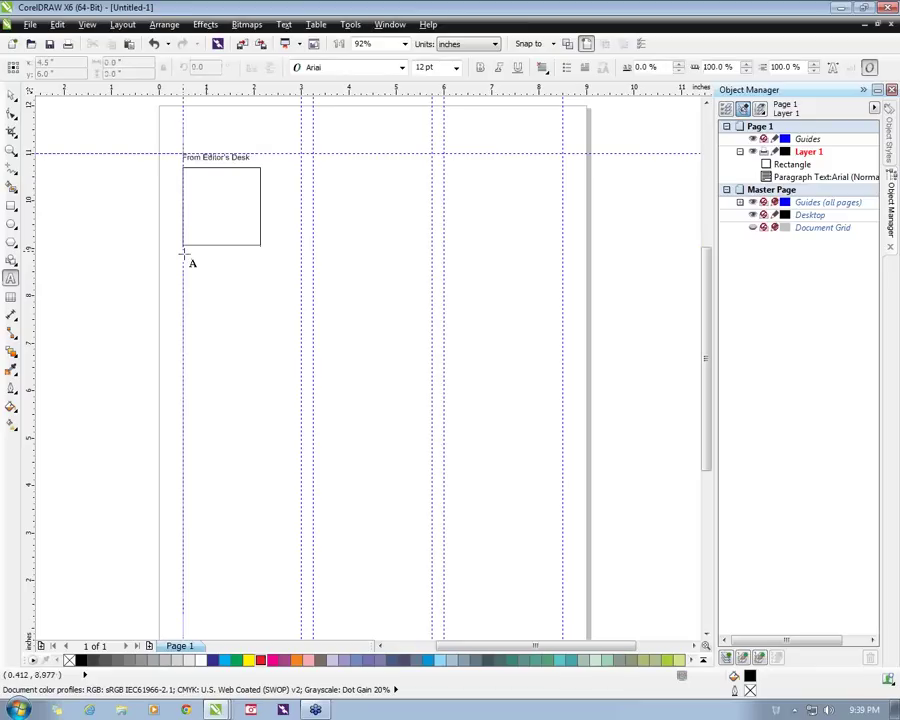
left_click_drag(183, 255, 302, 633)
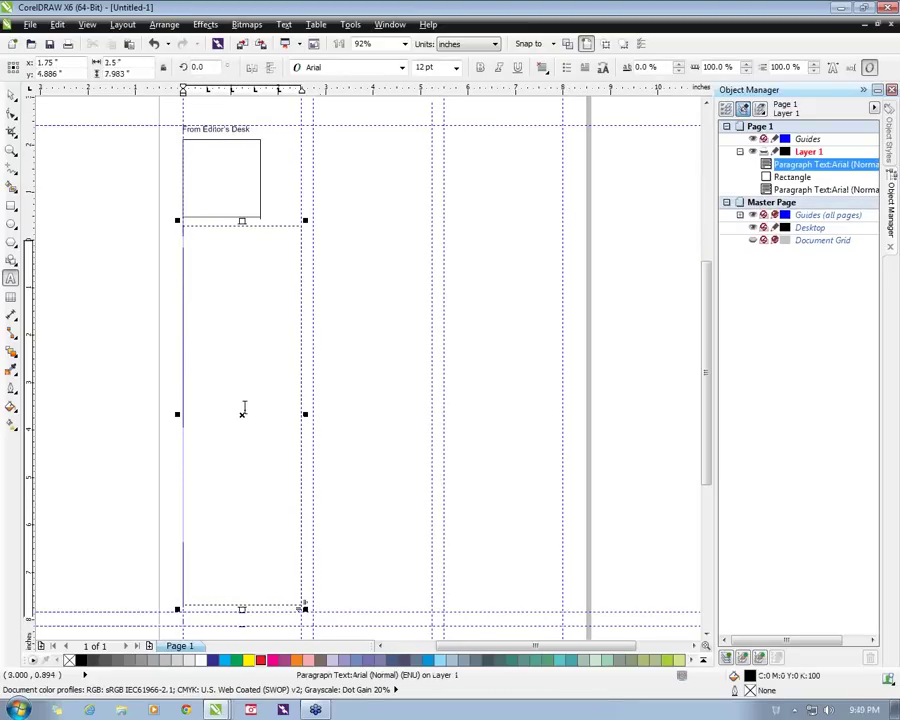
scroll(242, 410, "down", 1)
left_click_drag(241, 183, 240, 133)
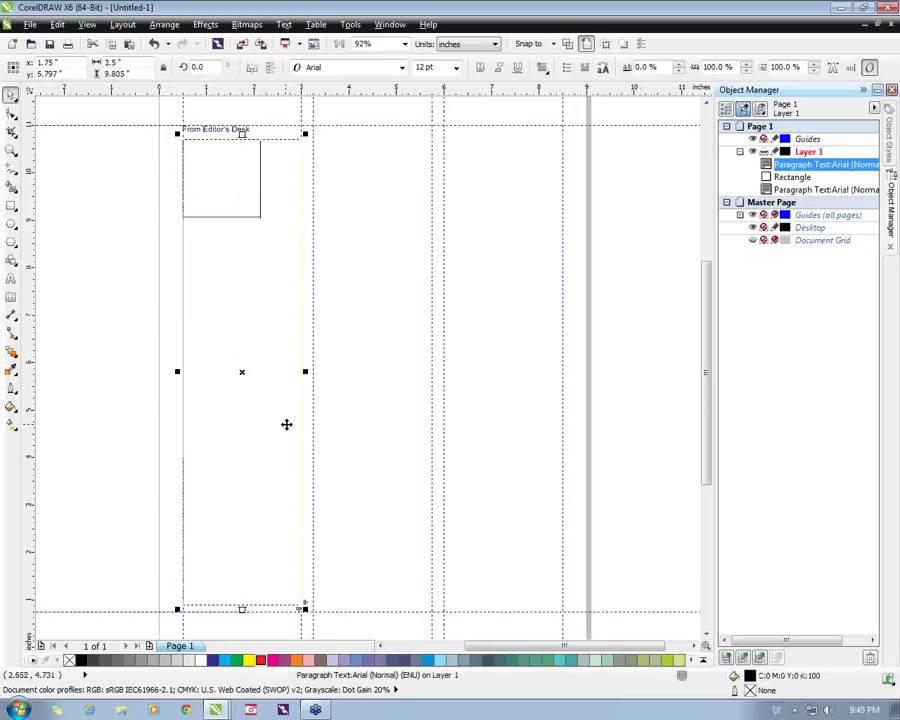
left_click_drag(305, 372, 436, 378)
left_click(285, 25)
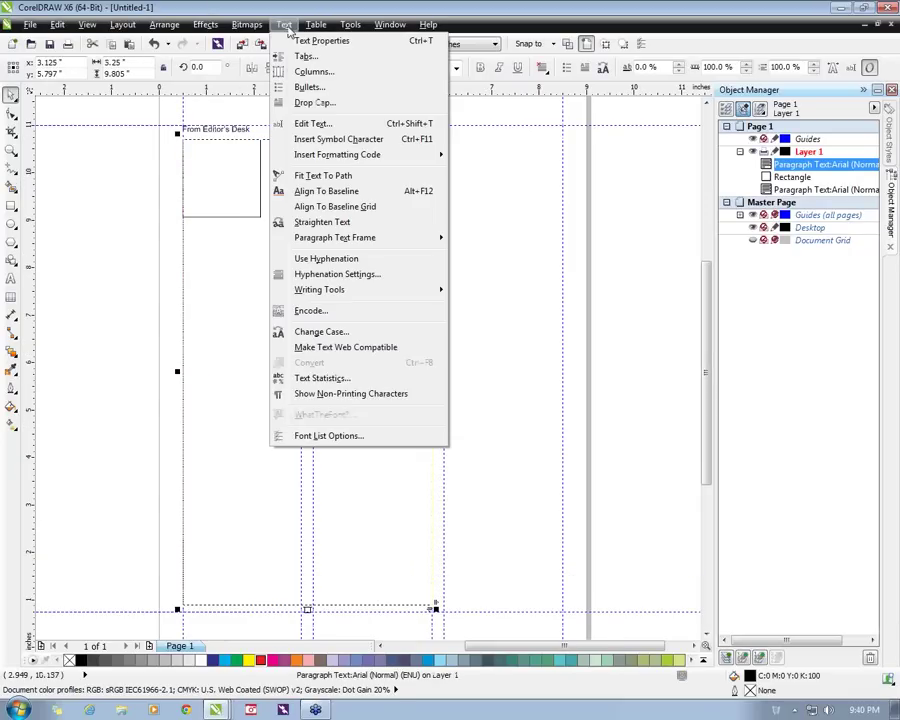
Set the text frame to 2 columns, 2.5 inches wide with a 0.25-inch gutter.
left_click(316, 73)
left_click(382, 256)
left_click(300, 296)
double_click(340, 297)
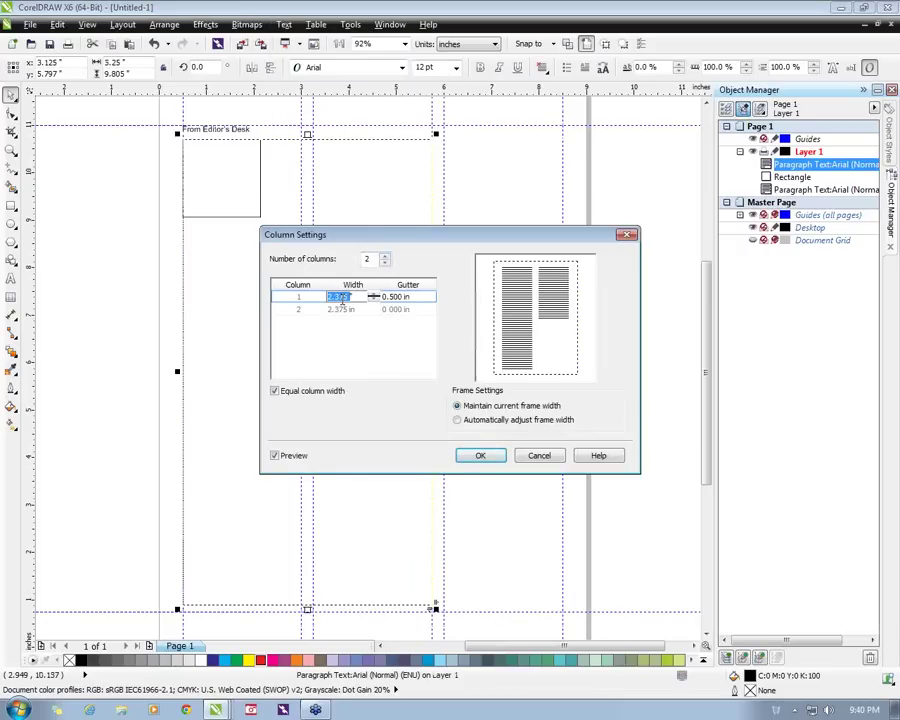
type("2.5")
key("Tab")
type("0.25")
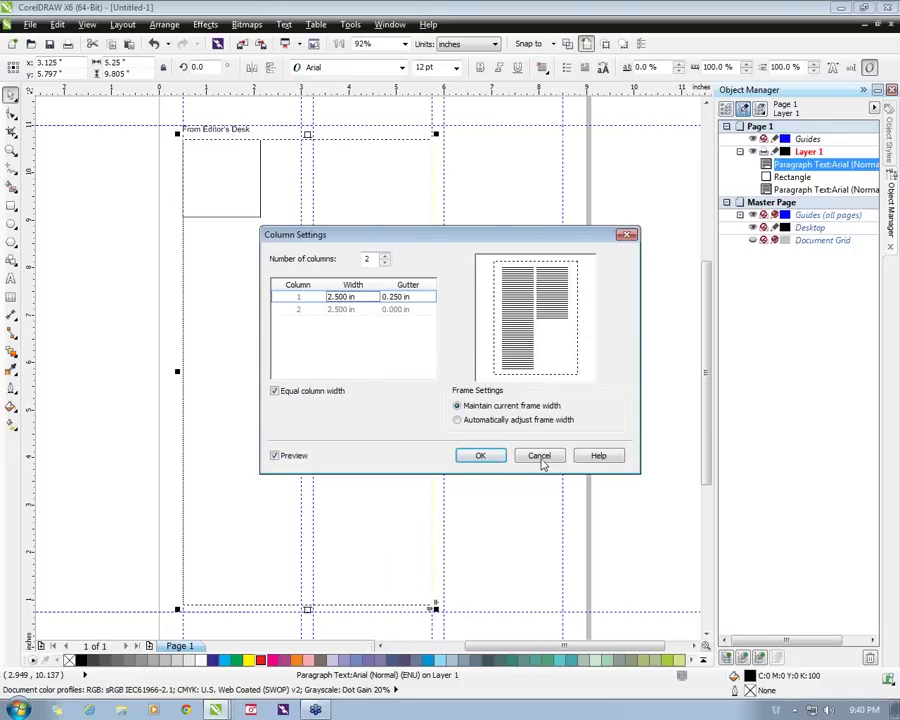
left_click(482, 456)
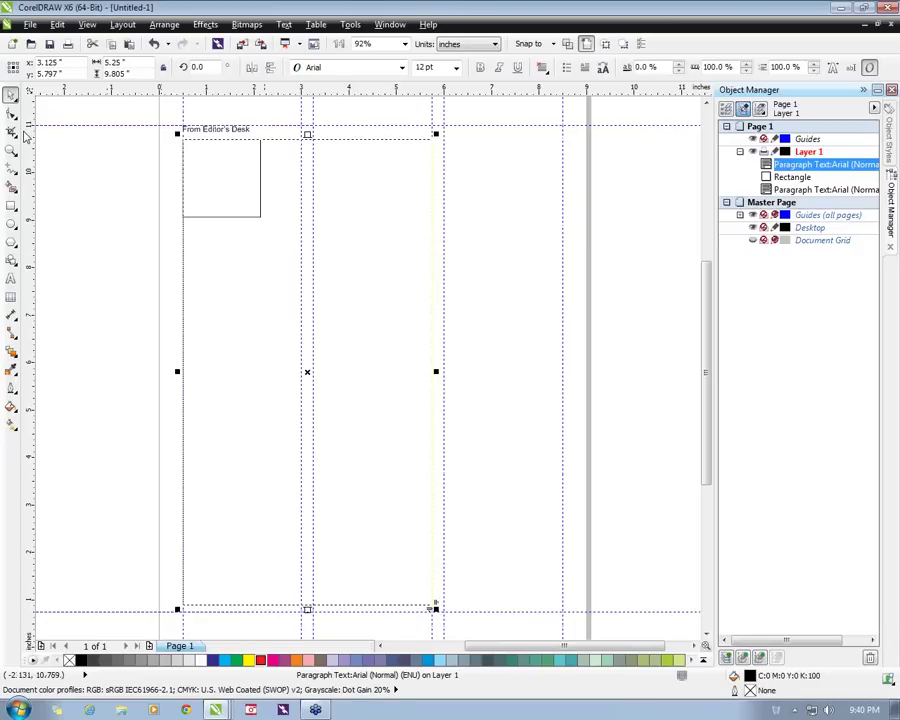
Draw a roughly 2.5 × 9.92 inch paragraph text frame filling the right-hand column.
left_click(175, 197)
left_click(297, 197)
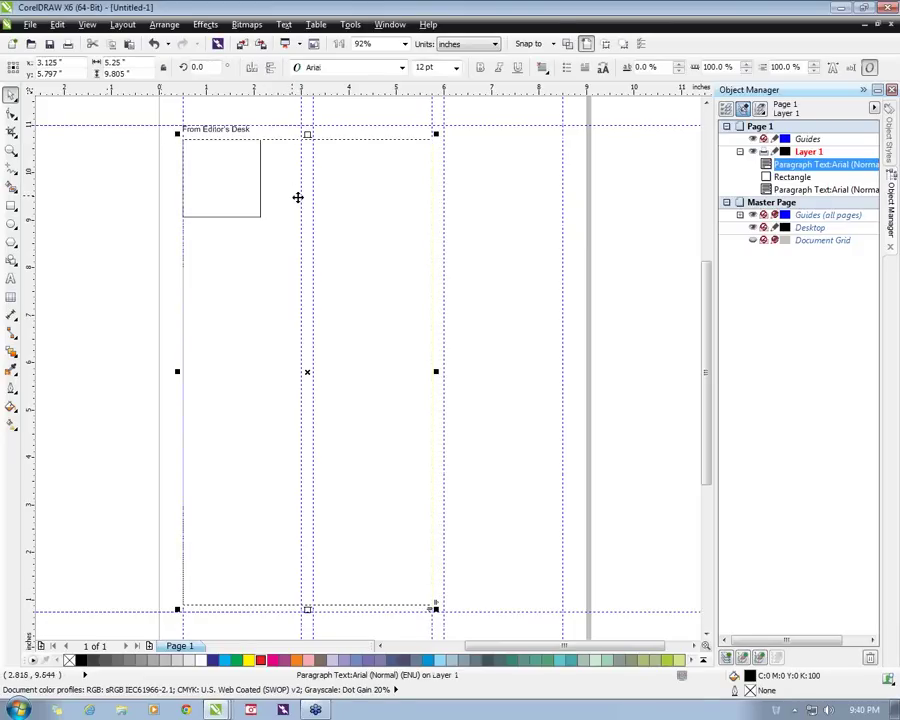
left_click(12, 277)
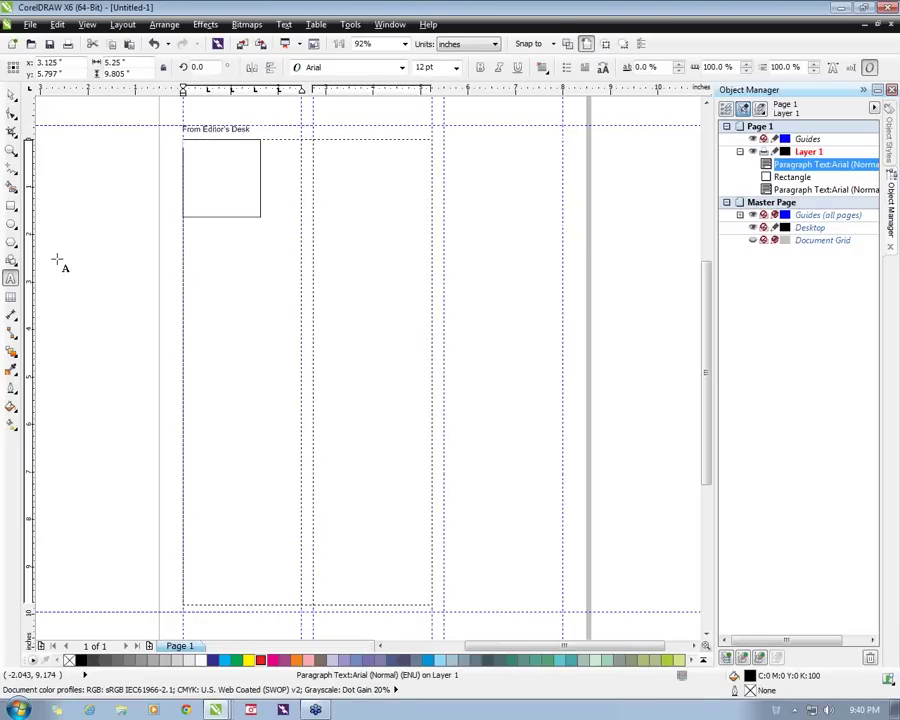
left_click(445, 141)
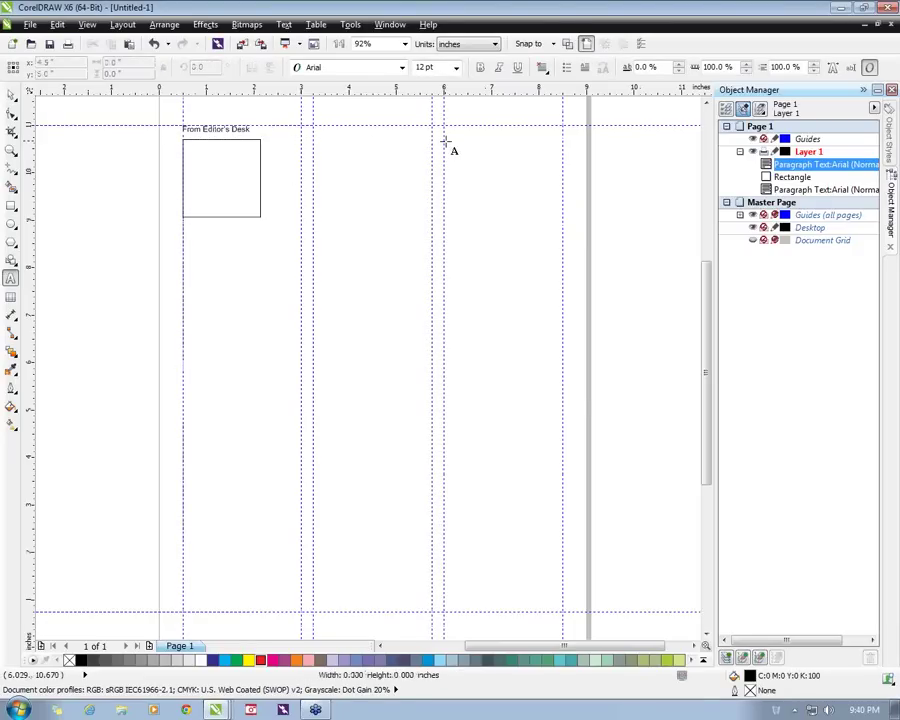
left_click_drag(445, 141, 565, 613)
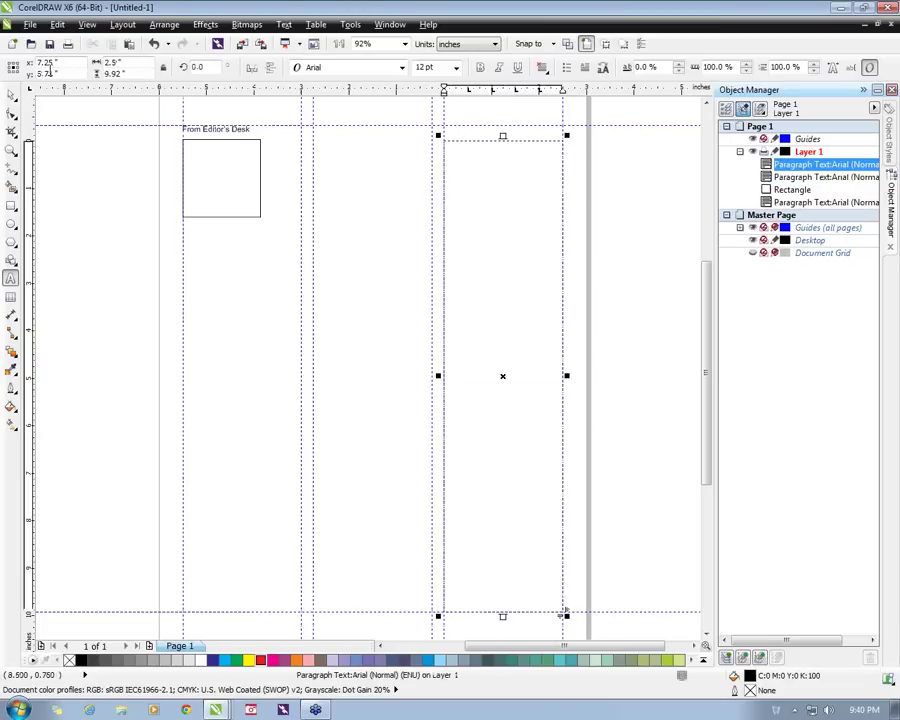
key("ctrl+space")
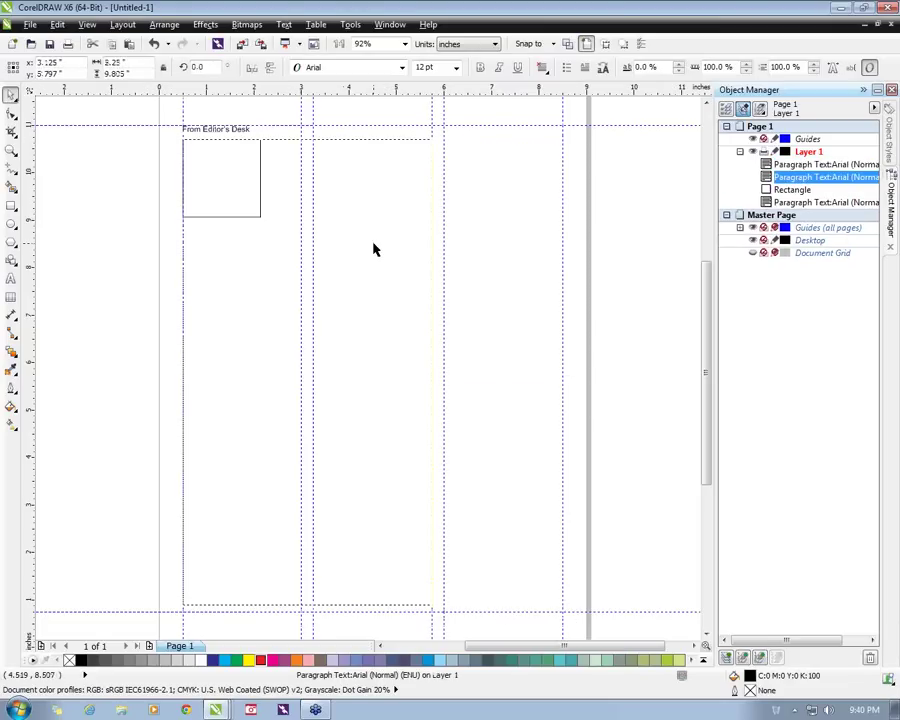
left_click(390, 194, "shift")
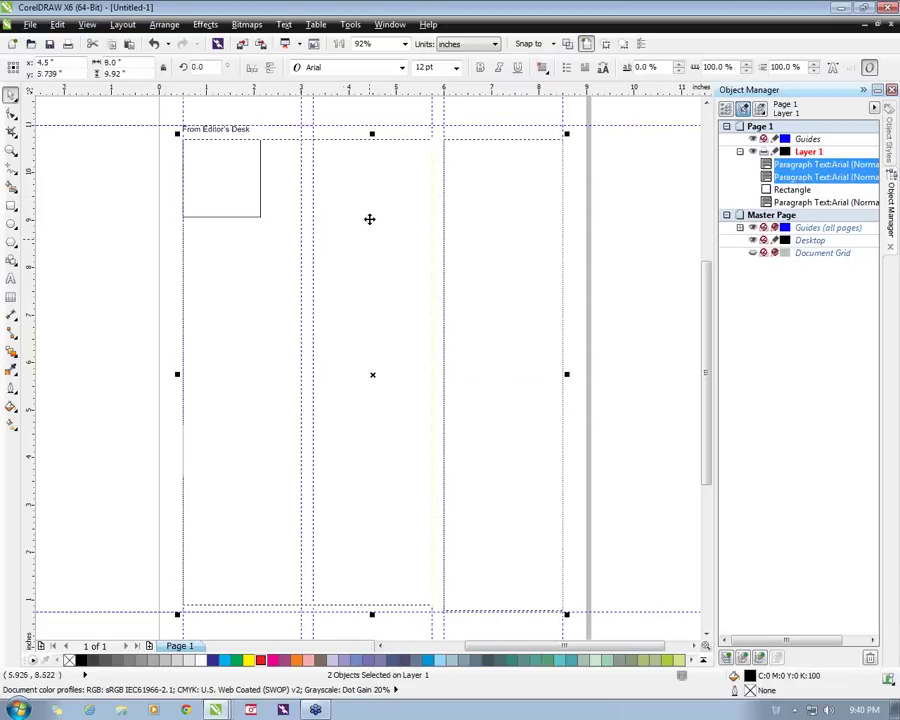
left_click(500, 612)
key("ctrl+space")
left_click_drag(504, 617, 504, 620)
Reselect the two-column text frame.
key("Escape")
left_click(352, 217)
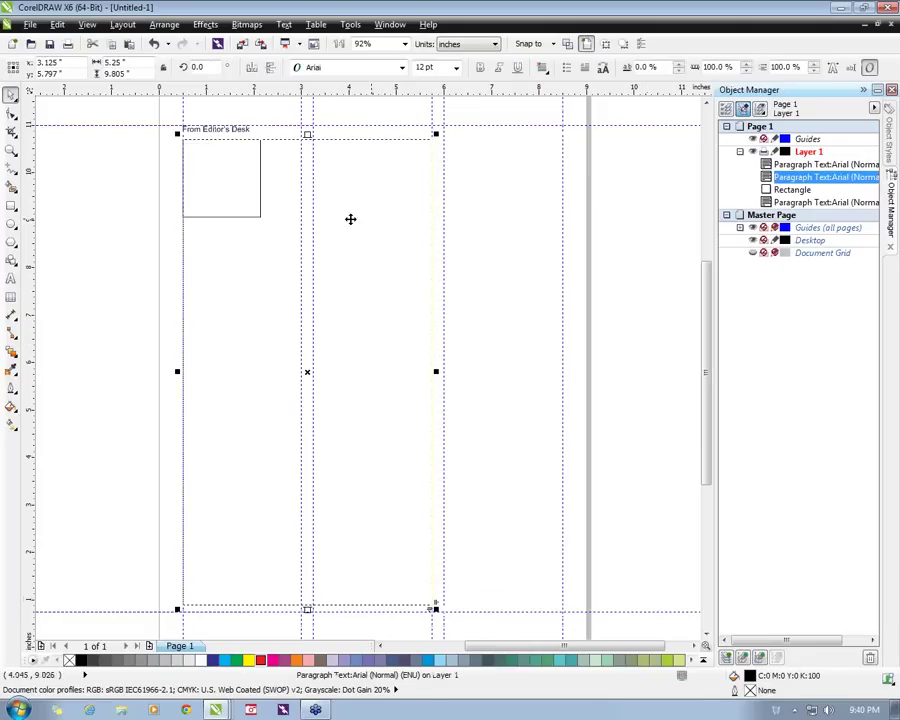
left_click(281, 223)
left_click(128, 194)
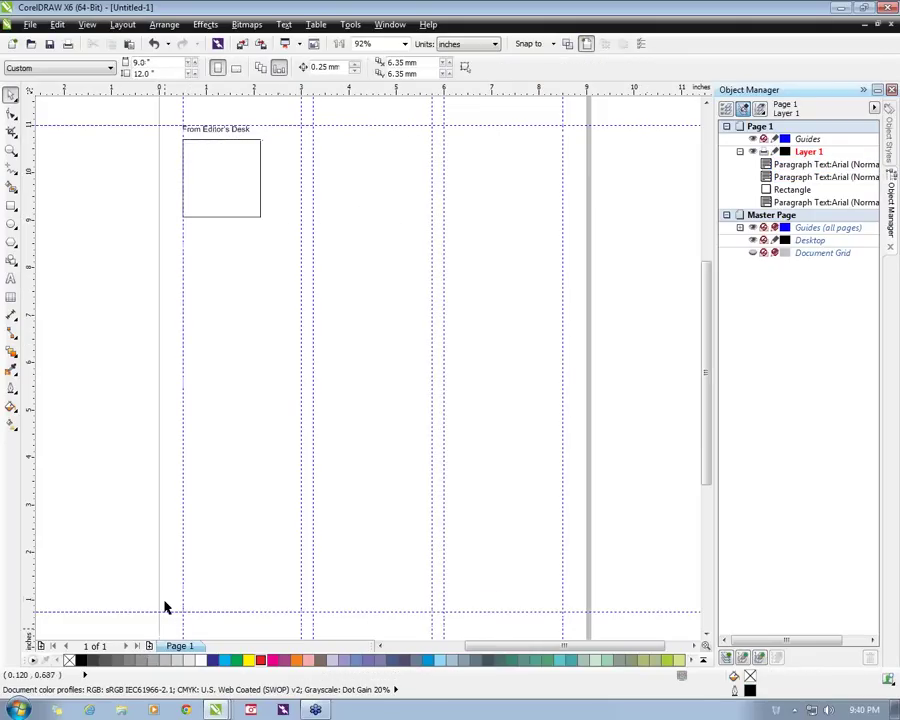
left_click(279, 233)
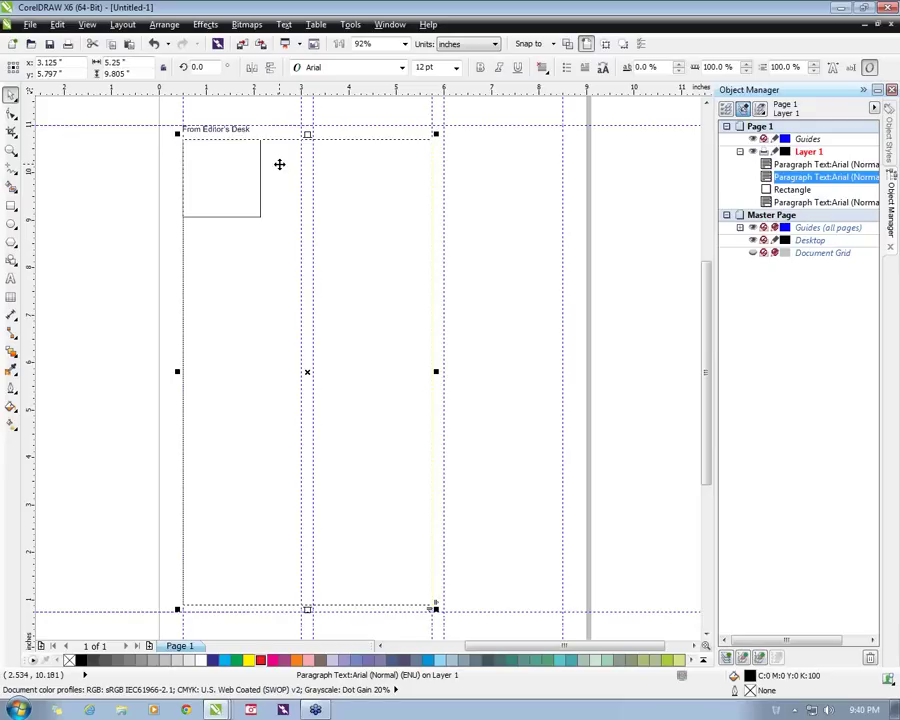
Insert Lorem ipsum placeholder text into the two-column frame from its context menu.
left_click(137, 144)
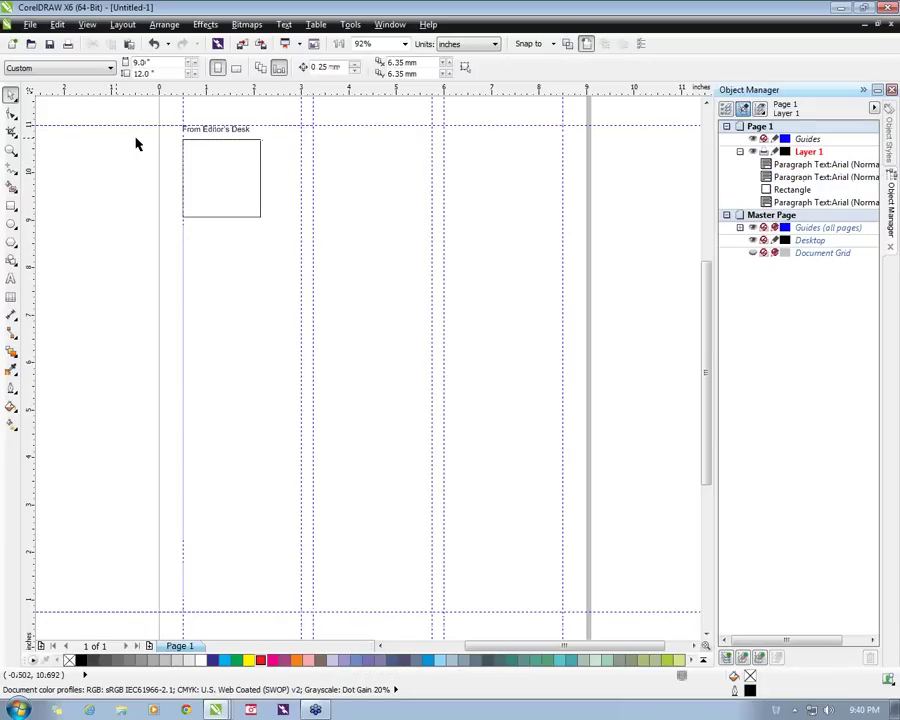
left_click_drag(140, 112, 284, 171)
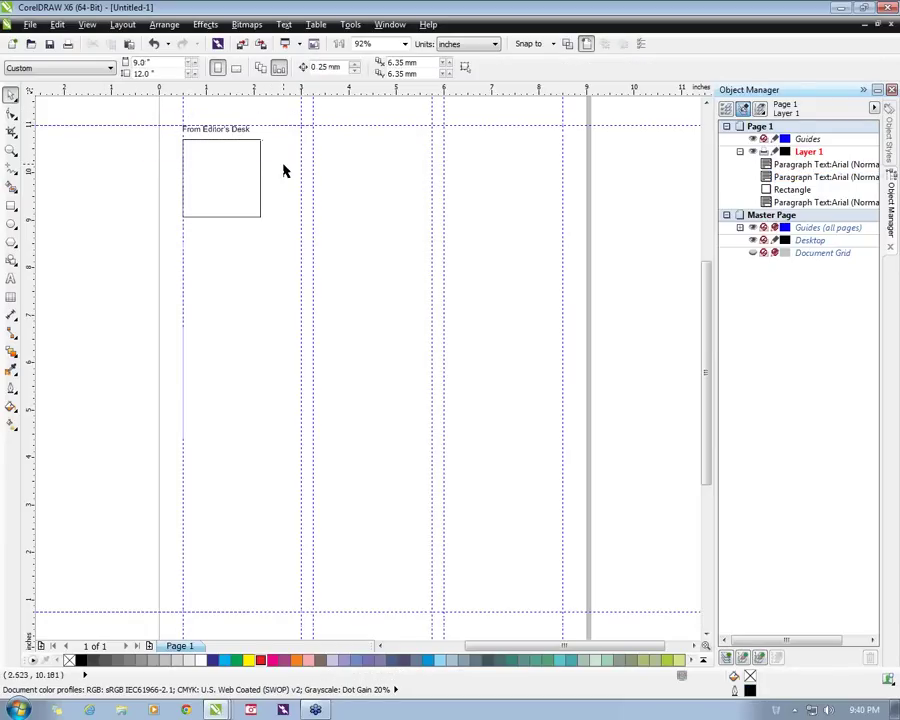
left_click(286, 176)
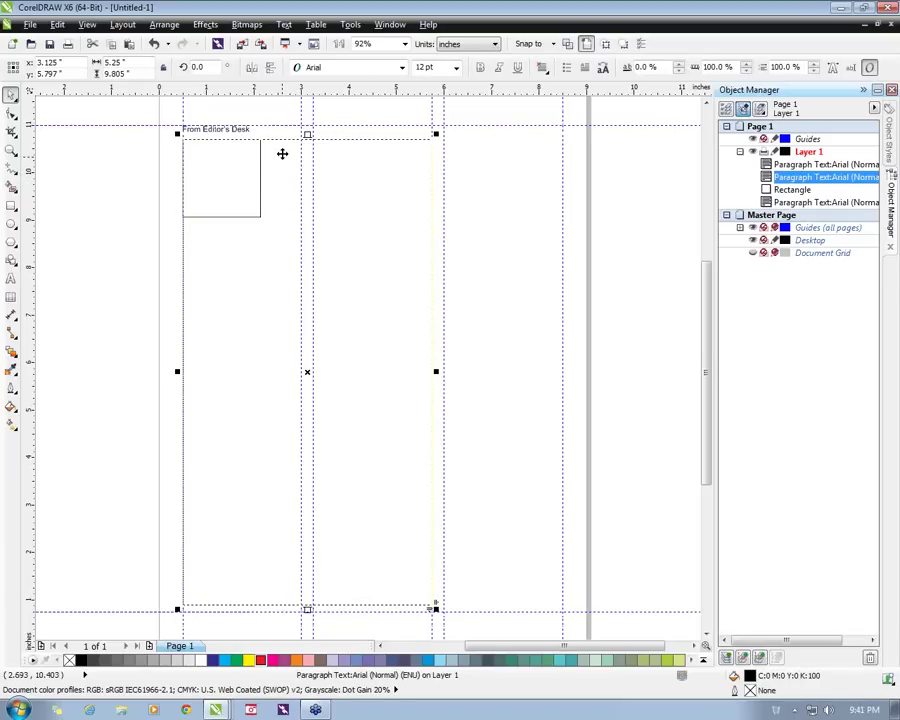
right_click(282, 153)
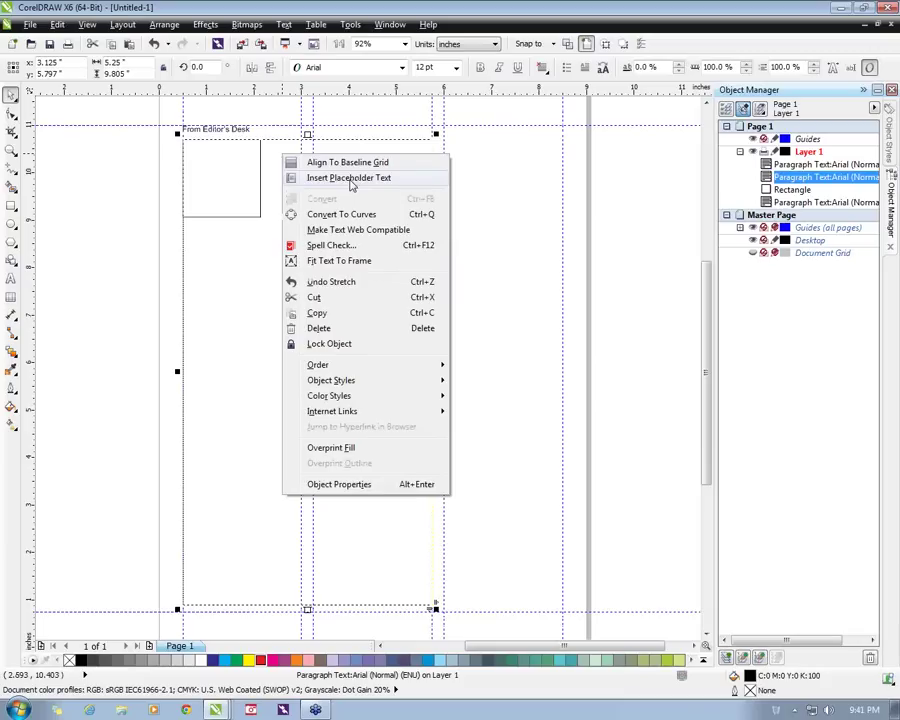
left_click(349, 178)
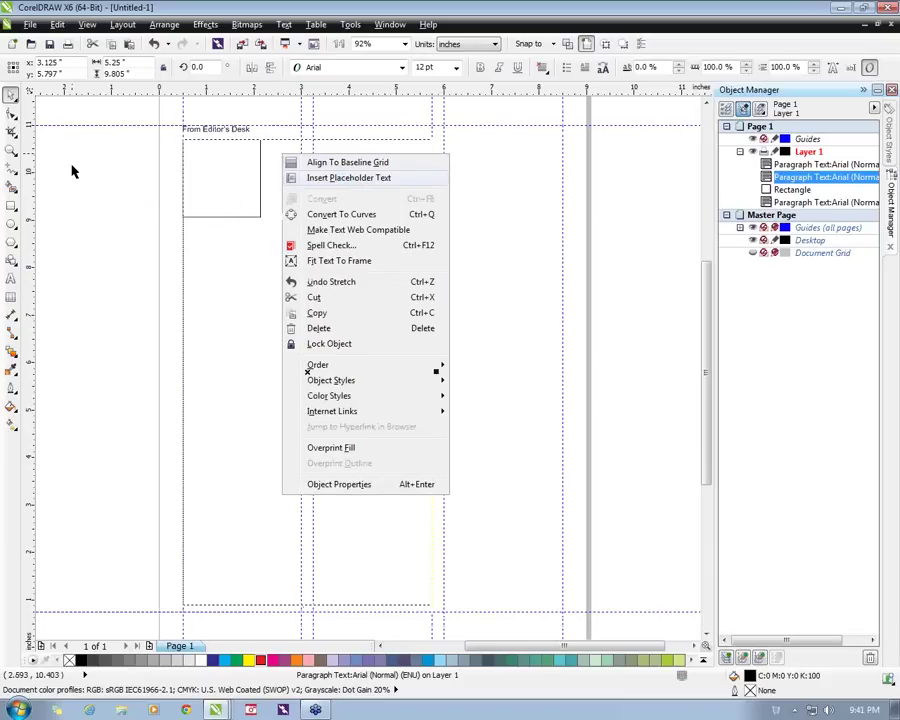
left_click(126, 215)
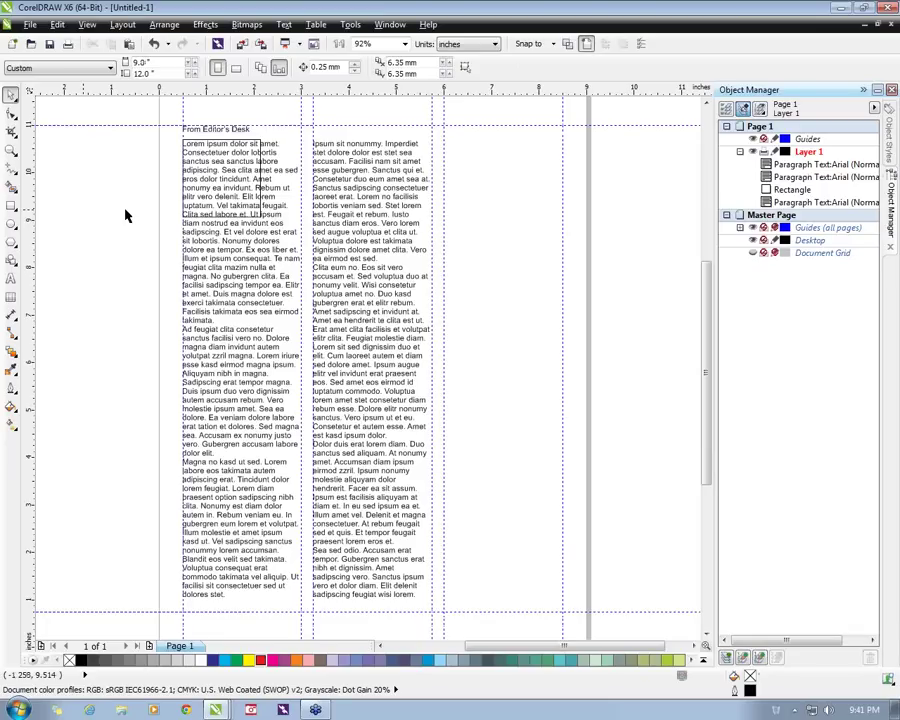
Select the square photo frame that sits over the placeholder text.
key("Tab")
left_click(151, 141)
left_click_drag(151, 141, 278, 252)
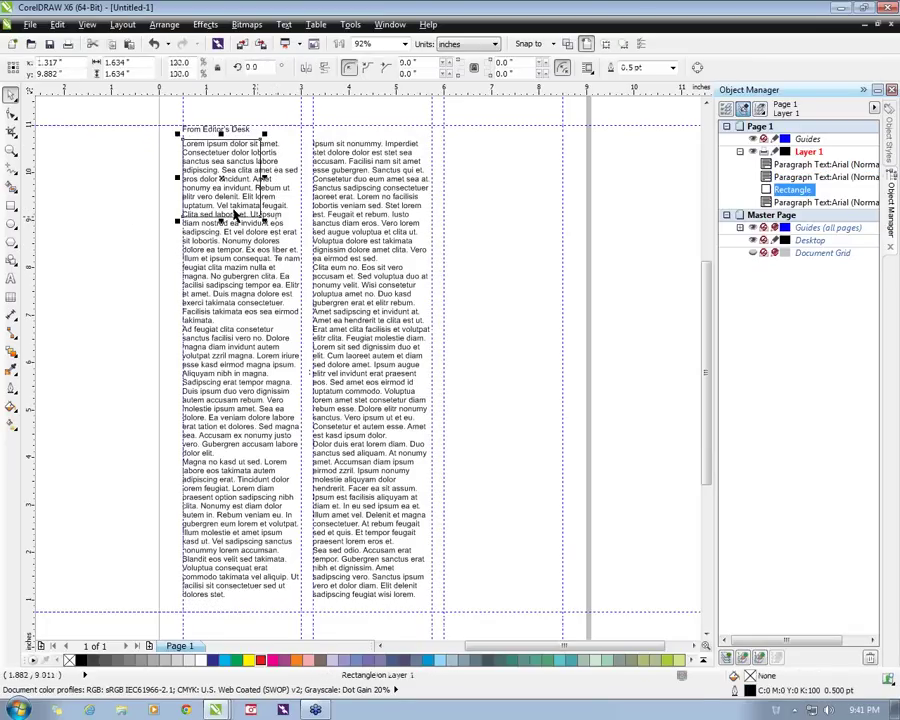
left_click(193, 262)
left_click(138, 262)
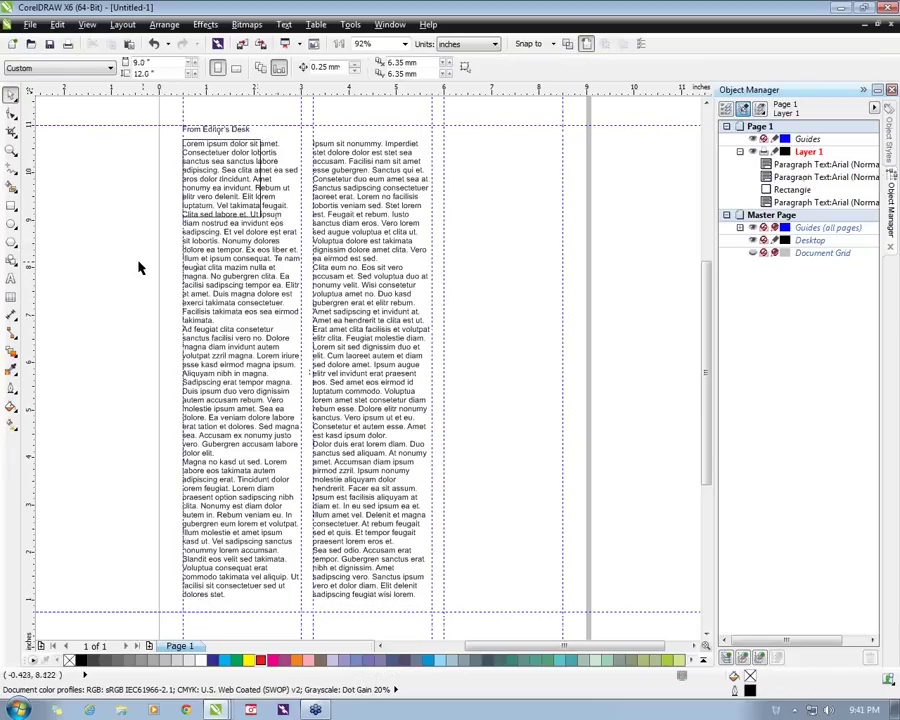
left_click(270, 140)
left_click(130, 212)
left_click(257, 143)
left_click(266, 189)
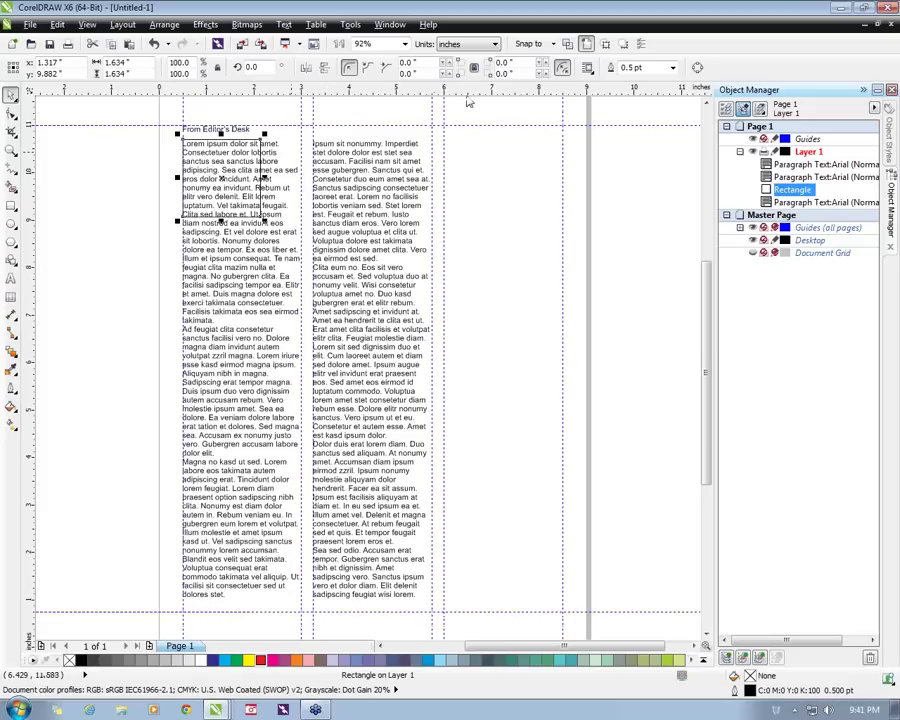
Set the square's text wrapping to Square > Straddle Text.
left_click(589, 69)
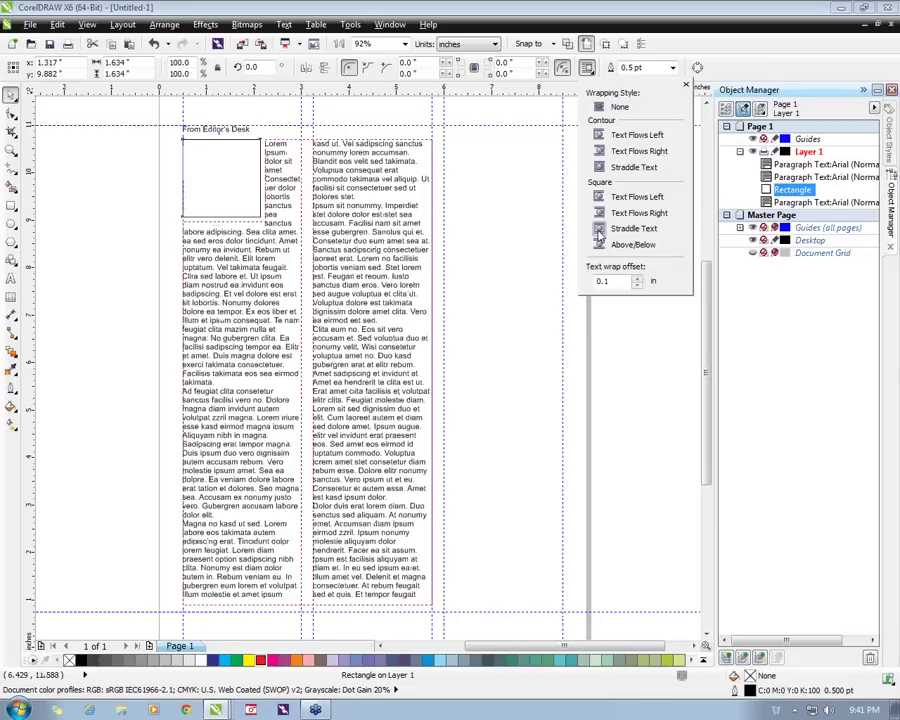
left_click(598, 233)
left_click(59, 243)
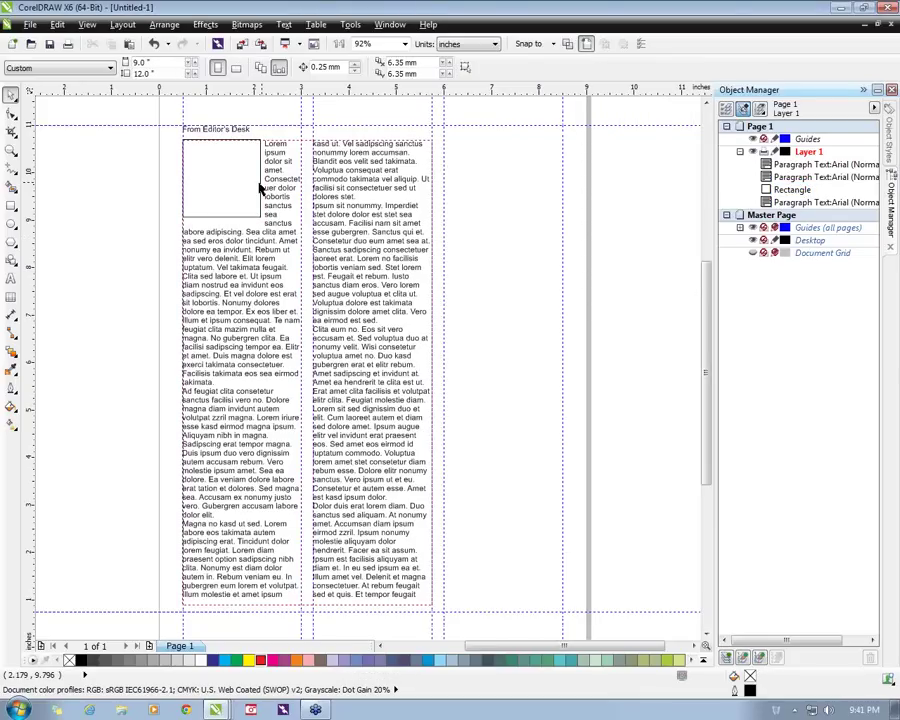
left_click(259, 186)
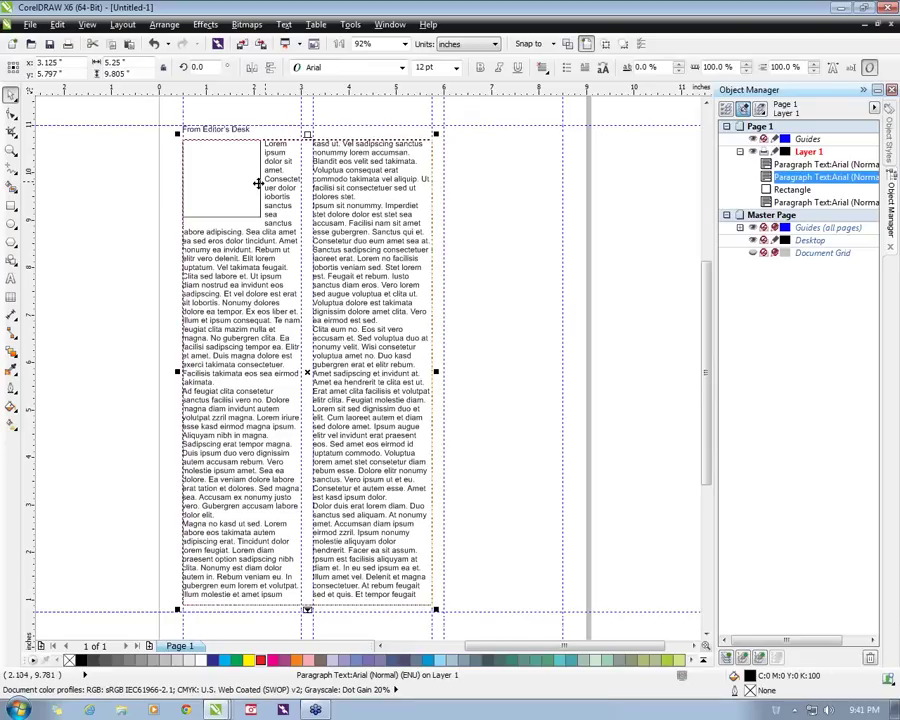
Import Editor.jpg from the Webinar folder, accept the colour profile conversion, and place it on the page.
left_click(140, 208)
key("ctrl+i")
left_click(273, 296)
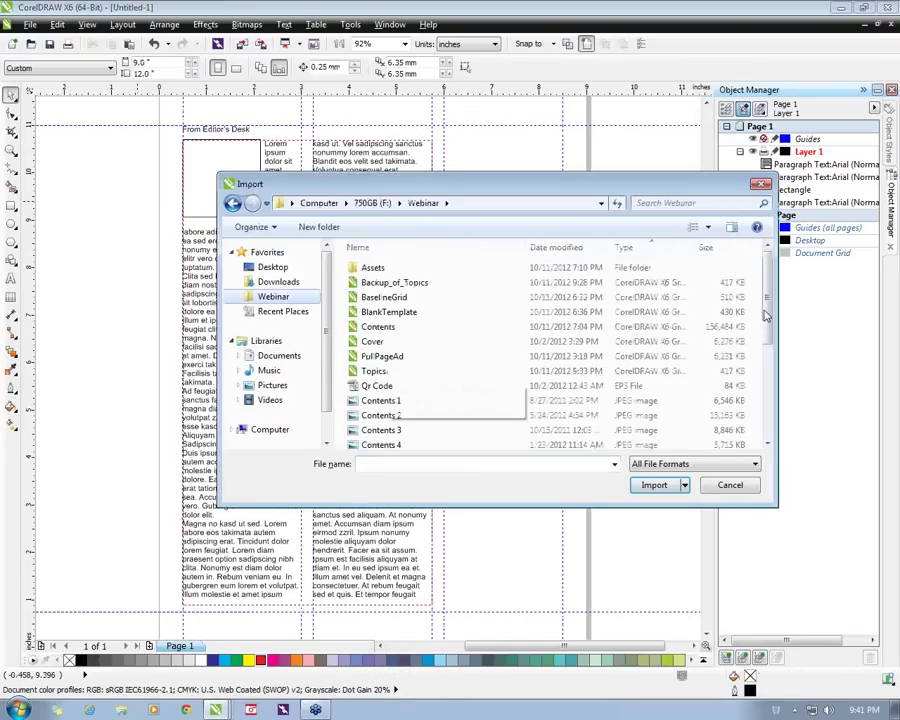
scroll(401, 372, "down", 3)
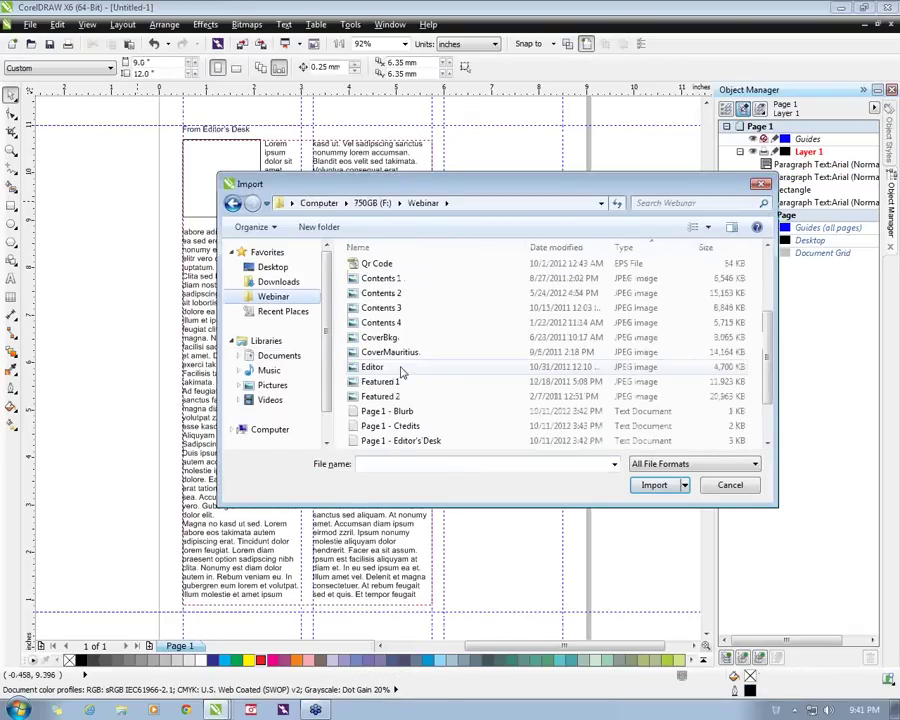
left_click(401, 370)
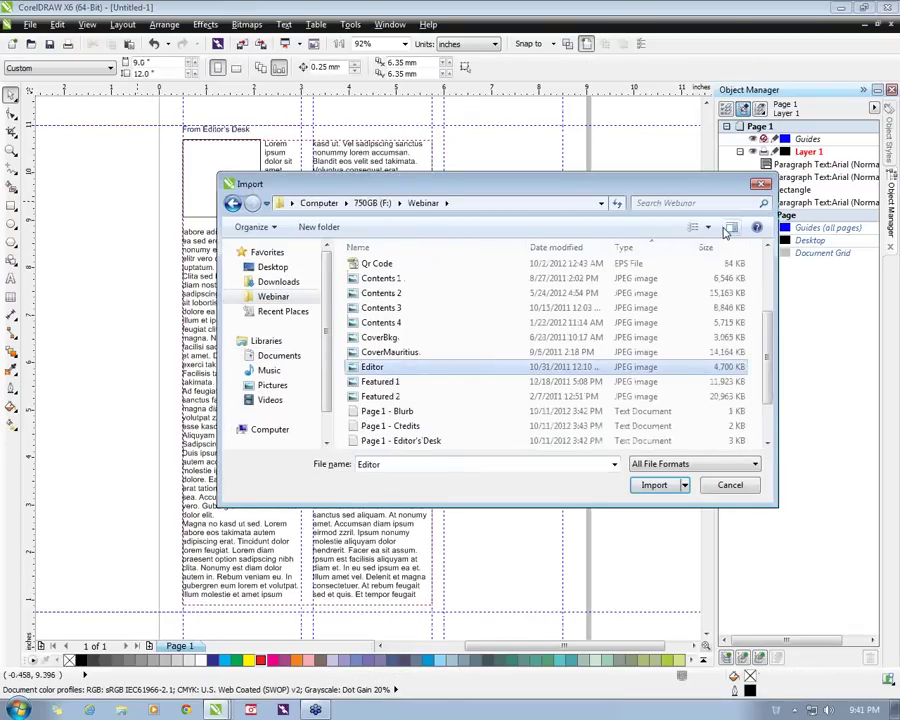
left_click(709, 227)
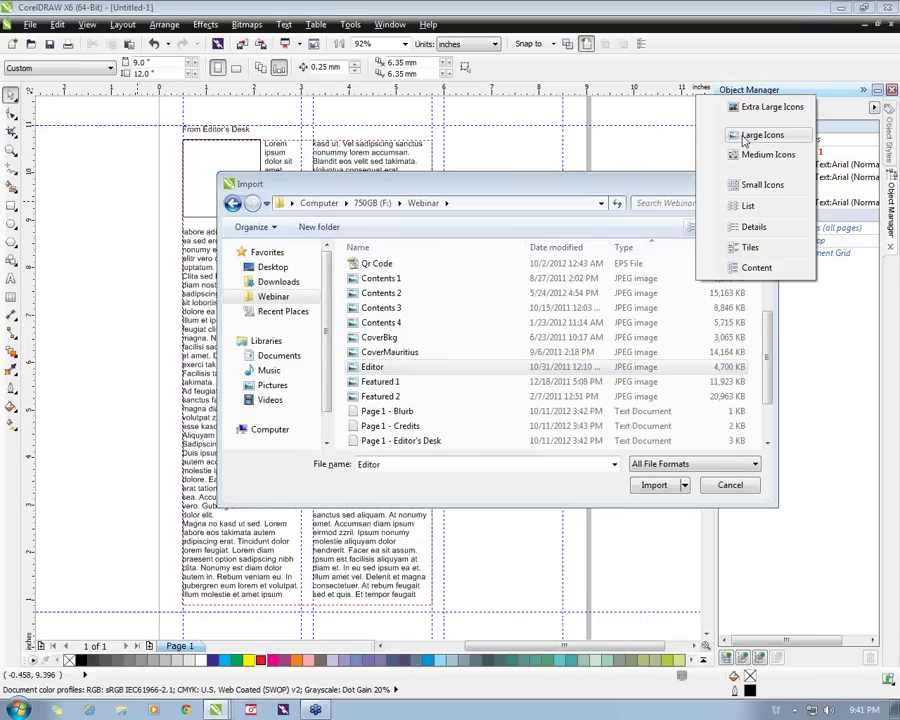
left_click(762, 135)
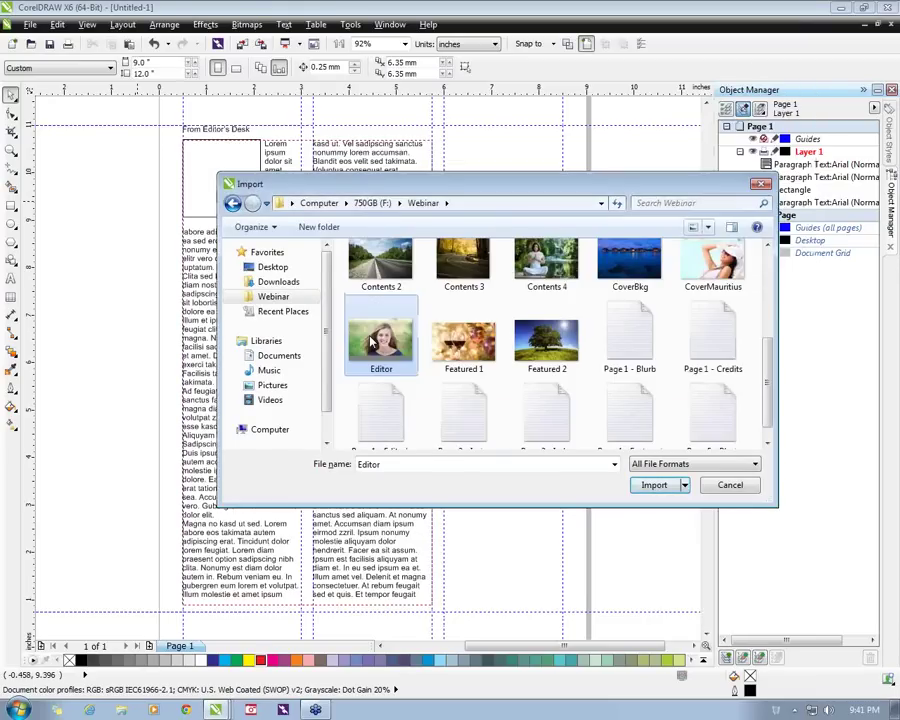
double_click(370, 343)
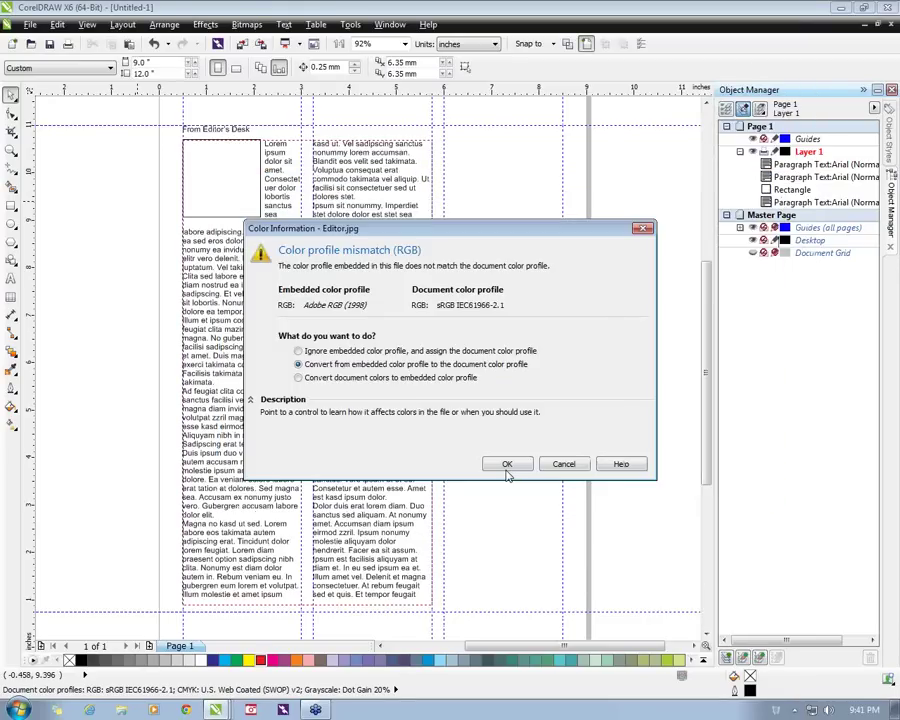
left_click(506, 465)
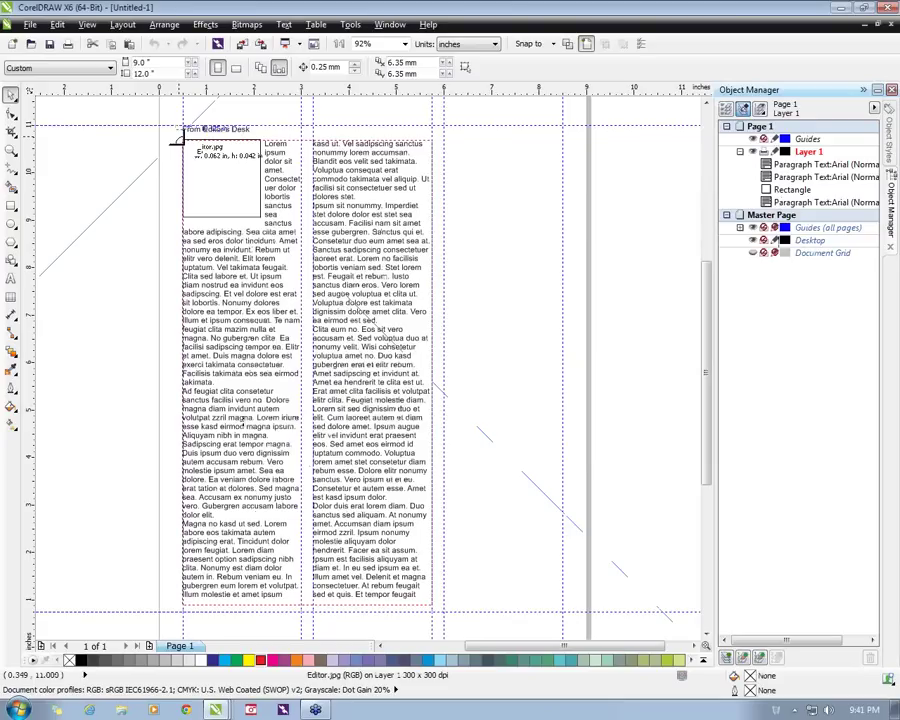
left_click(178, 140)
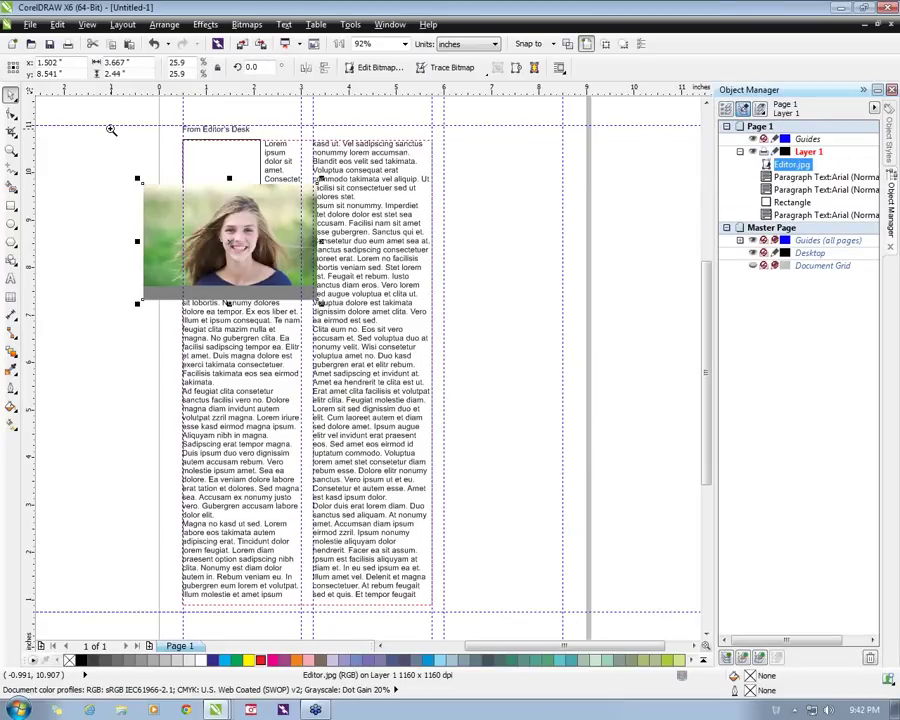
Bring the rectangle under the heading in front of the photo with Ctrl+Home.
scroll(140, 143, "up", 3)
right_click(199, 291)
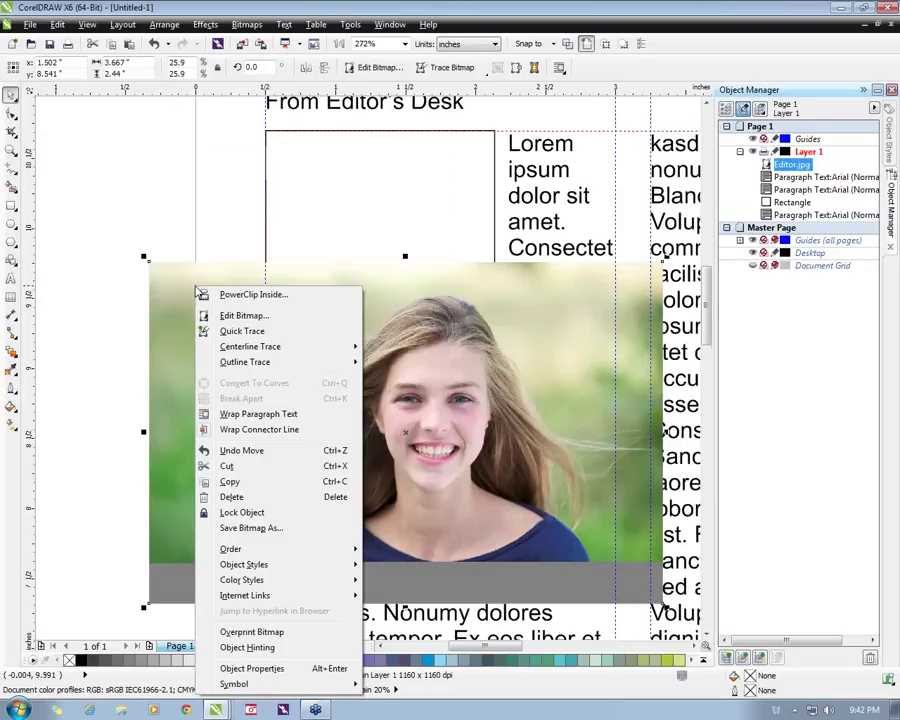
left_click(240, 294)
left_click(493, 326)
key("Escape")
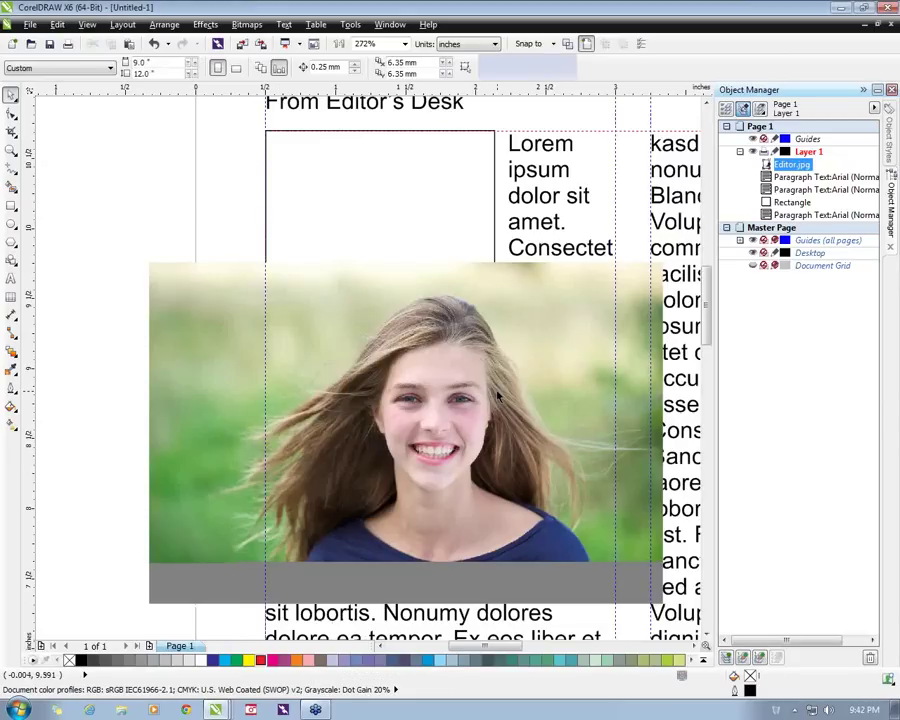
left_click(266, 147)
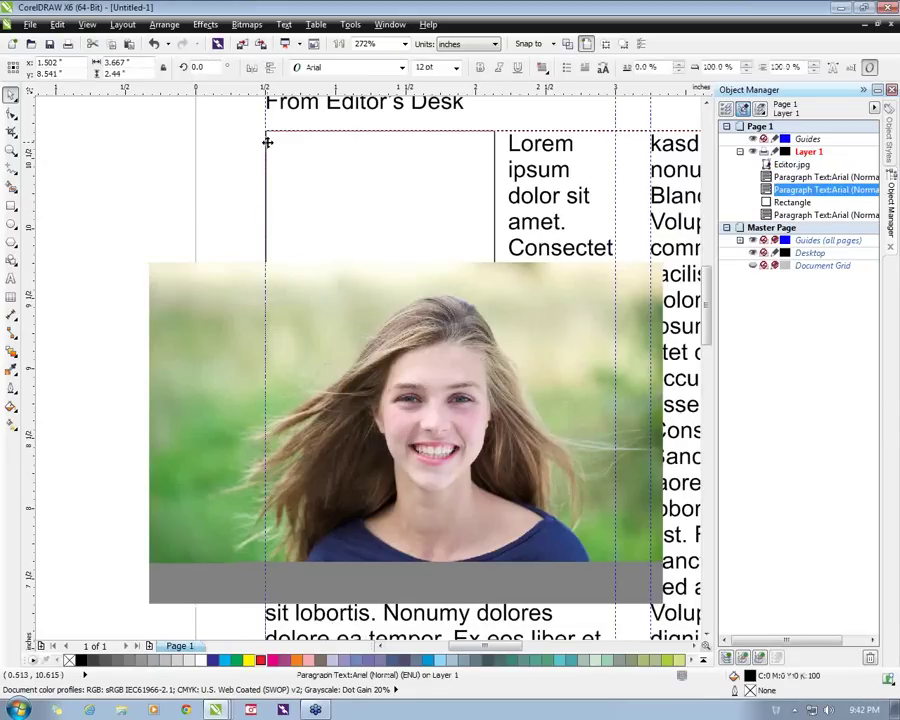
left_click(494, 166)
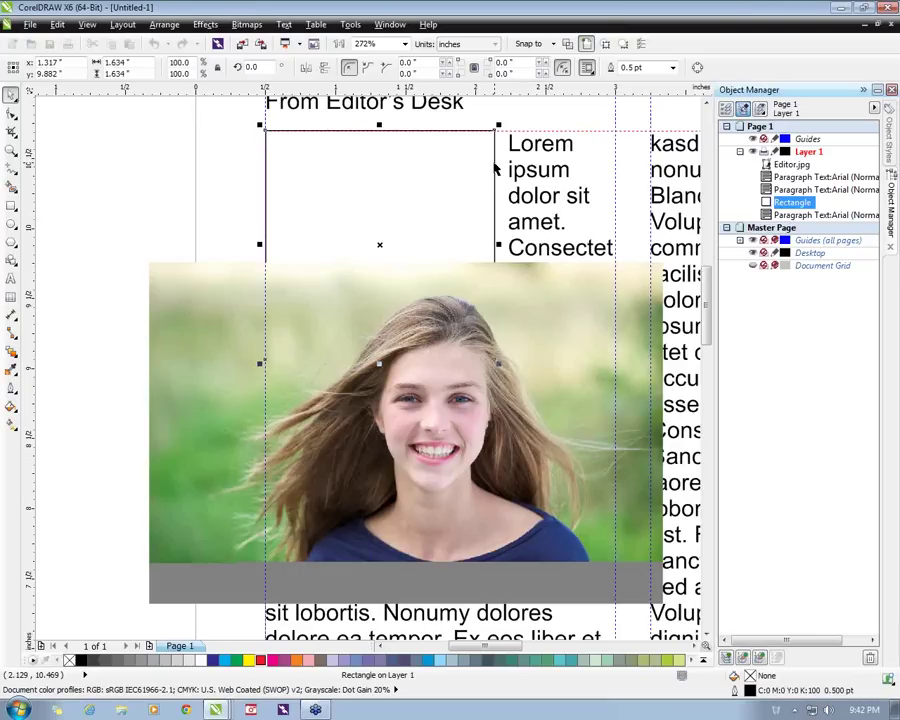
key("ctrl+Home")
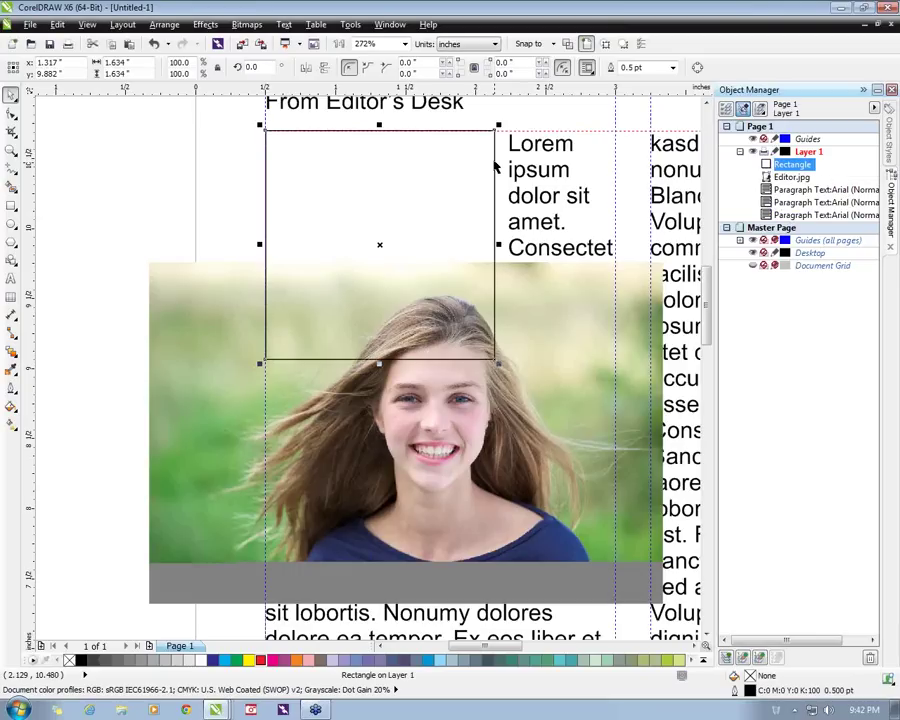
PowerClip the Editor photo inside the rectangle and shift it so her face fills the frame.
right_click(547, 284)
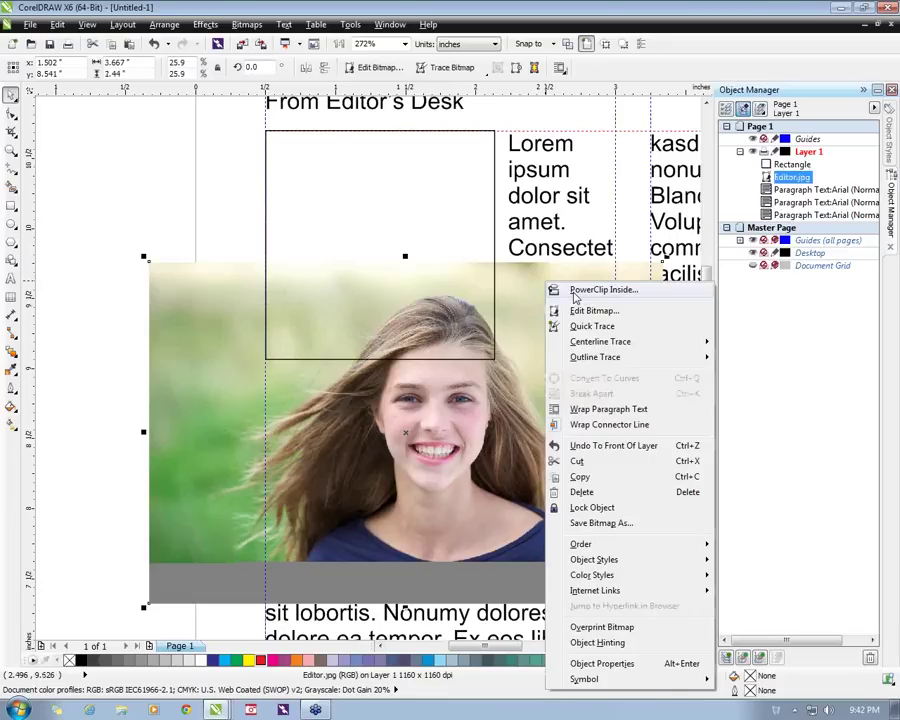
left_click(575, 290)
left_click(424, 255)
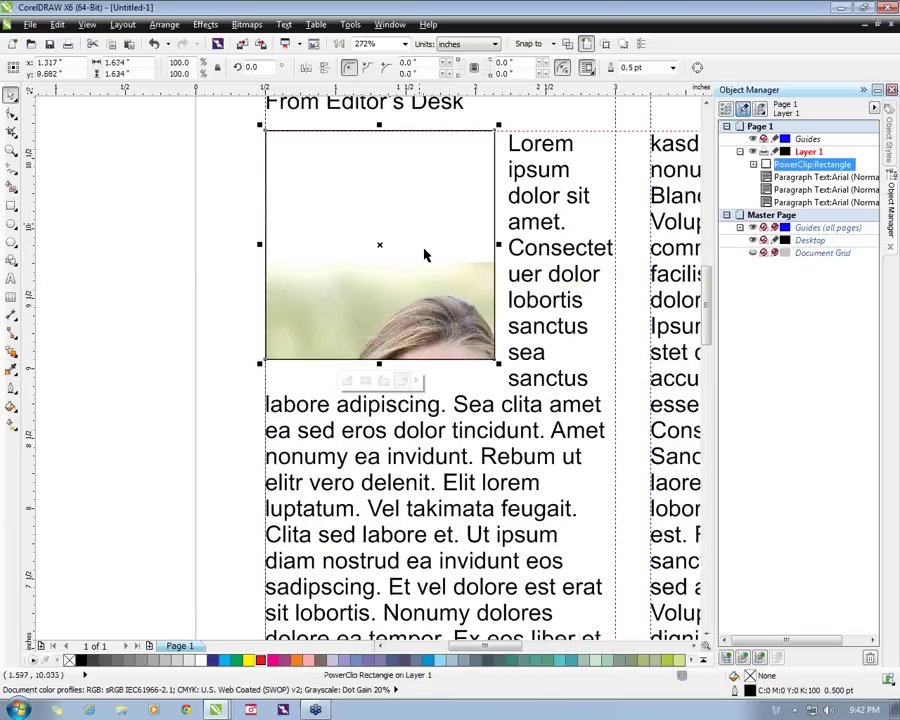
left_click(371, 185, "ctrl")
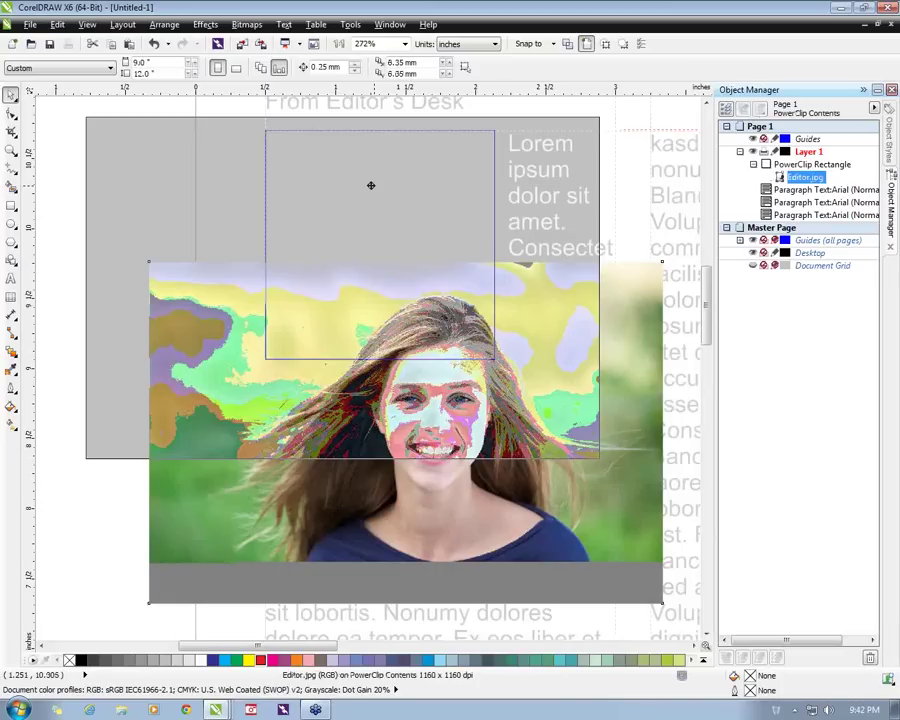
left_click_drag(371, 185, 365, 271)
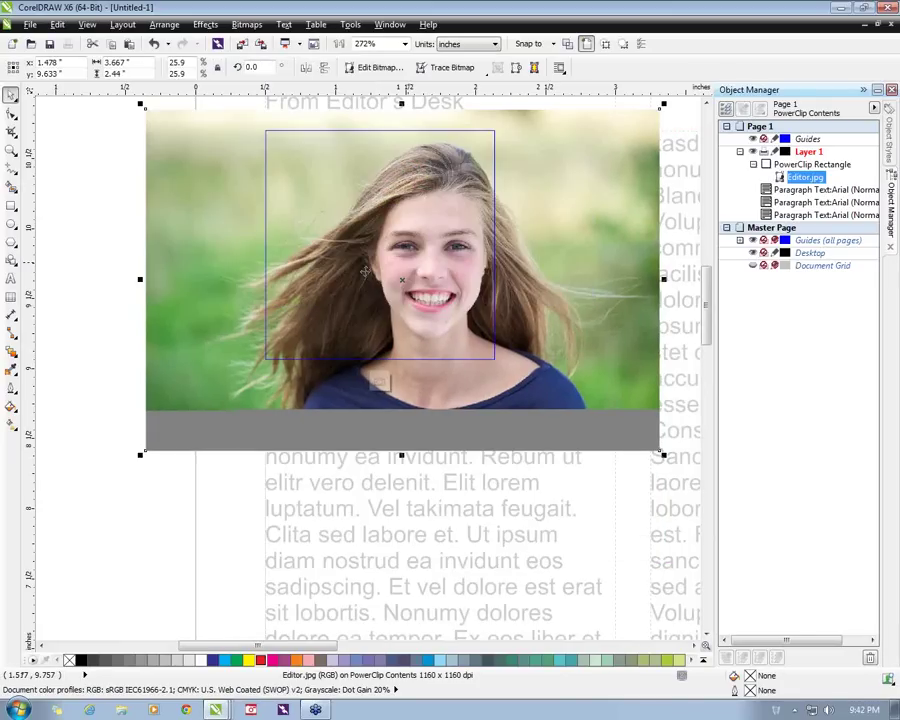
left_click(115, 316, "ctrl")
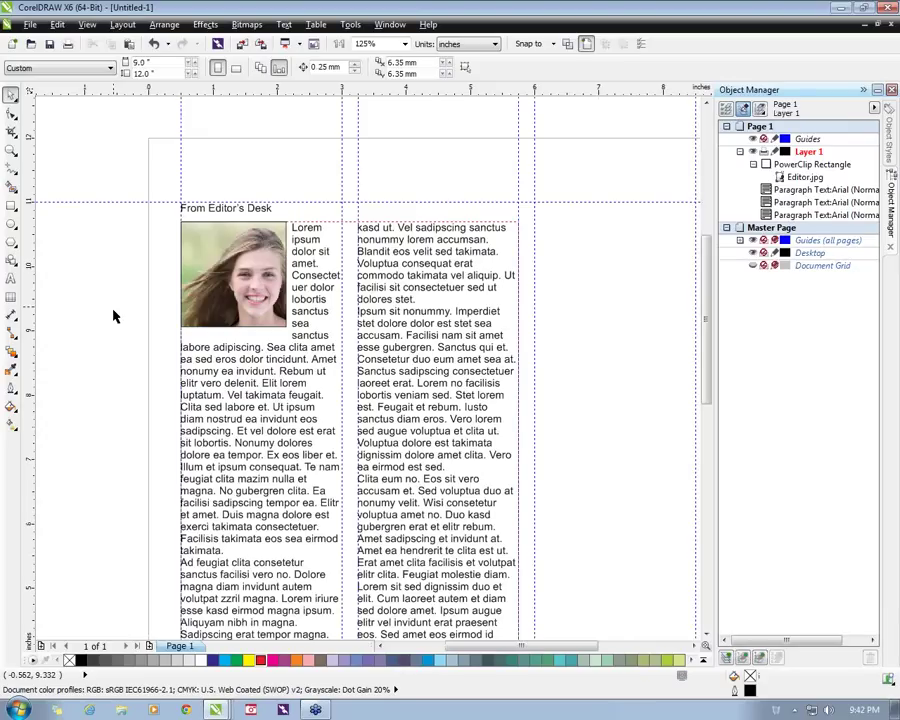
Lower the top edge of the empty third-column text frame.
left_click(300, 313)
scroll(507, 310, "down", 1)
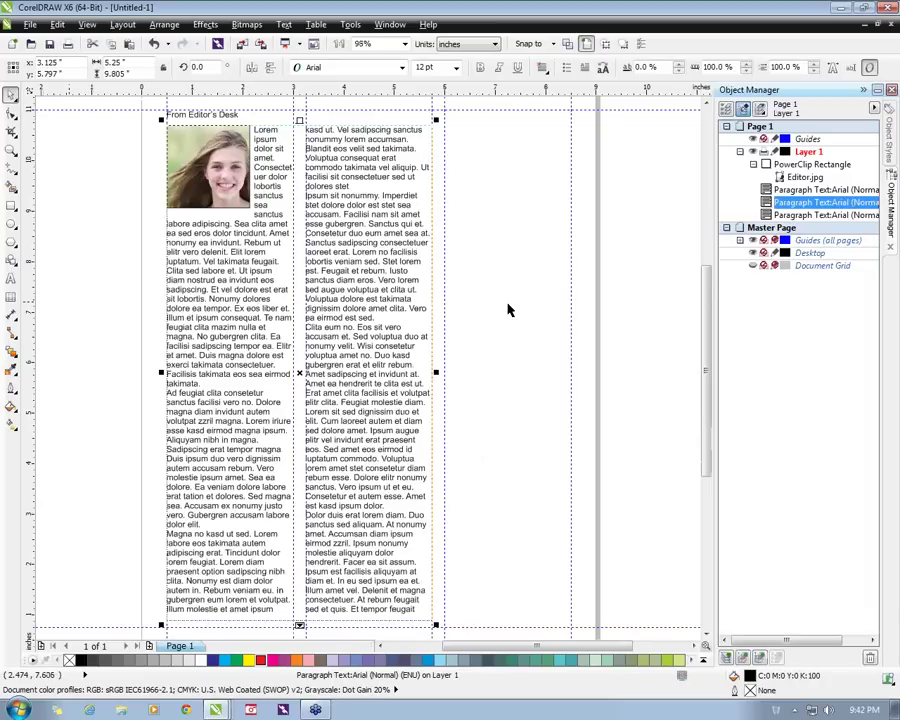
left_click(460, 171)
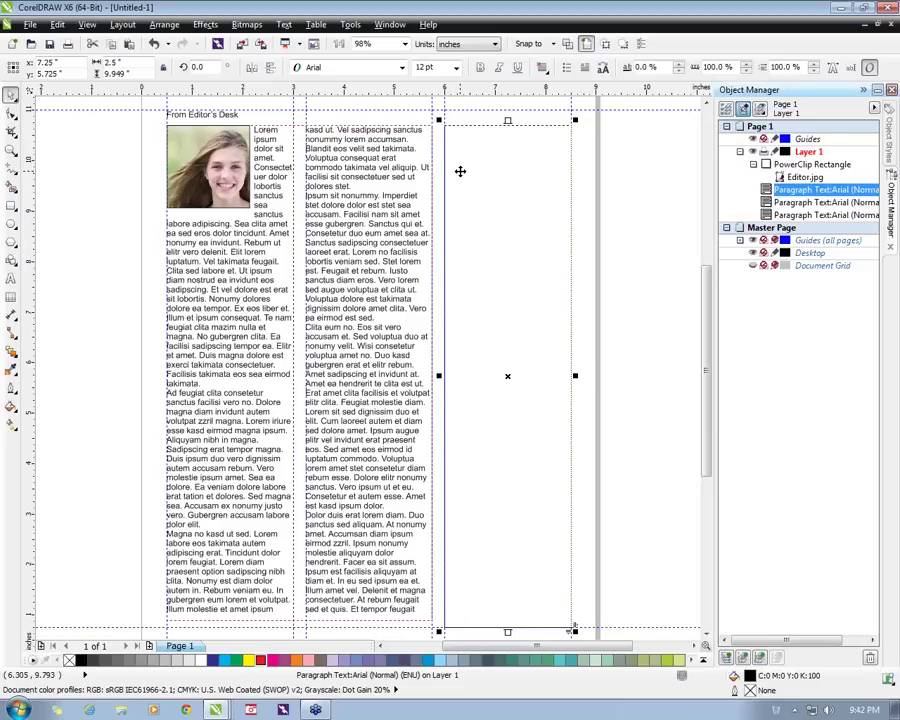
left_click_drag(507, 121, 508, 145)
Open the Webinar folder in a file browser window.
key("Escape")
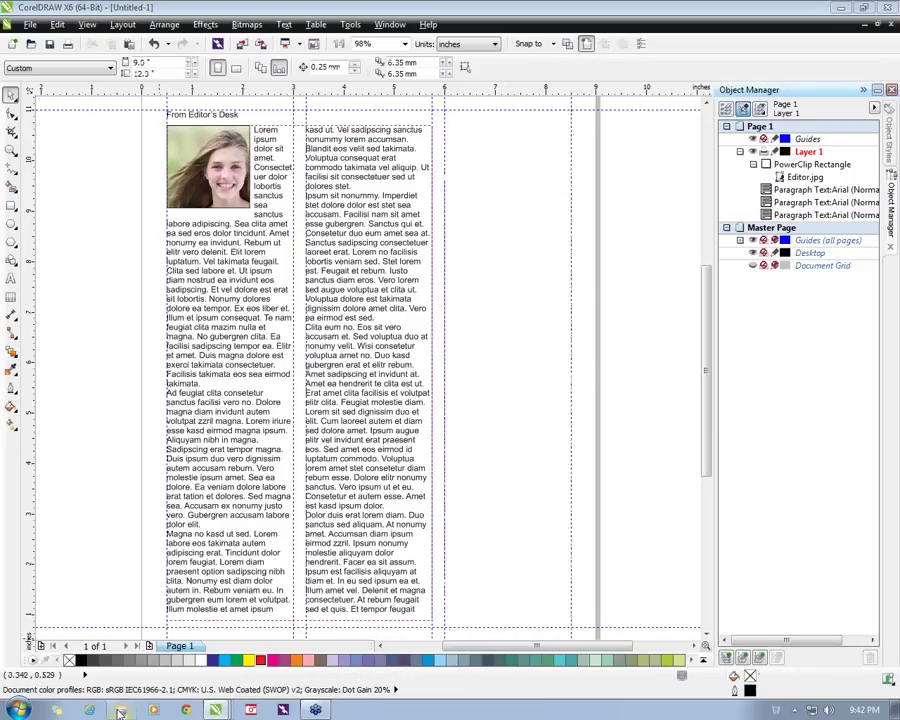
left_click(120, 710)
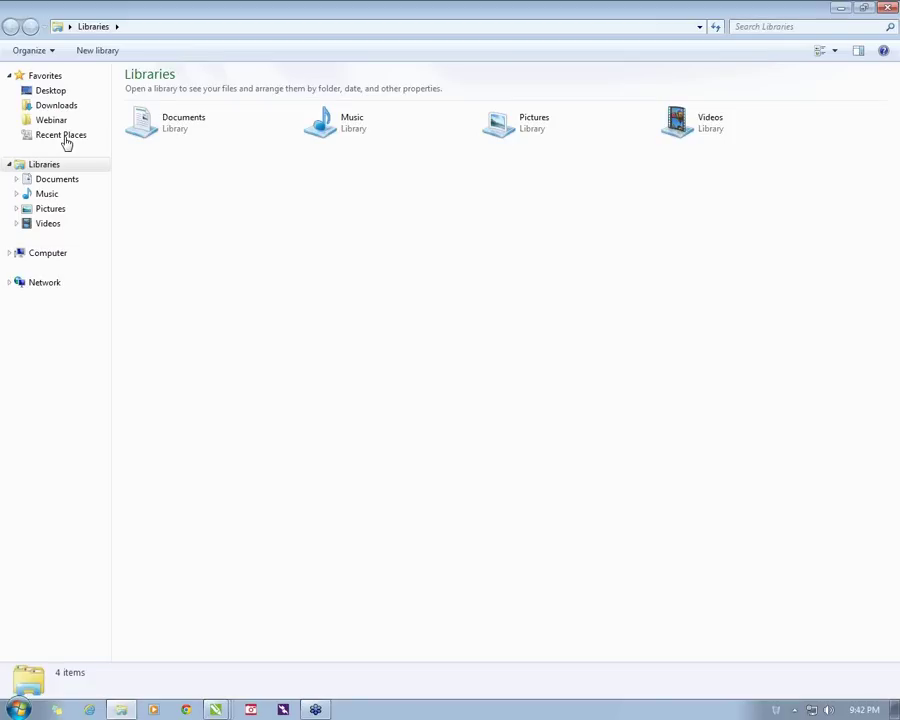
left_click(51, 120)
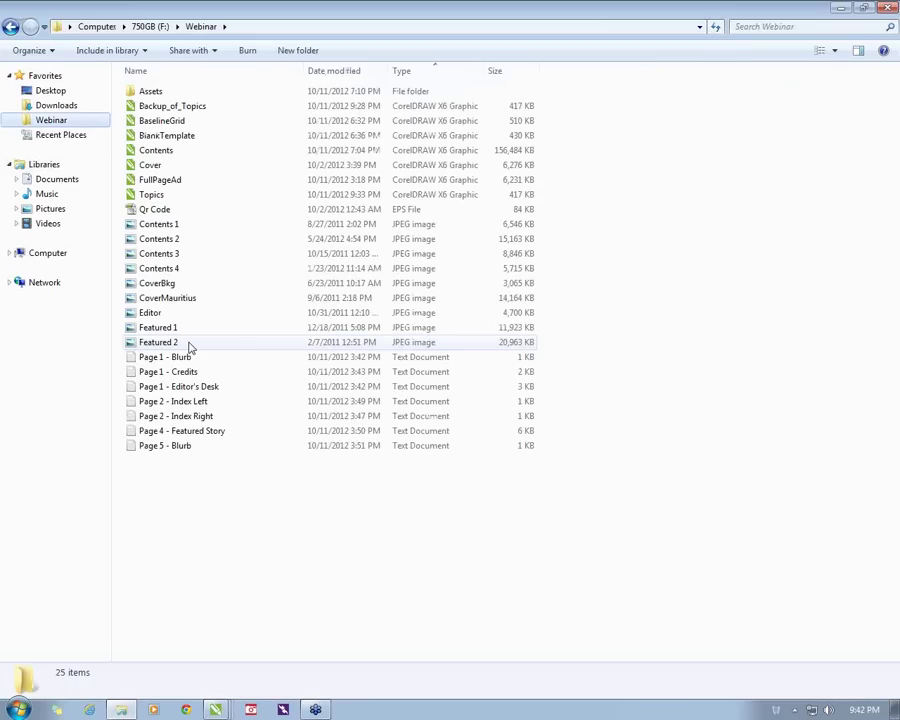
View Page 1 - Credits maximized in Notepad, then switch to the Contents design in CorelDRAW.
double_click(168, 371)
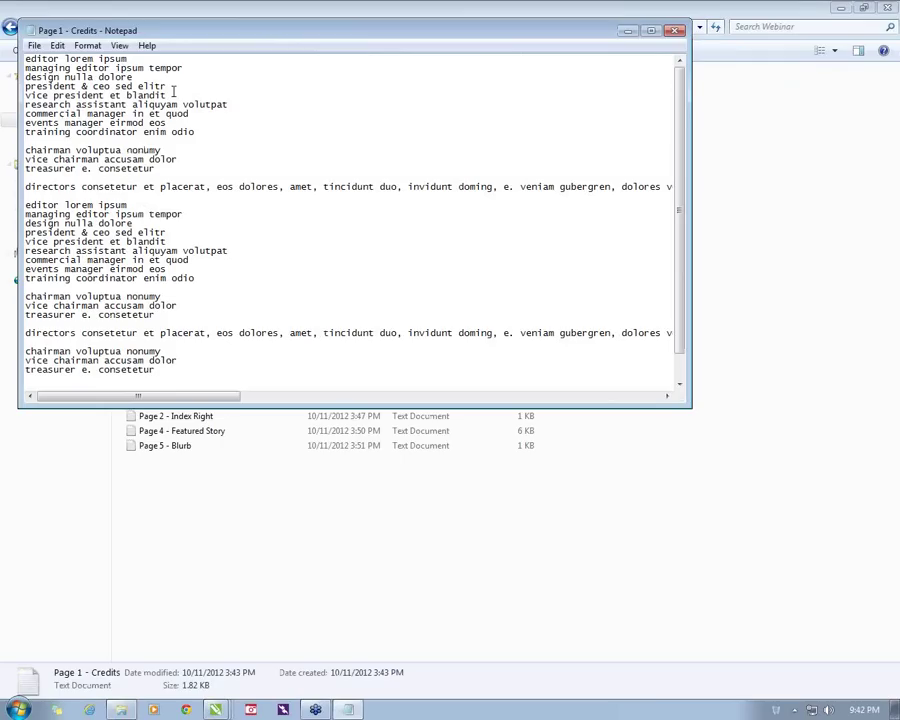
double_click(95, 30)
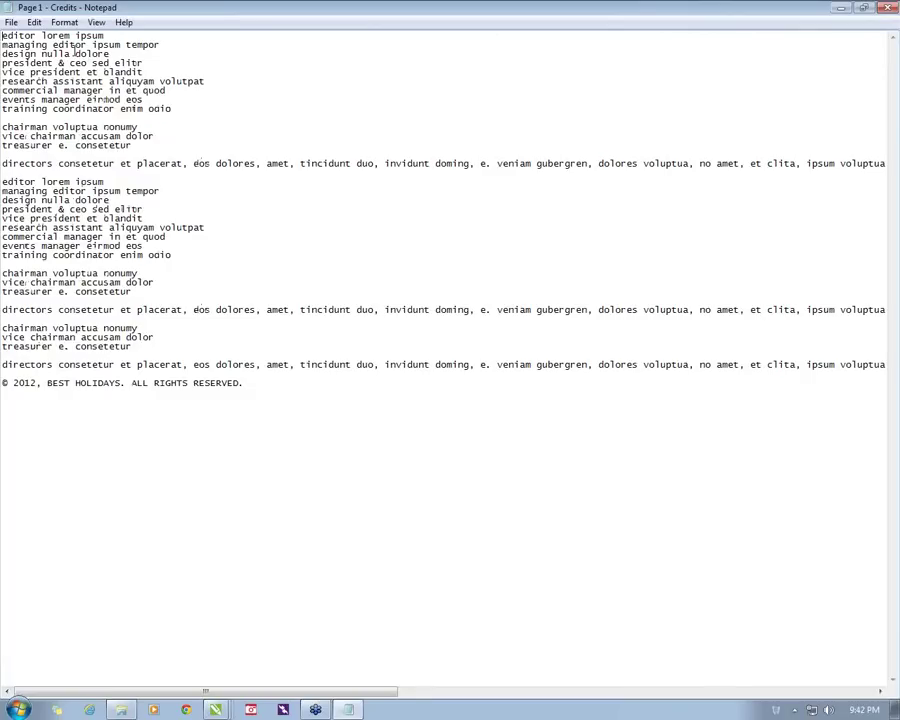
key("alt+Tab")
left_click(215, 709)
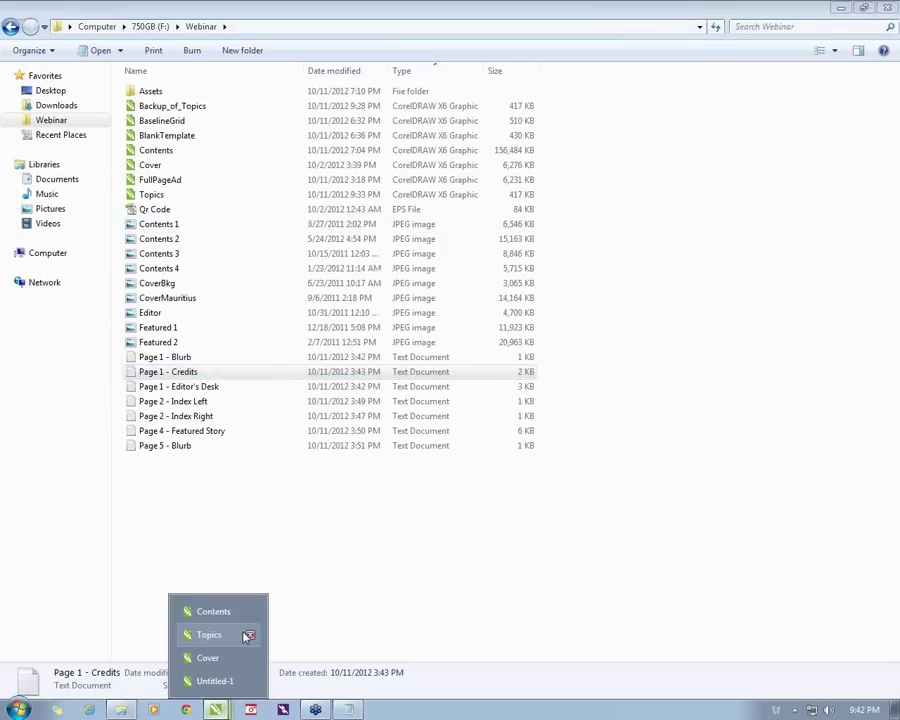
left_click(222, 611)
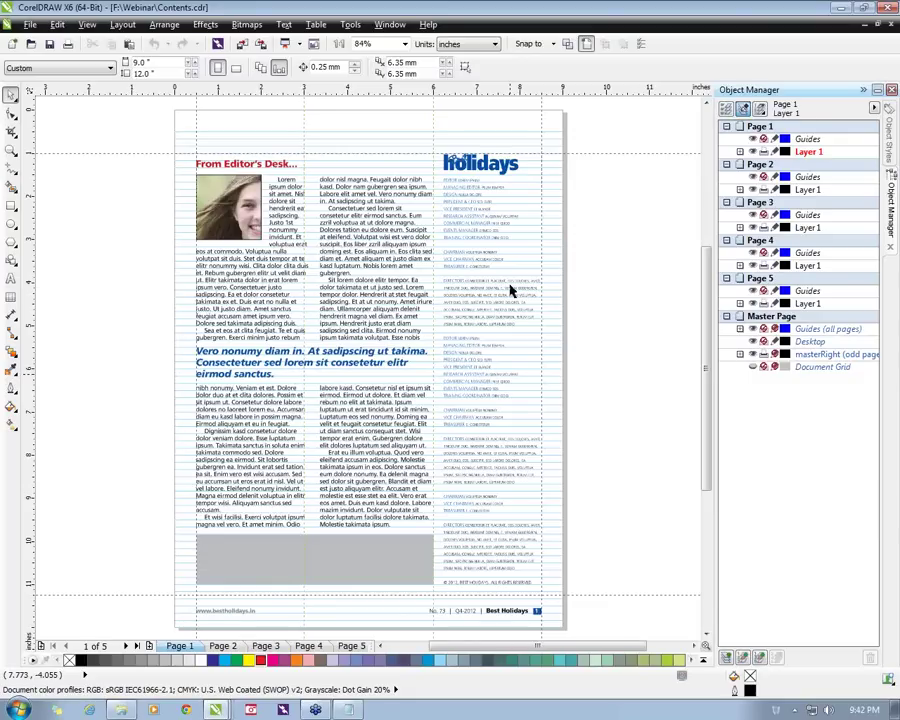
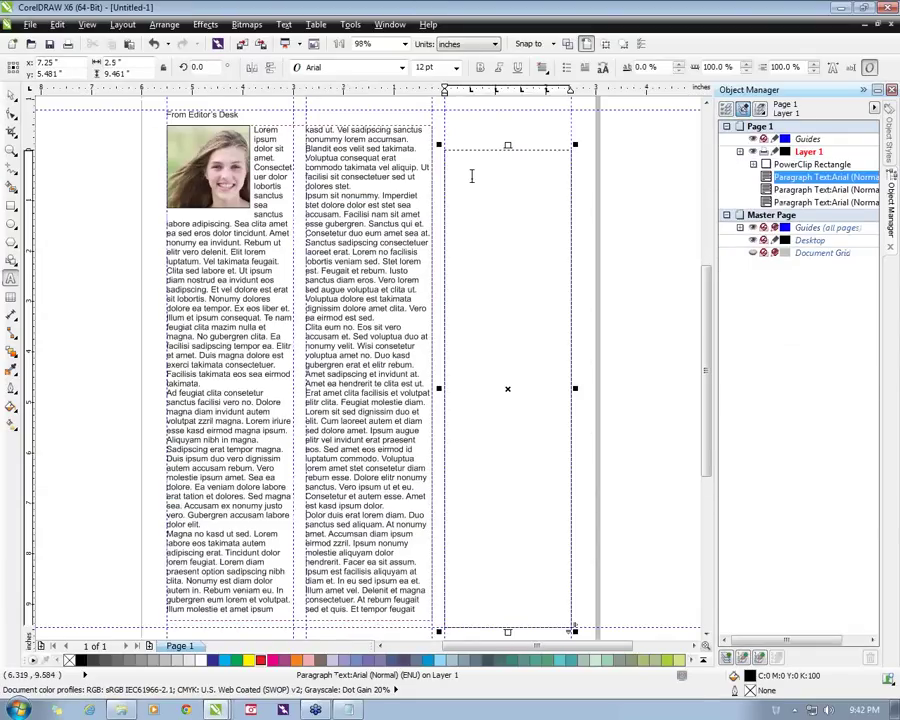
Paste the credits text into the empty third column frame, check it up close, then redraw the display.
key("ctrl+v")
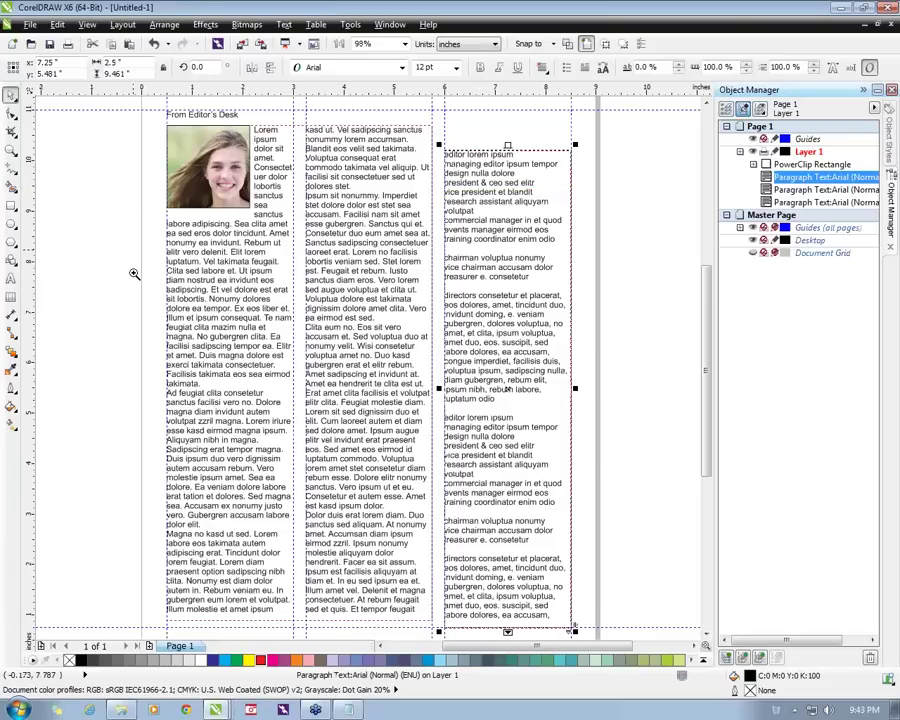
left_click_drag(134, 273, 593, 84)
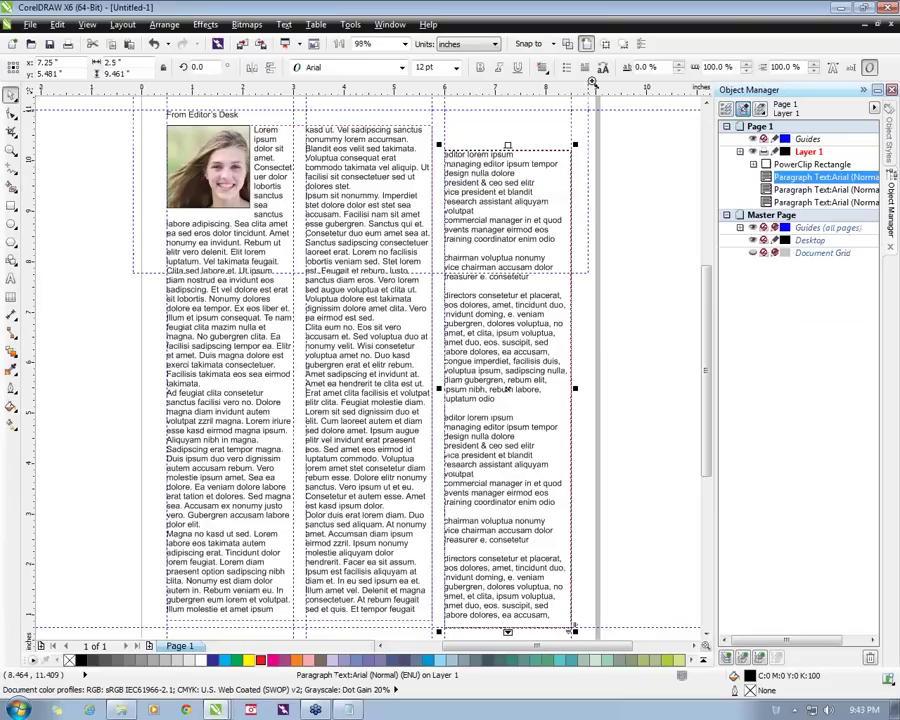
left_click_drag(593, 84, 593, 85)
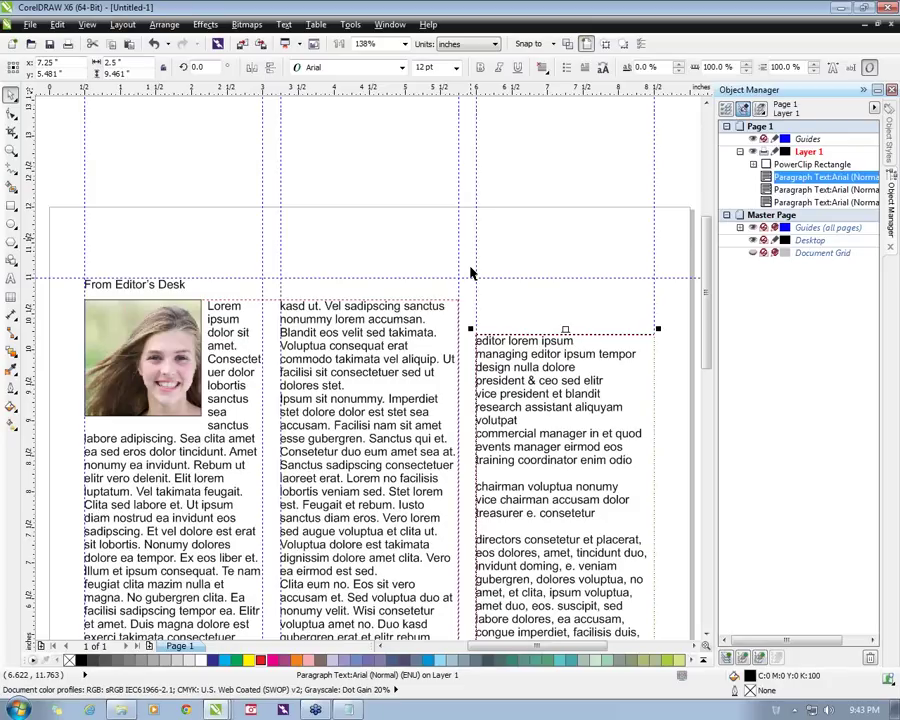
key("F3")
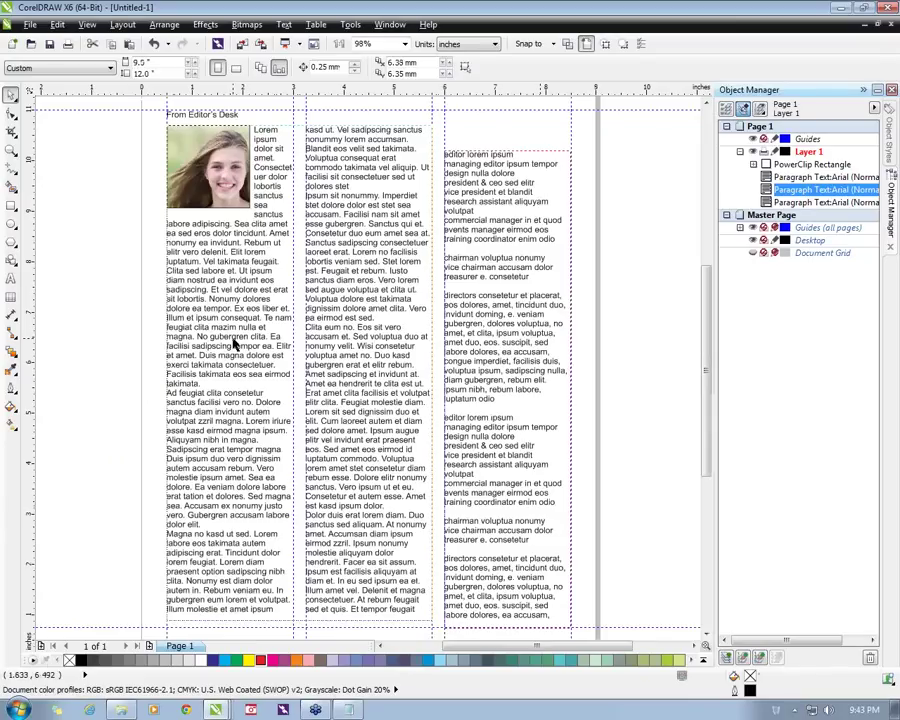
left_click(597, 221)
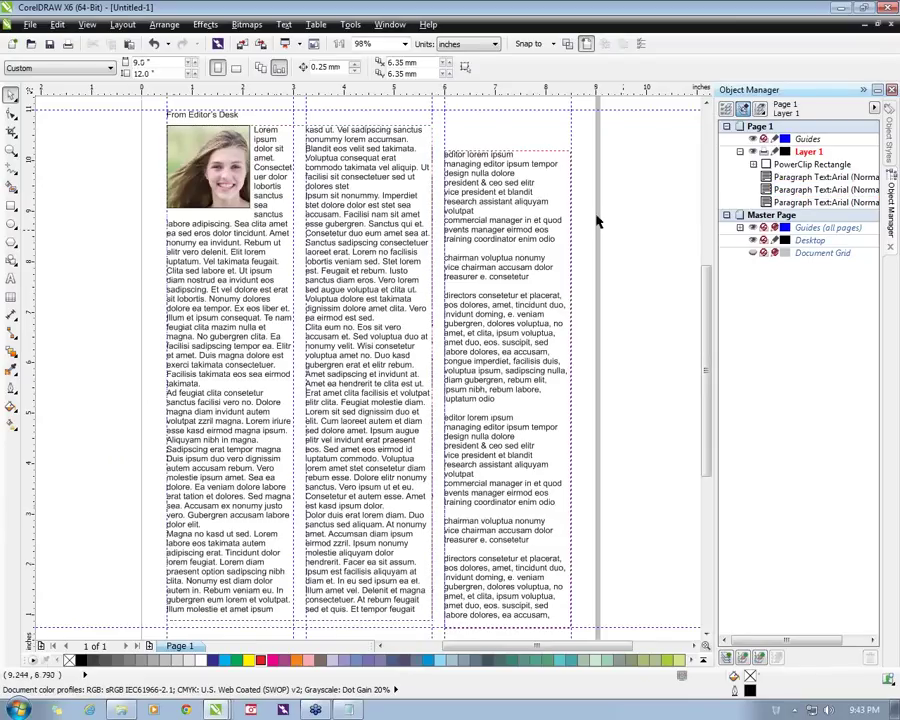
left_click(390, 24)
left_click(430, 215)
Switch through Contents.cdr to the Topics.cdr document via the Window menu.
left_click(225, 232)
left_click(139, 300)
key("ctrl+Tab")
left_click(390, 24)
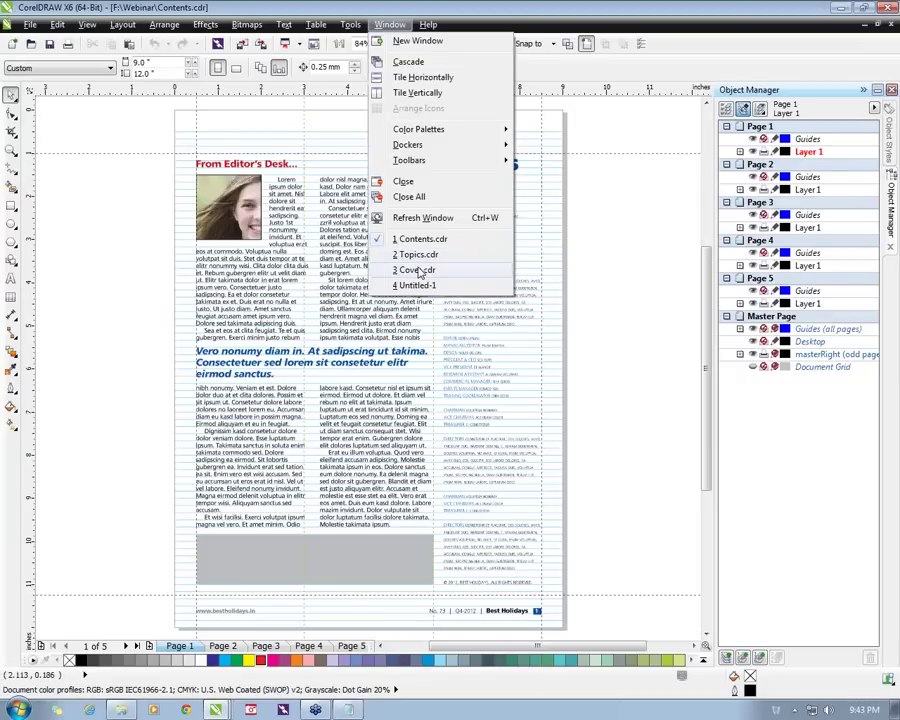
left_click(415, 254)
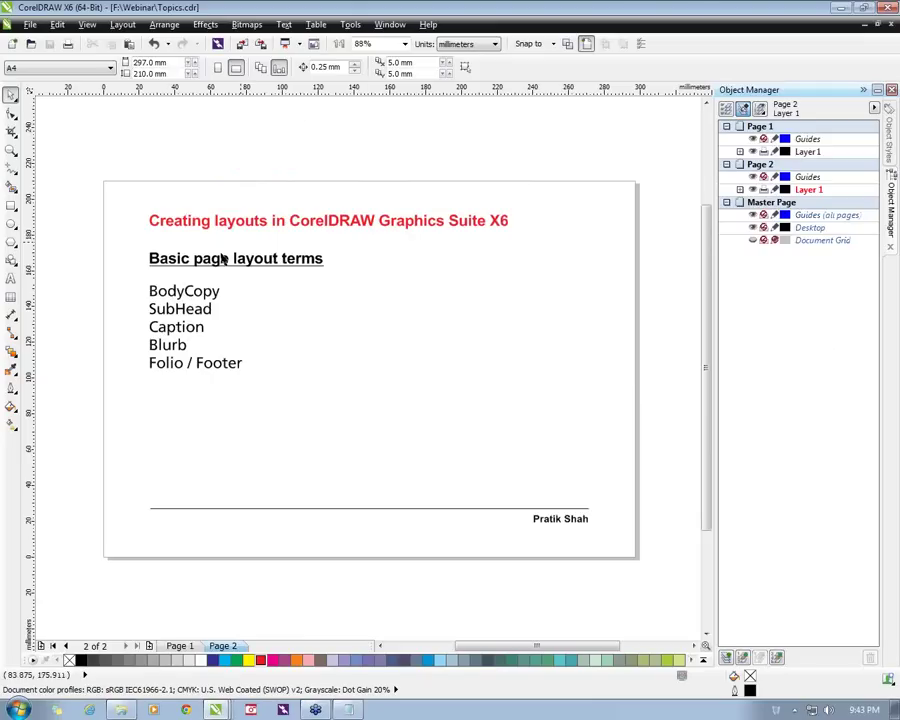
Zoom in to read the Topics.cdr layout terms, then return to Contents.cdr.
left_click(398, 417)
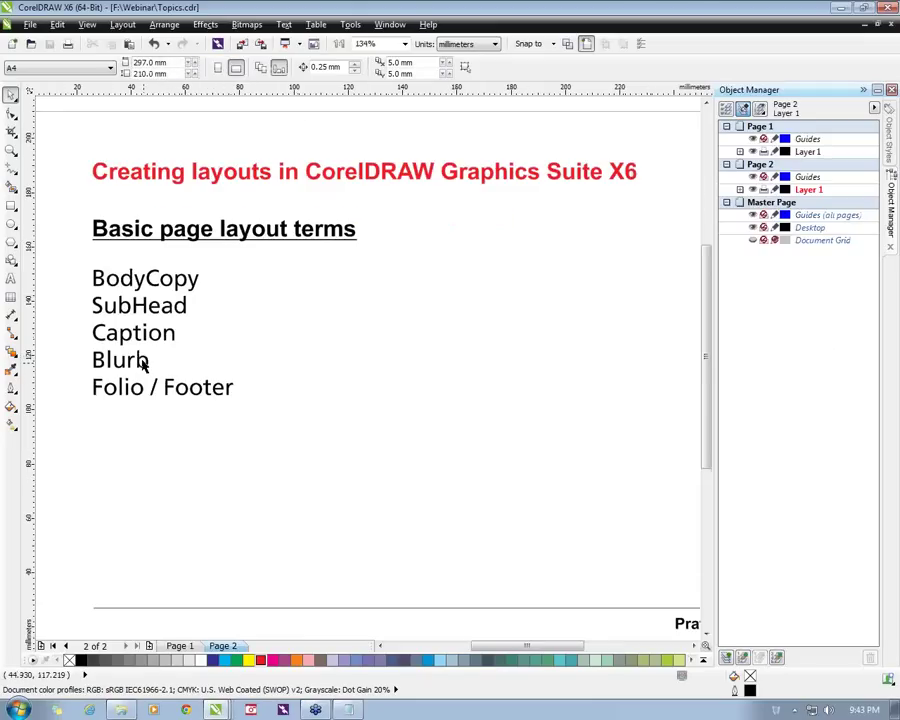
key("F4")
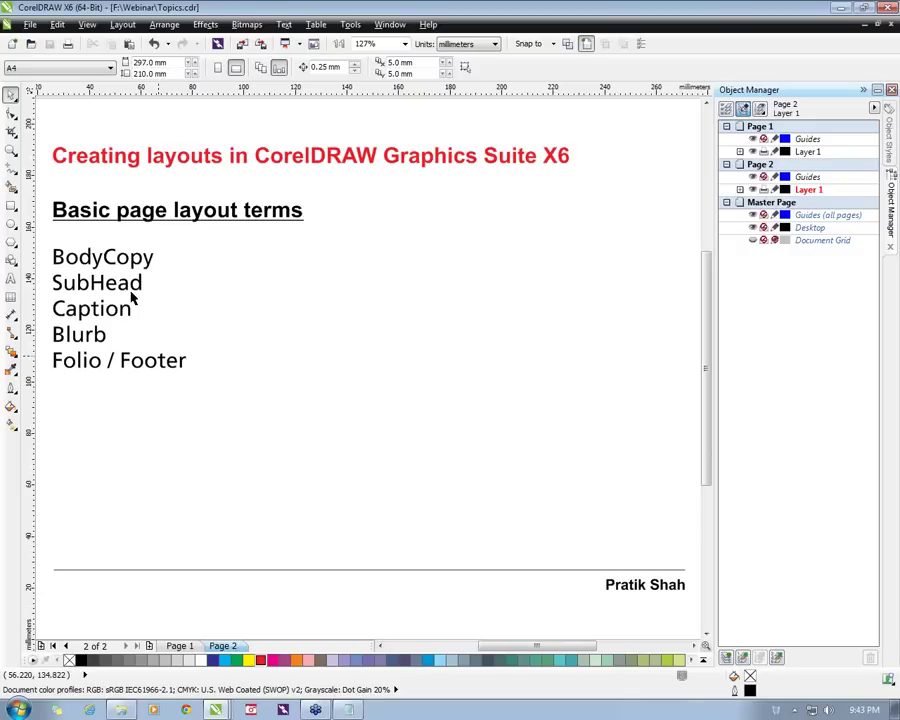
left_click(130, 288)
key("shift+F4")
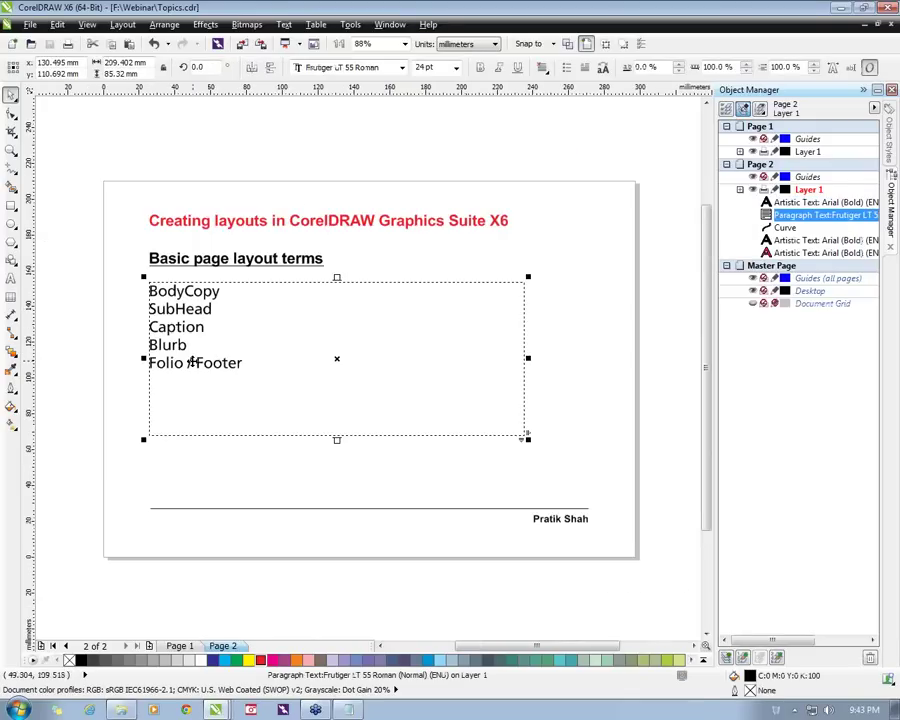
left_click(332, 145)
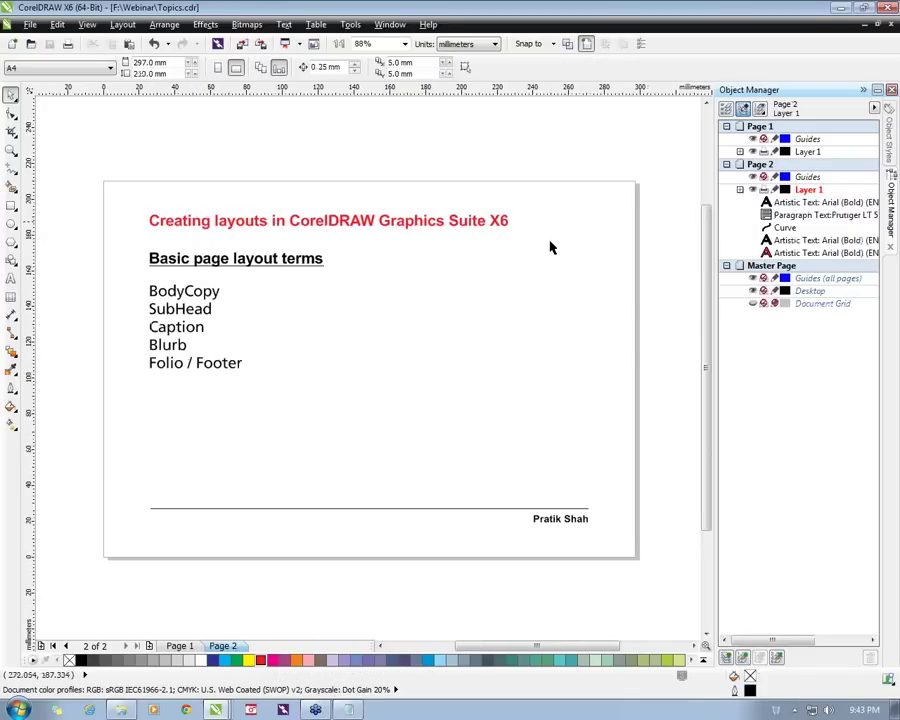
left_click(389, 24)
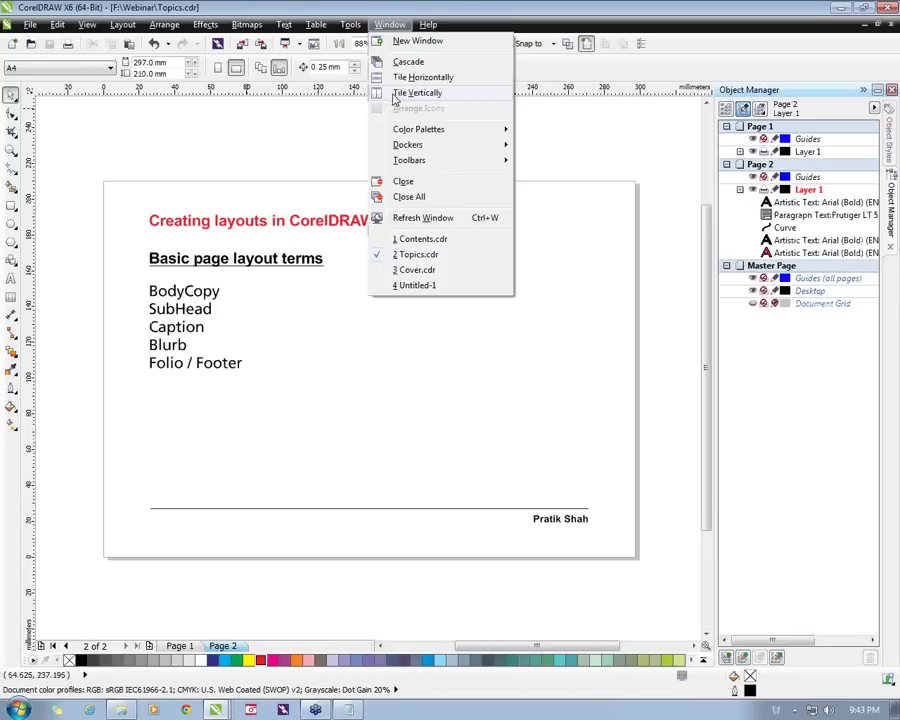
left_click(416, 241)
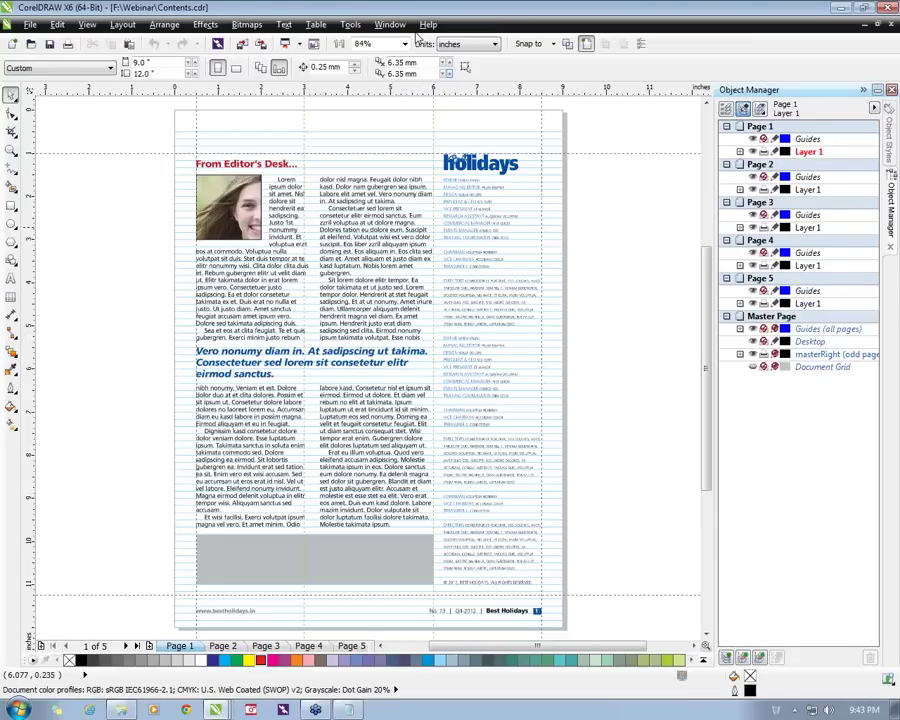
Switch from Contents.cdr back to the Untitled-1 three-column page with Ctrl+Tab.
key("ctrl+Tab")
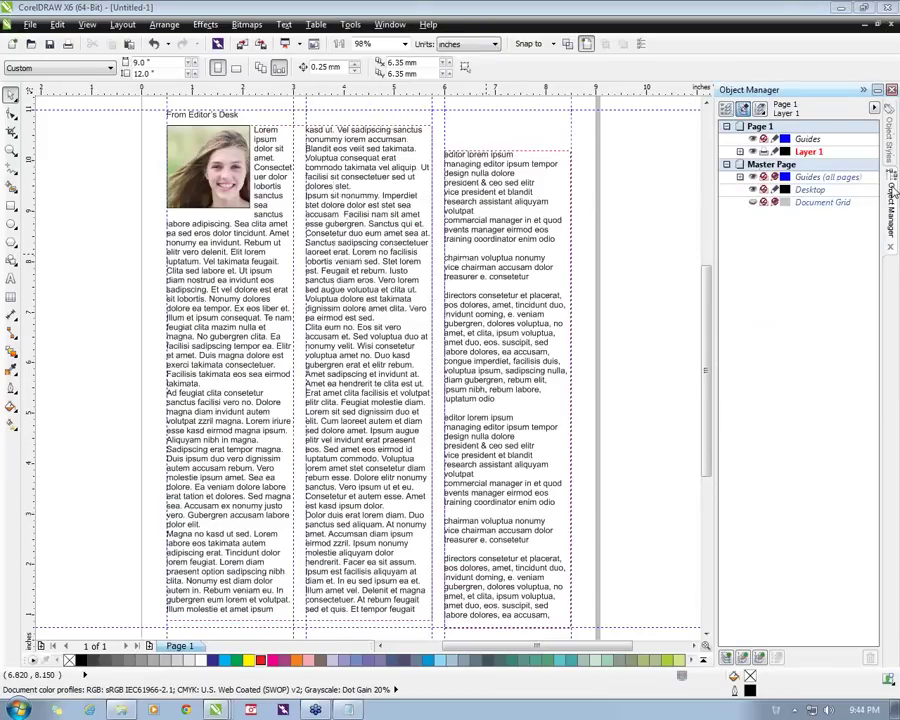
Open the Object Styles docker showing Styles and Style Sets, and select the two-column body text frame.
left_click(889, 130)
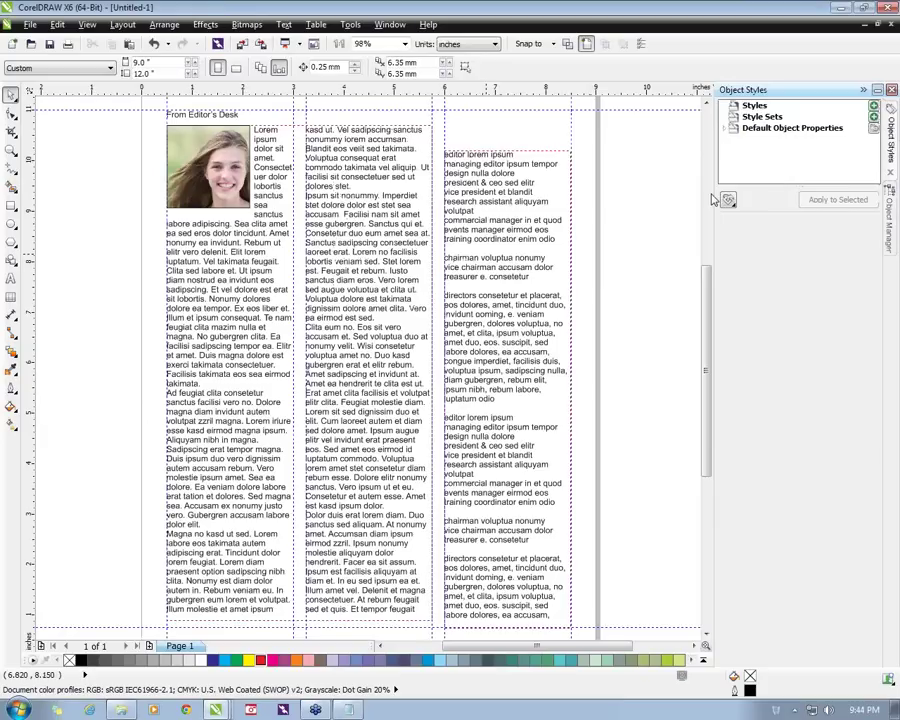
left_click(758, 106)
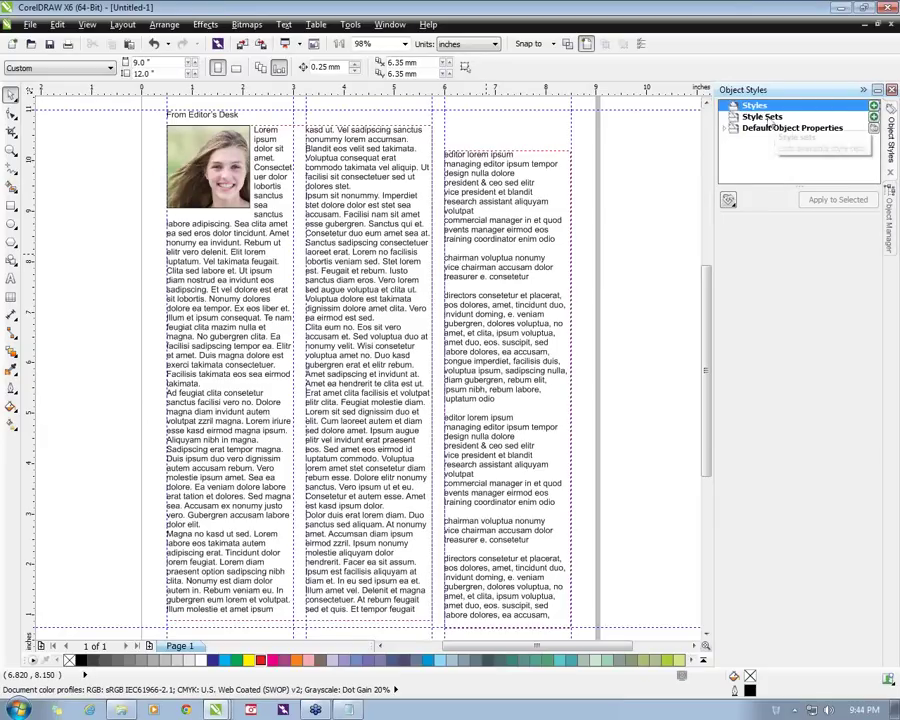
left_click(765, 117)
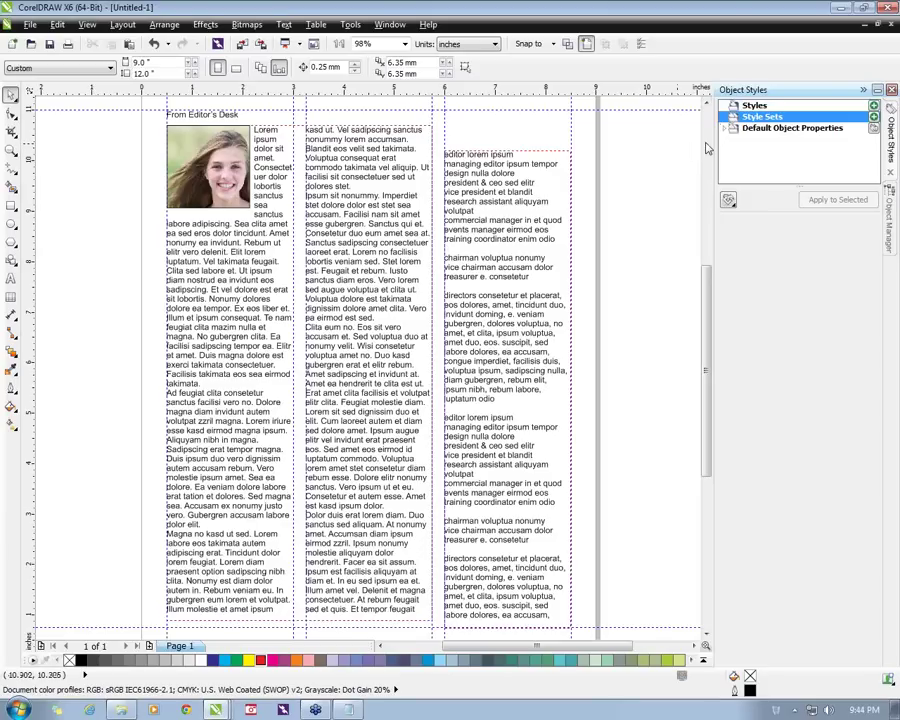
left_click(755, 105)
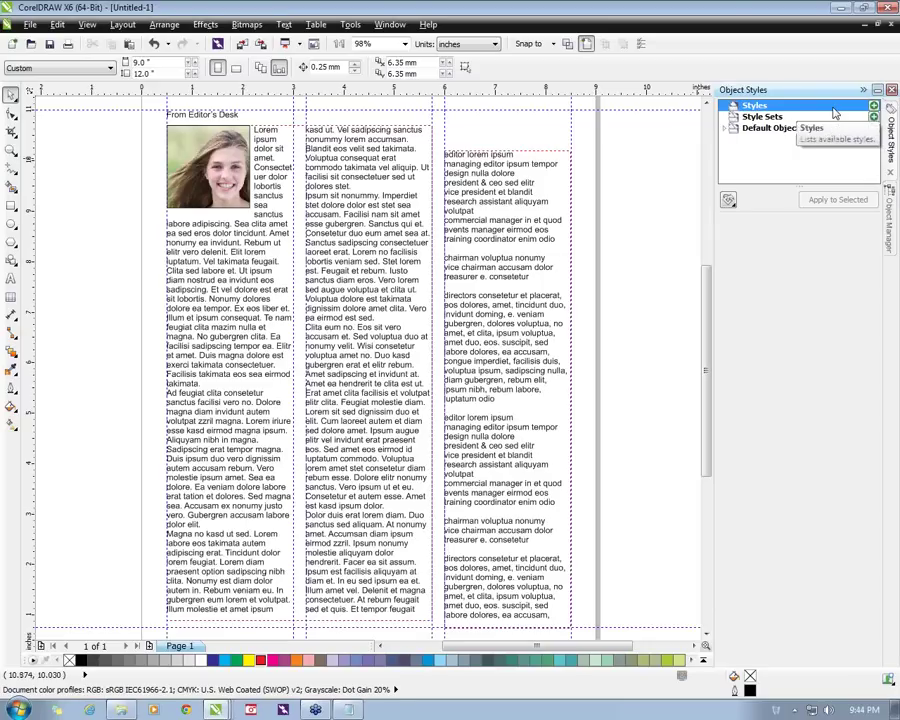
left_click(763, 119)
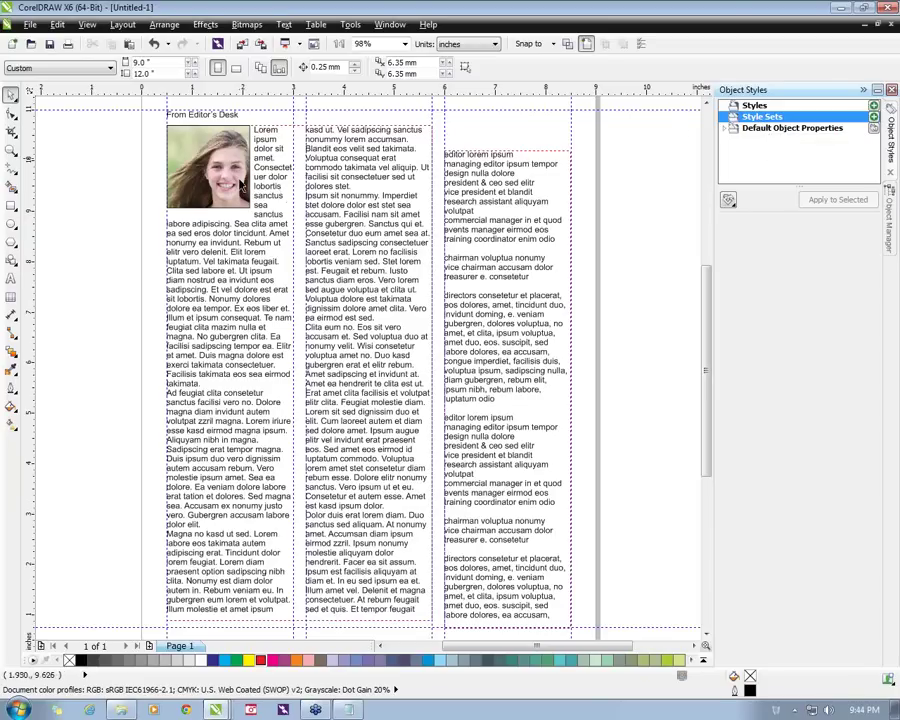
left_click(262, 236)
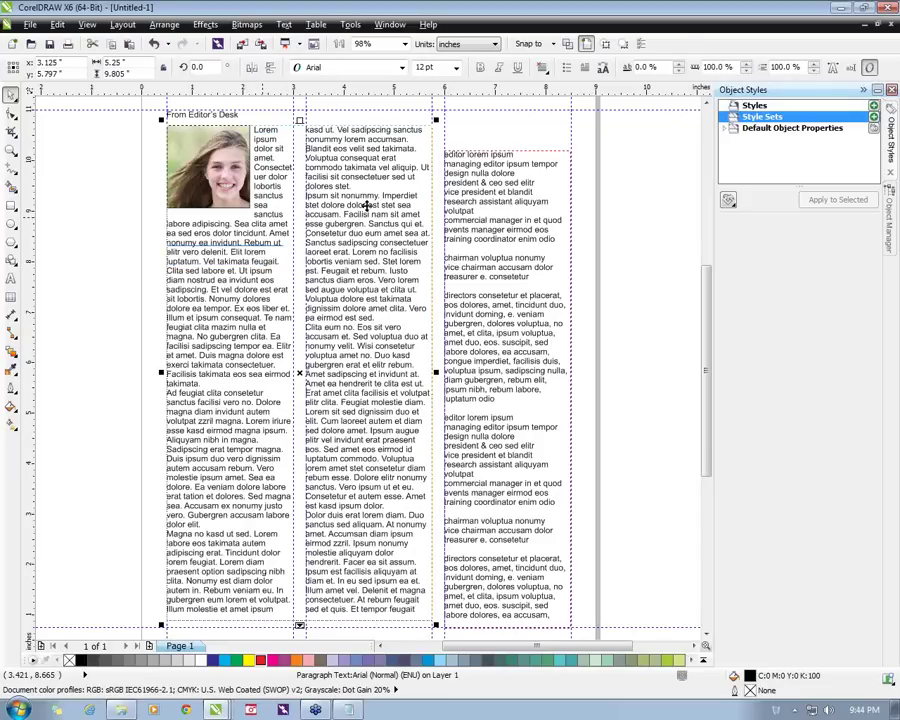
Create a new style set named BodyCopy and add character properties to it.
left_click(874, 117)
left_click(772, 130)
type("BodyCopy")
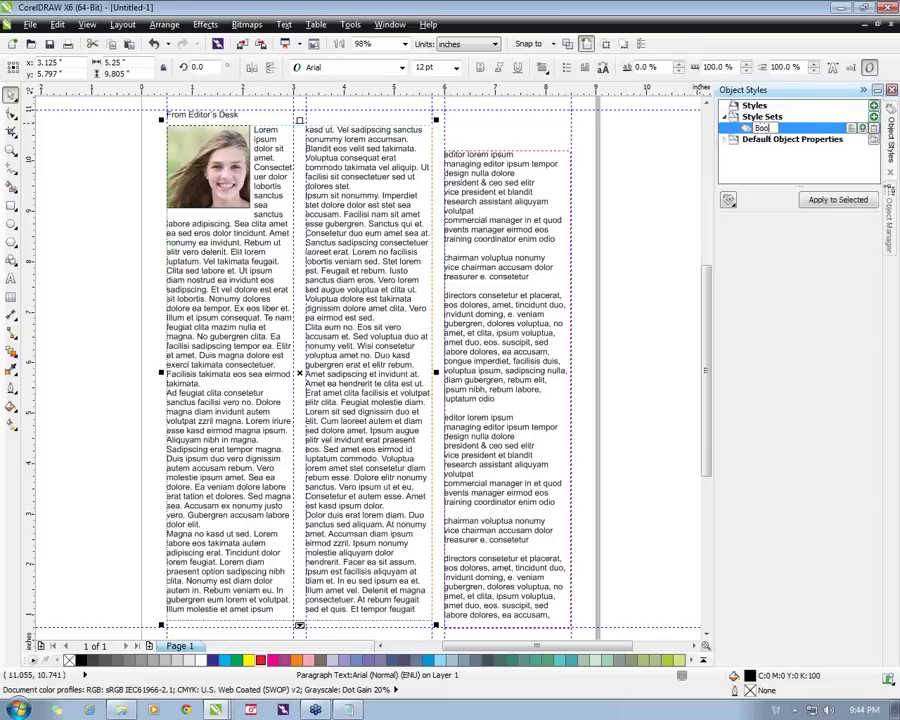
key("Return")
left_click(862, 128)
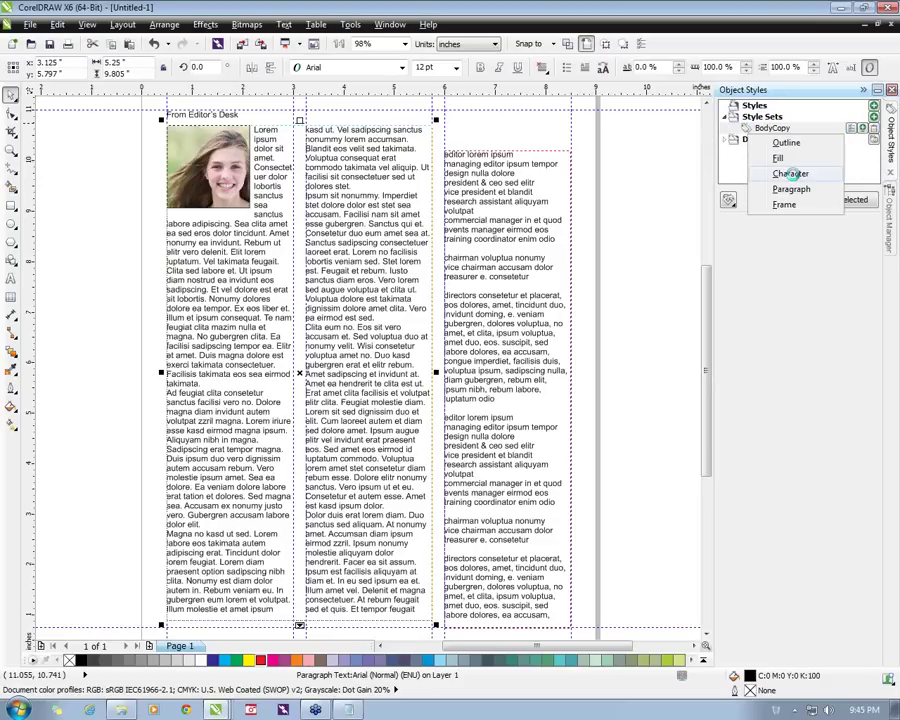
left_click(793, 173)
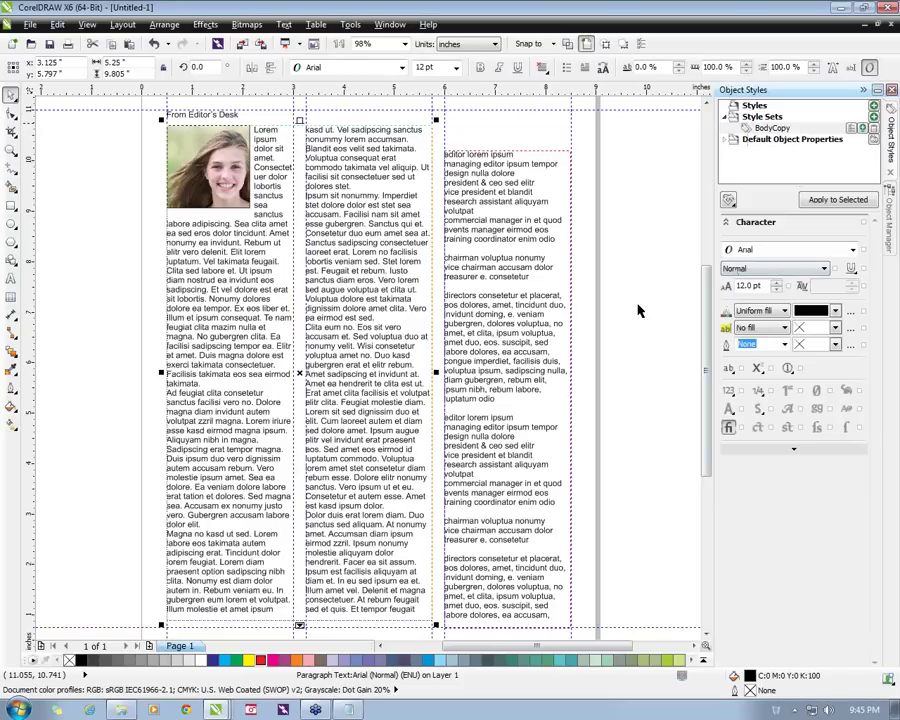
Set BodyCopy to Frutiger LT 55 Roman at 10 pt, keep the outline at none, and reselect the body text.
left_click(852, 249)
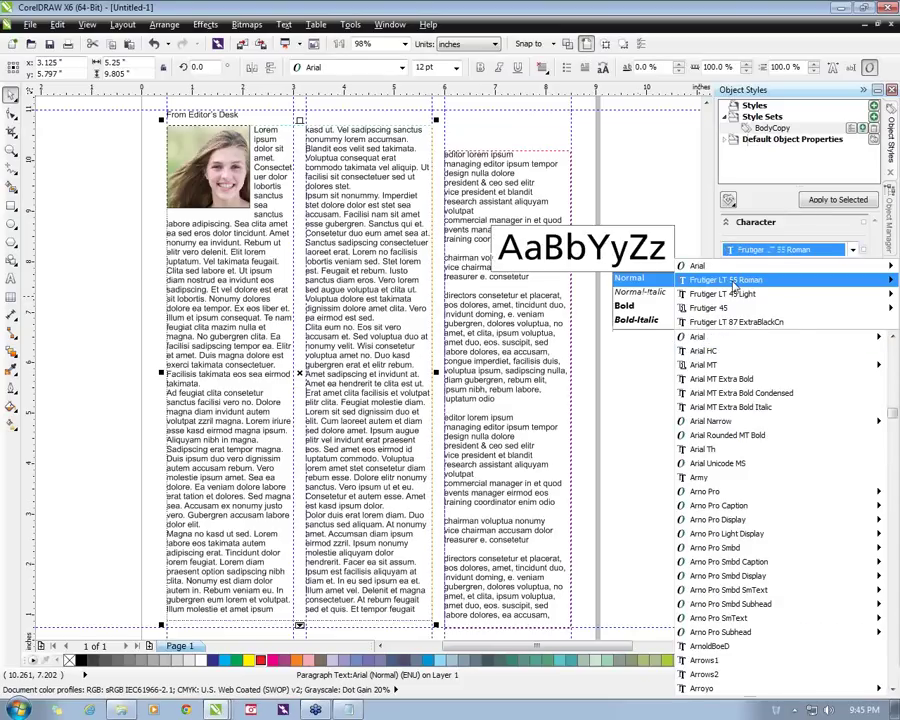
left_click(790, 227)
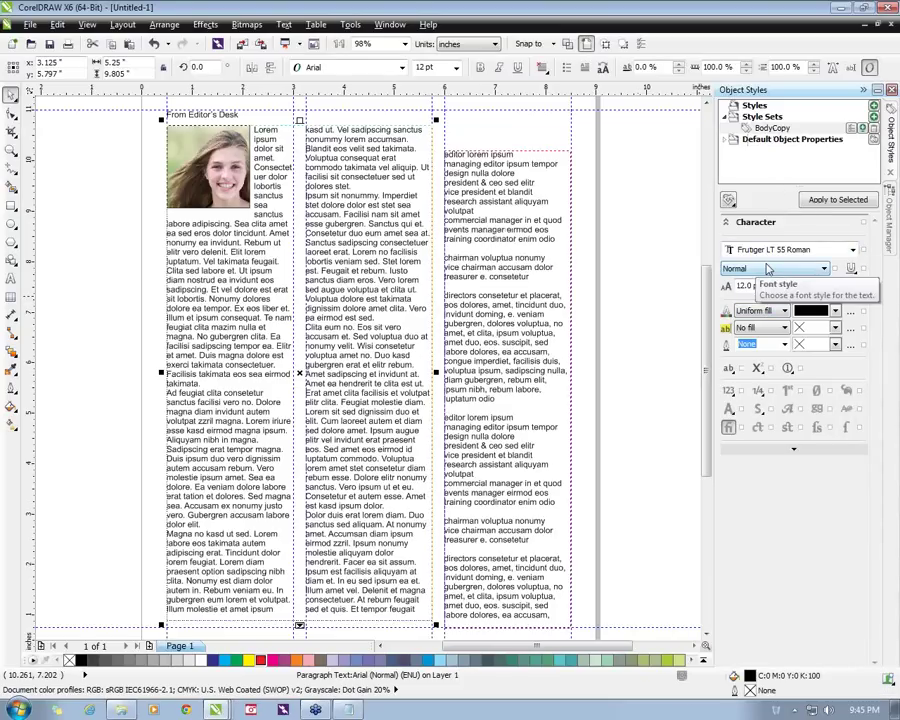
left_click(750, 288)
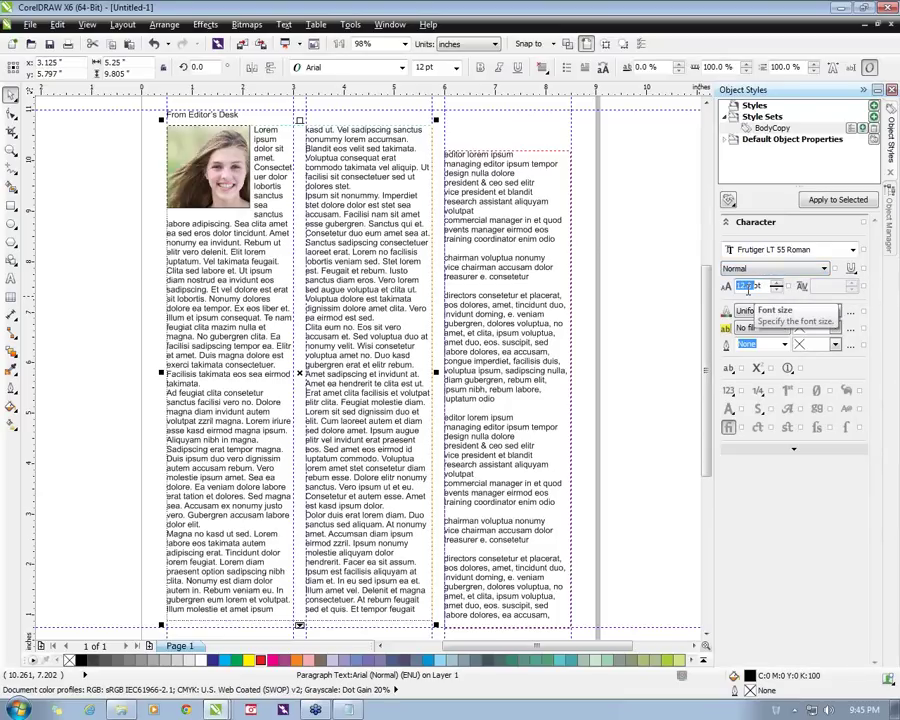
type("10")
key("Return")
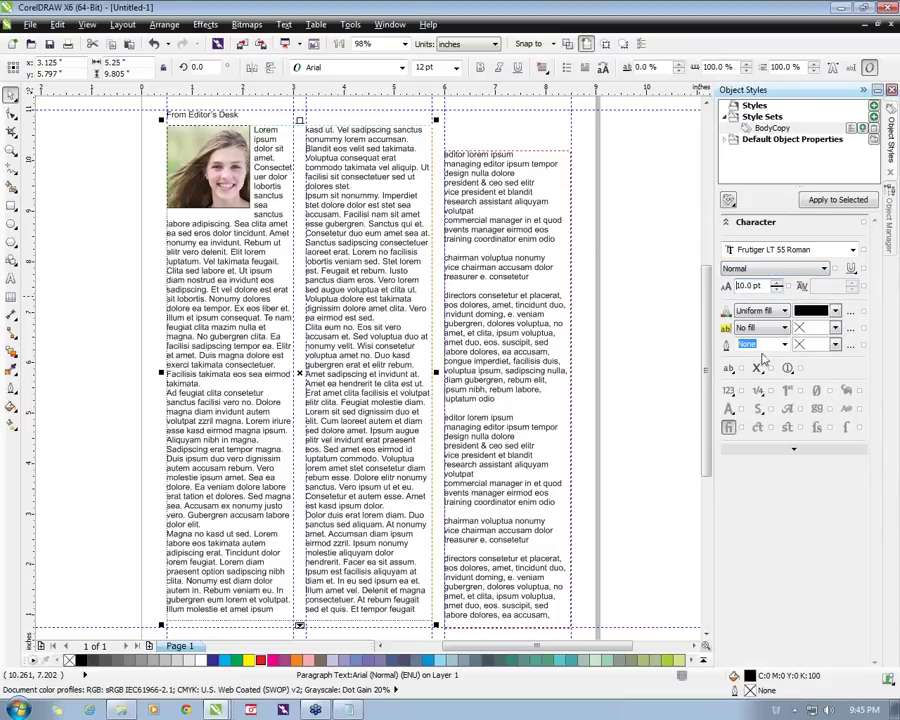
left_click(833, 344)
left_click(828, 346)
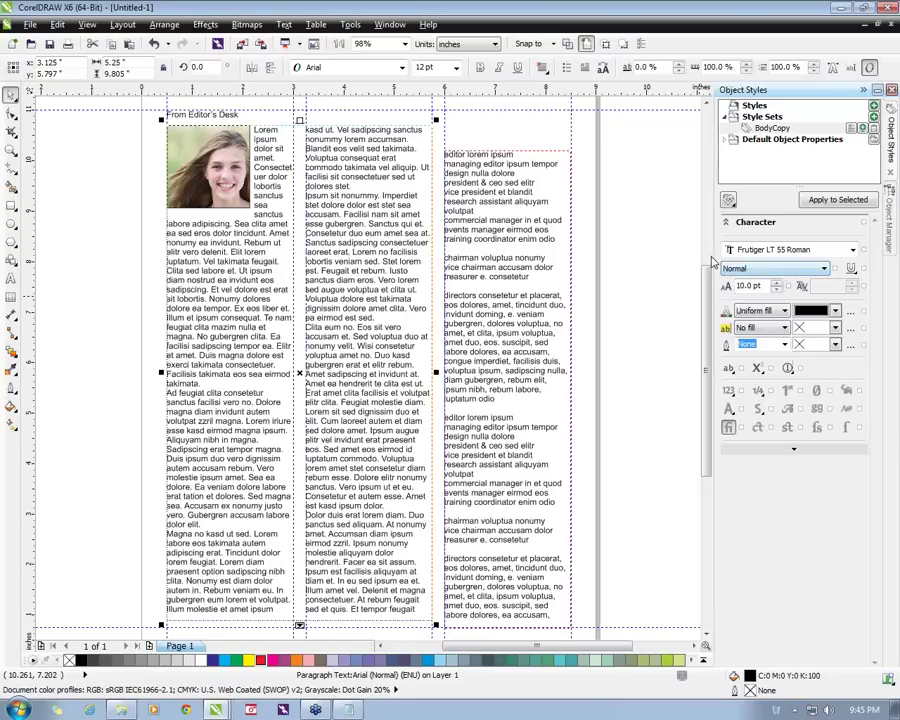
left_click(674, 256)
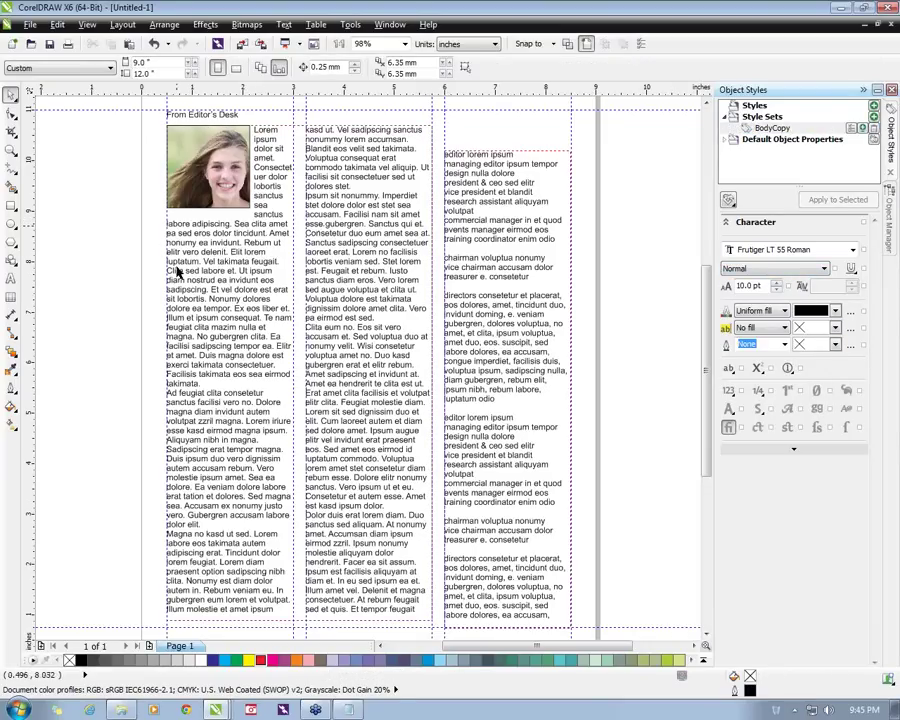
left_click(206, 256)
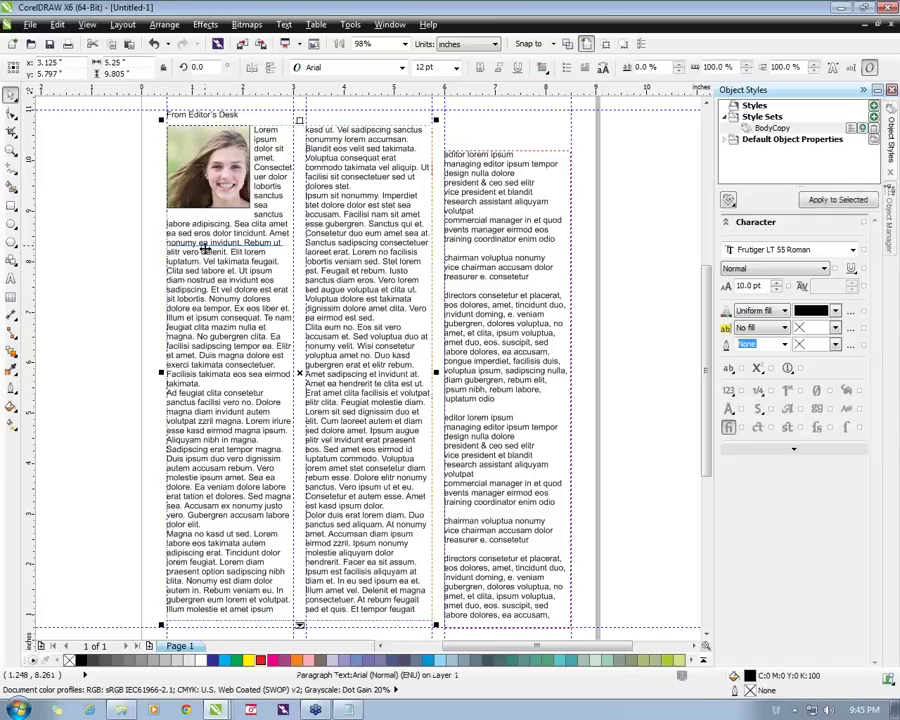
Apply BodyCopy to the body text frame, zoom on the upper columns, and drag BodyCopy onto the second column.
left_click(806, 129)
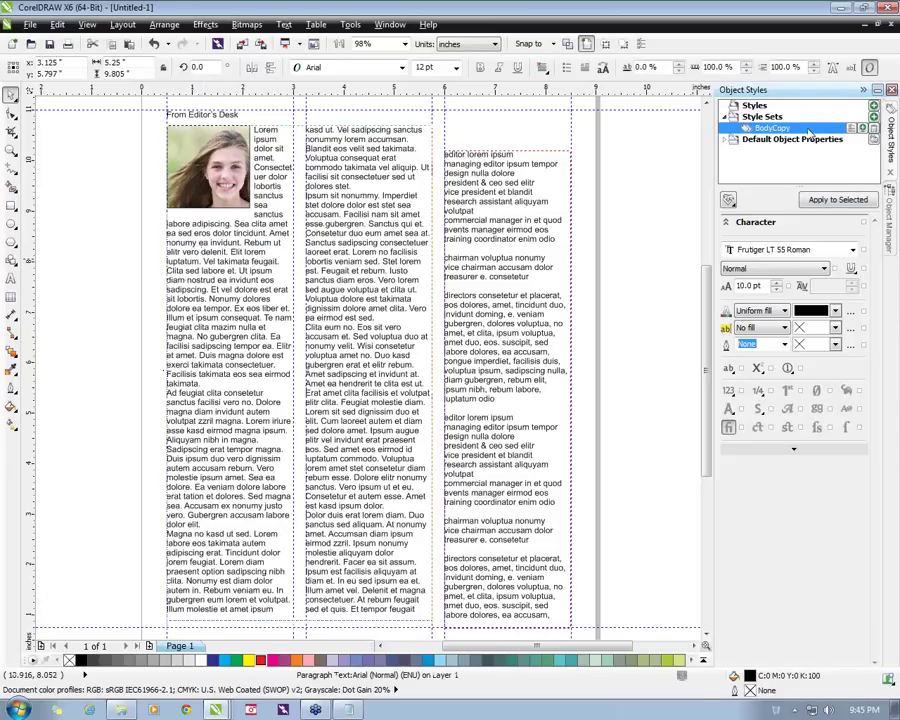
double_click(806, 129)
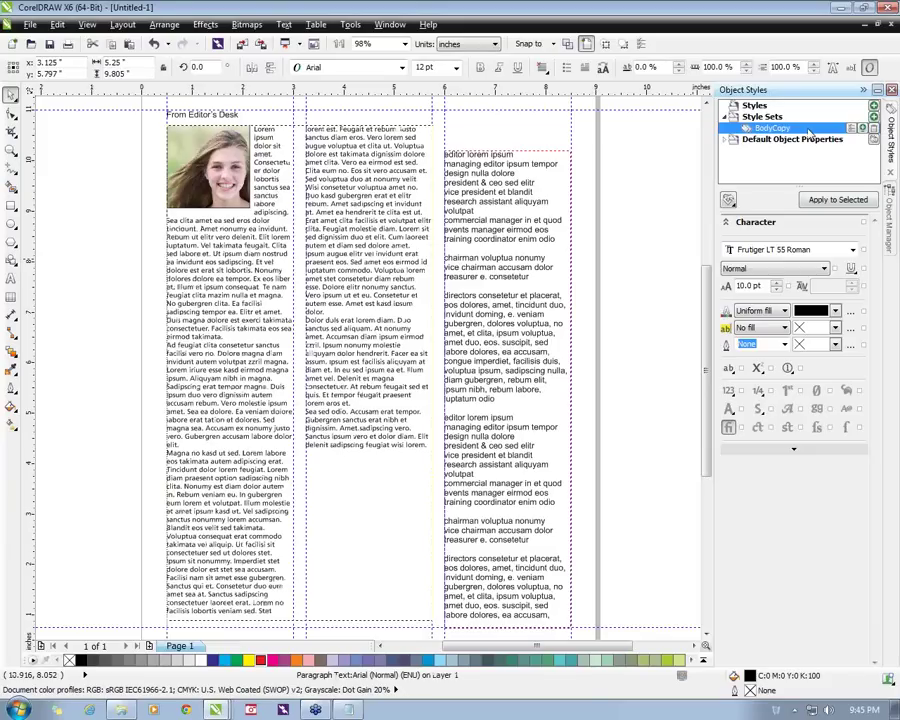
left_click_drag(135, 113, 449, 367)
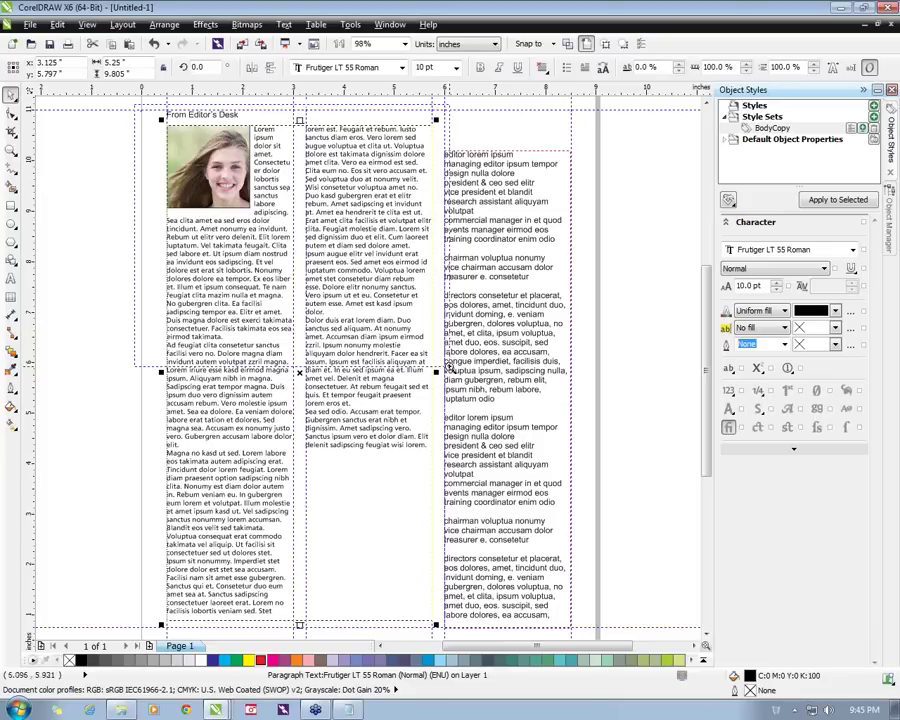
left_click_drag(449, 367, 449, 367)
left_click_drag(785, 133, 417, 275)
left_click(98, 247)
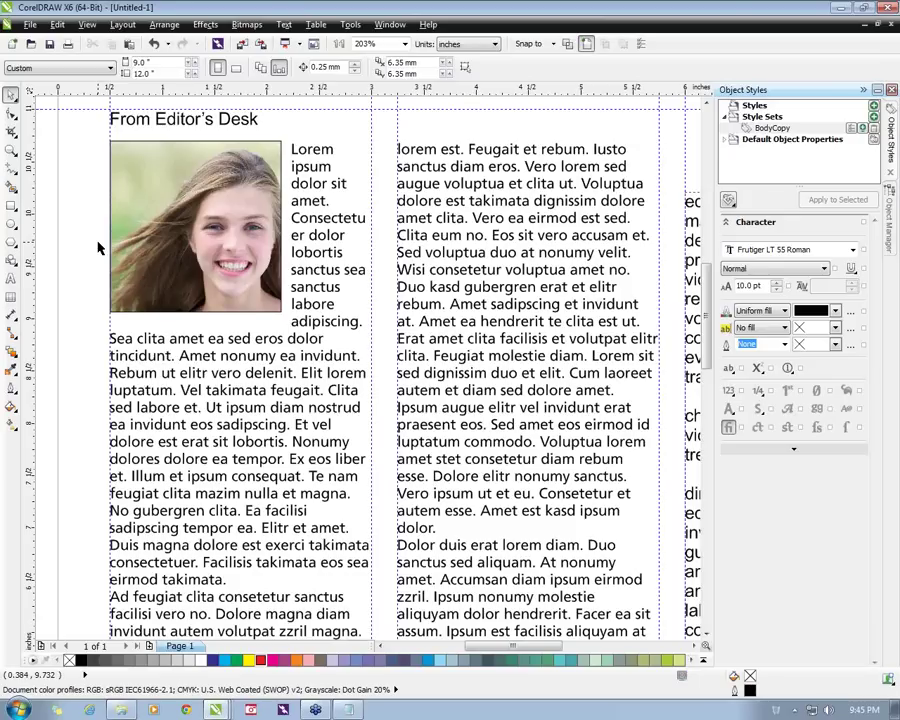
scroll(98, 247, "down", 2)
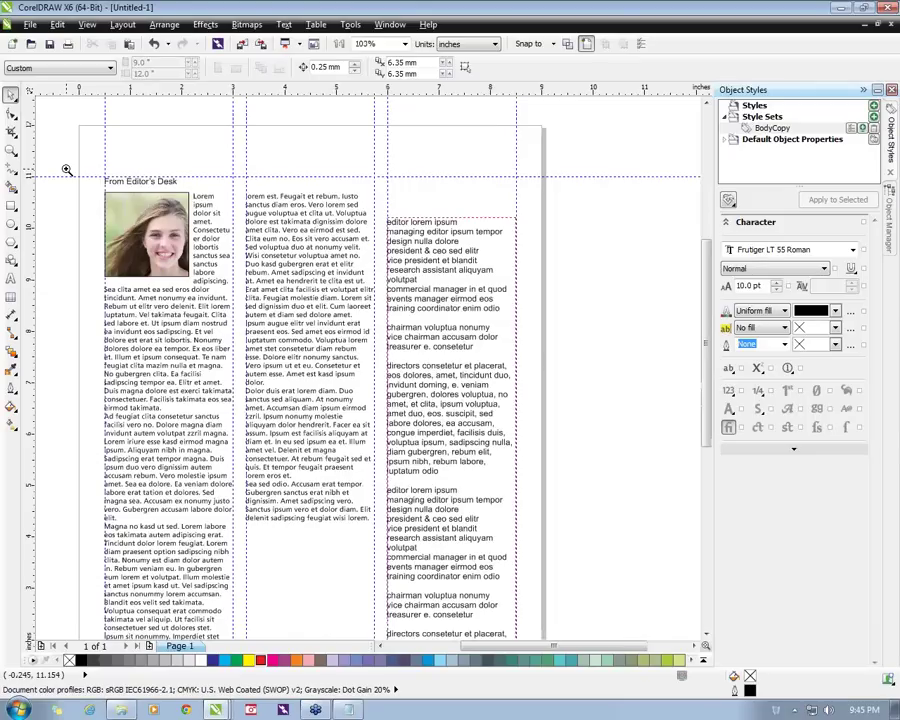
scroll(66, 170, "up", 1)
left_click(497, 155)
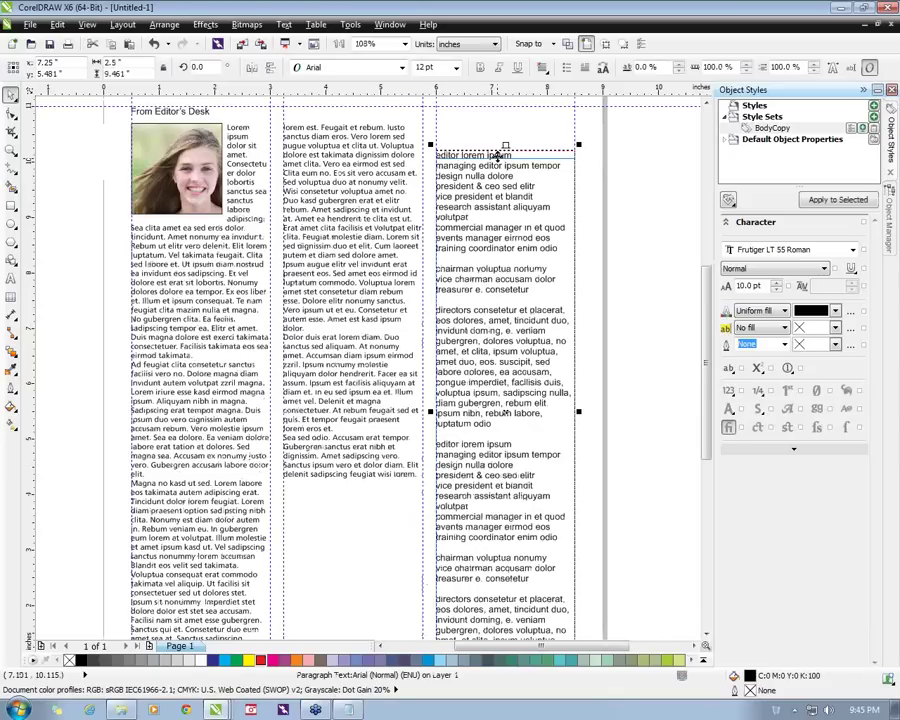
Create a new character style using Frutiger LT 45 Light at 7 pt.
key("Escape")
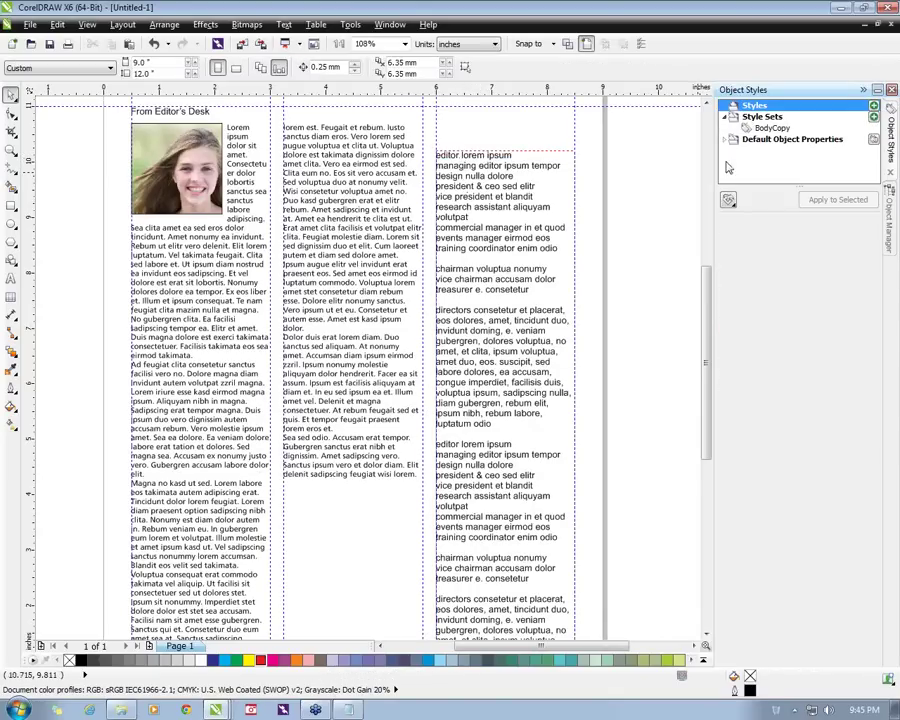
right_click(772, 116)
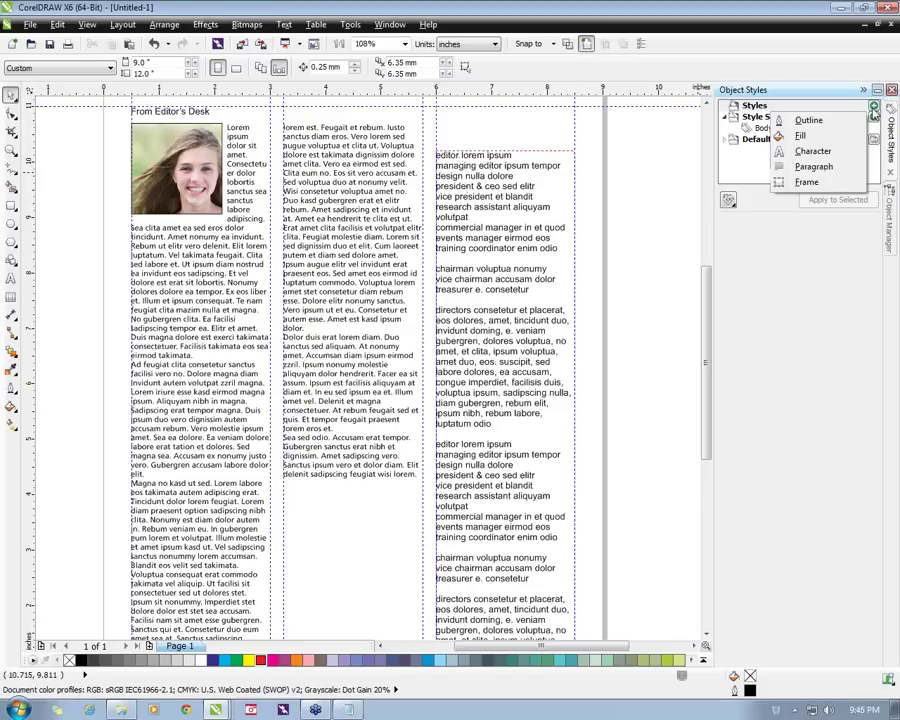
left_click(808, 154)
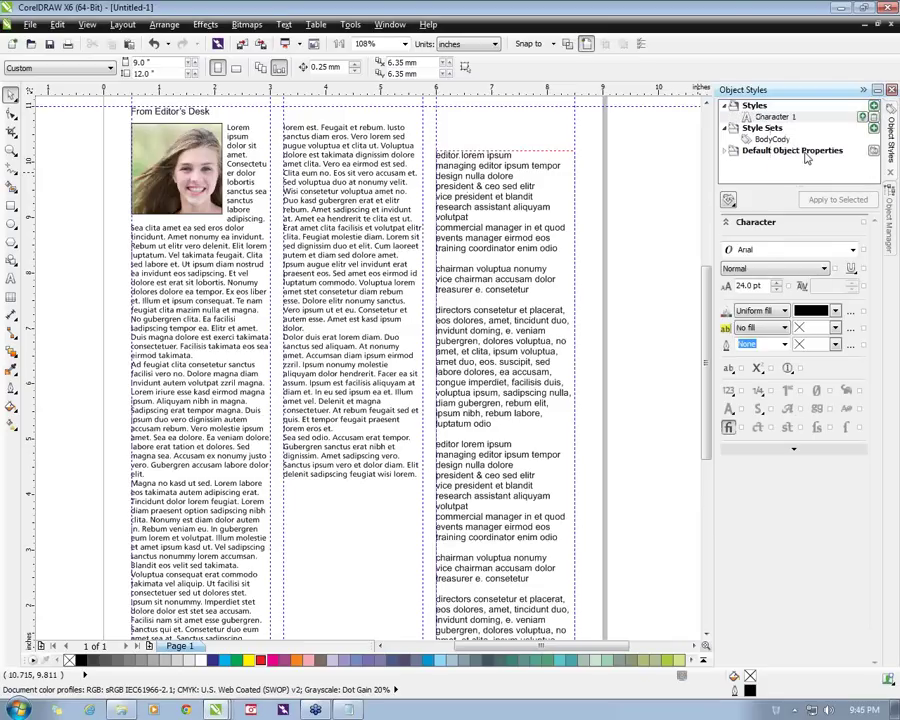
left_click(852, 250)
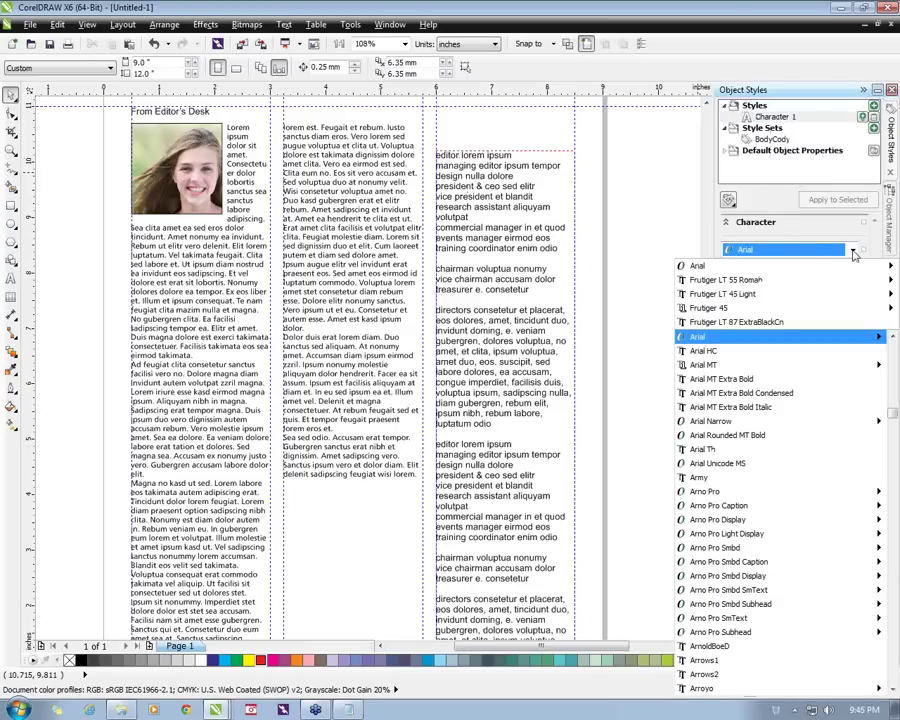
left_click(779, 294)
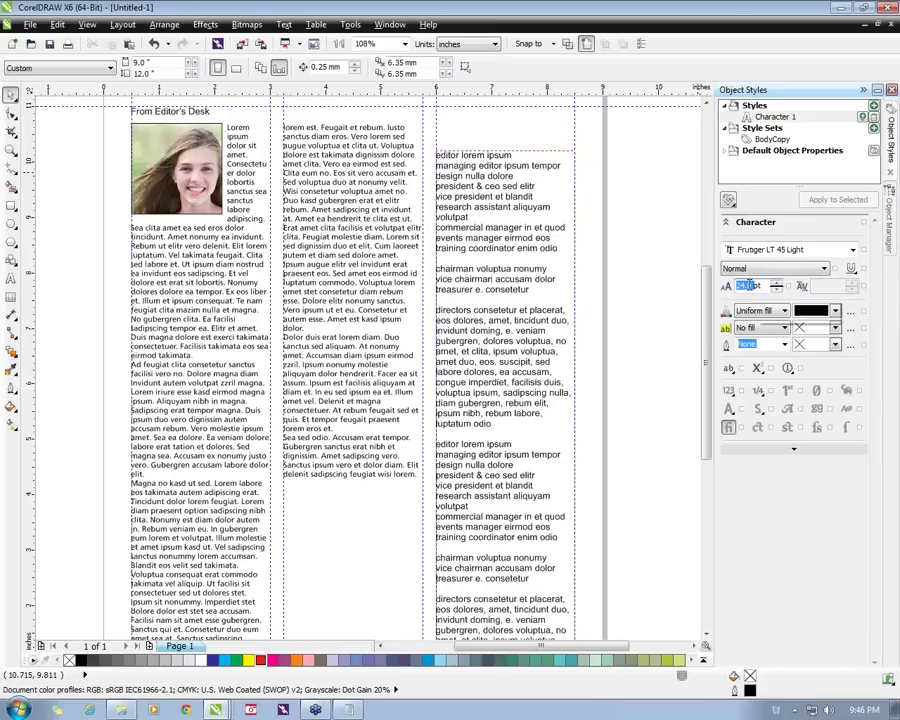
type("7")
key("Return")
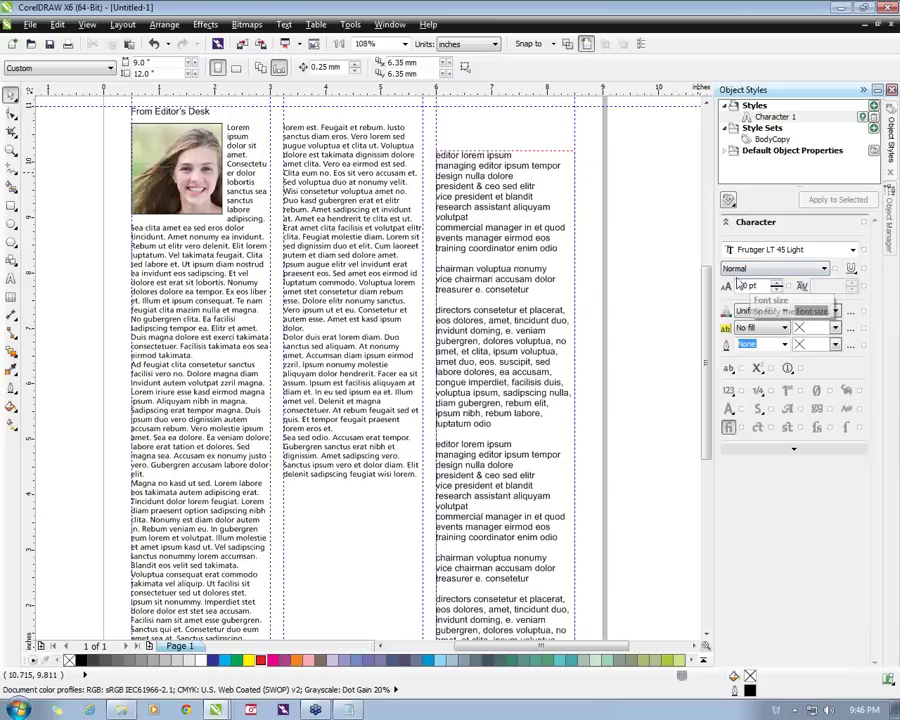
Give the character style a red fill and a capitals option, and rename it CreditsTitle.
left_click(835, 311)
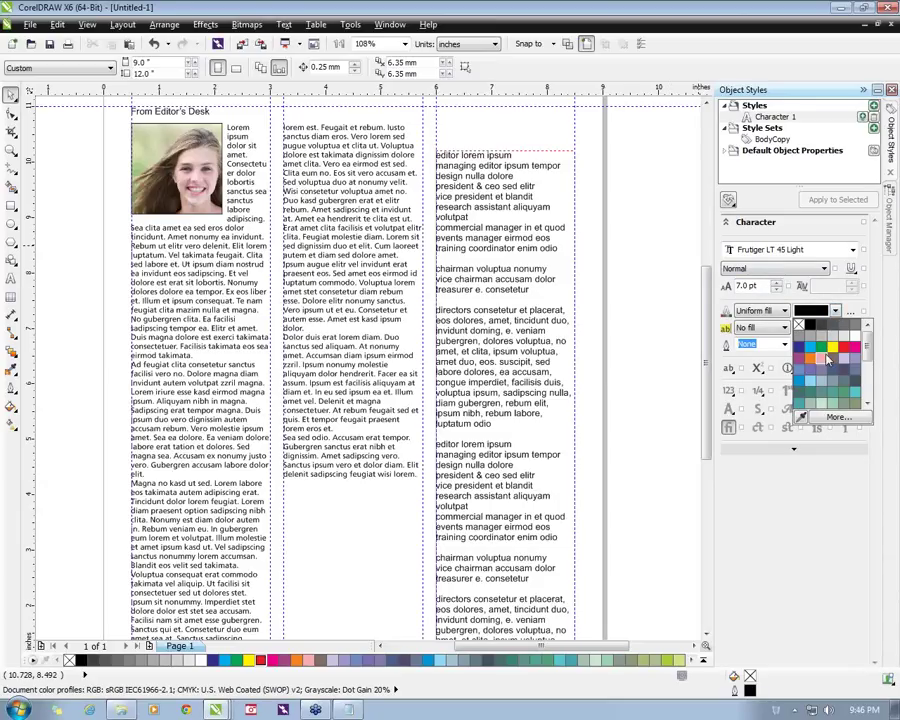
left_click(844, 346)
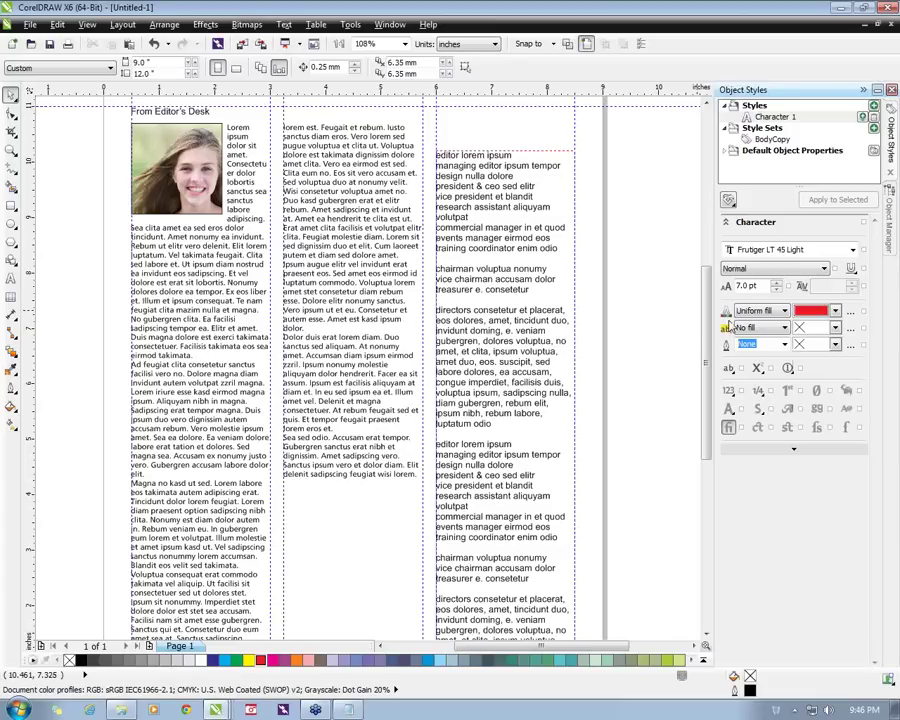
left_click(729, 368)
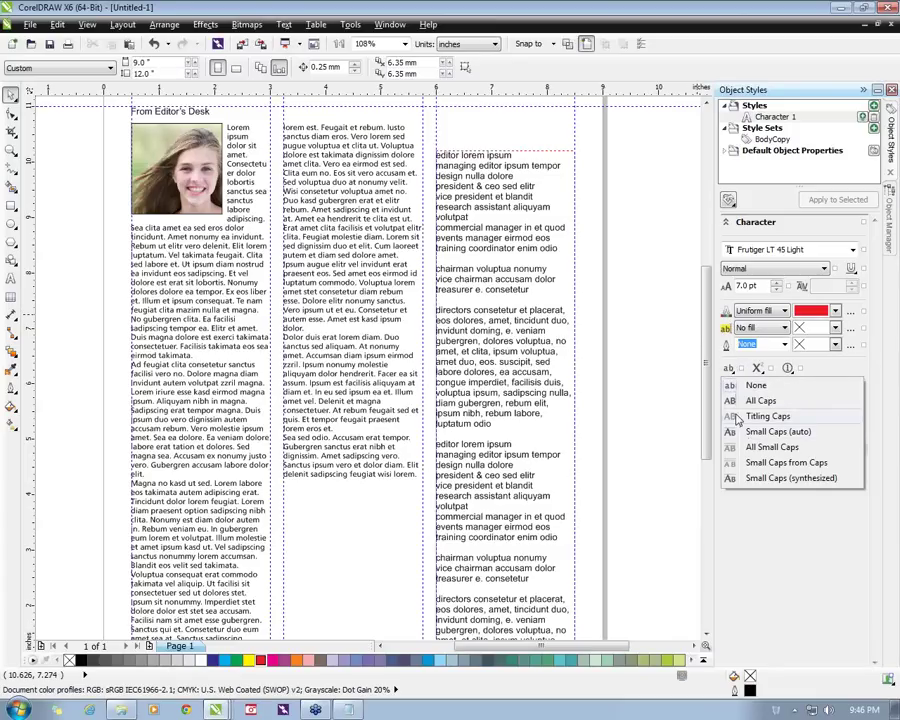
left_click(617, 248)
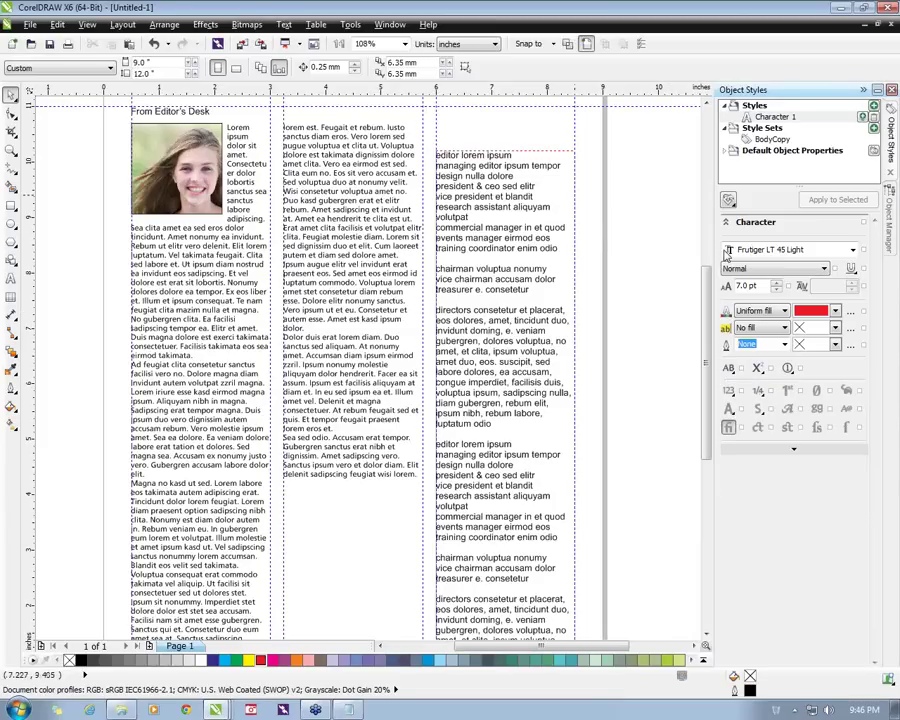
left_click(780, 117)
type("Credits")
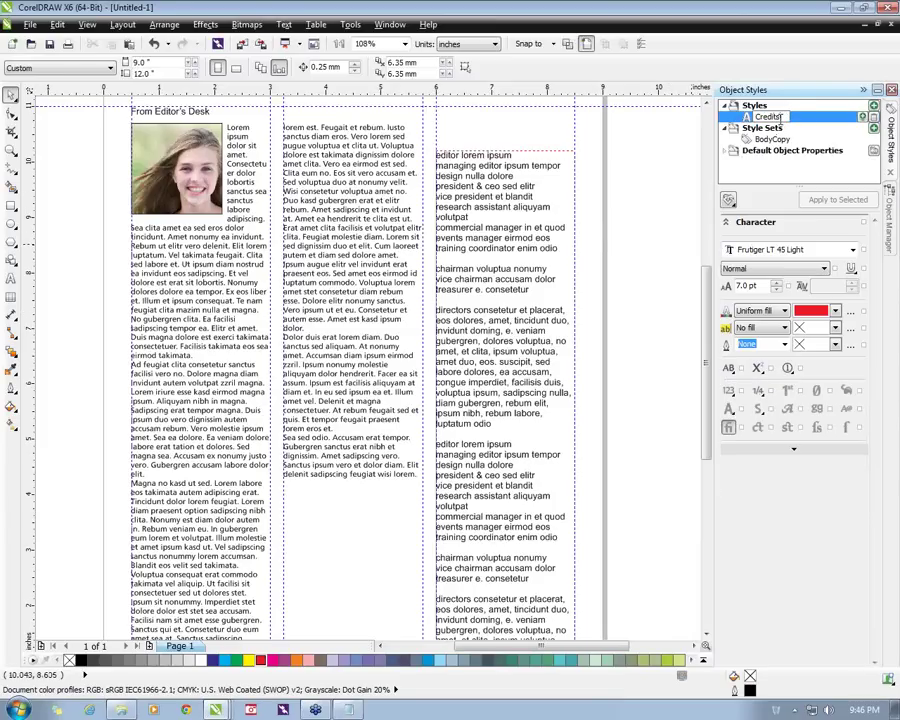
type("Title")
Confirm the CreditsTitle name, drag the style onto the credits frame, and zoom into that column.
key("Return")
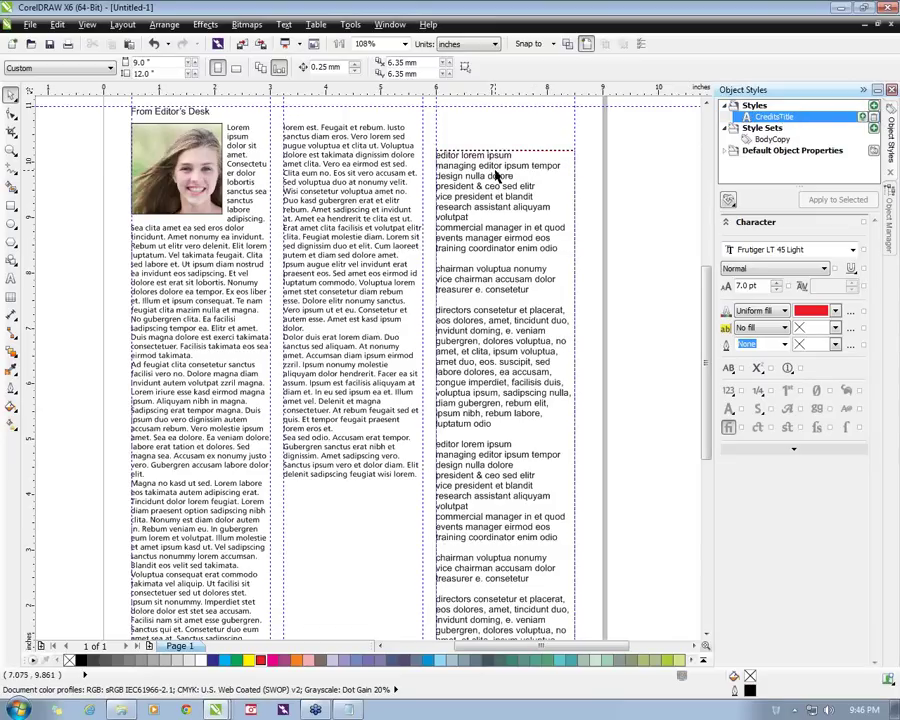
left_click(496, 176)
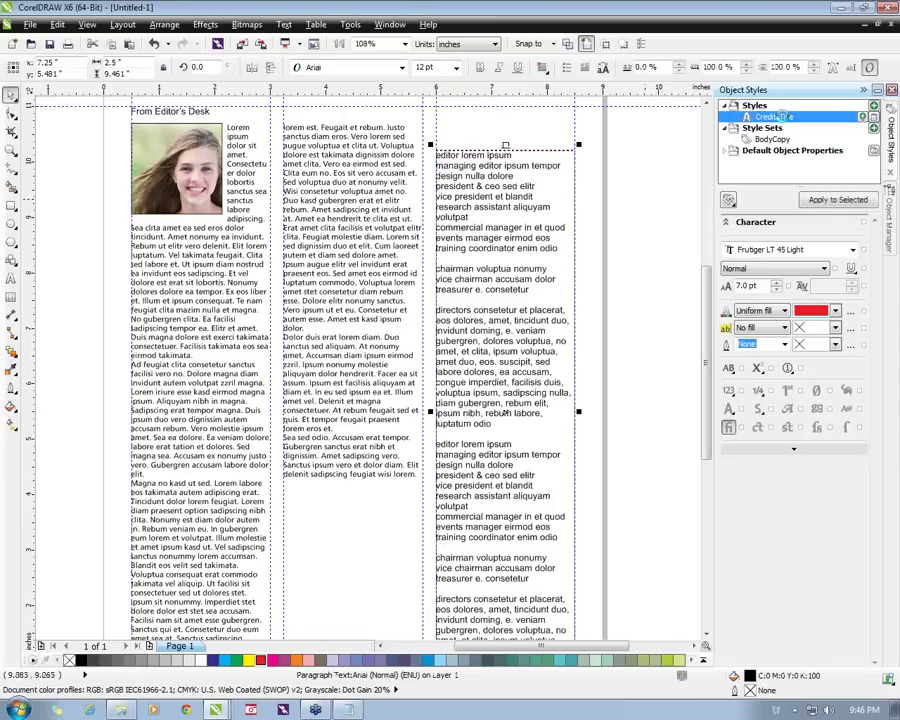
left_click_drag(780, 117, 497, 151)
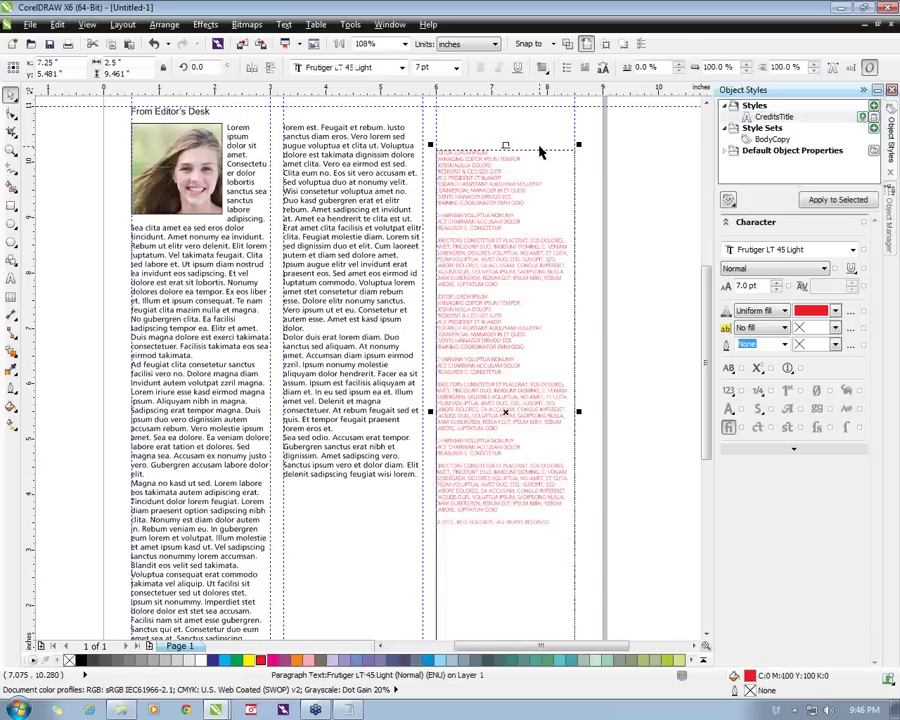
left_click_drag(417, 130, 548, 363)
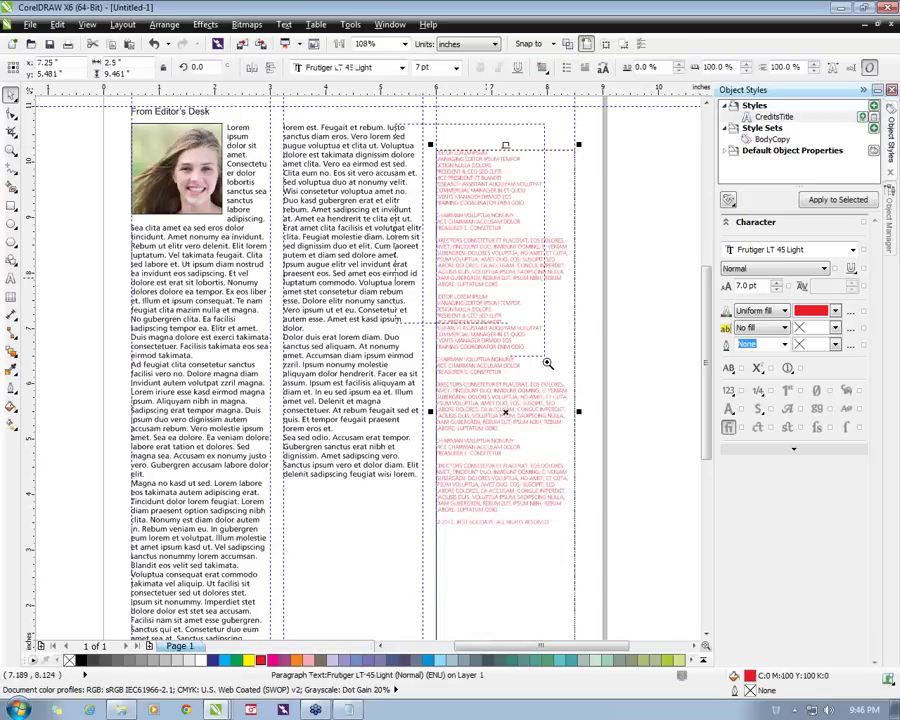
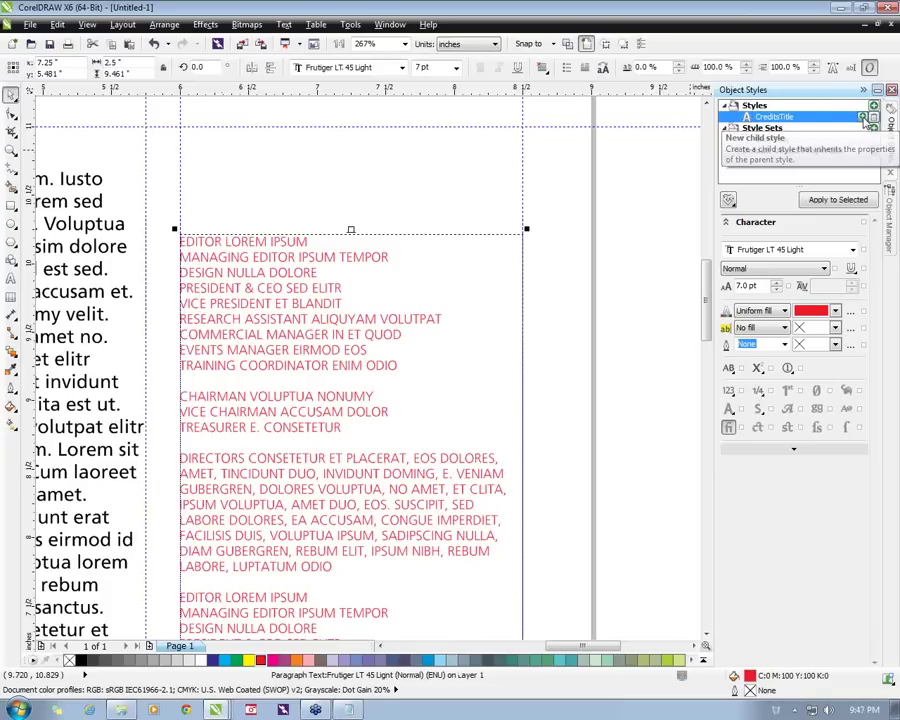
Create a child style CreditsName under CreditsTitle and set its text fill to black.
left_click(864, 118)
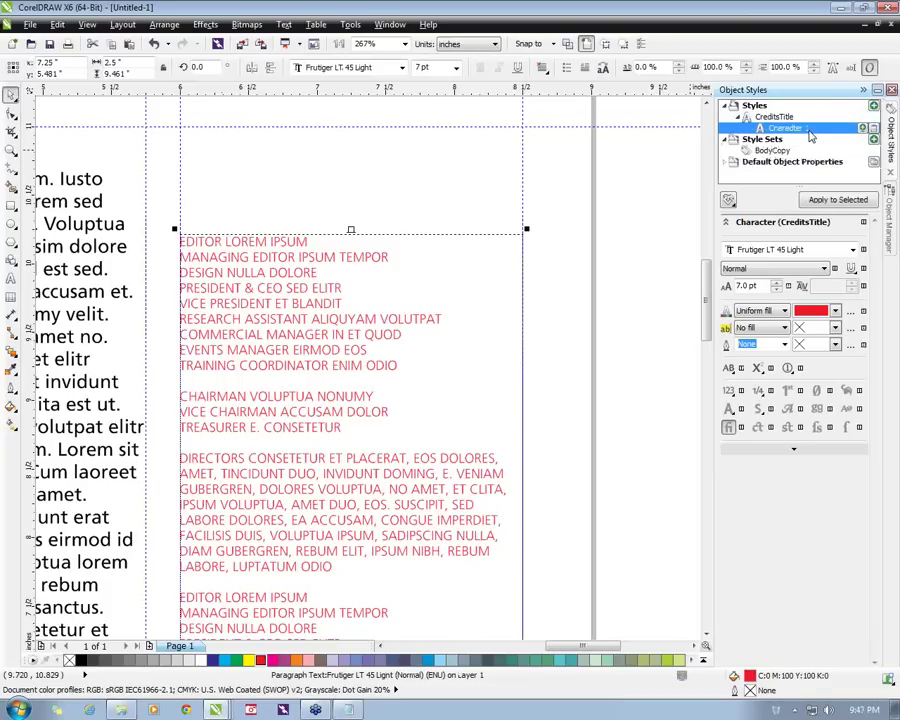
left_click(810, 135)
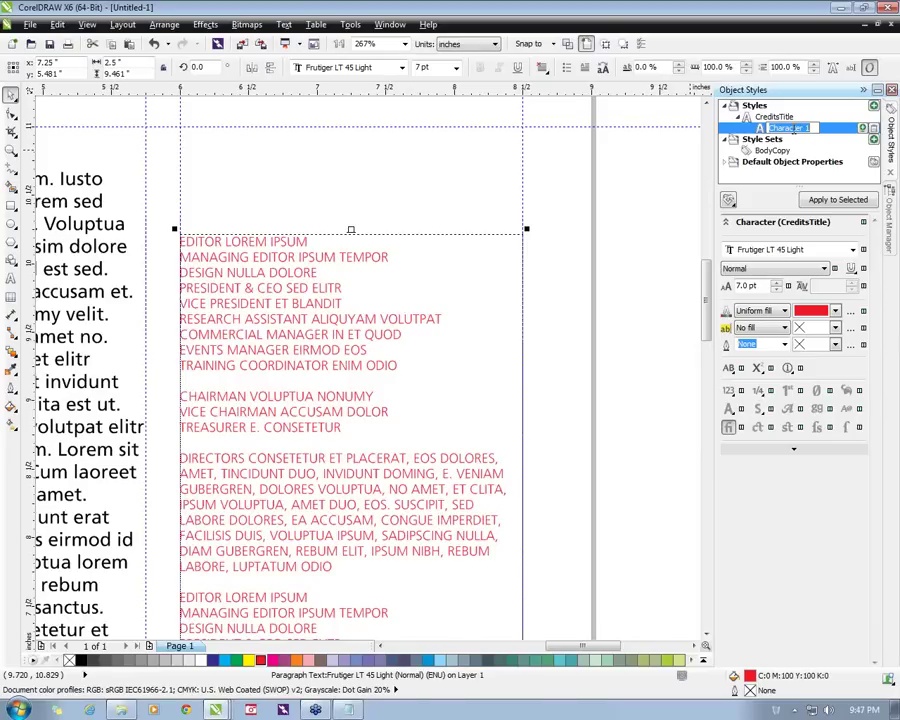
type("CreditsName")
key("Return")
left_click(836, 314)
left_click(801, 325)
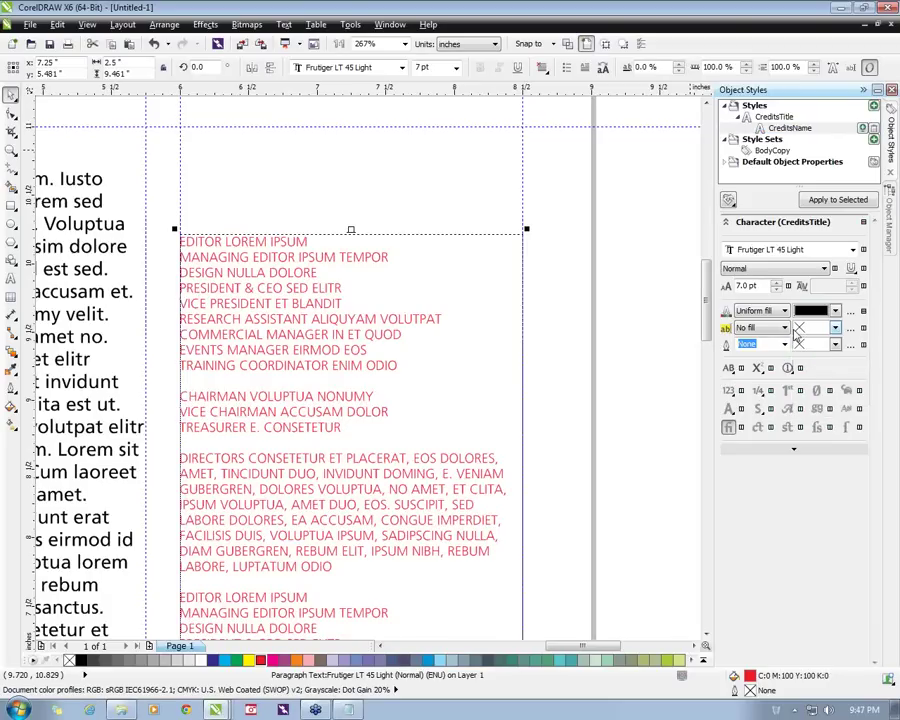
double_click(745, 287)
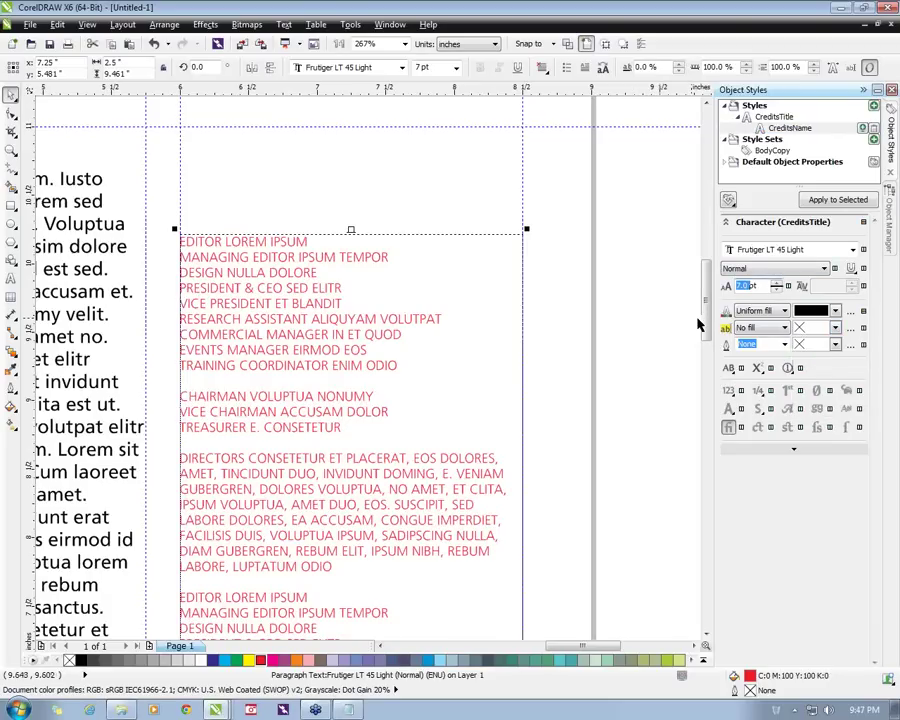
Set CreditsName to small caps and apply it to LOREM IPSUM on the first line.
left_click(730, 369)
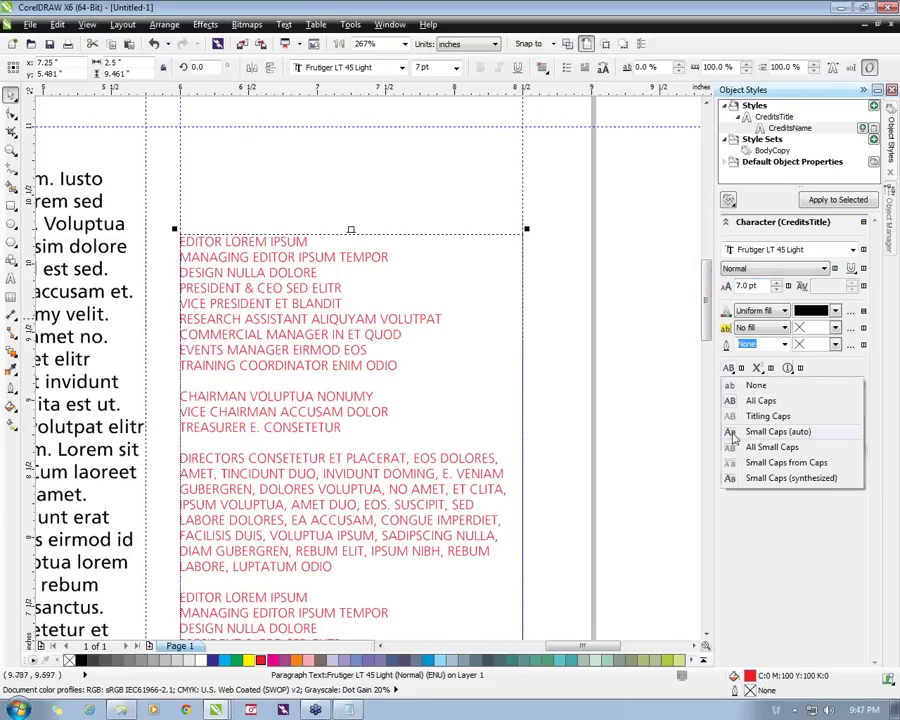
left_click(772, 431)
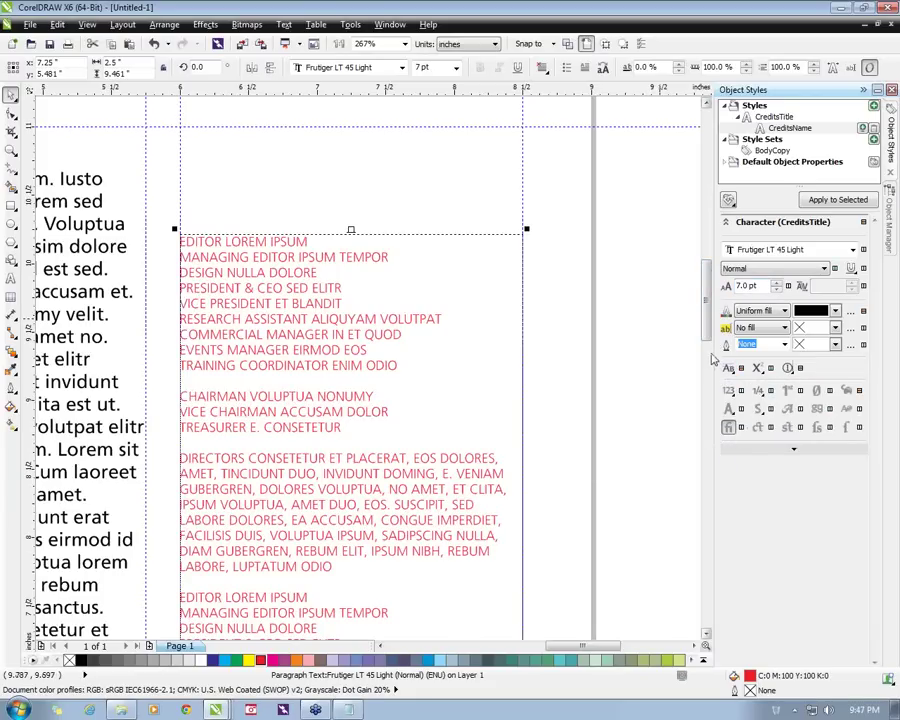
double_click(297, 237)
left_click_drag(225, 241, 307, 241)
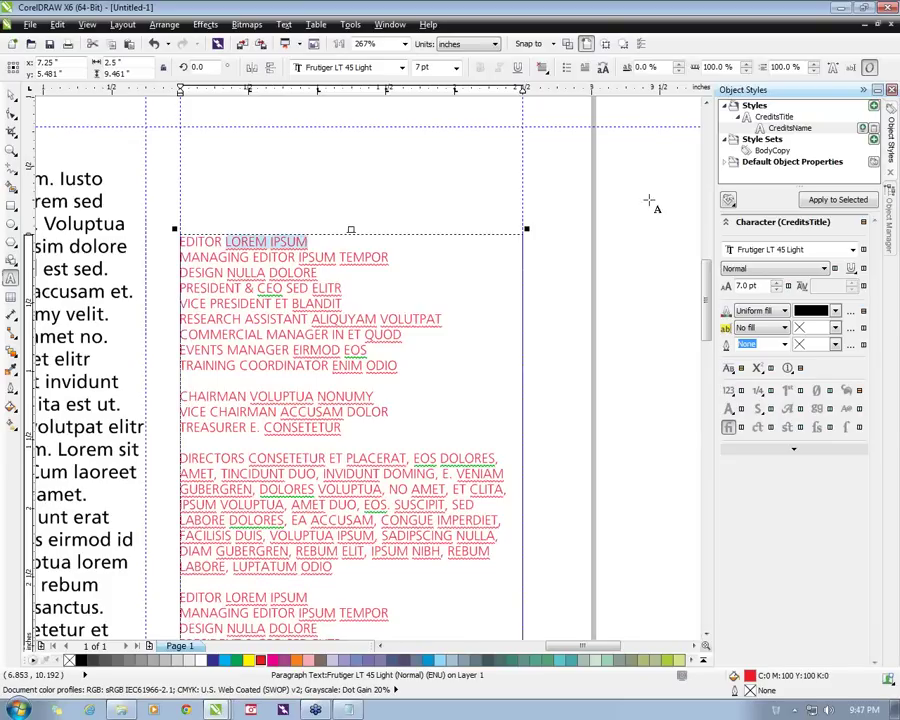
left_click(796, 131)
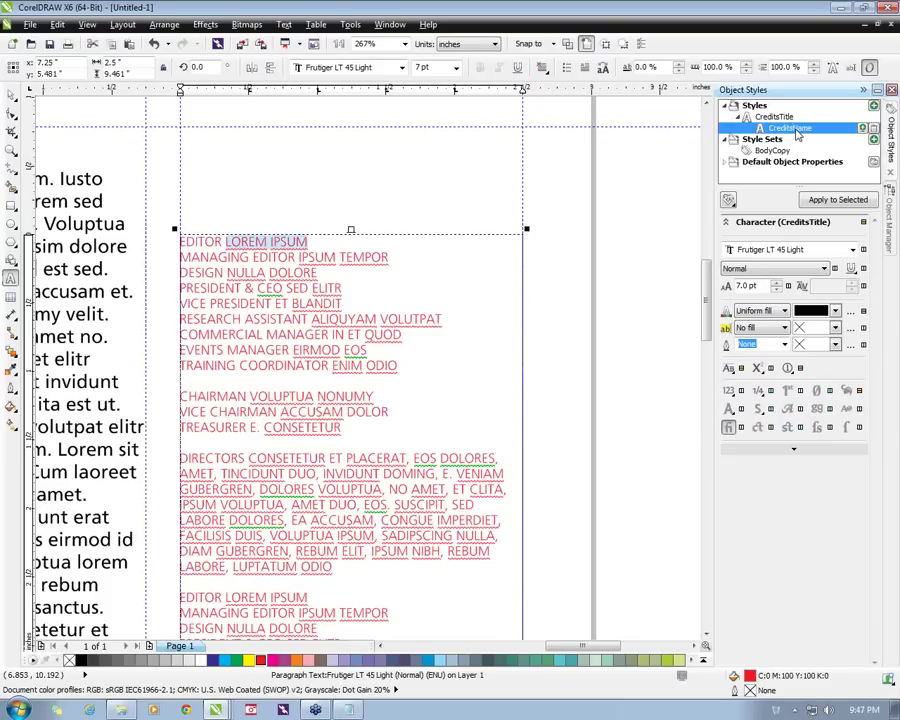
double_click(797, 131)
Apply CreditsName to IPSUM TEMPOR, NULLA DOLORE, SED ELITR and ET BLANDIT.
left_click_drag(299, 257, 388, 257)
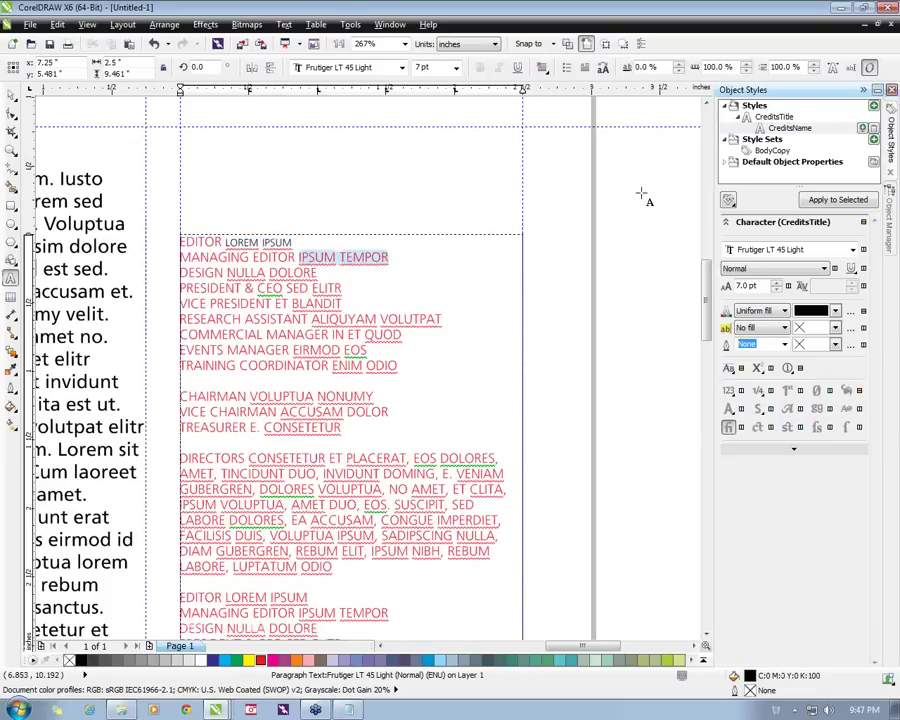
double_click(779, 131)
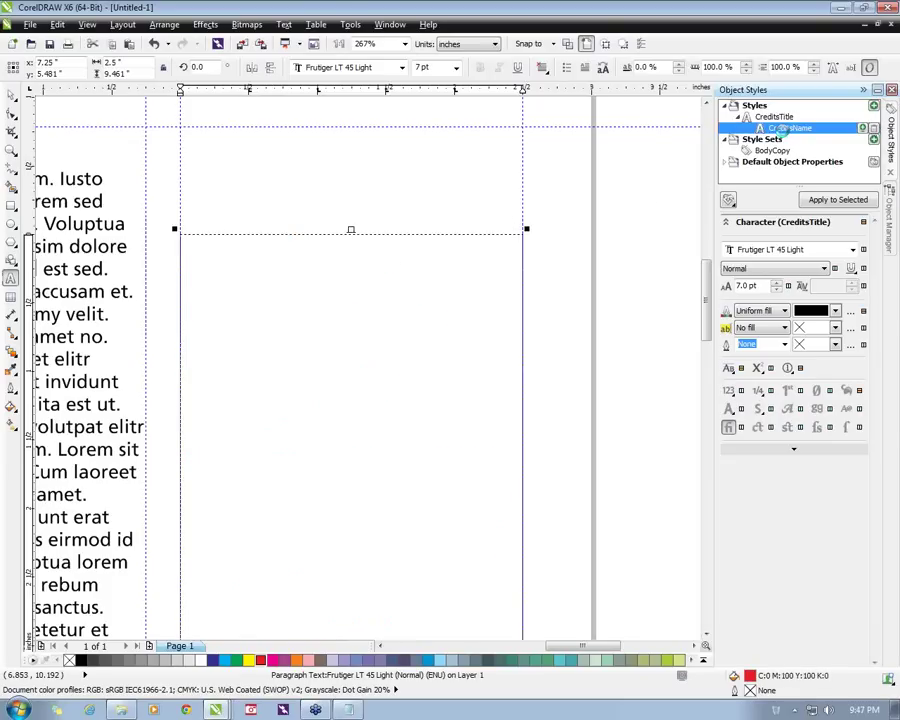
left_click_drag(227, 272, 318, 273)
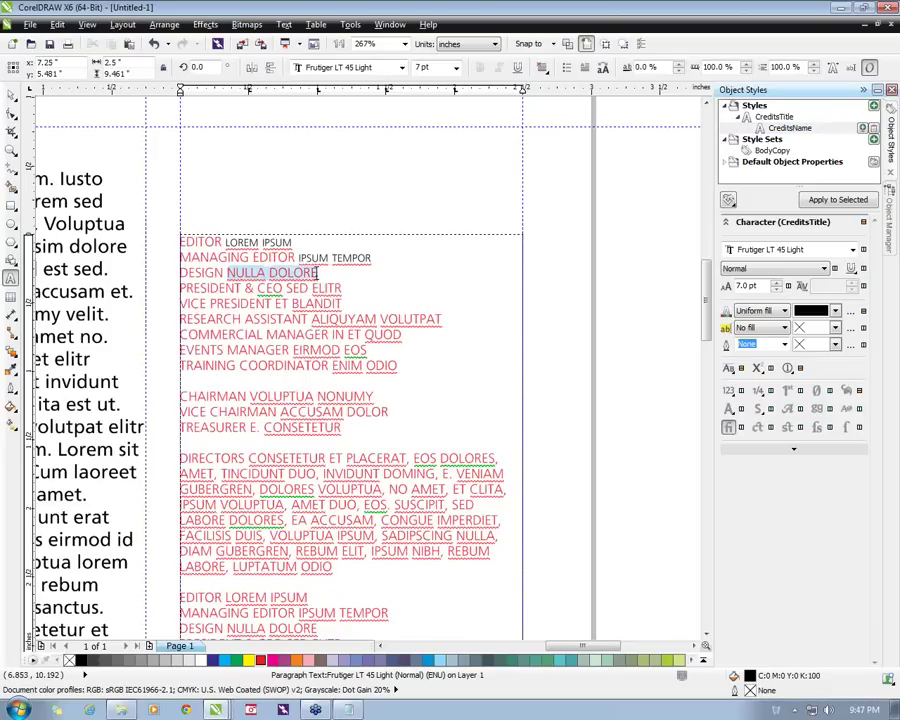
double_click(790, 128)
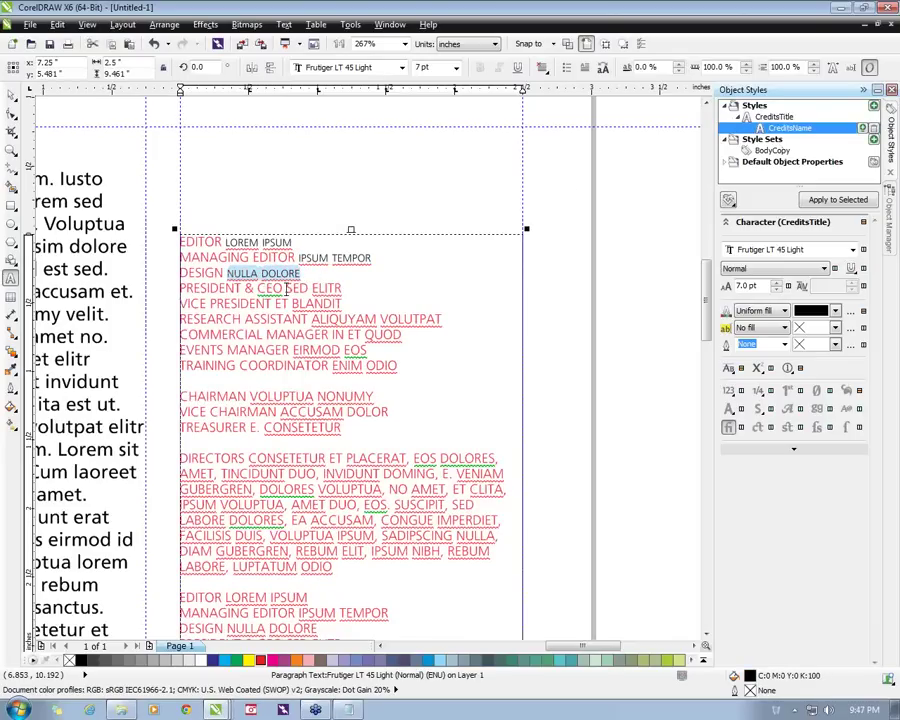
left_click_drag(287, 288, 342, 289)
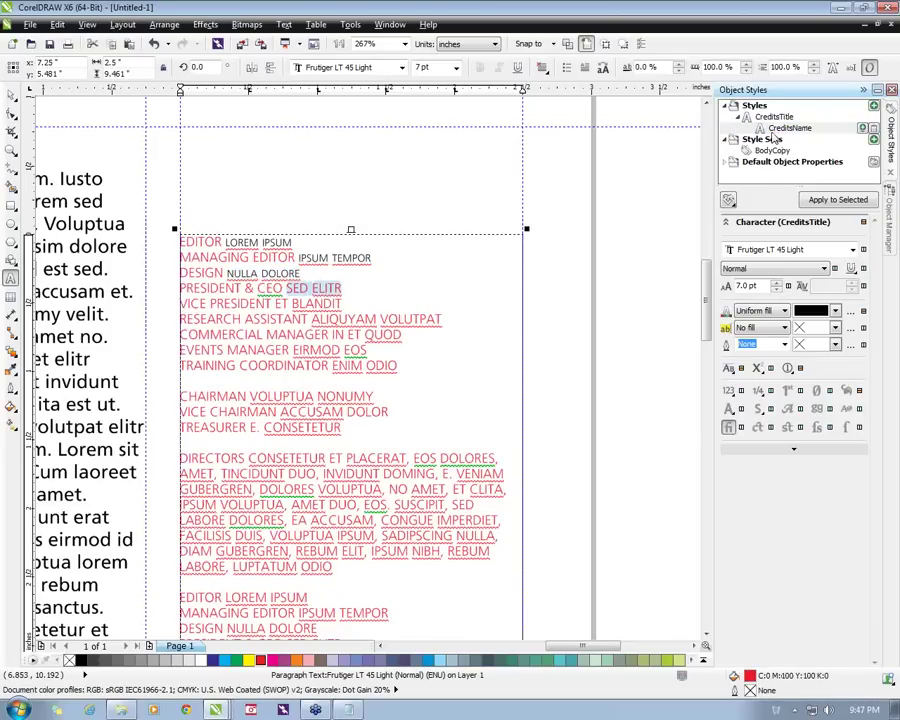
double_click(790, 128)
left_click_drag(275, 304, 335, 304)
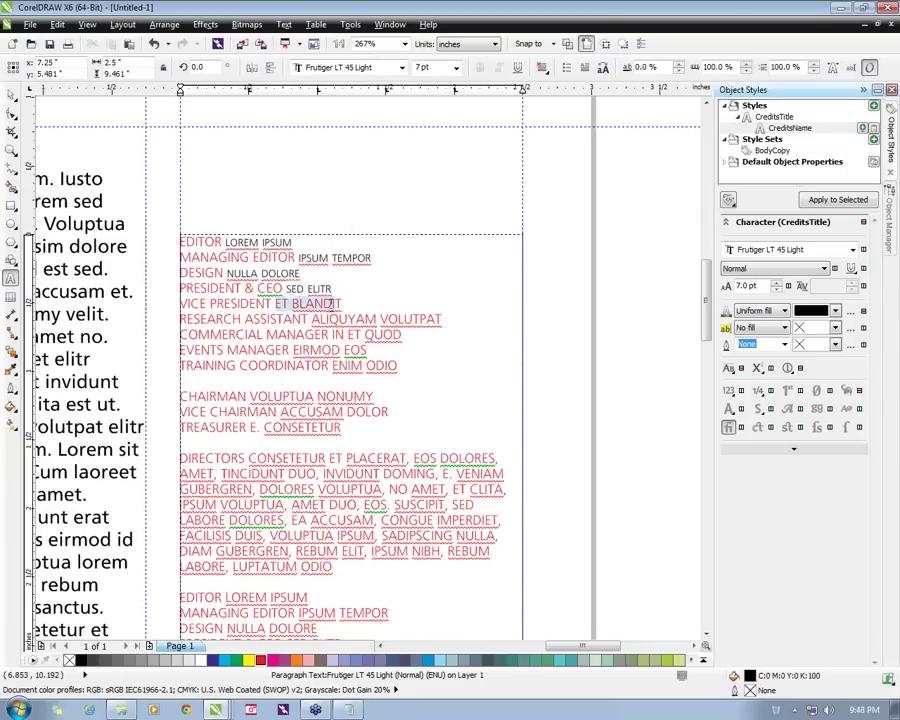
double_click(790, 128)
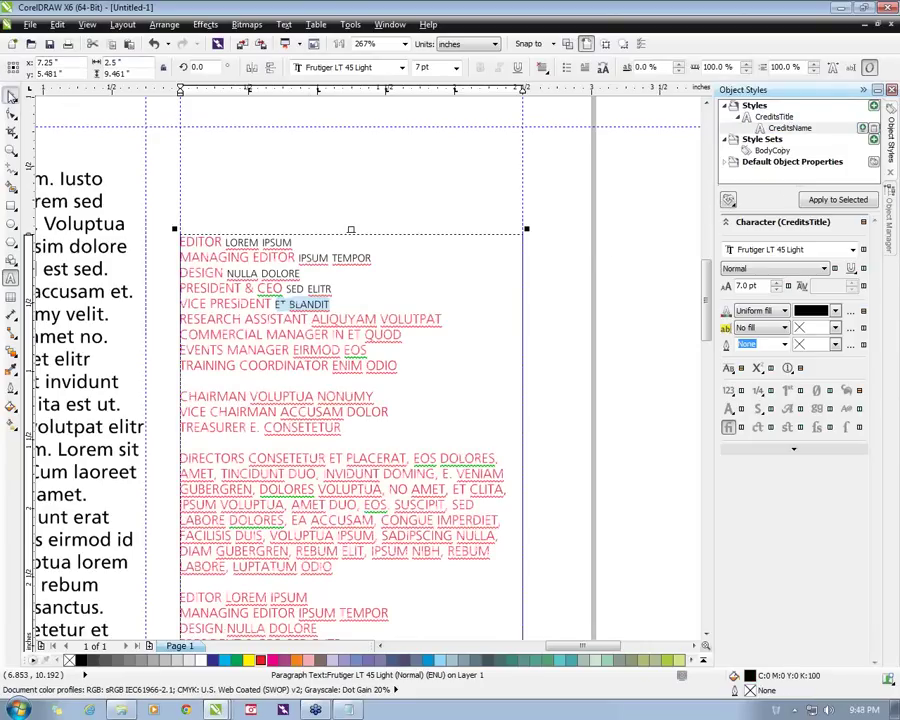
left_click(12, 95)
left_click(207, 342)
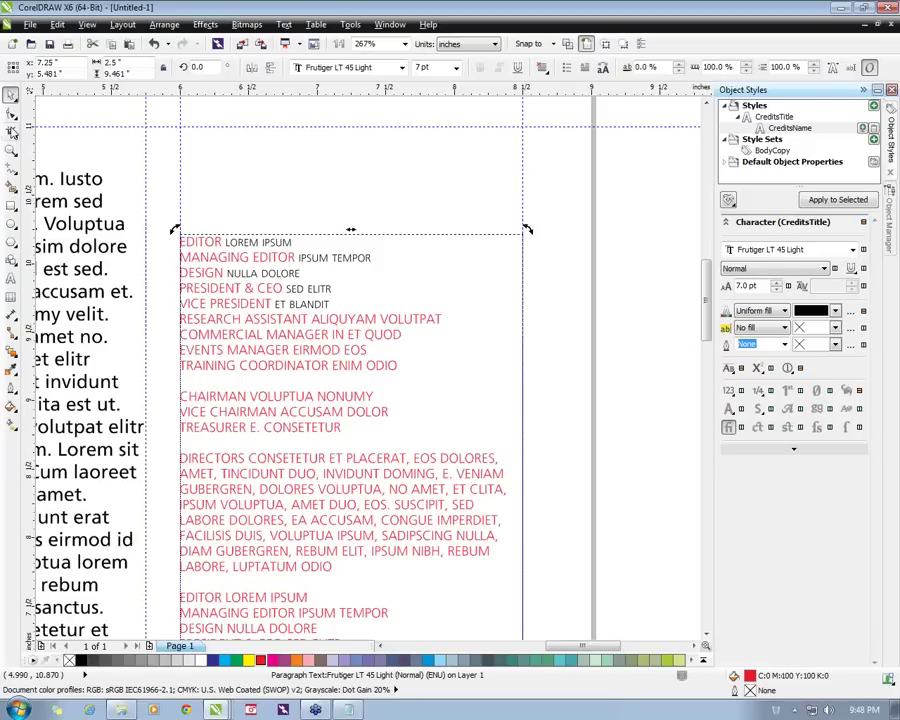
Select the names from ALIQUYAM VOLUTPAT through the Chairman, Treasurer and Directors text.
left_click(12, 131)
left_click_drag(154, 213, 293, 345)
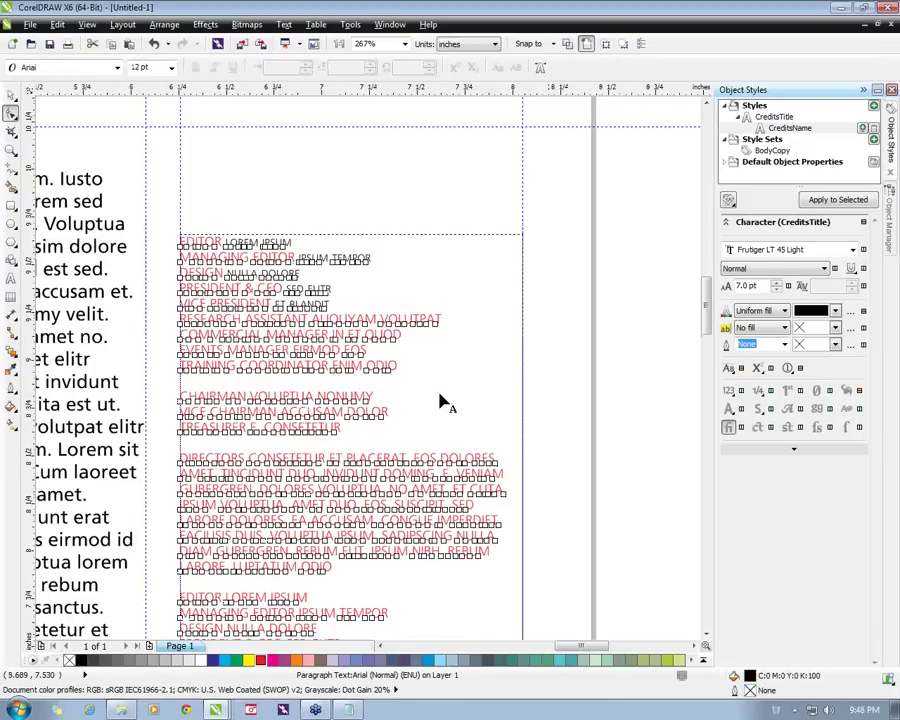
scroll(440, 401, "up", 1)
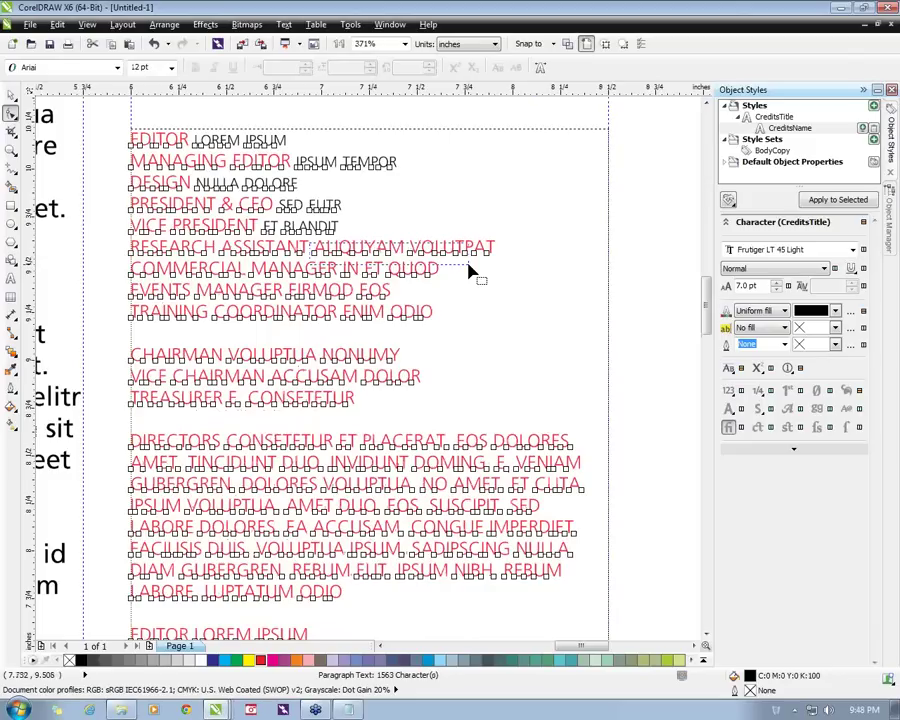
left_click_drag(470, 272, 466, 270)
left_click_drag(338, 271, 416, 292)
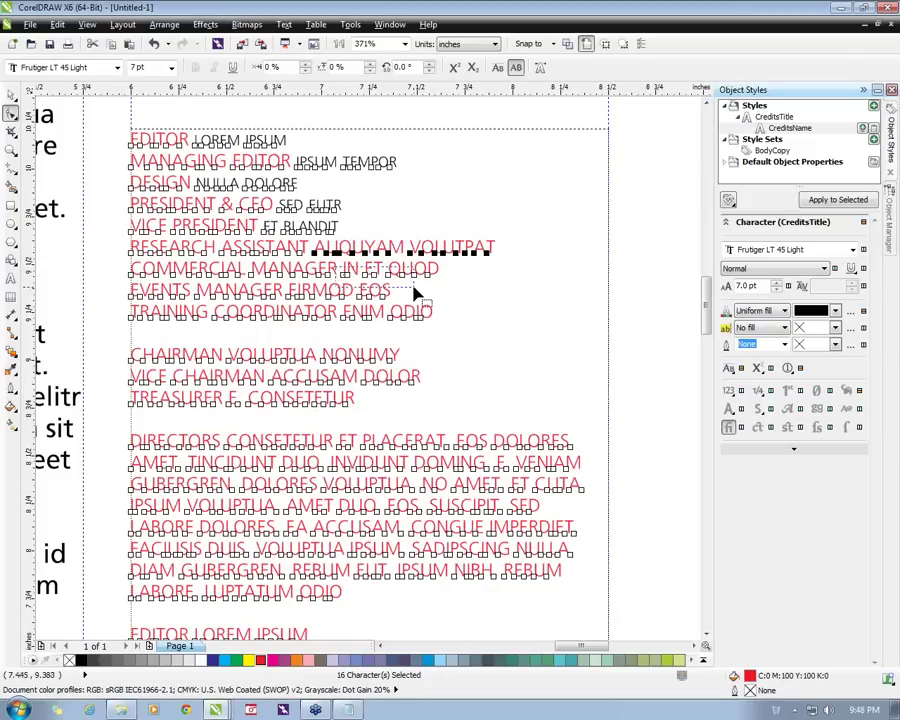
left_click_drag(365, 313, 338, 340)
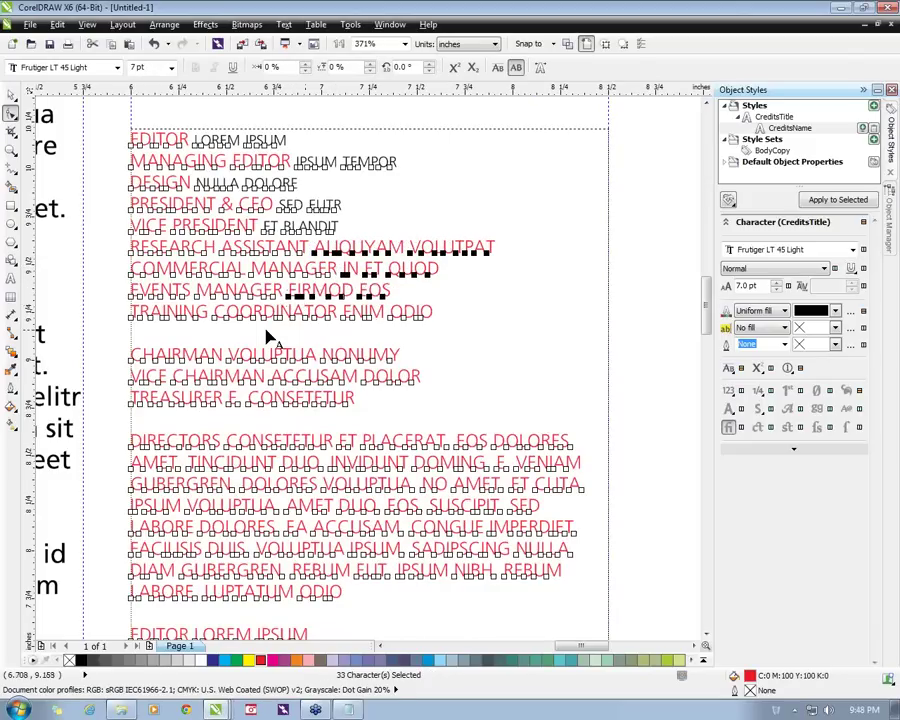
left_click_drag(440, 305, 423, 374)
left_click_drag(222, 396, 354, 422)
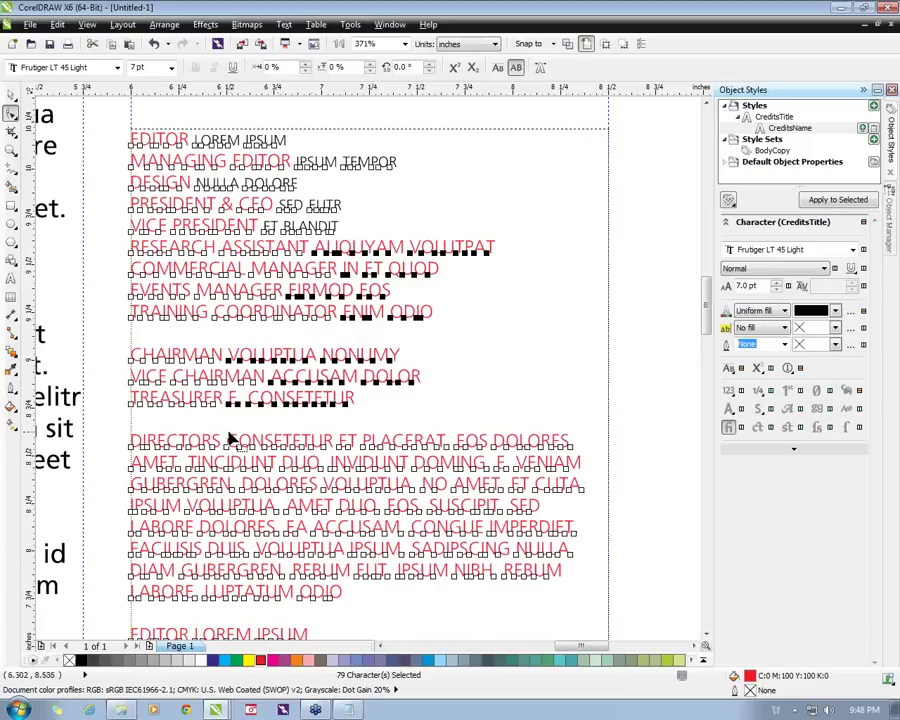
left_click_drag(220, 428, 588, 464)
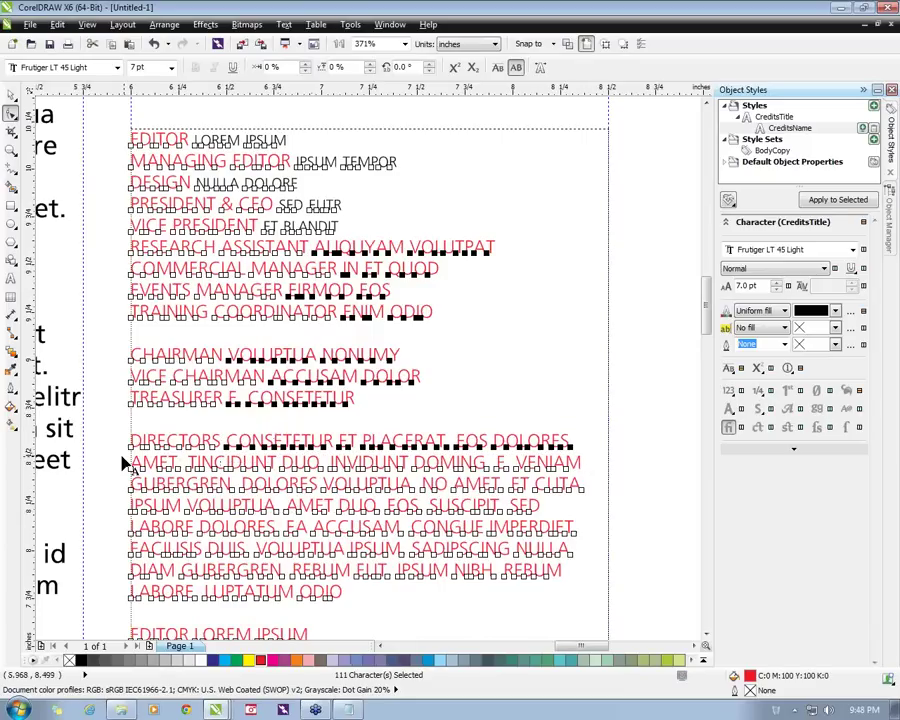
left_click_drag(122, 460, 599, 566)
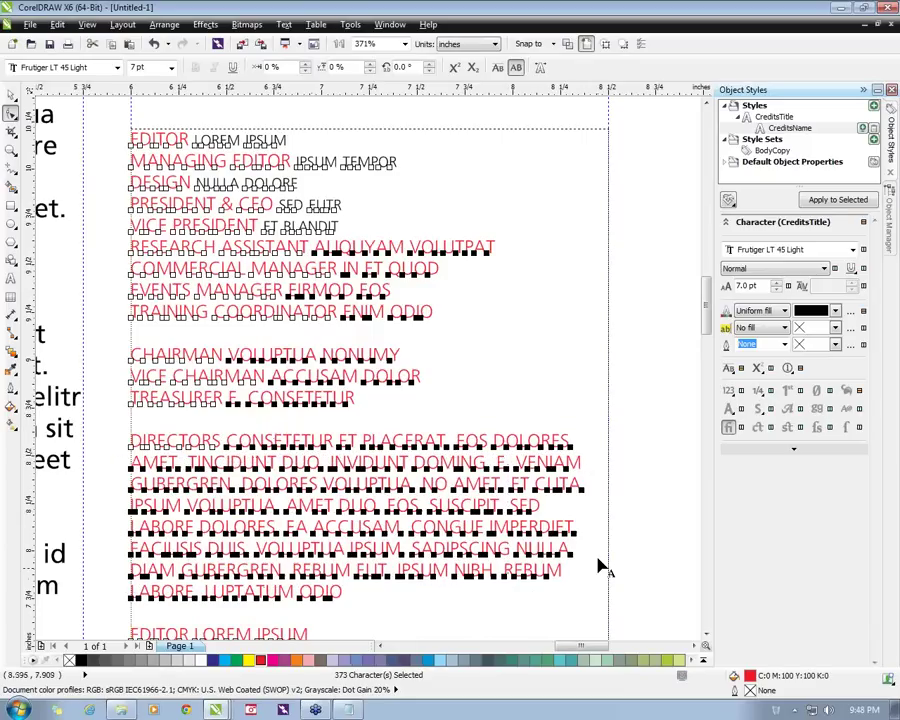
Add the next block's DESIGN and PRESIDENT names and apply CreditsName to the selection.
scroll(367, 510, "down", 1)
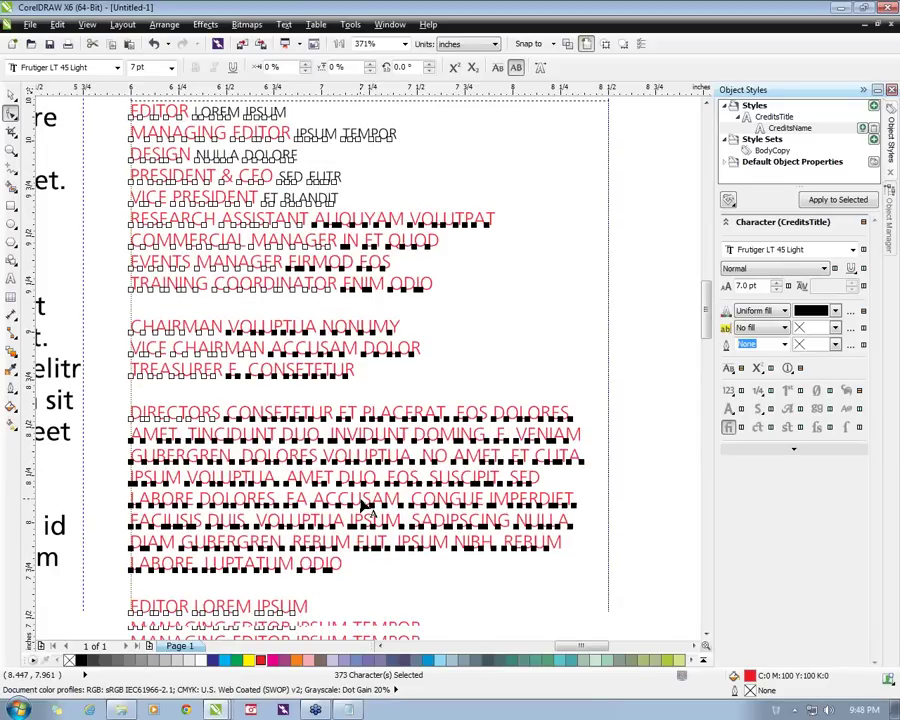
scroll(367, 510, "down", 3)
mouse_move(373, 565)
left_mouse_down()
mouse_move(200, 572)
mouse_move(283, 596)
mouse_move(374, 577)
left_mouse_up()
left_click(790, 128)
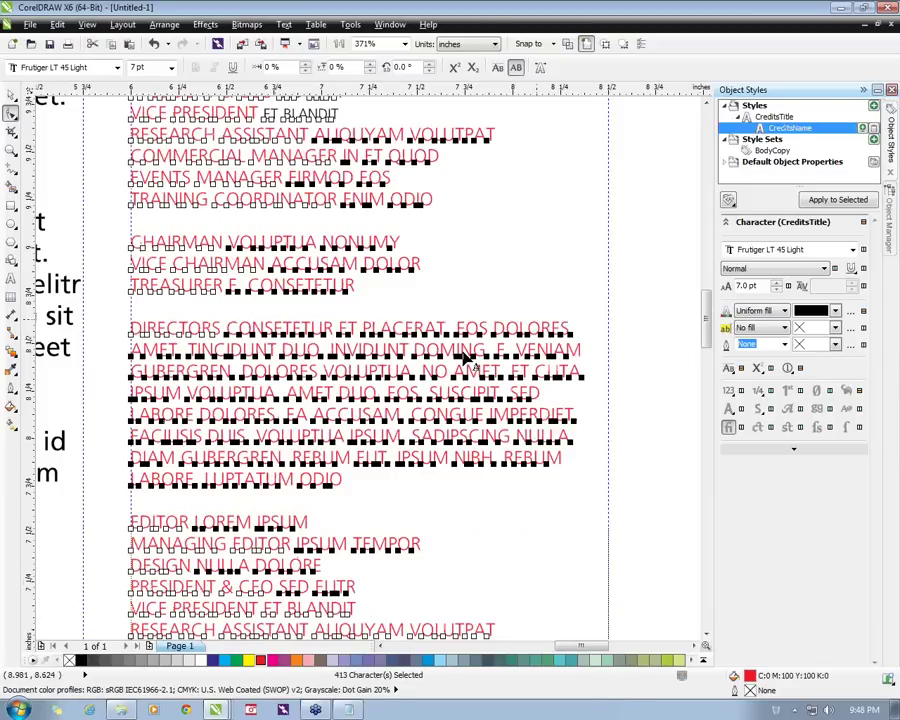
left_click_drag(466, 357, 466, 358)
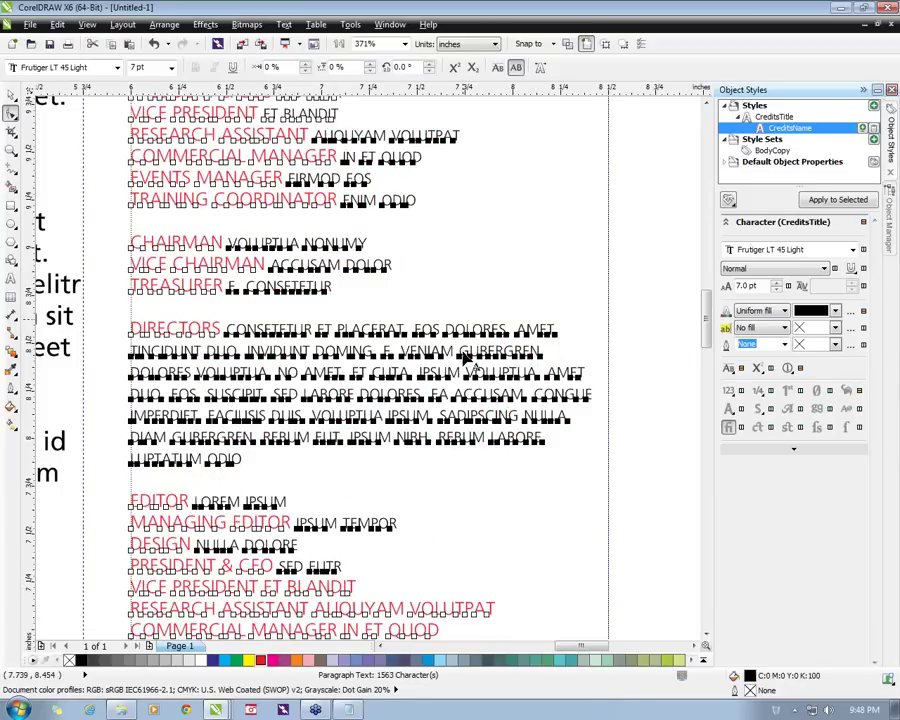
Drag the CreditsName style onto the names in the following credits block.
scroll(466, 358, "down", 2)
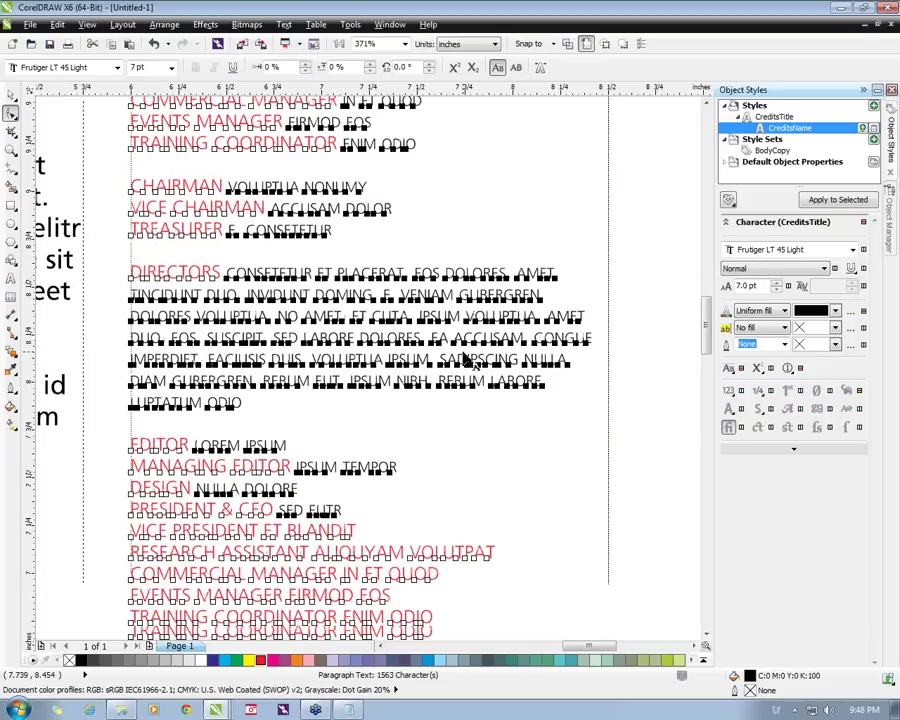
scroll(466, 358, "down", 1)
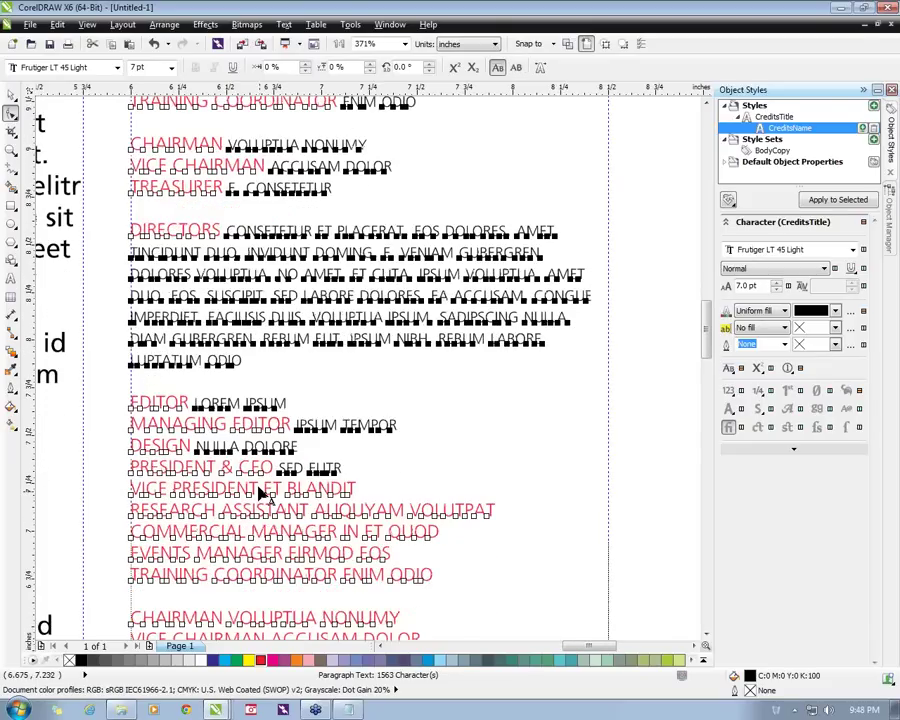
left_click_drag(262, 492, 398, 570)
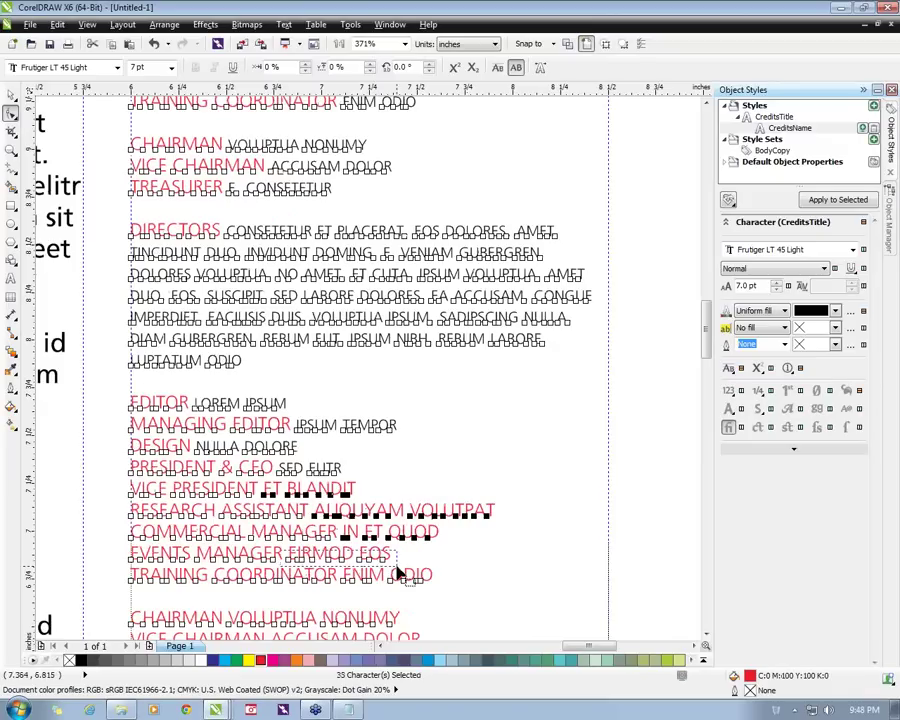
left_click_drag(789, 128, 398, 424)
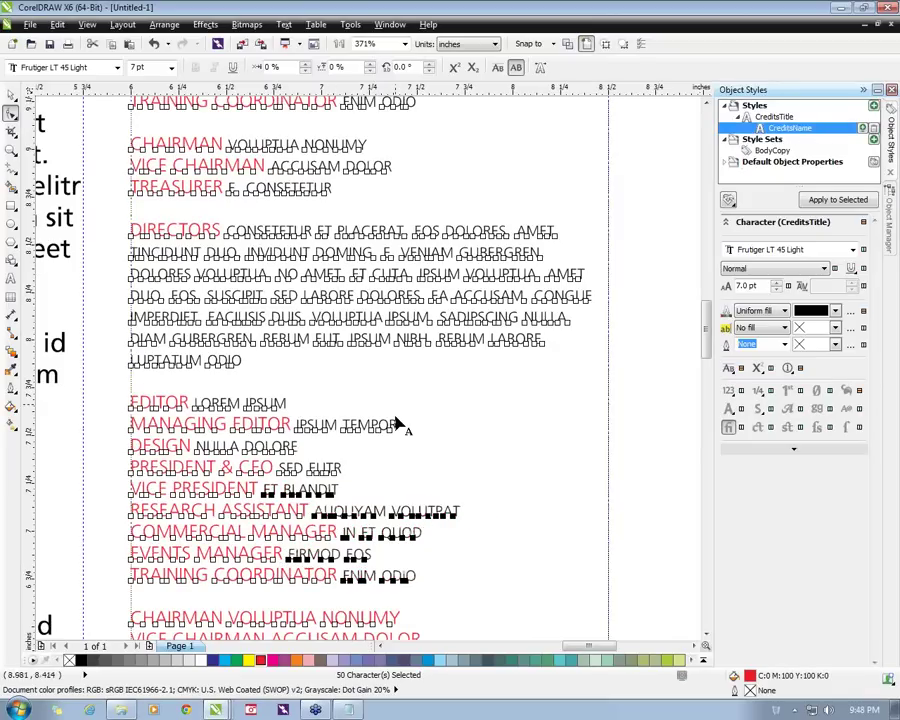
scroll(398, 424, "down", 1)
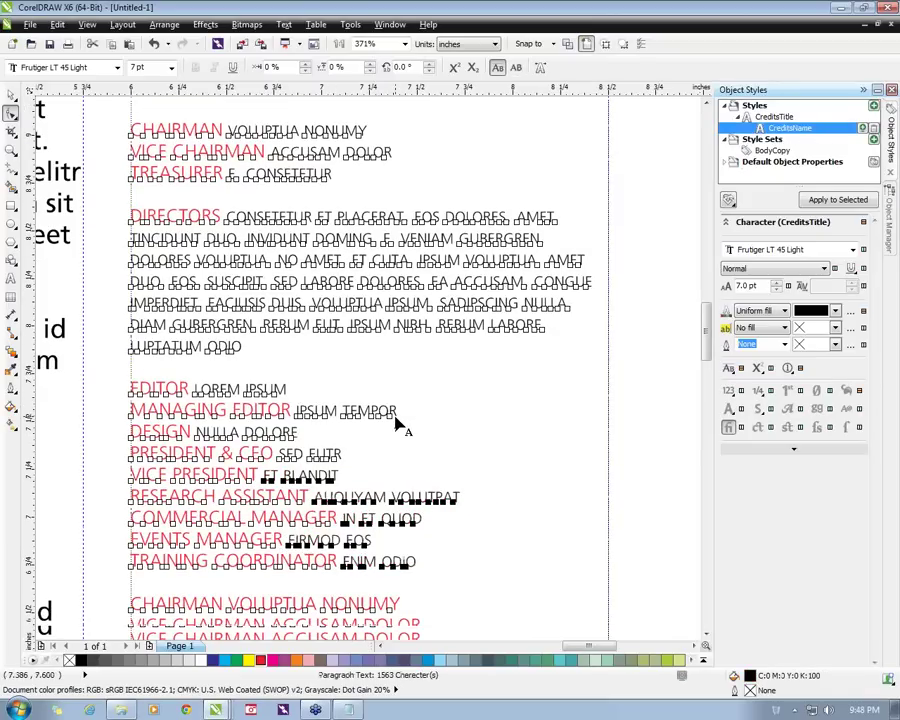
scroll(397, 424, "down", 3)
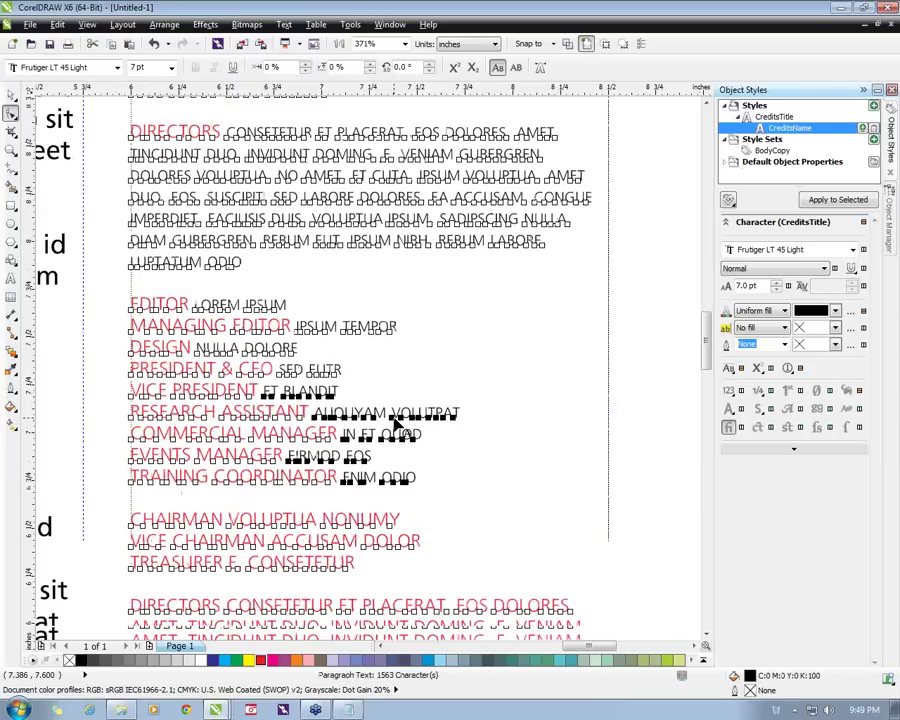
scroll(398, 424, "down", 4)
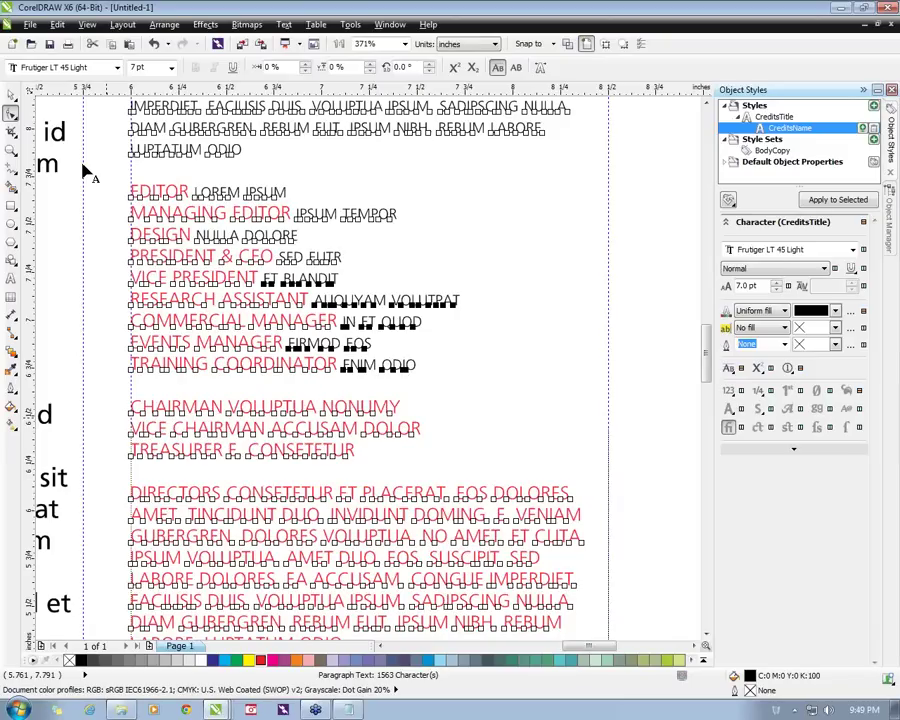
Select the remaining credits text and apply the CreditsName style to it.
key("ctrl+space")
key("F4")
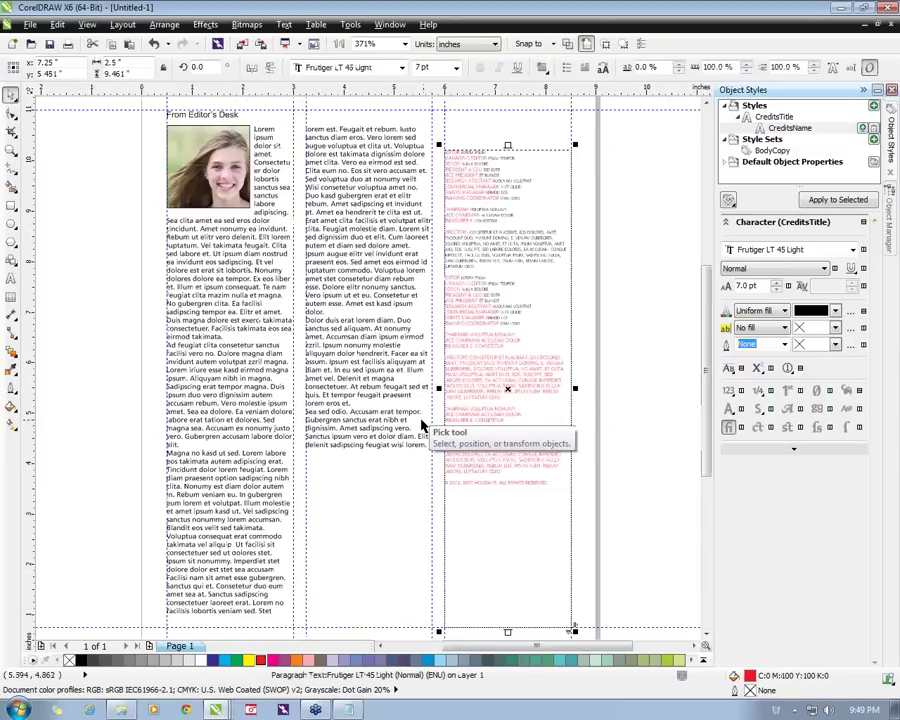
key("F3")
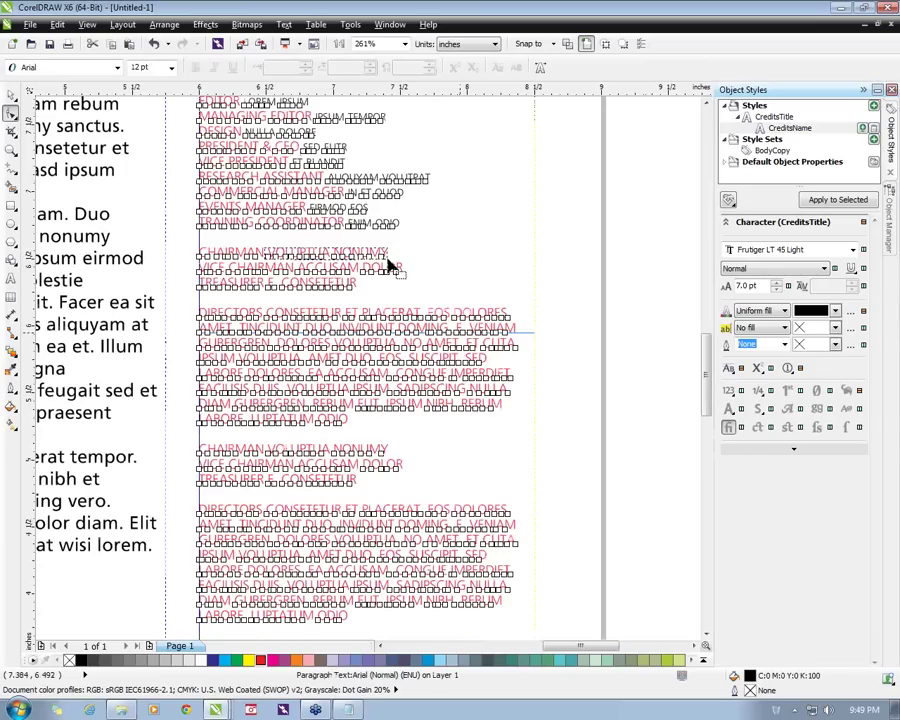
left_click_drag(392, 265, 320, 594)
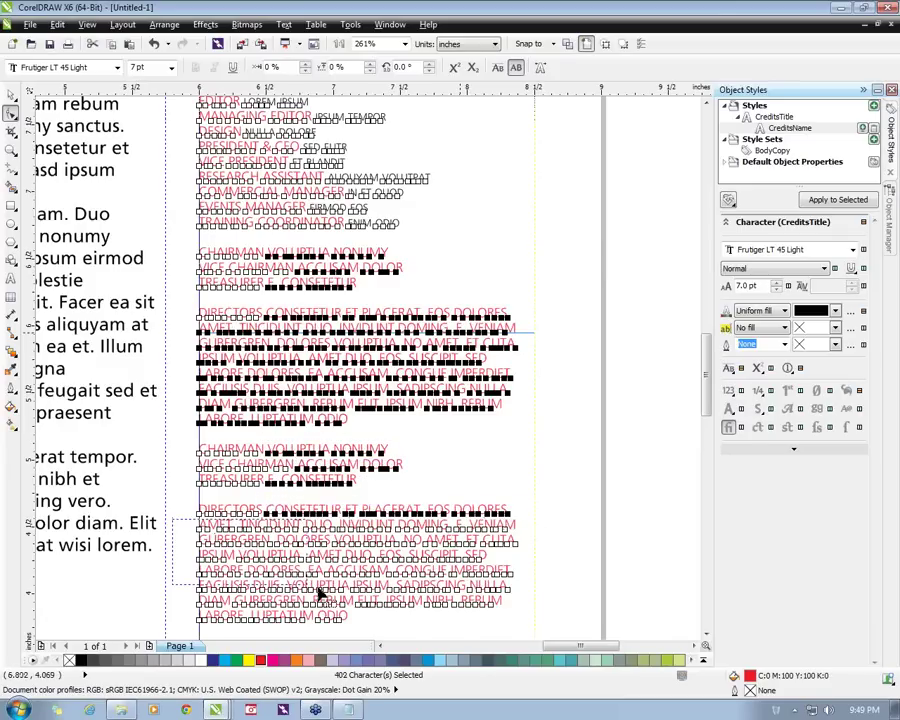
left_click_drag(483, 633, 520, 645)
left_click(773, 130)
double_click(775, 131)
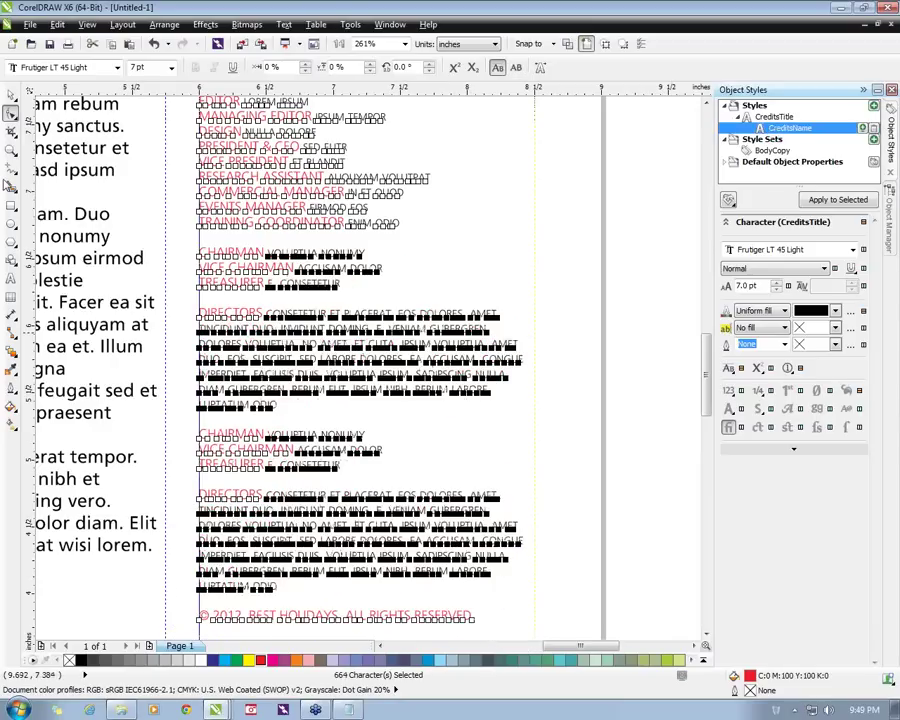
left_click(11, 95)
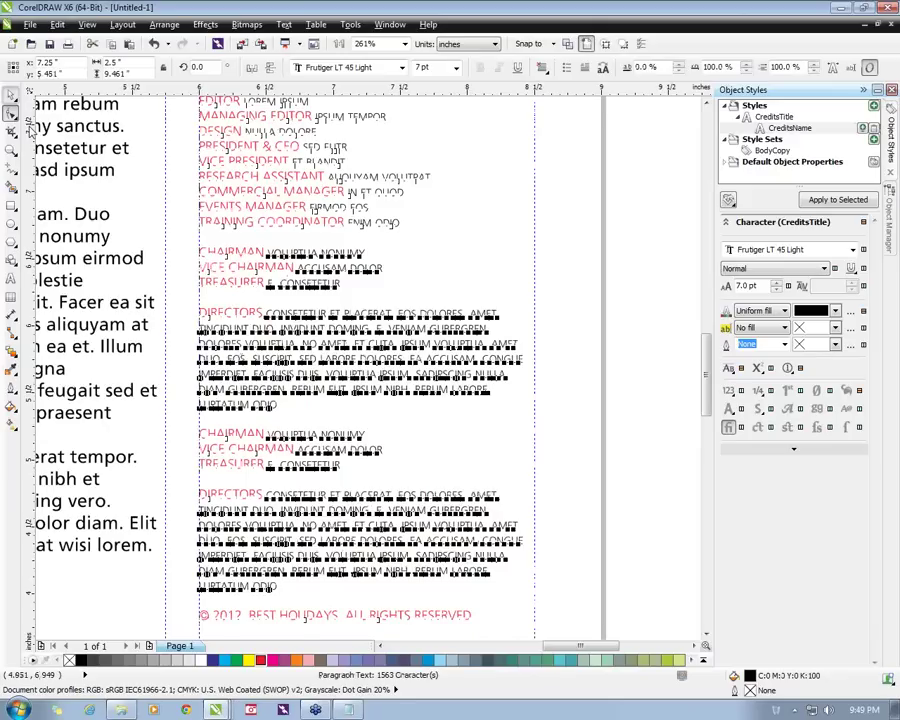
Zoom in on the credits column to check the restyled names.
key("Escape")
key("shift+F4")
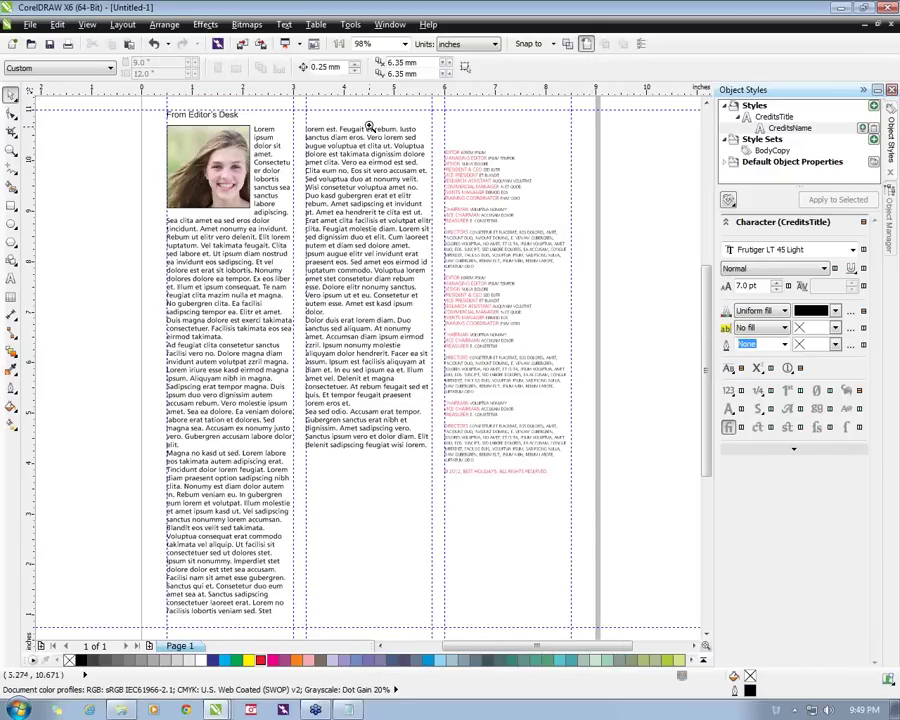
left_click_drag(369, 128, 628, 285)
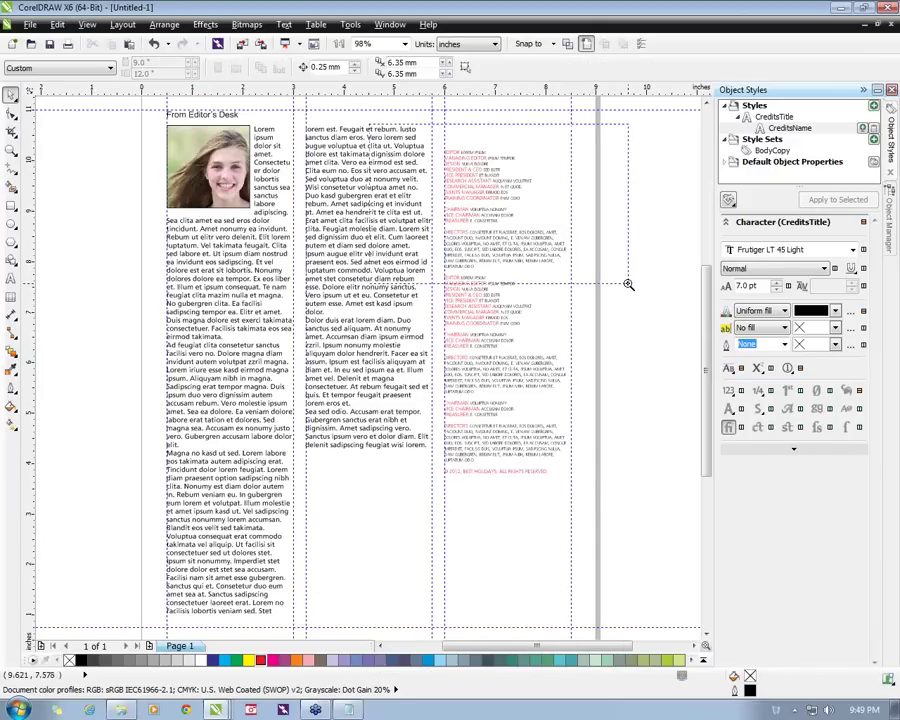
left_click_drag(628, 285, 628, 285)
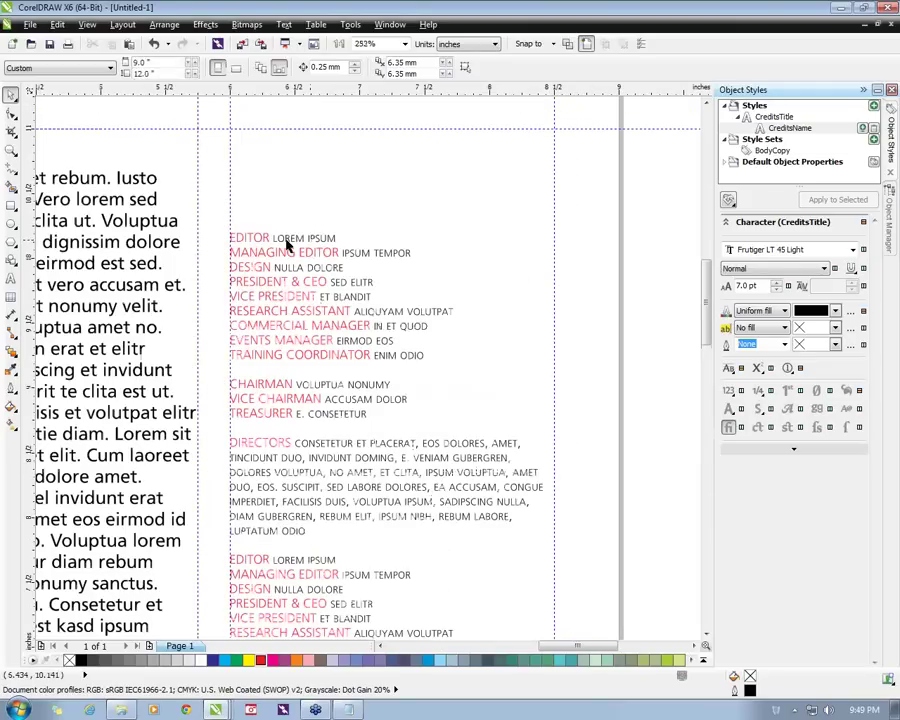
left_click(287, 243)
left_click(472, 248)
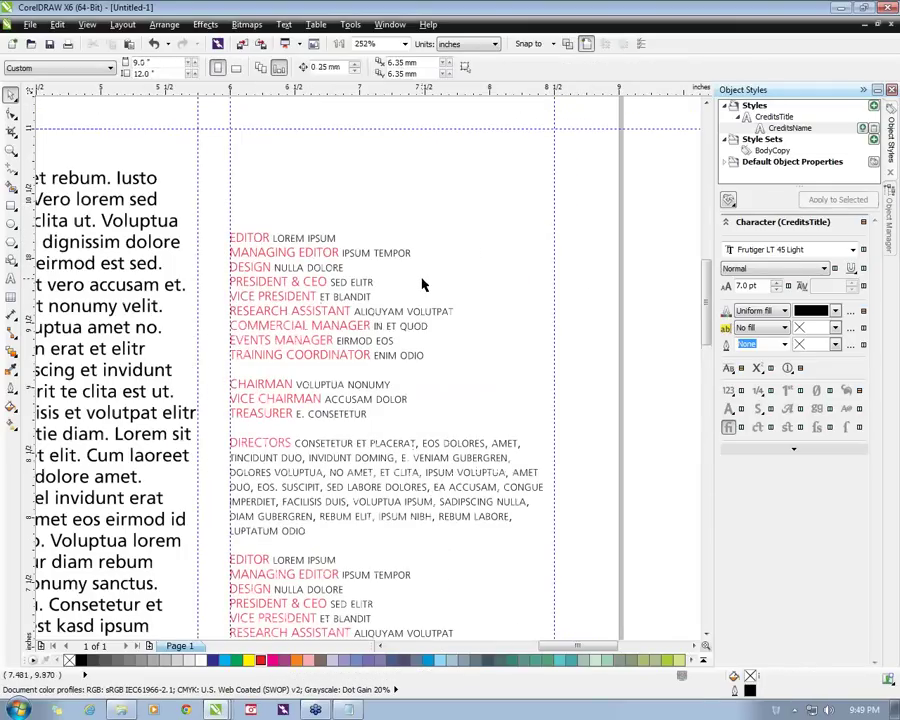
key("F3")
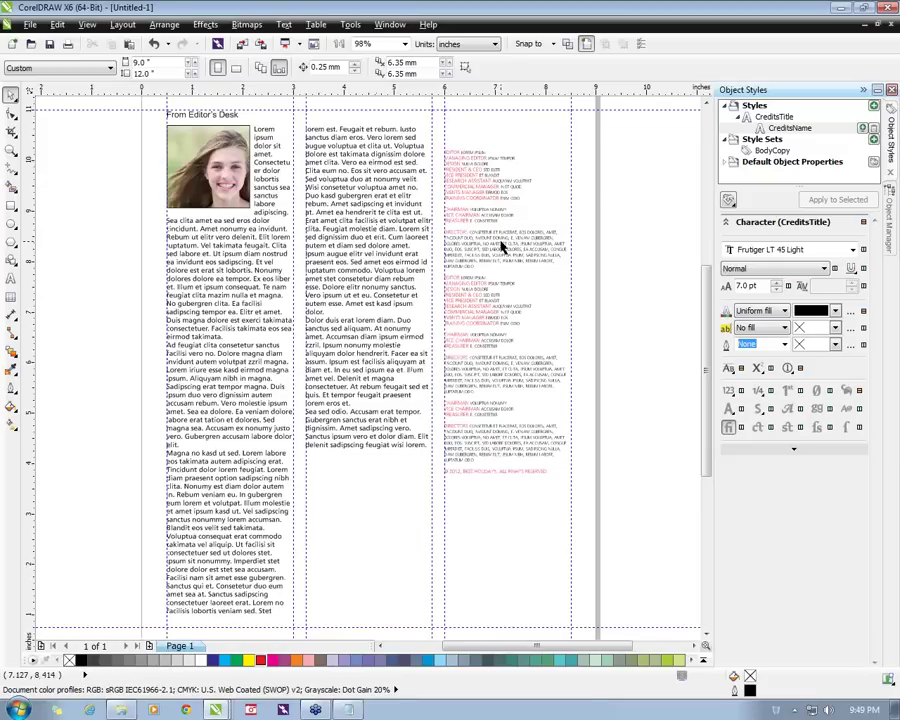
key("z")
left_click_drag(423, 137, 584, 287)
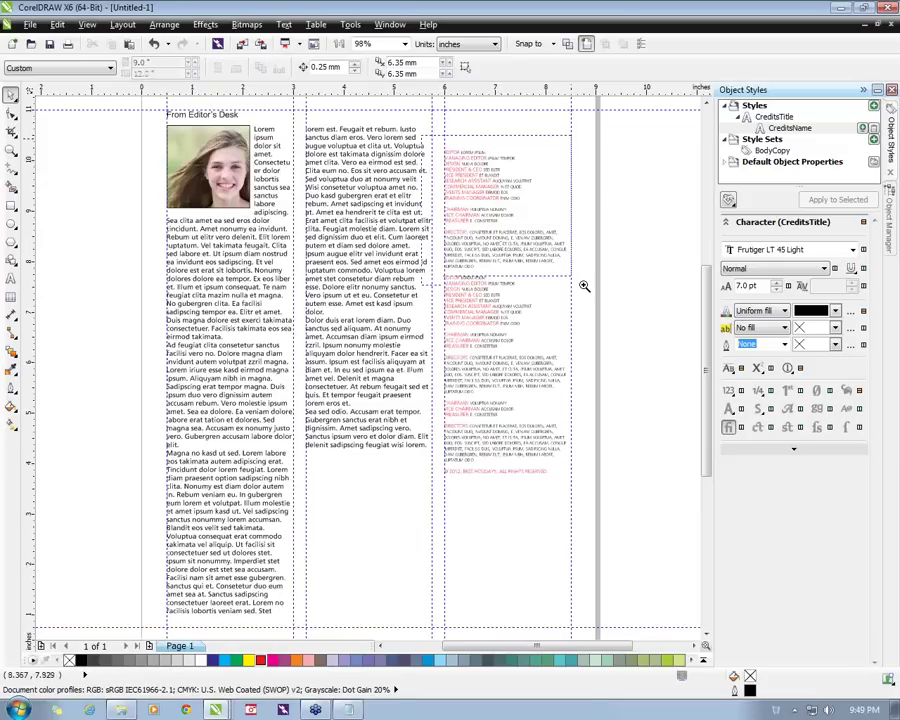
key("Escape")
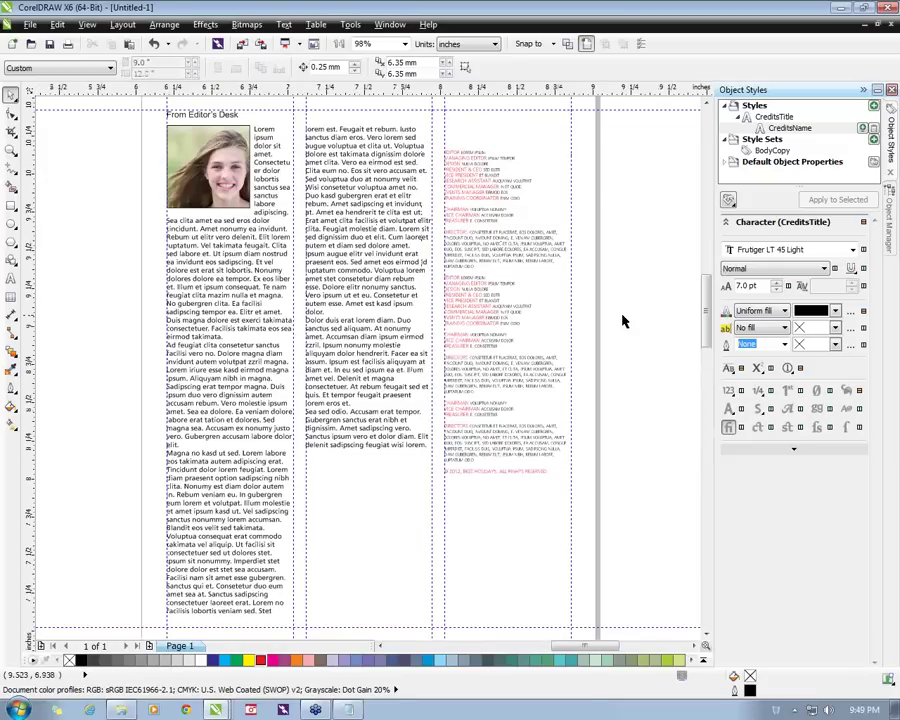
left_click(806, 129)
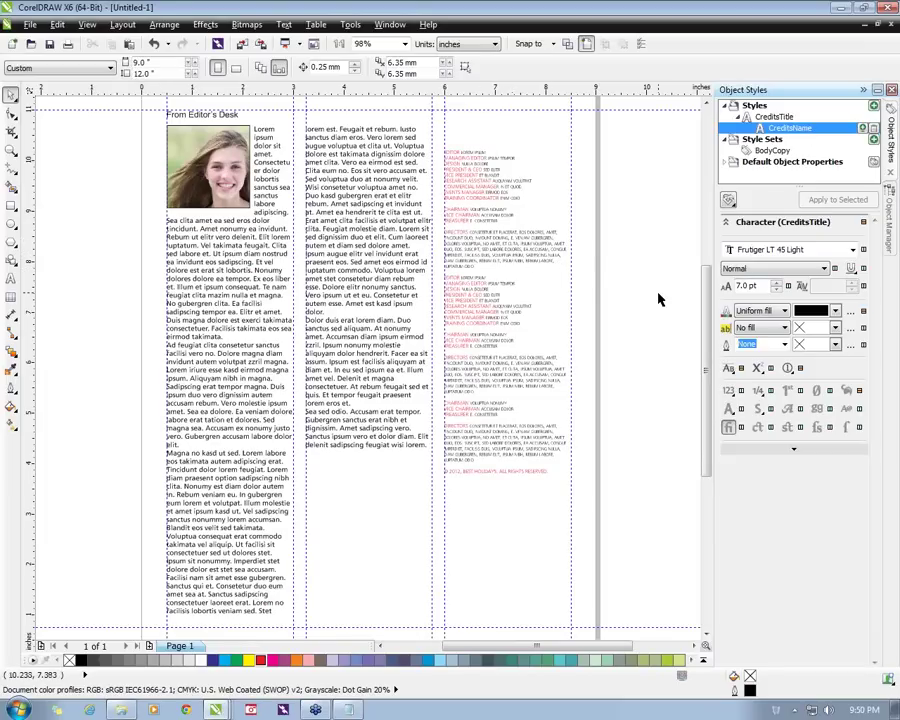
Set the CreditsTitle fill to CMYK C100 M70 Y0 K10 blue.
key("Return")
left_click(835, 311)
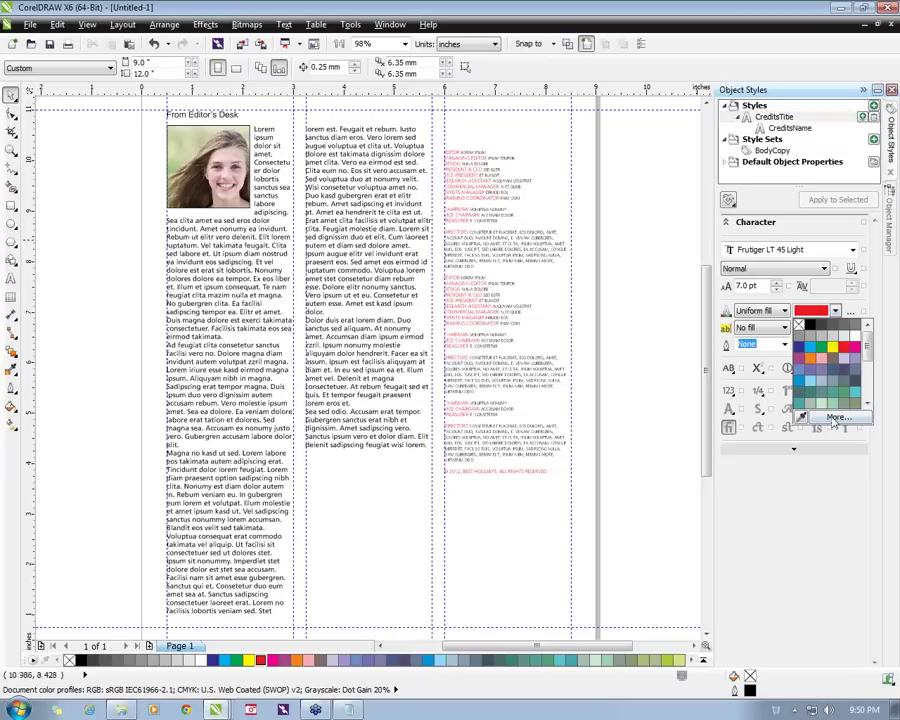
left_click(835, 418)
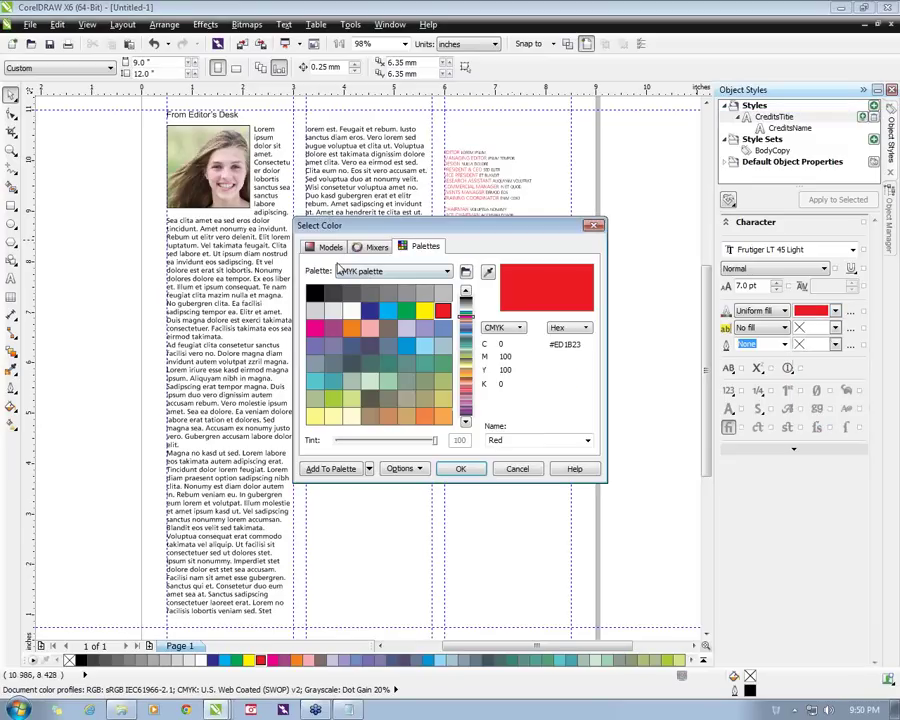
left_click(330, 246)
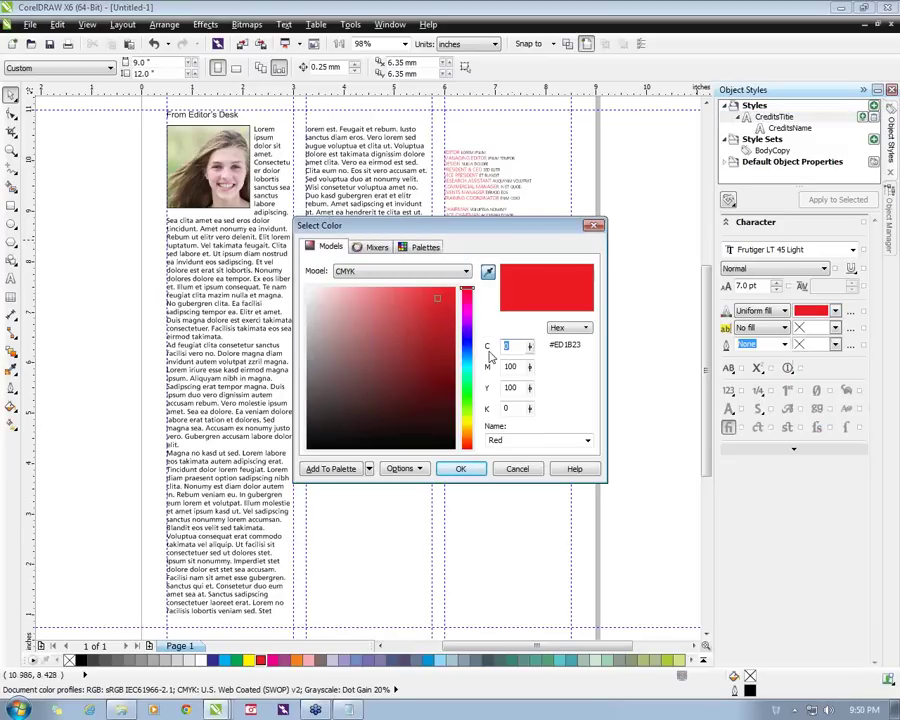
type("100")
key("Tab")
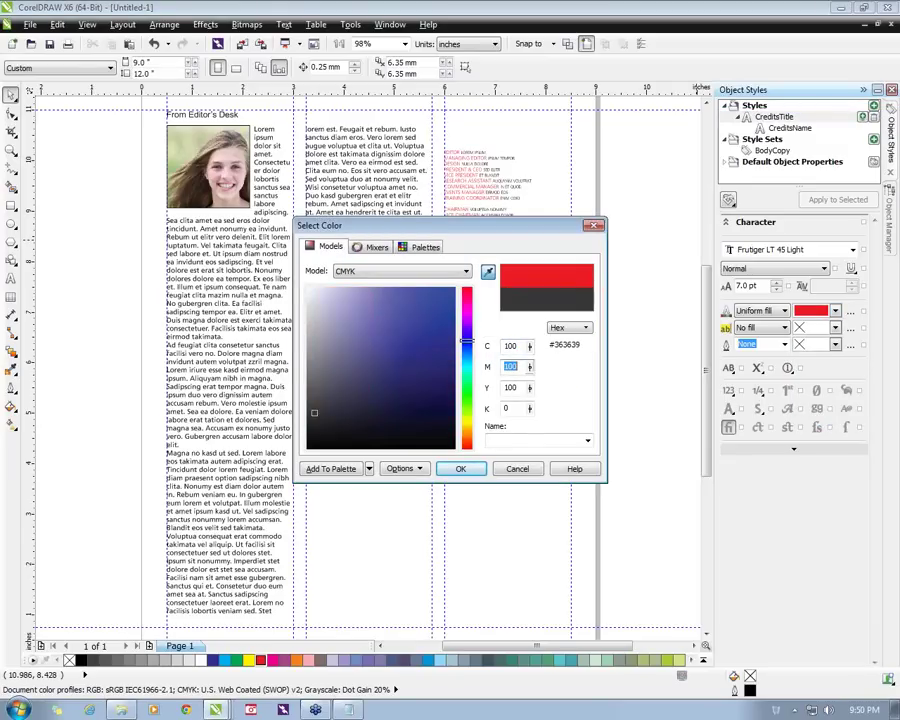
type("70")
key("Tab")
type("0")
key("Tab")
type("10")
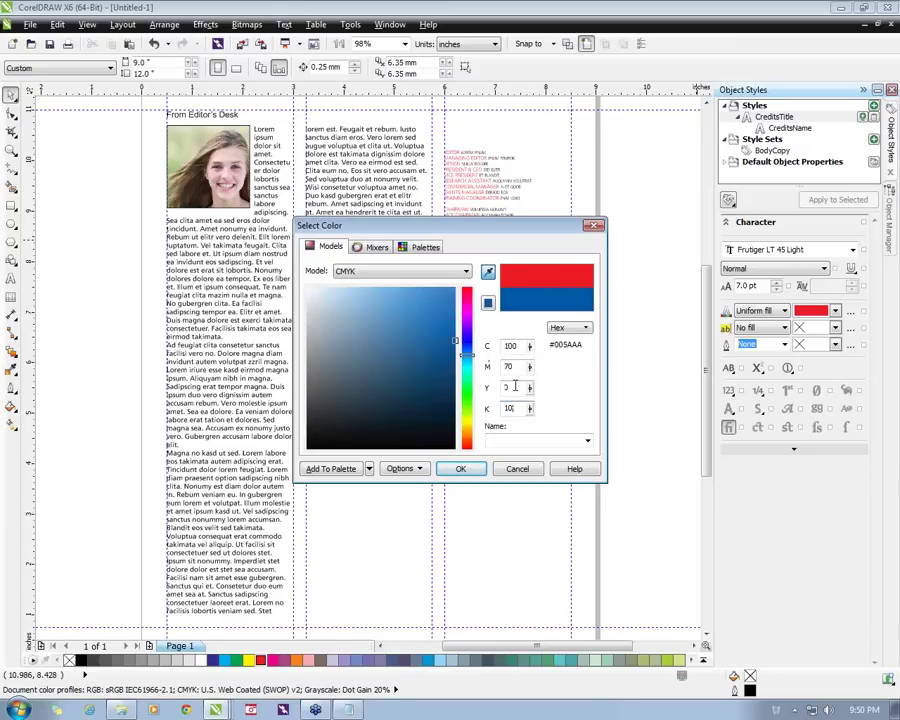
key("Tab")
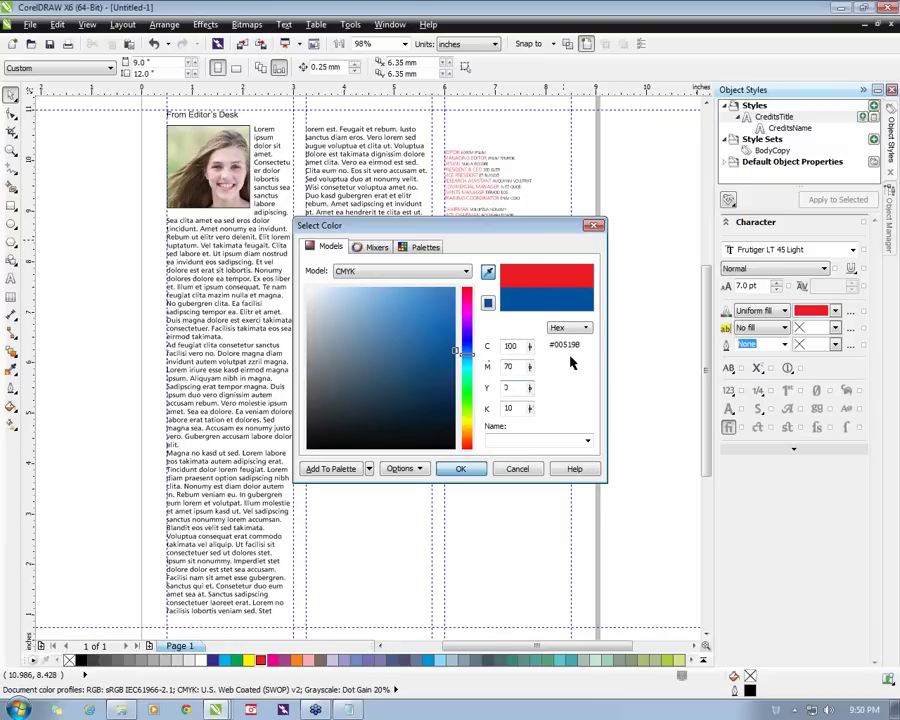
key("Return")
left_click(778, 118)
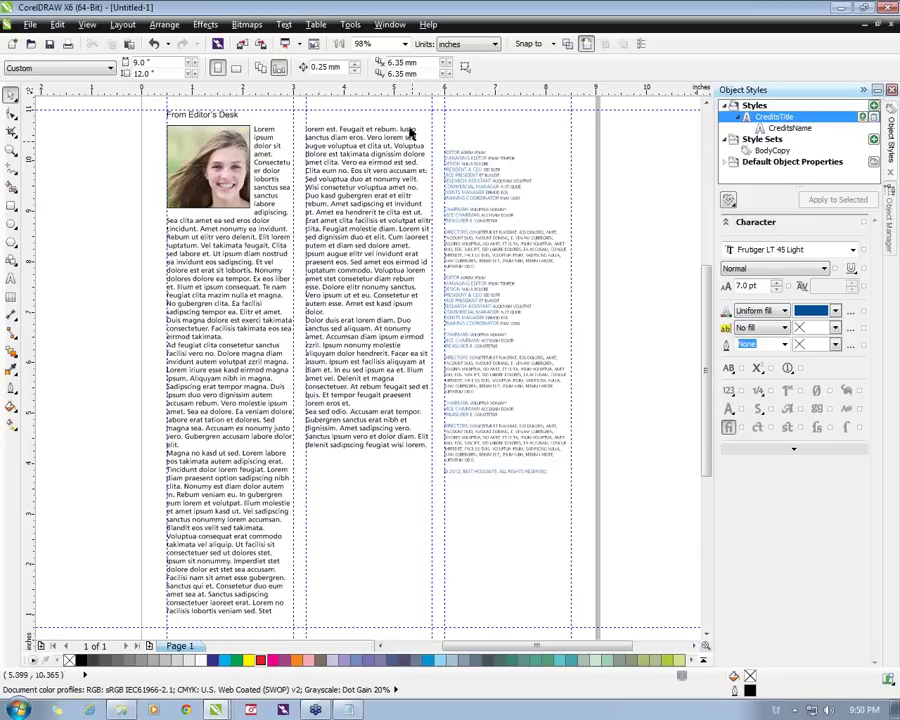
Select the 'From Editor's Desk' heading text frame.
left_click_drag(410, 133, 462, 160)
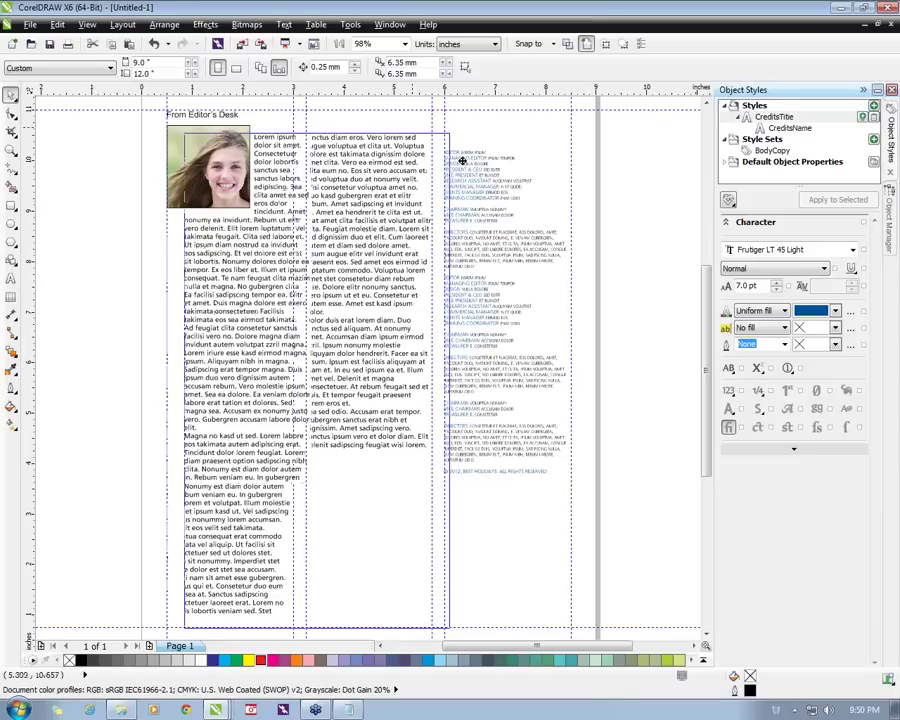
key("Escape")
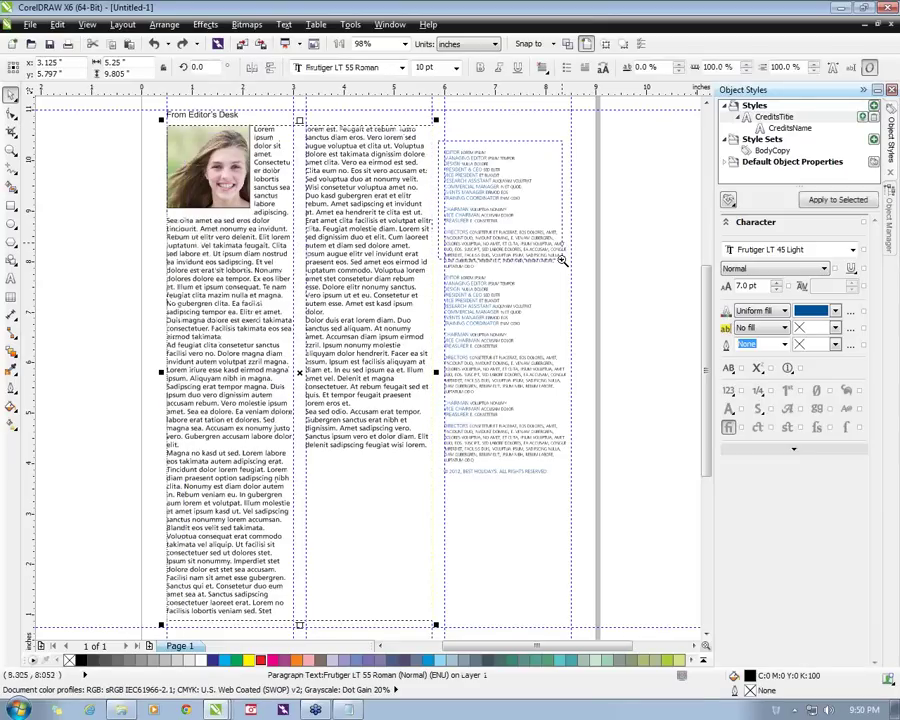
left_click_drag(562, 260, 440, 142)
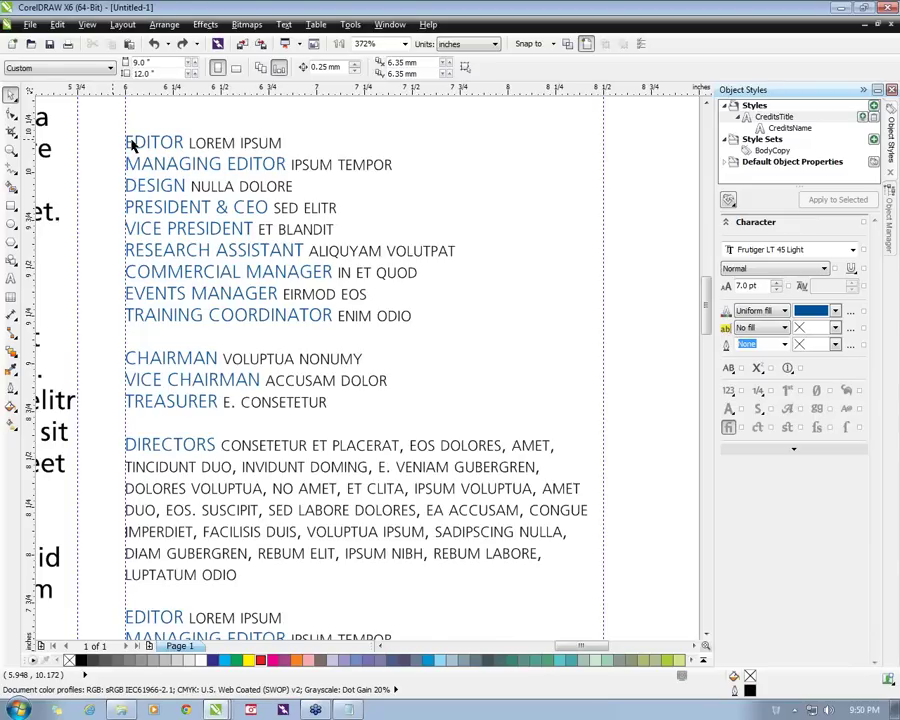
key("F3")
left_click(493, 222)
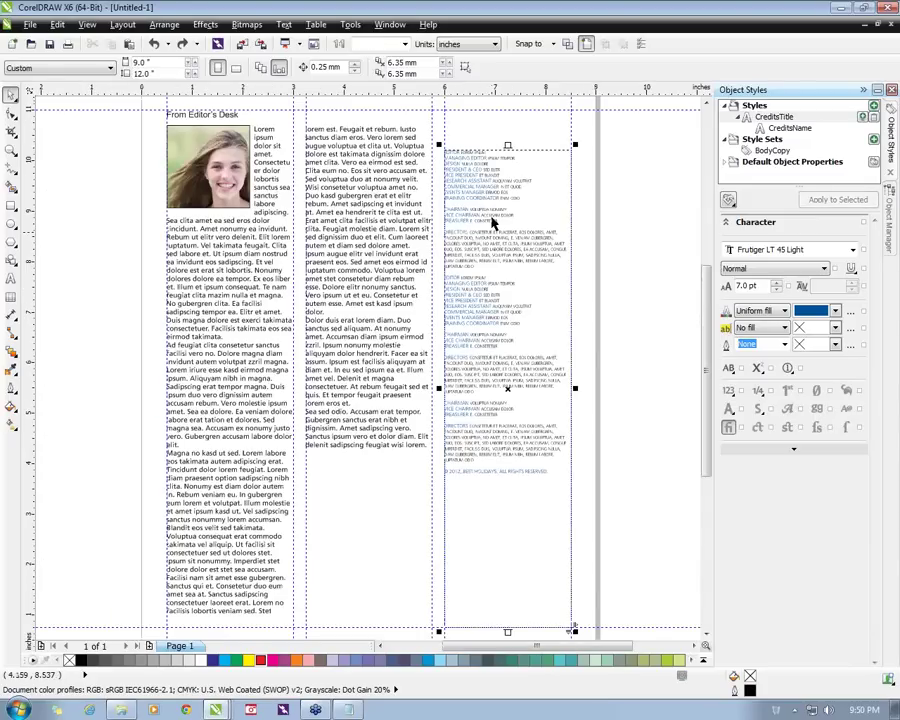
left_click(645, 216)
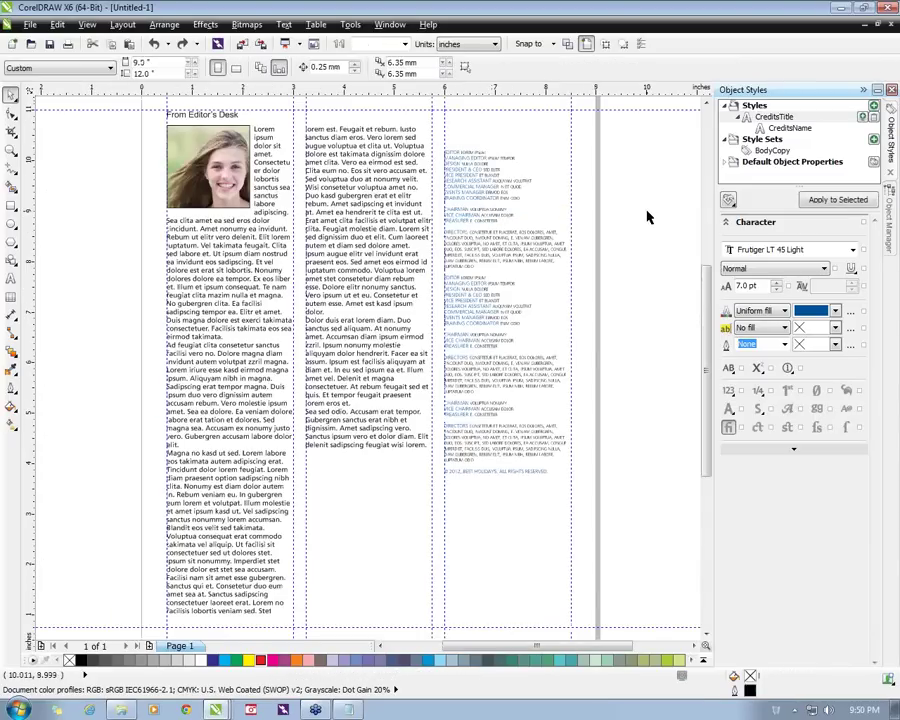
left_click(455, 218)
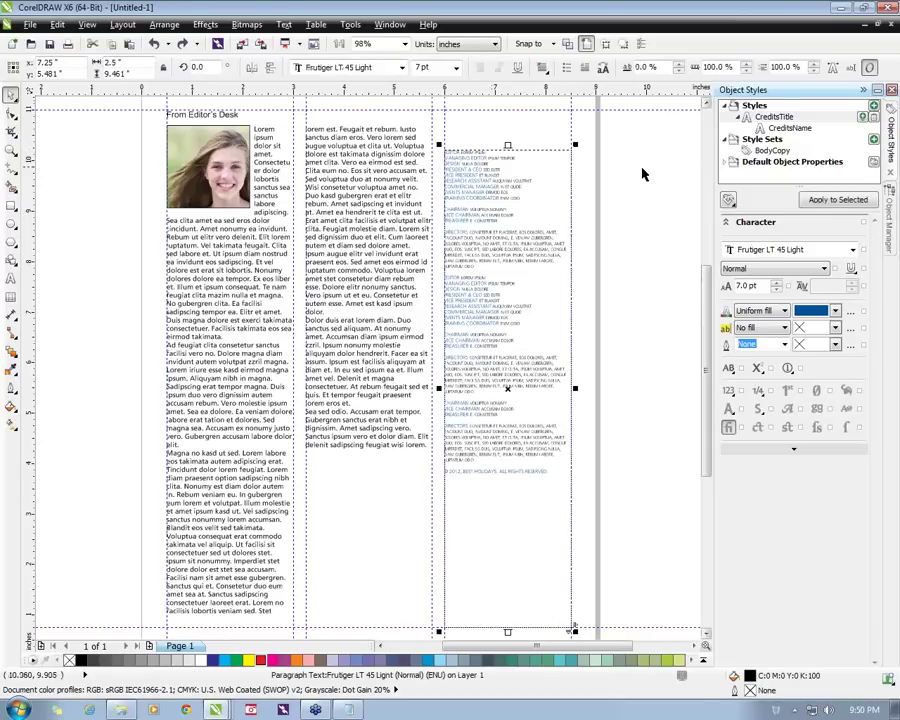
left_click(110, 197)
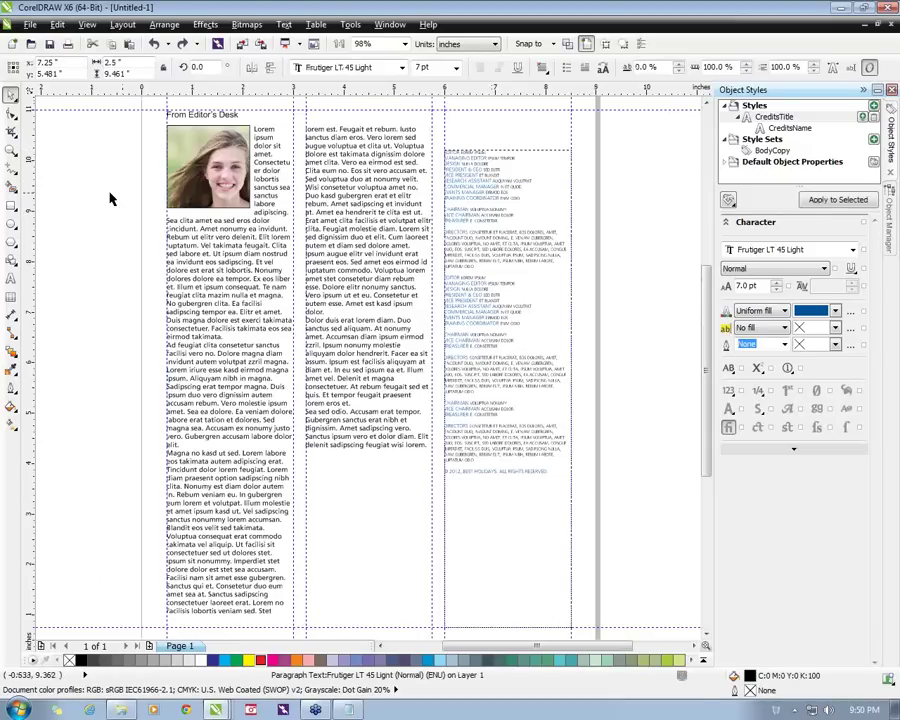
left_click(200, 115)
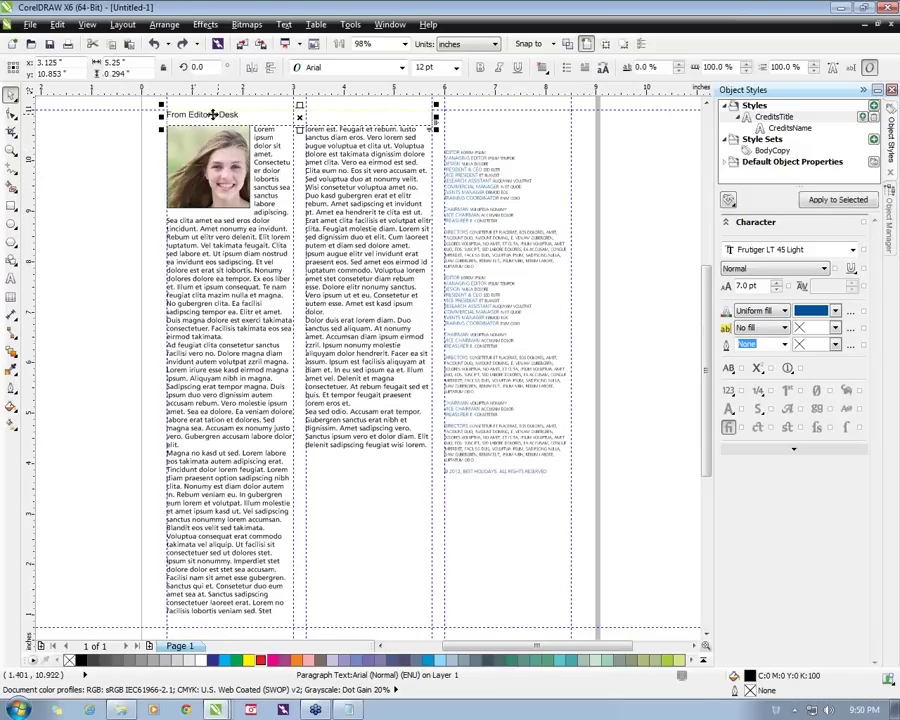
Add a new character style to Styles and name it Editor's Desk.
left_click(755, 105)
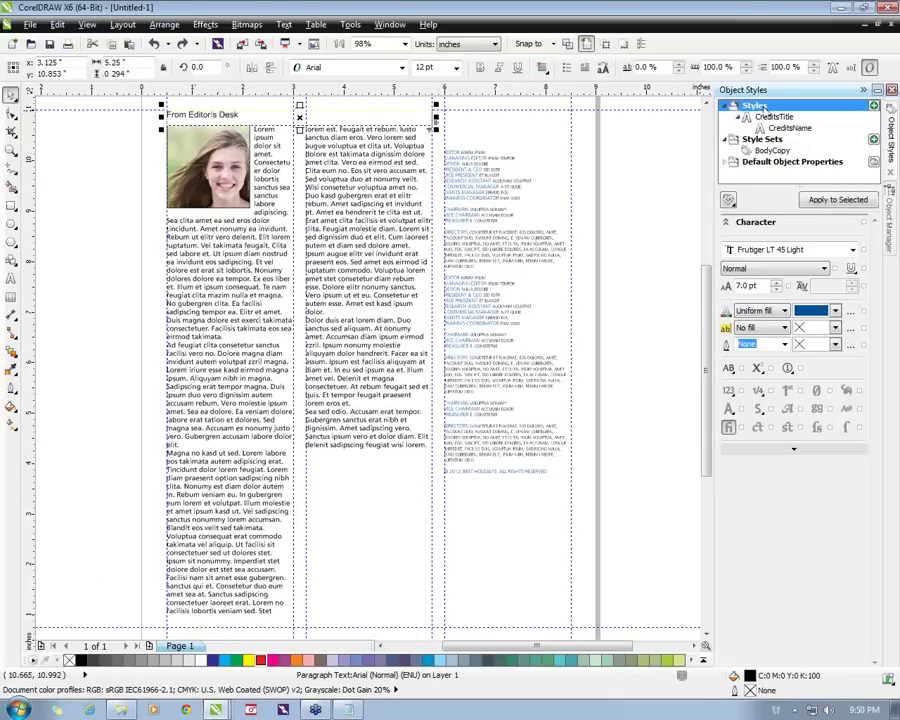
left_click(873, 106)
left_click(772, 118)
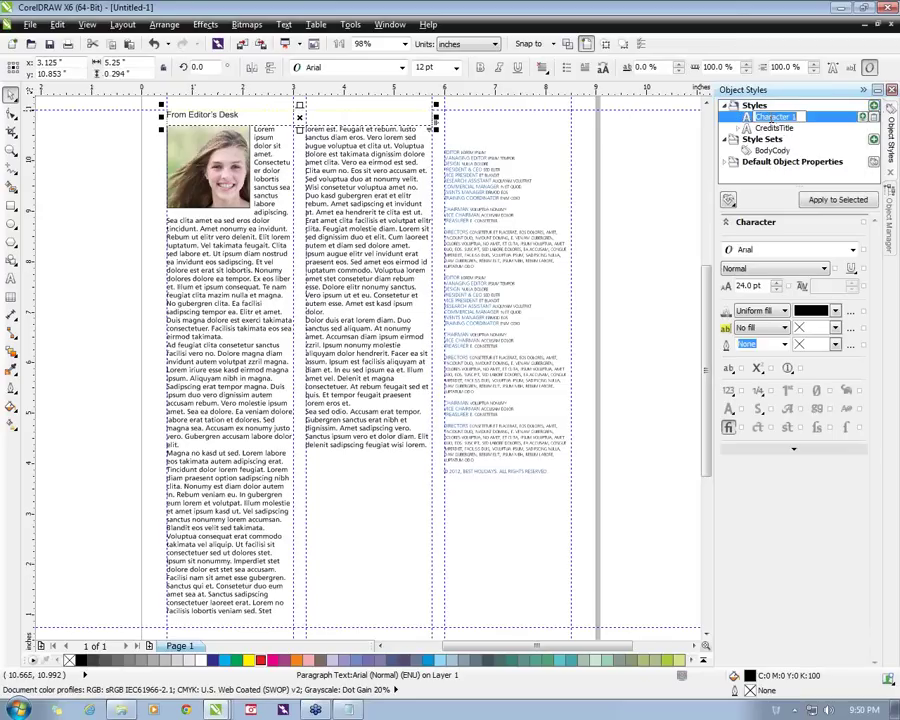
type("Editor's Desk")
key("Return")
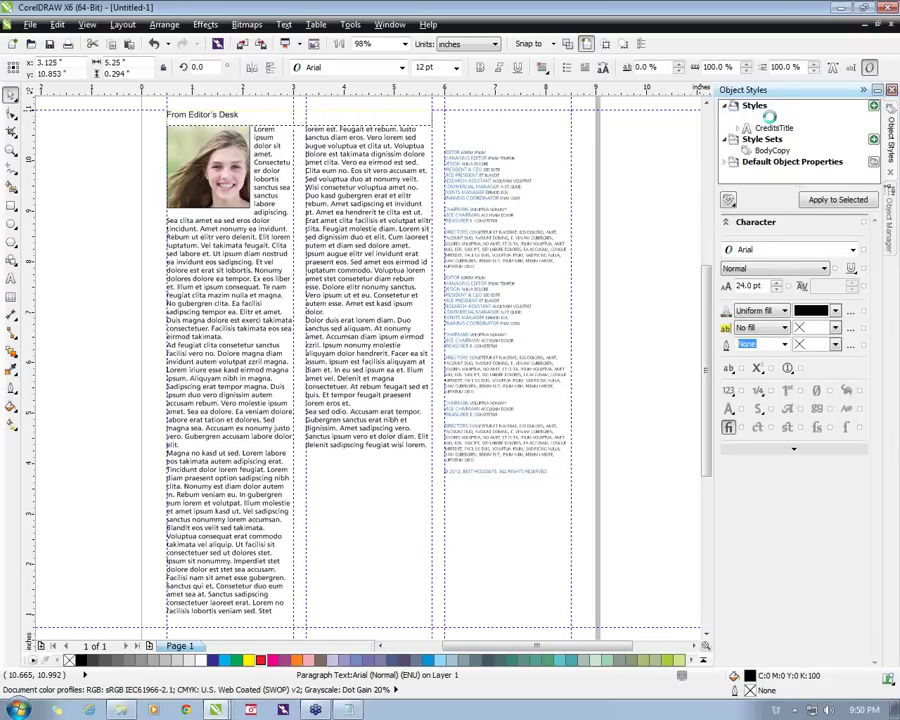
left_click(772, 117)
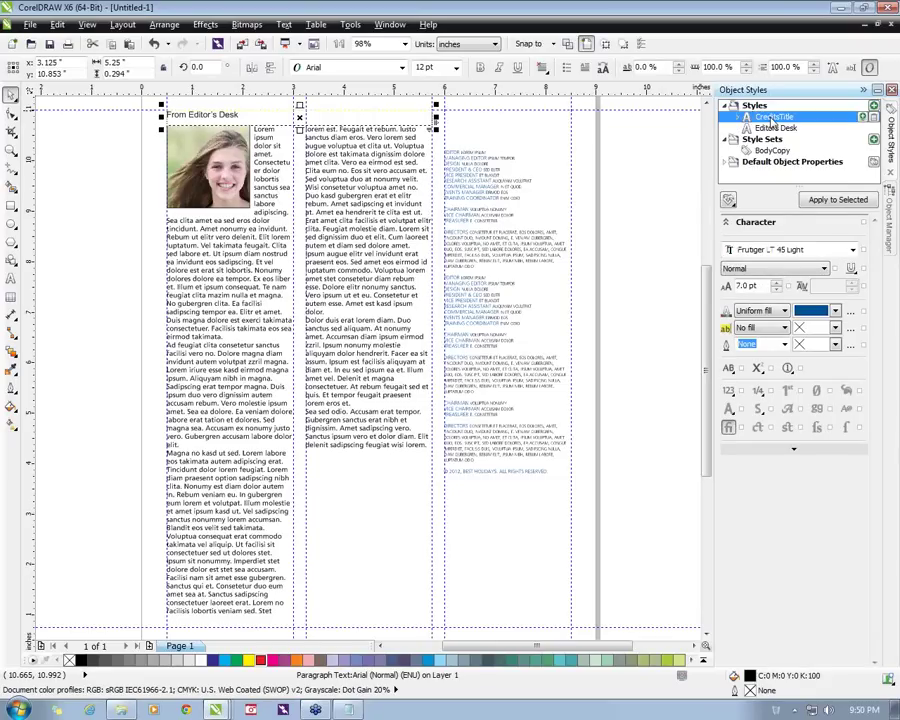
Set the CreditsTitle font size to 11 pt.
double_click(748, 286)
type("10")
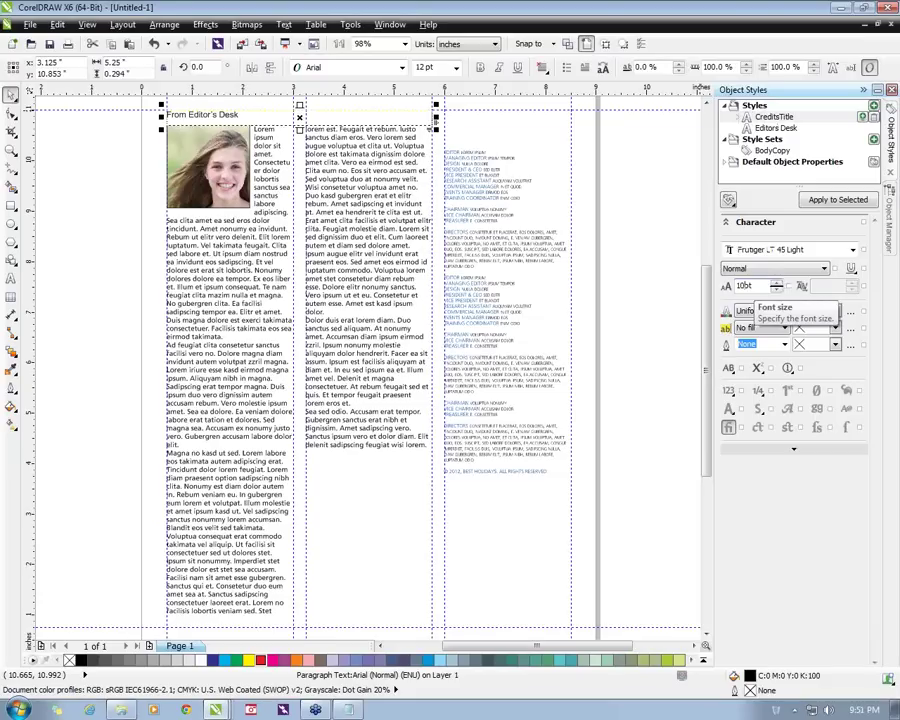
key("BackSpace")
type("11")
key("Return")
key("Return")
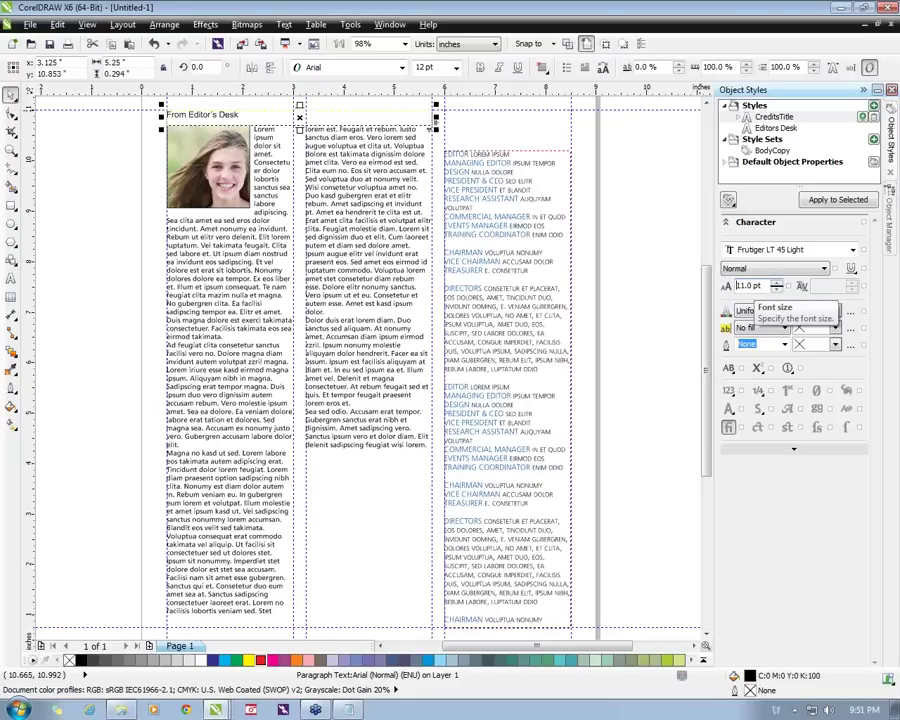
key("ctrl+i")
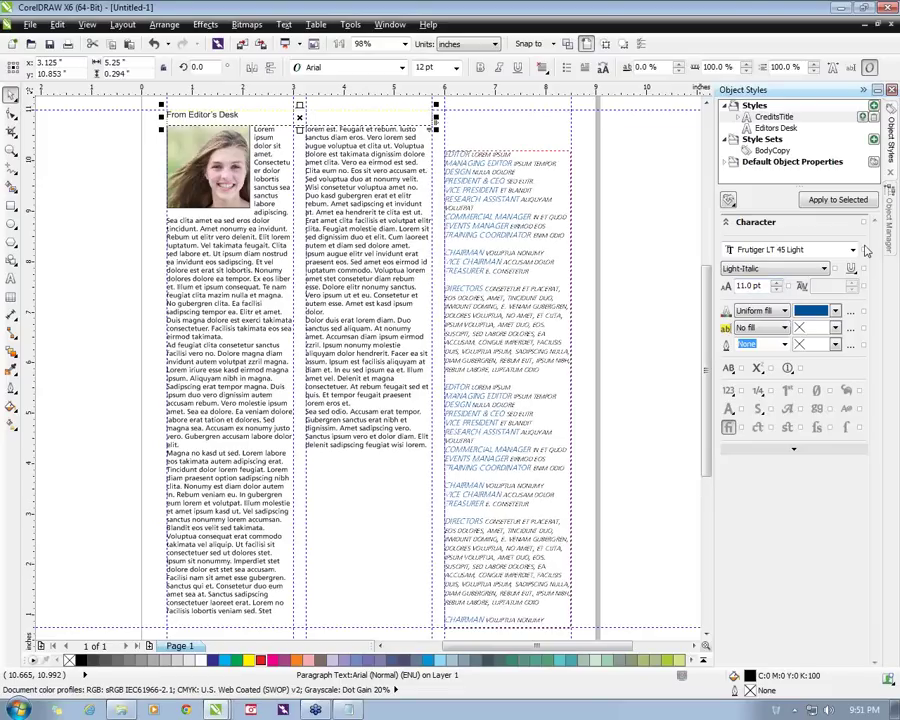
Change CreditsTitle to Frutiger LT 55 Roman Bold with a red fill.
left_click(853, 250)
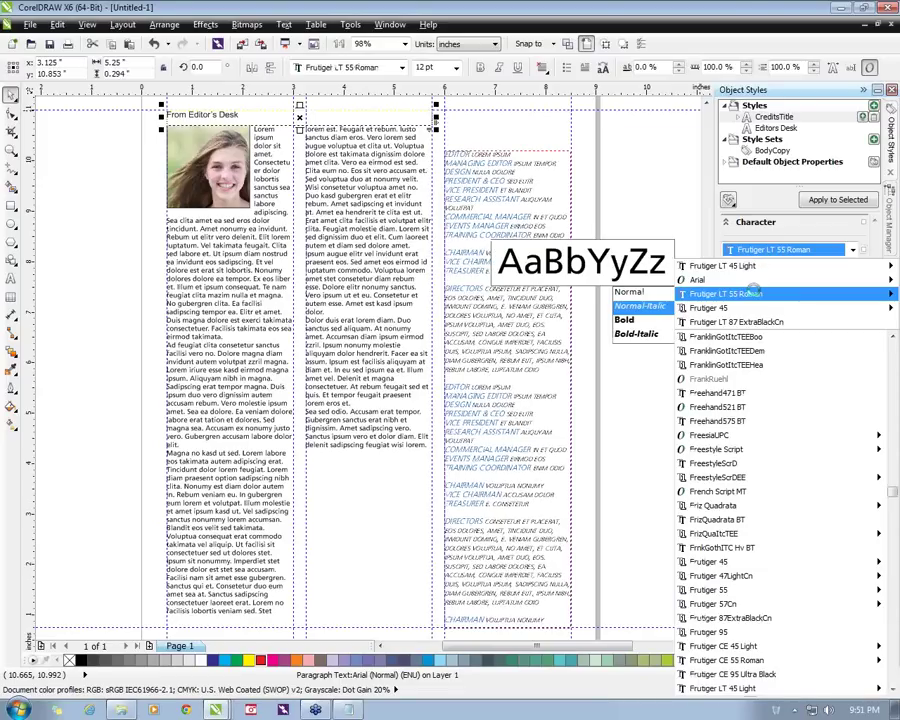
left_click(752, 292)
left_click(775, 268)
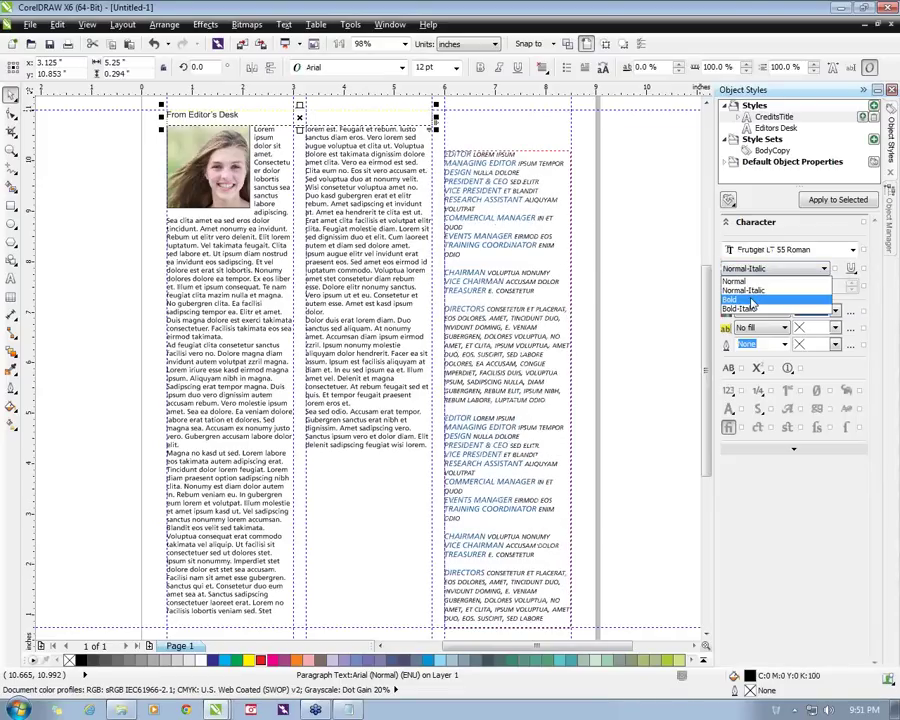
left_click(752, 300)
left_click(835, 310)
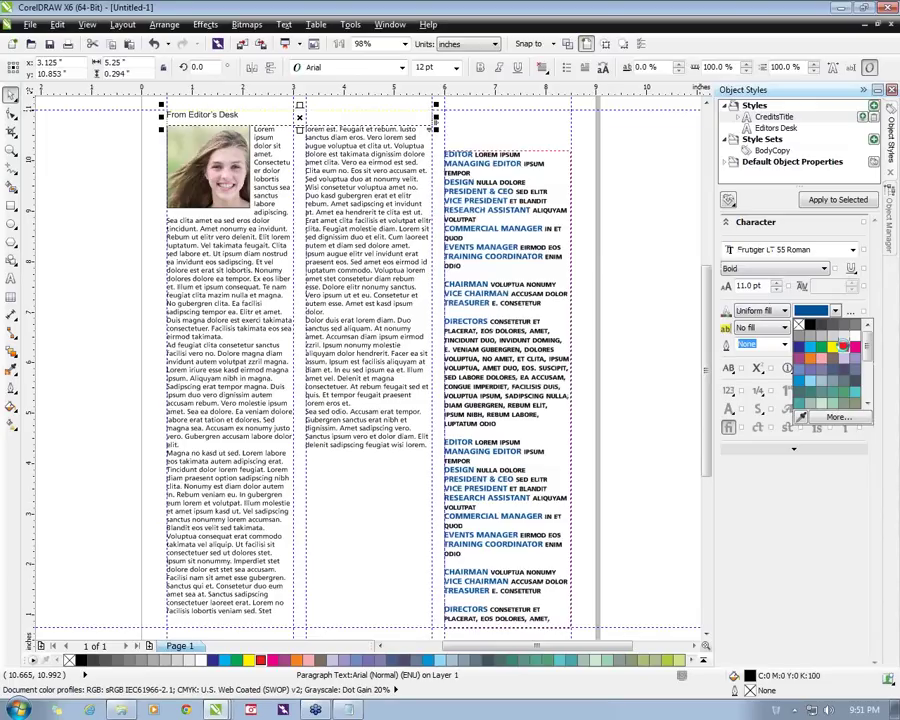
left_click(843, 346)
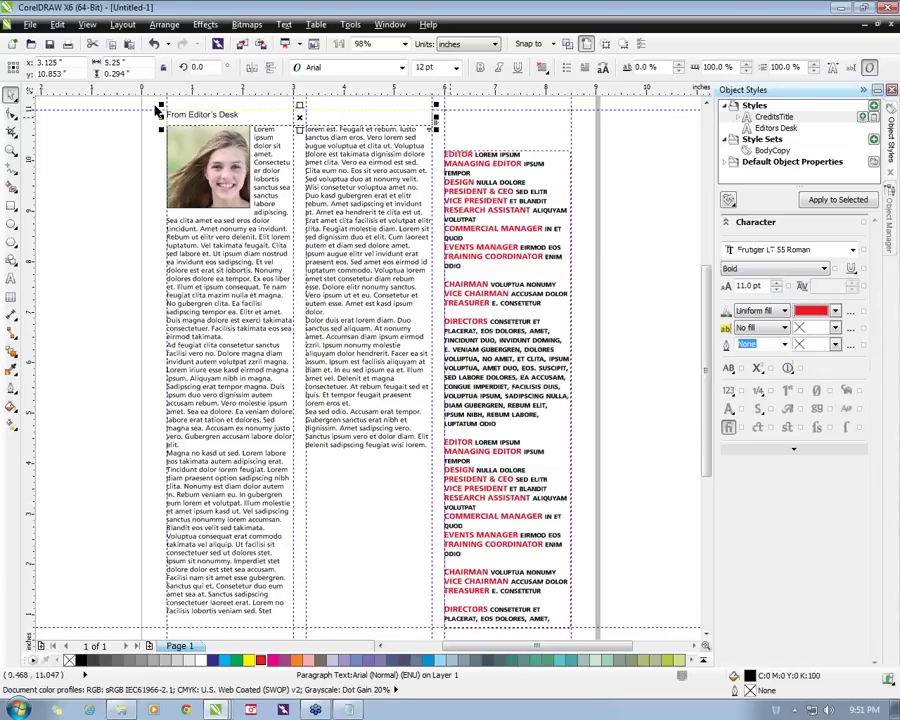
left_click(669, 160)
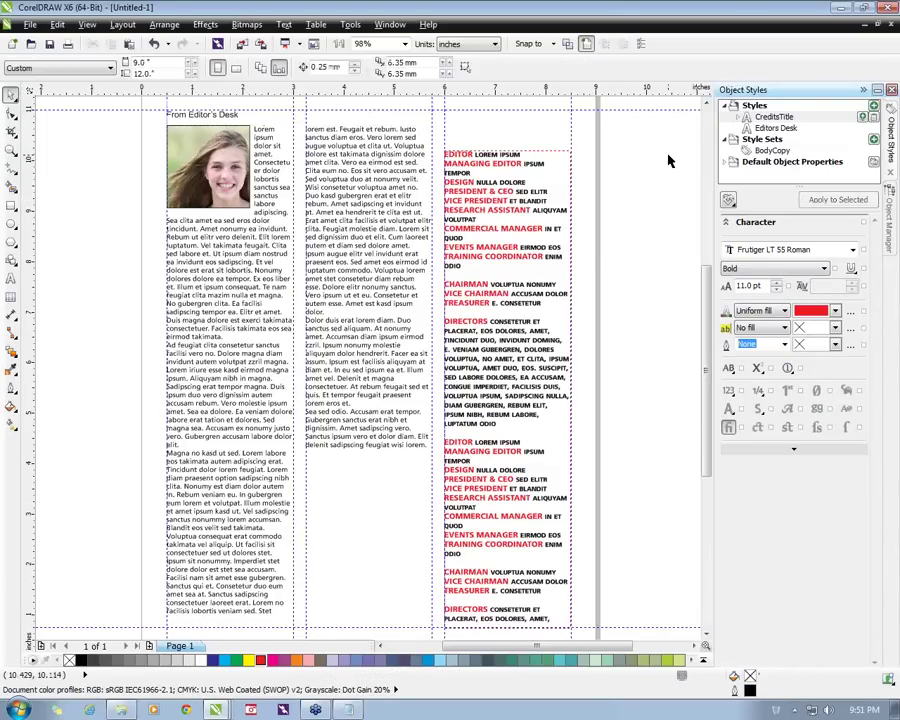
Undo the five CreditsTitle style changes and the rename back to Character 1.
left_click(57, 24)
left_click(66, 40)
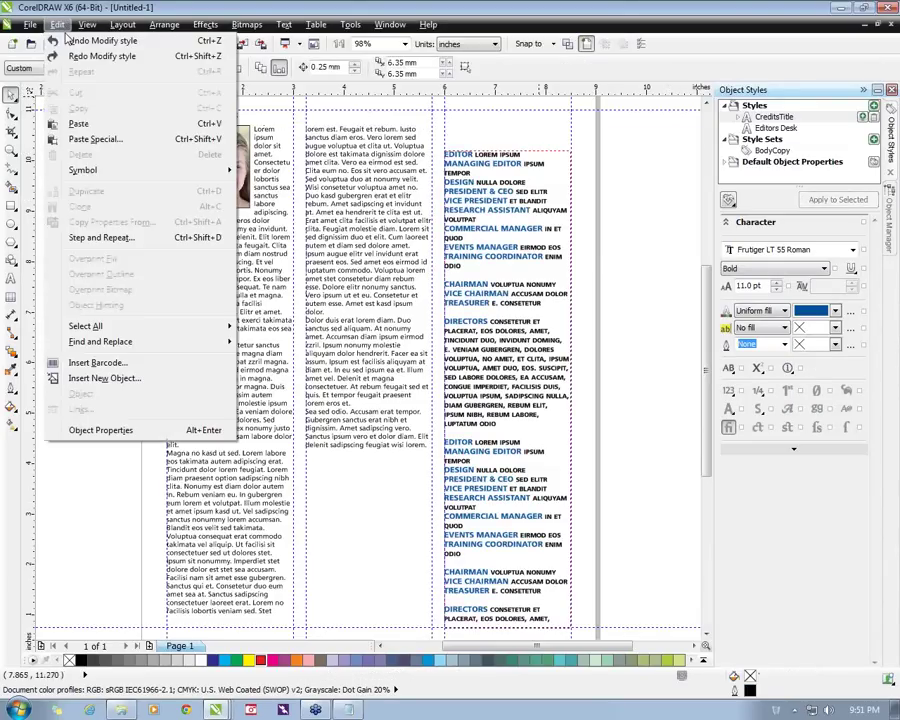
left_click(66, 40)
left_click(57, 24)
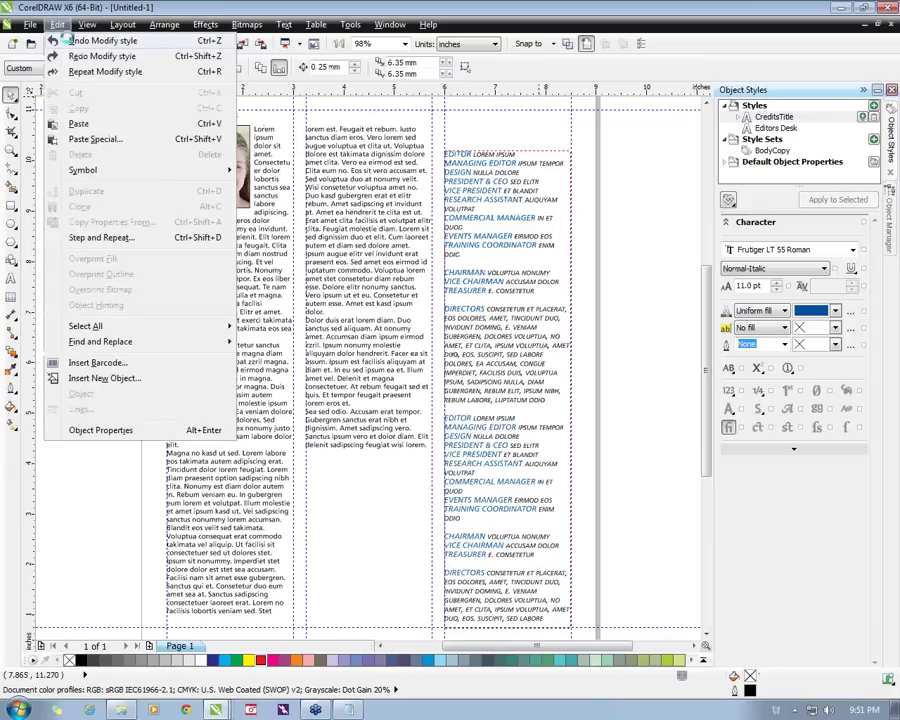
left_click(66, 40)
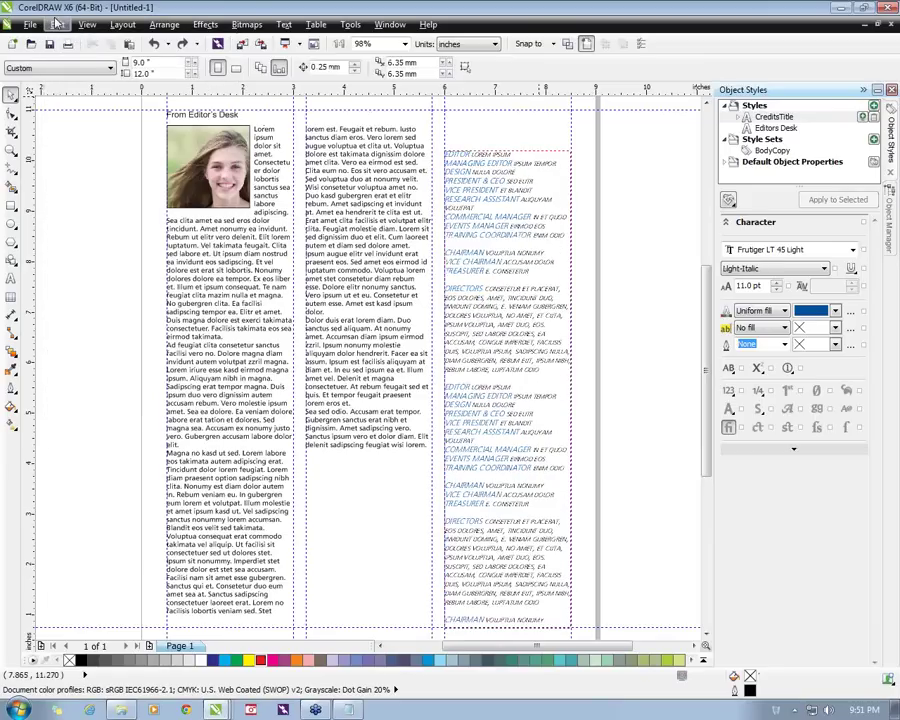
left_click(57, 24)
left_click(66, 40)
left_click(57, 24)
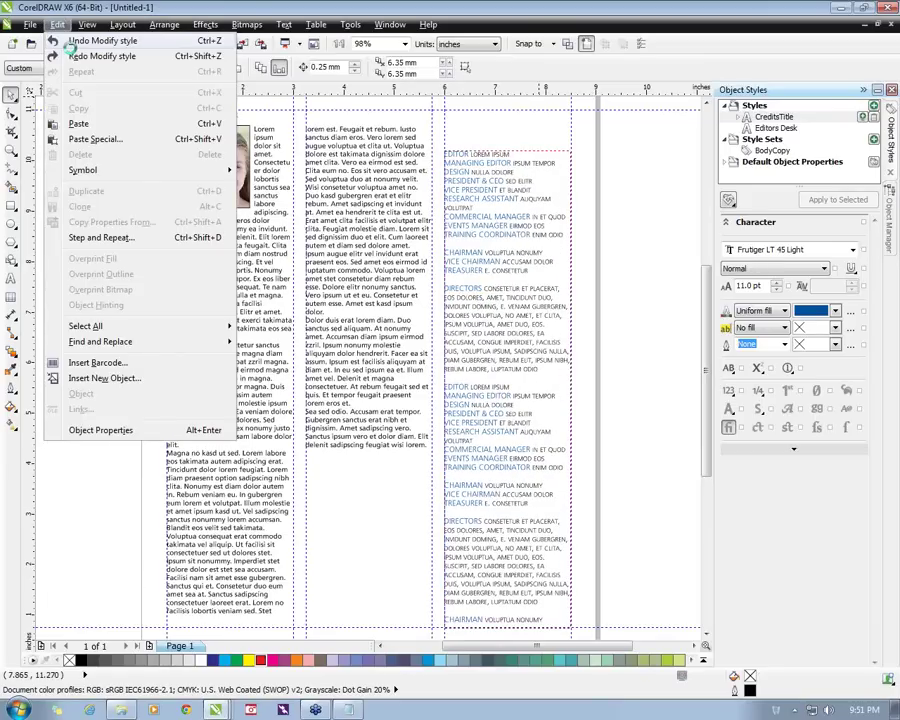
left_click(68, 41)
left_click(57, 24)
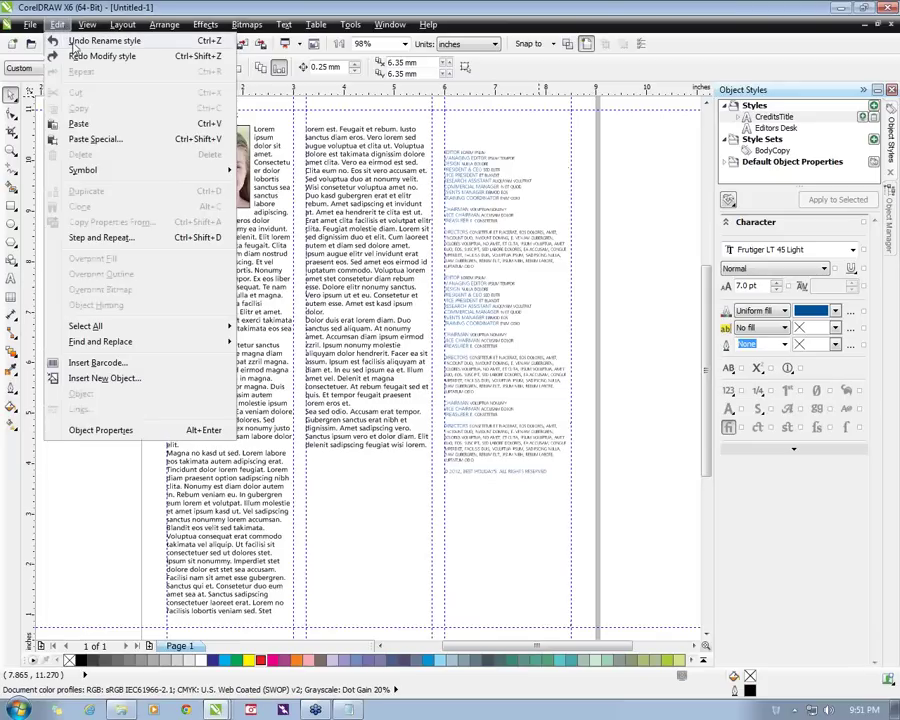
left_click(68, 39)
double_click(776, 117)
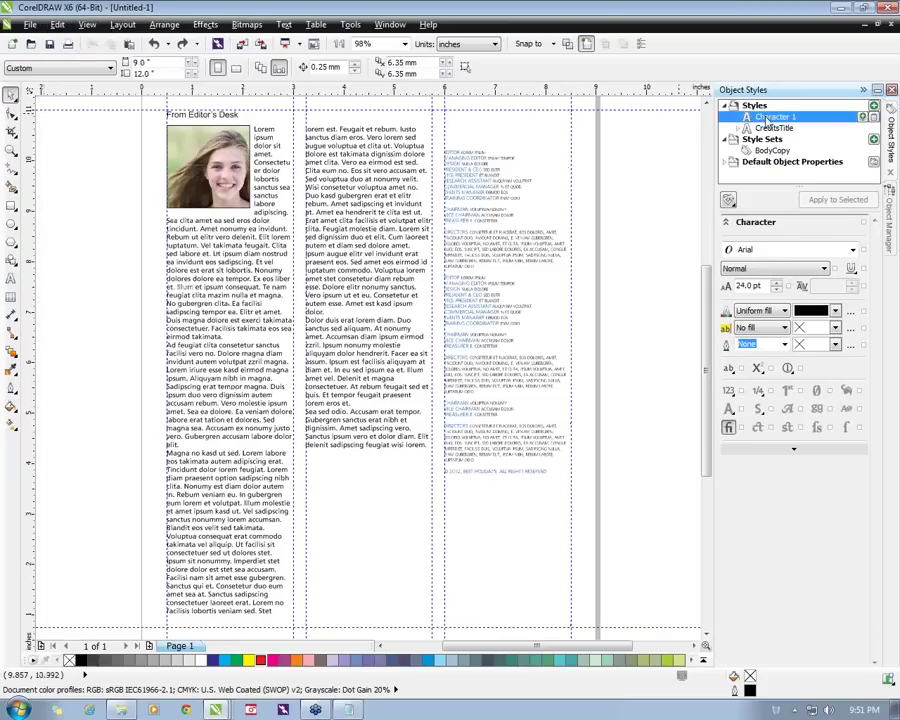
Rename the style to Editor, add another character style, then delete the Editor style.
type("Editor")
key("Return")
left_click(771, 117)
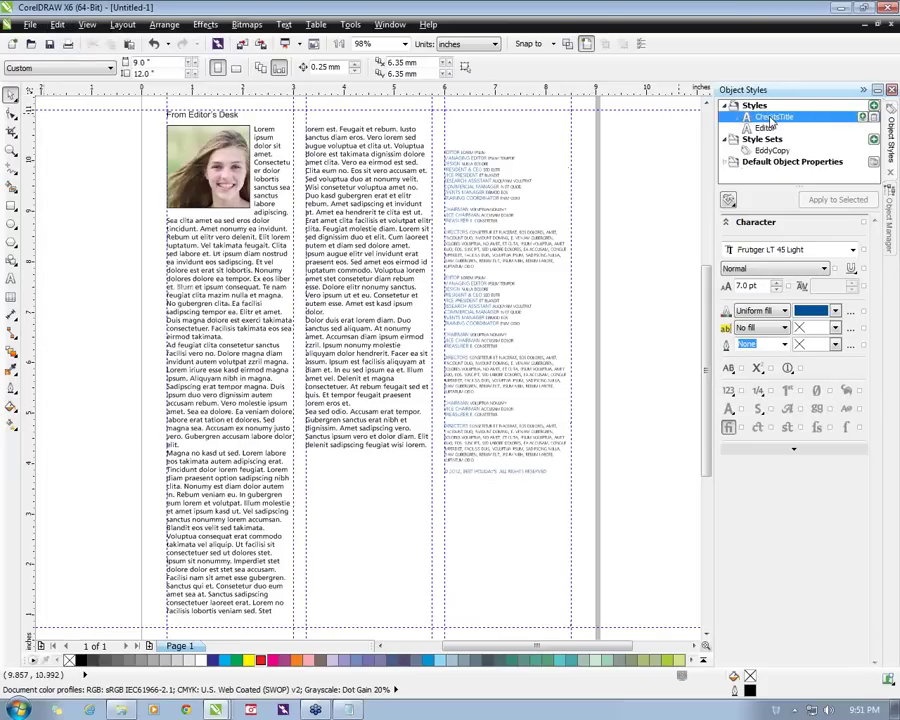
left_click(765, 107)
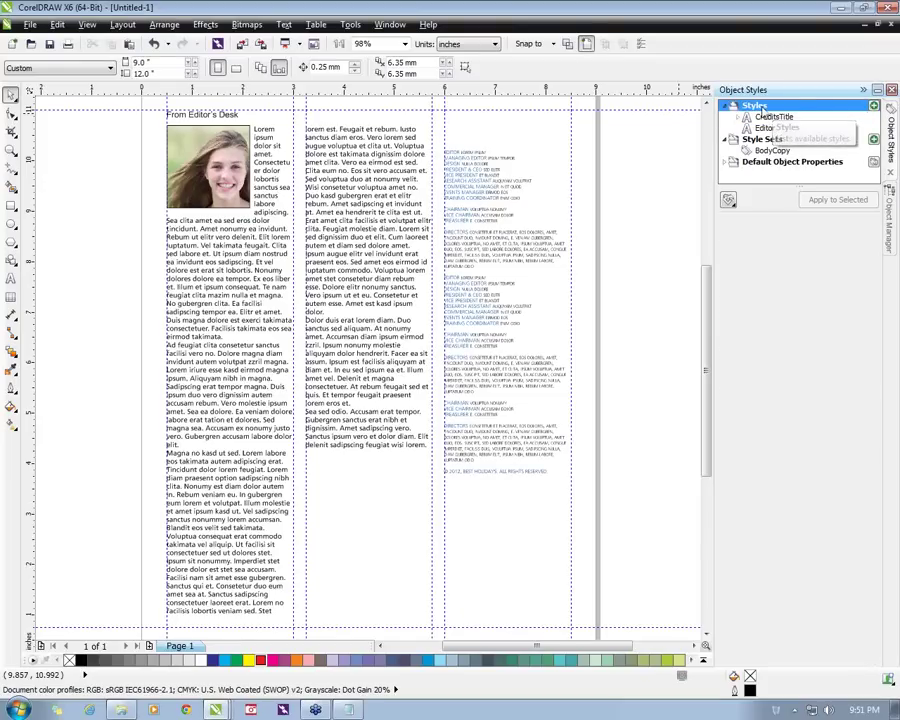
right_click(764, 108)
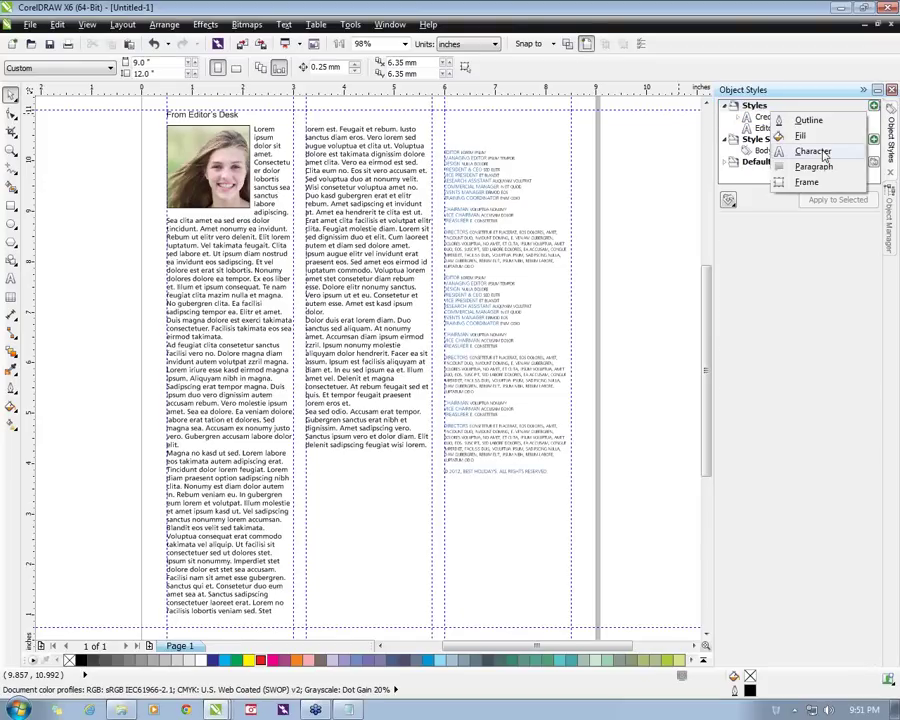
left_click(778, 150)
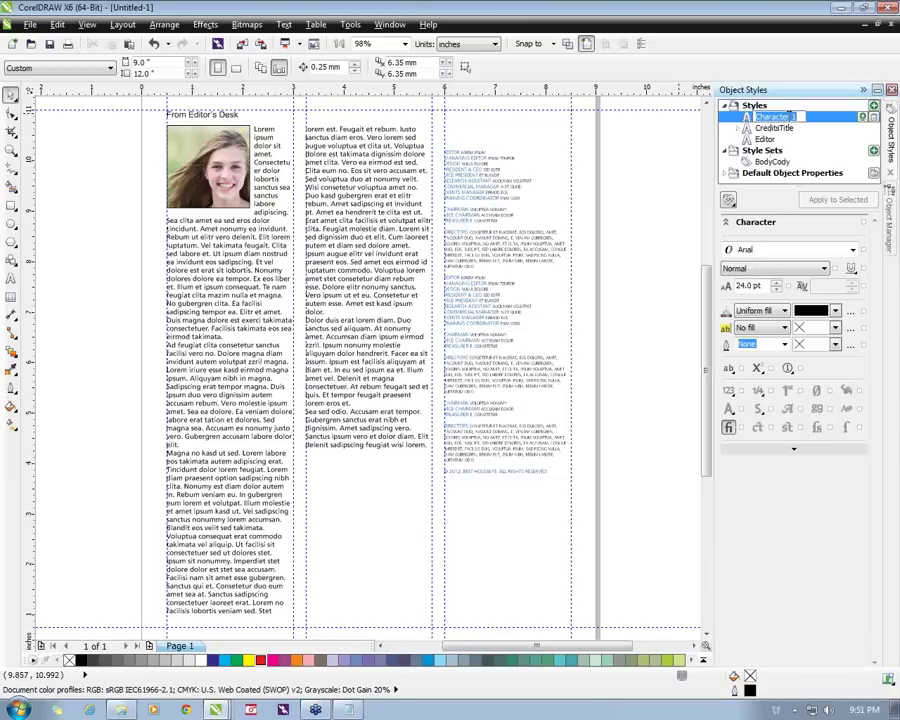
type("Edit")
key("Escape")
left_click(770, 139)
key("Delete")
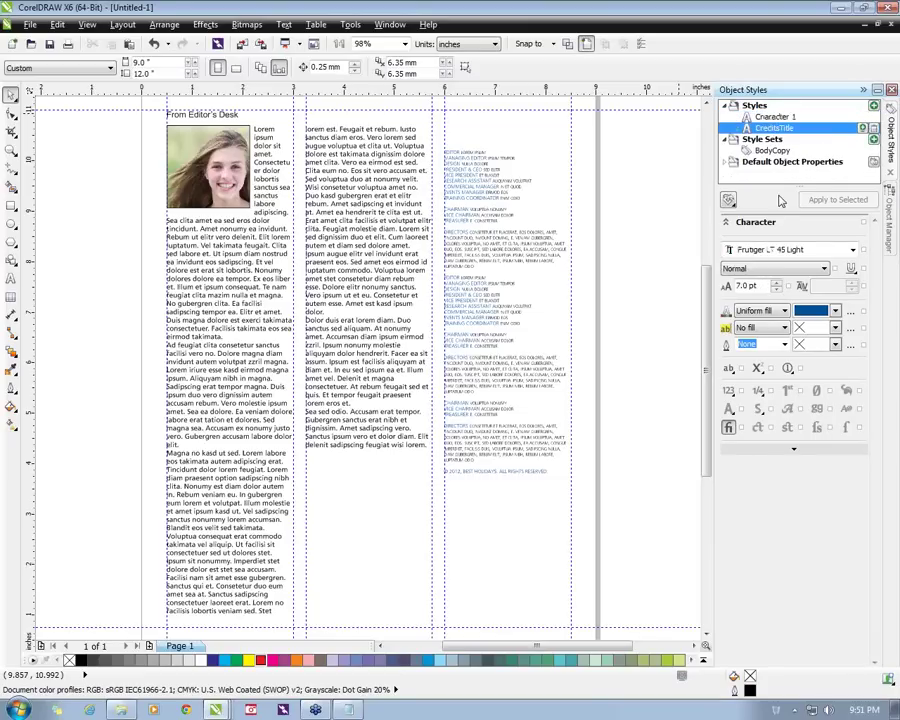
Delete the Character 1 style and add a new character style named Editors Desk.
left_click(775, 118)
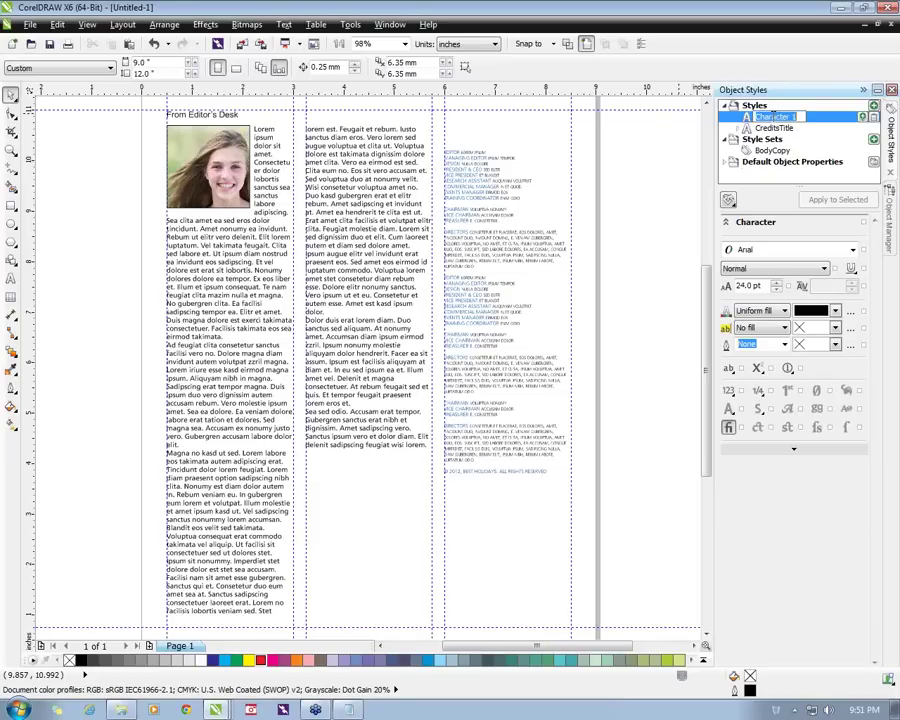
type("Editor")
key("Escape")
key("Delete")
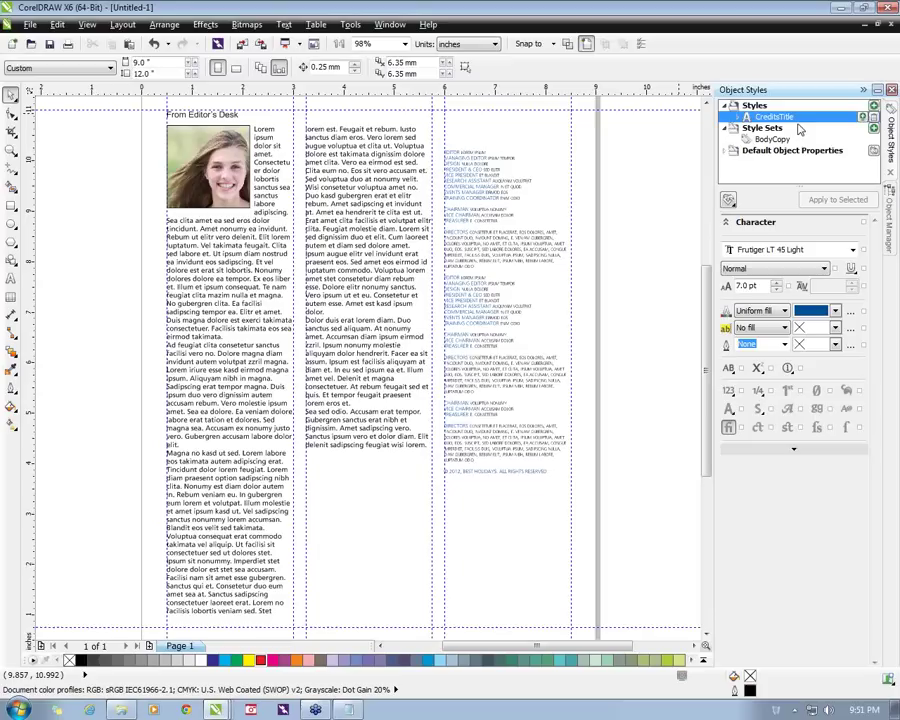
left_click(737, 117)
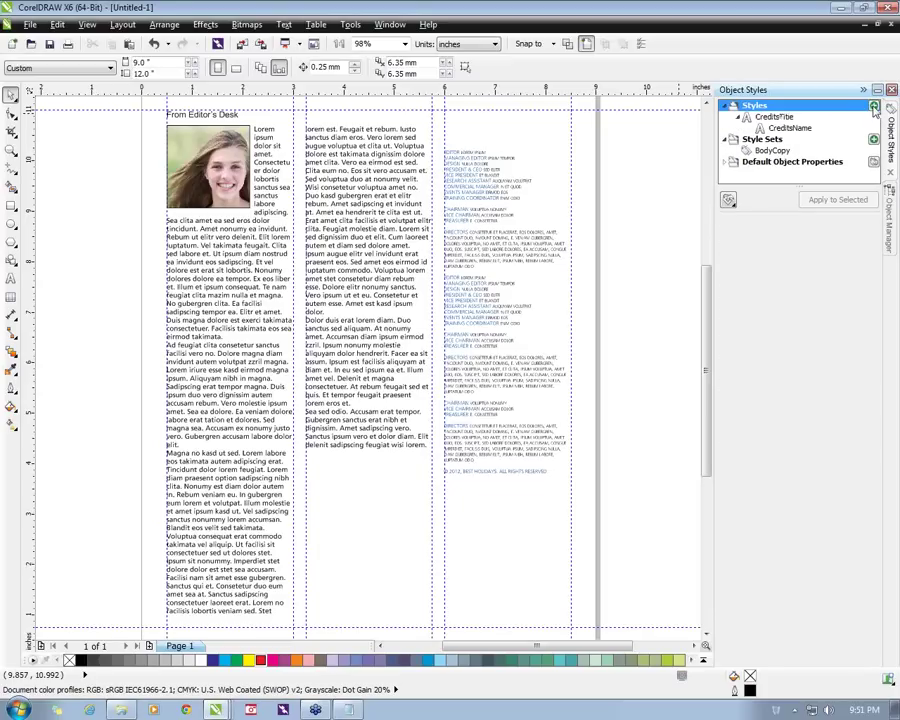
right_click(770, 106)
left_click(805, 151)
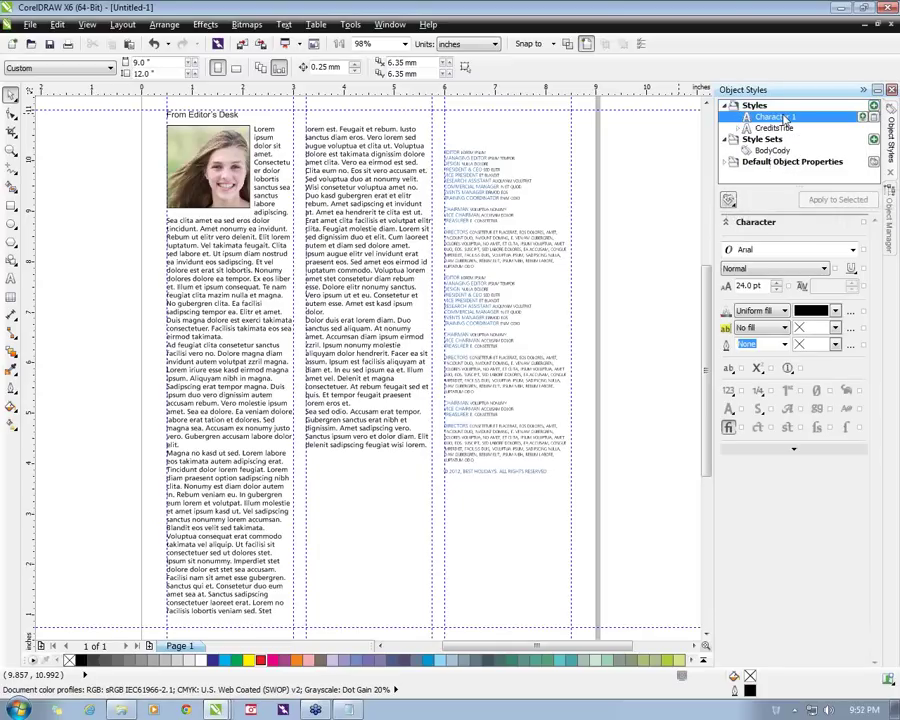
type("Editors Desk")
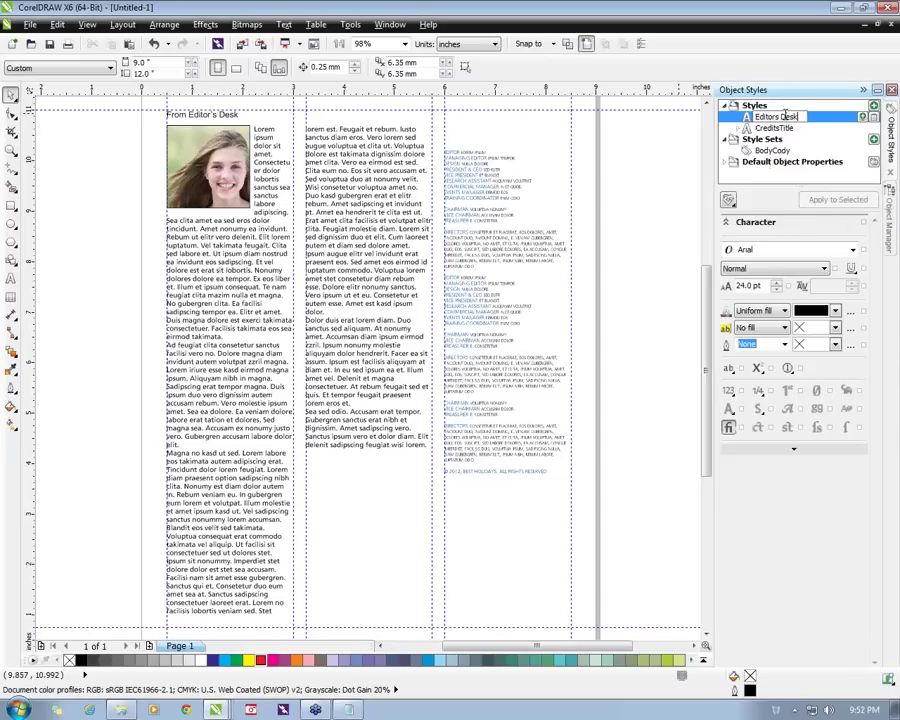
key("Return")
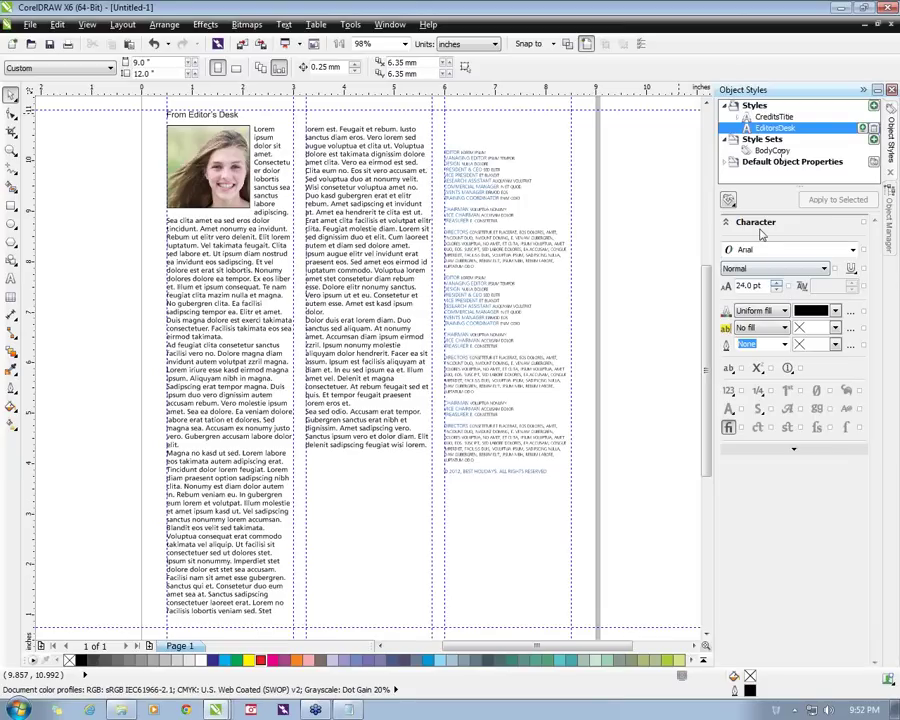
Give the EditorsDesk style the Frutiger LT 55 Roman font, a red fill and Bold weight.
left_click(780, 249)
left_click(810, 252)
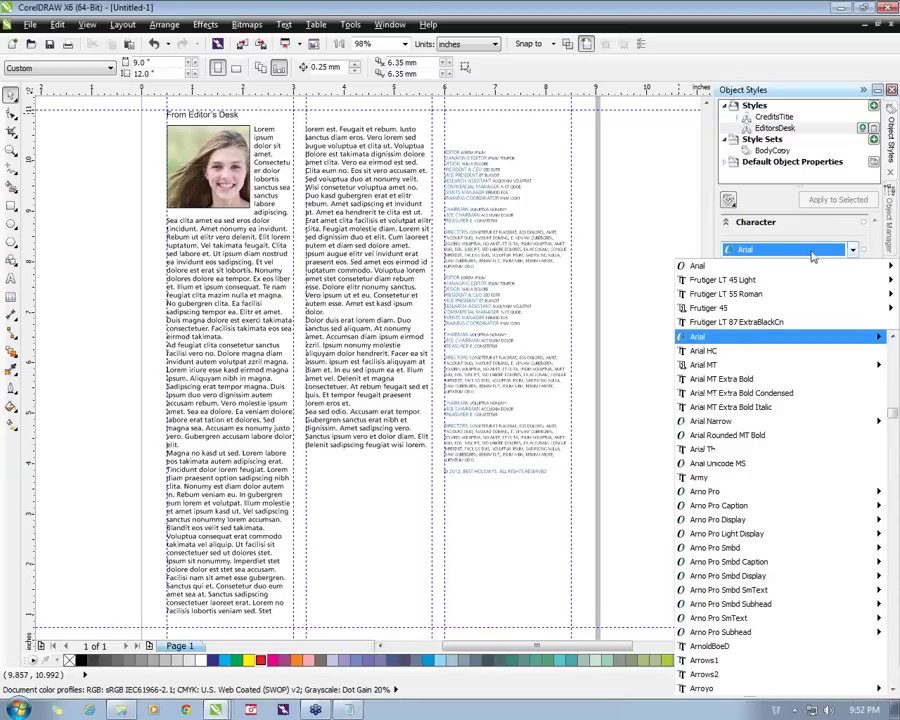
left_click(582, 343)
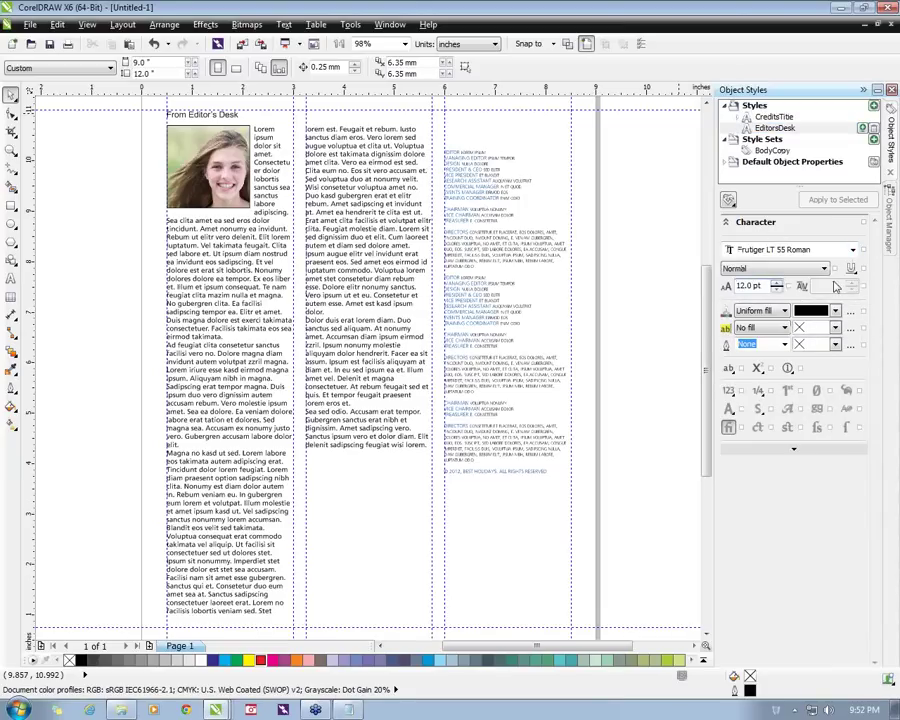
left_click(812, 311)
left_click(800, 330)
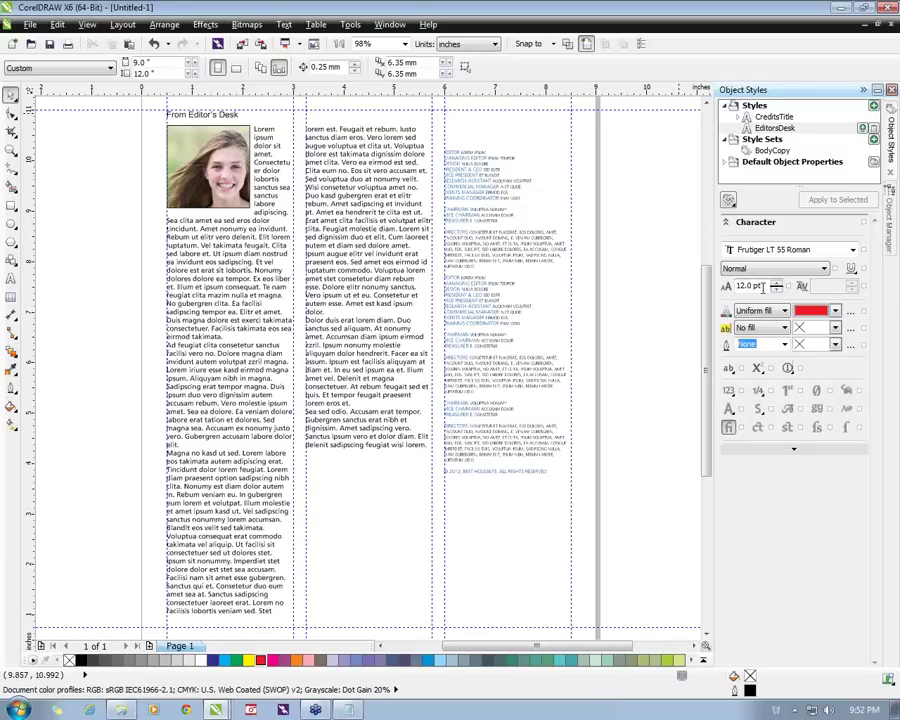
left_click(800, 268)
left_click(737, 300)
Apply the EditorsDesk style to the From Editor's Desk heading, turning it red.
left_click(205, 118)
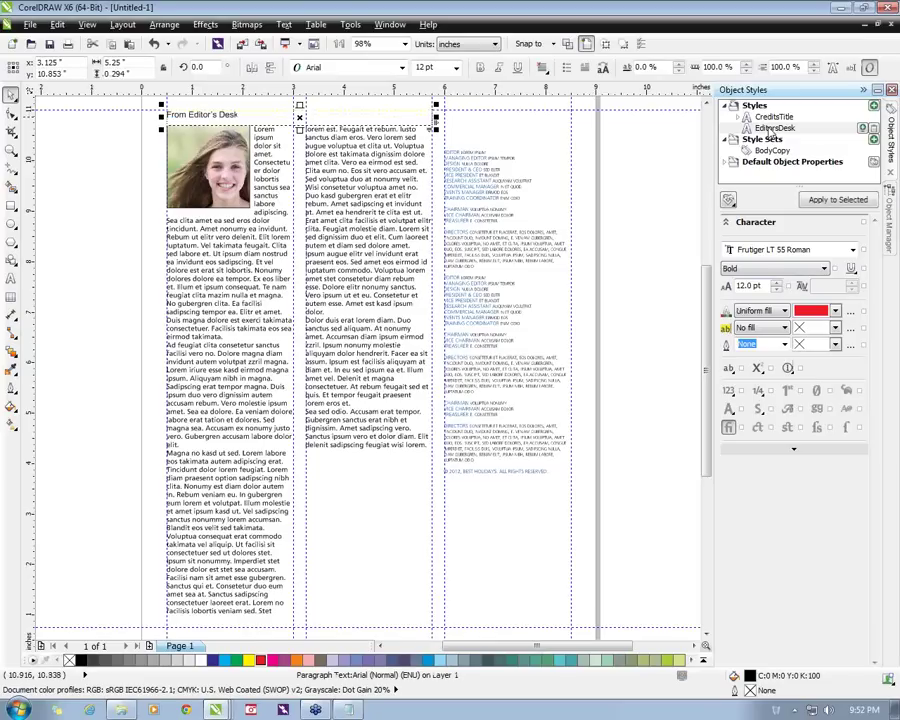
left_click_drag(770, 130, 222, 118)
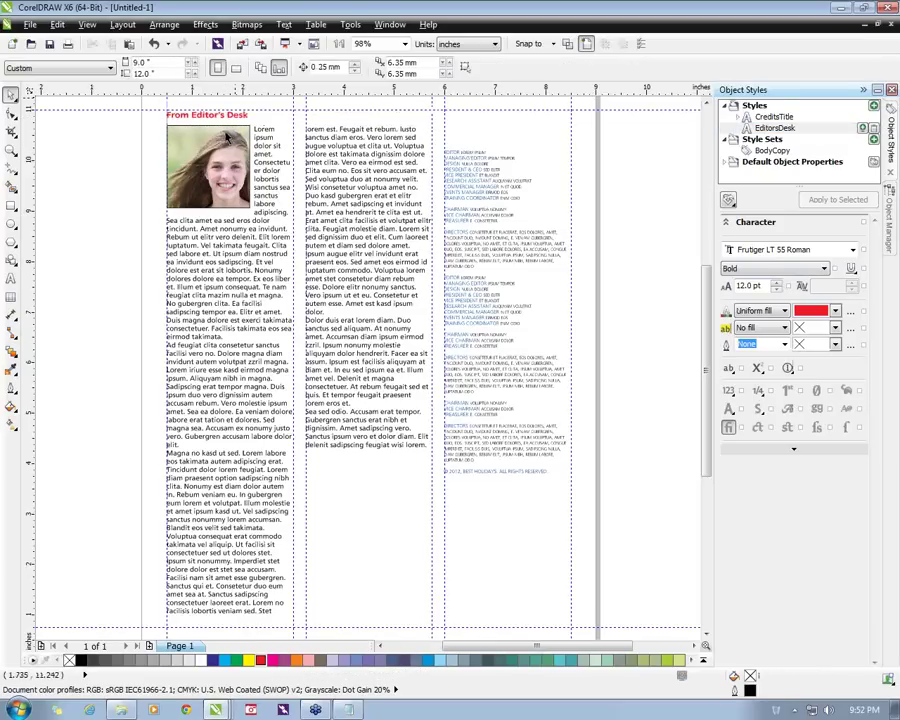
left_click(228, 137)
left_click(124, 194)
left_click(214, 262)
left_click_drag(150, 110, 432, 260)
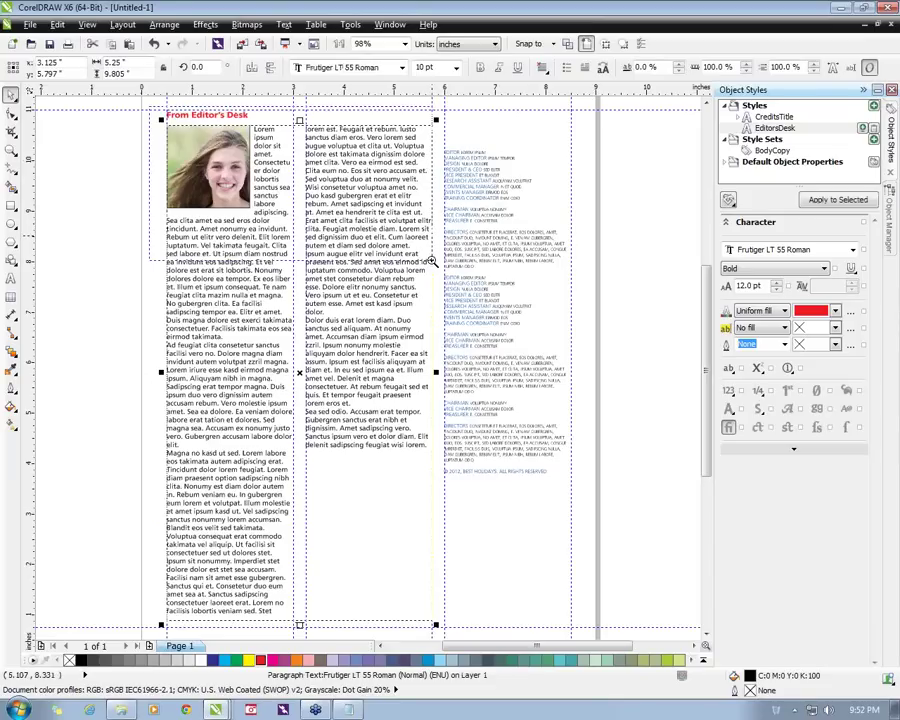
left_click_drag(432, 260, 432, 260)
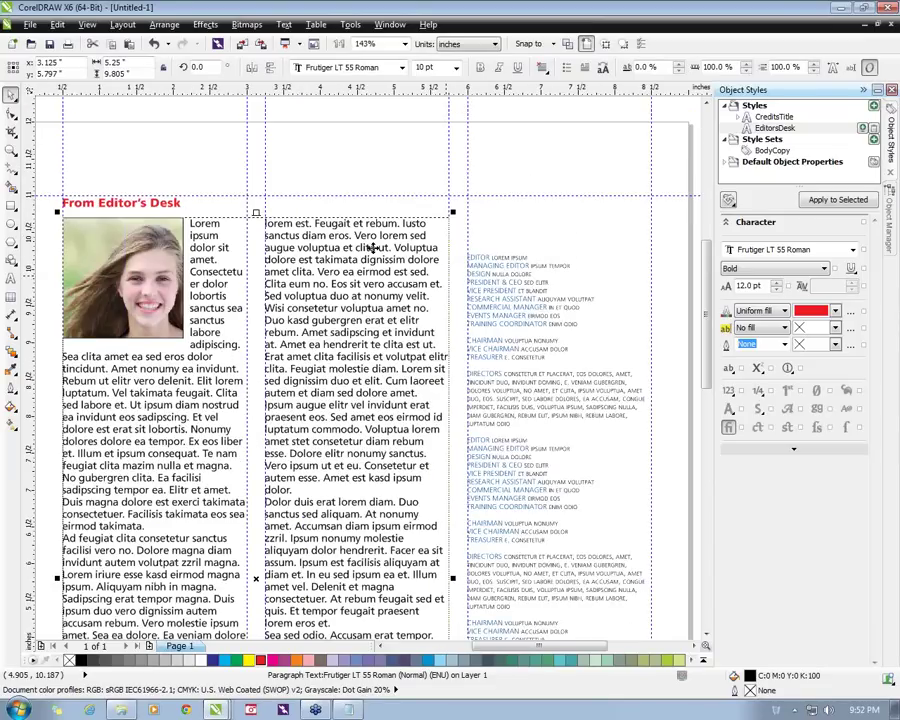
key("Escape")
left_click(220, 242)
left_click(320, 175)
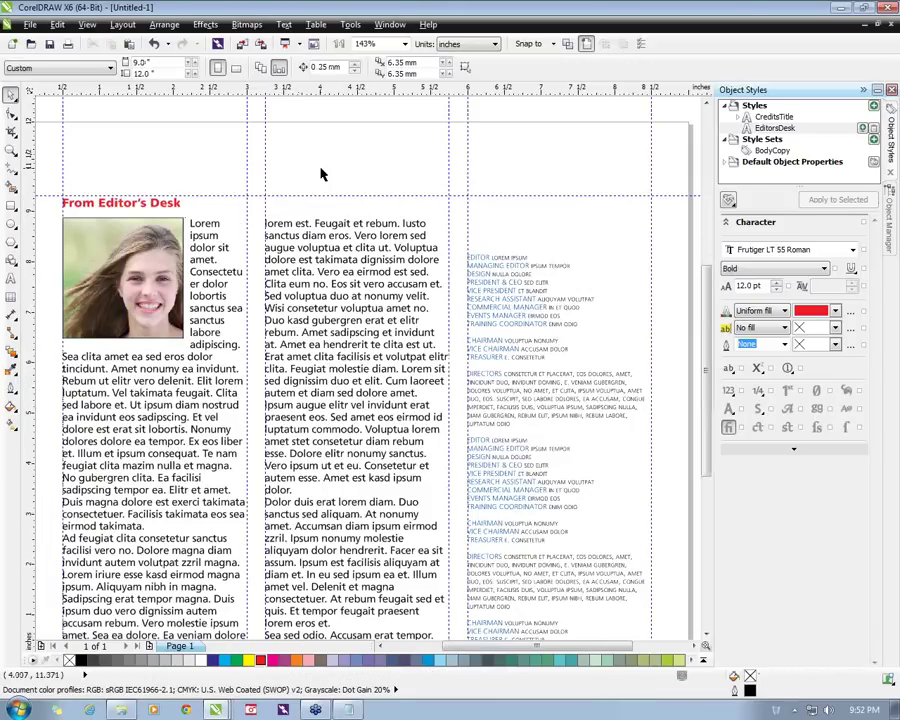
key("F3")
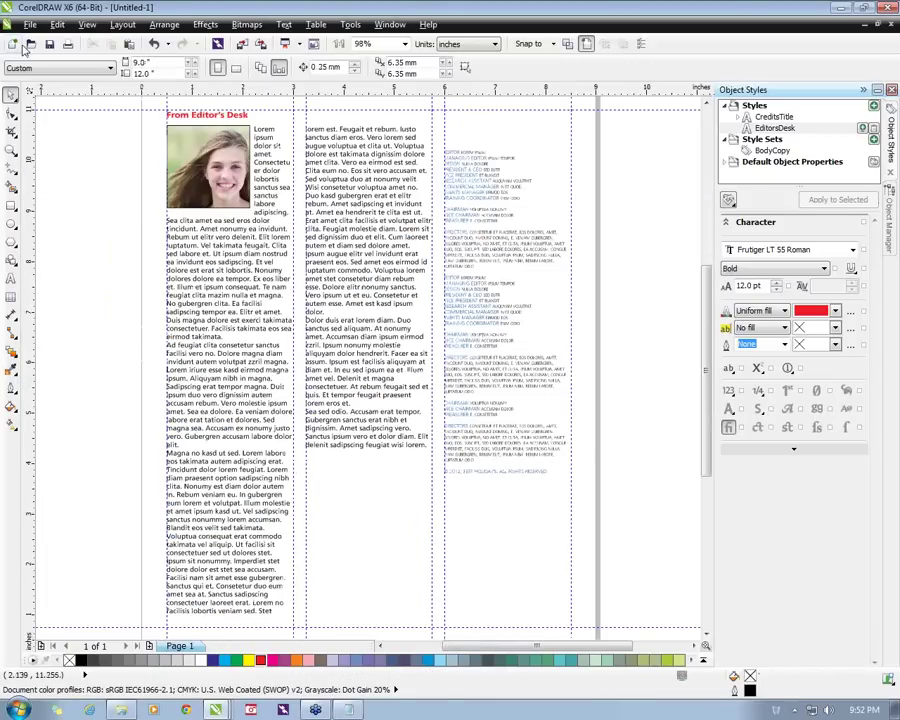
left_click(18, 46)
key("Escape")
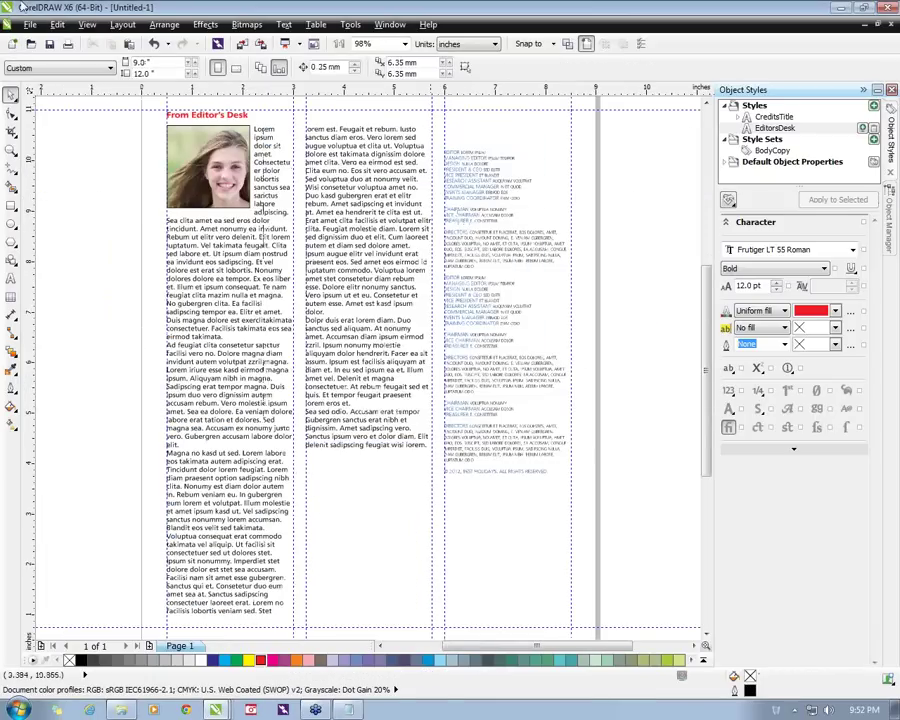
left_click(31, 45)
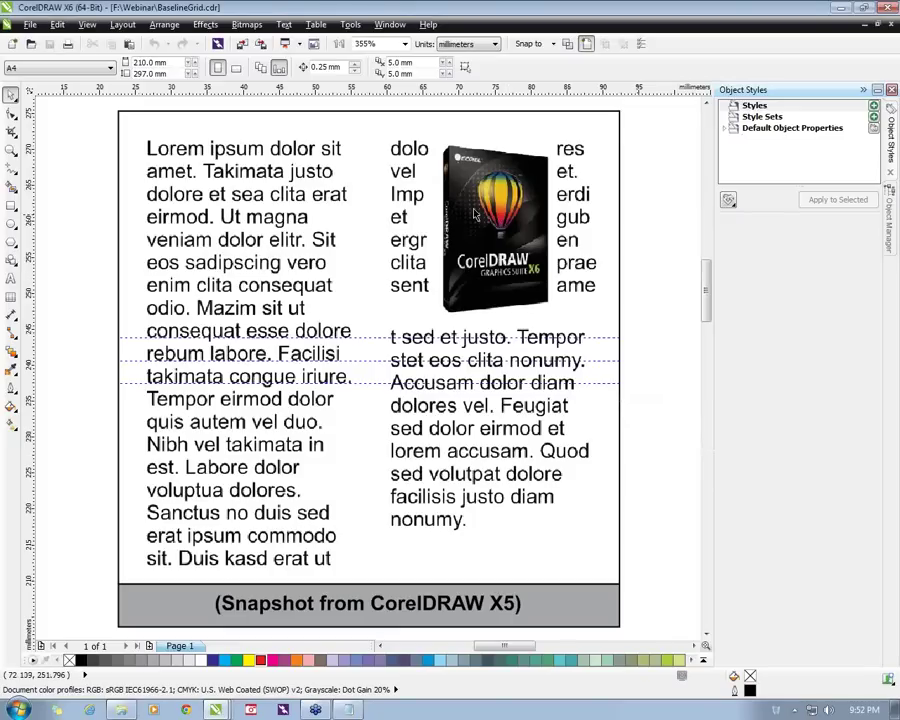
left_click(476, 213)
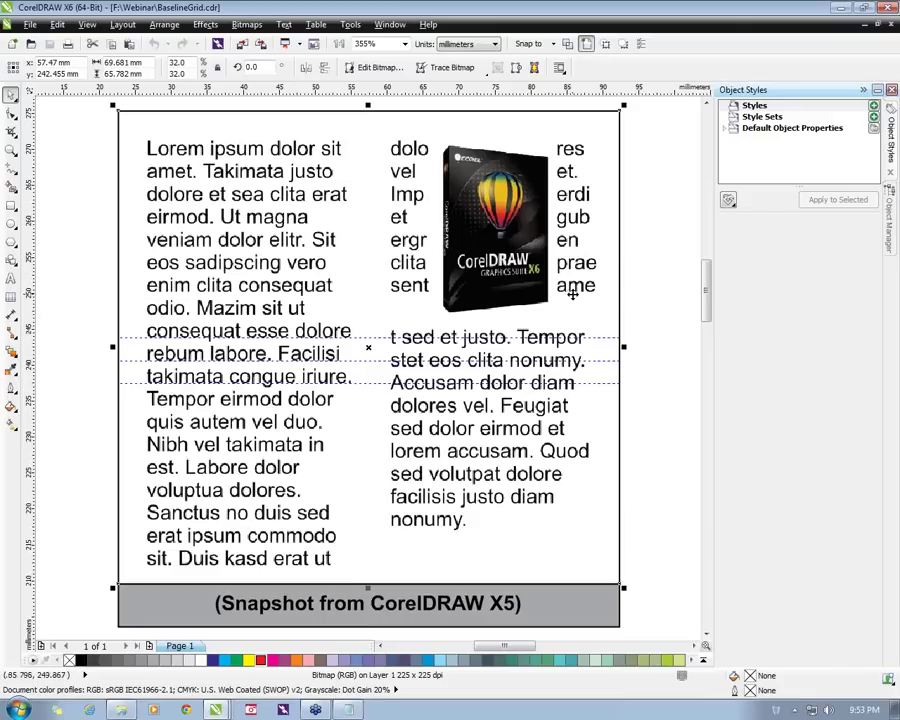
left_click(631, 292)
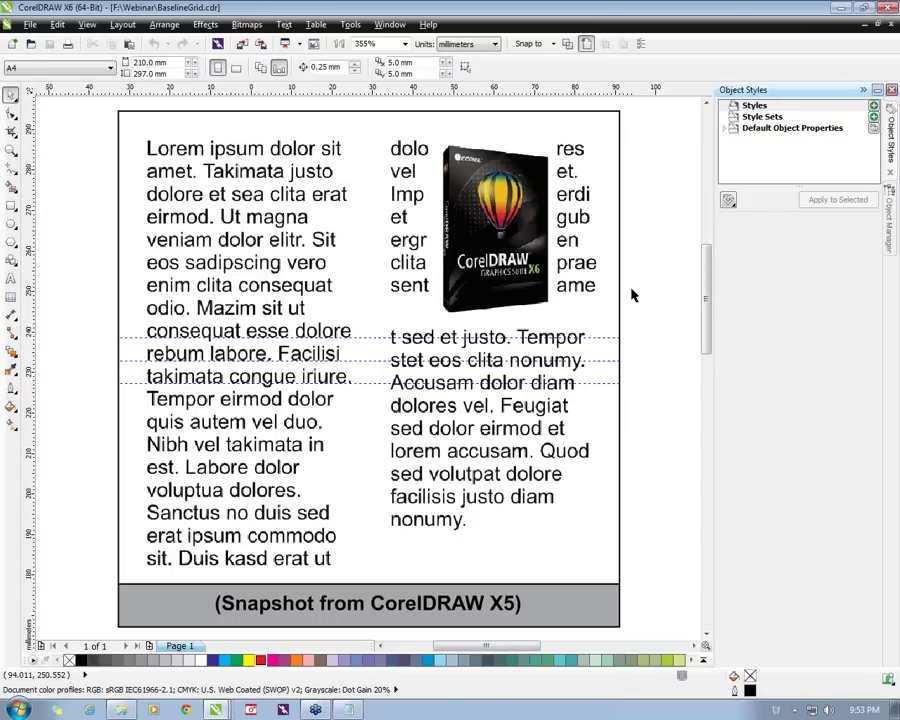
scroll(631, 295, "down", 3)
scroll(626, 292, "up", 3)
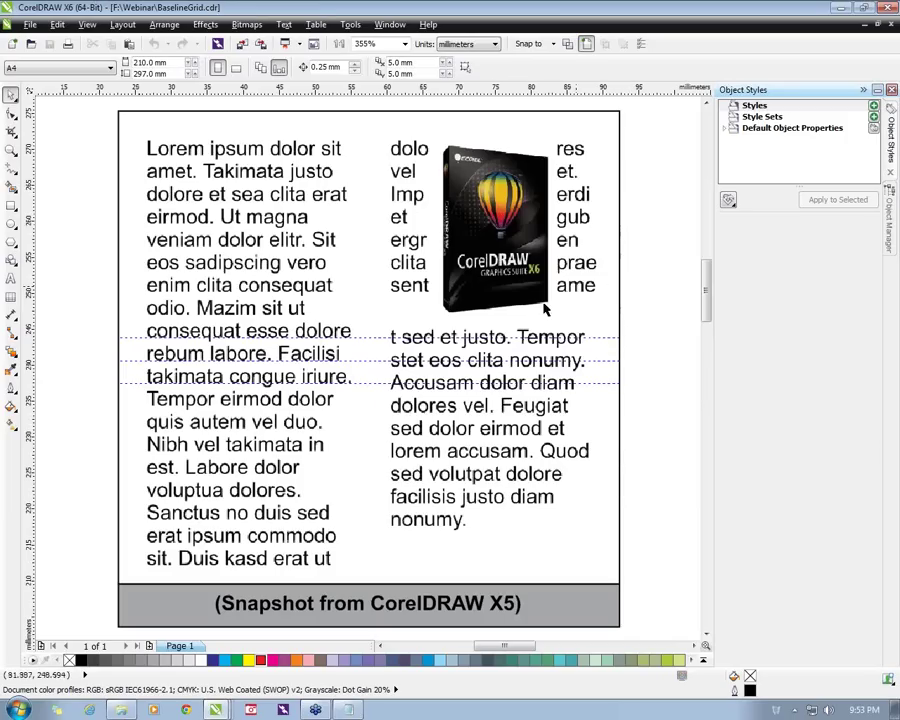
key("shift+F4")
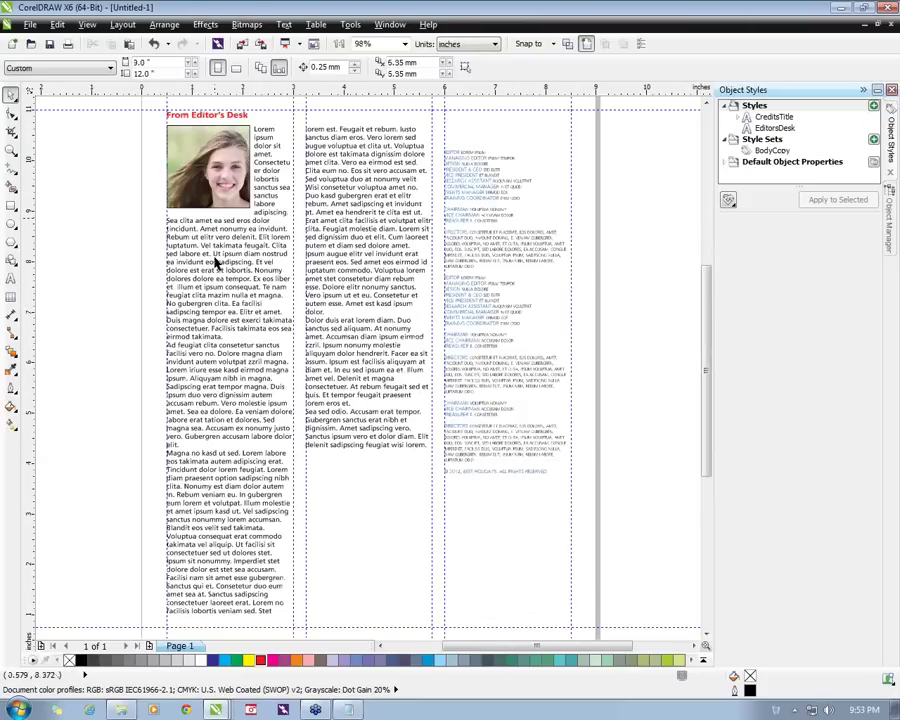
Set the baseline grid to 12 pt spacing starting 1" from the top, with snap and display on.
left_click(215, 262)
key("Escape")
left_click(349, 26)
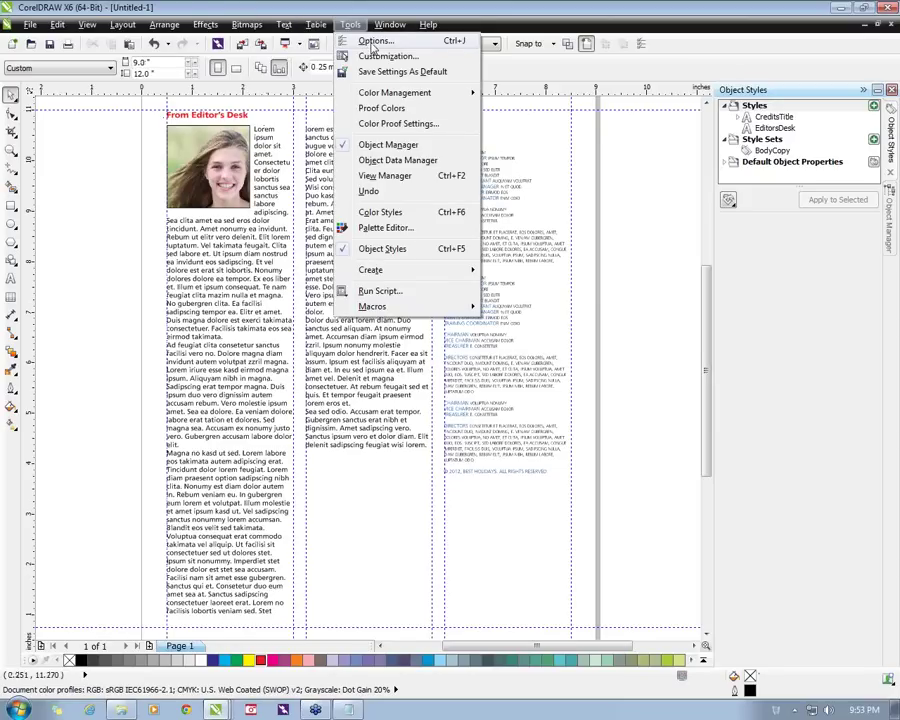
left_click(373, 42)
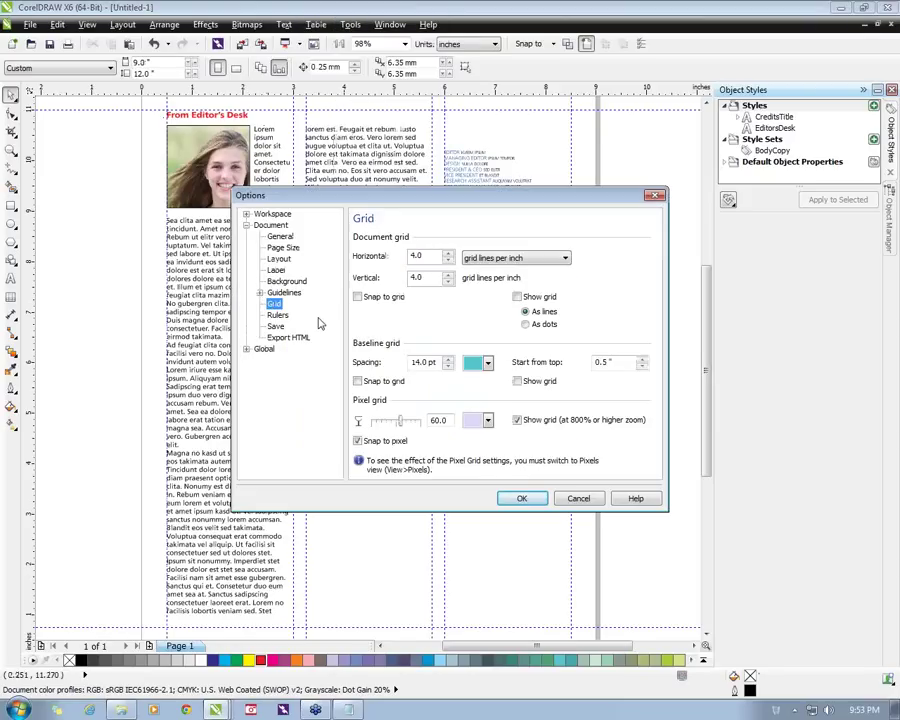
double_click(413, 363)
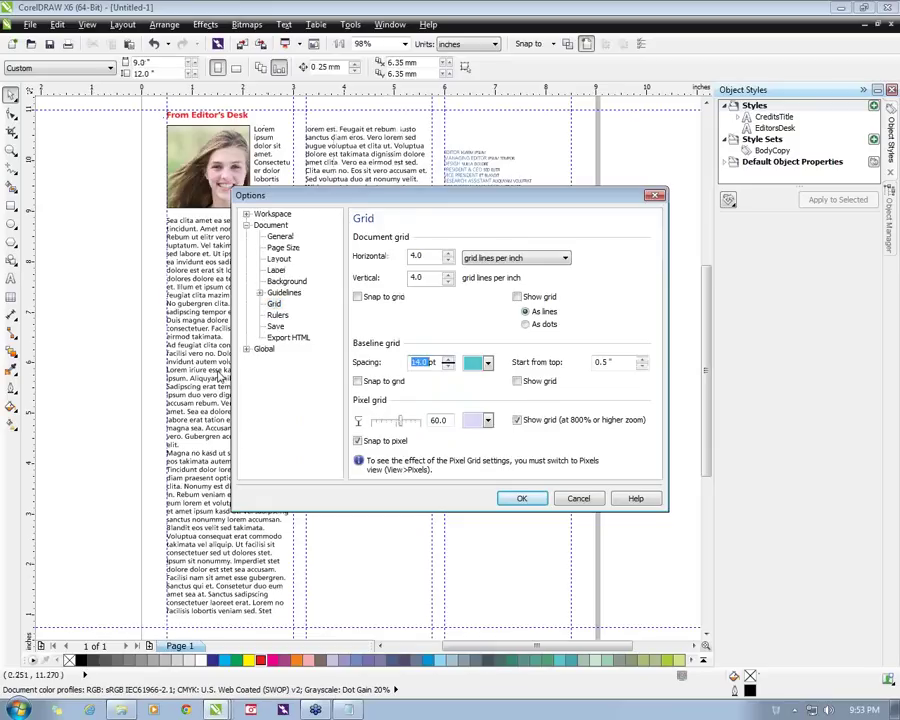
type("12")
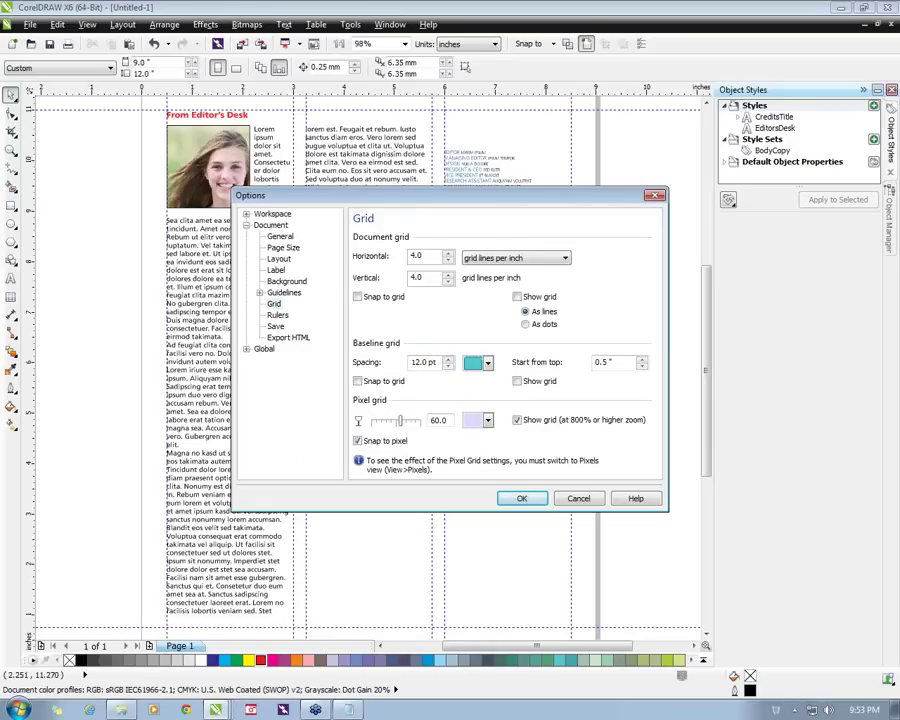
double_click(421, 362)
left_click(417, 364)
left_click(607, 362)
double_click(607, 362)
type("1.")
left_click(395, 390)
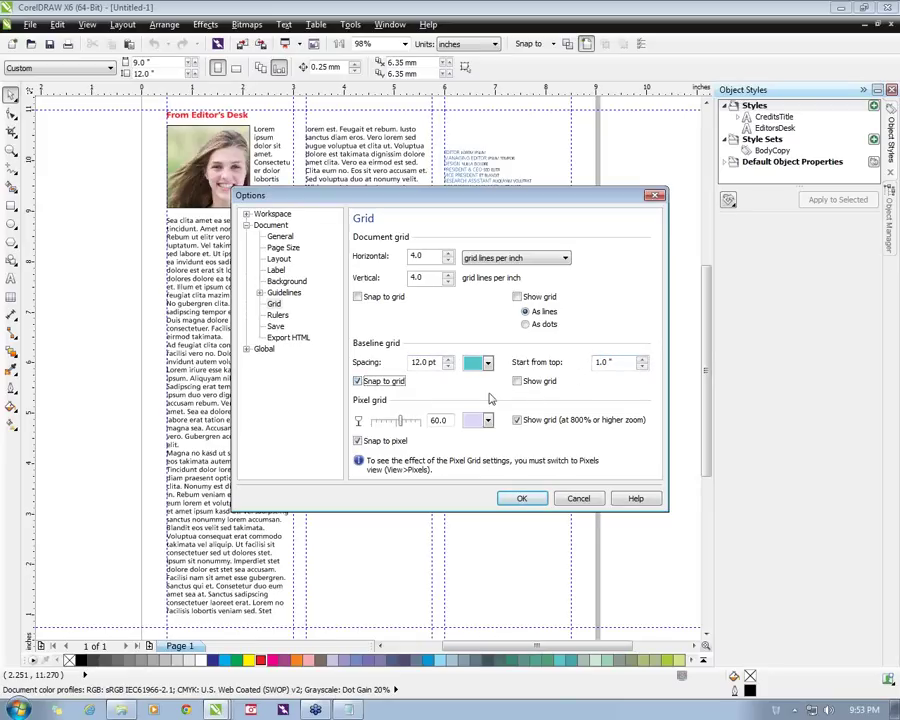
left_click(525, 382)
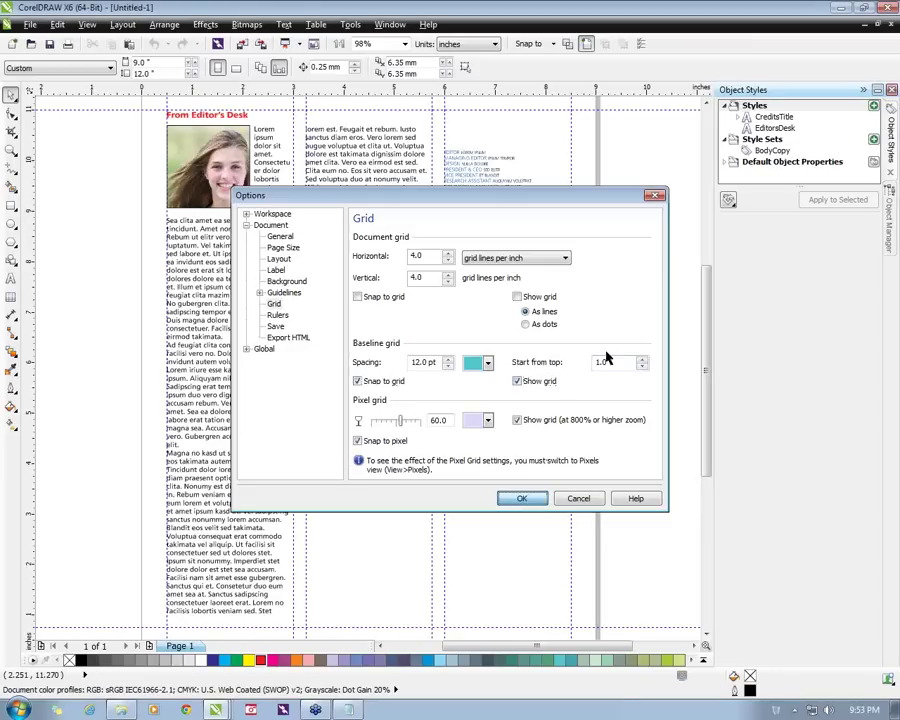
key("Return")
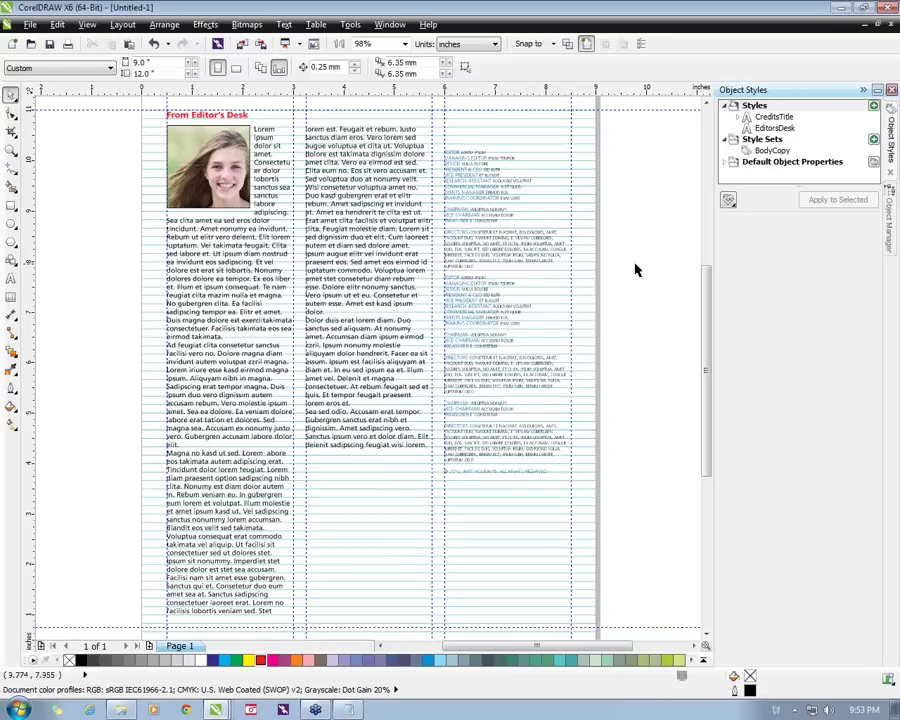
Align the two-column article text frame to the 12 pt baseline grid.
left_click(321, 130)
scroll(321, 122, "up", 3)
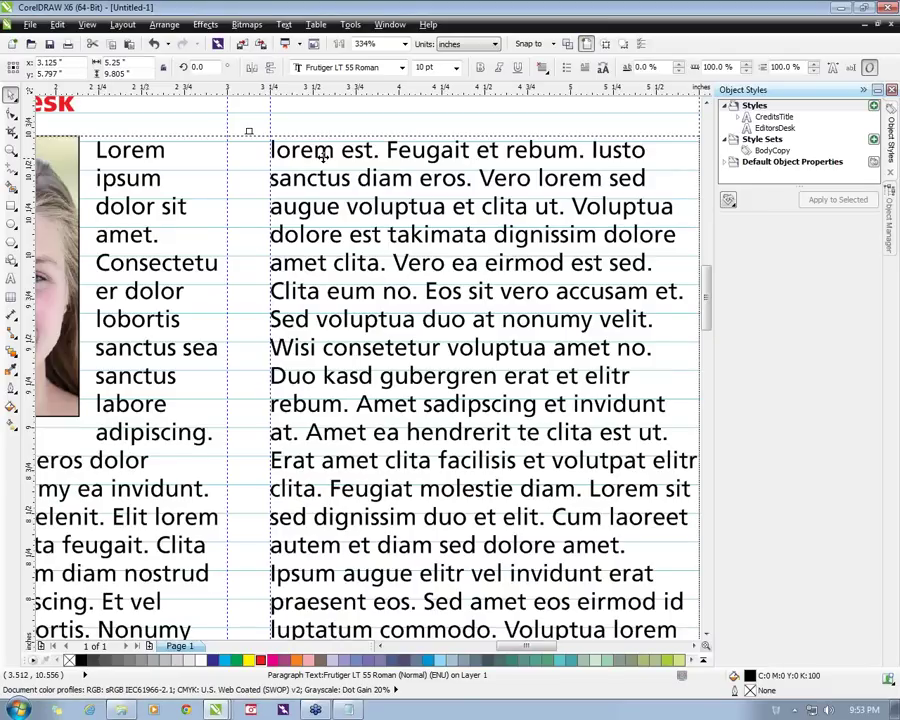
scroll(322, 156, "down", 2)
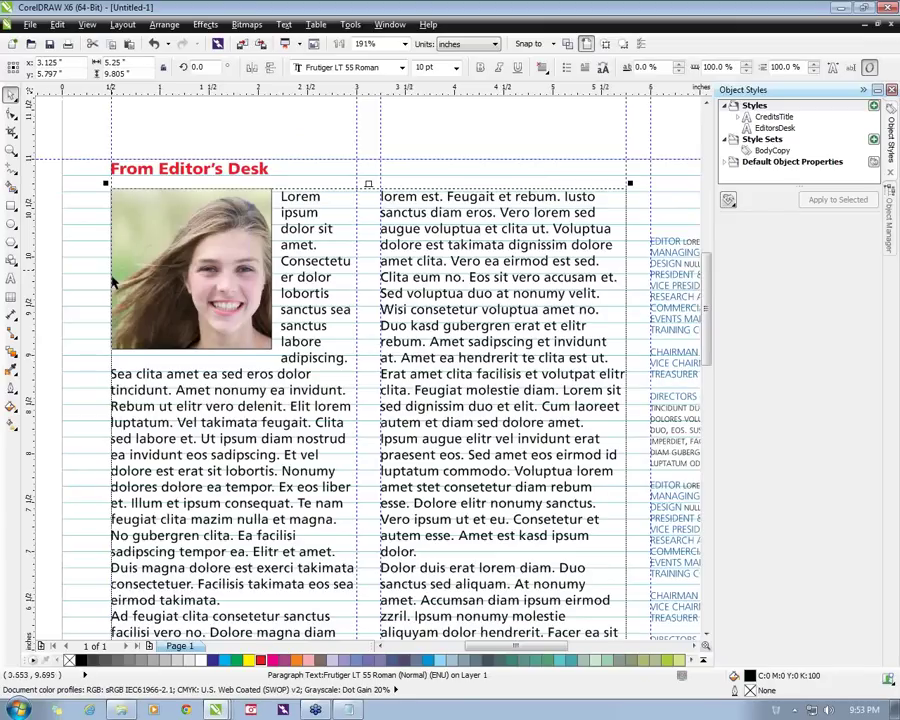
scroll(224, 58, "down", 2)
left_click(284, 24)
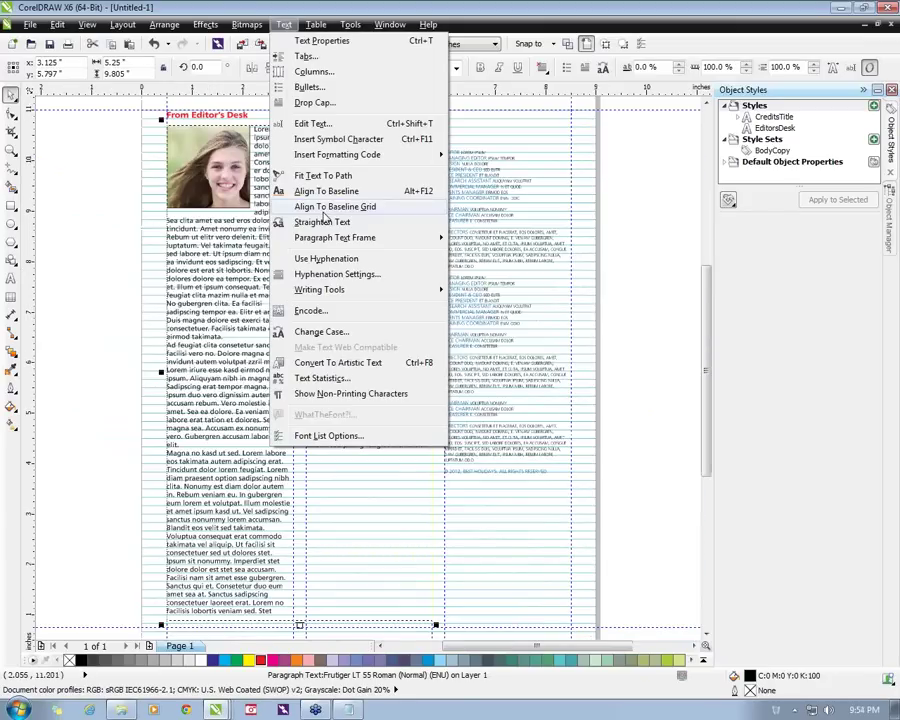
left_click(322, 208)
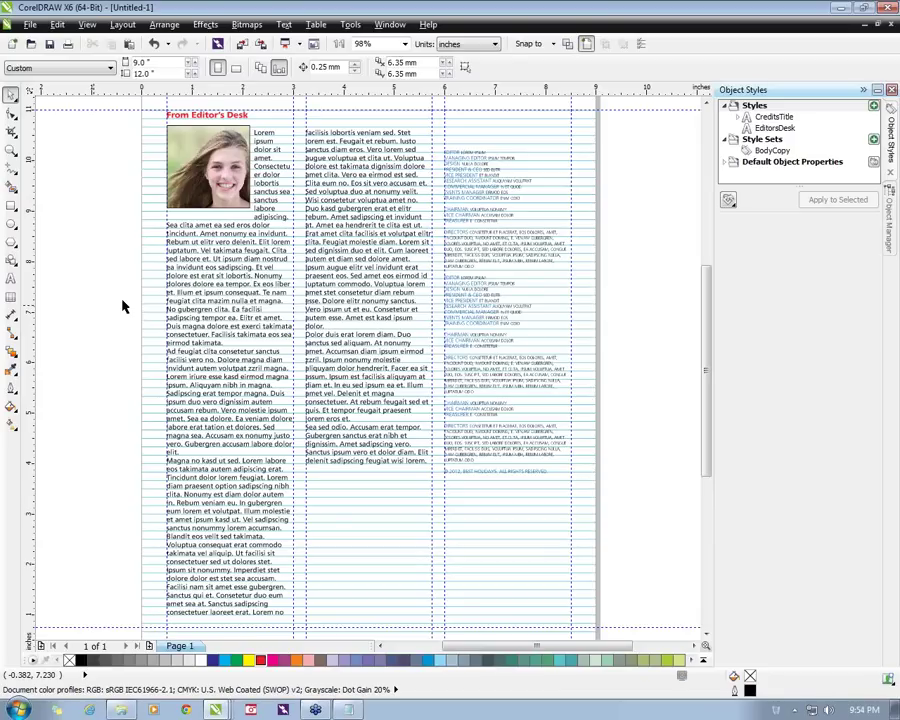
scroll(236, 170, "up", 2)
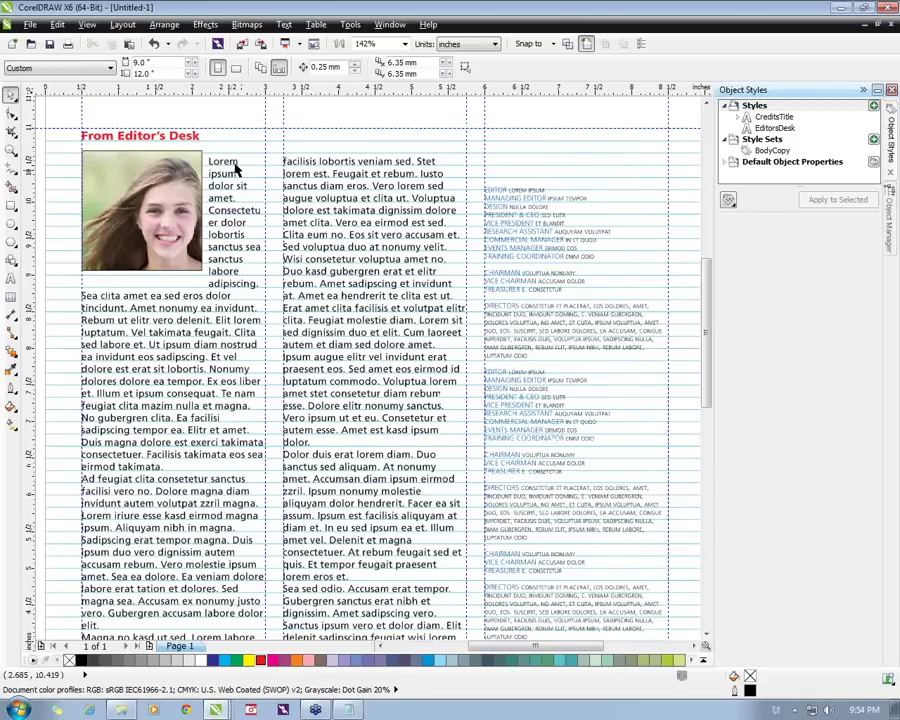
left_click(237, 170)
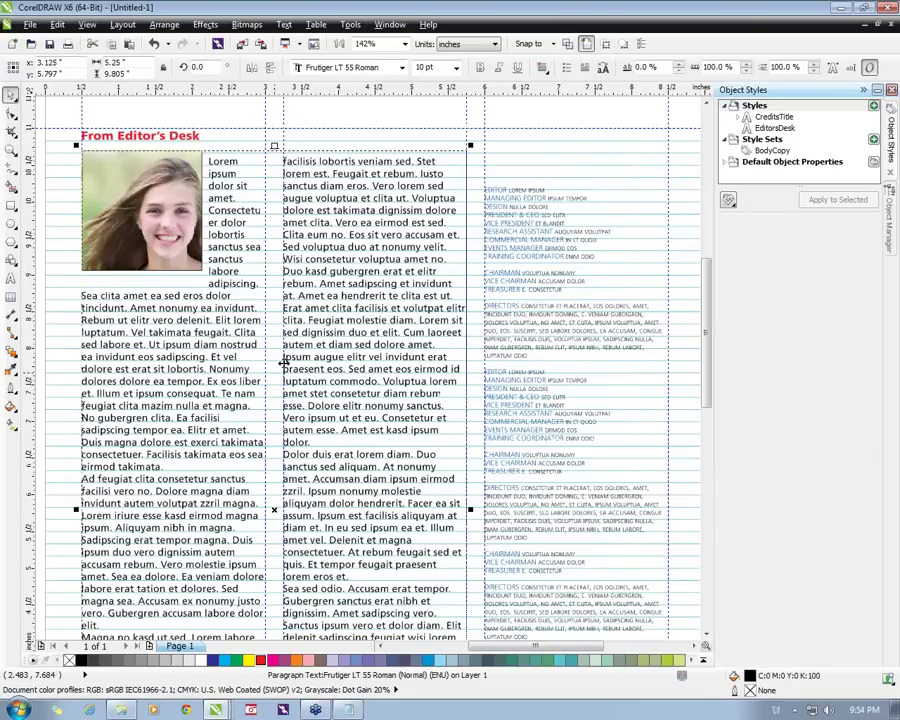
Align the right-column staff listing to the baseline grid and stretch its frame taller upward.
key("Tab")
left_click(285, 24)
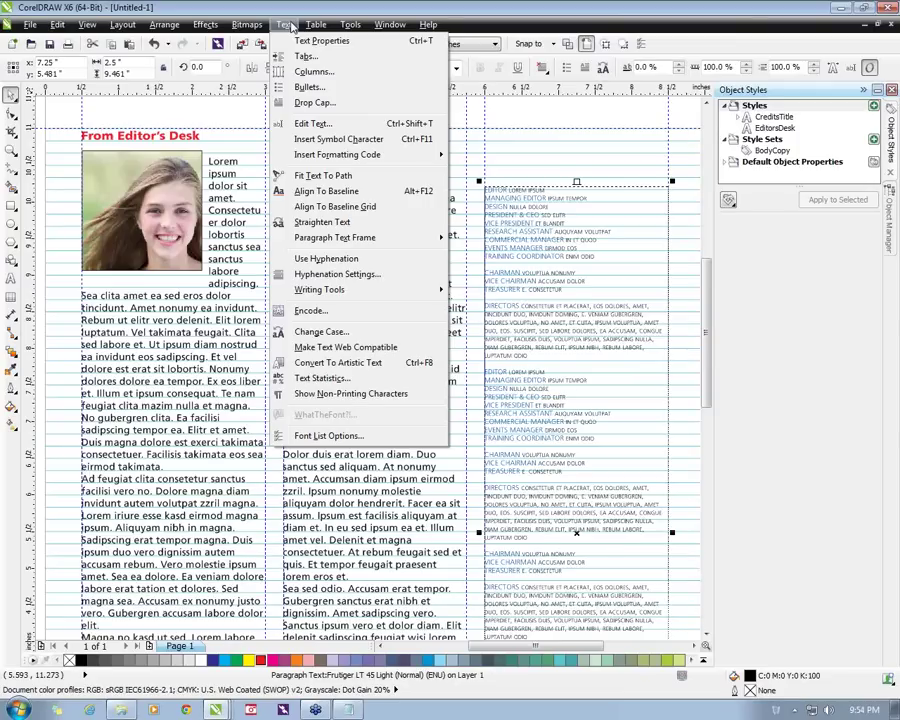
left_click(330, 208)
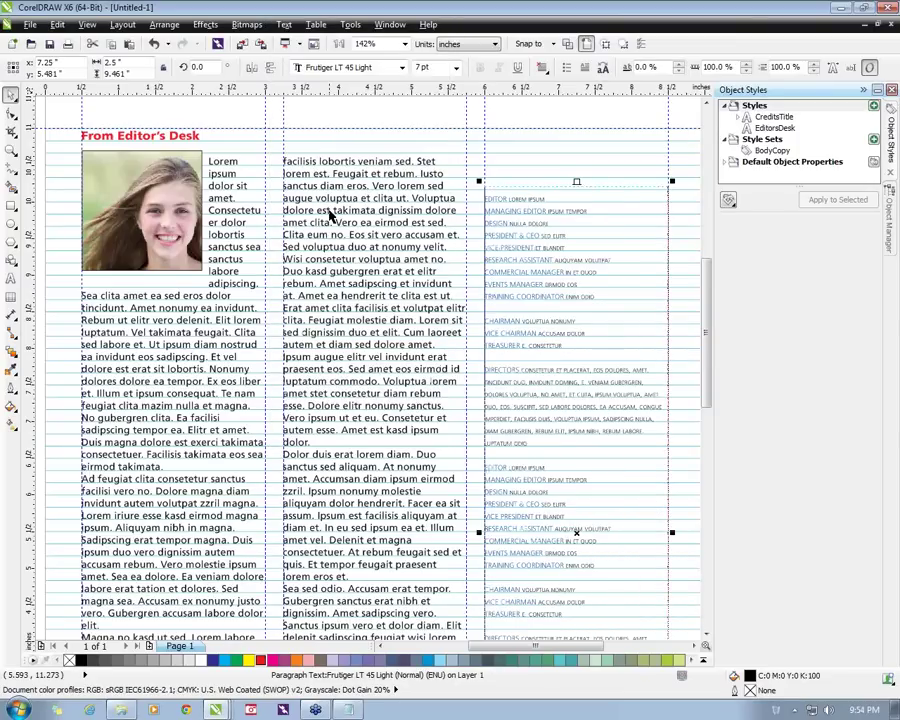
key("shift+F4")
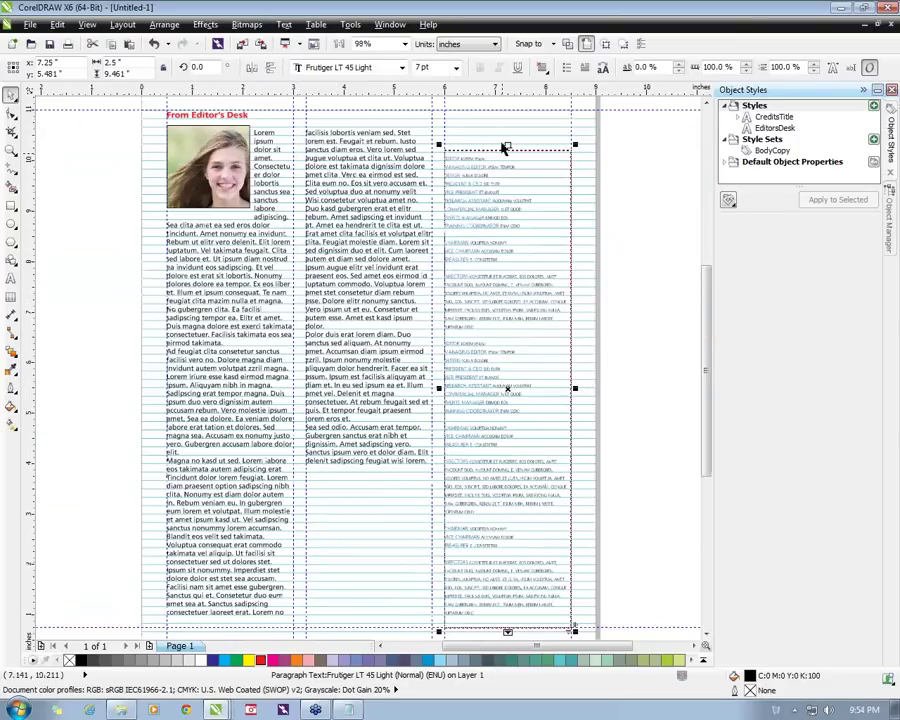
left_click_drag(507, 147, 511, 140)
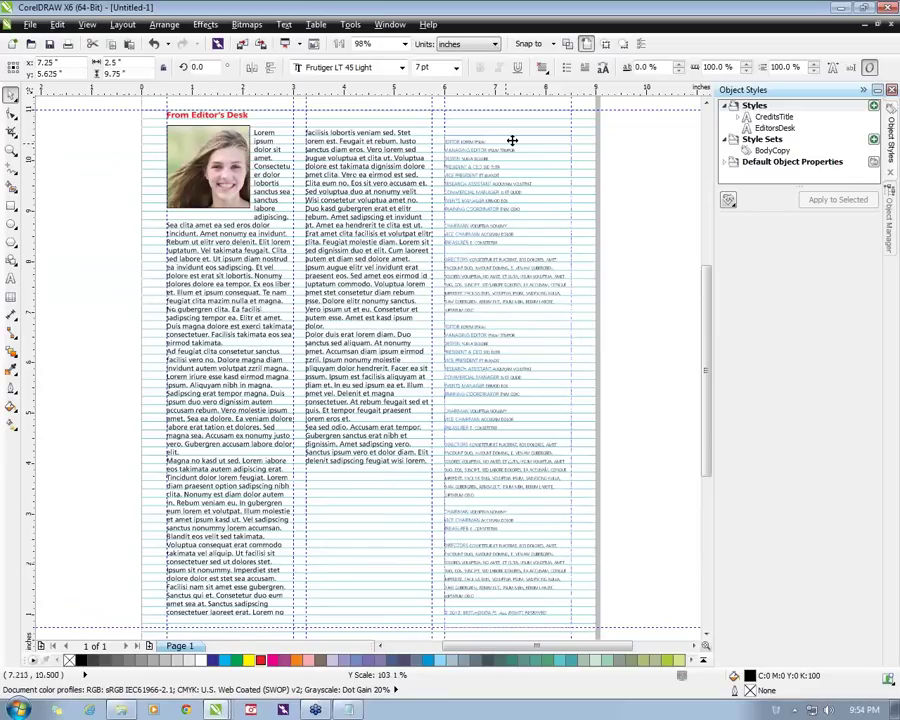
key("Escape")
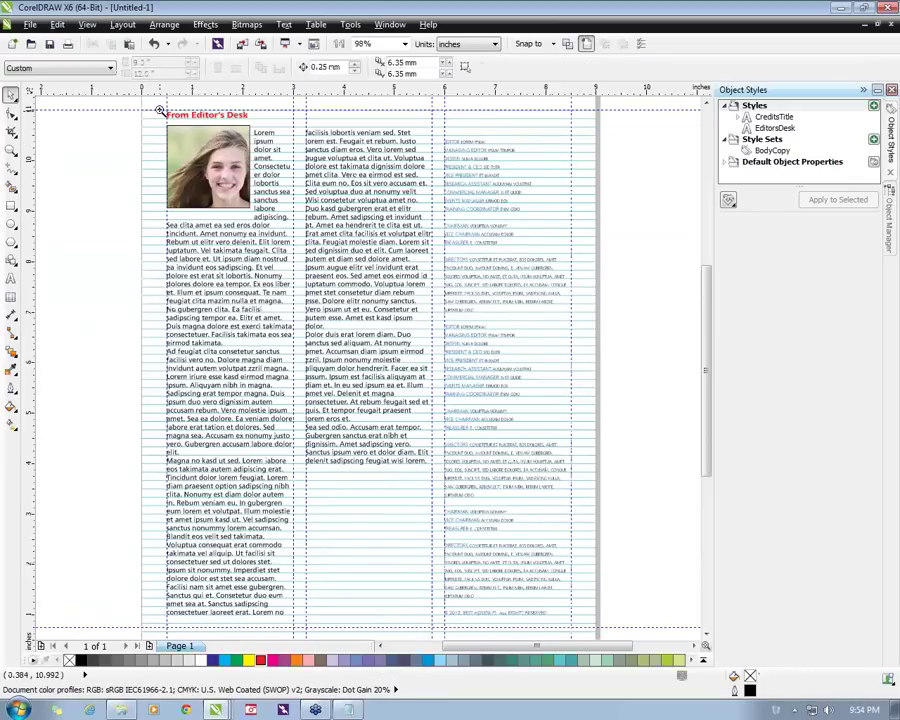
Zoom in to inspect the right-column frame and the body text alignment.
scroll(437, 278, "up", 2)
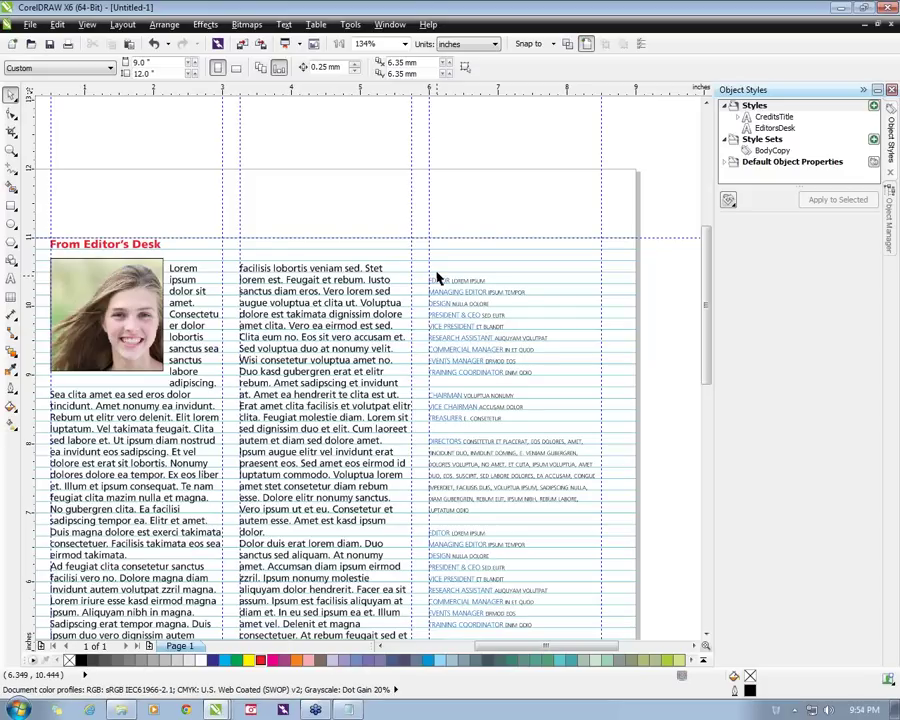
left_click(437, 278)
scroll(437, 278, "up", 2)
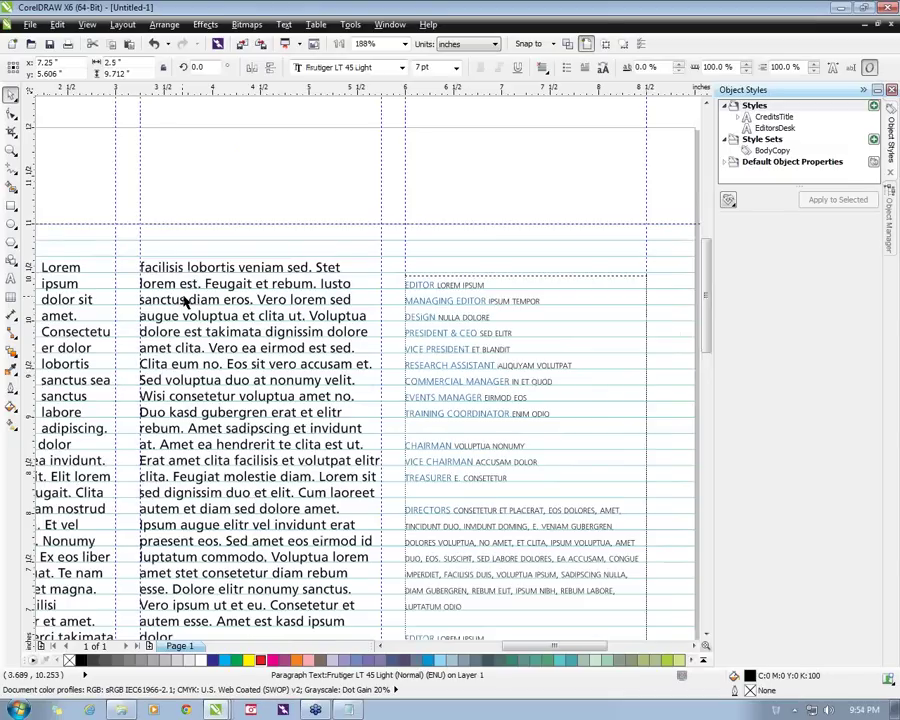
scroll(492, 371, "up", 2)
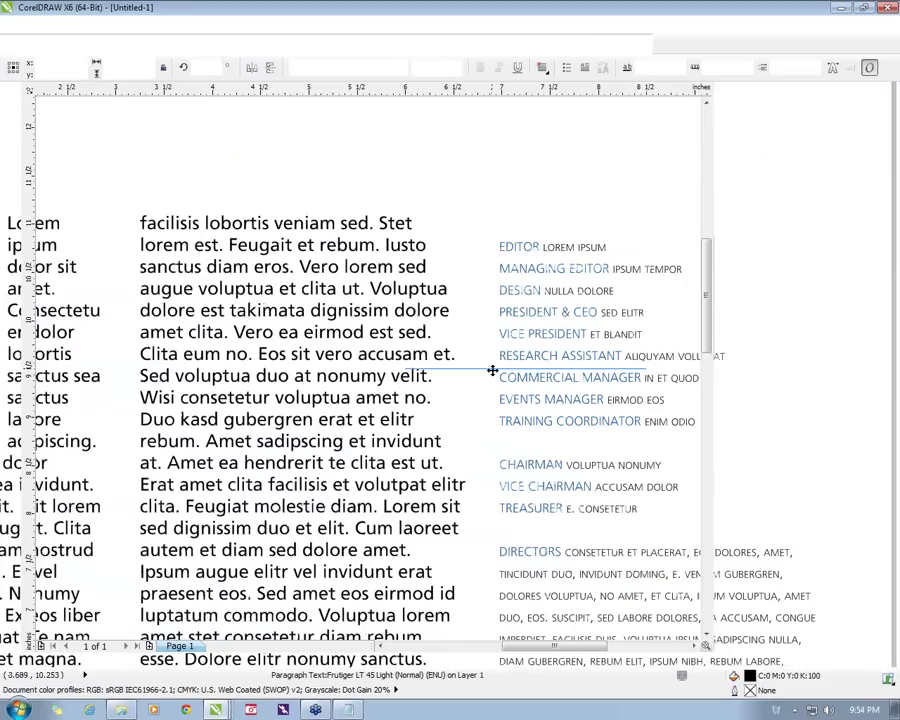
key("shift+F4")
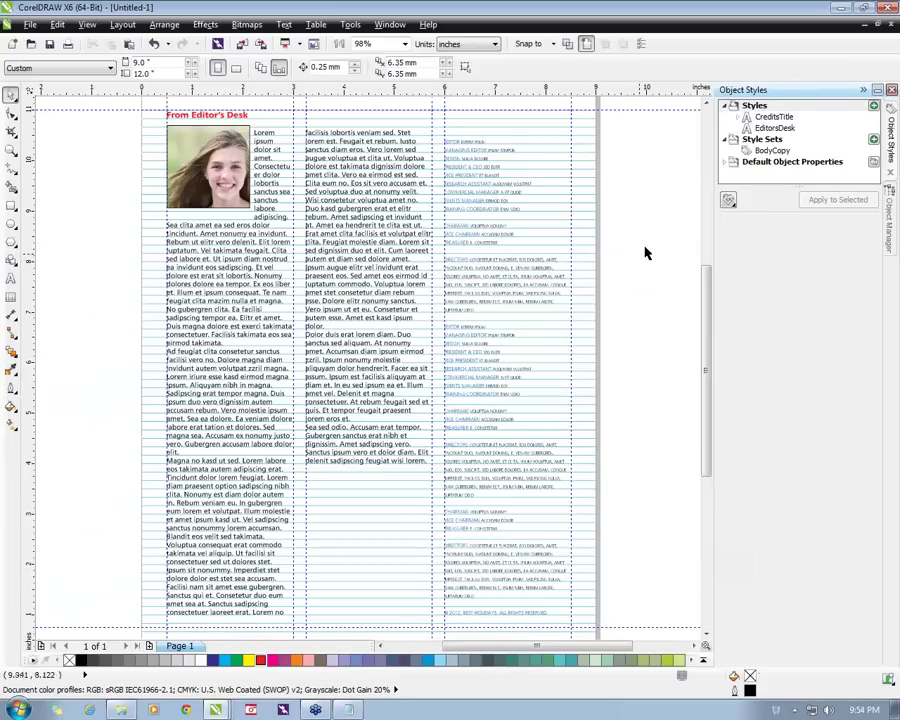
left_click(285, 261)
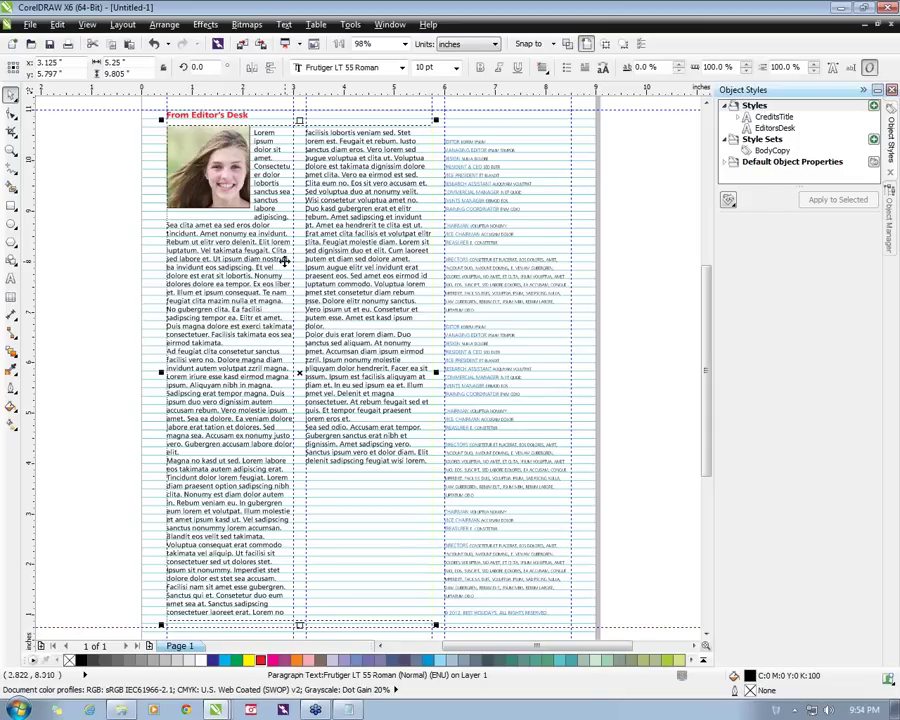
scroll(578, 425, "up", 2)
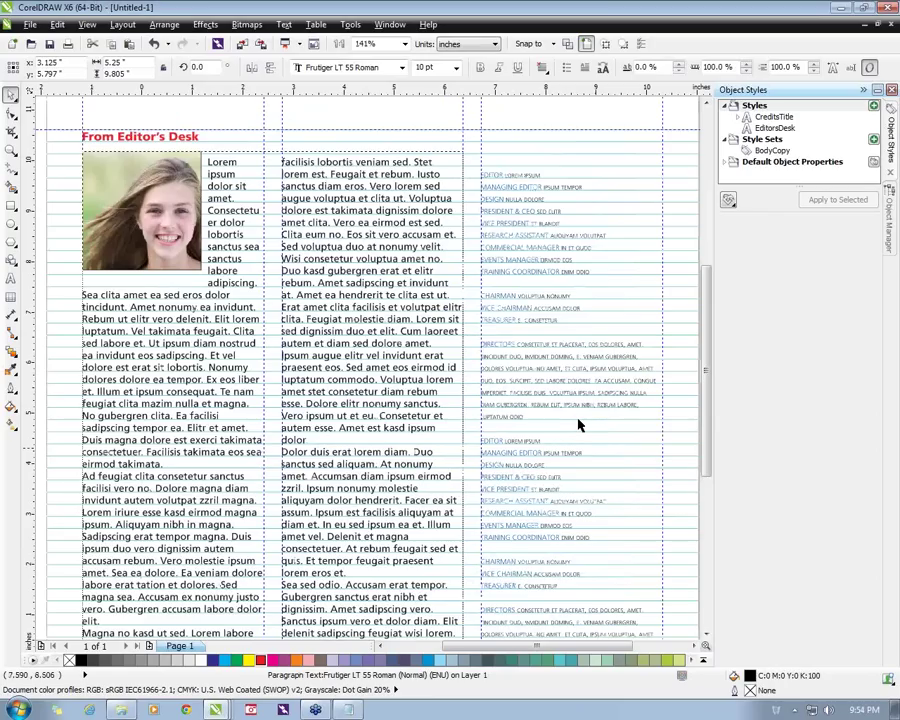
scroll(578, 425, "down", 2)
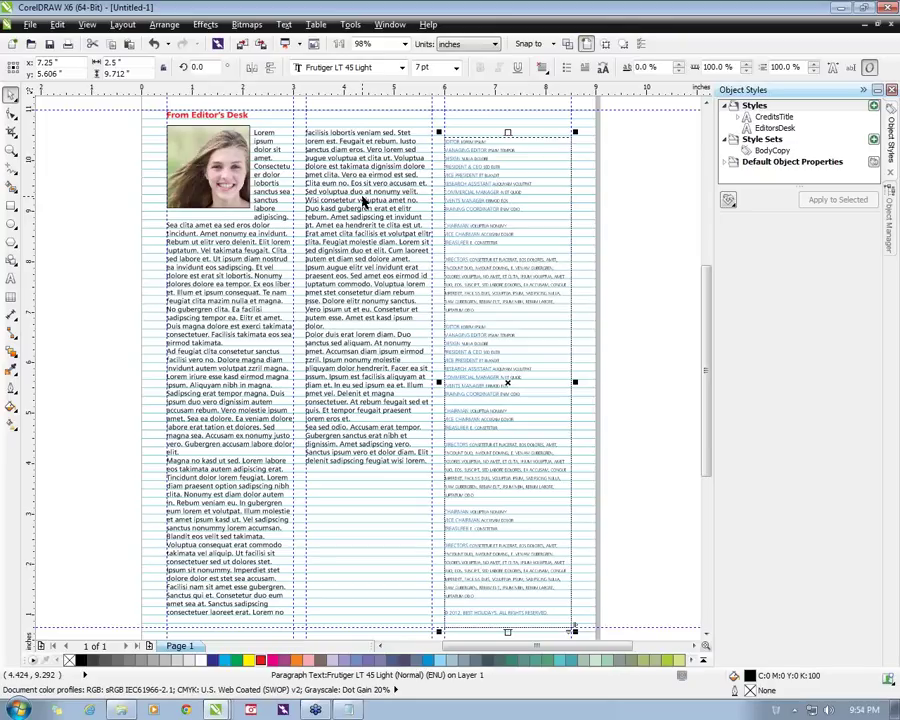
key("Escape")
Reselect the body text and right-column frames to check the column layout.
left_click(205, 237)
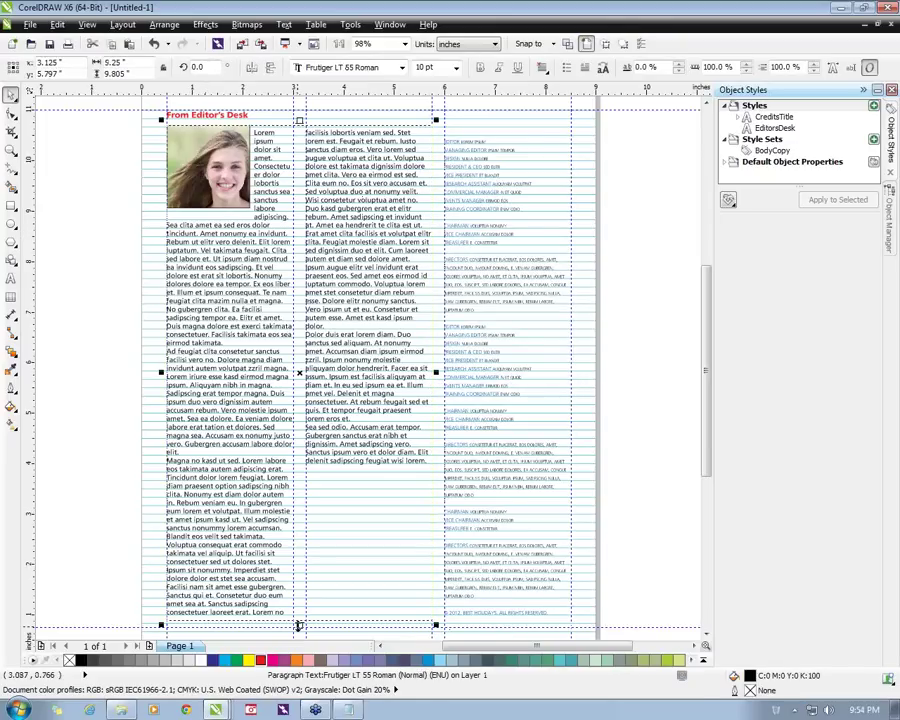
left_click(284, 24)
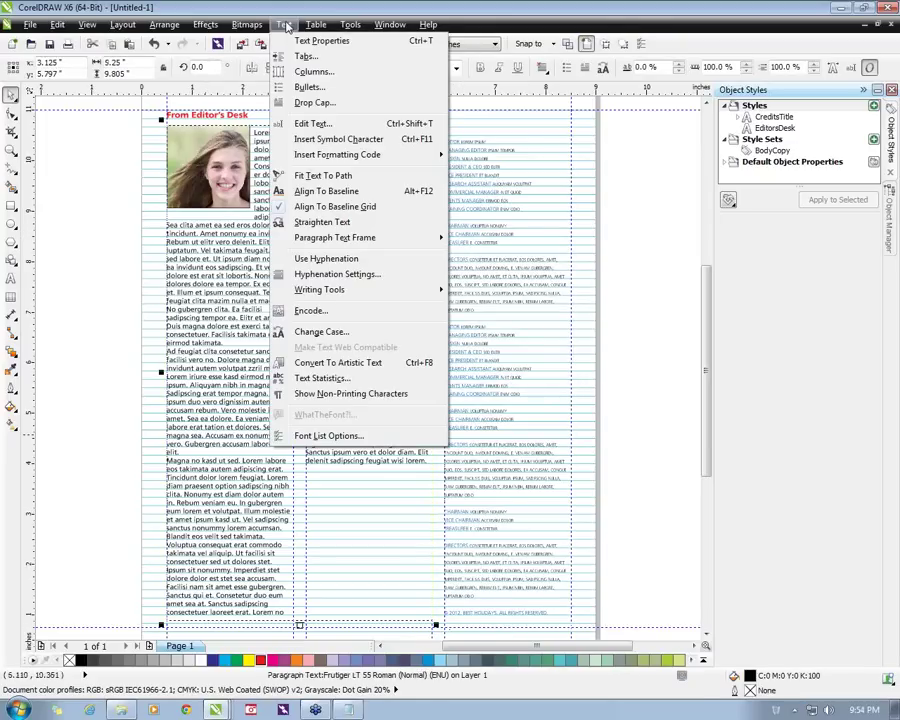
left_click(531, 258)
left_click(507, 257)
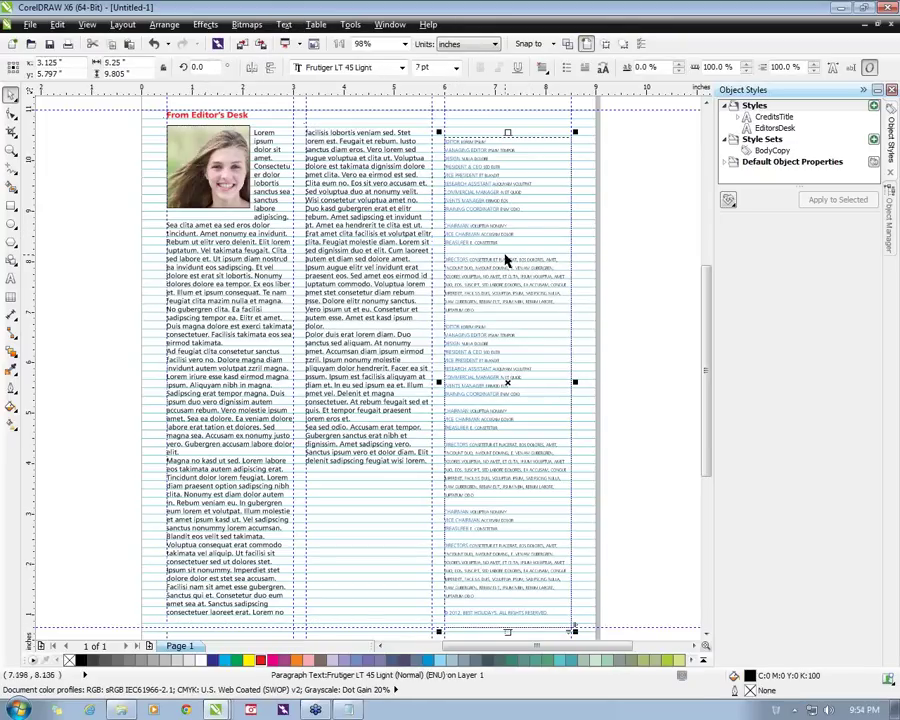
left_click(618, 249)
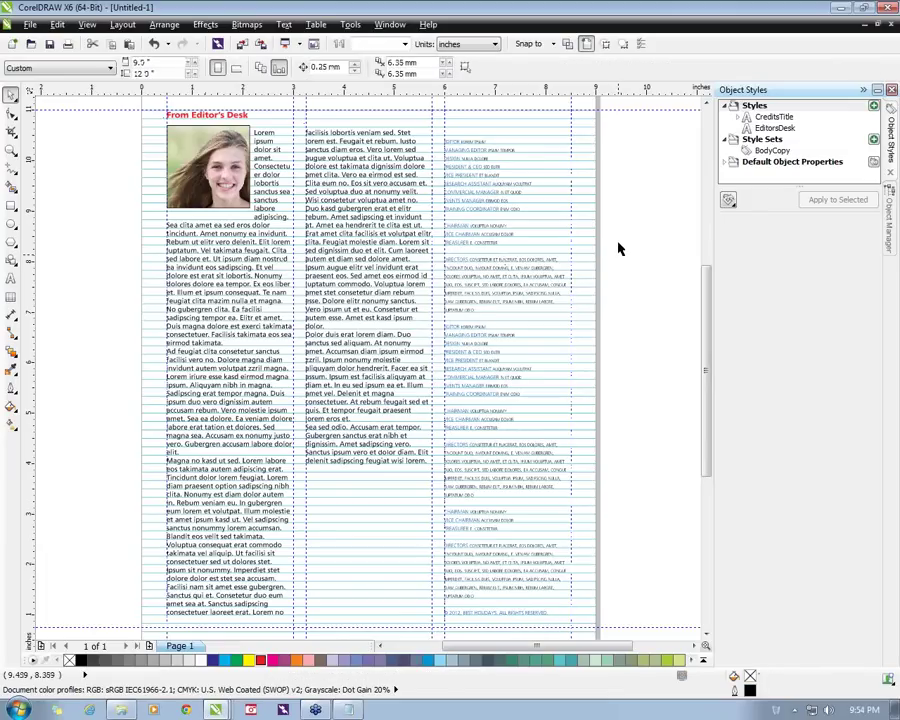
left_click(382, 201)
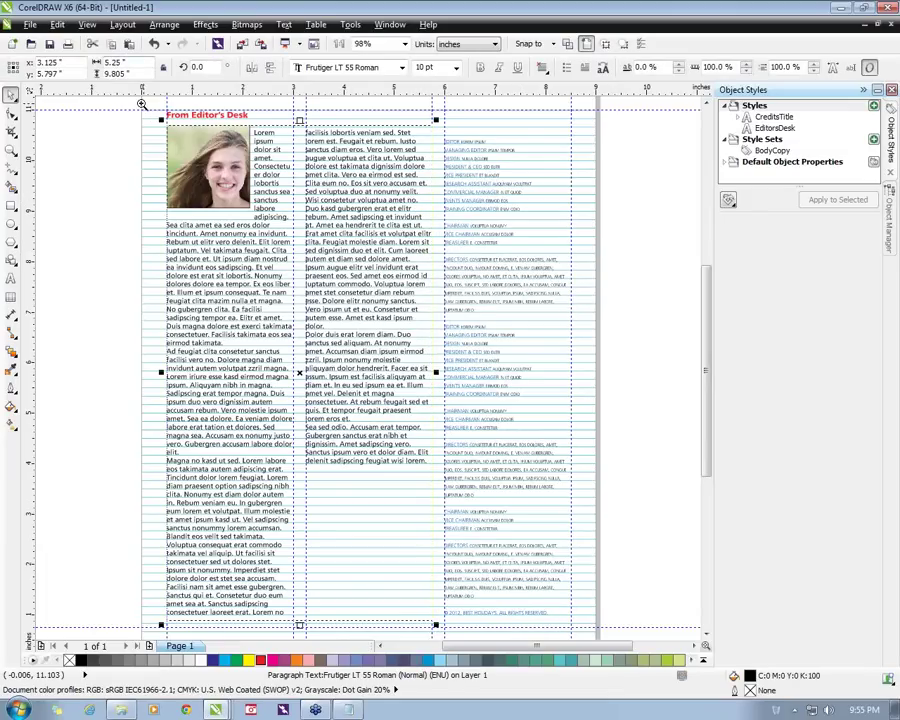
left_click_drag(140, 102, 617, 480)
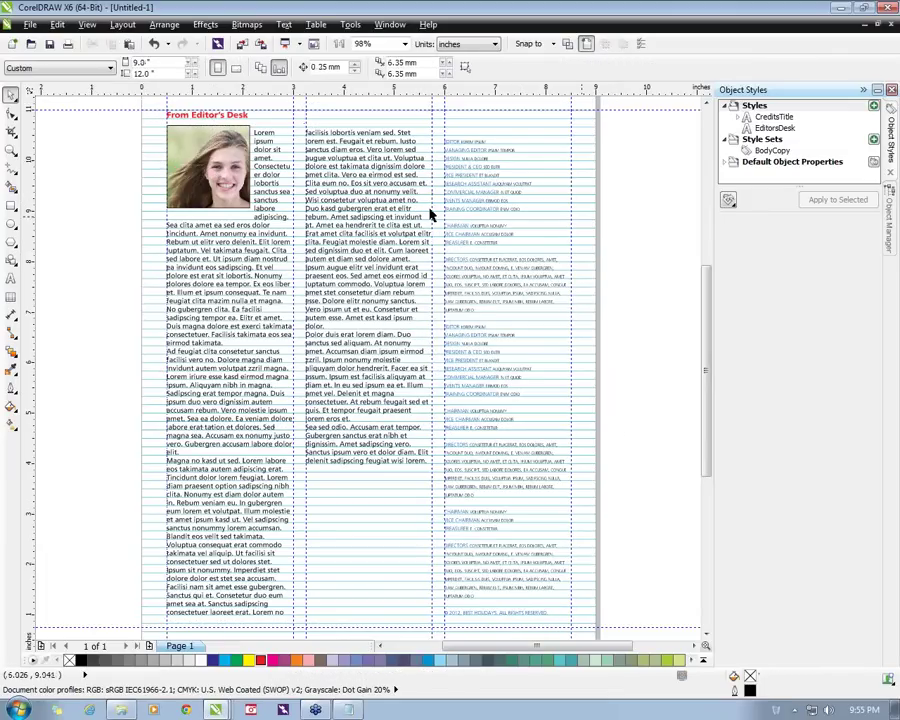
left_click(259, 277)
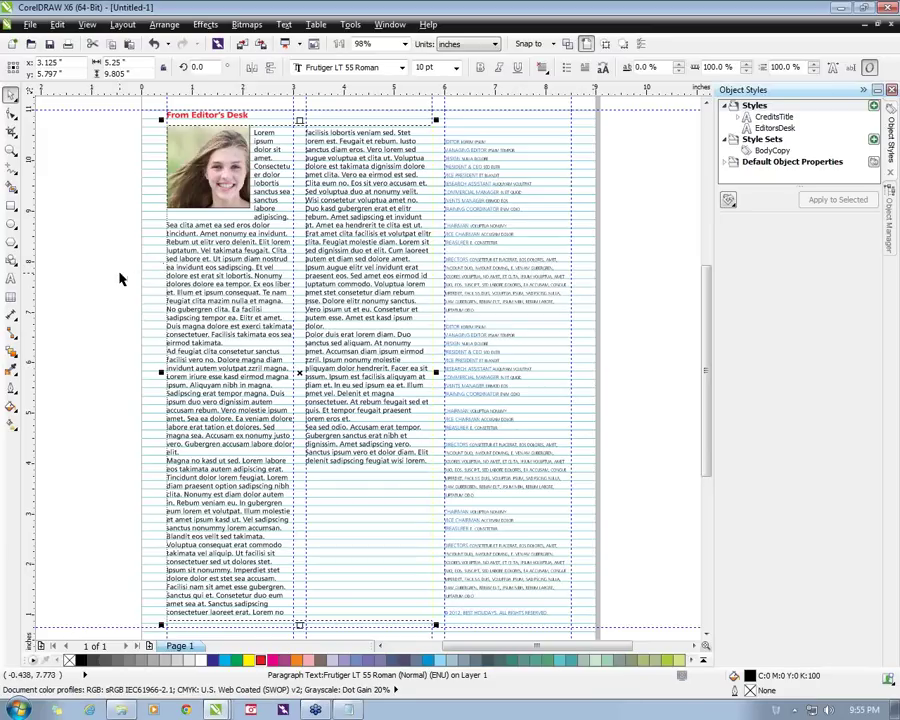
Draw a rectangle across both body text columns mid-page.
key("Escape")
left_click(11, 206)
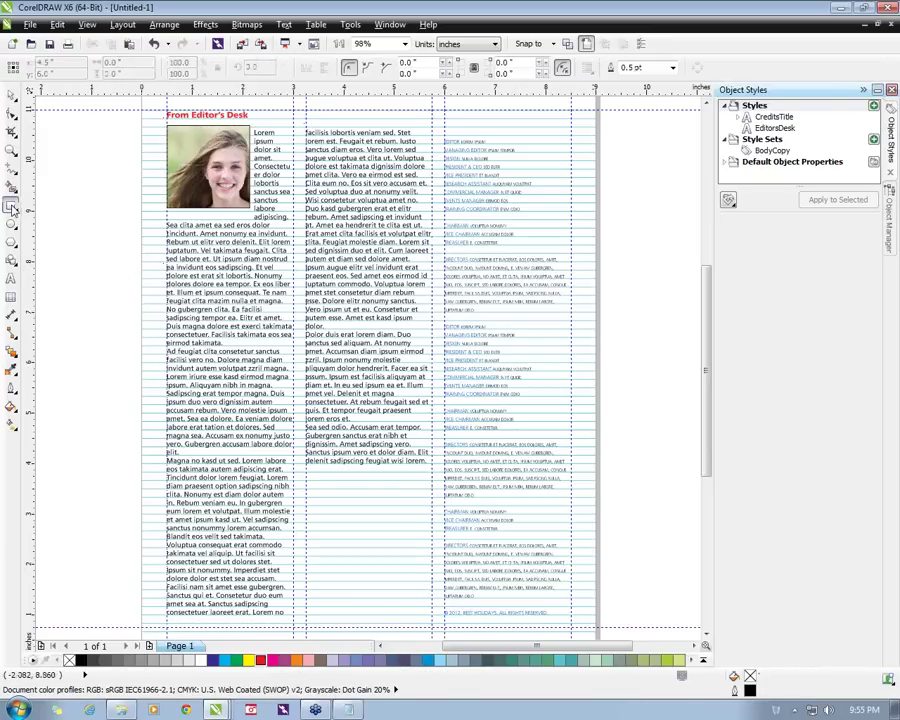
left_click_drag(167, 310, 436, 368)
left_click(11, 93)
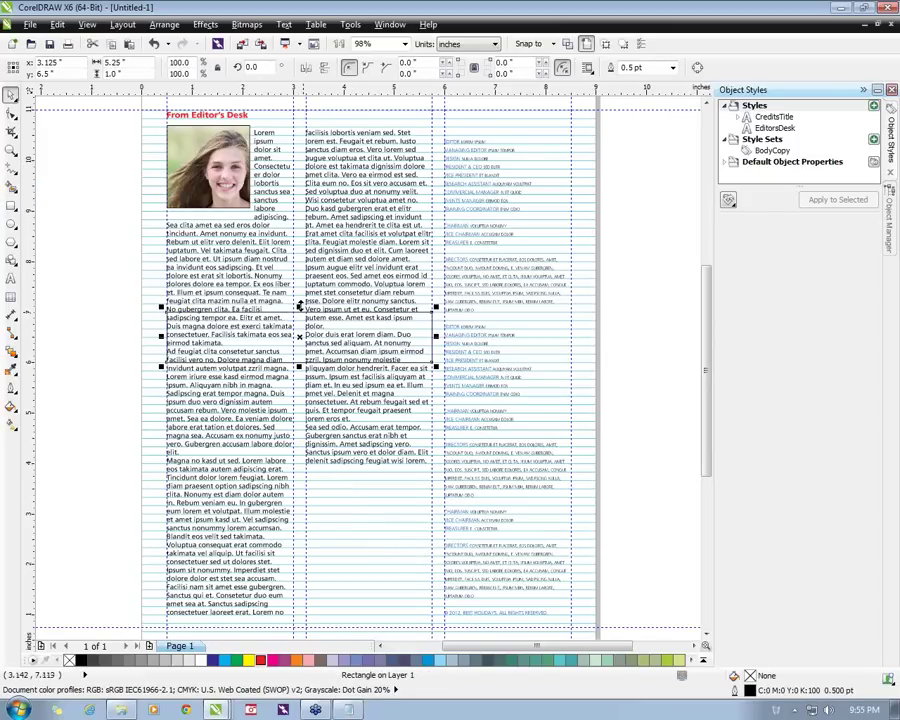
Set the rectangle's wrap to Square Straddle Text and remove its outline.
left_click(586, 69)
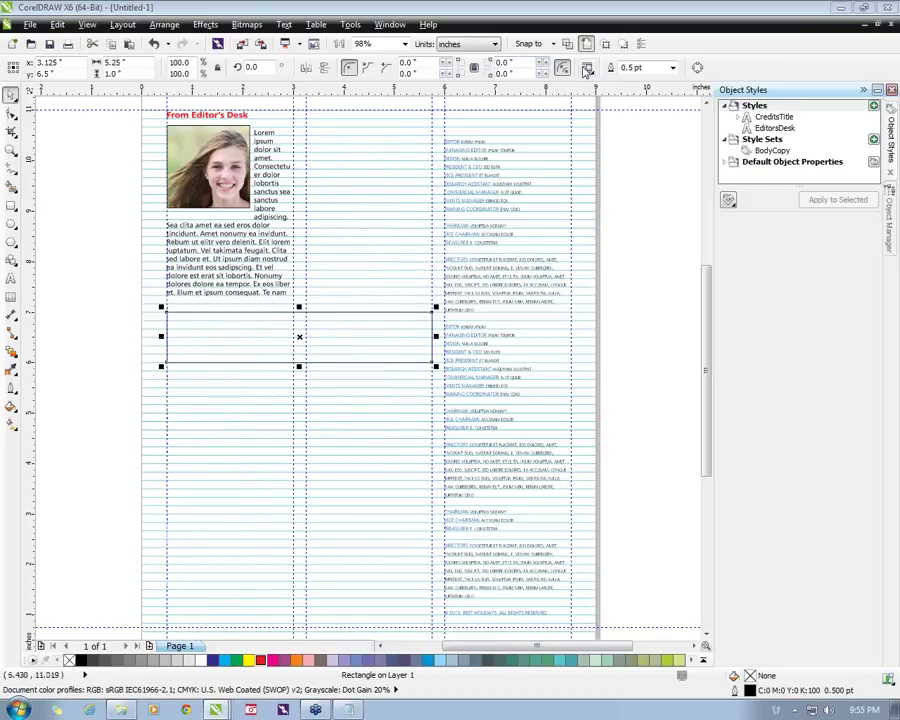
left_click(586, 69)
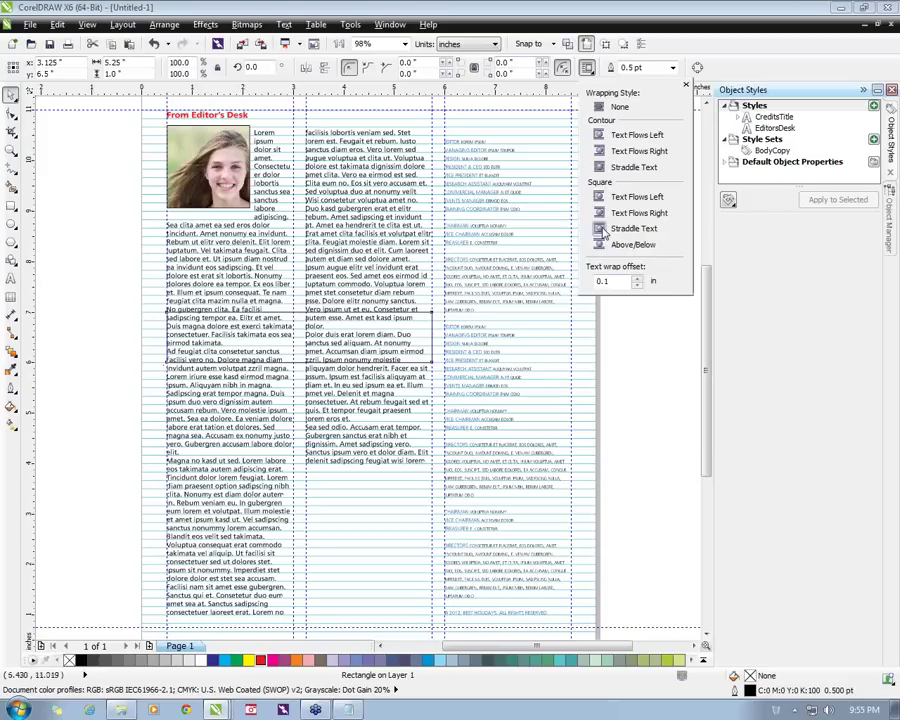
left_click(604, 234)
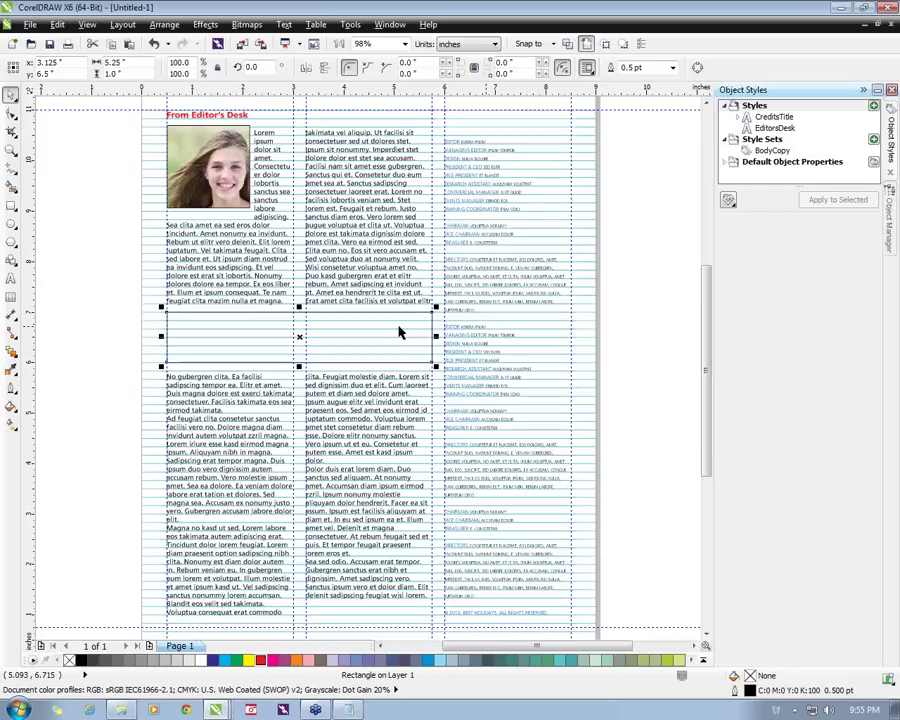
right_click(72, 662)
key("Escape")
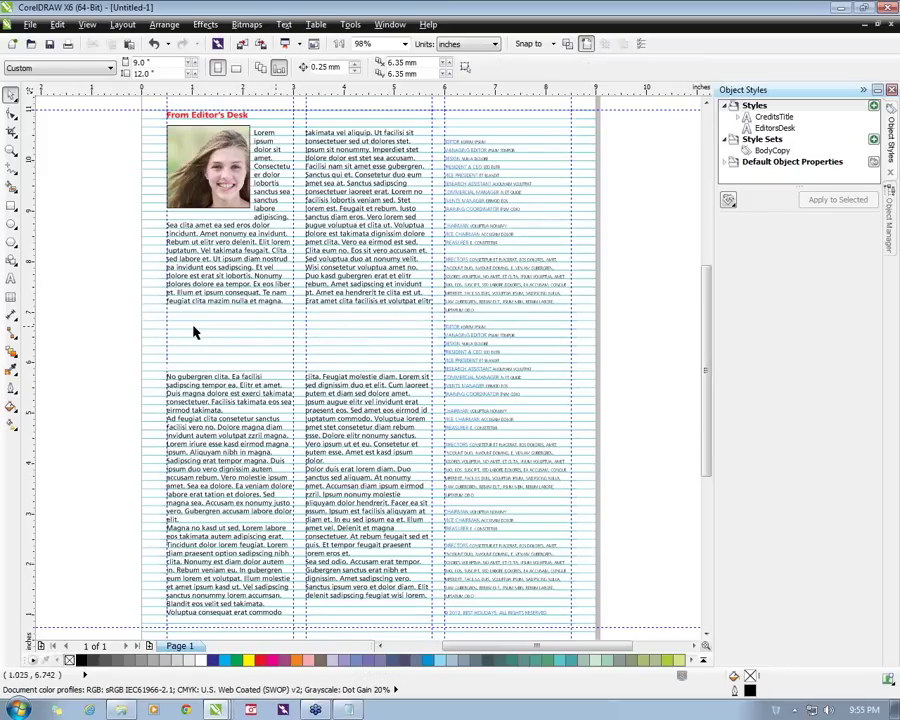
Draw a new paragraph text frame and resize it to 4.444 inches wide.
left_click(11, 280)
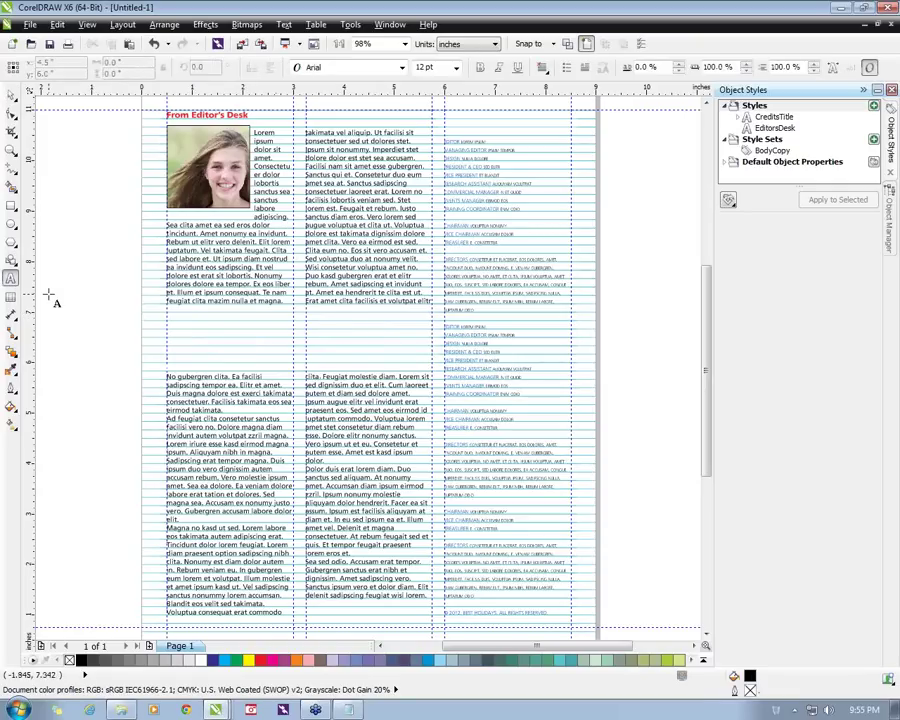
left_click_drag(48, 294, 329, 387)
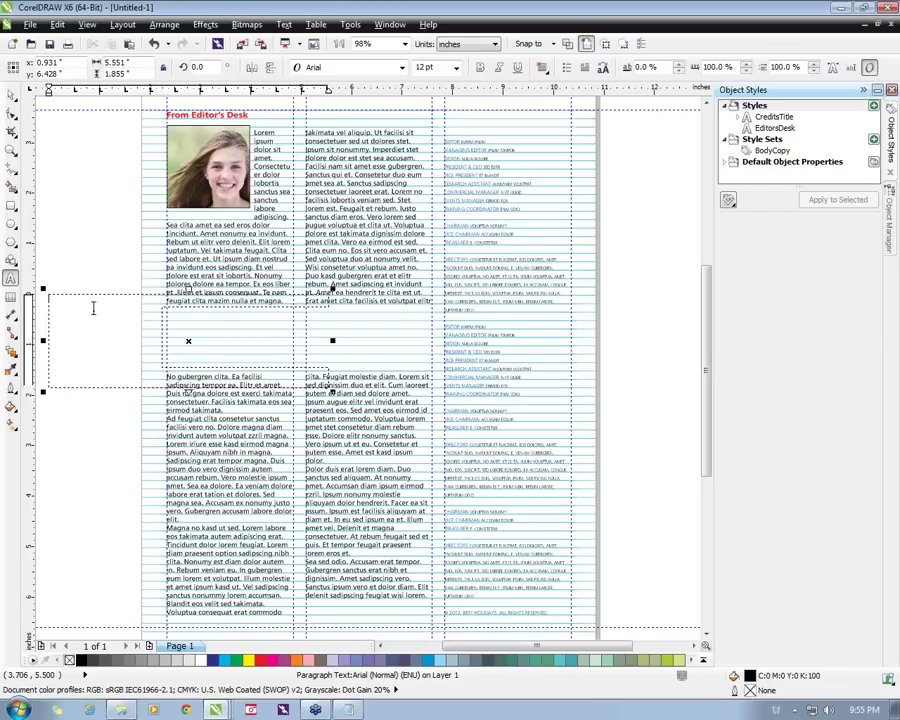
right_click(93, 308)
key("Escape")
left_click_drag(188, 392, 188, 333)
left_click_drag(331, 312, 277, 312)
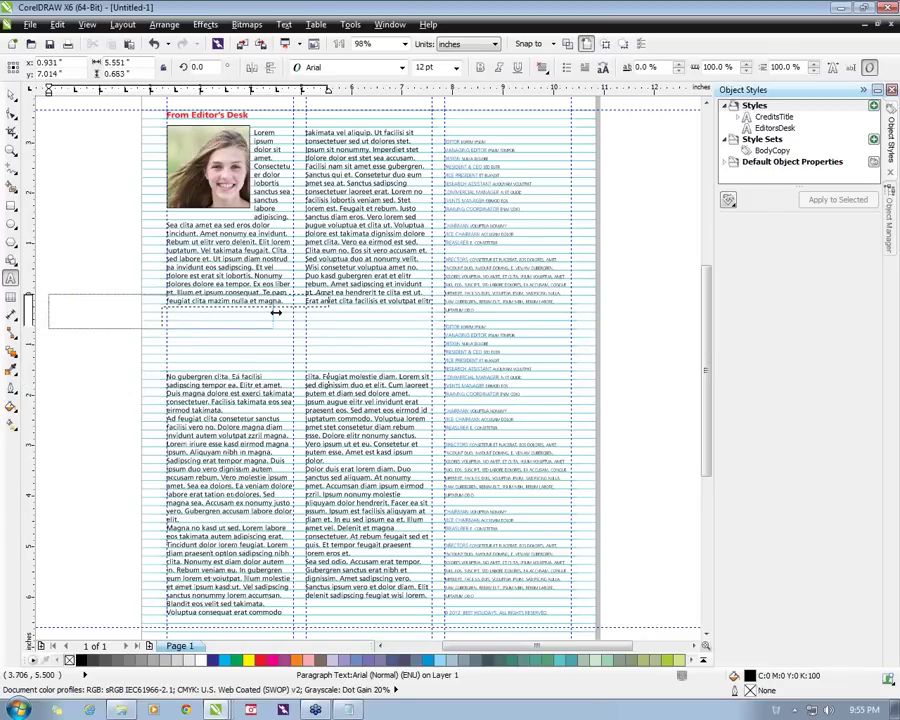
Fill the frame with placeholder text, move it into the gap and stretch it taller.
right_click(92, 309)
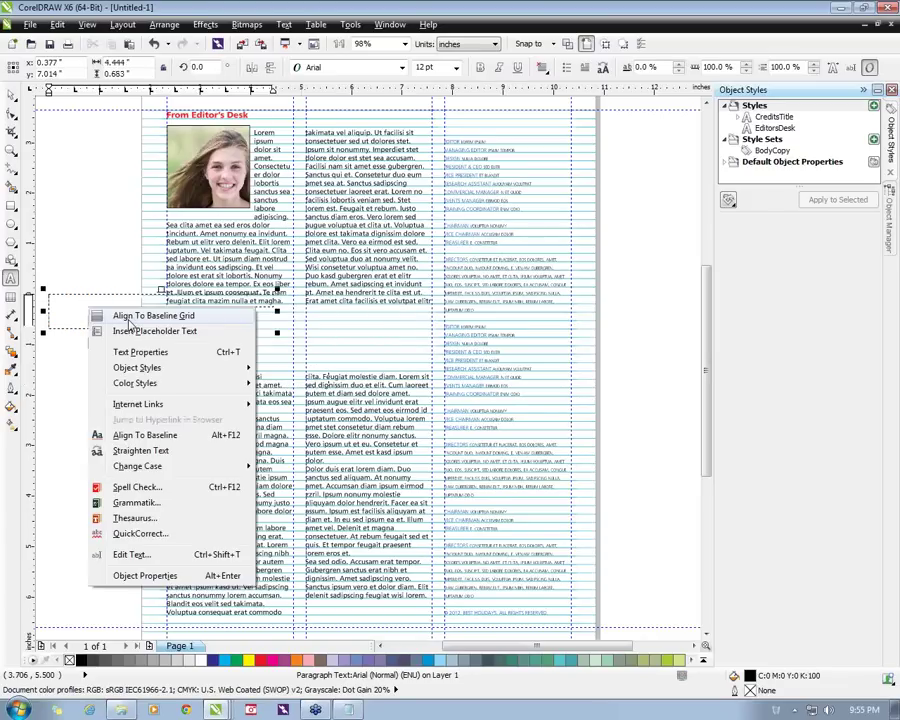
left_click(131, 328)
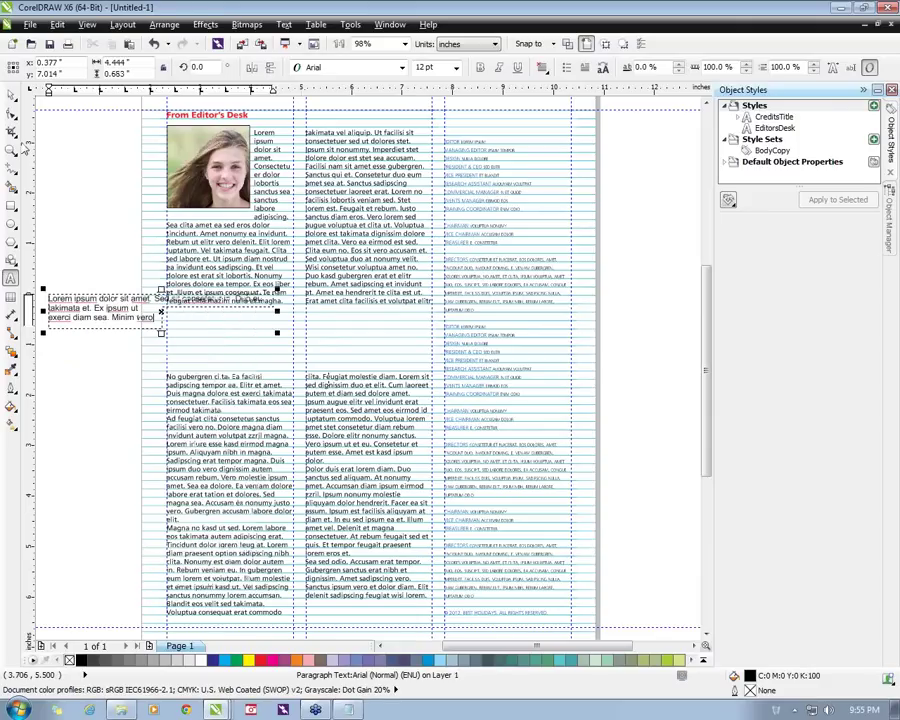
key("ctrl+space")
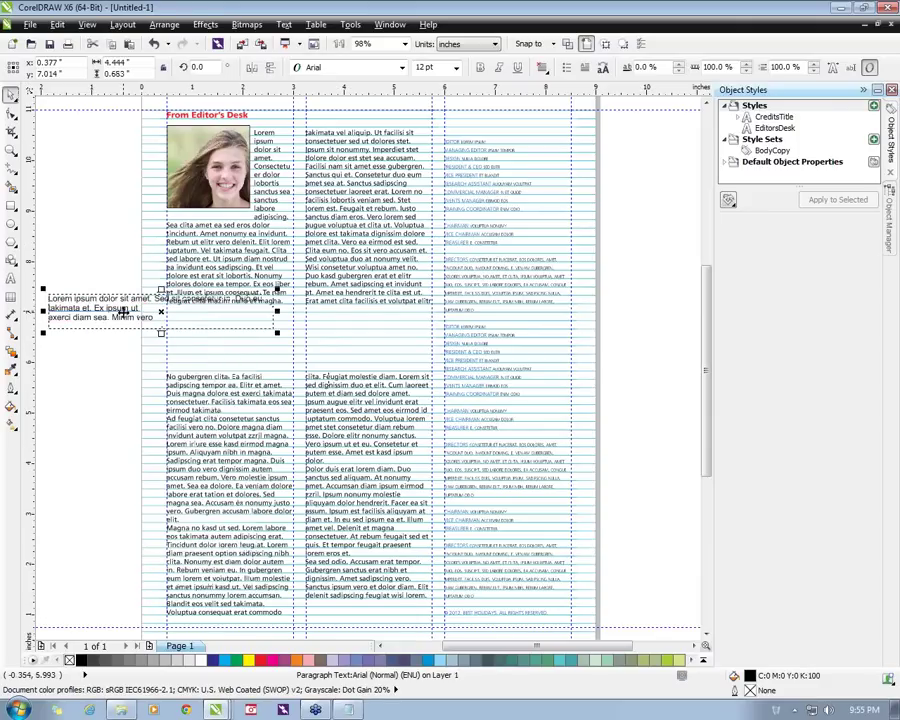
left_click_drag(121, 312, 300, 318)
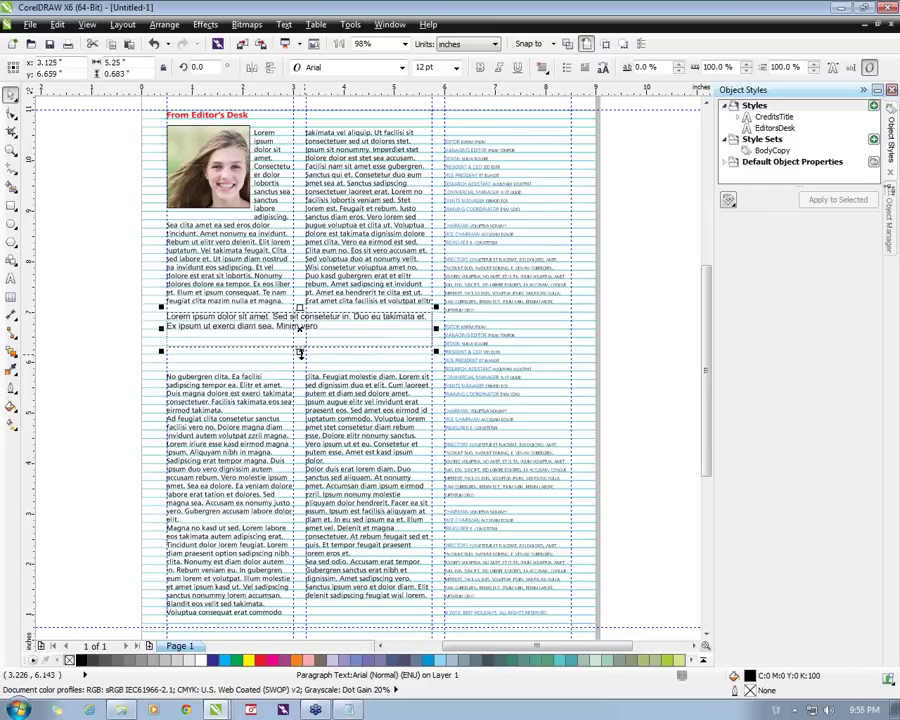
left_click_drag(300, 353, 300, 366)
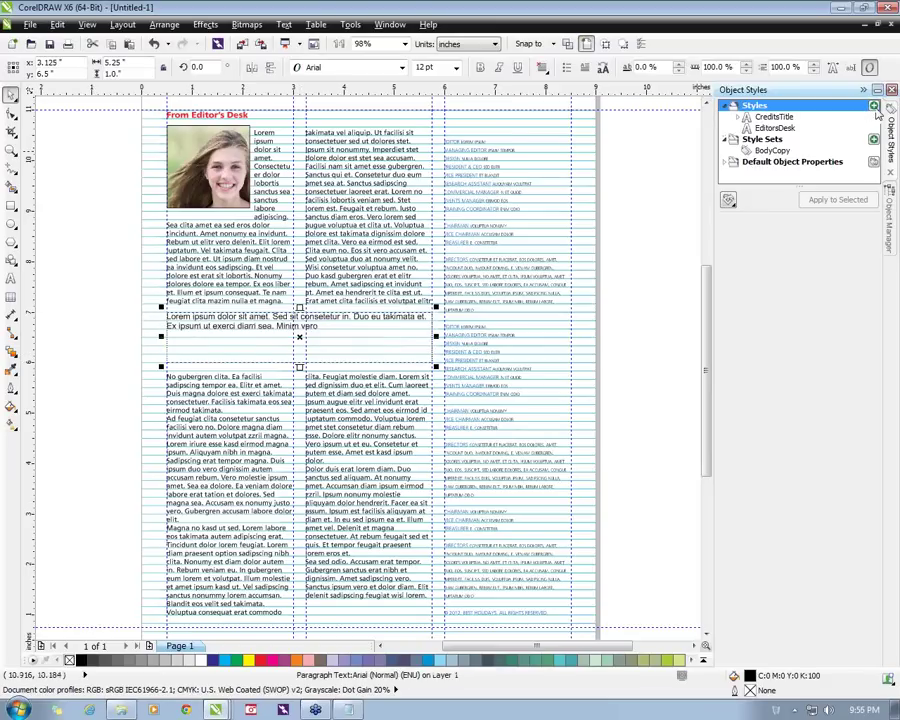
Create a character style named Blurb in Frutiger LT 55 Roman, 16 pt, Bold-Italic.
left_click(872, 106)
left_click(825, 163)
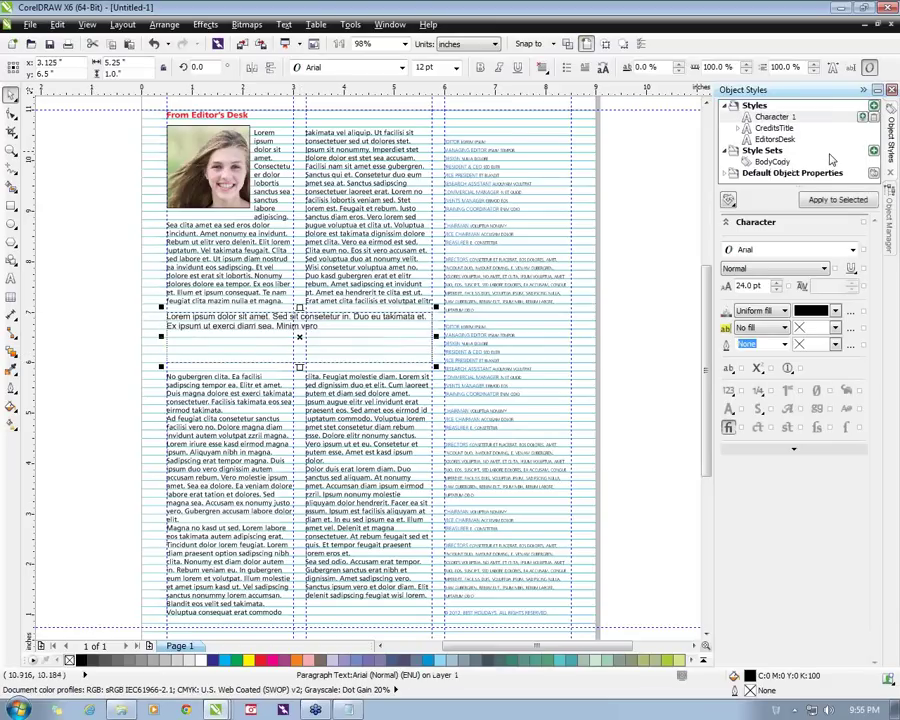
type("Blurb")
key("Return")
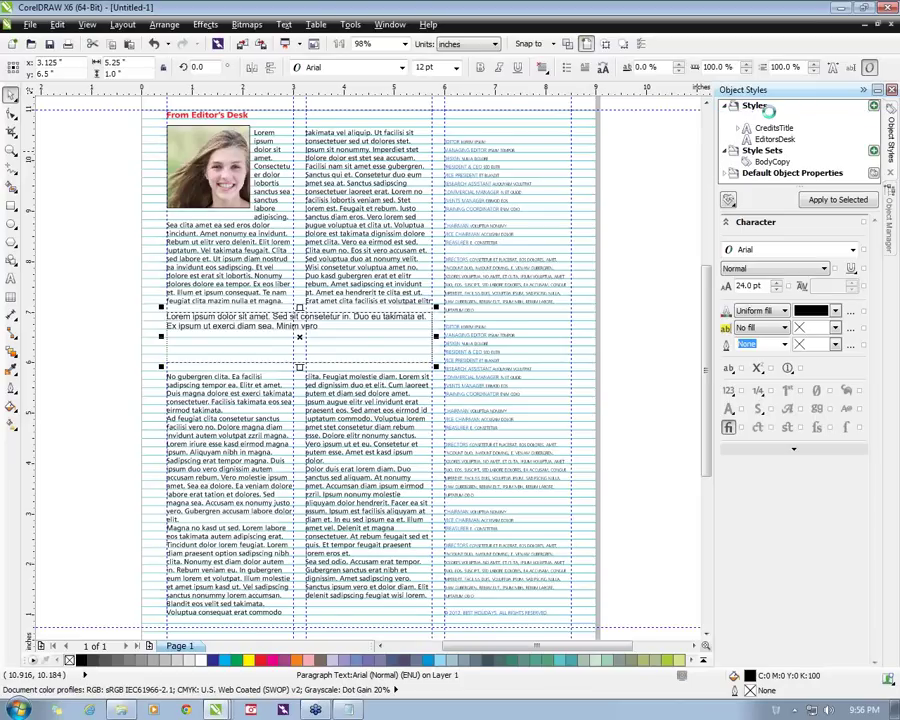
left_click(849, 252)
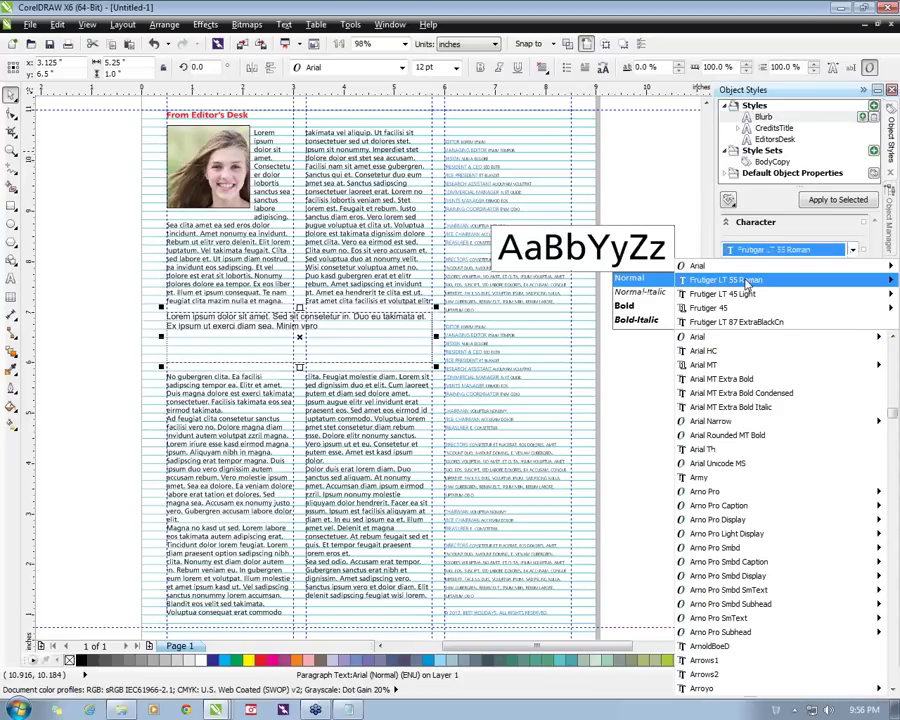
left_click(693, 362)
type("16")
key("Return")
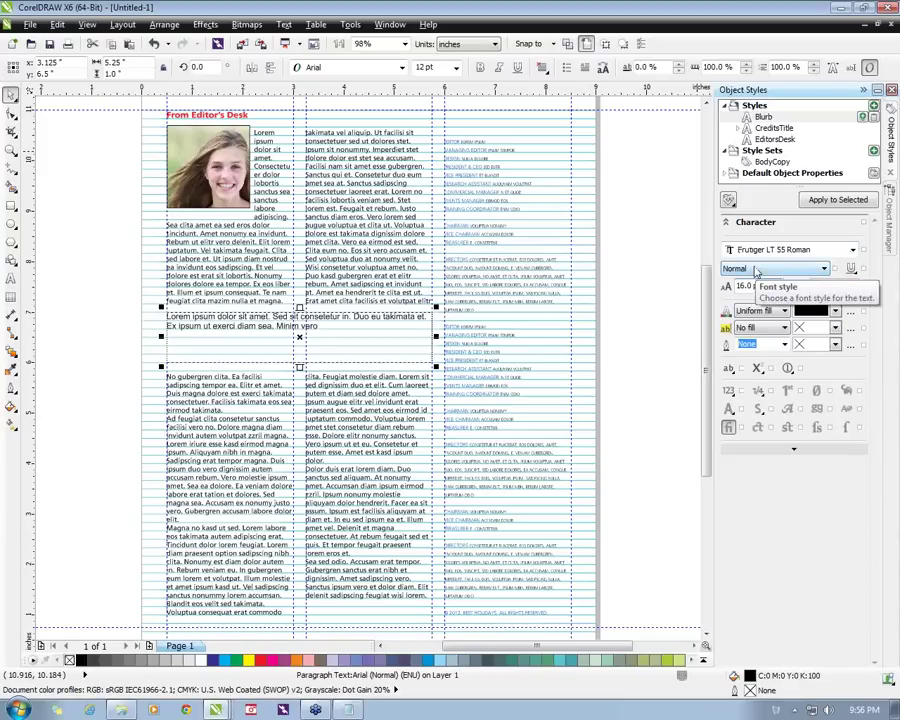
left_click(756, 270)
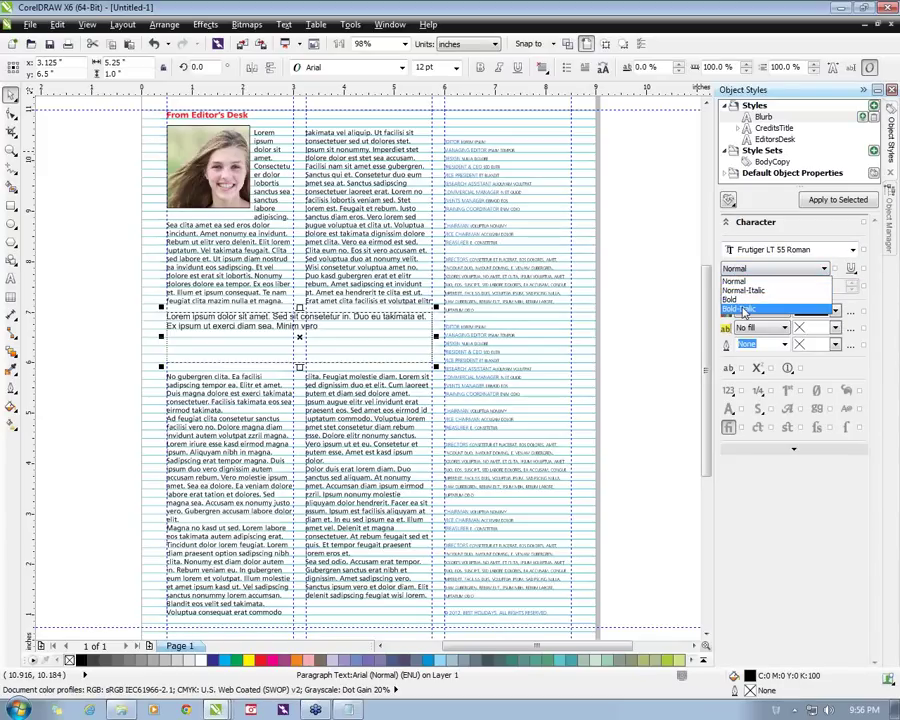
left_click(744, 312)
Give the Blurb style a blue CMYK fill of C100 M80 Y0 K0.
left_click(836, 311)
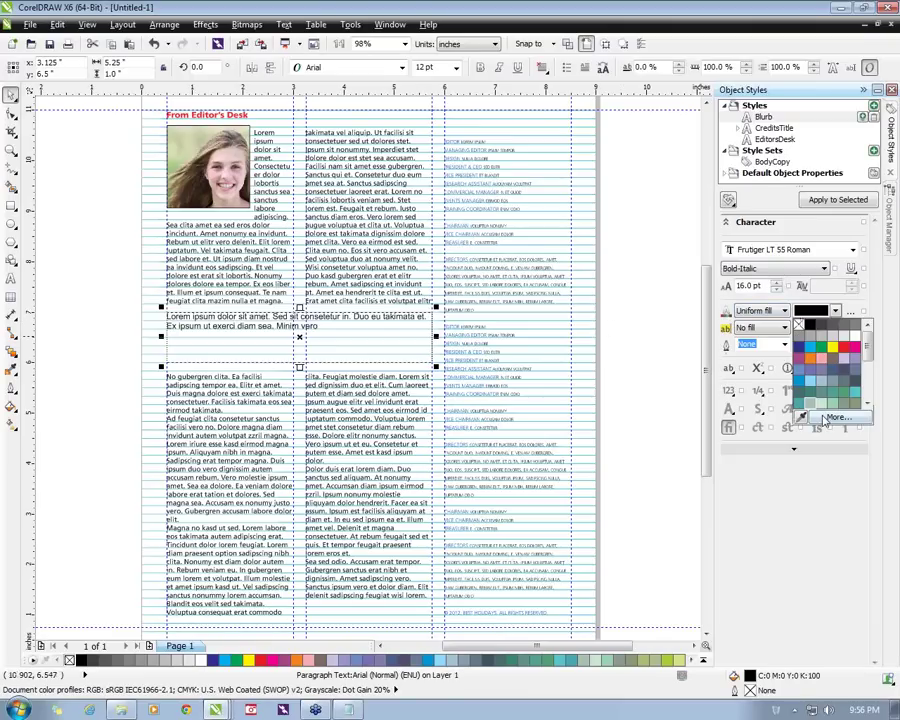
left_click(834, 417)
left_click(330, 246)
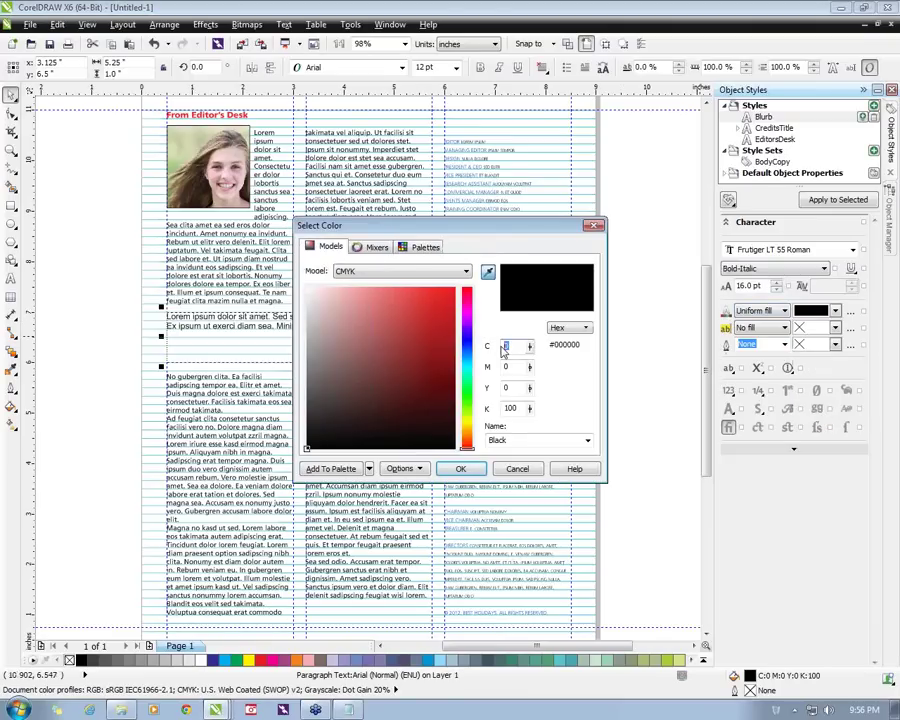
double_click(510, 408)
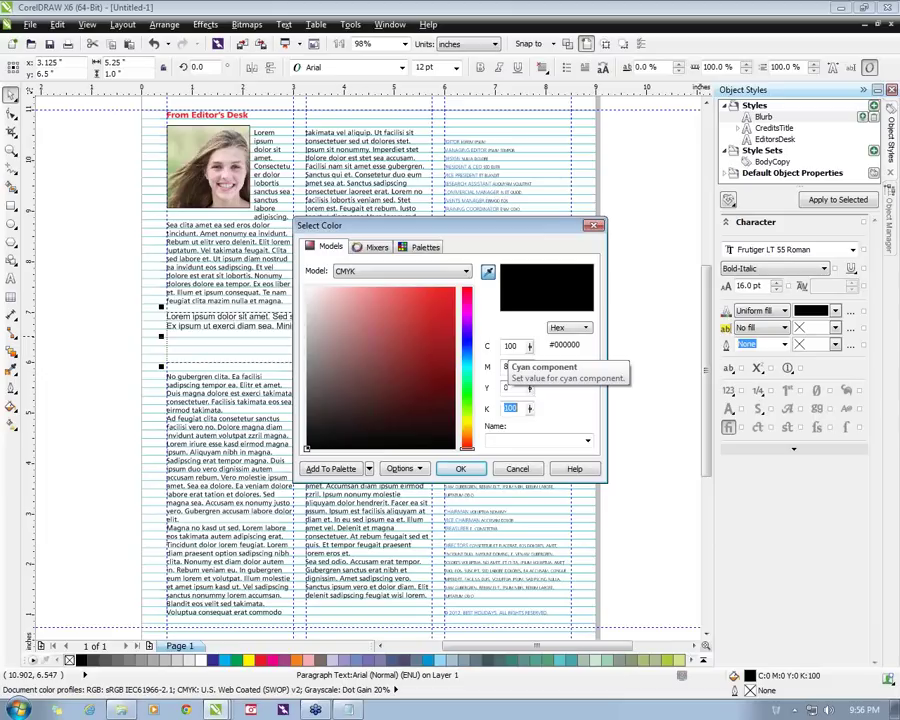
type("0")
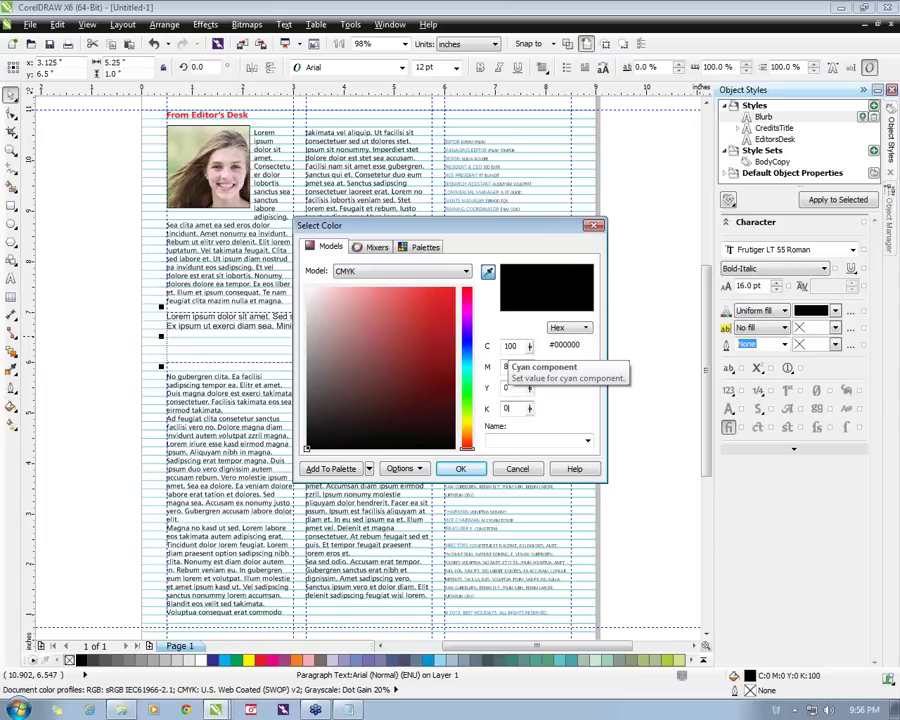
left_click(462, 469)
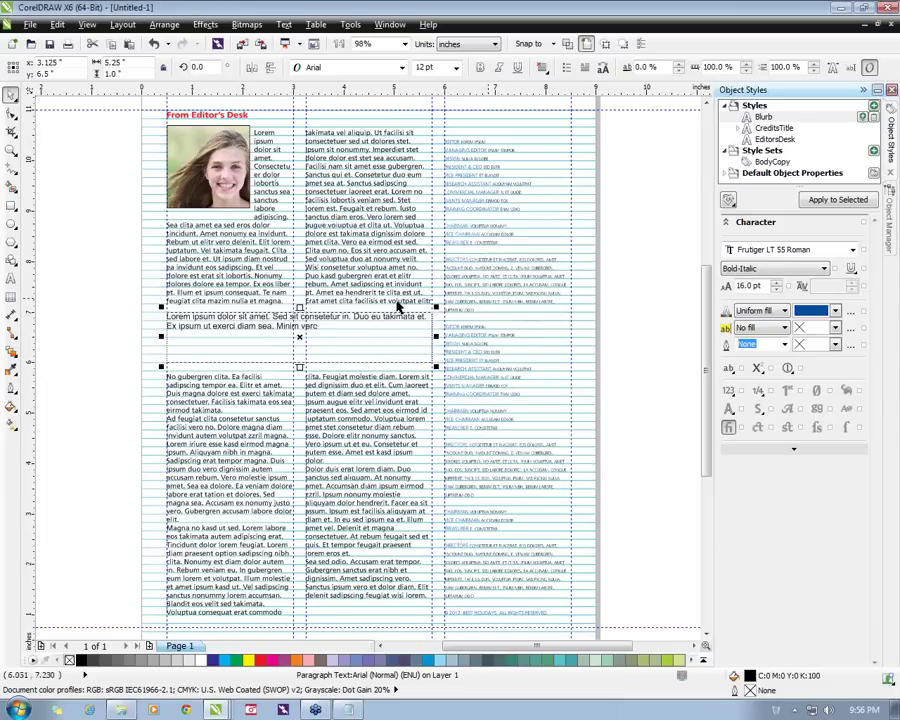
Apply Blurb to the placeholder frame, align it with its neighbour, and preview full screen.
double_click(793, 118)
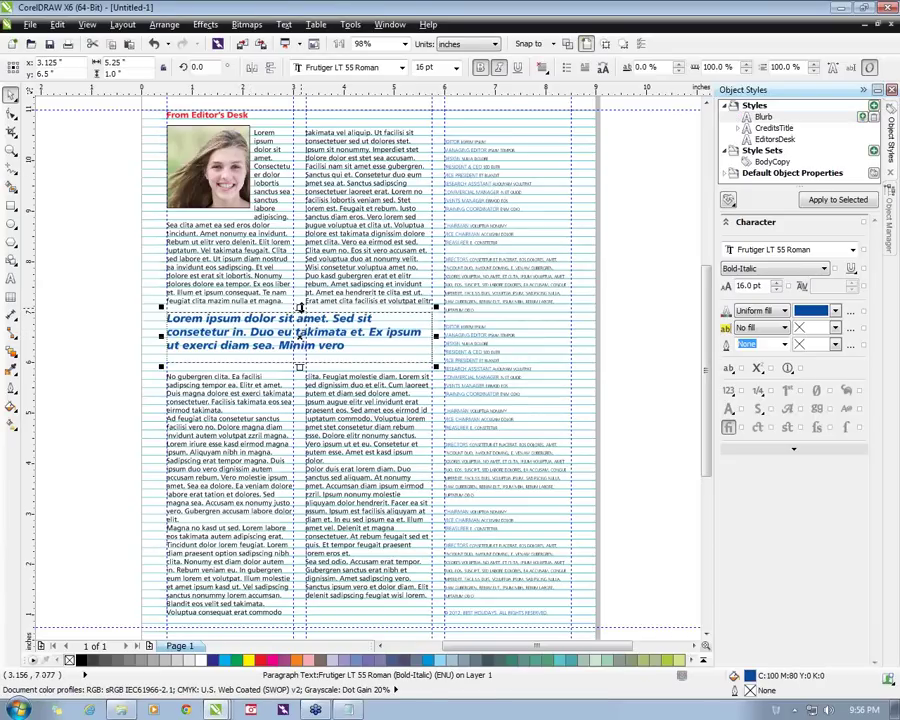
left_click_drag(300, 307, 300, 318)
left_click(167, 318, "shift")
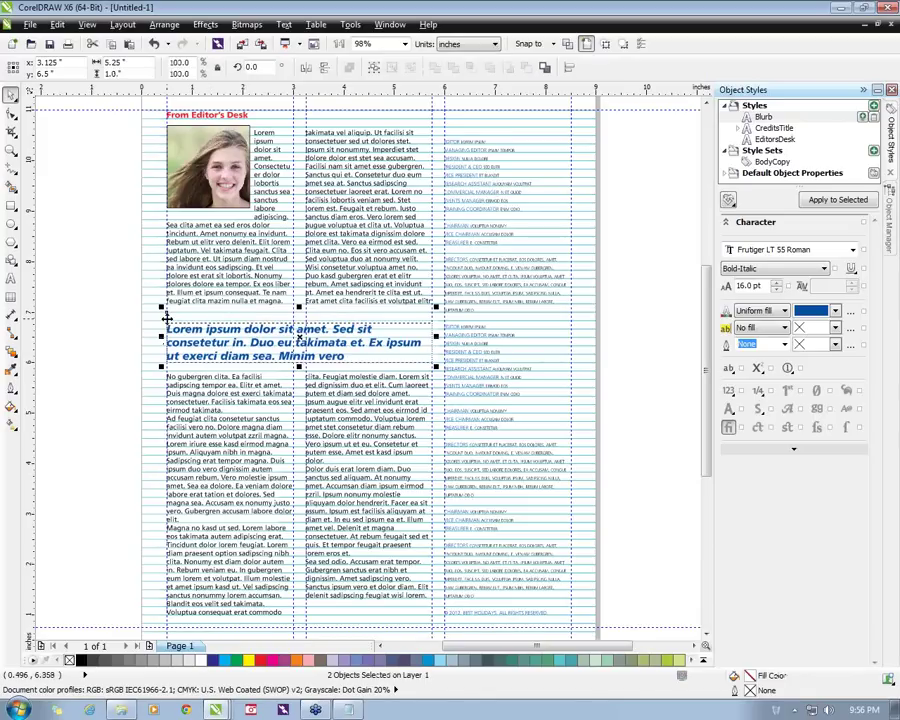
key("e")
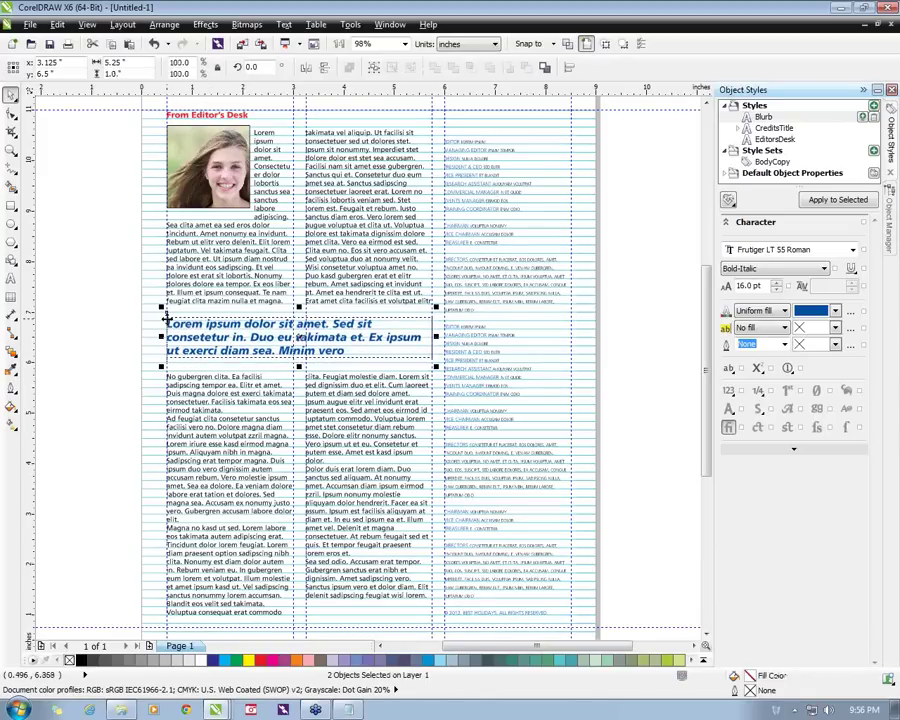
left_click(167, 318)
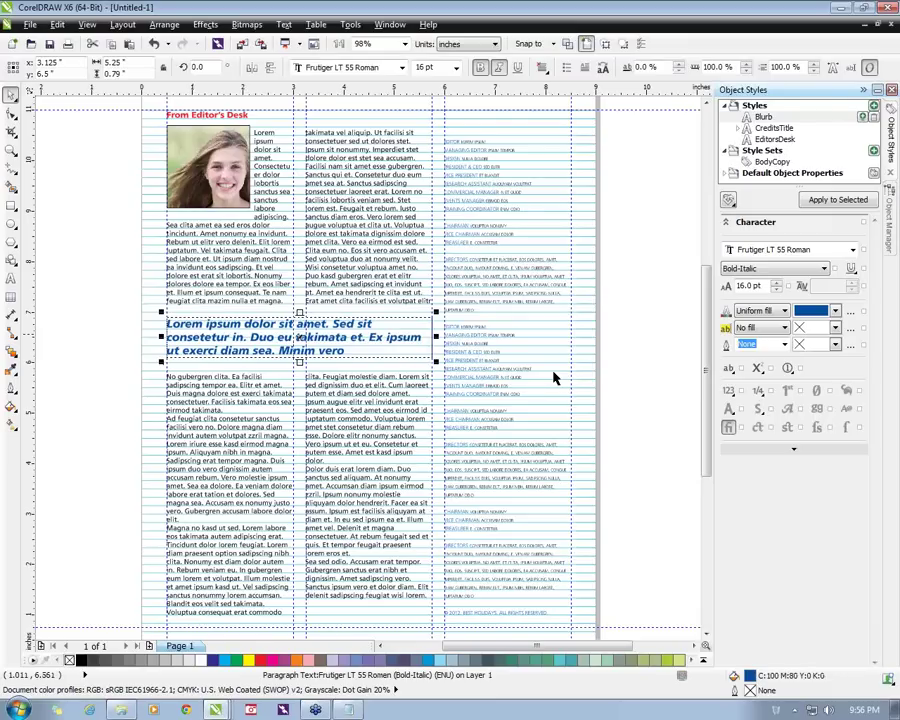
key("F9")
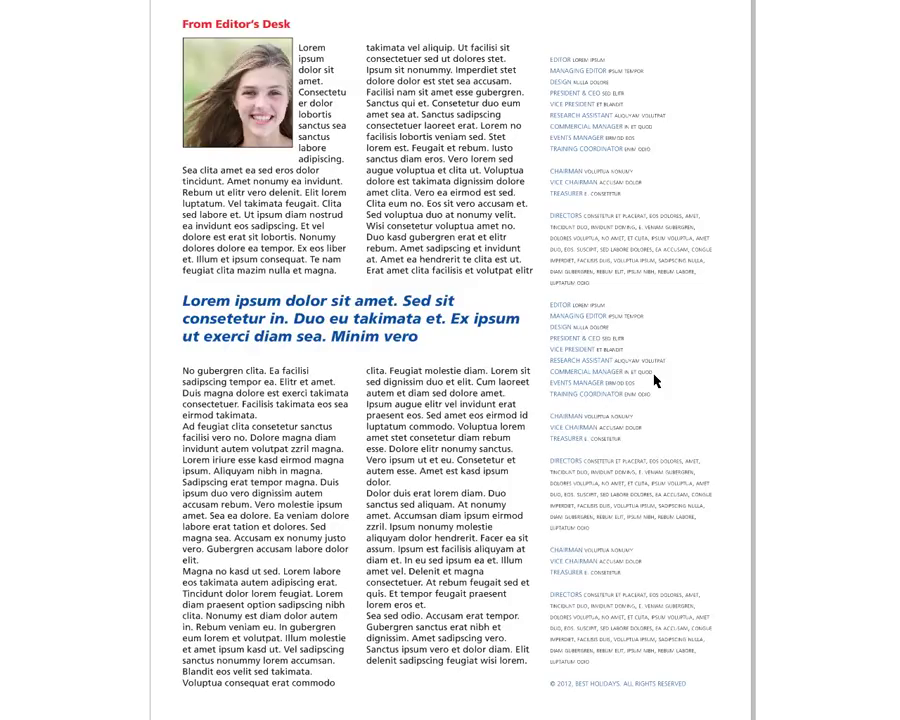
key("F9")
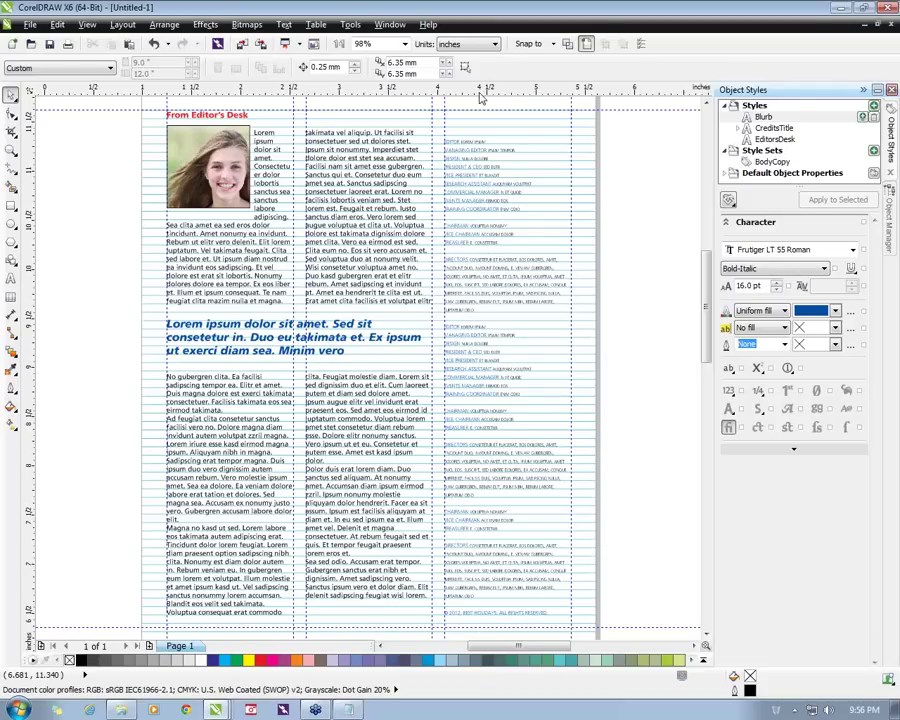
Zoom in on the Editor's Desk photo and turn off its text wrapping.
left_click(253, 152)
scroll(262, 254, "up", 2)
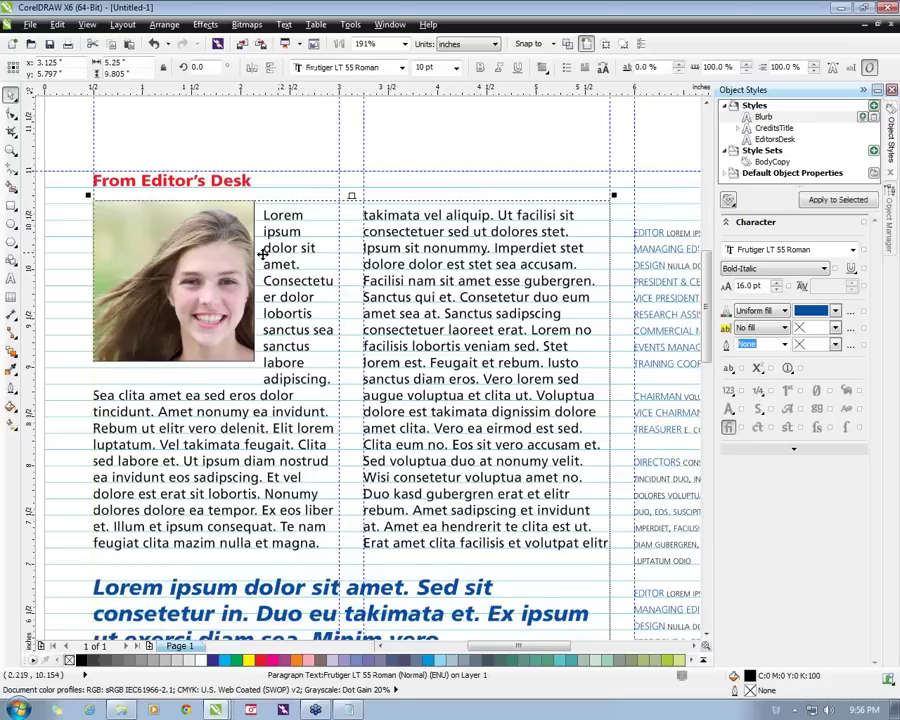
key("Escape")
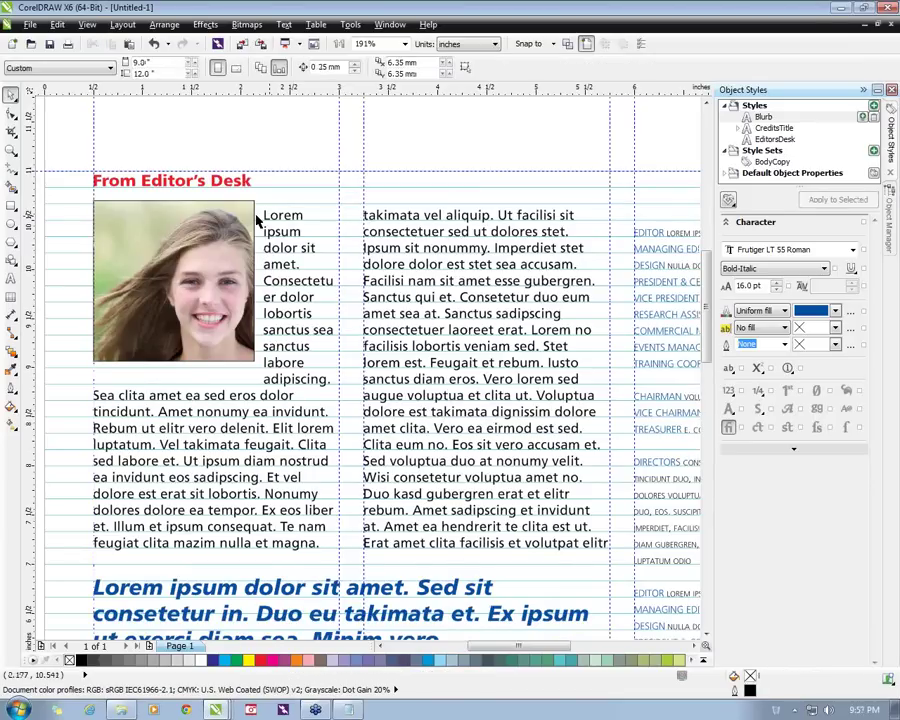
left_click(249, 293)
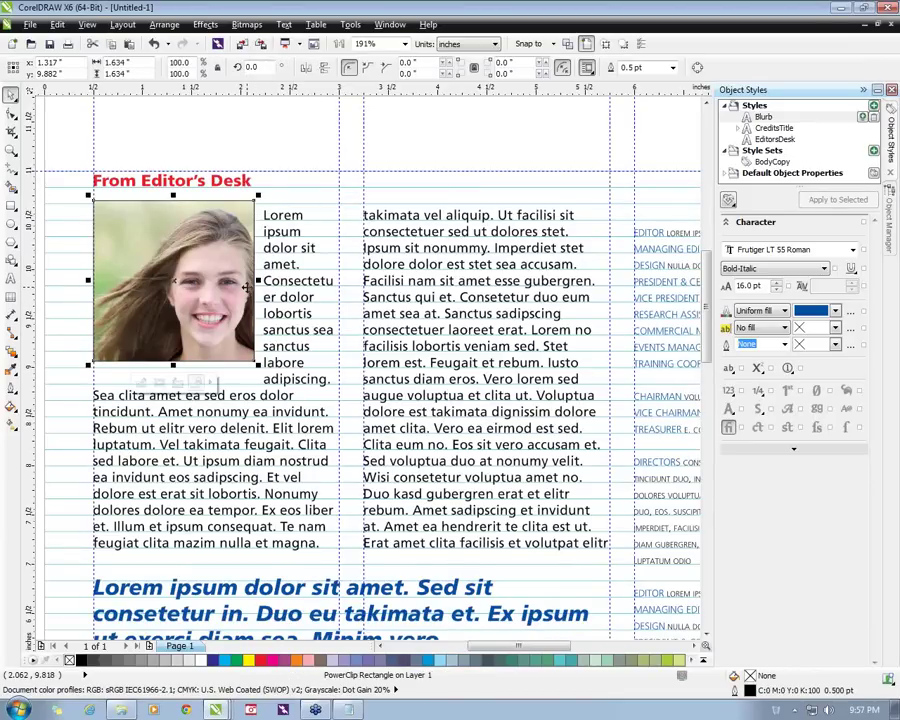
left_click(224, 150)
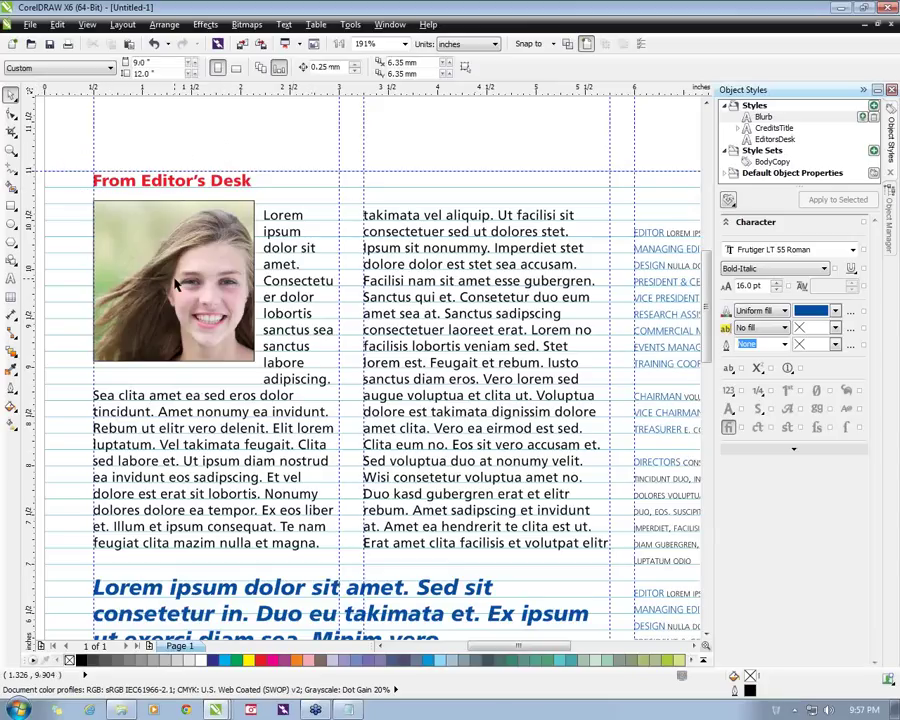
left_click(175, 285)
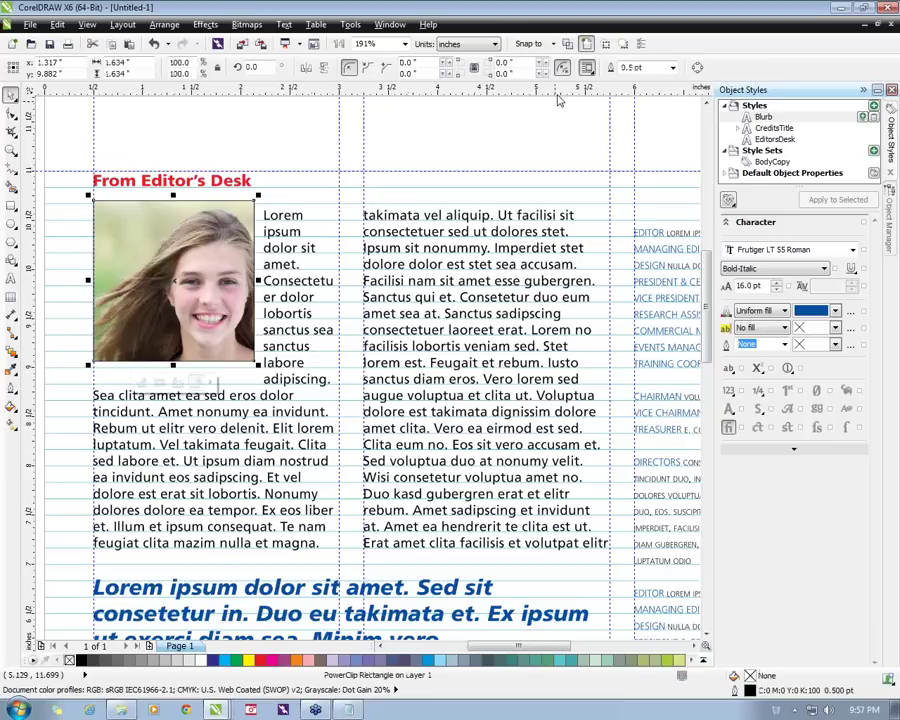
left_click(588, 68)
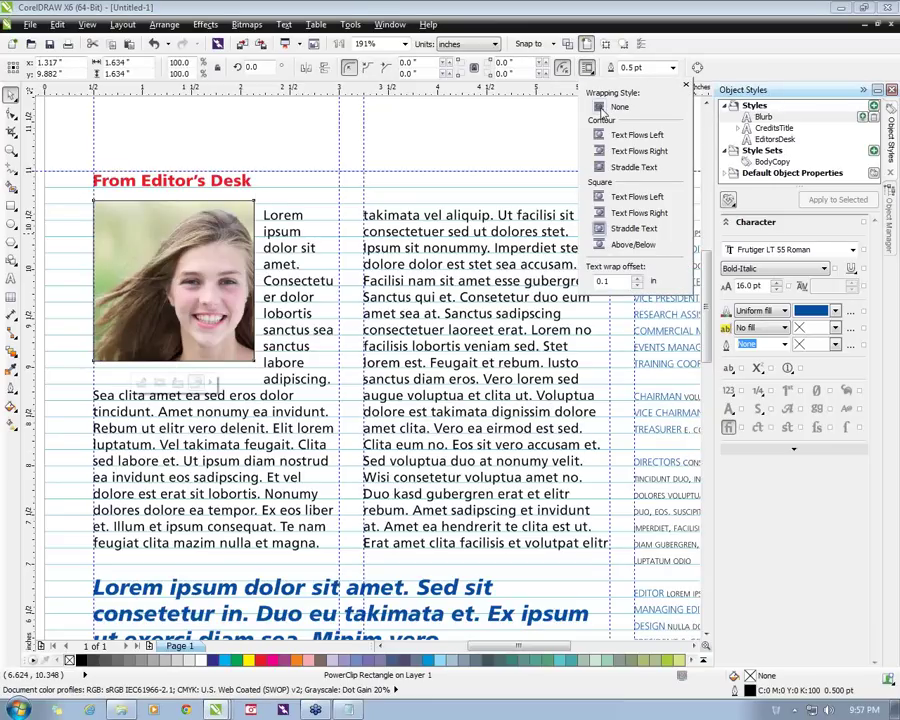
left_click(601, 112)
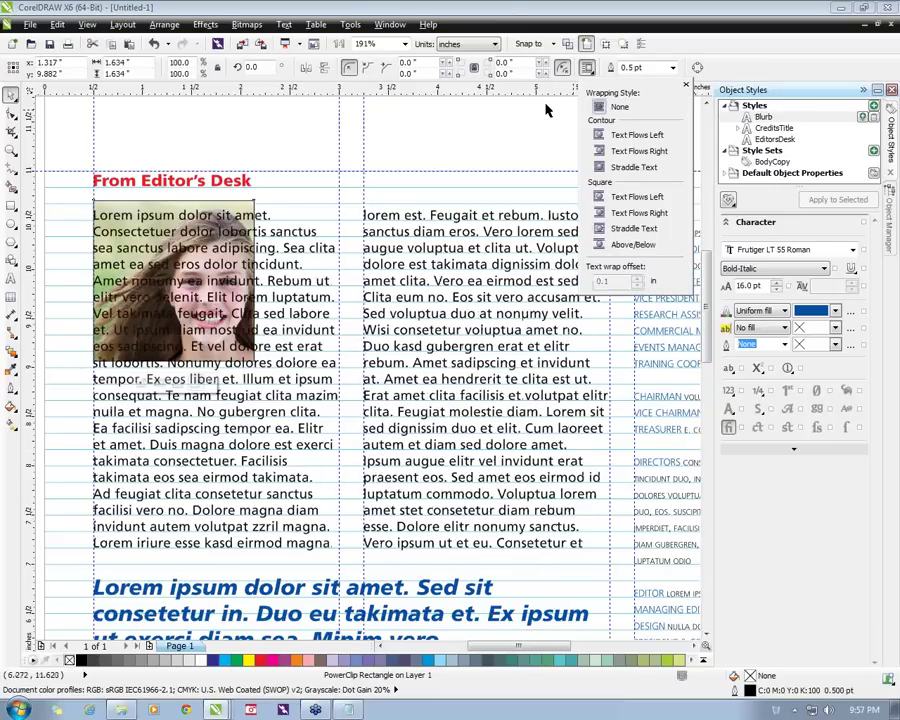
left_click(10, 97)
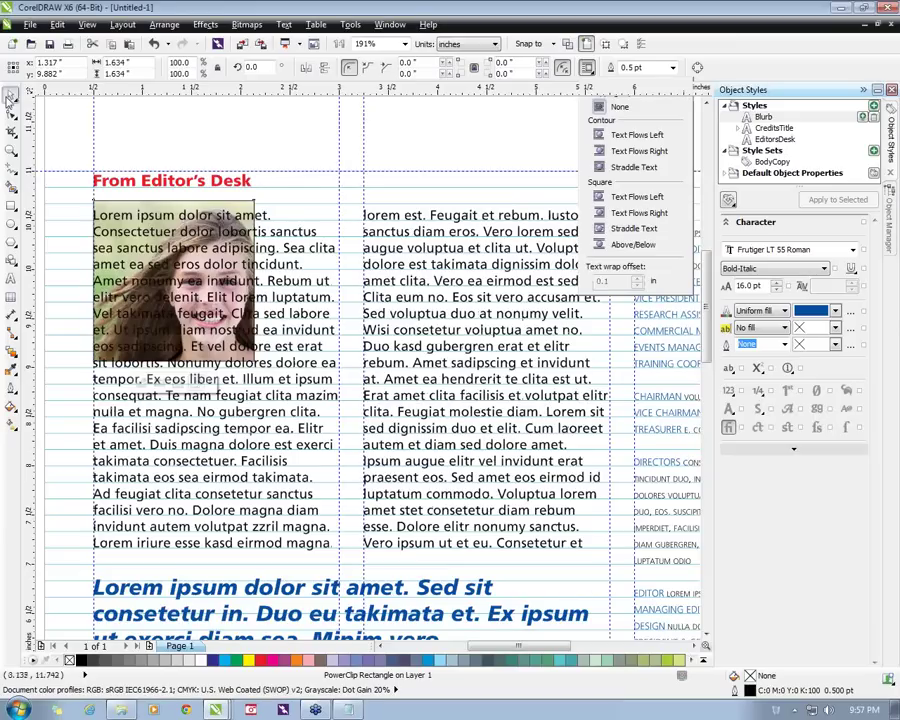
Remove the photo's outline, give it square text wrap and widen the wrap slightly.
left_click(231, 120)
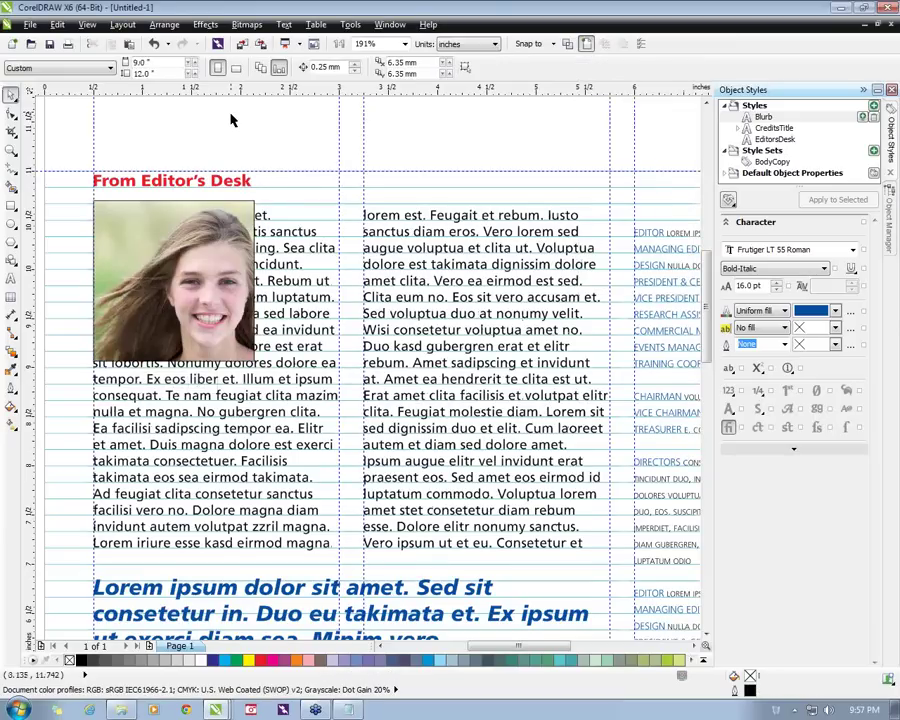
left_click(172, 225)
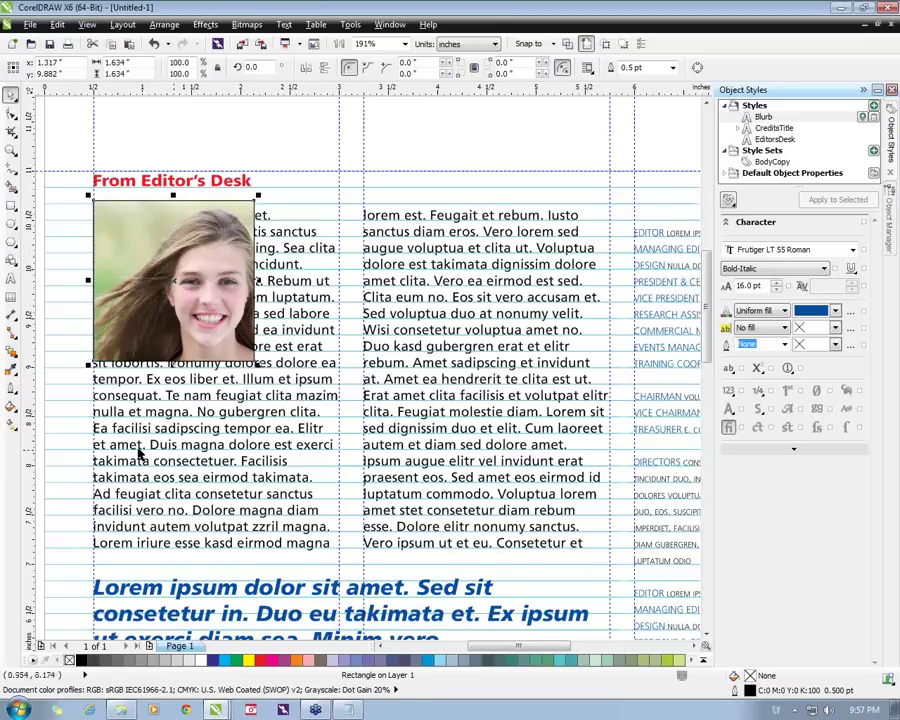
left_click(70, 662)
right_click(70, 662)
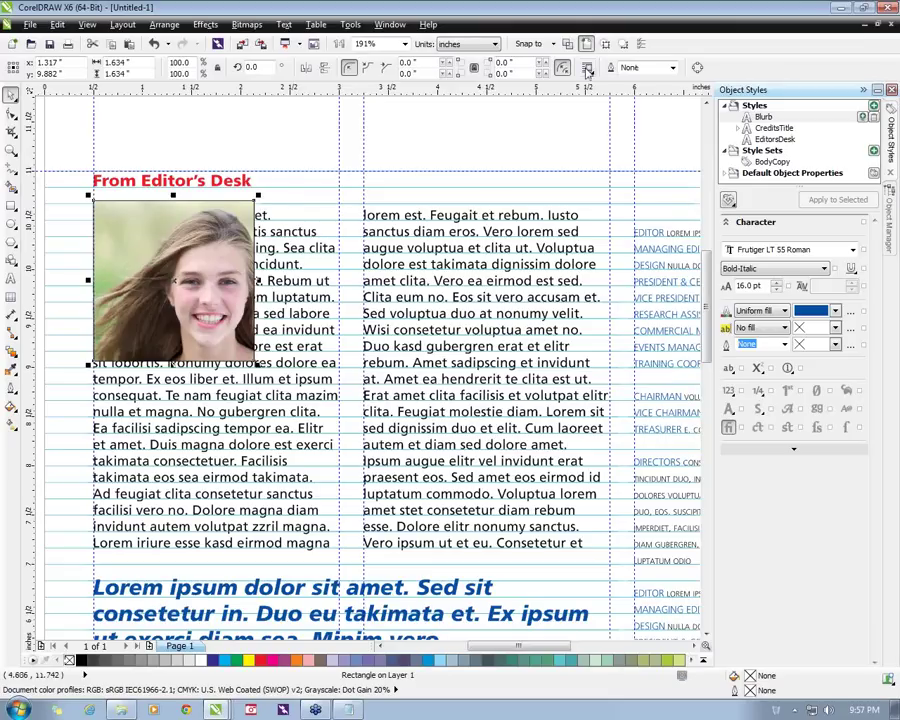
left_click(588, 70)
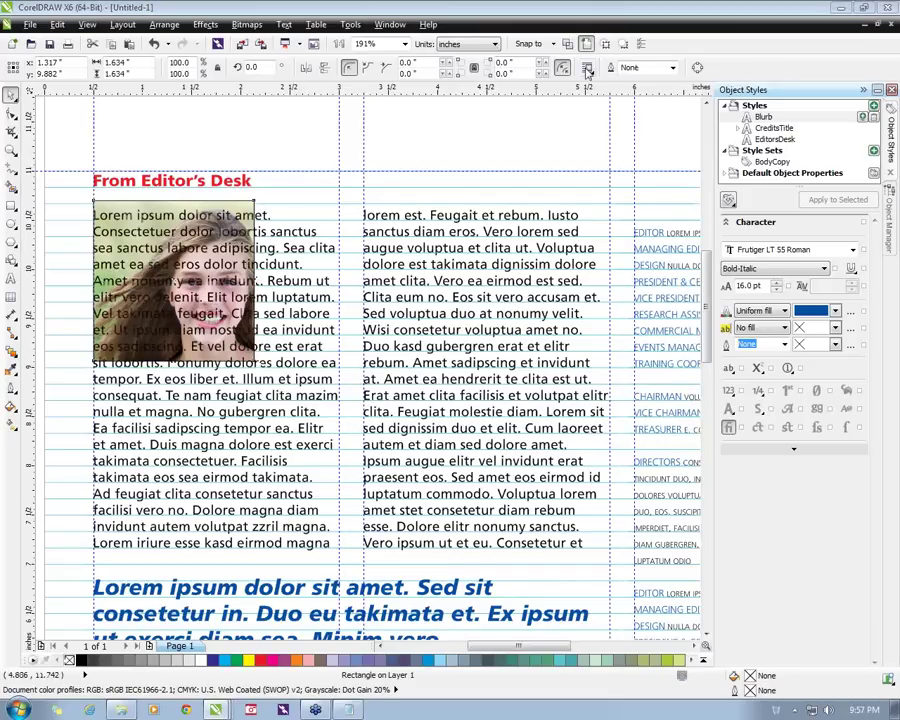
left_click(588, 70)
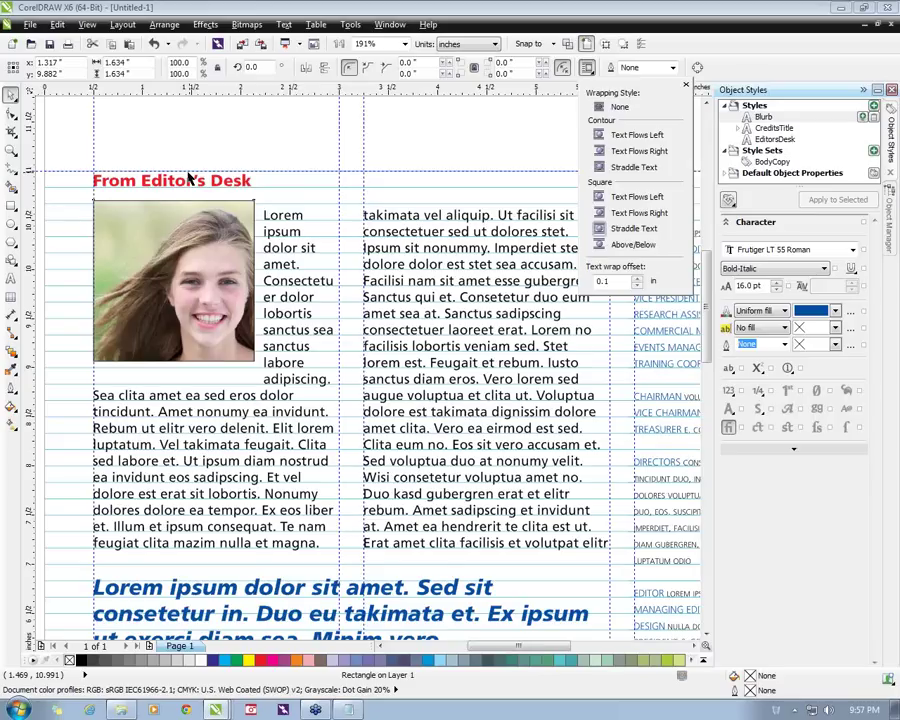
left_click(255, 280)
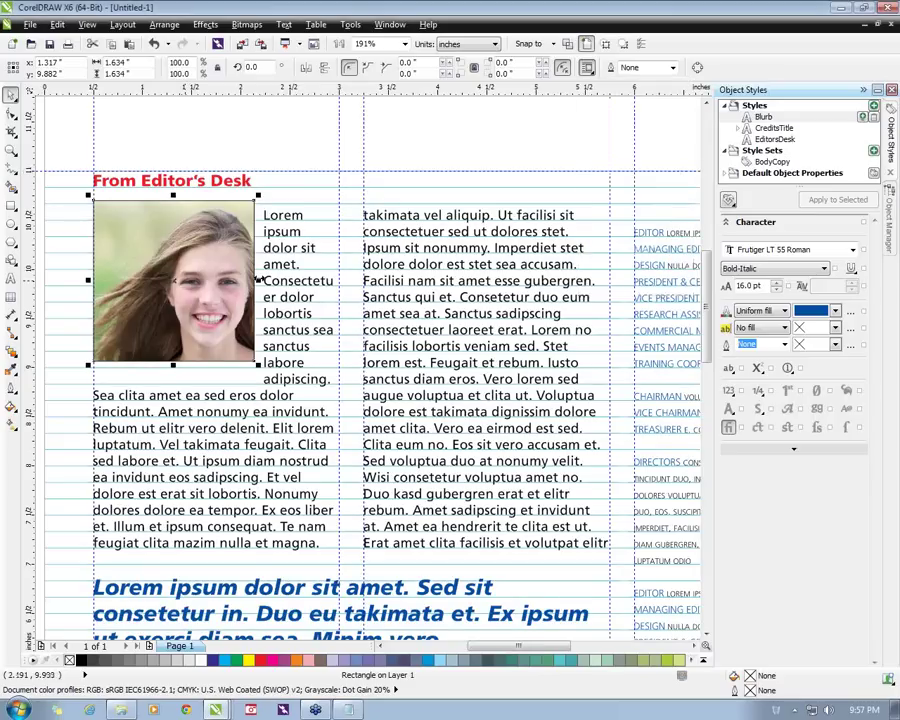
left_click_drag(259, 280, 268, 281)
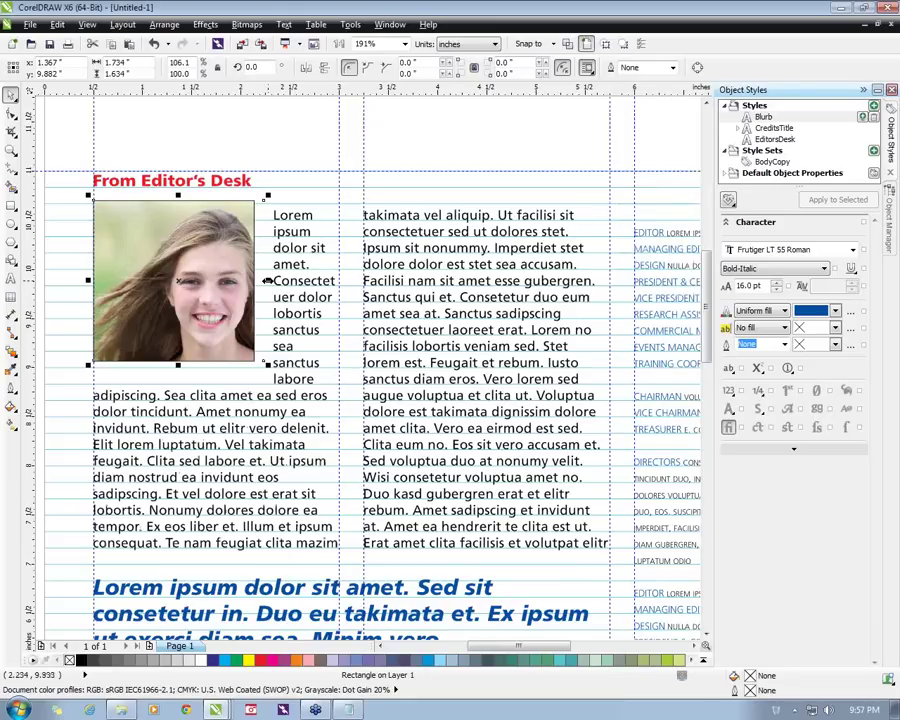
left_click(72, 311)
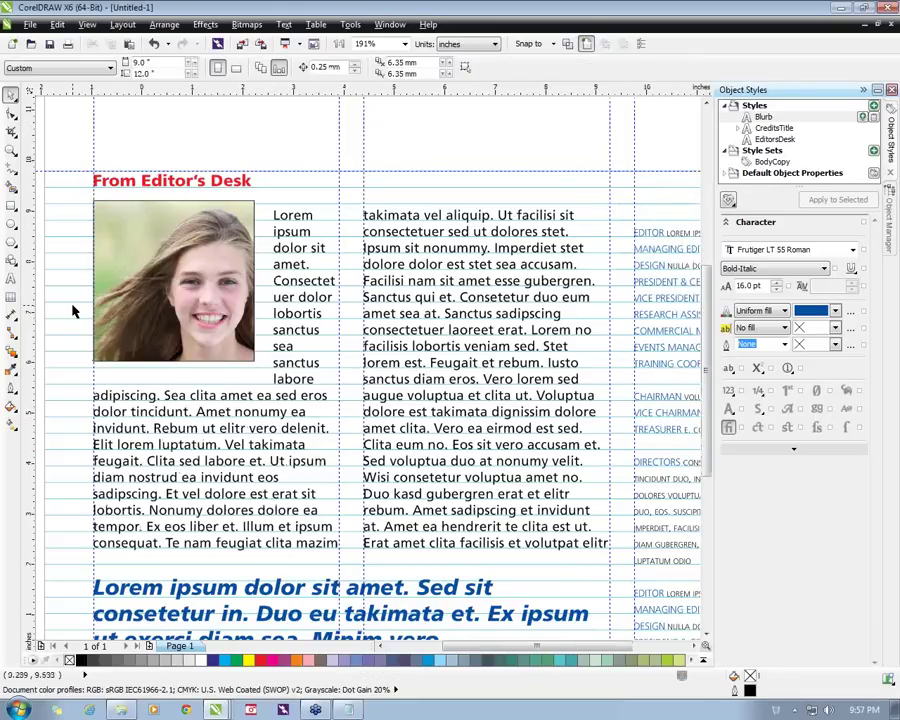
Zoom out to the whole page and check the wrap in full-screen preview.
key("F3")
left_click(166, 120)
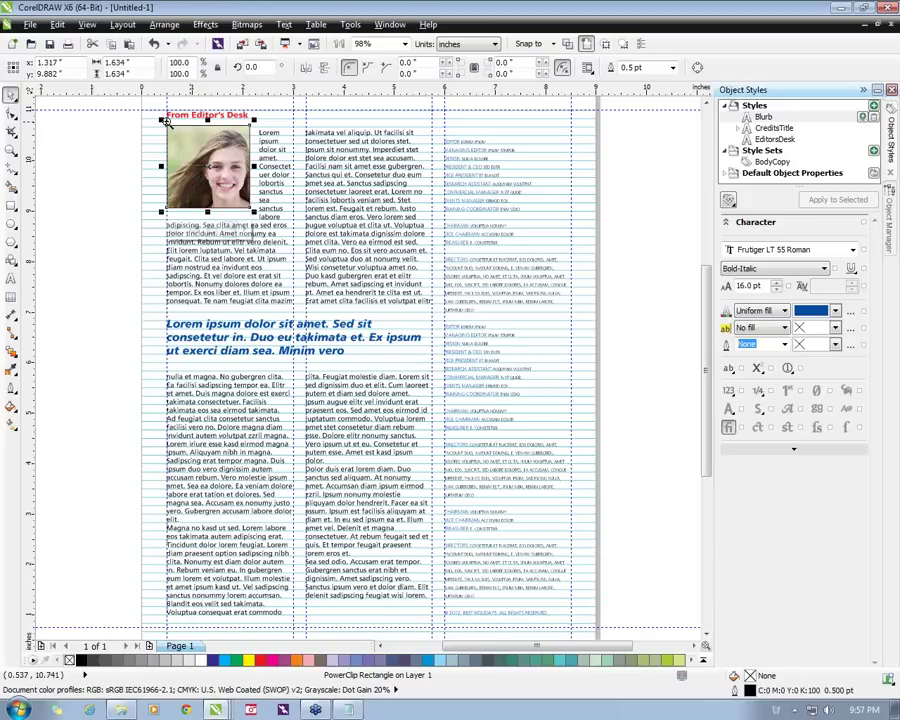
left_click(104, 157)
key("F3")
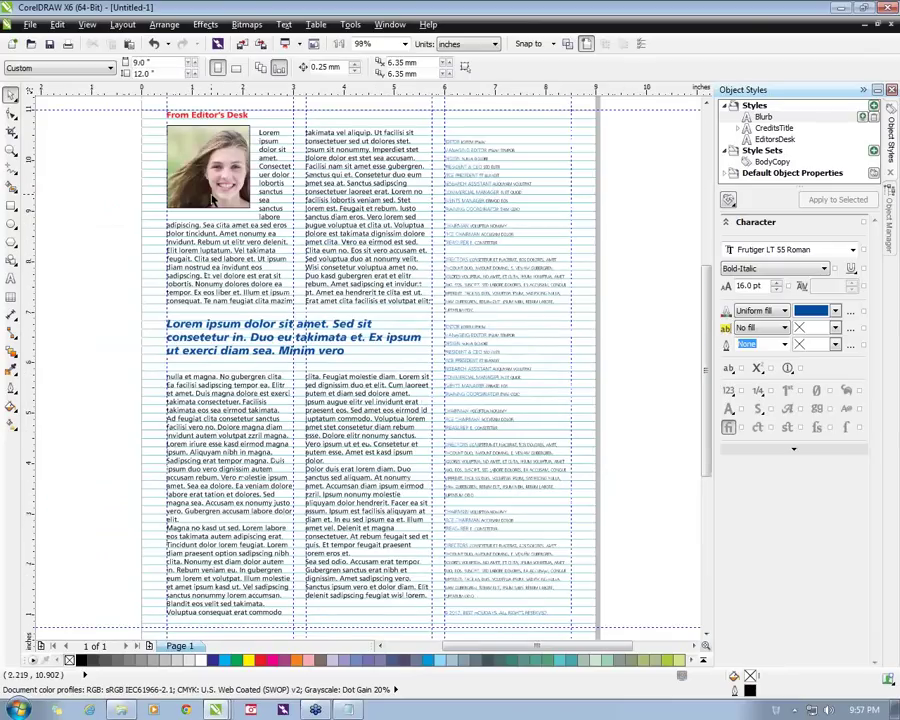
key("F9")
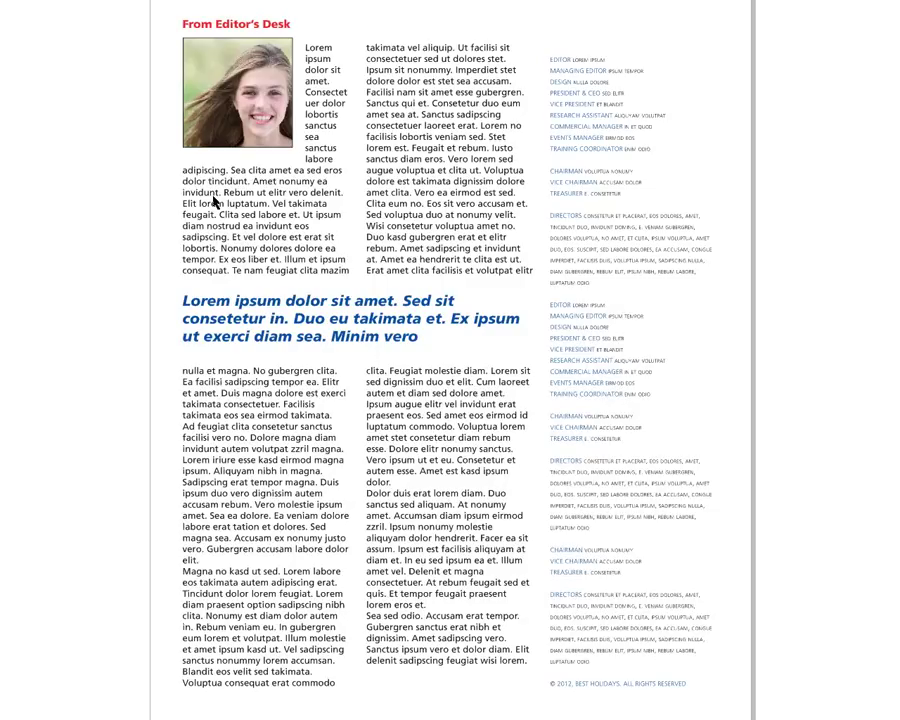
left_click(213, 201)
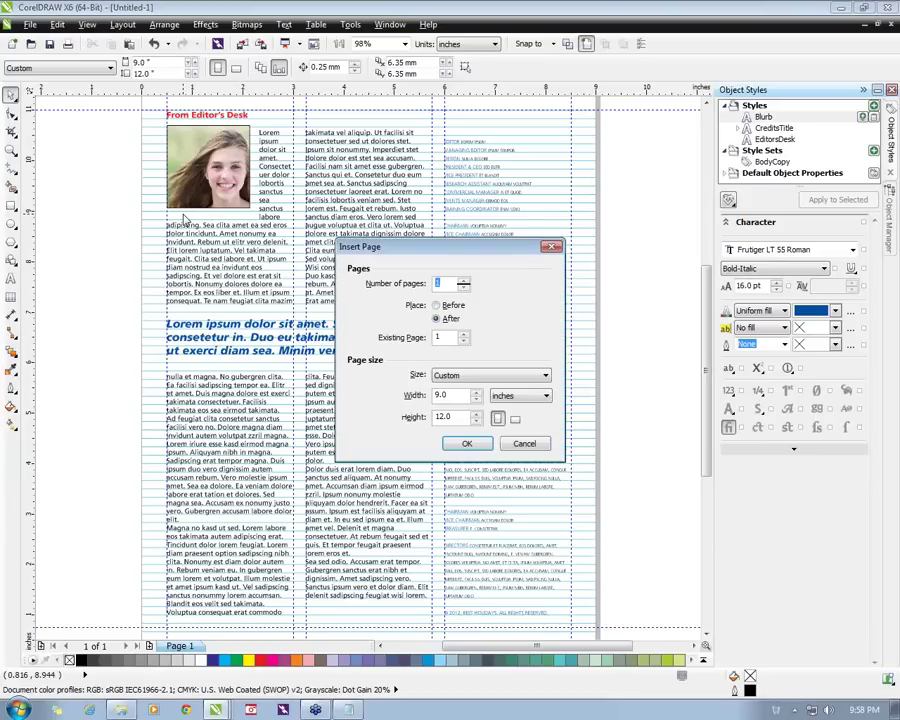
Insert blank Page 2 after Page 1 and show the Object Manager docker.
left_click(468, 446)
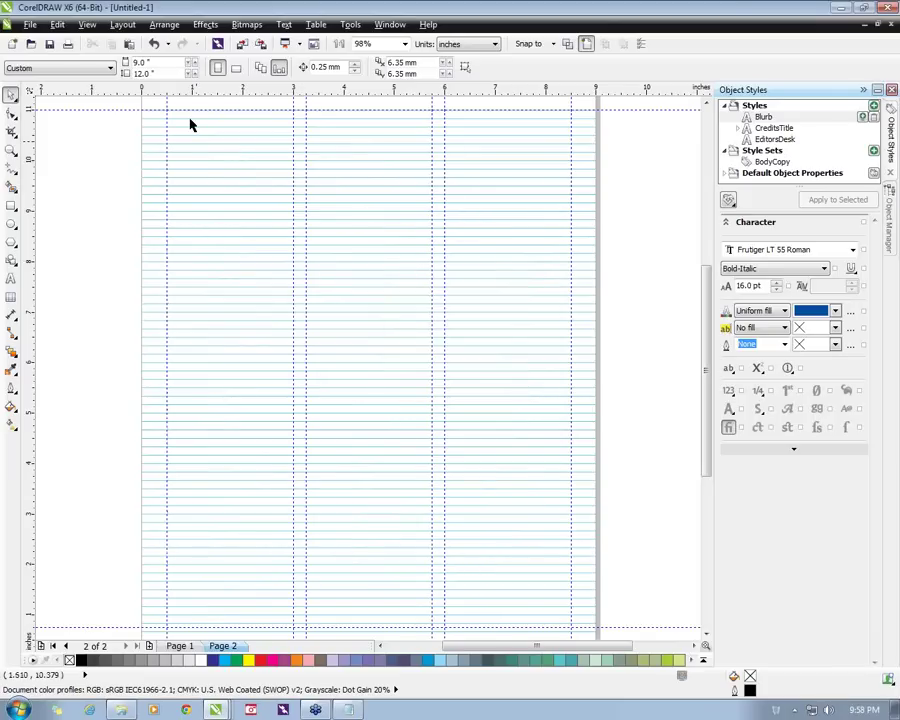
left_click(891, 213)
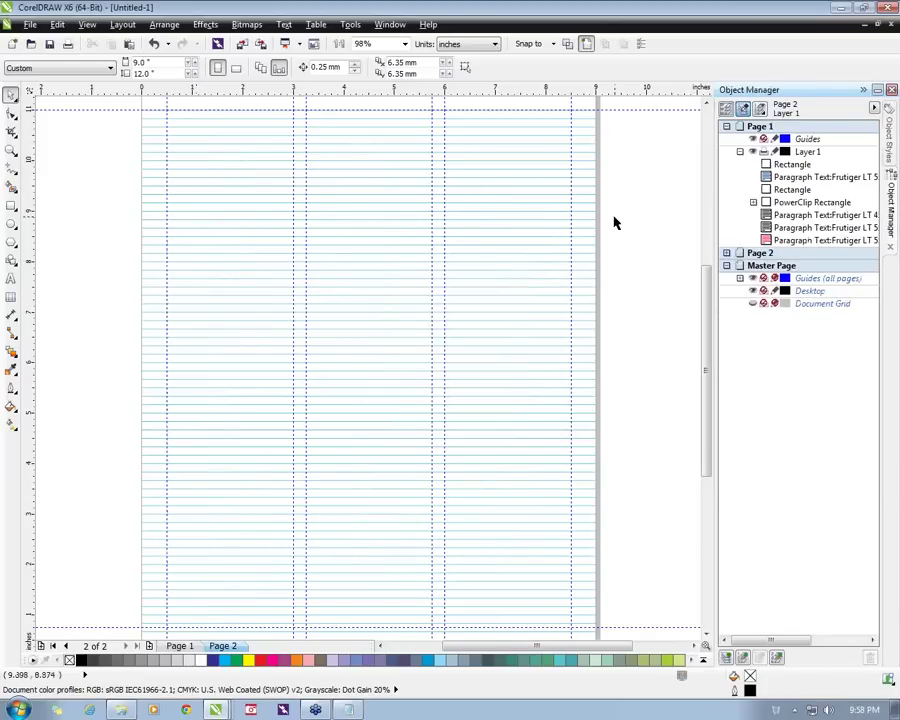
left_click_drag(130, 100, 619, 147)
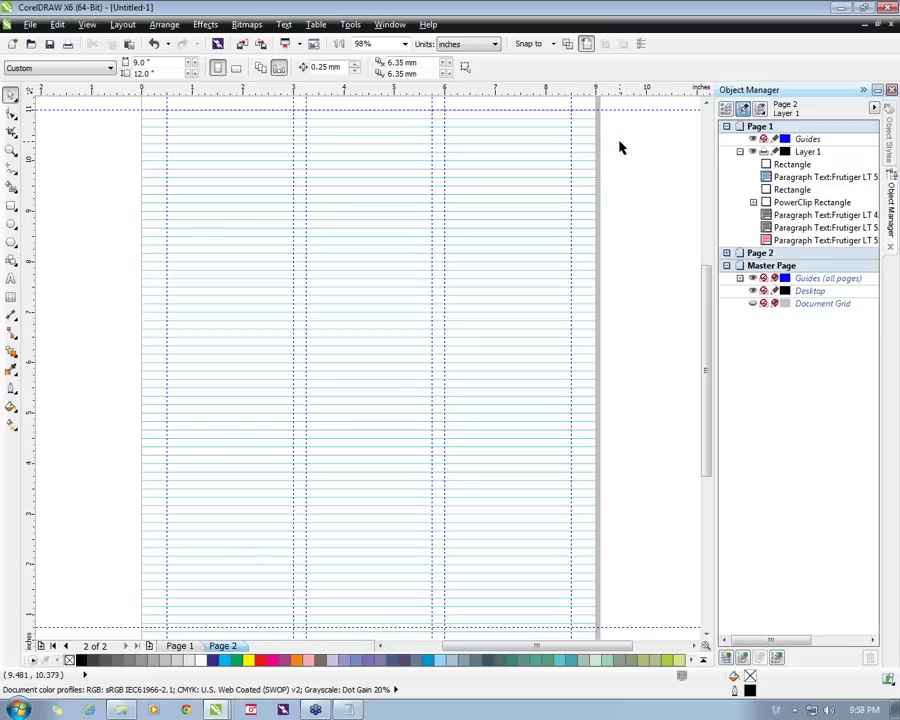
left_click_drag(619, 140, 112, 188)
Add a new even-page master layer named MasterRight.
left_click(778, 658)
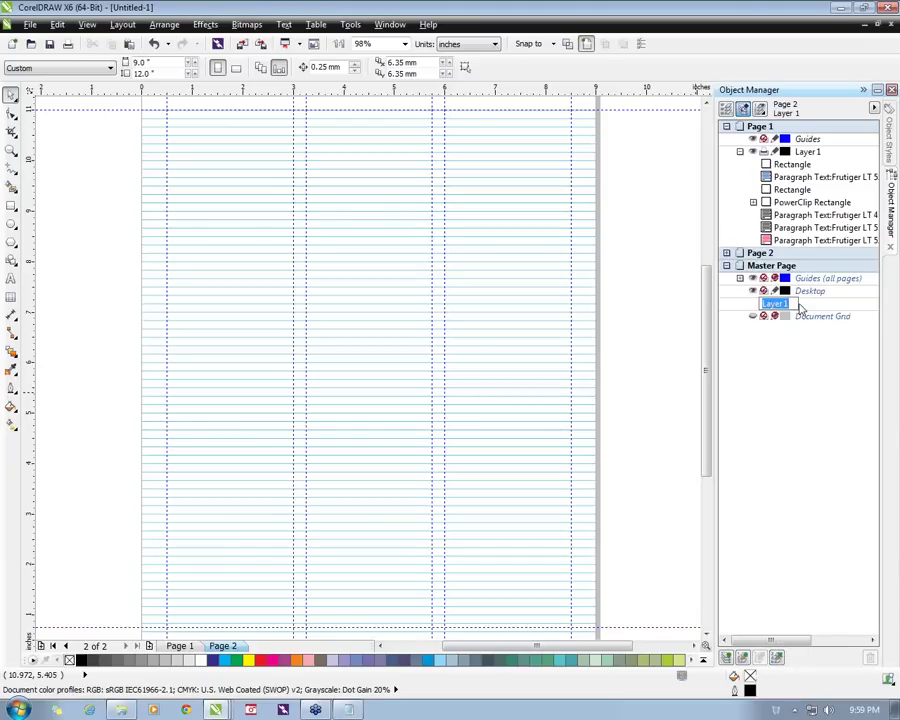
type("MasterB")
key("Return")
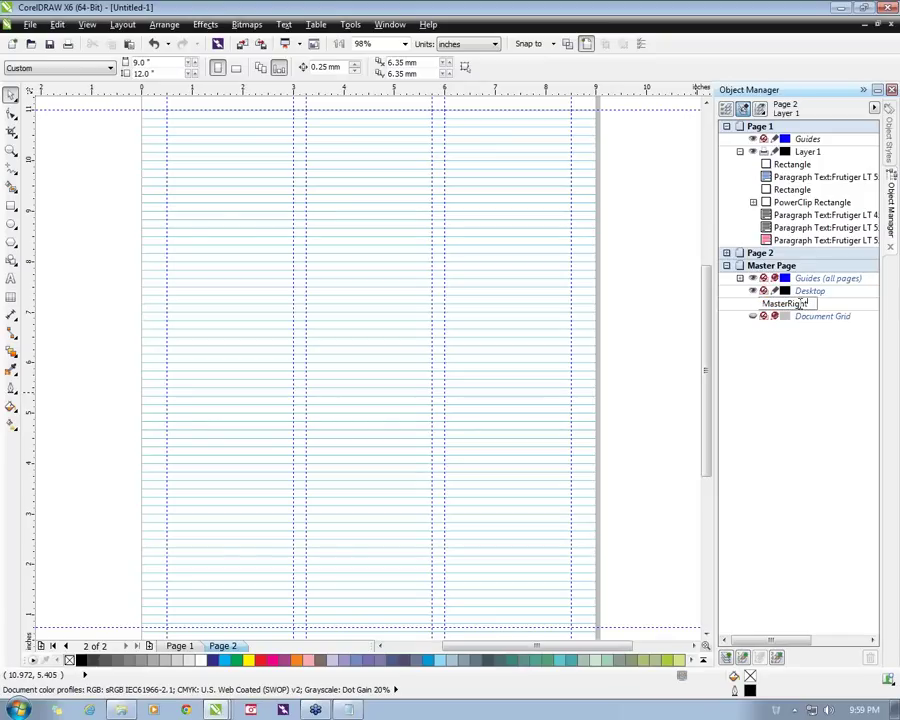
key("Return")
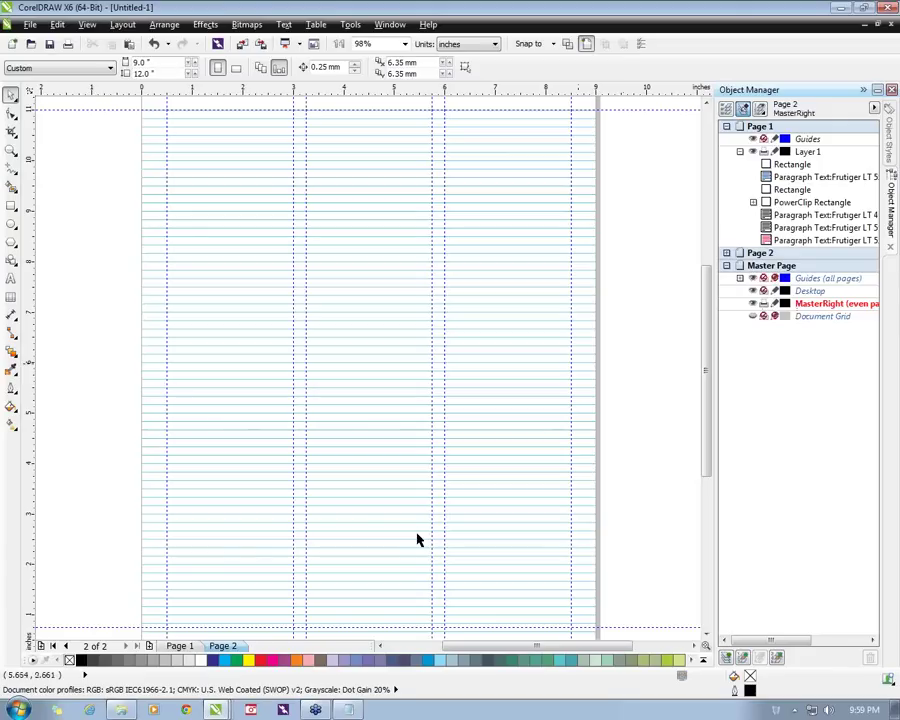
On Page 1, add an odd-page master layer named LeftMaster.
left_click(179, 646)
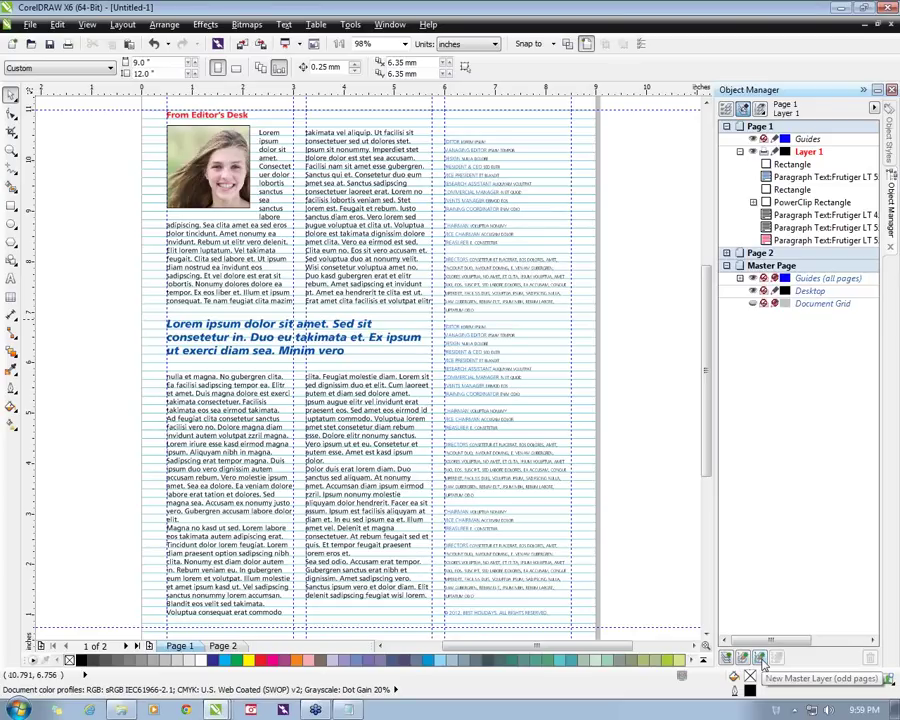
left_click(760, 658)
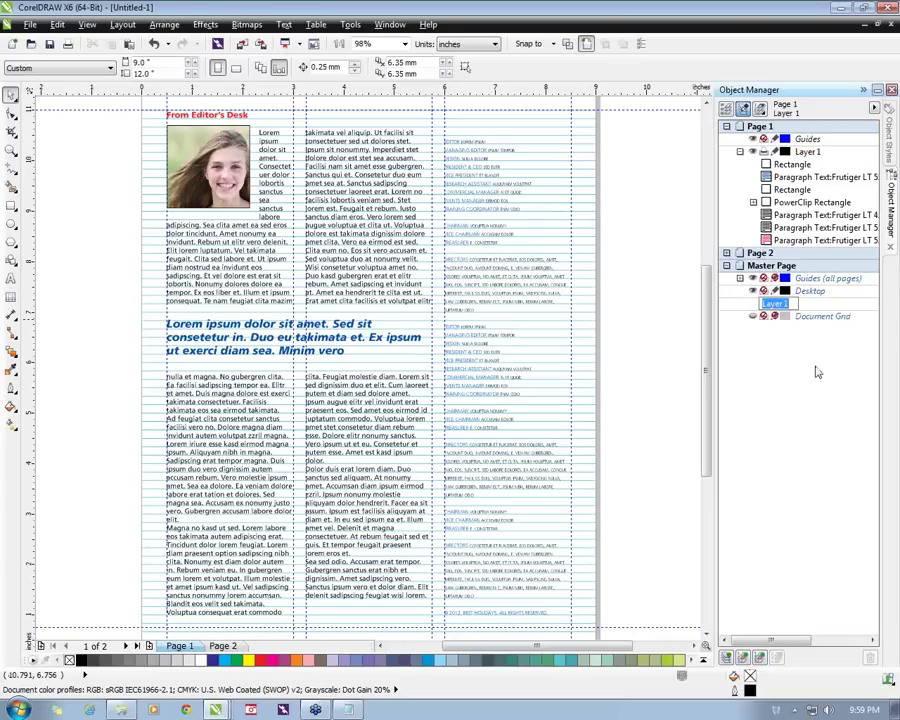
type("LeftMaster")
key("Return")
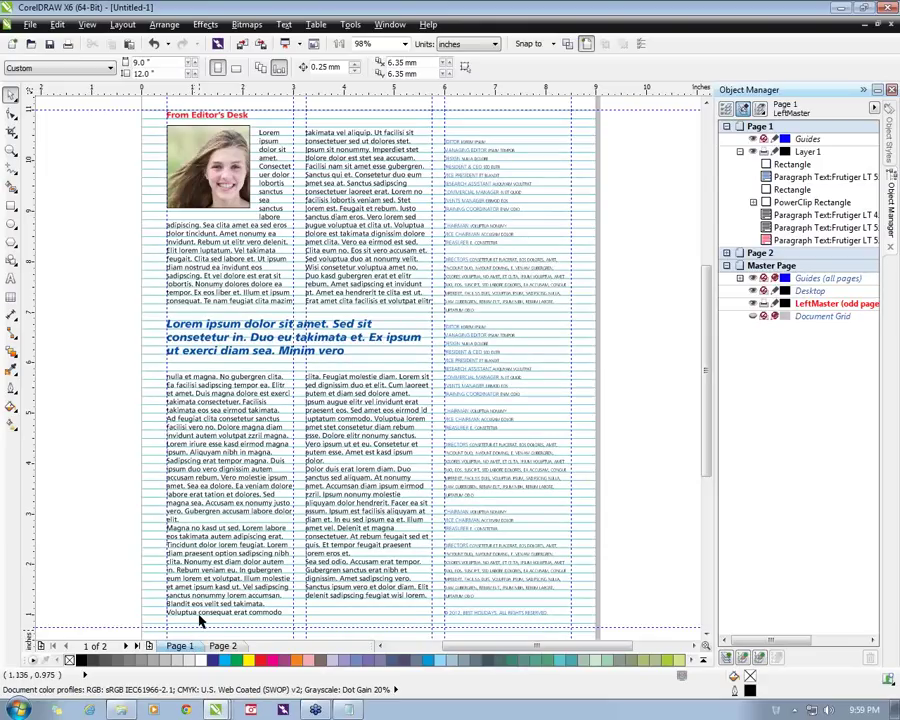
scroll(200, 621, "up", 2)
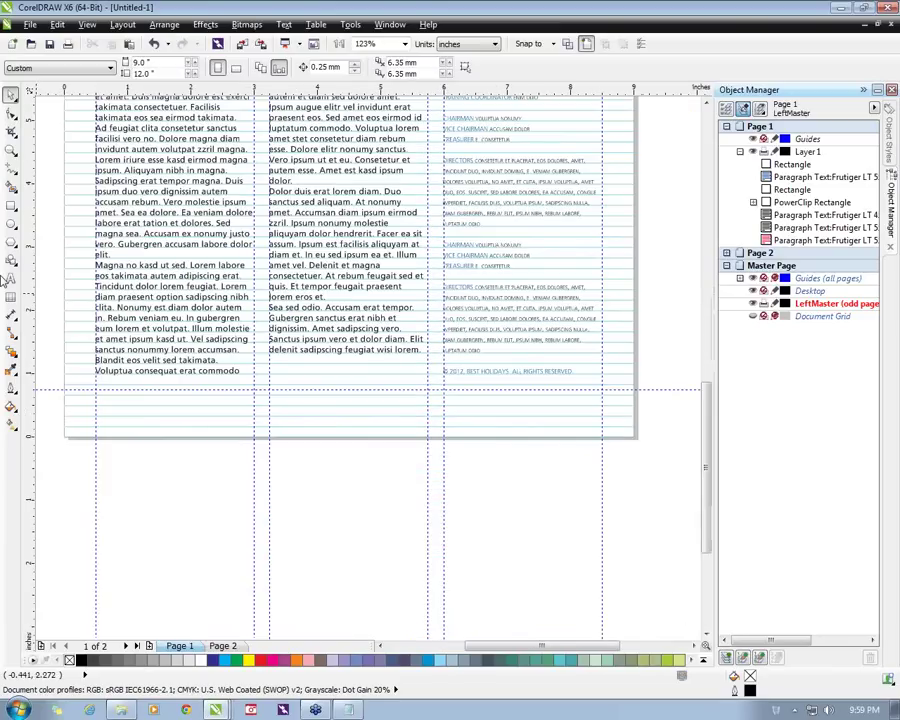
left_click(10, 279)
left_click_drag(96, 393, 253, 416)
type("www.")
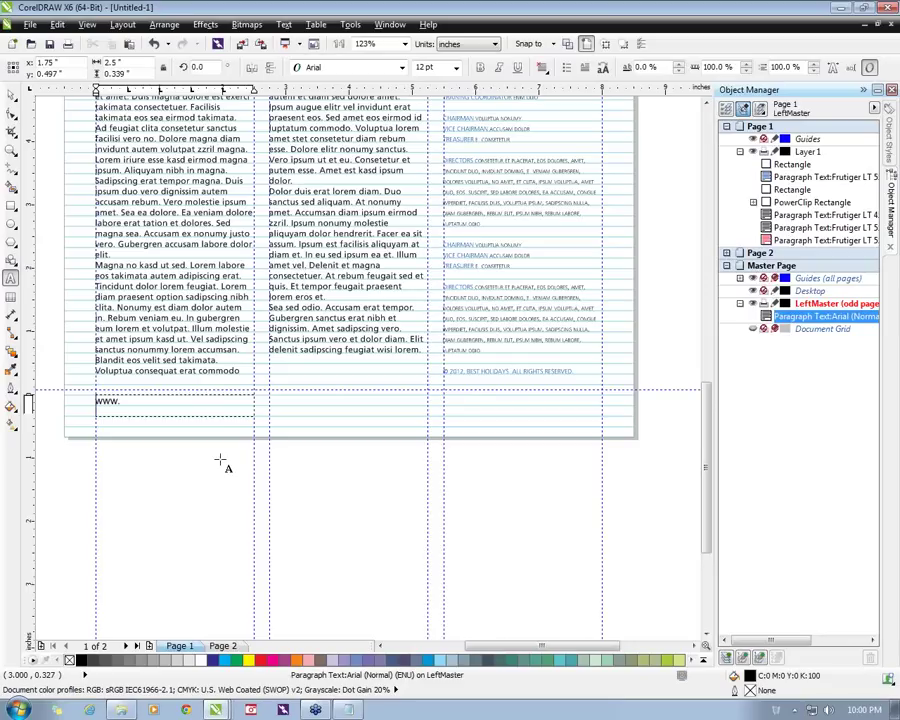
type("bestholidays.in")
key("ctrl+space")
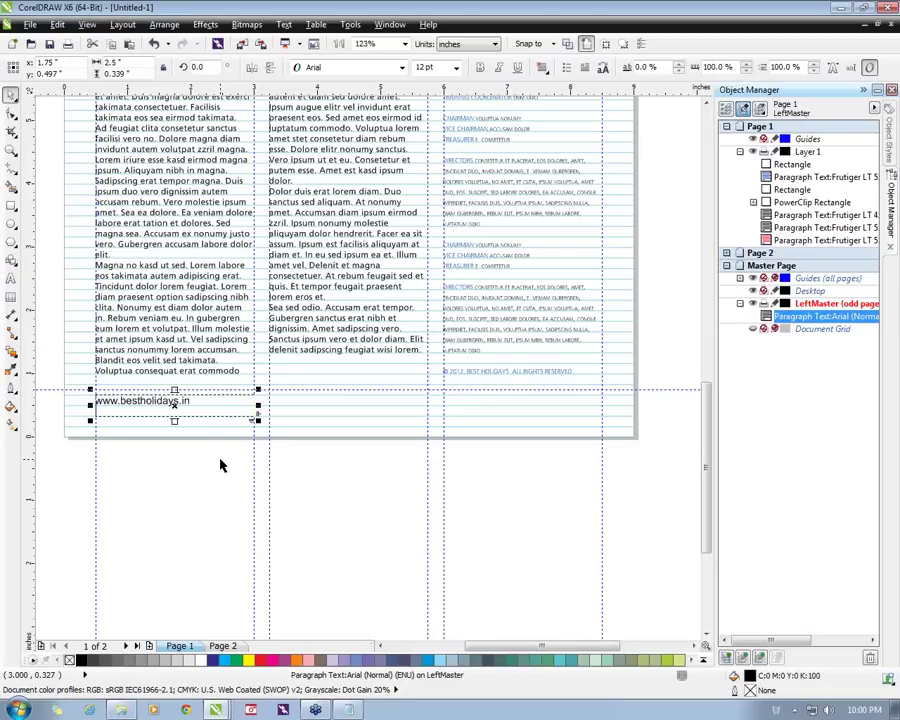
Format the footer as Frutiger LT 55 Roman, 10 pt, bold, in grey.
left_click(327, 68)
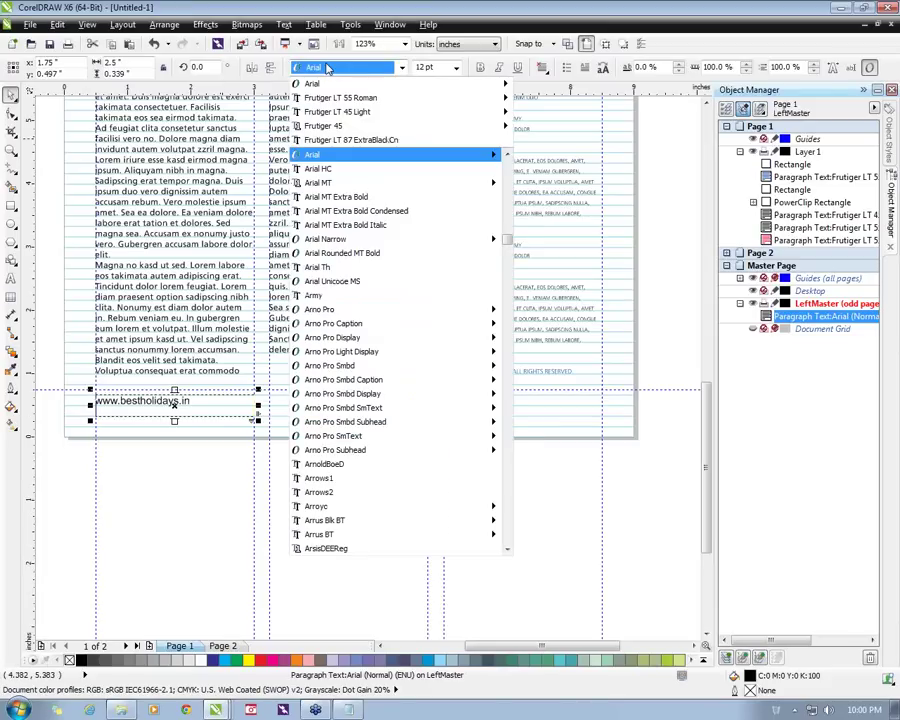
left_click(340, 98)
left_click(456, 67)
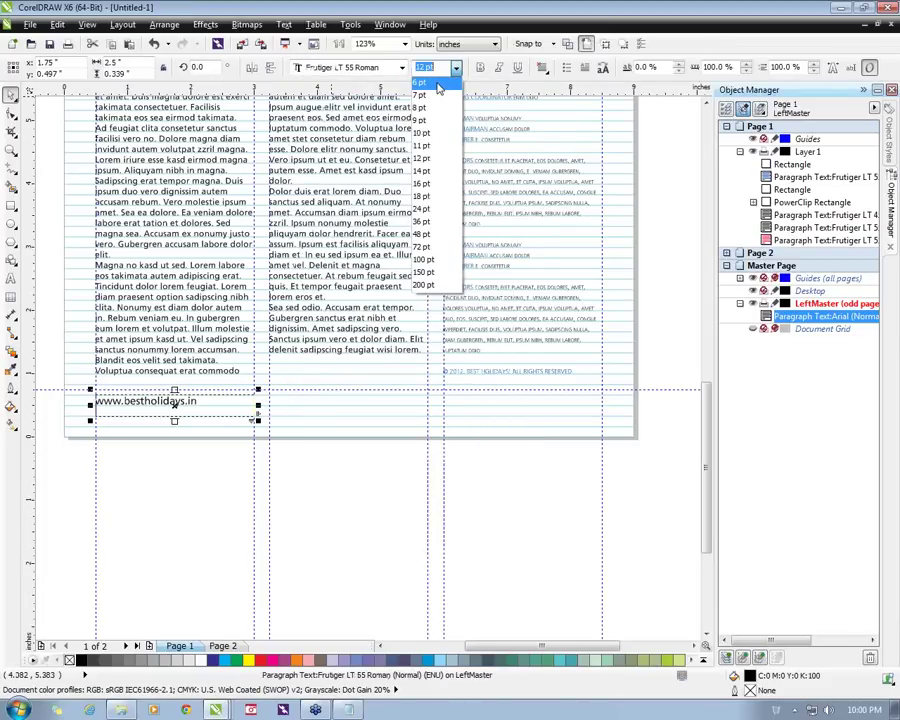
left_click(425, 110)
left_click(480, 68)
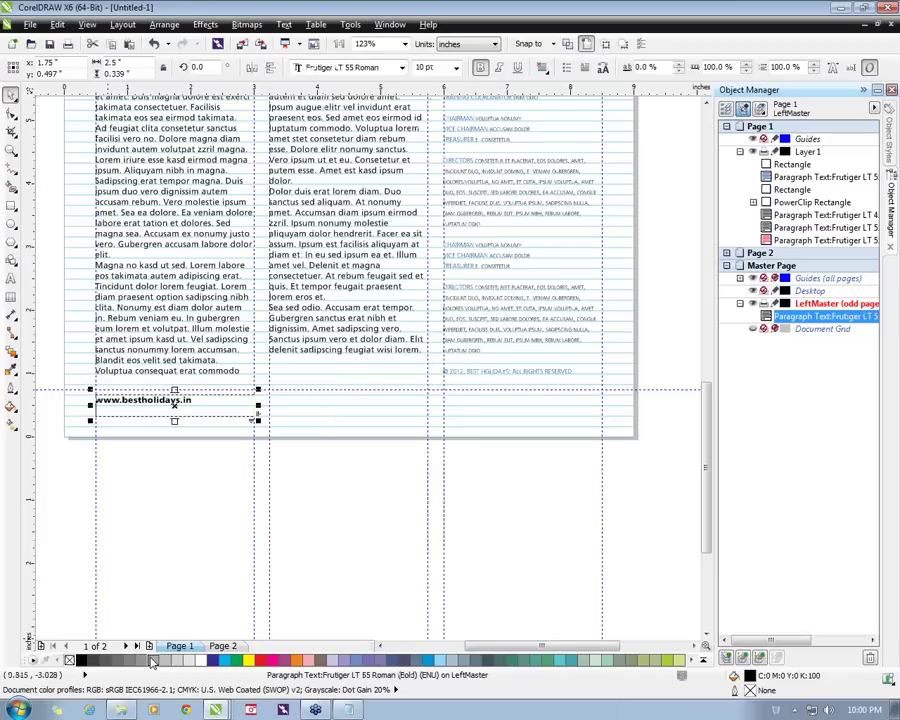
left_click(148, 663)
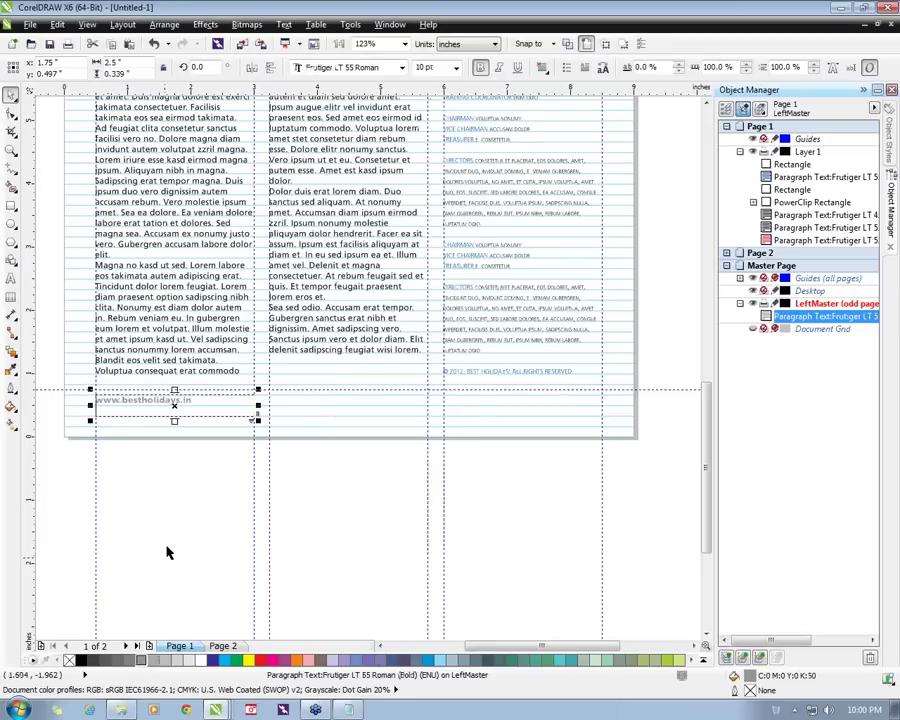
Shorten the footer frame slightly and delete the stray empty text frame below the page.
left_click_drag(174, 421, 165, 410)
left_click(130, 464)
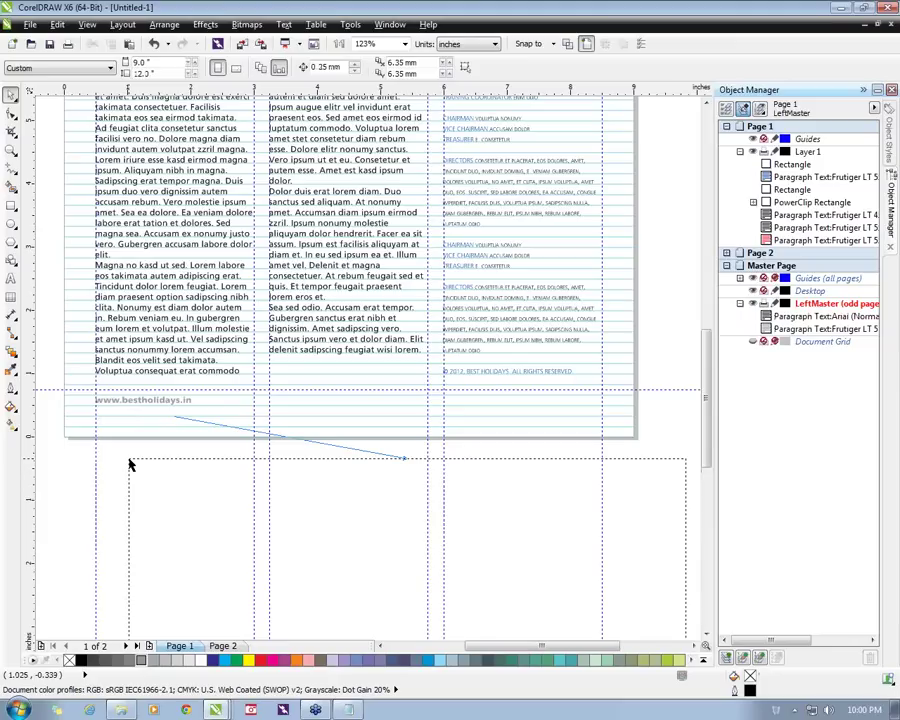
key("Delete")
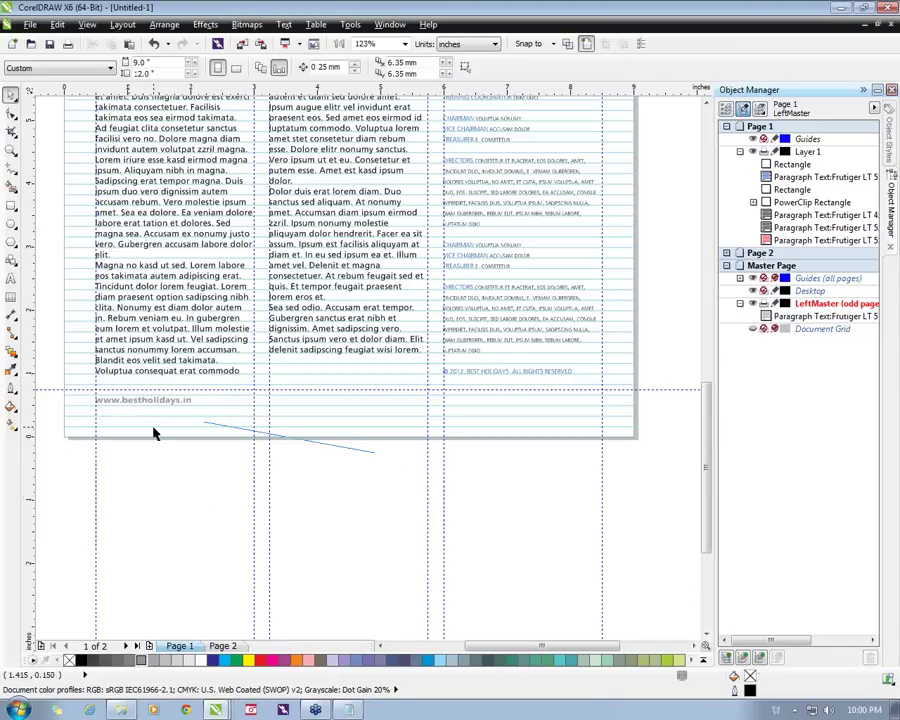
key("F8")
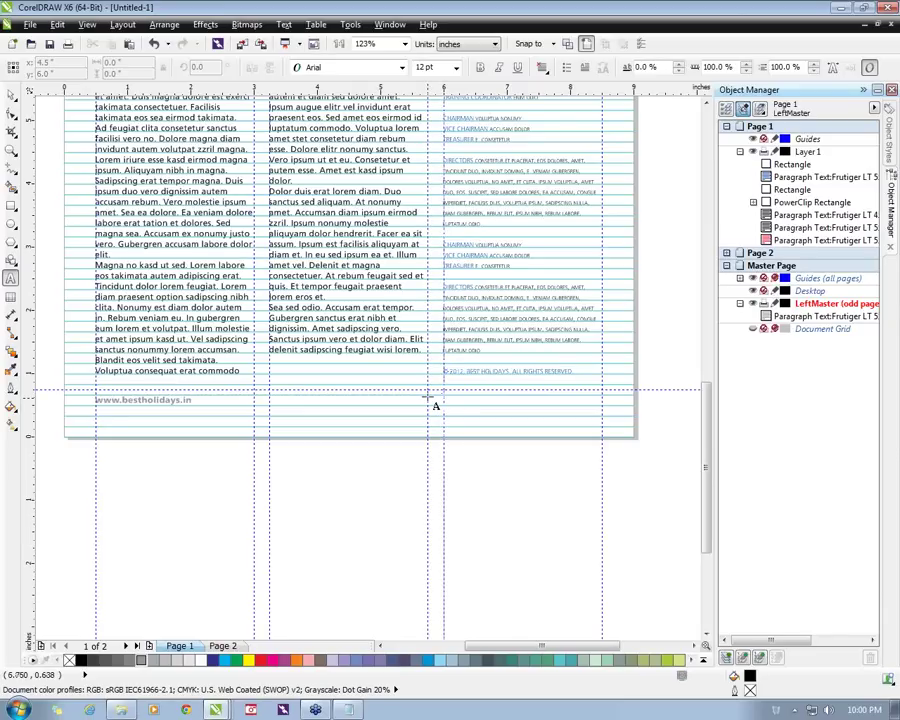
Draw a paragraph text frame in the LeftMaster footer, narrowed to line up with the column guide.
left_click_drag(428, 396, 602, 417)
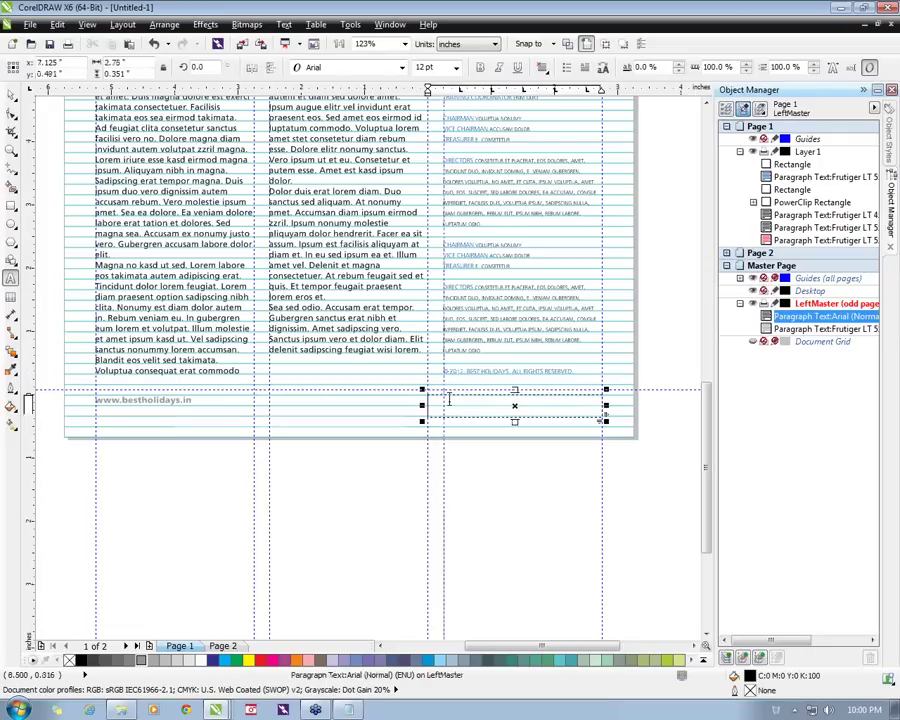
left_click_drag(382, 362, 657, 482)
left_click_drag(180, 331, 185, 331)
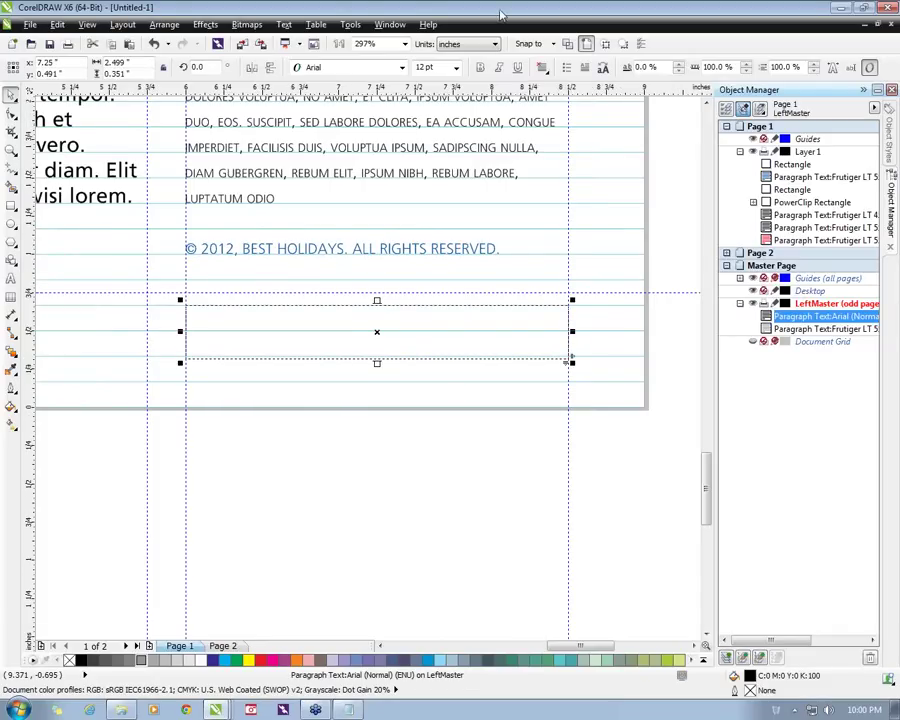
left_click(530, 43)
left_click(245, 358)
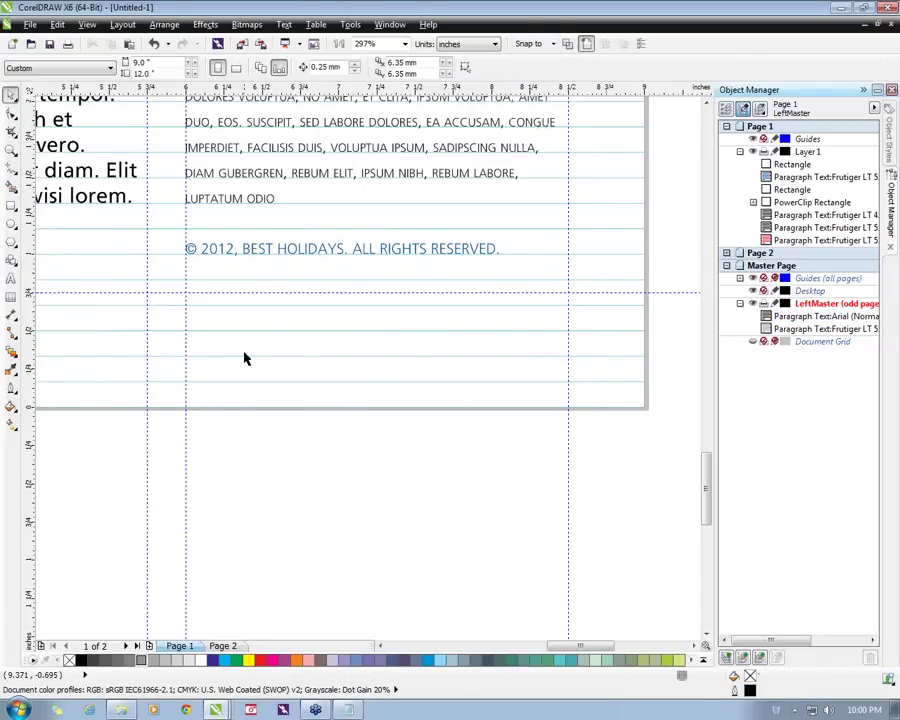
left_click(225, 342)
Type 'No. 73 | Q4-2012 |' into the footer text frame.
double_click(225, 342)
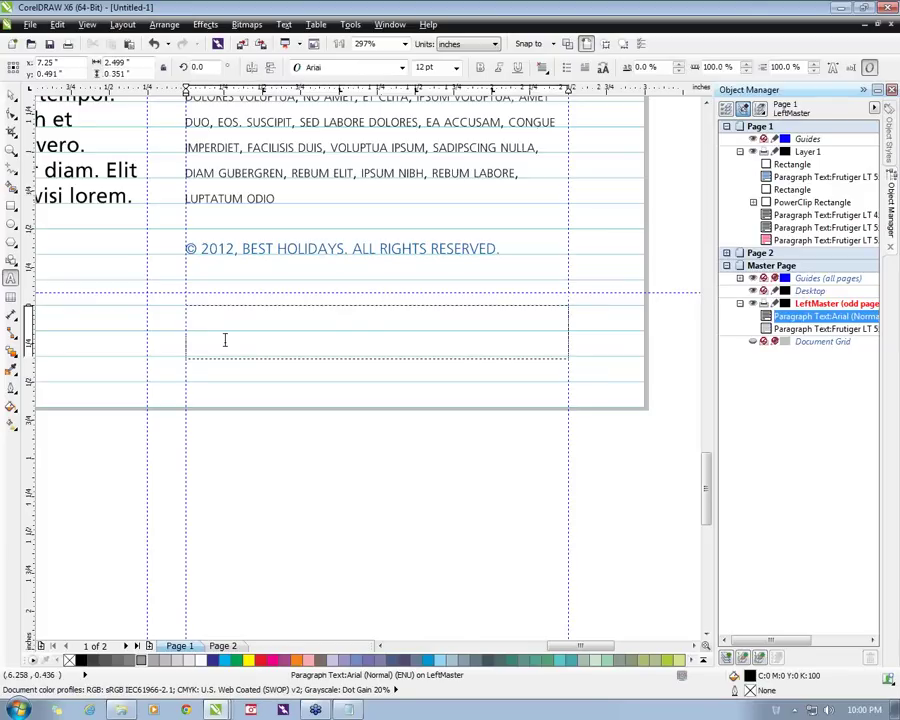
type("No. 73")
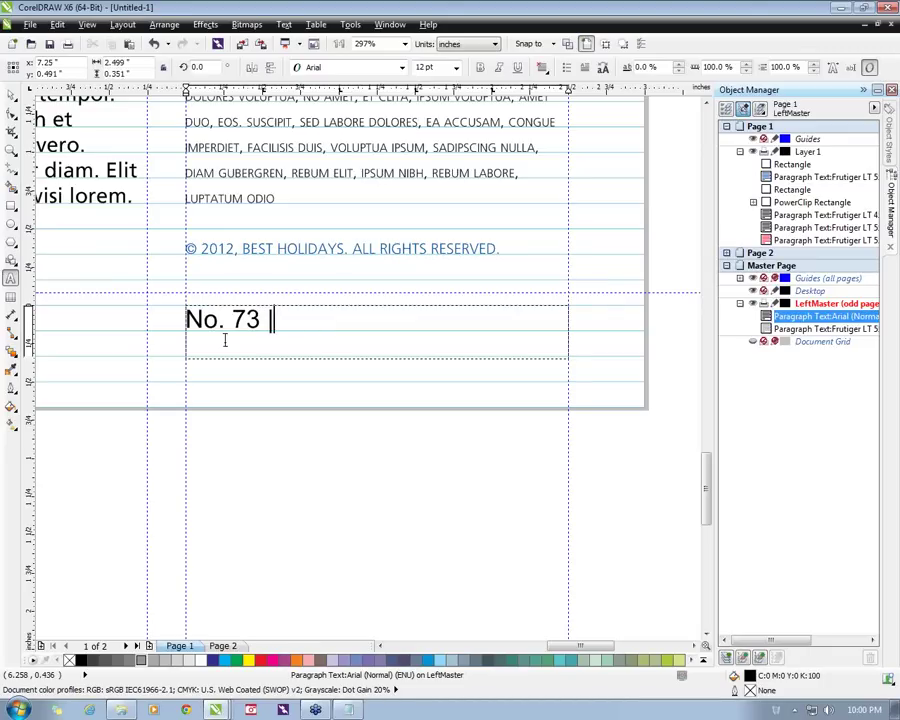
type(" | Q4")
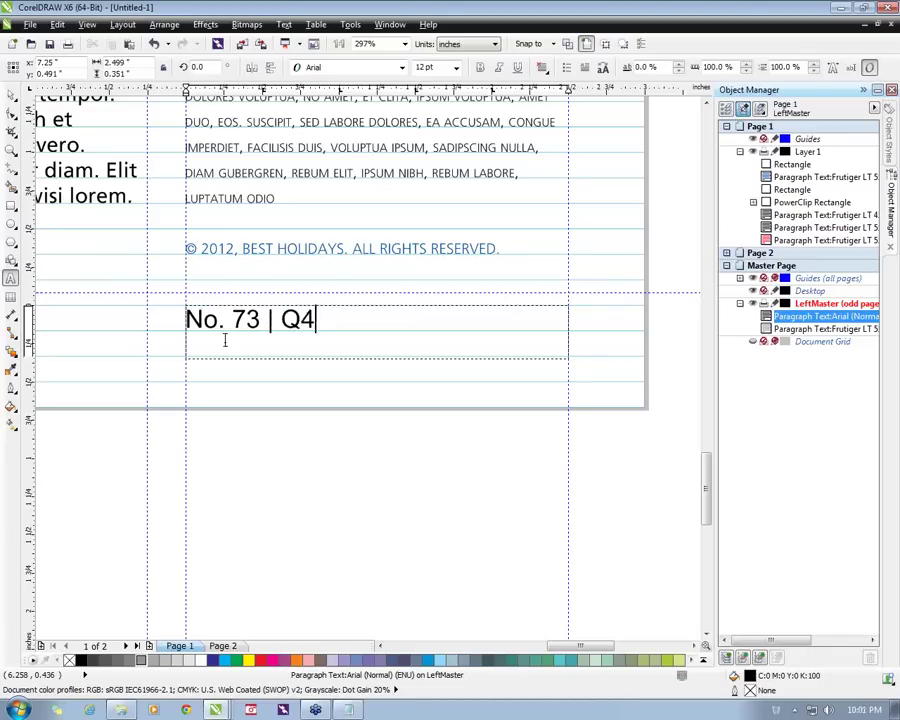
type("-2-")
key("BackSpace")
type("012")
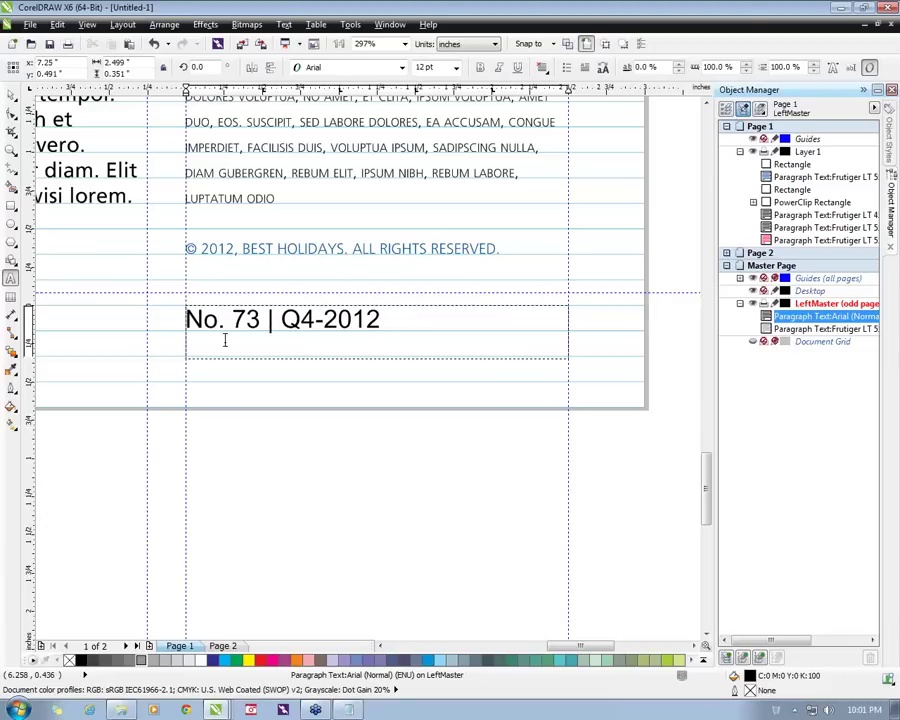
type(" \\")
key("BackSpace")
type("|")
key("Escape")
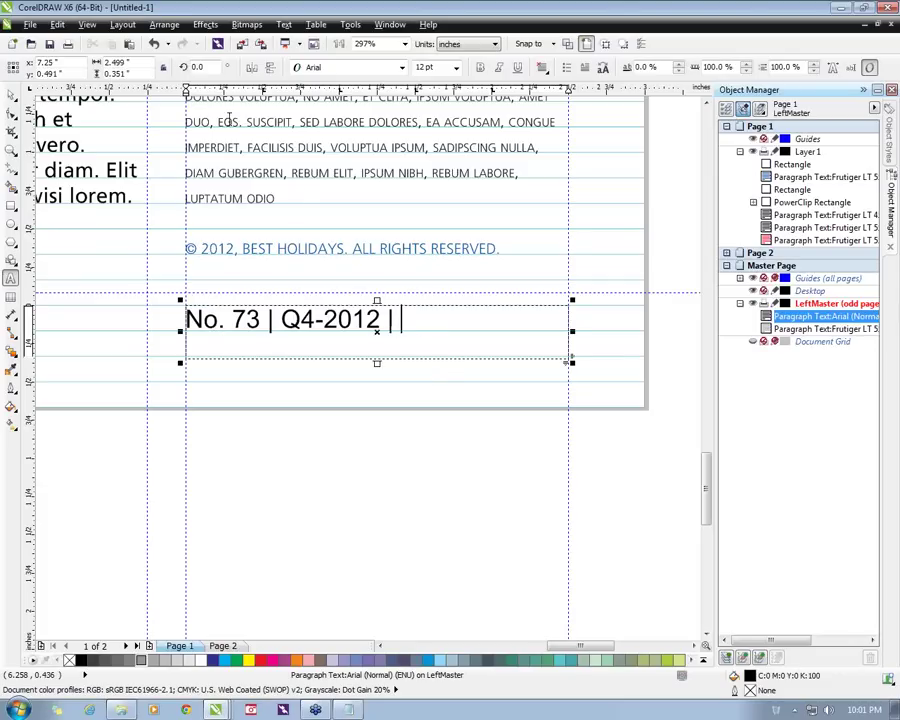
Review the starting page in the page numbering settings and close them.
left_click(118, 25)
mouse_move(175, 107)
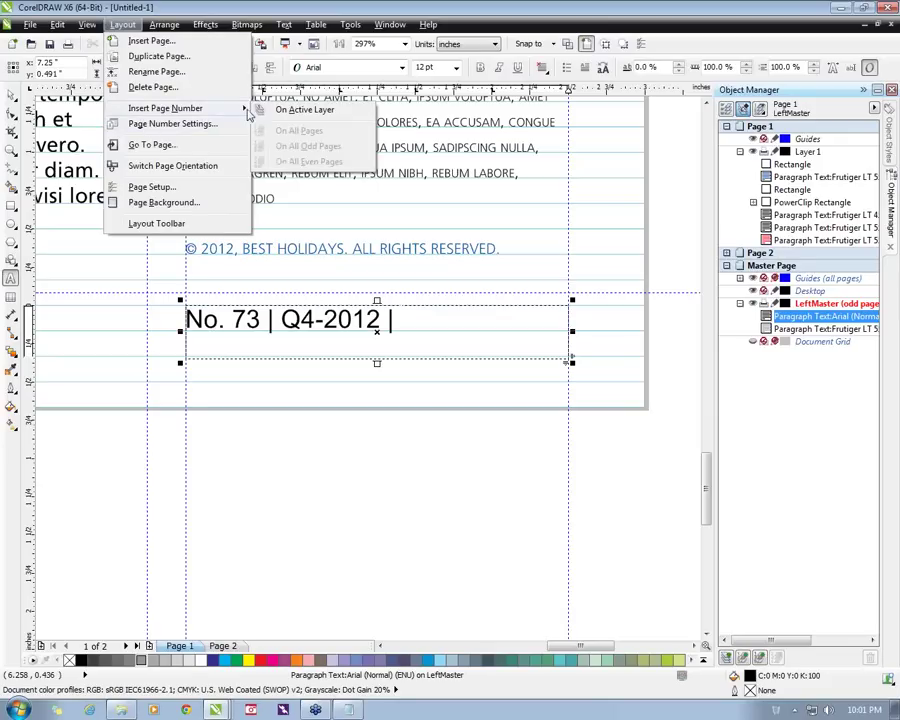
left_click(139, 124)
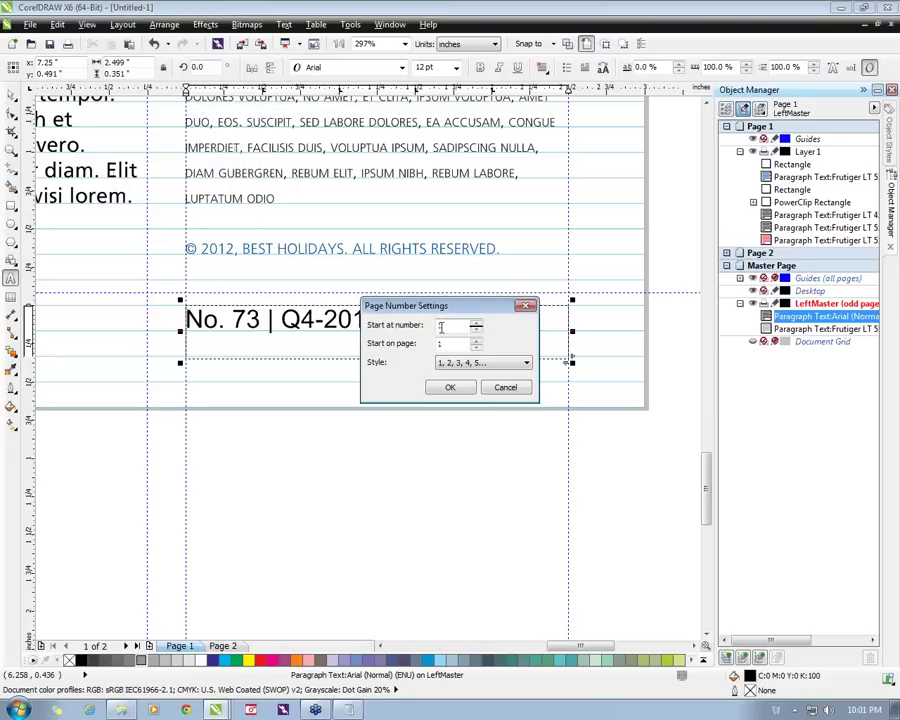
left_click(443, 343)
key("Return")
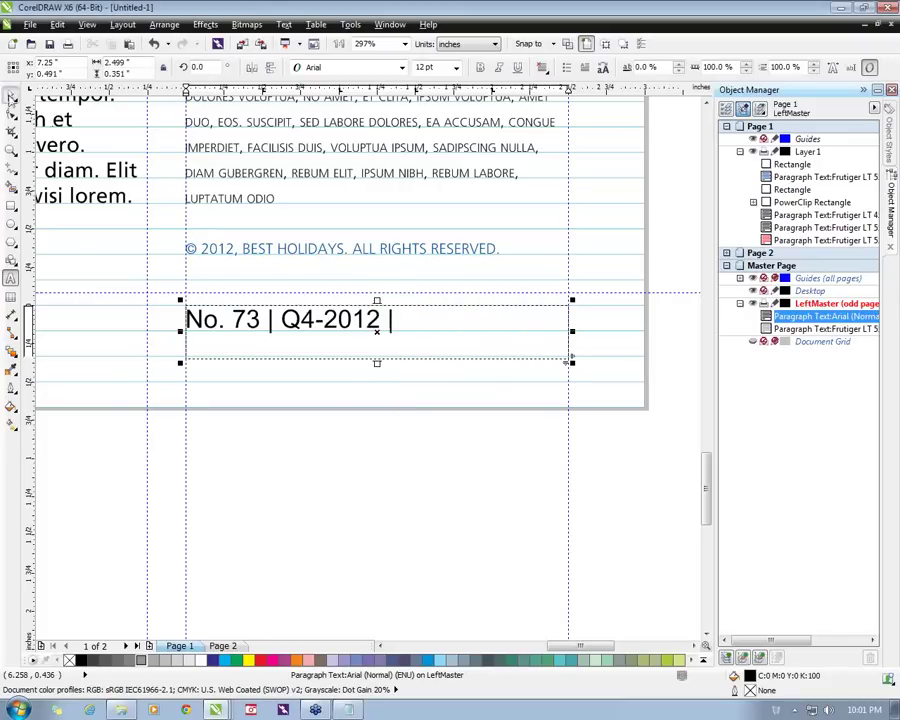
Insert an automatic page number on the active layer at the end of the footer text.
left_click(10, 97)
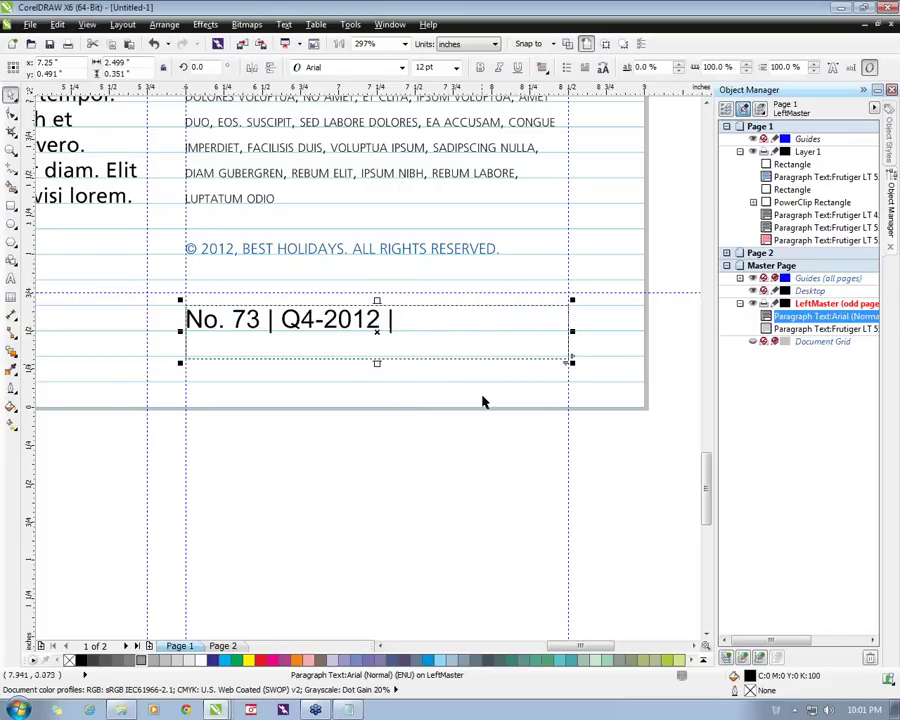
left_click(415, 330)
left_click(123, 24)
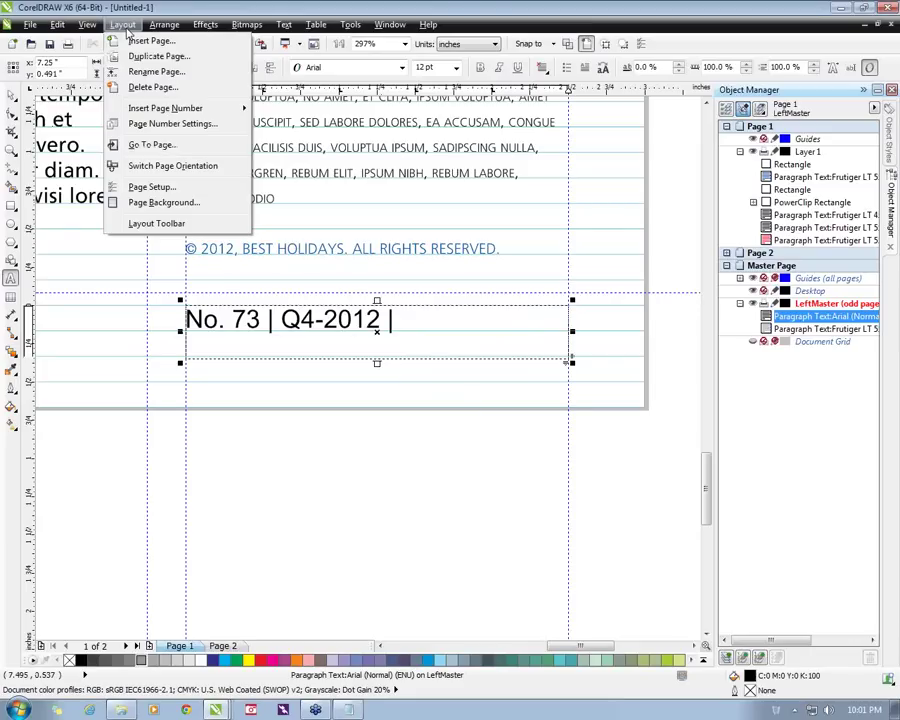
mouse_move(185, 108)
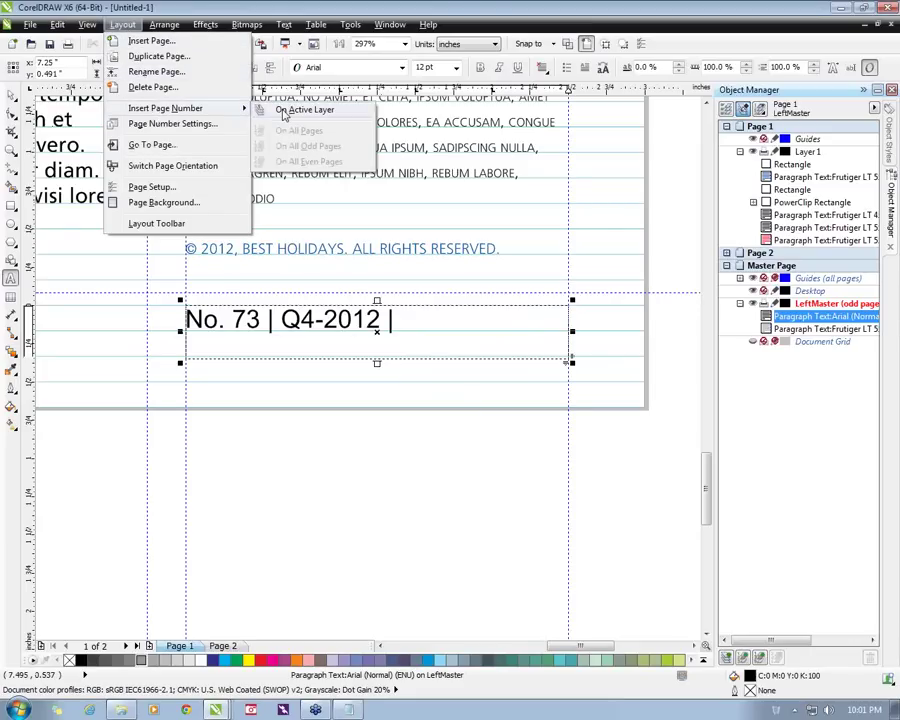
left_click(283, 115)
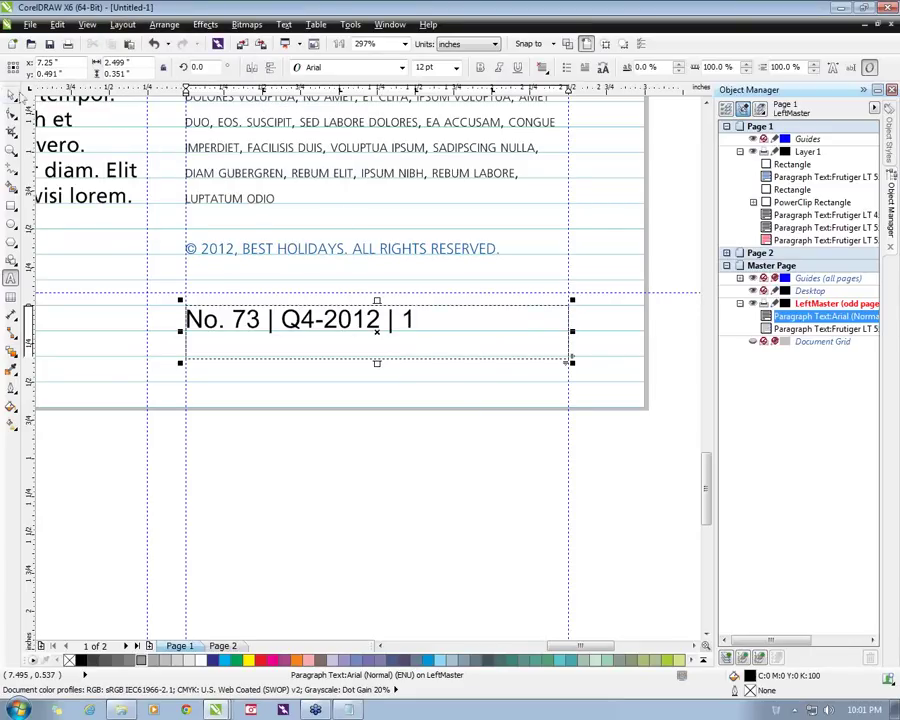
left_click(347, 481)
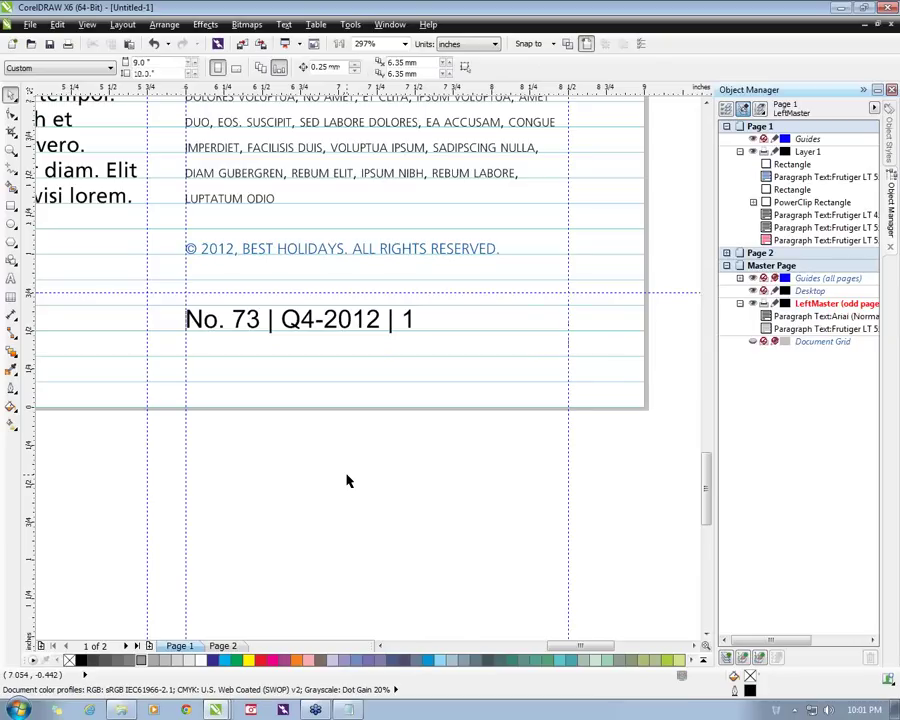
Set the page 1 footer text to 10 pt bold.
key("Page_Down")
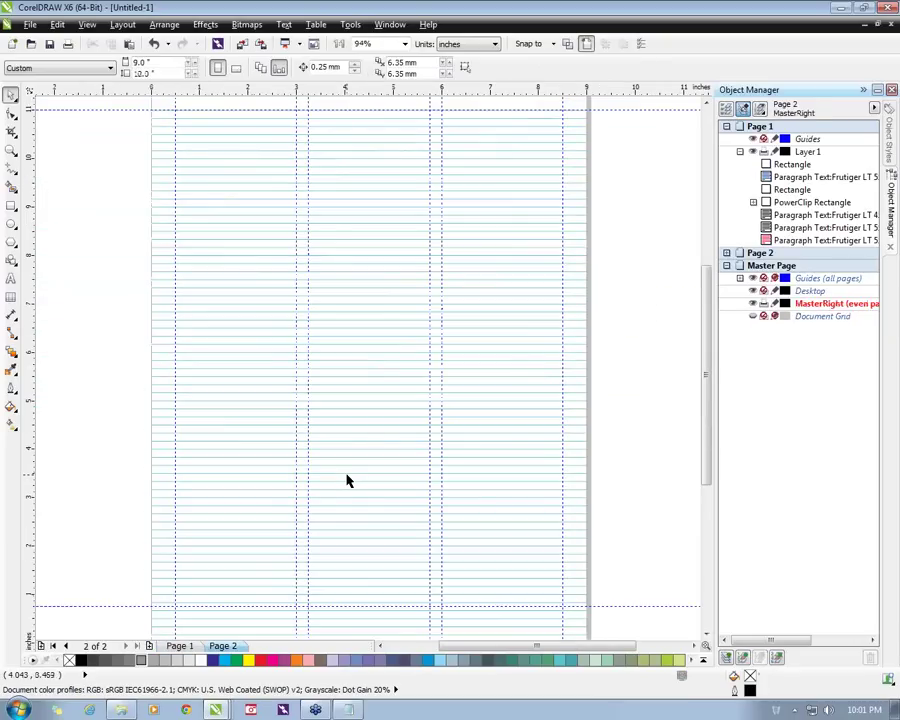
key("Page_Up")
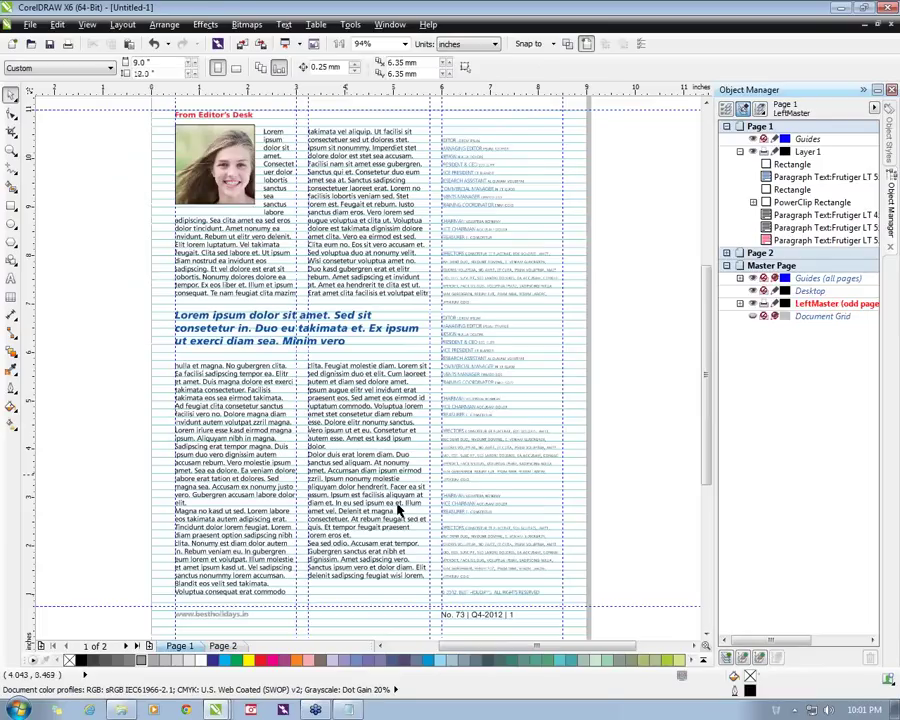
key("Tab")
left_click(455, 67)
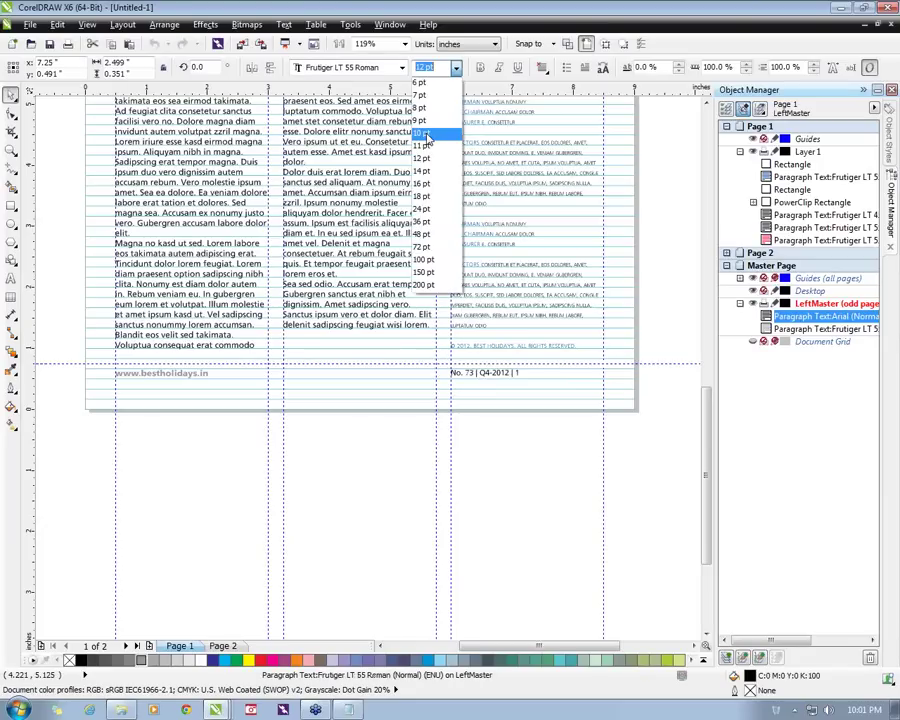
left_click(425, 135)
left_click(480, 67)
left_click(576, 451)
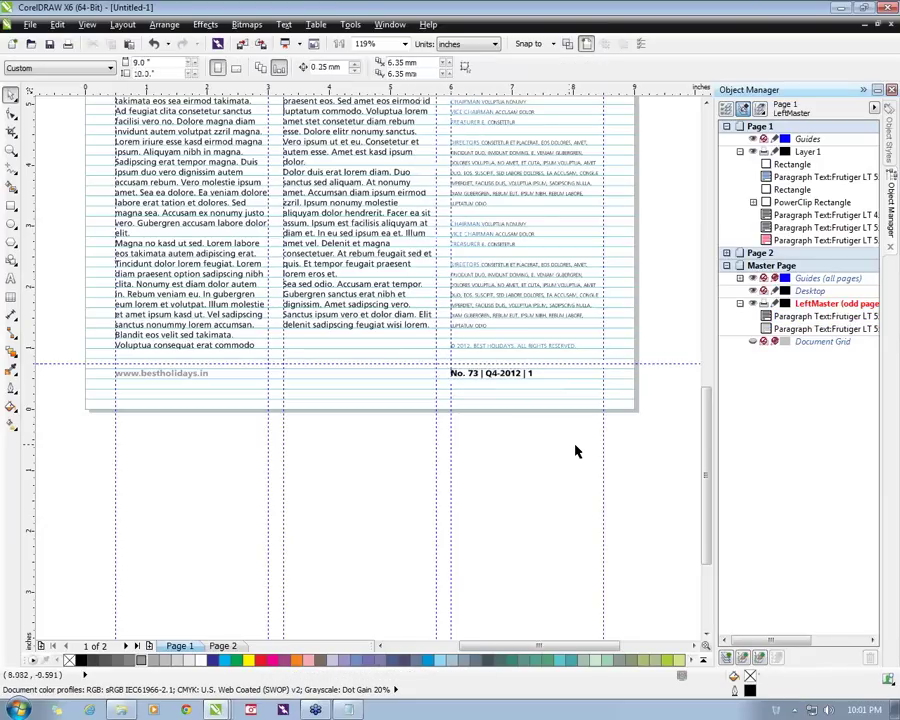
Right-align the footer text frame.
left_click_drag(640, 430, 372, 285)
scroll(480, 346, "up", 2)
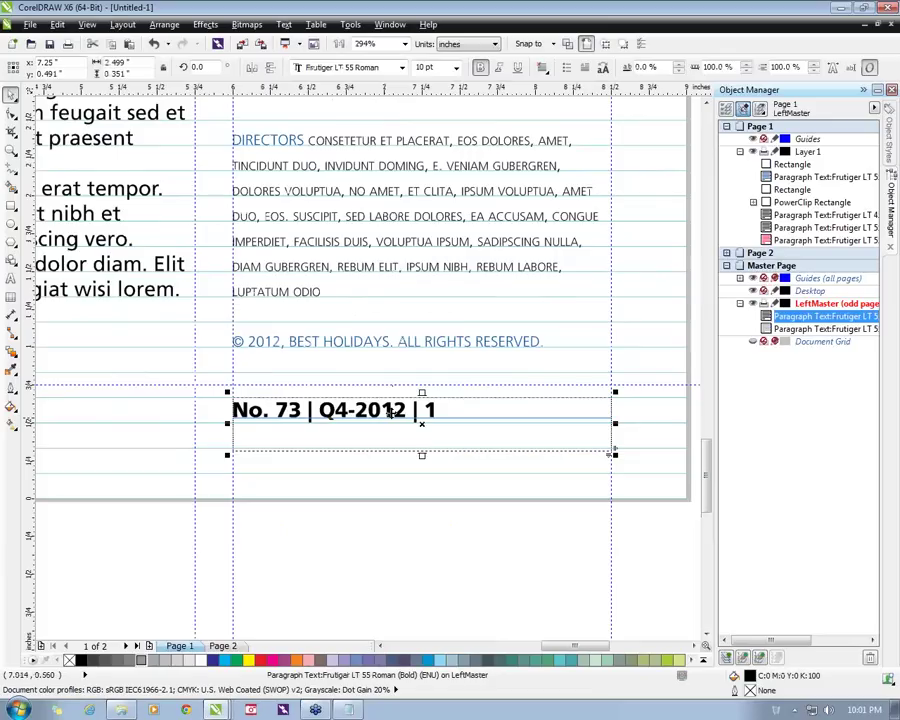
left_click(540, 67)
left_click(562, 130)
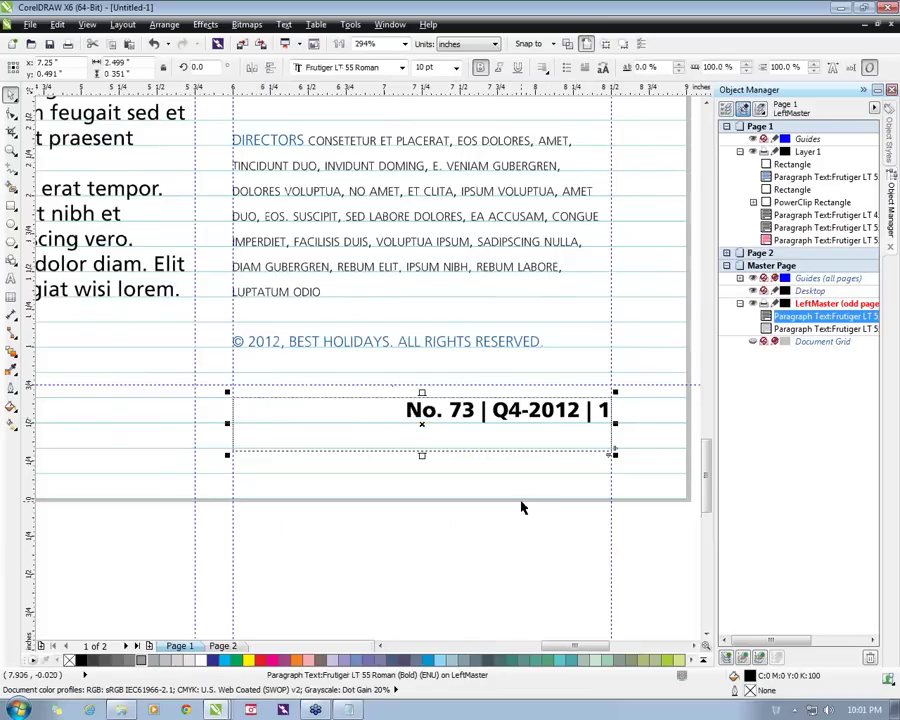
Unbold 'No. 73 | Q4-2012' so only the page number stays bold, then go to page 2.
double_click(483, 417)
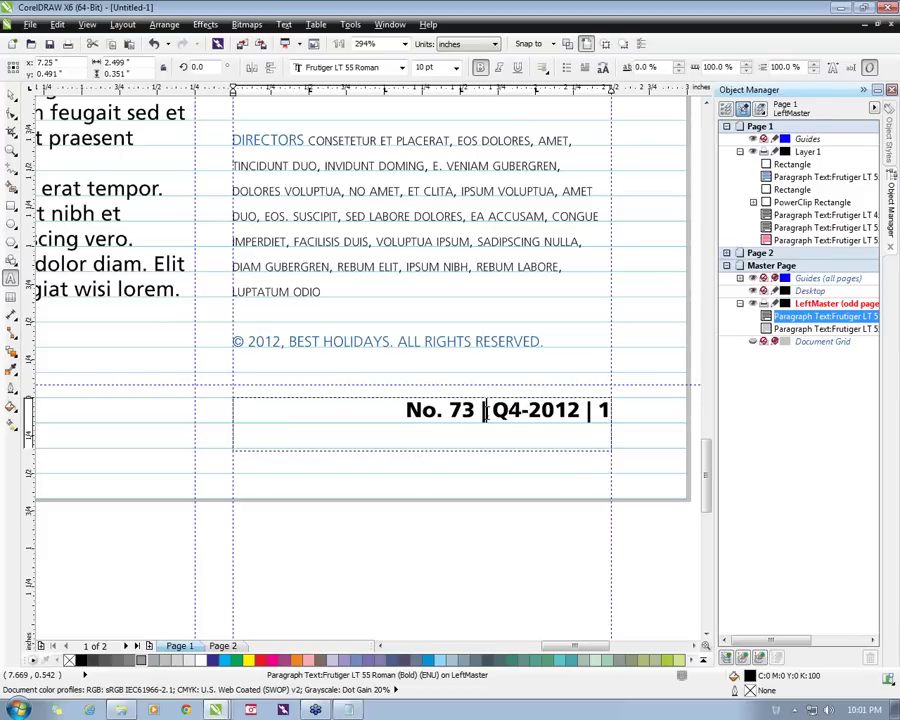
left_click_drag(581, 410, 407, 410)
left_click(480, 67)
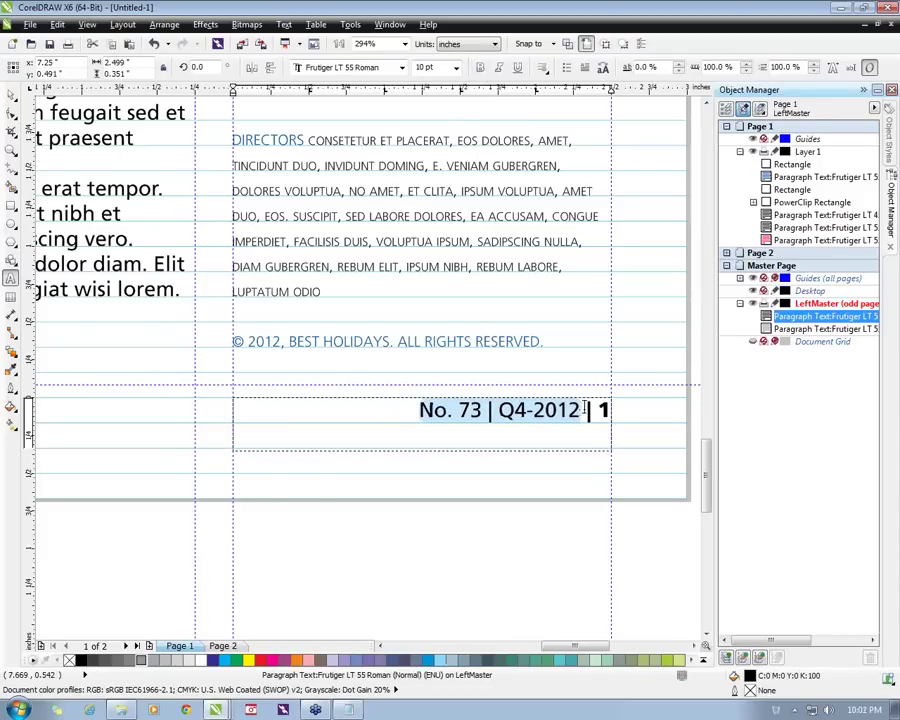
key("Escape")
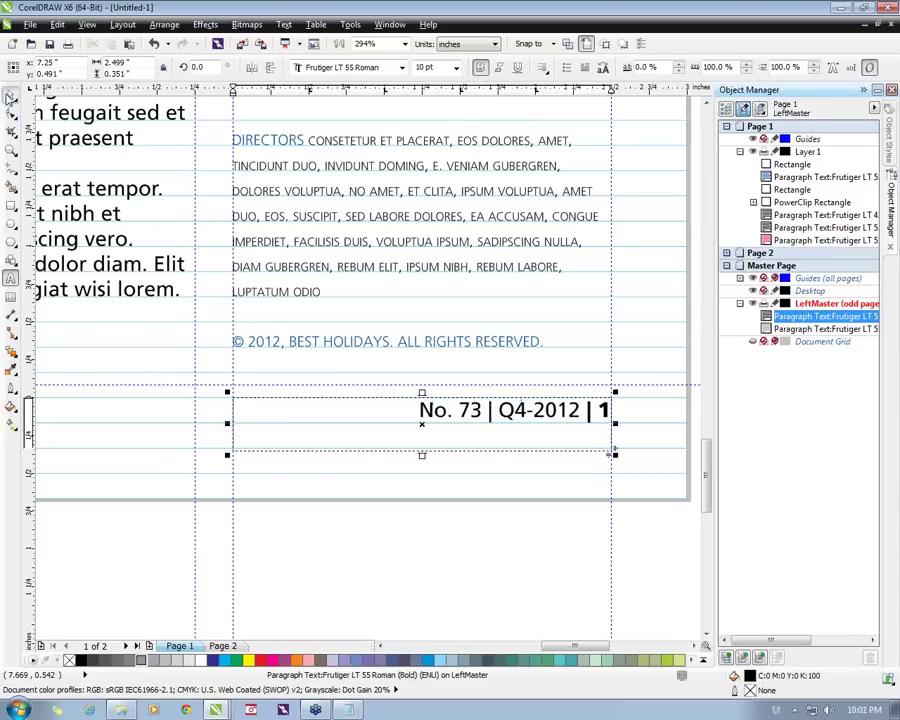
left_click(10, 95)
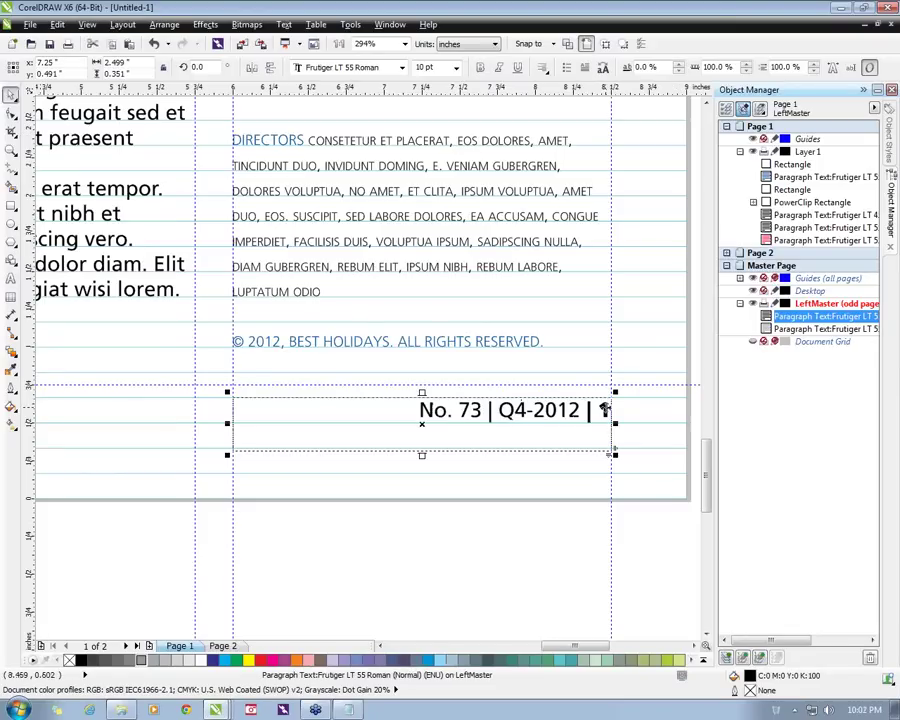
scroll(603, 410, "down", 4)
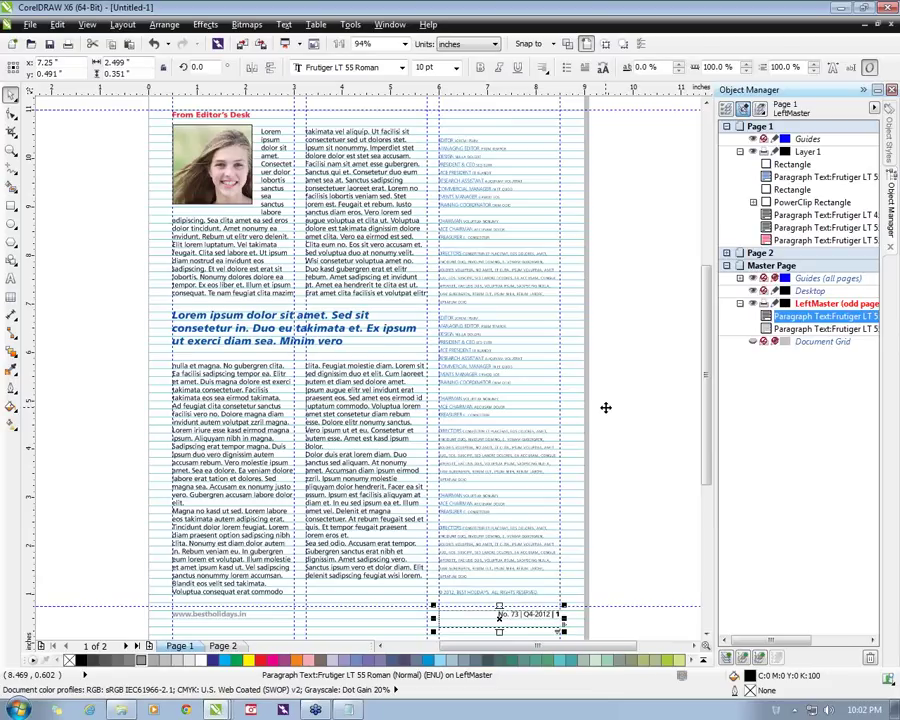
key("Page_Down")
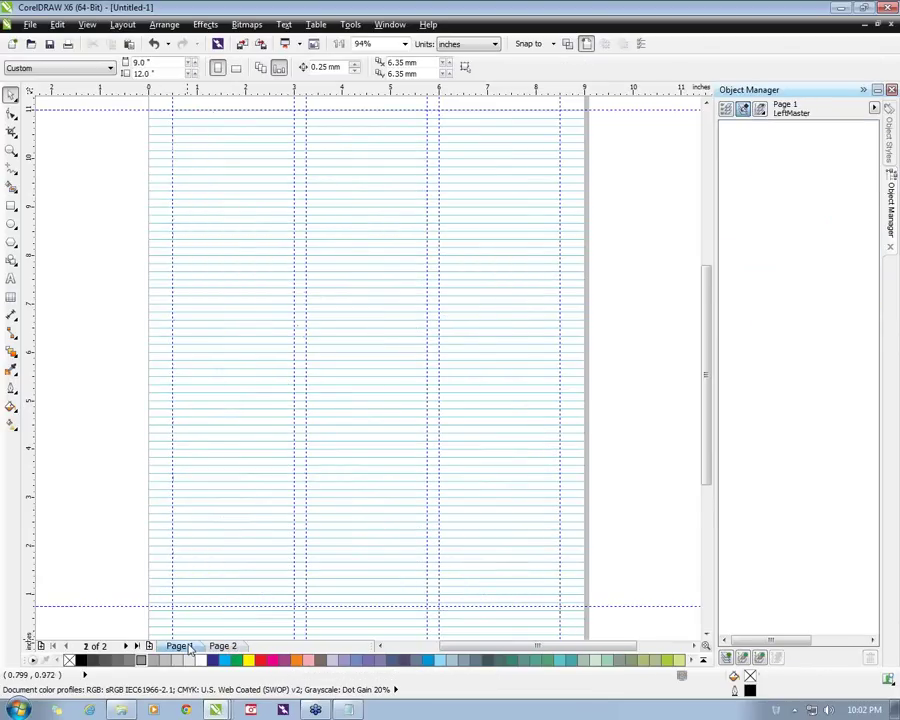
Paste the website and issue-number footer texts from page 1 onto page 2.
left_click(178, 646)
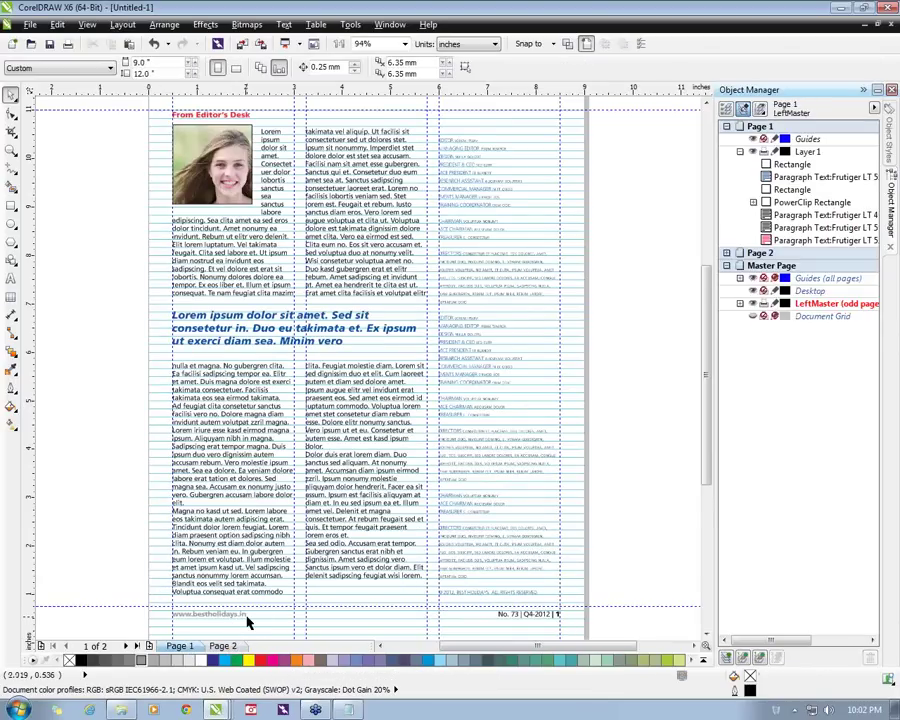
left_click(247, 618)
key("ctrl+a")
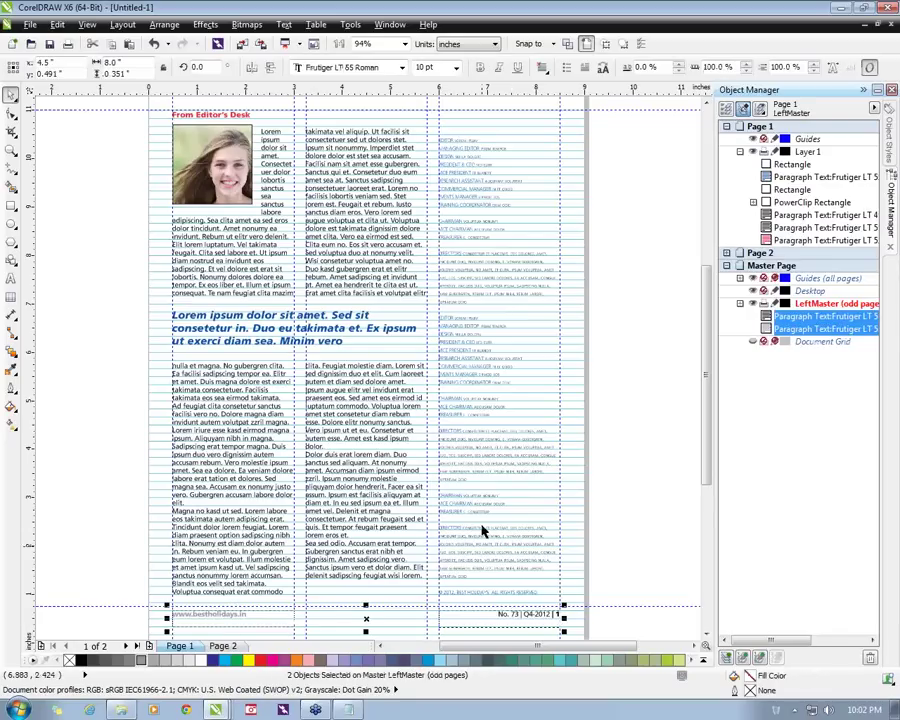
key("Page_Down")
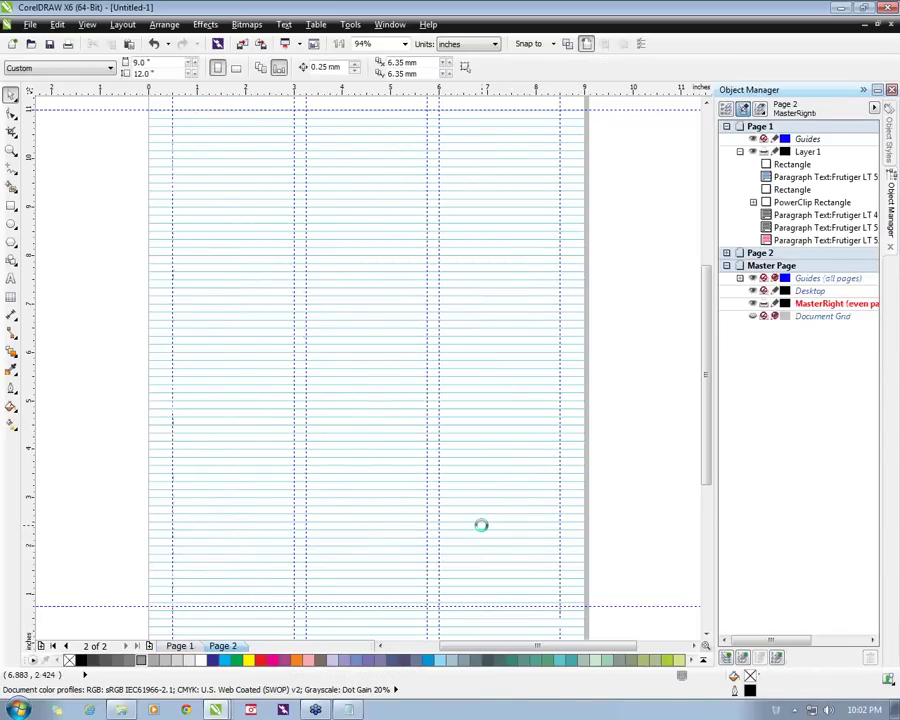
key("ctrl+v")
Ungroup the pasted footer and swap the texts: issue number left, website right.
left_click(476, 526)
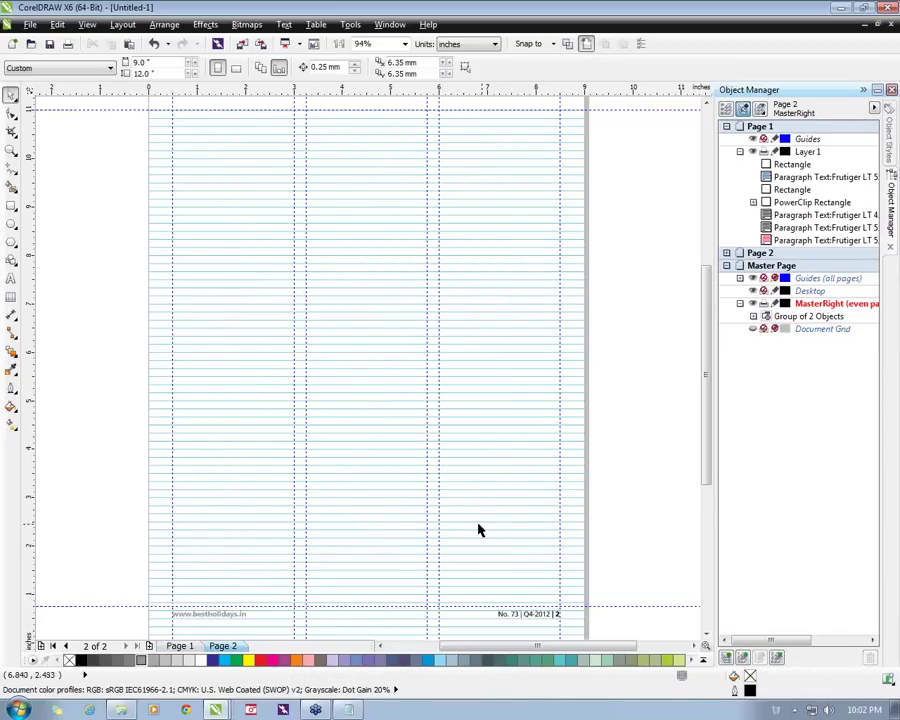
left_click(220, 612)
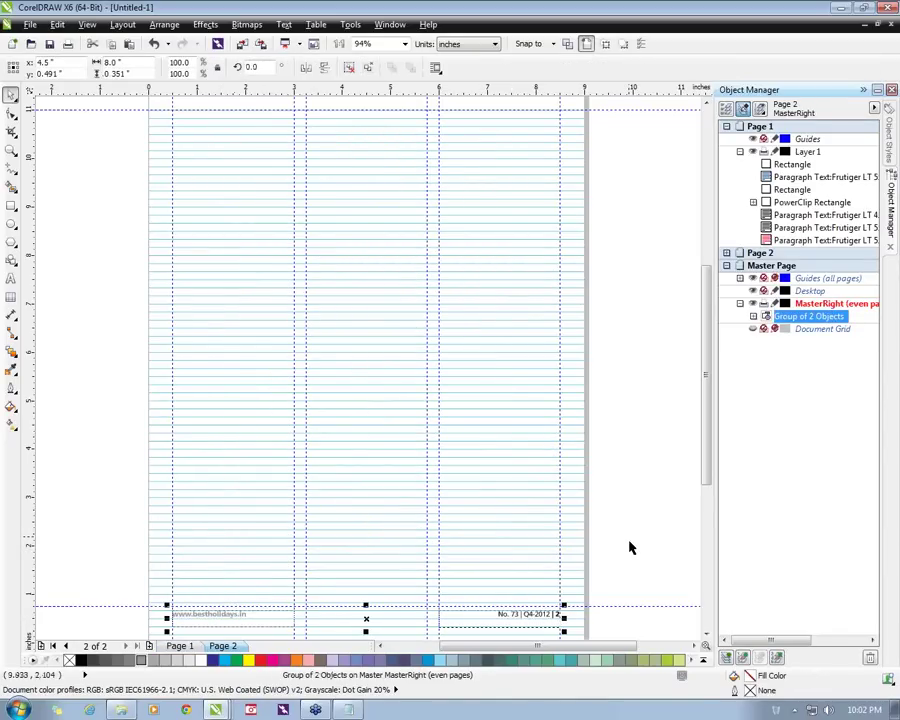
key("ctrl+u")
left_click(507, 620)
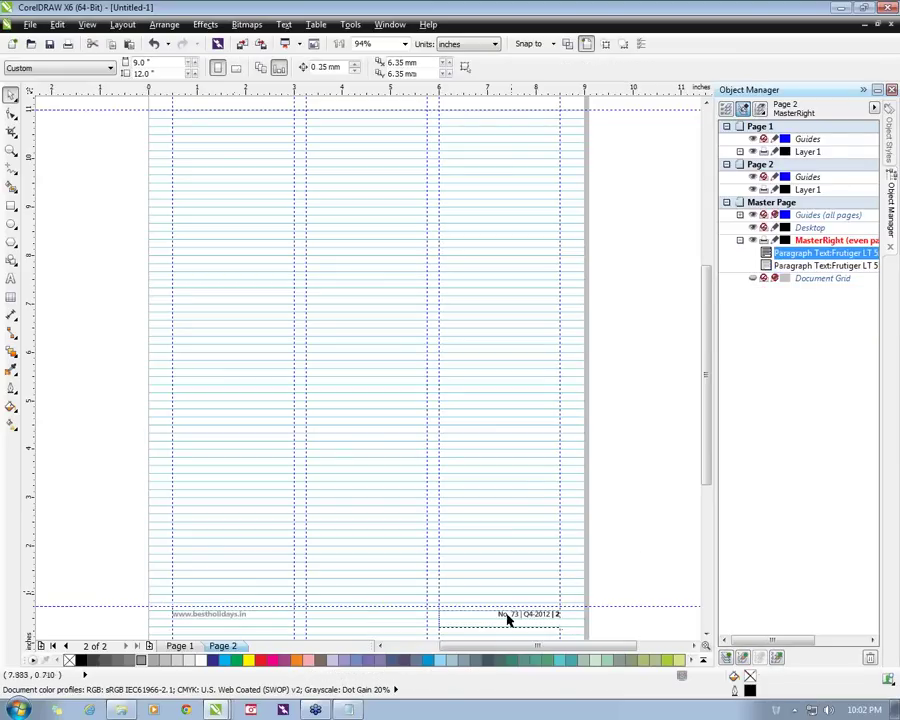
mouse_move(507, 620)
left_mouse_down()
mouse_move(233, 613)
mouse_move(332, 582)
mouse_move(233, 619)
mouse_move(500, 619)
left_mouse_up()
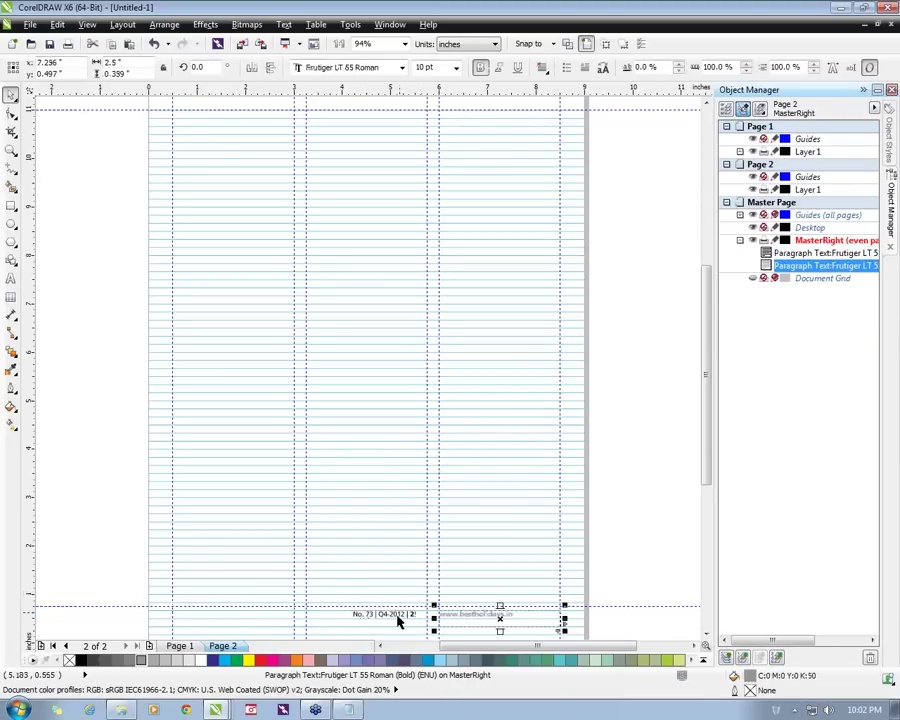
left_click(358, 617)
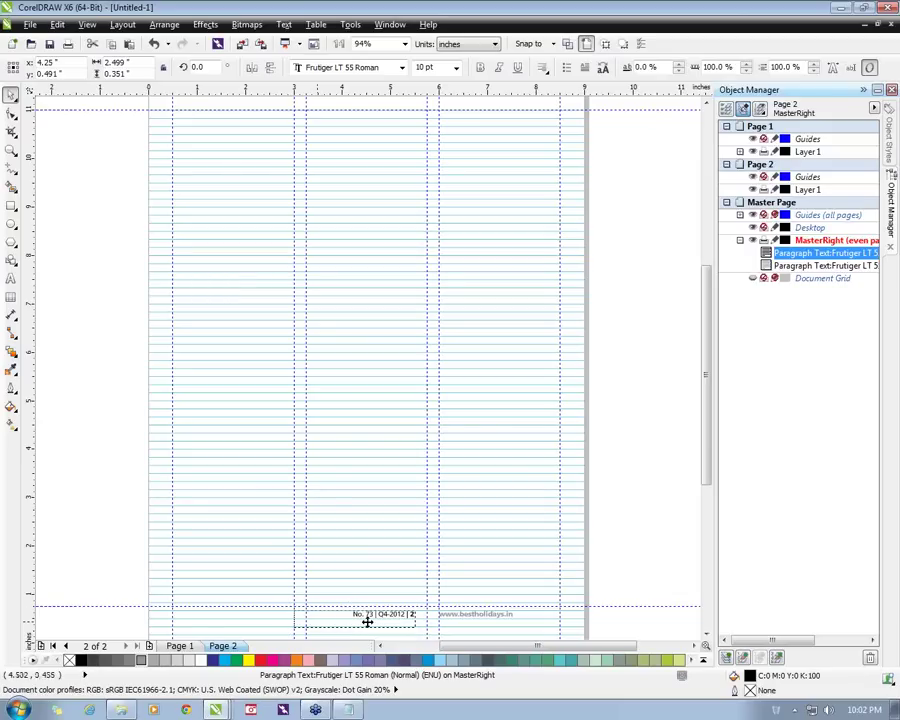
left_click_drag(364, 620, 246, 622)
Set the issue-number text alignment to None and right-align the website text.
left_click(541, 67)
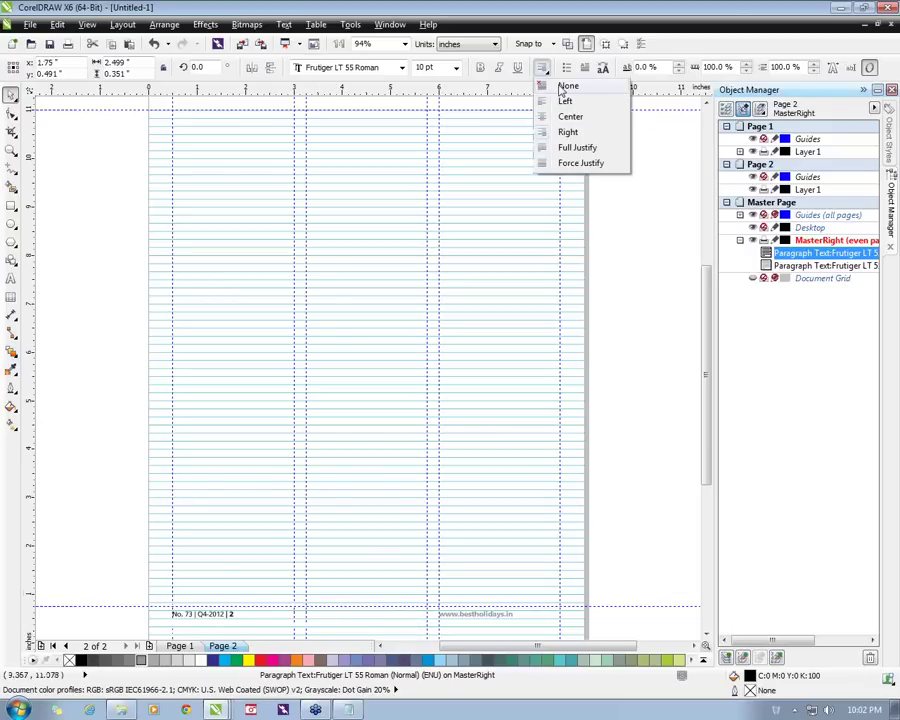
left_click(566, 87)
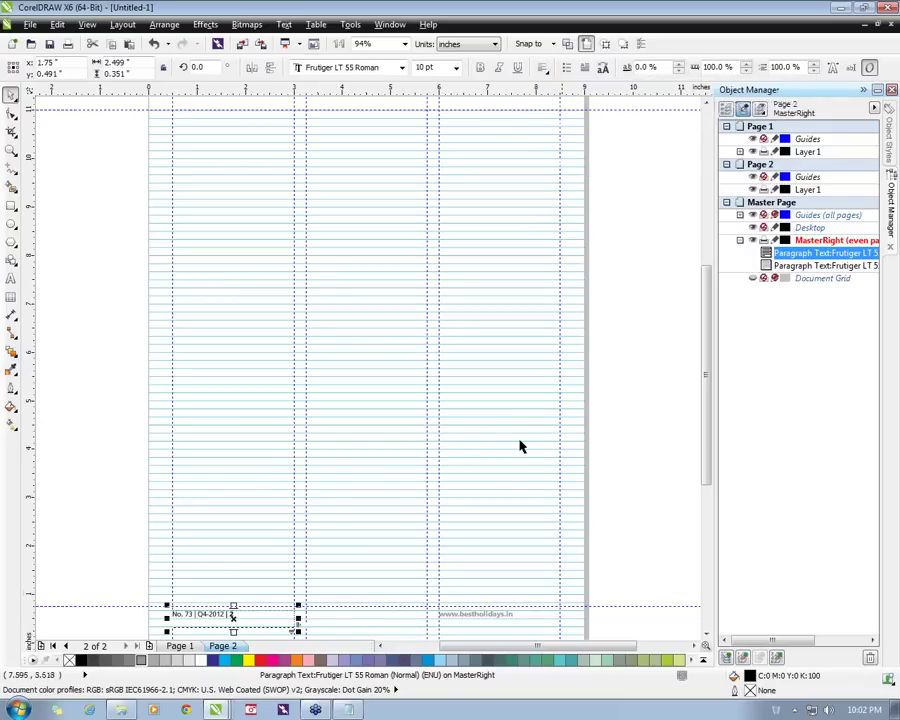
left_click(476, 614)
left_click(541, 67)
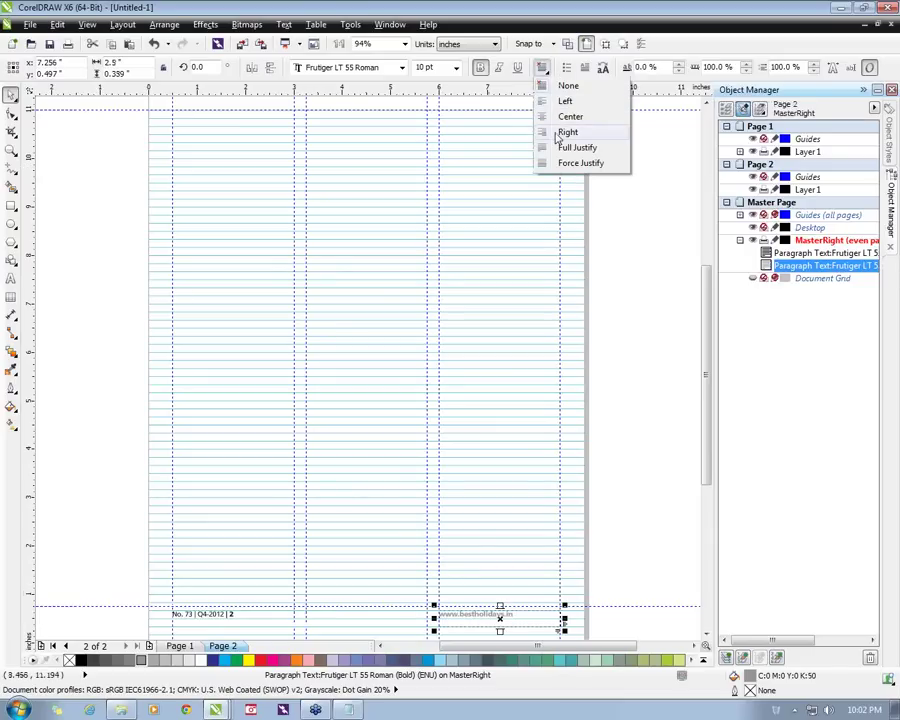
left_click(566, 132)
Line the website frame up with the right column and check the page 2 footer.
left_click_drag(463, 623, 333, 642)
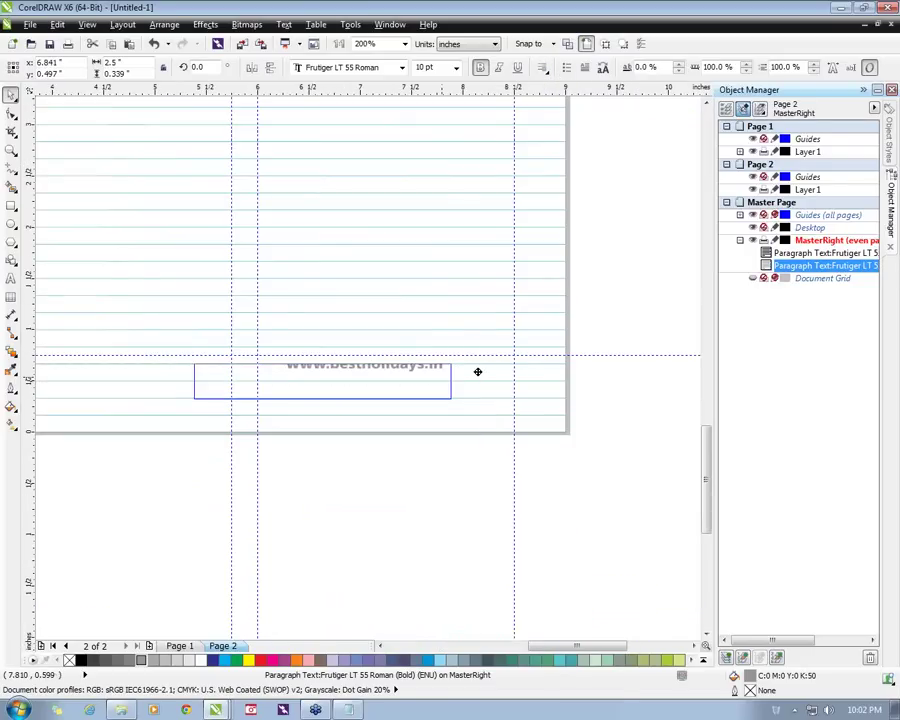
left_click_drag(477, 372, 516, 372)
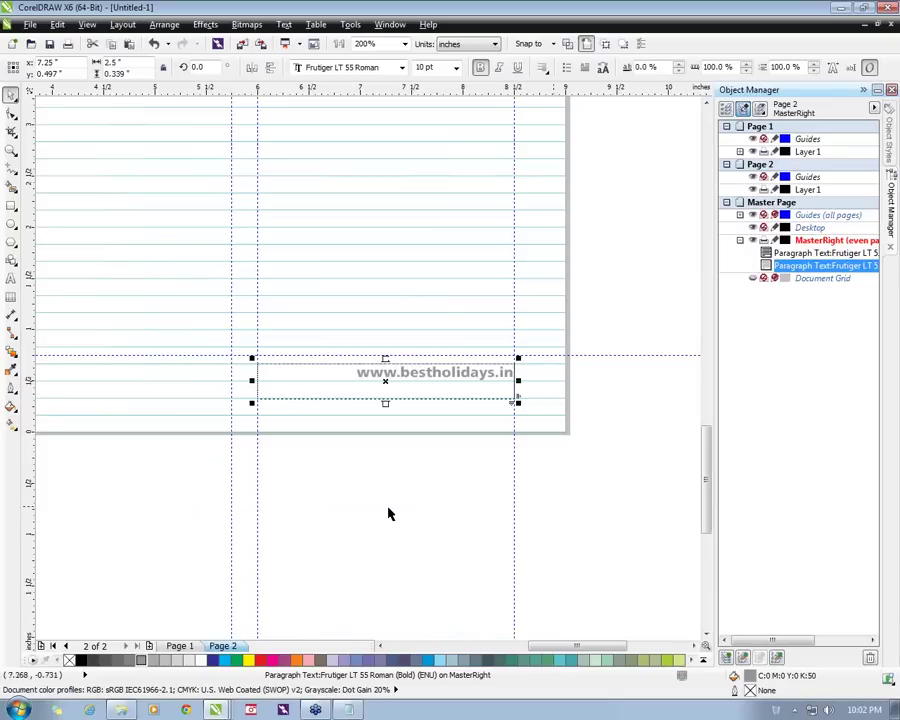
left_click(390, 514)
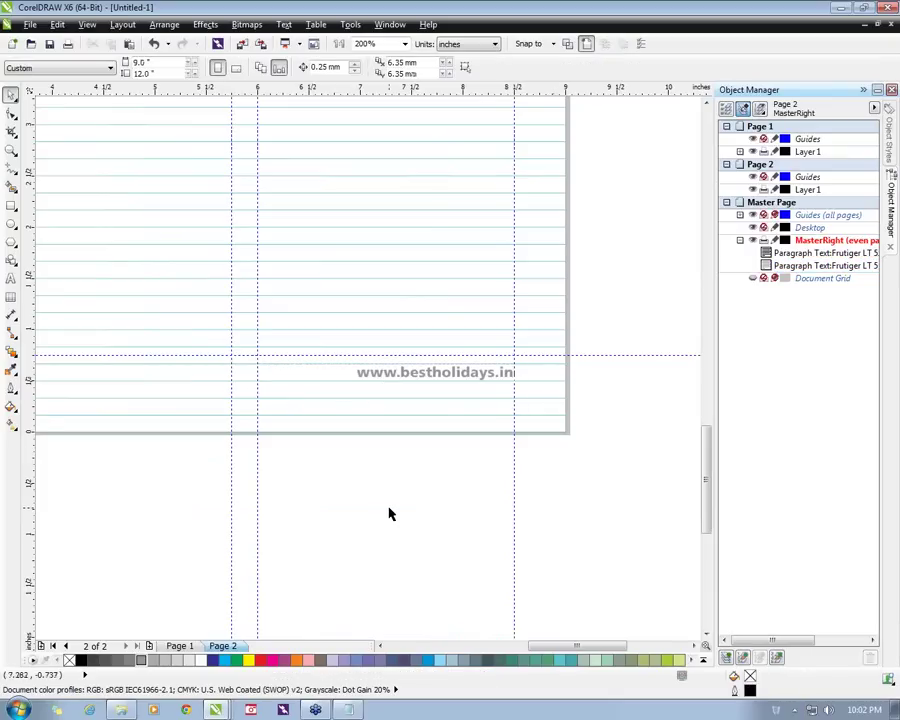
scroll(390, 514, "down", 2)
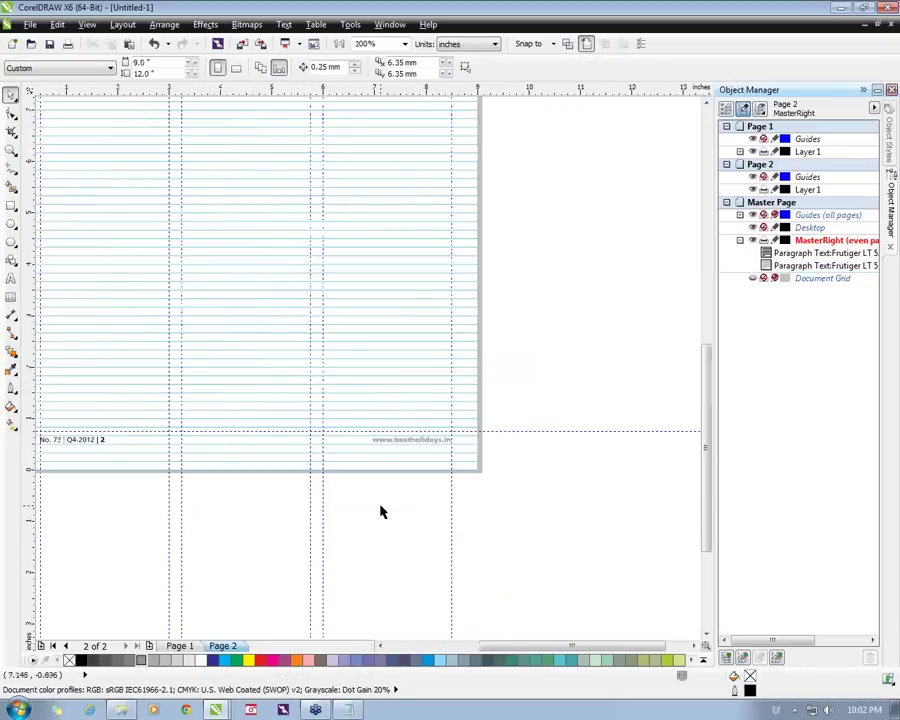
key("shift+F4")
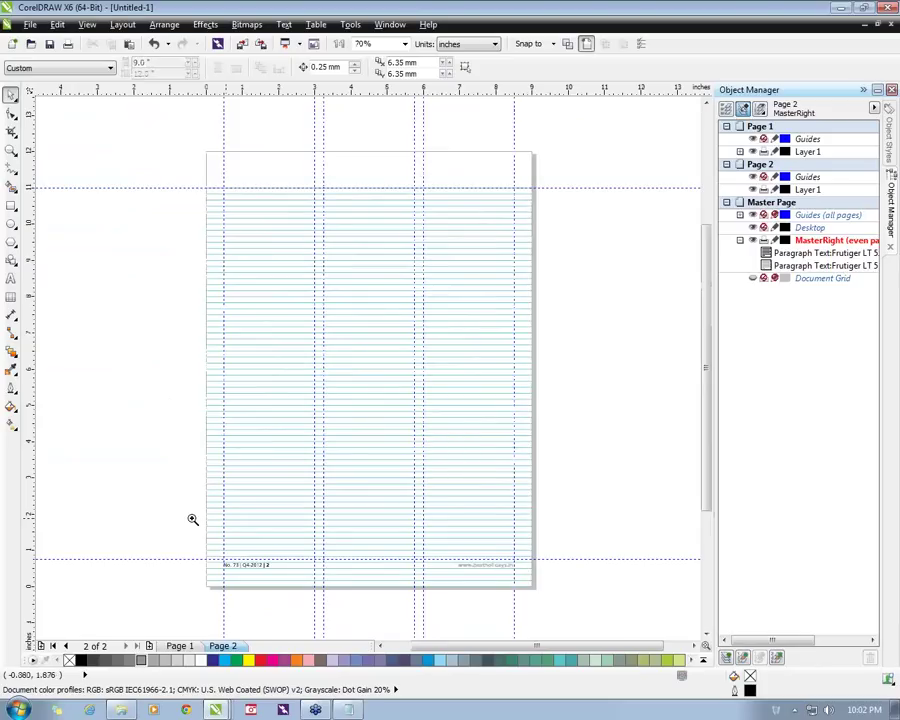
left_click_drag(193, 519, 551, 603)
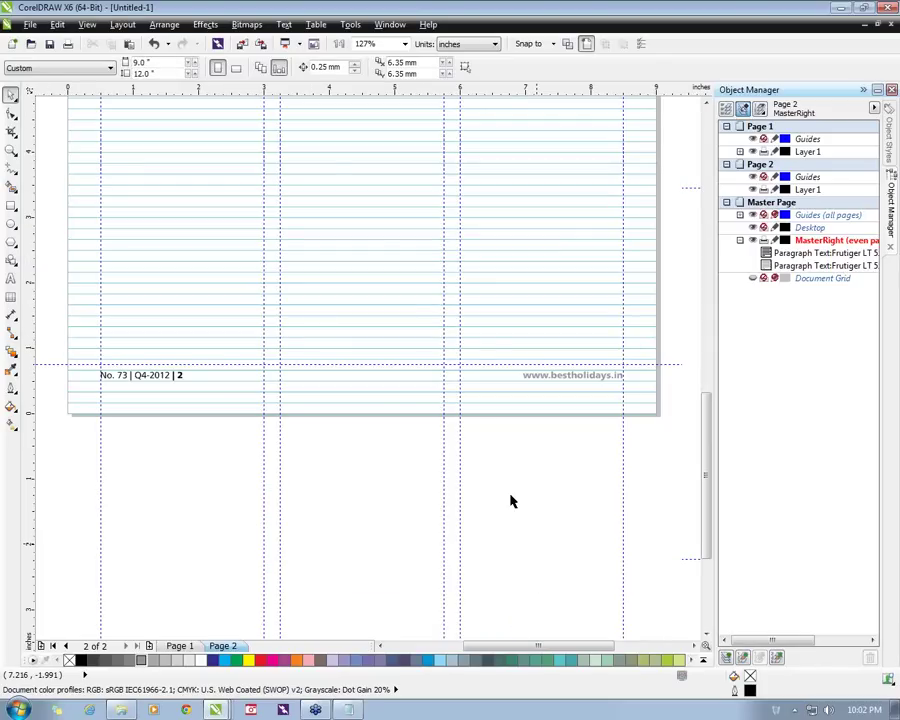
left_click(180, 377)
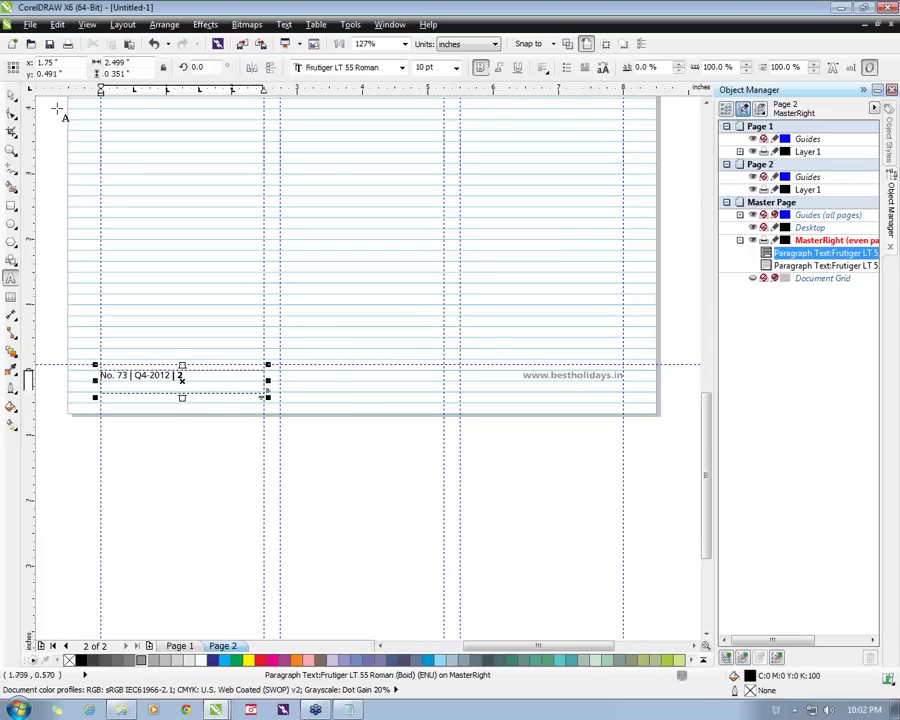
left_click(231, 494)
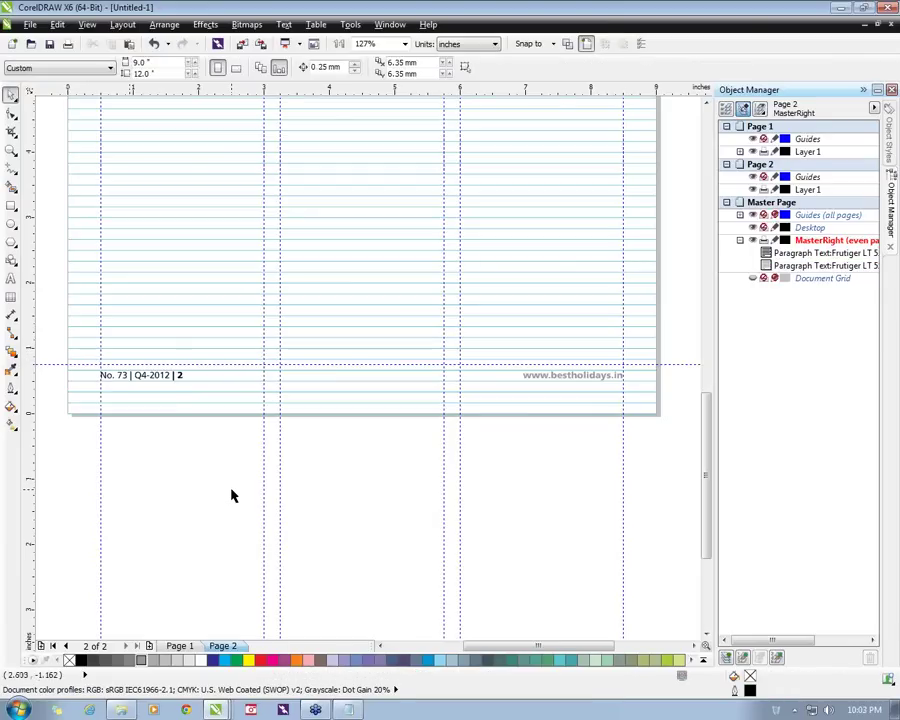
Insert pages 3 and 4 after the last page with Layout > Insert Page.
key("alt+l")
key("i")
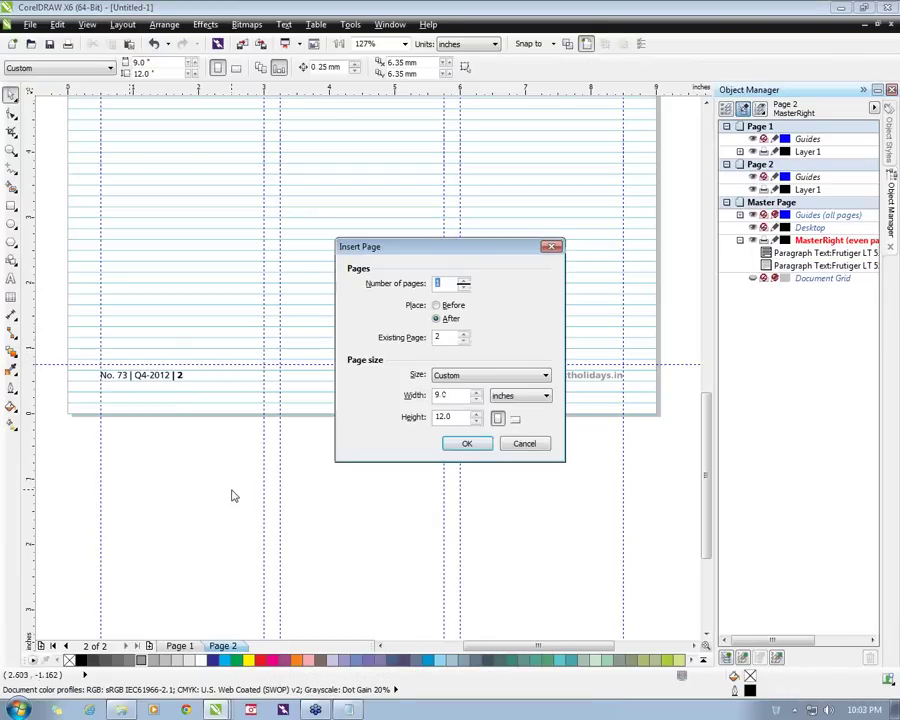
key("Return")
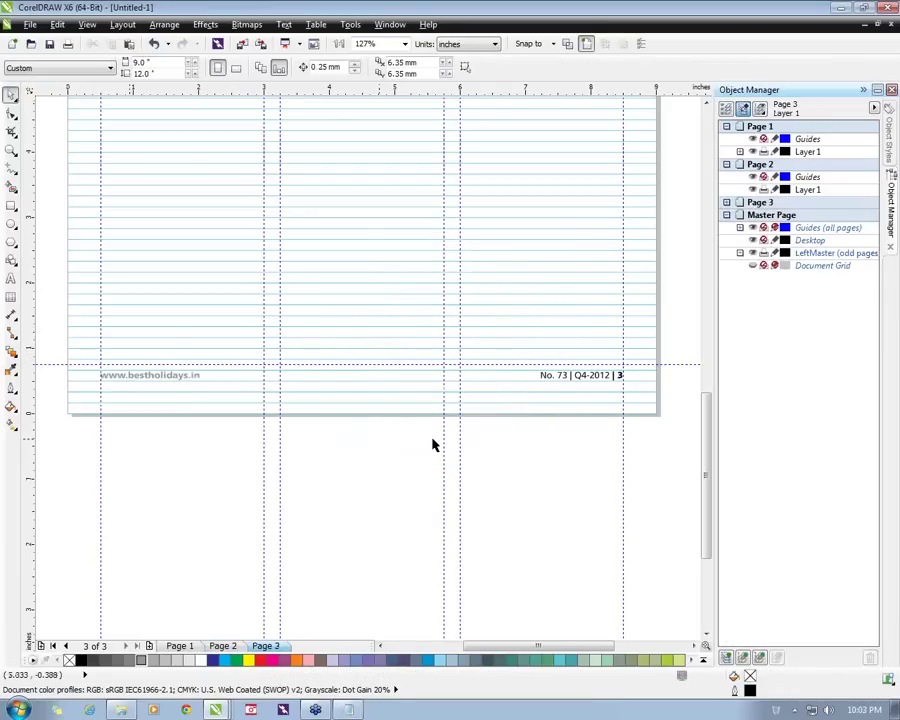
left_click(546, 379)
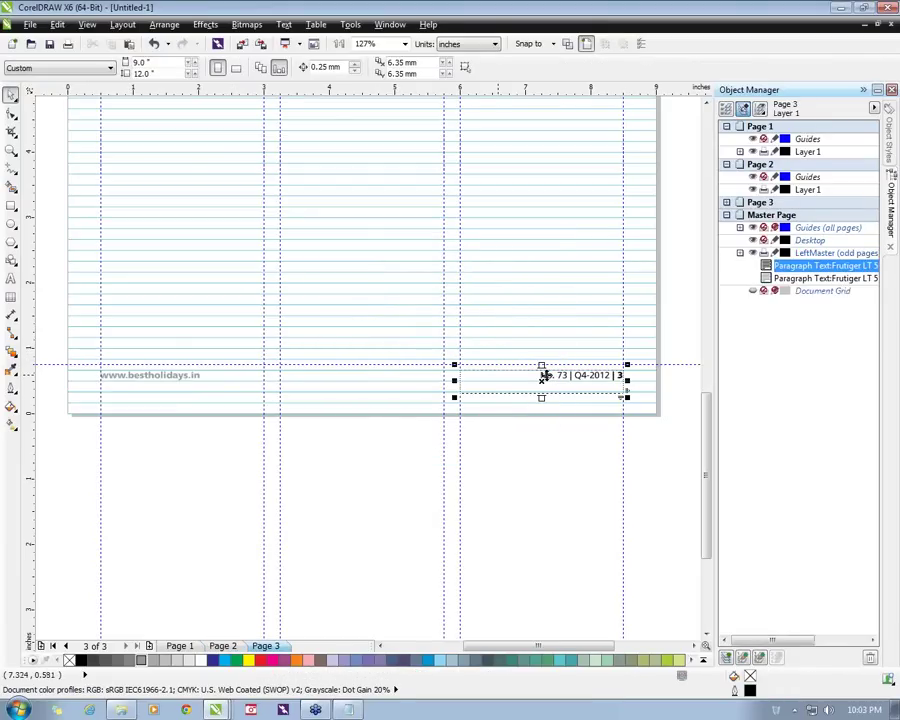
key("Escape")
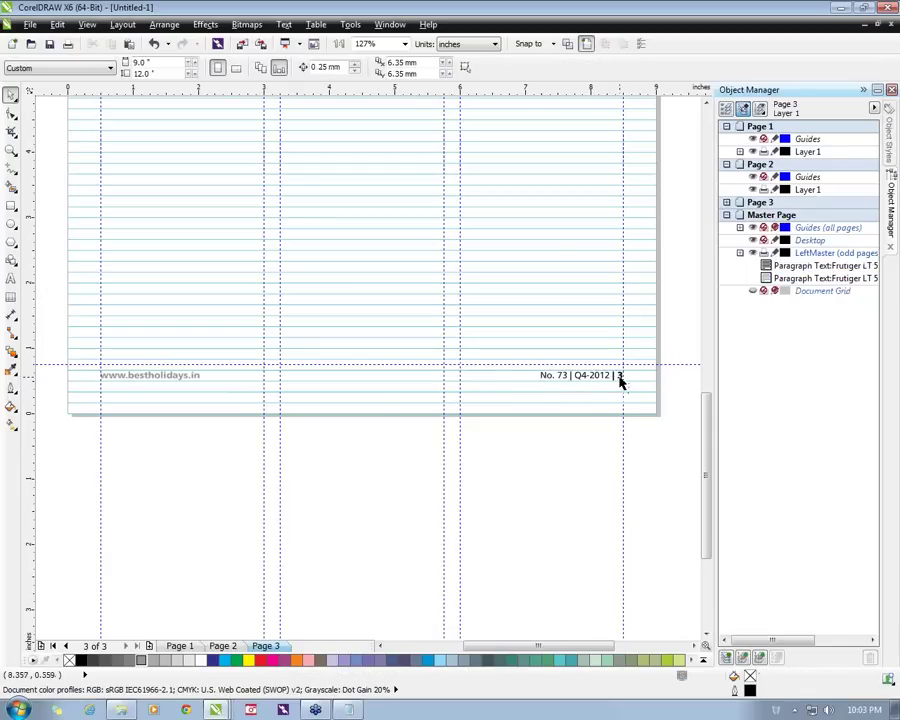
key("alt+l")
key("i")
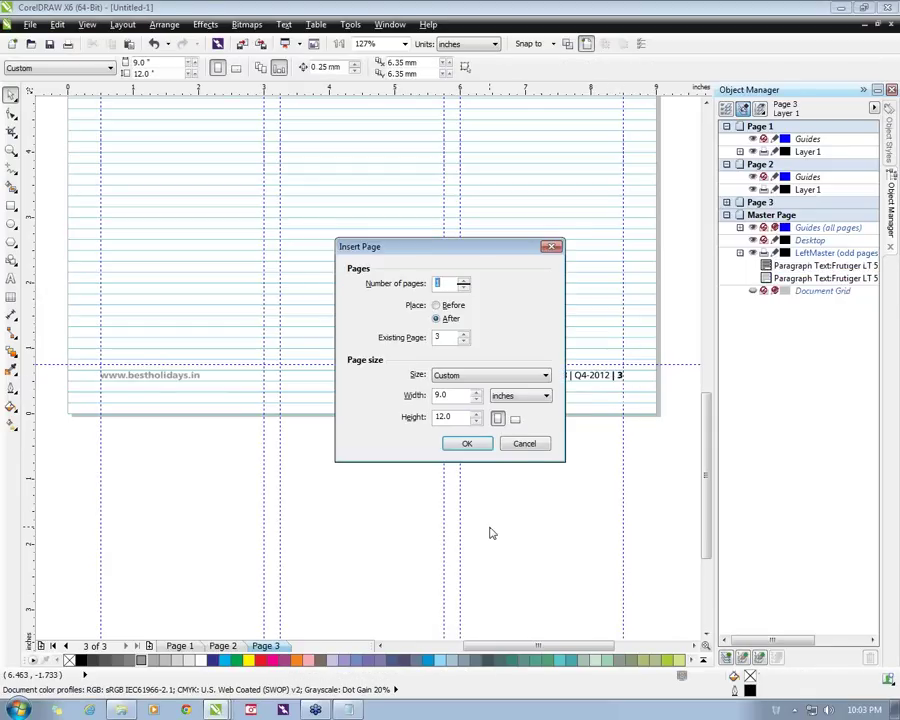
key("Return")
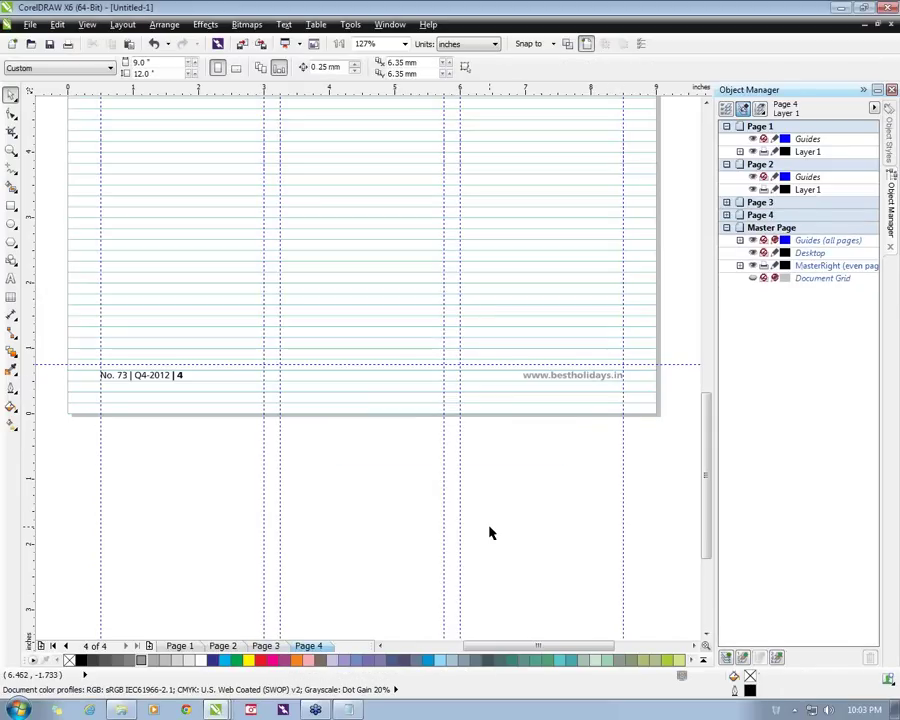
Return to page 1 and check its footer, then show the whole page.
left_click(191, 647)
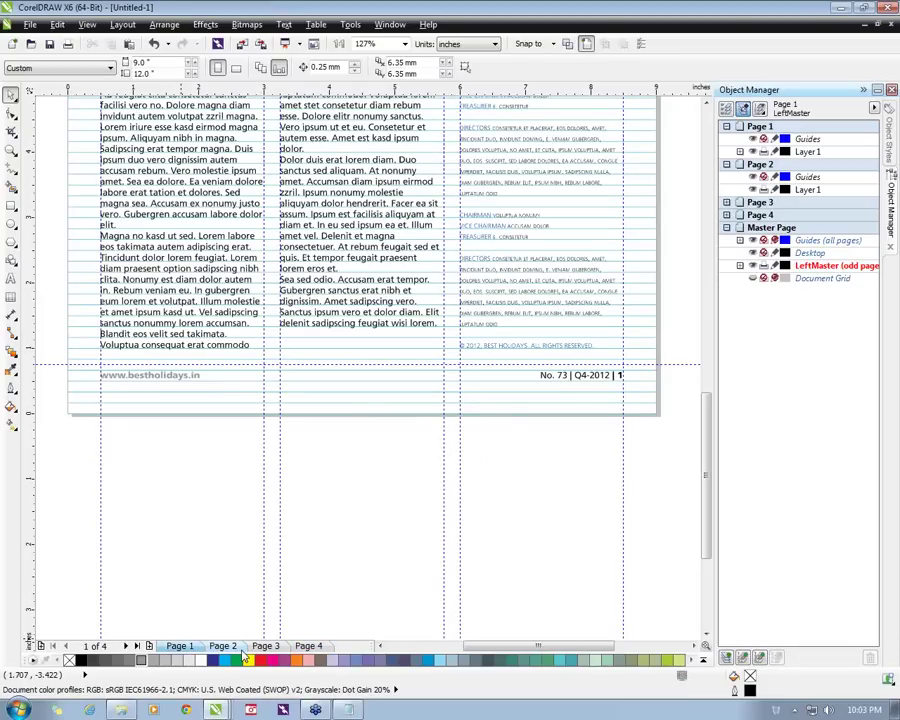
left_click_drag(666, 430, 69, 315)
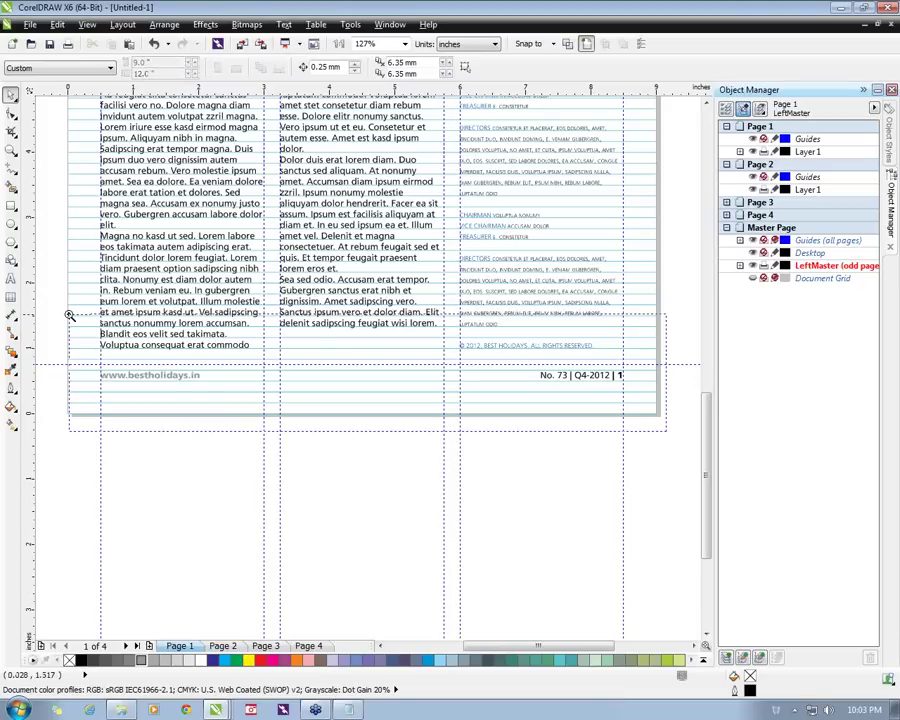
left_click_drag(69, 315, 69, 315)
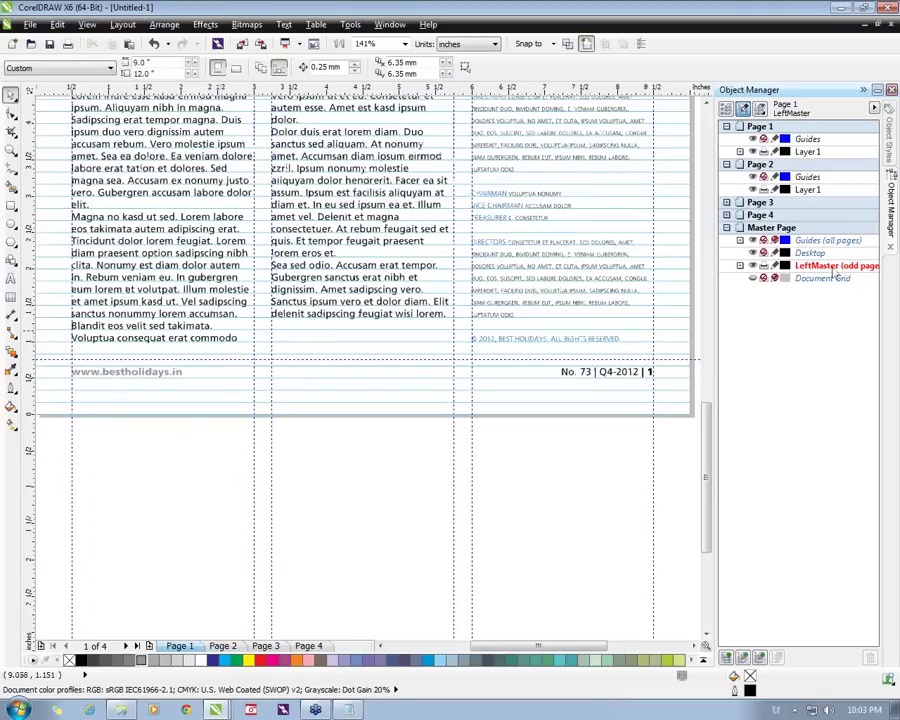
left_click(563, 393)
left_click_drag(689, 339, 321, 451)
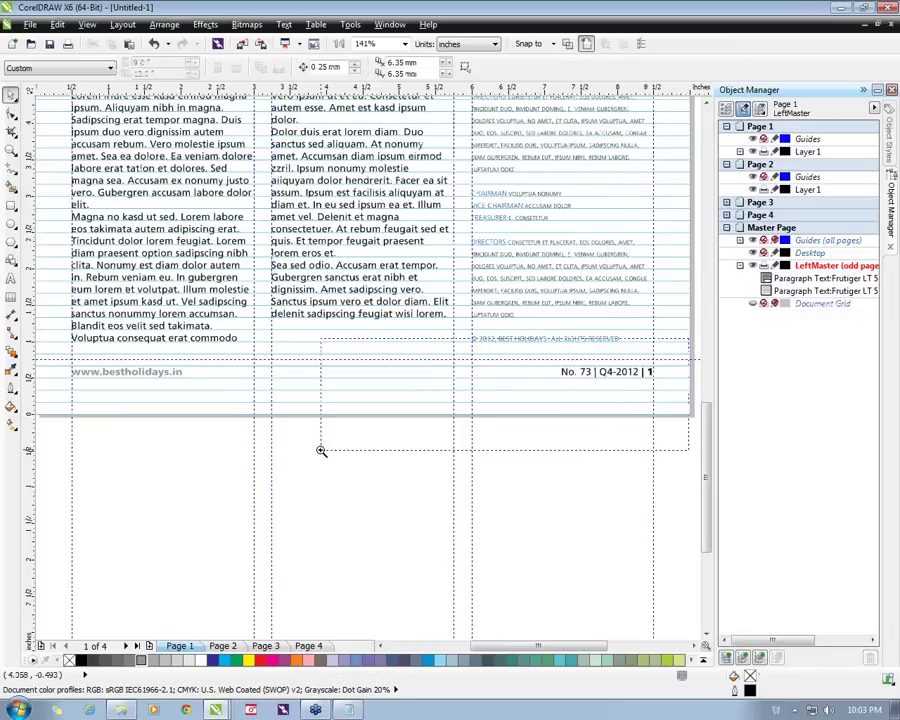
left_click_drag(321, 451, 321, 451)
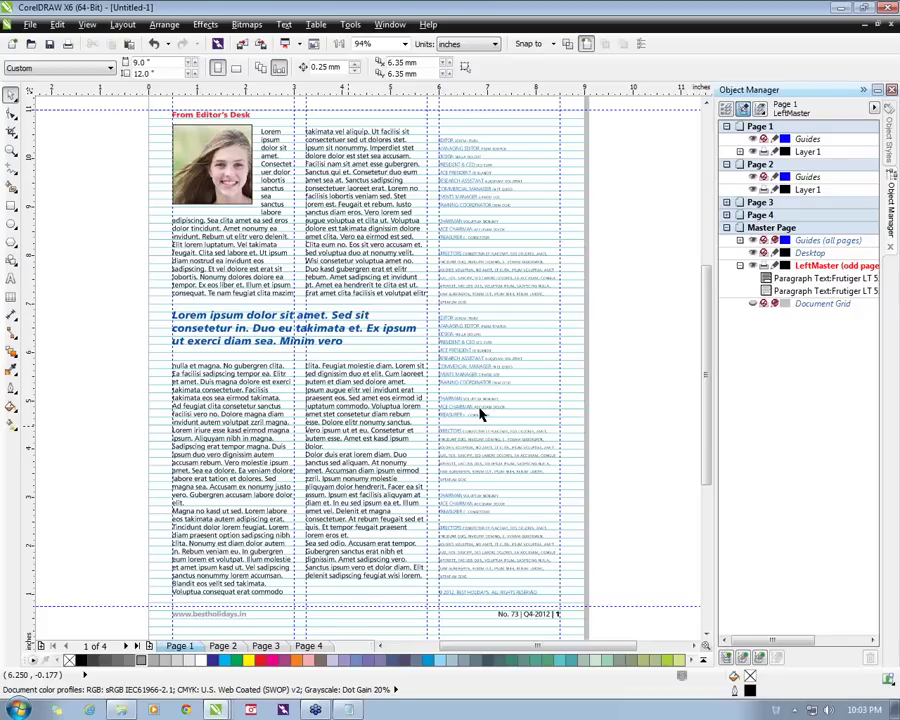
Create a new character style from the footer text in Object Styles.
key("shift+F2")
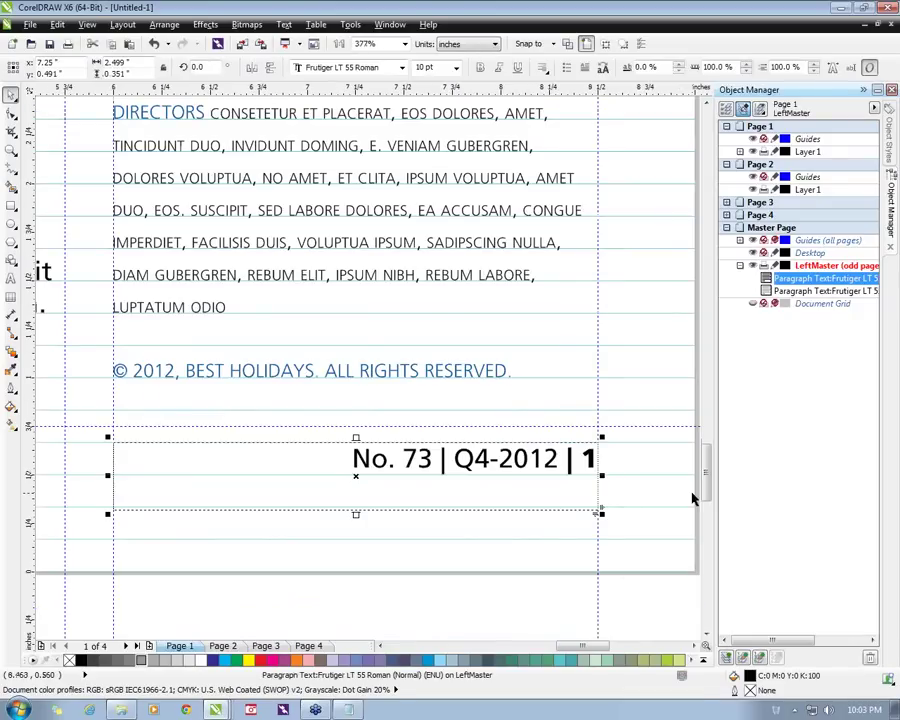
key("ctrl+F5")
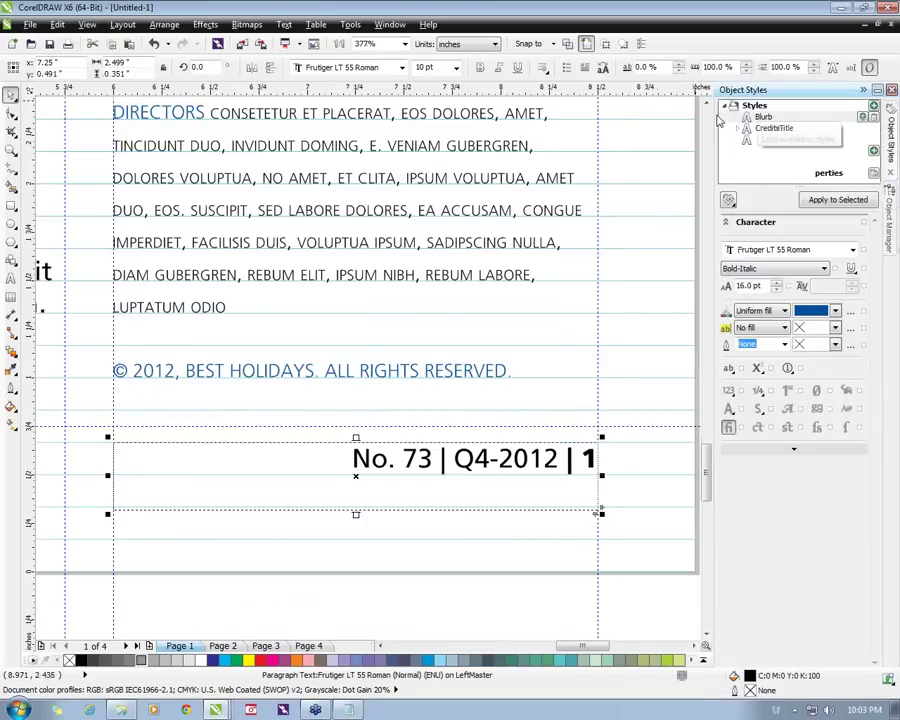
left_click(630, 440)
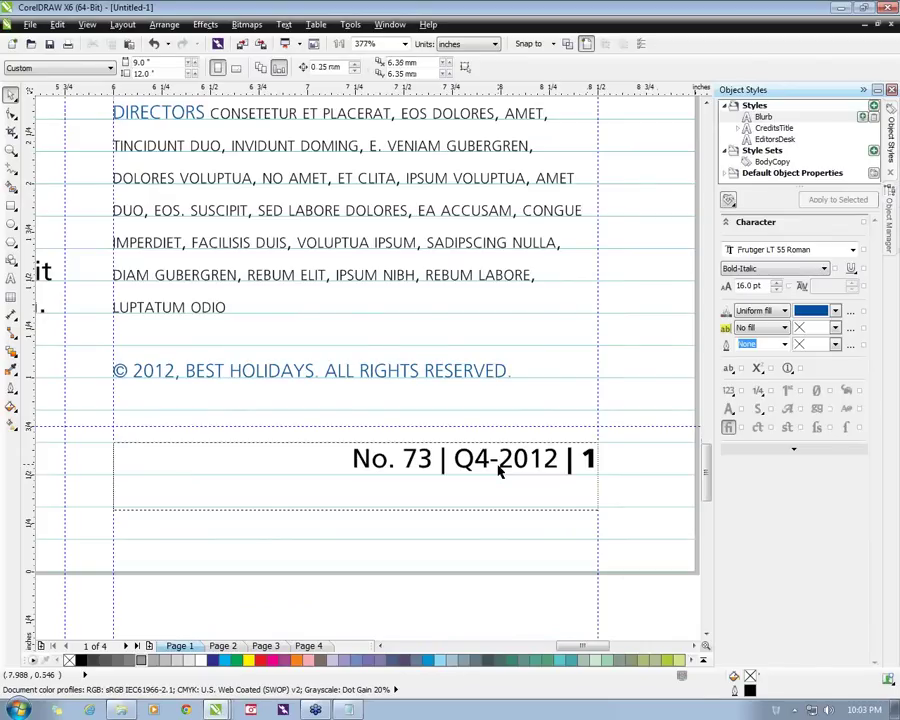
left_click_drag(502, 472, 764, 112)
left_click(800, 150)
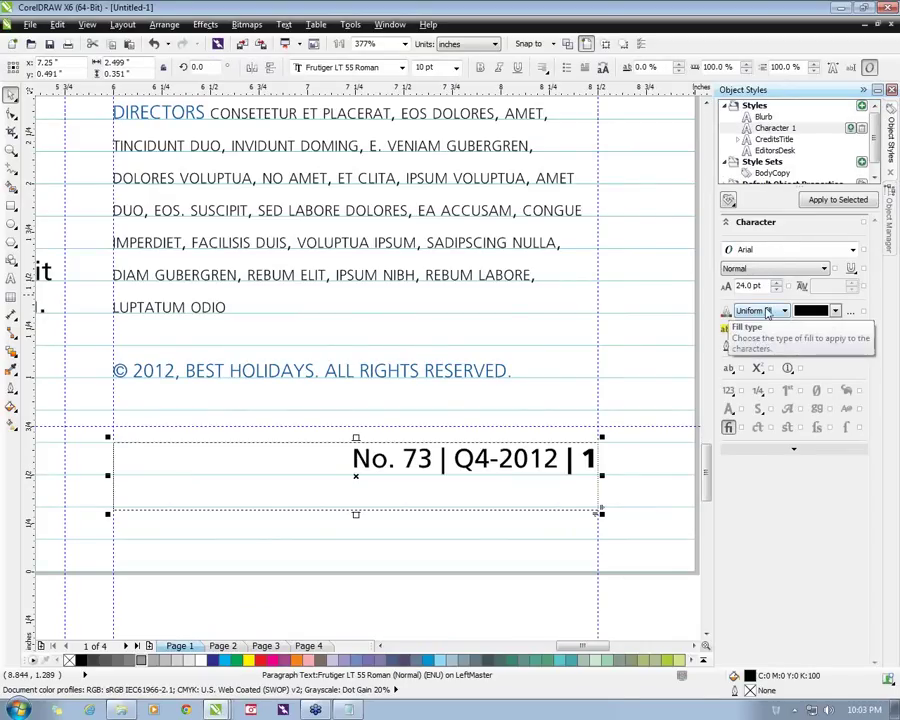
Set the character style's font to Frutiger LT 55 Roman Bold.
left_click(823, 268)
left_click(760, 279)
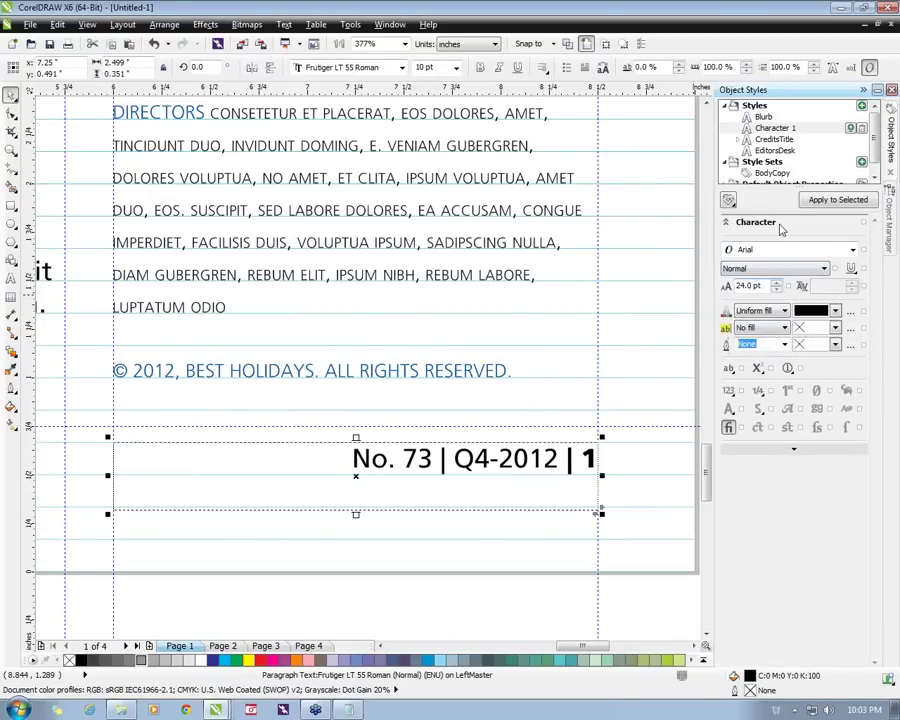
left_click(852, 251)
left_click(758, 280)
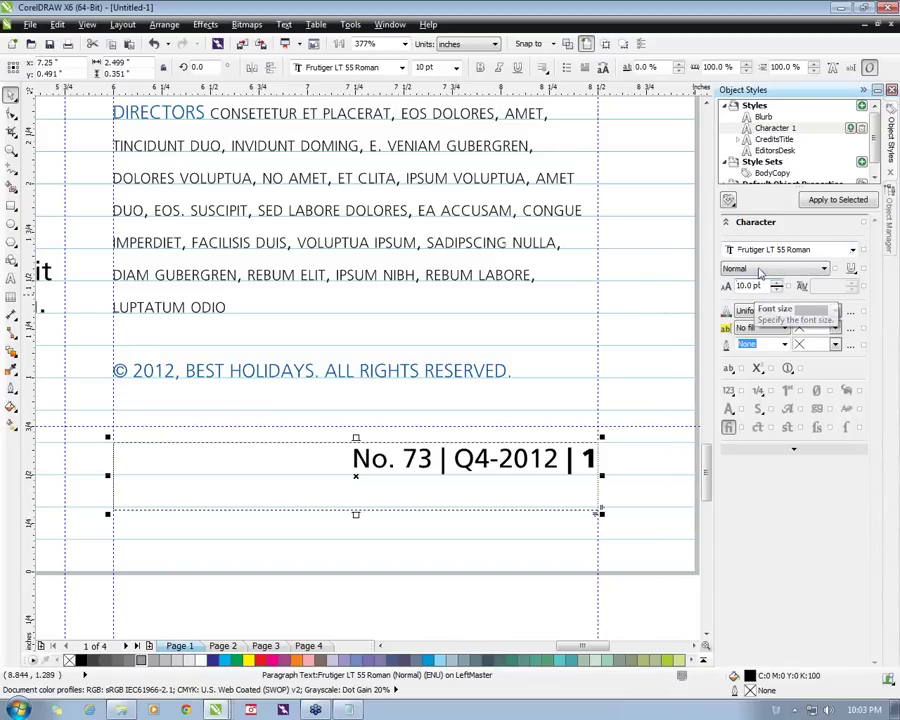
left_click(765, 268)
left_click(752, 300)
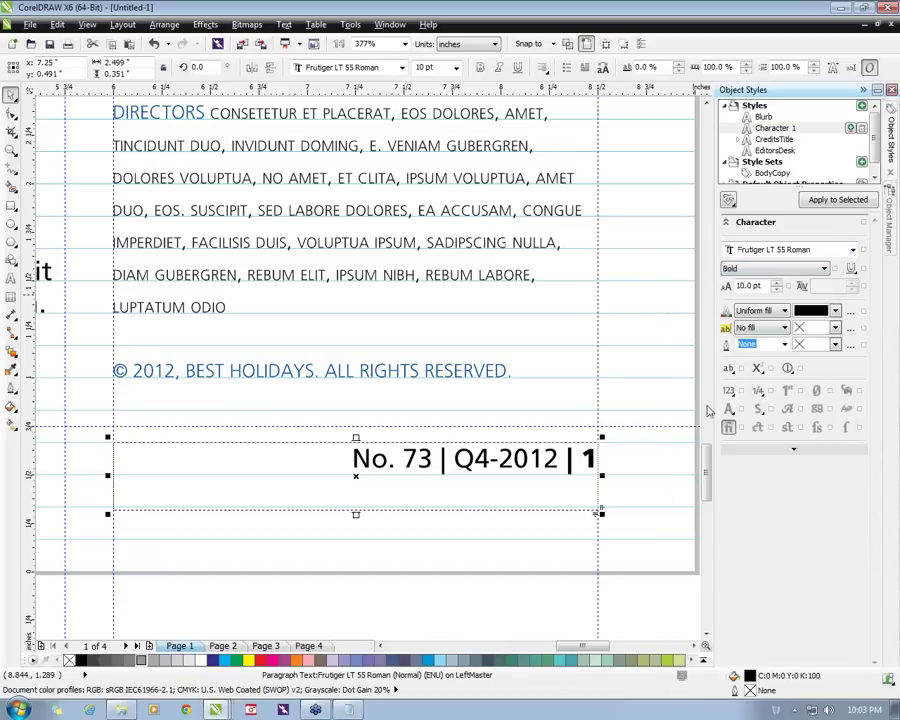
left_click(651, 459)
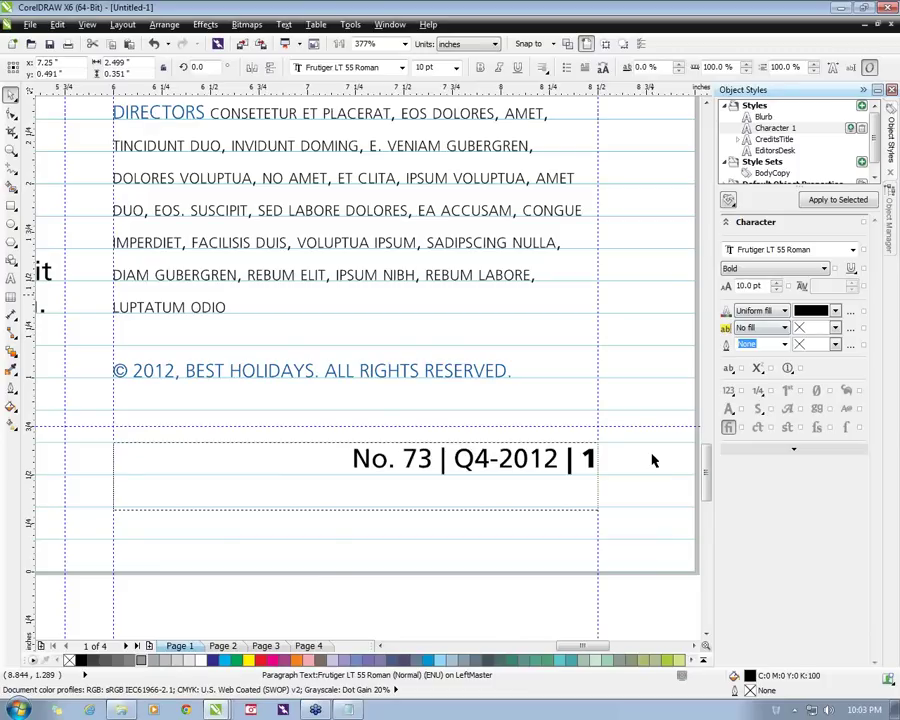
left_click(651, 459)
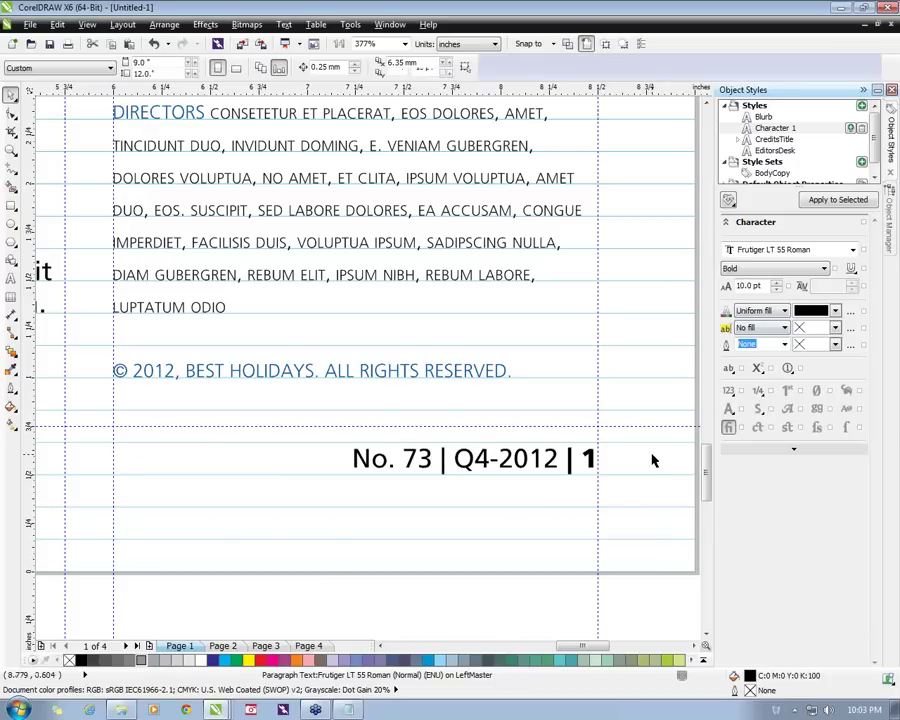
Give the style a dark red C0 M100 Y100 K30 background and white text.
left_click(836, 330)
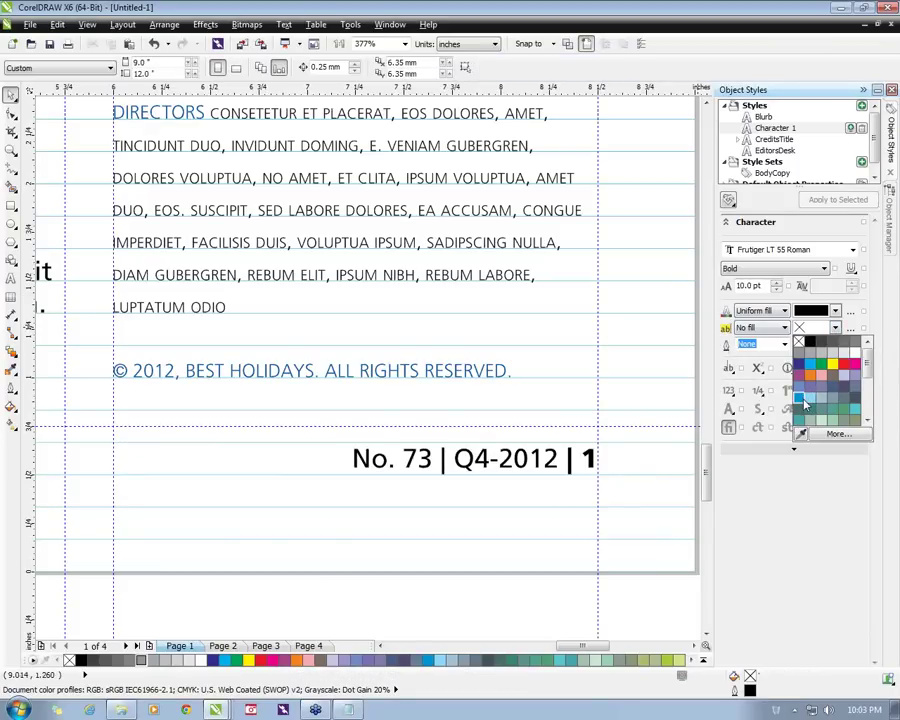
left_click(844, 369)
left_click(838, 343)
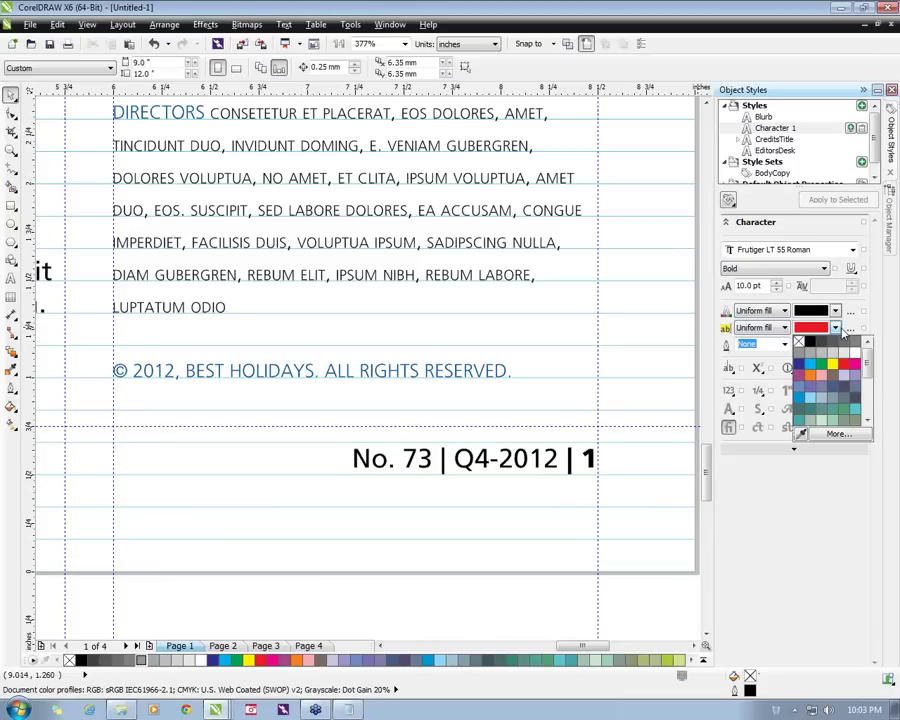
left_click(843, 340)
left_click(838, 343)
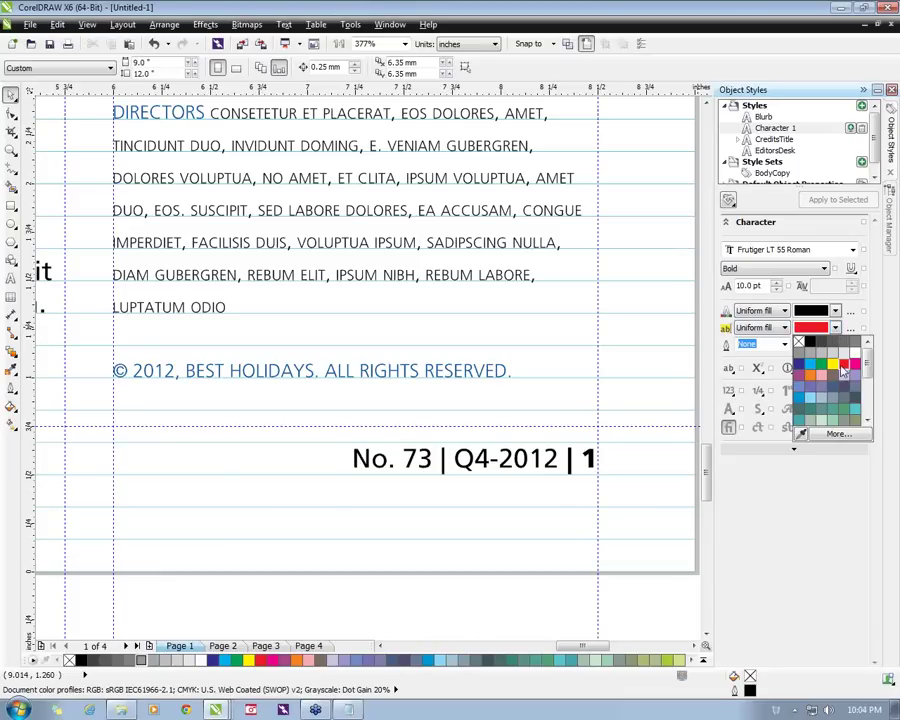
left_click(836, 434)
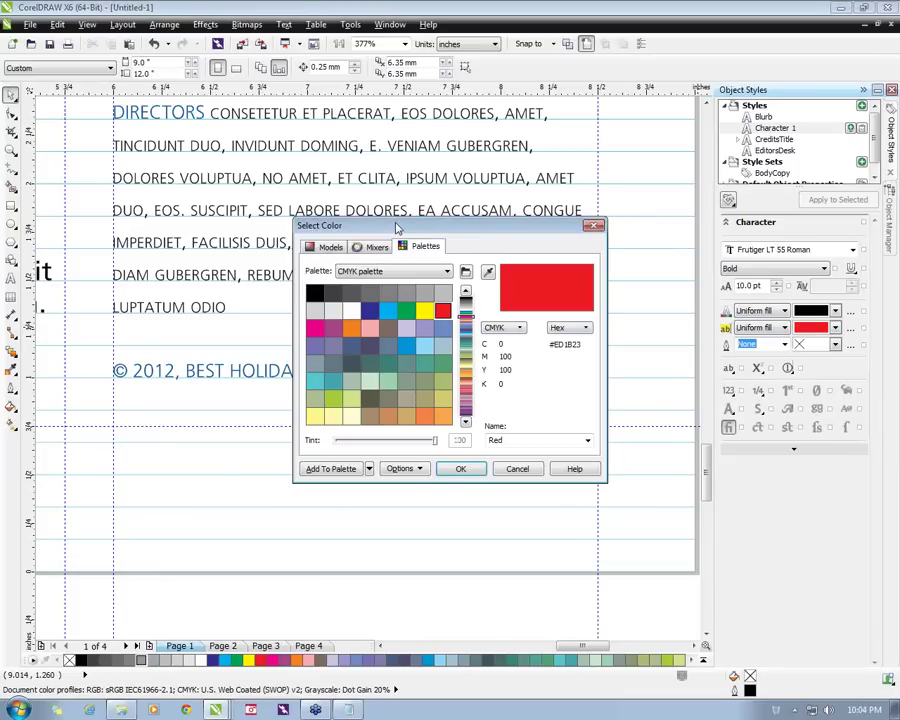
left_click(330, 247)
double_click(510, 408)
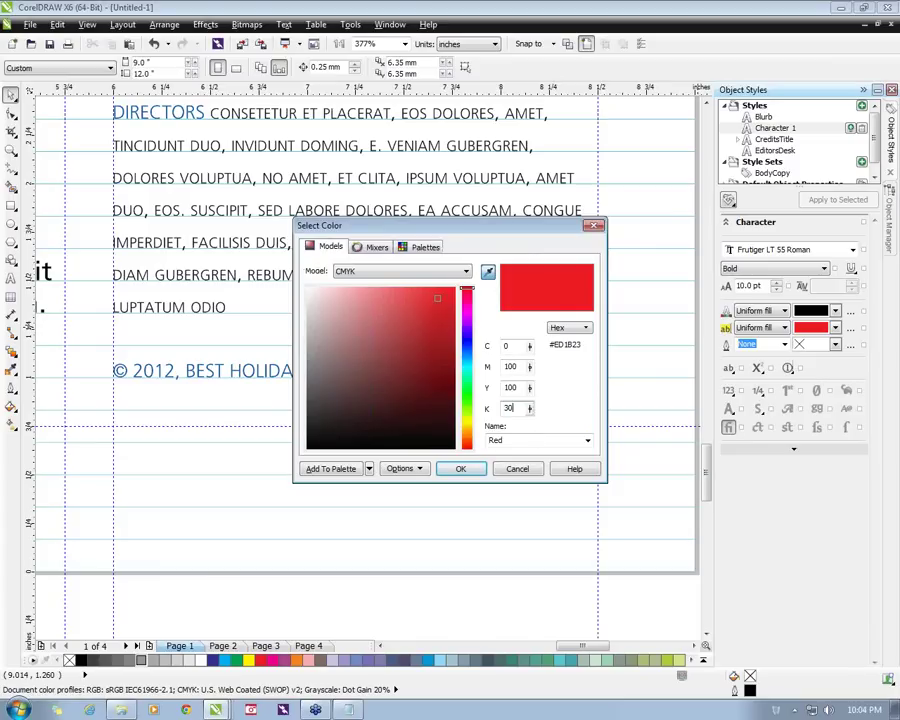
type("30")
key("Tab")
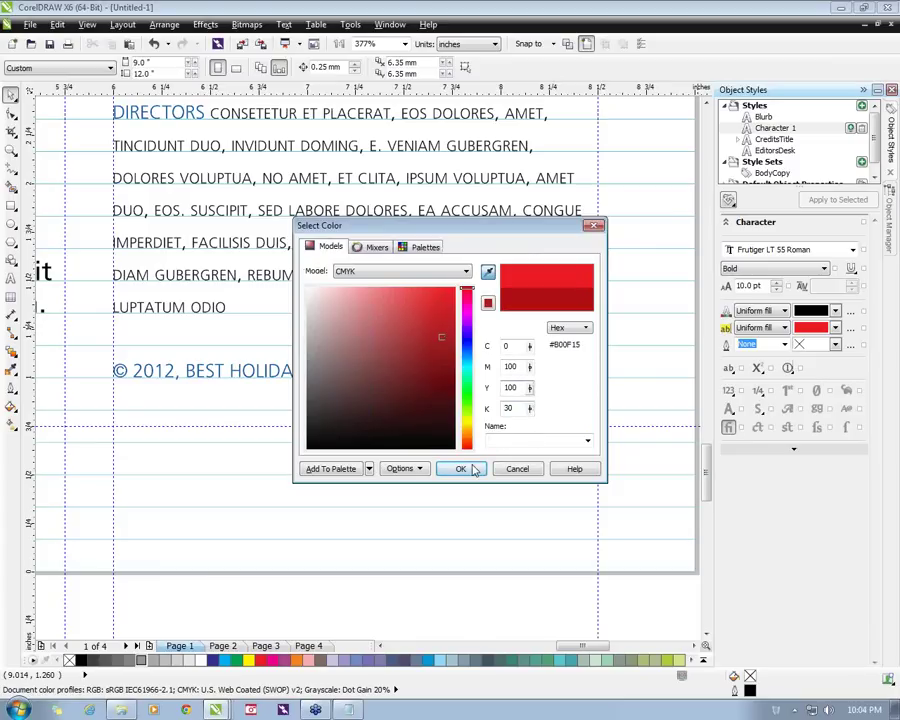
left_click(461, 469)
left_click(835, 311)
left_click(805, 325)
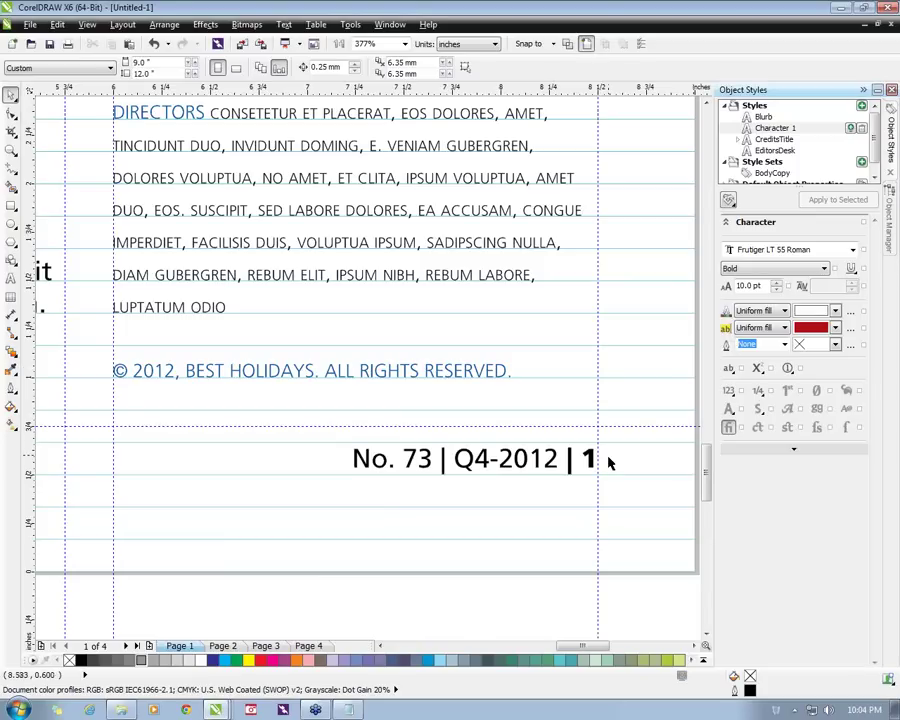
Apply Character 1 to the footer's page number 1 and rename the style PageNo.
key("F8")
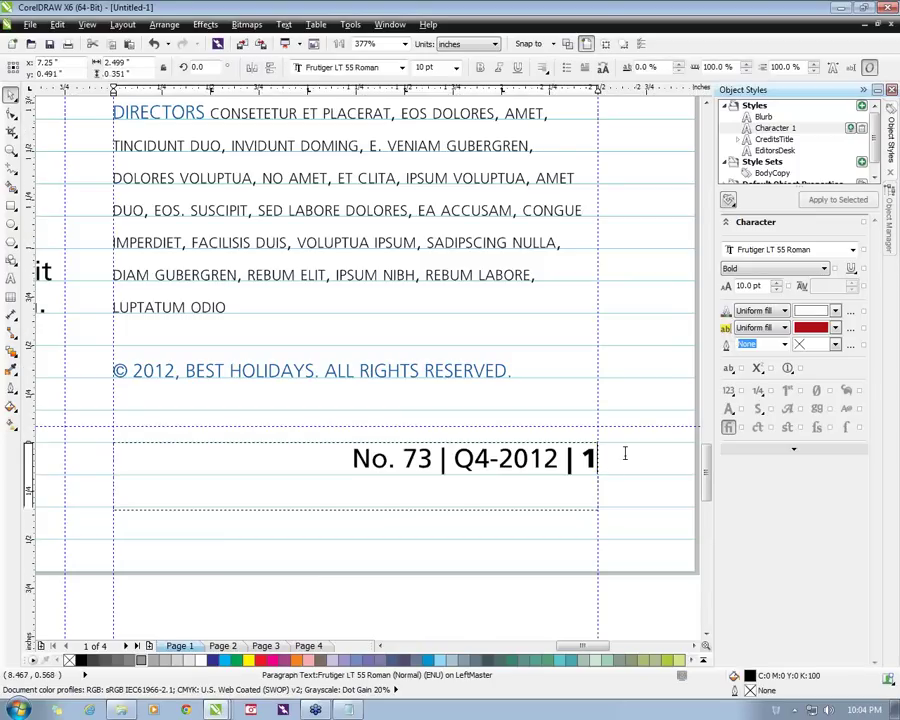
left_click_drag(620, 452, 574, 458)
left_click(786, 131)
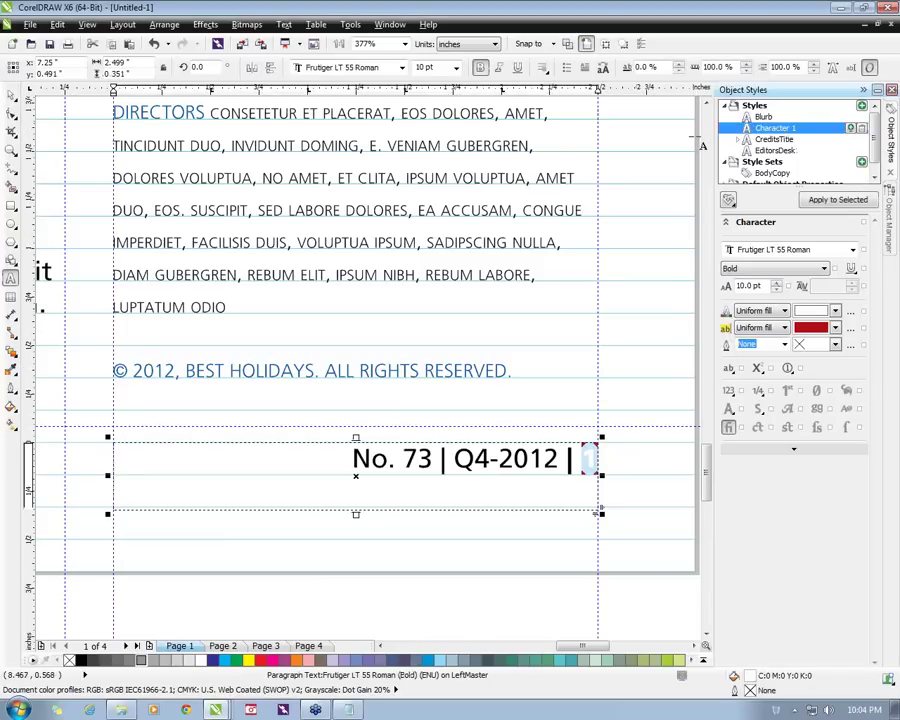
left_click(10, 97)
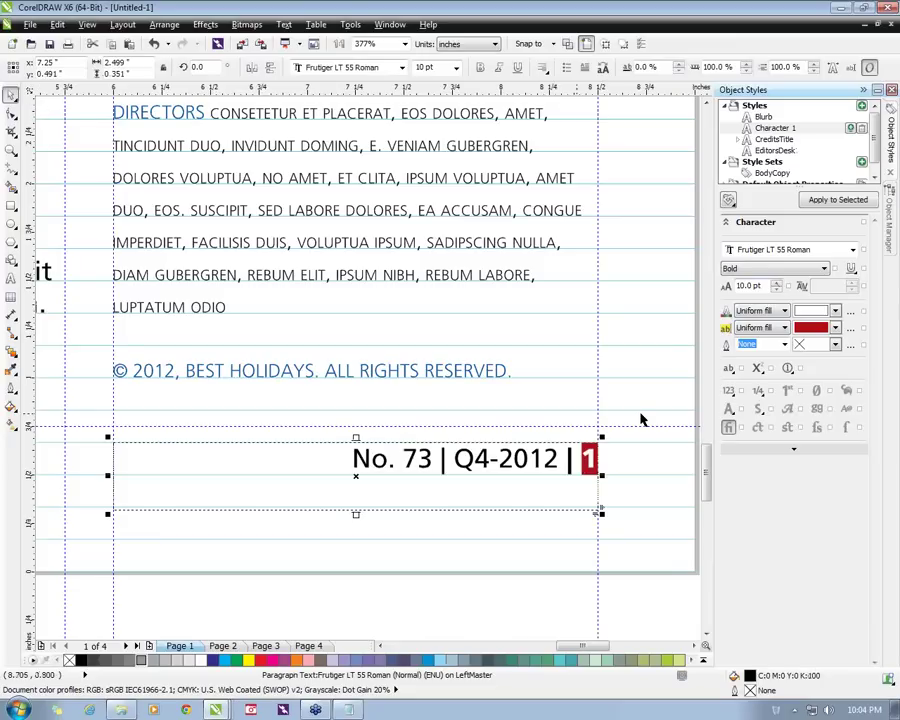
left_click(772, 129)
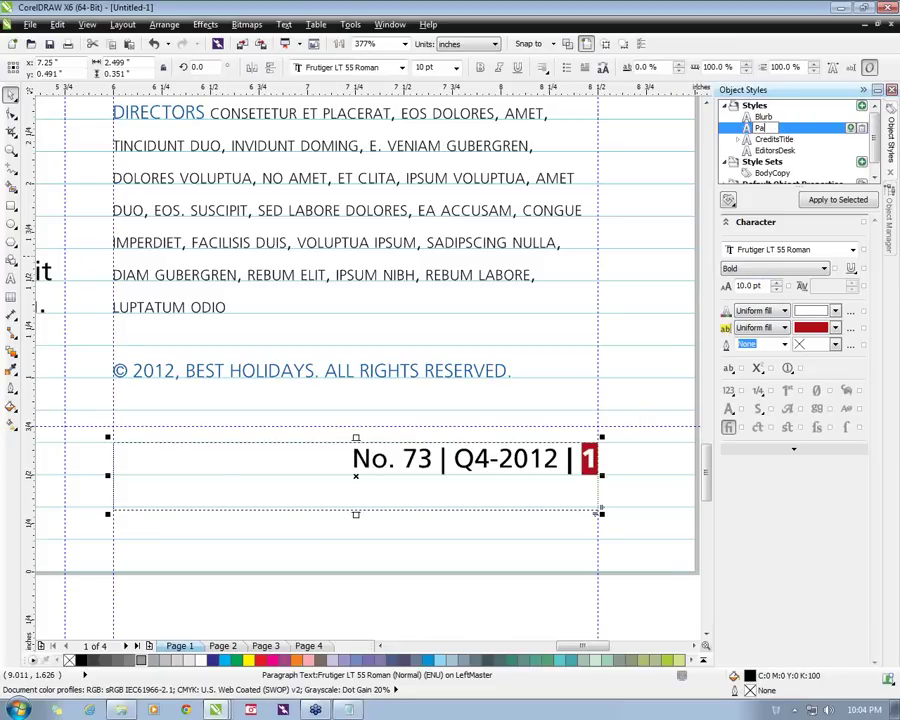
type("PageNumber")
key("Return")
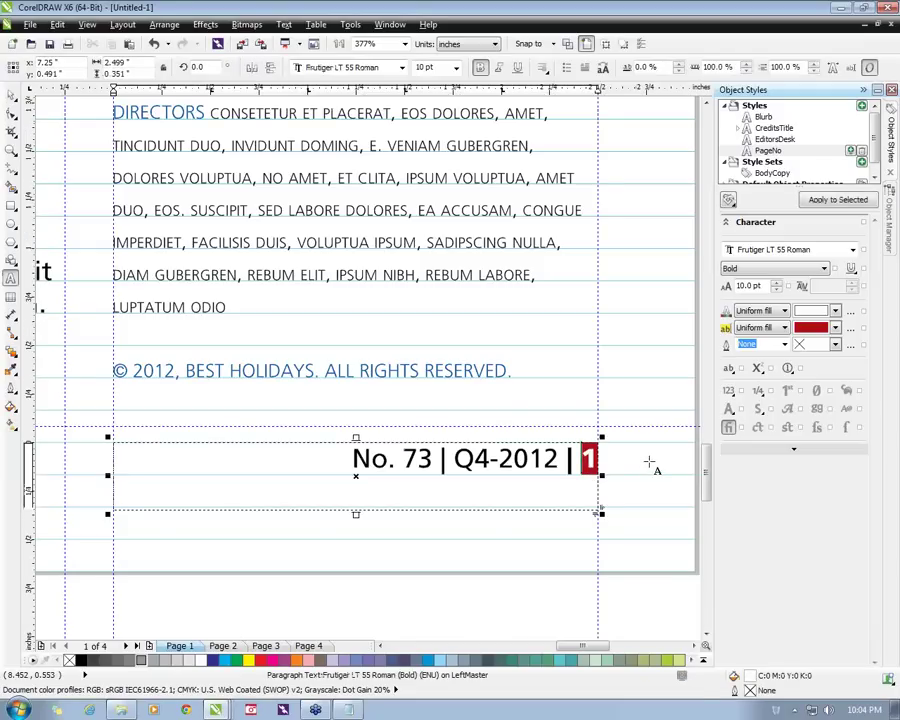
Insert two en spaces around the footer page number to widen its red box.
left_click(293, 26)
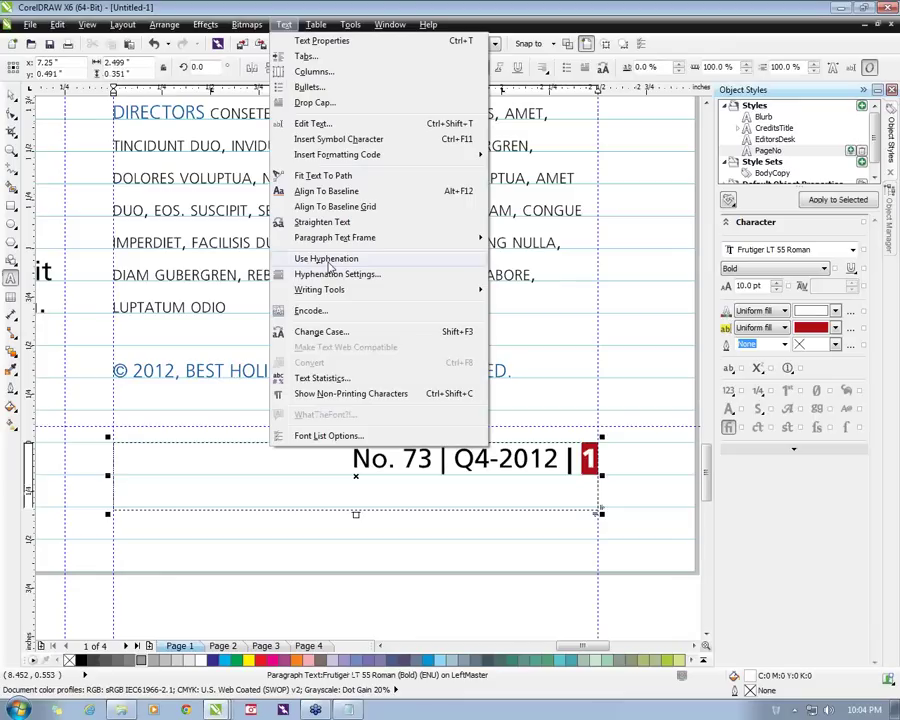
mouse_move(398, 156)
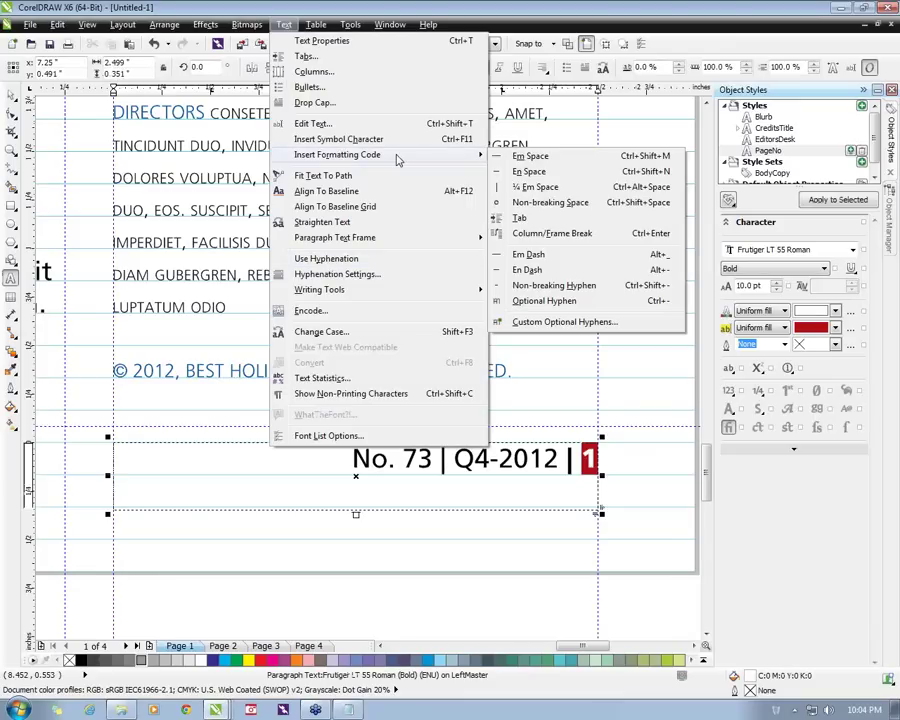
left_click(547, 174)
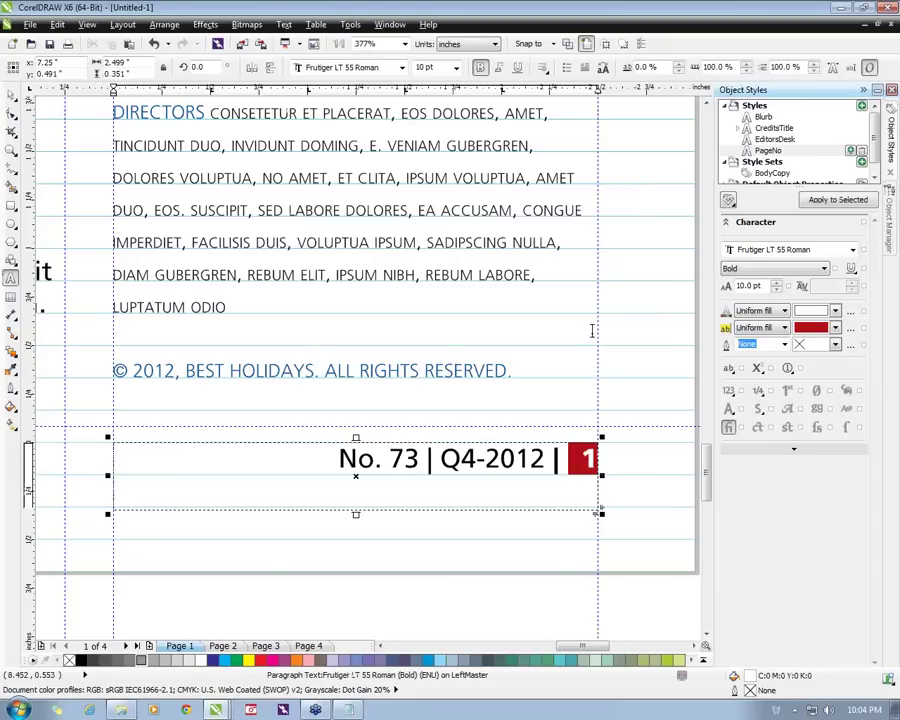
left_click(292, 24)
mouse_move(450, 157)
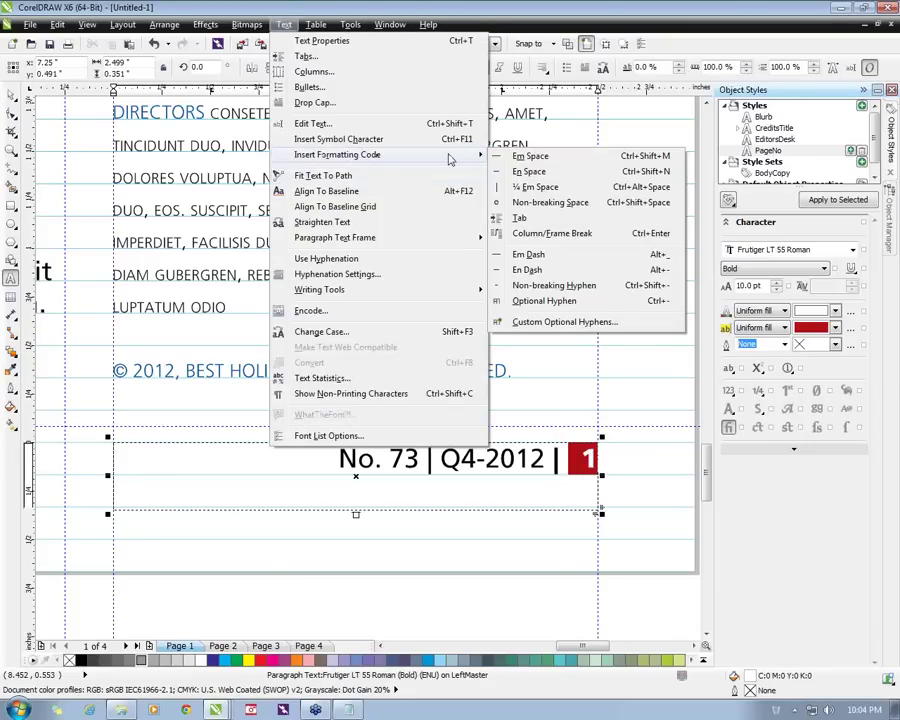
left_click(533, 172)
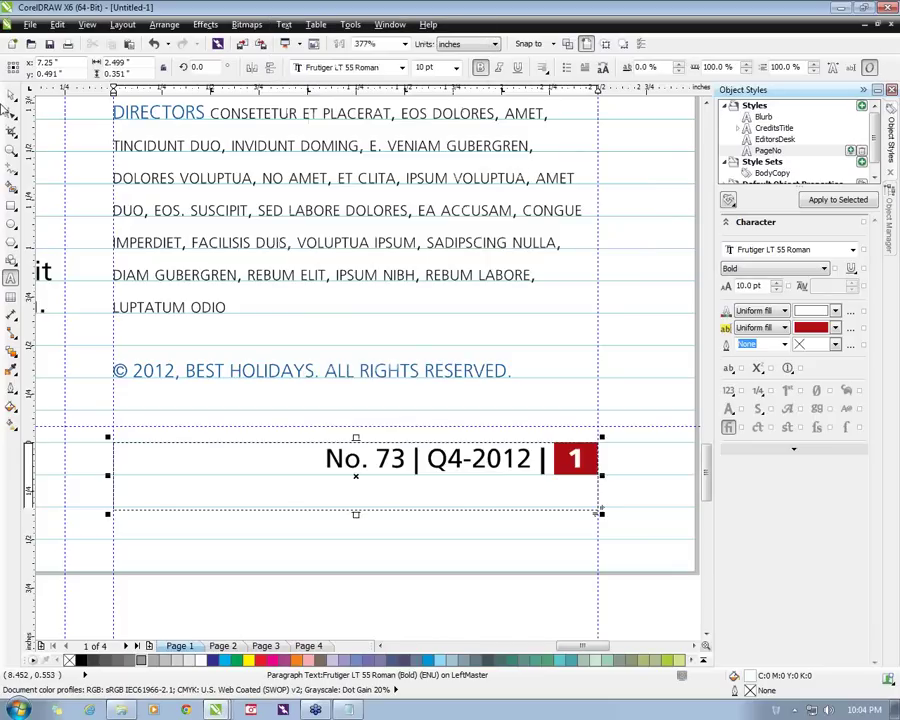
left_click(13, 95)
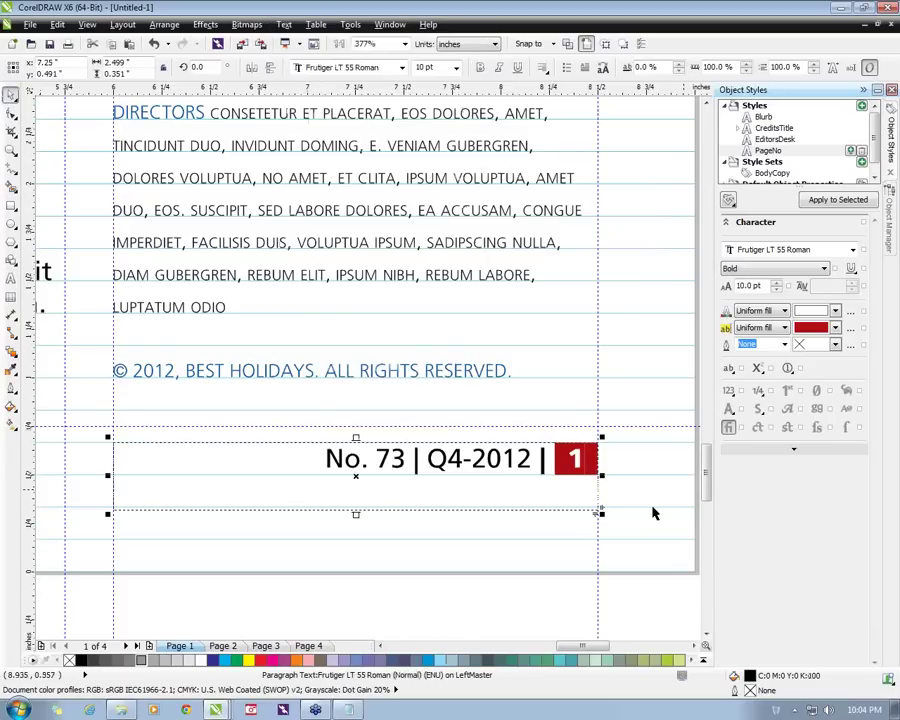
left_click(652, 513)
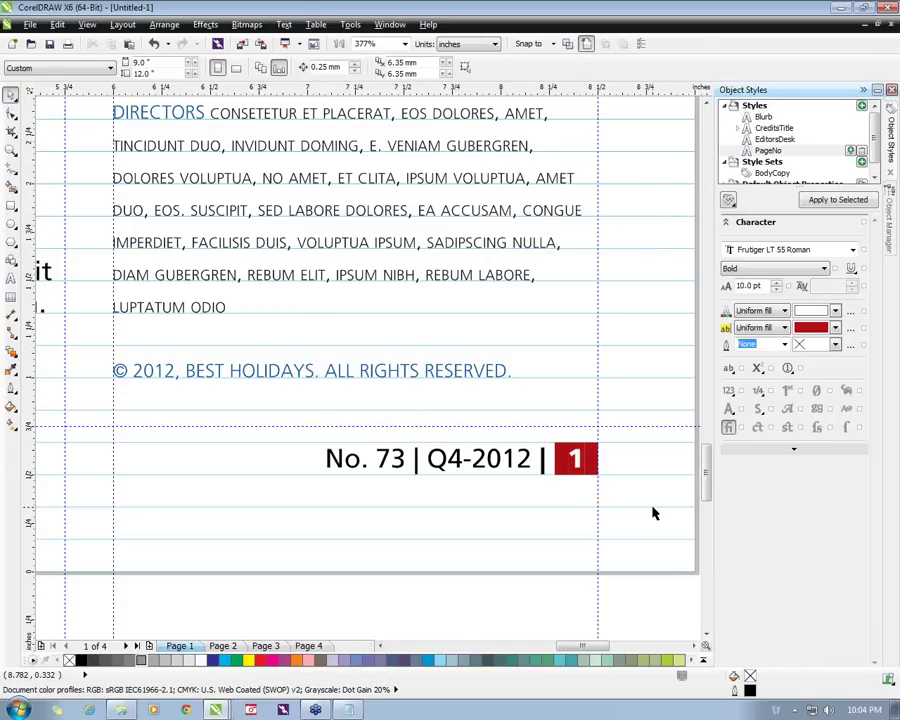
key("shift+F4")
Apply the PageNo style to page 2's footer number 2.
key("Page_Down")
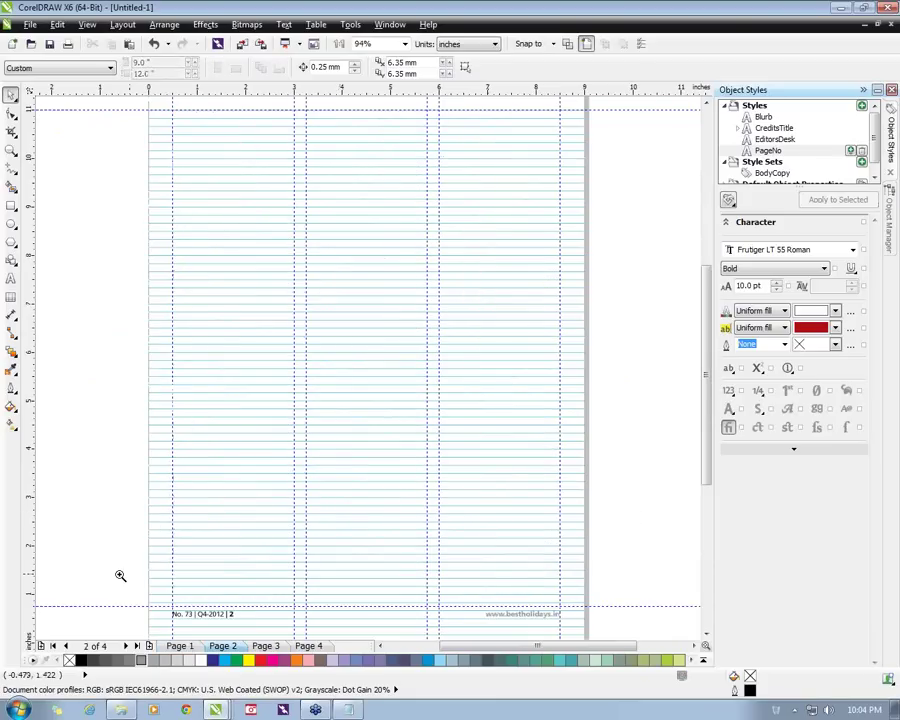
left_click_drag(120, 576, 620, 636)
double_click(189, 389)
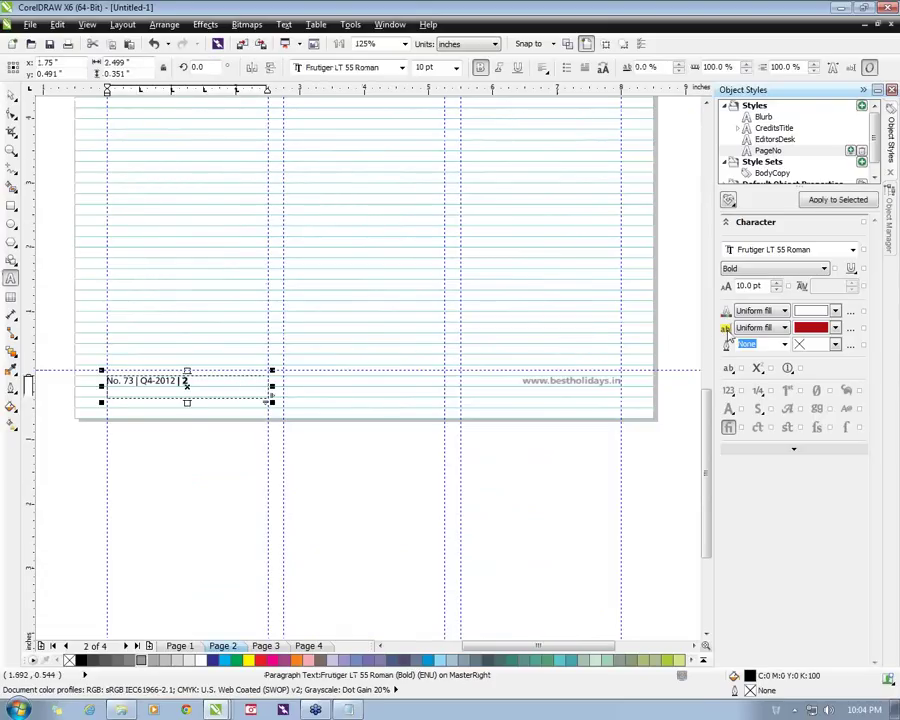
left_click(768, 150)
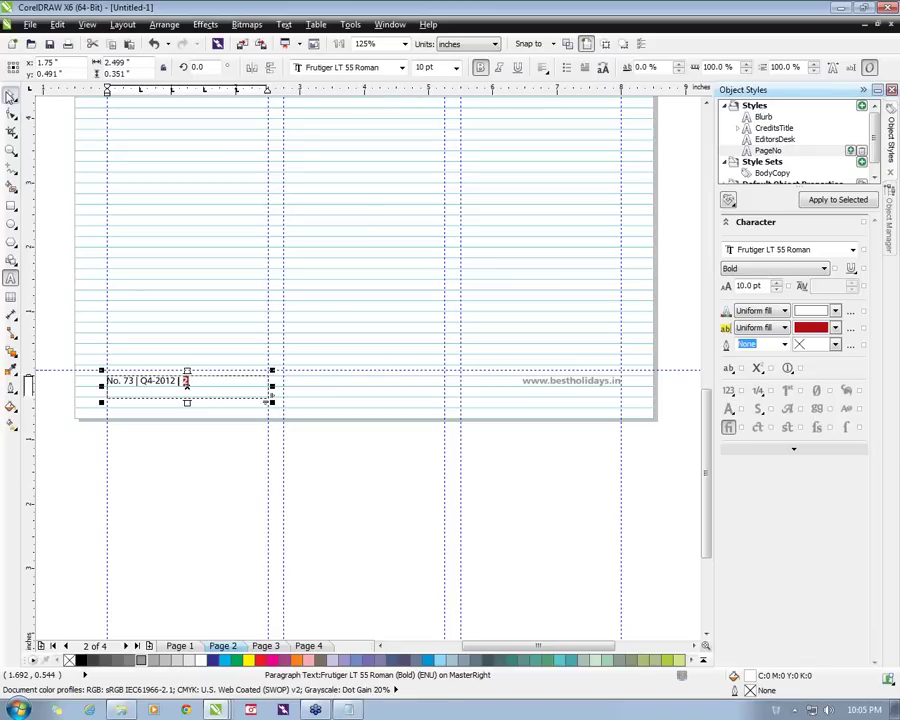
left_click(10, 96)
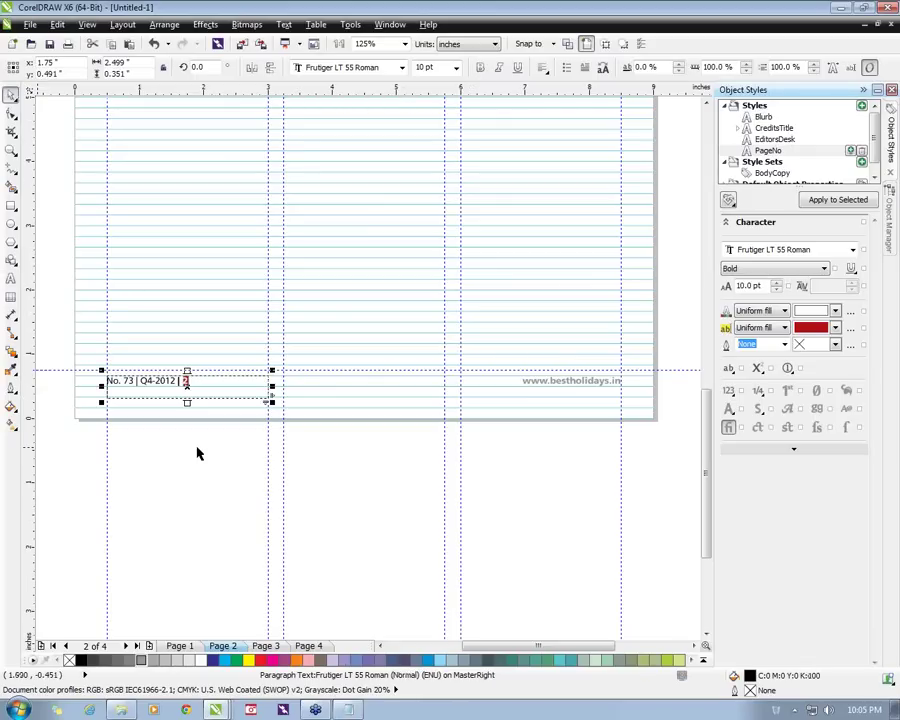
Select the page 2 footer frame for an en space via Text formatting codes, then view the page.
left_click_drag(277, 348, 117, 418)
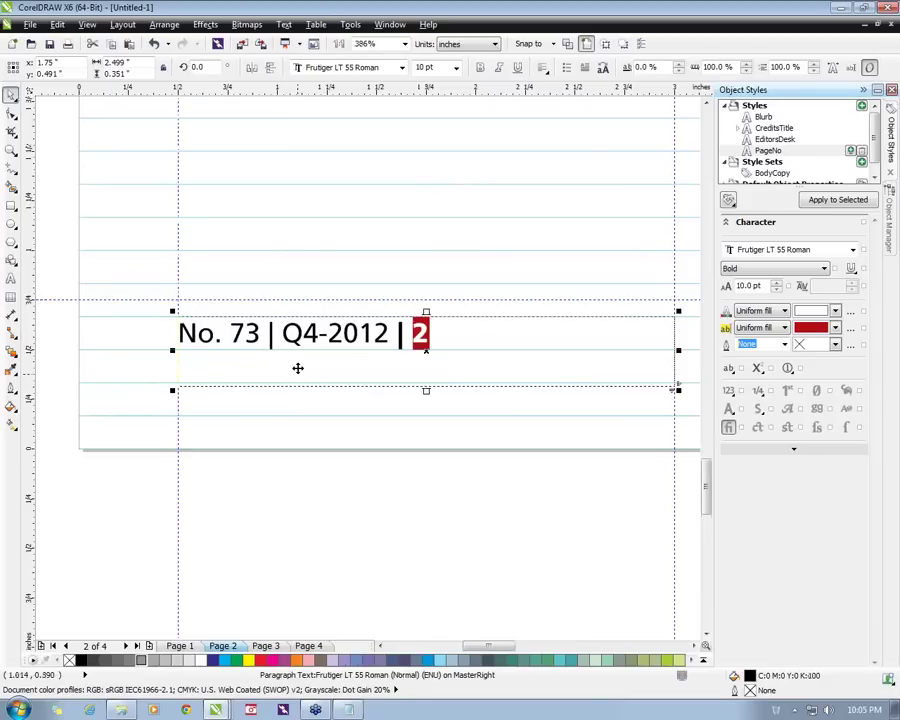
left_click(284, 24)
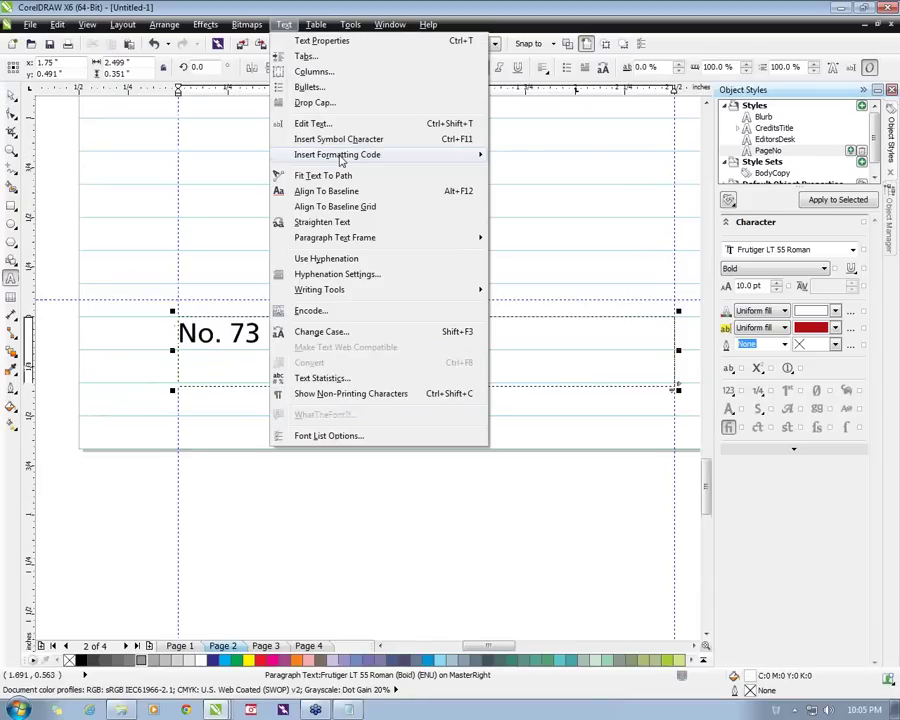
mouse_move(340, 156)
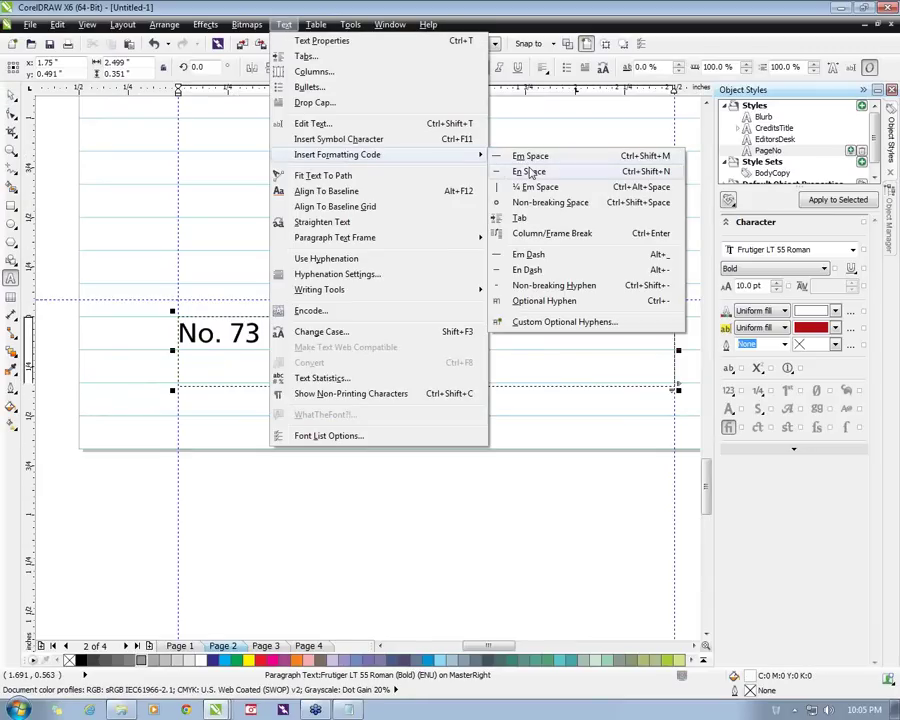
key("Escape")
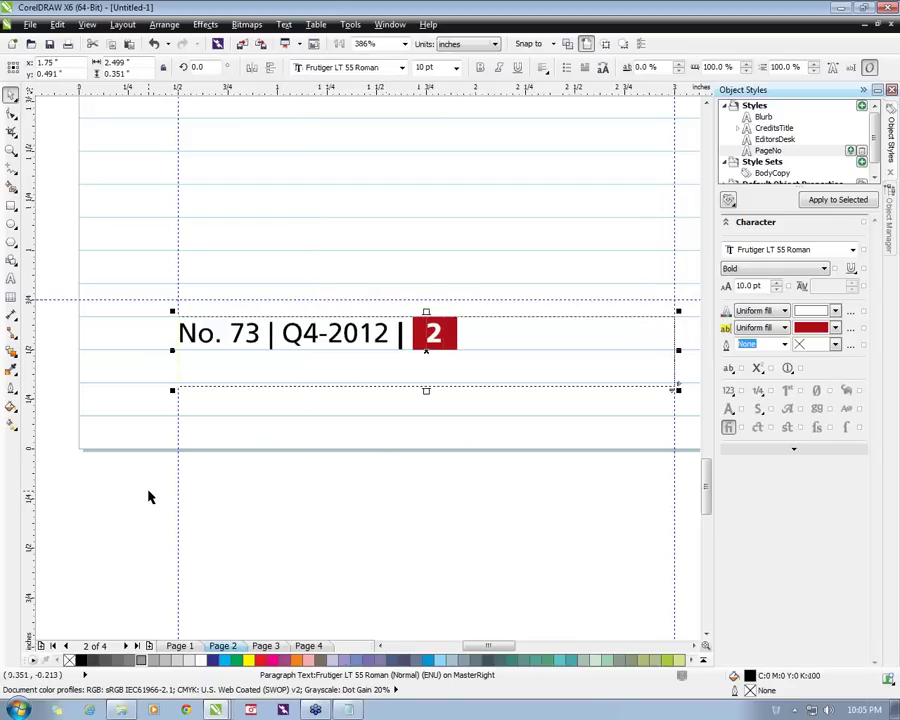
key("shift+F4")
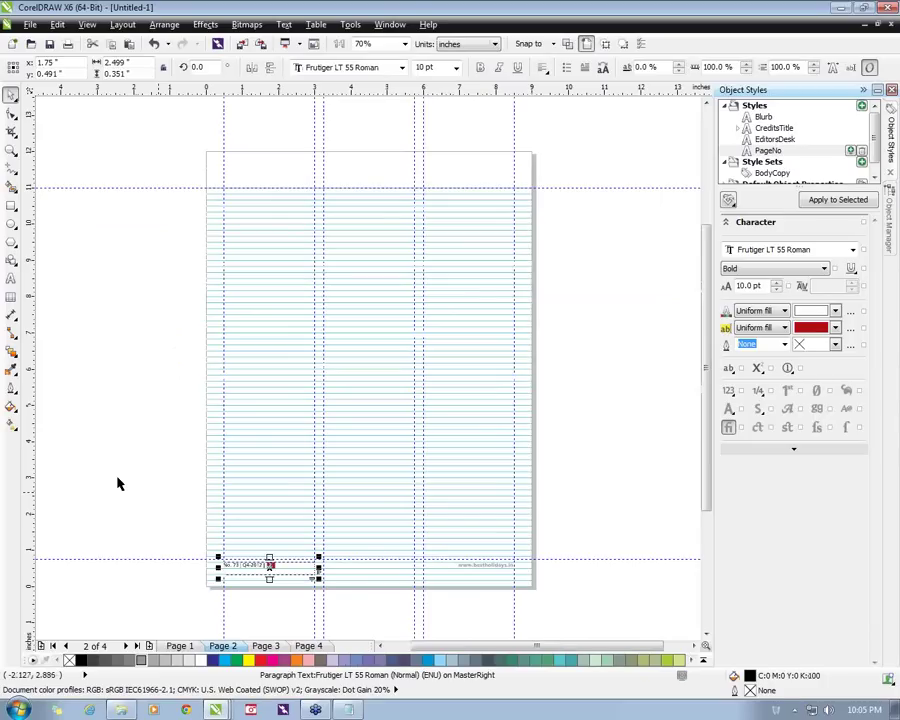
key("Page_Down")
key("Page_Down")
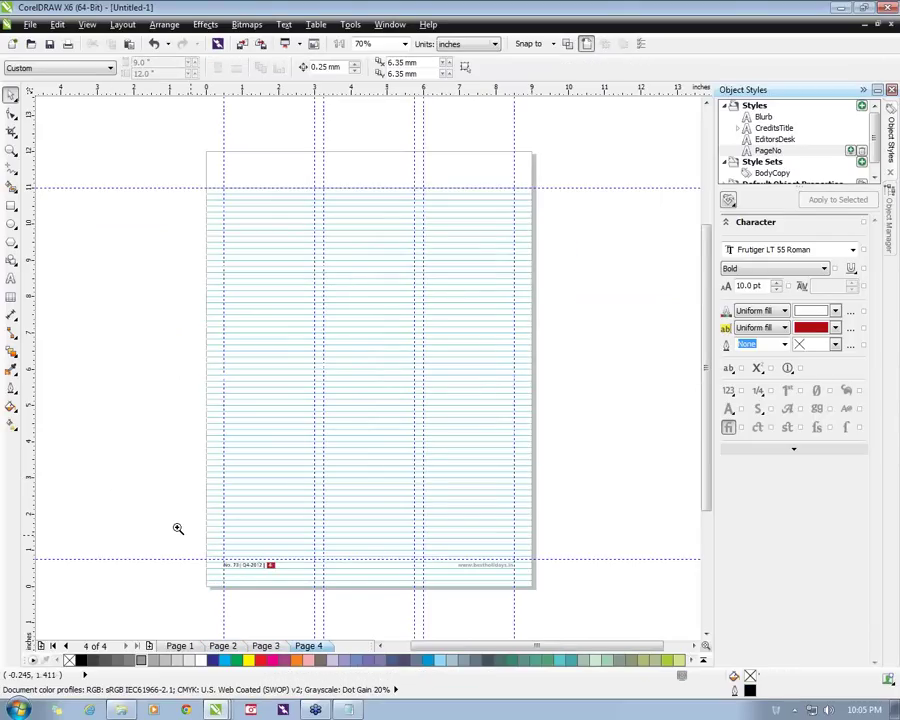
left_click_drag(177, 527, 592, 608)
key("Page_Up")
key("Page_Up")
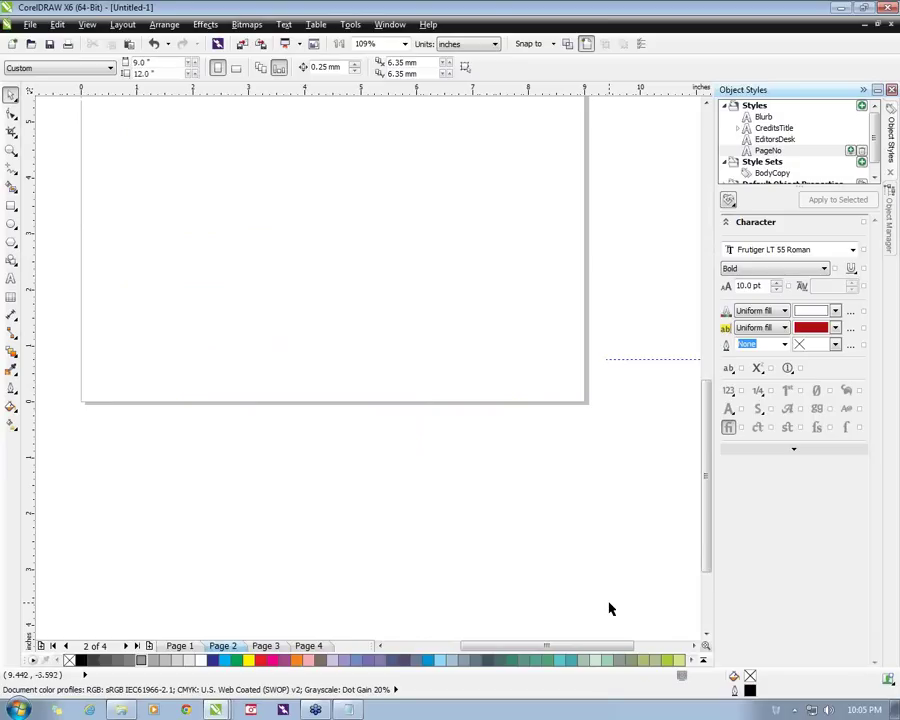
key("Page_Up")
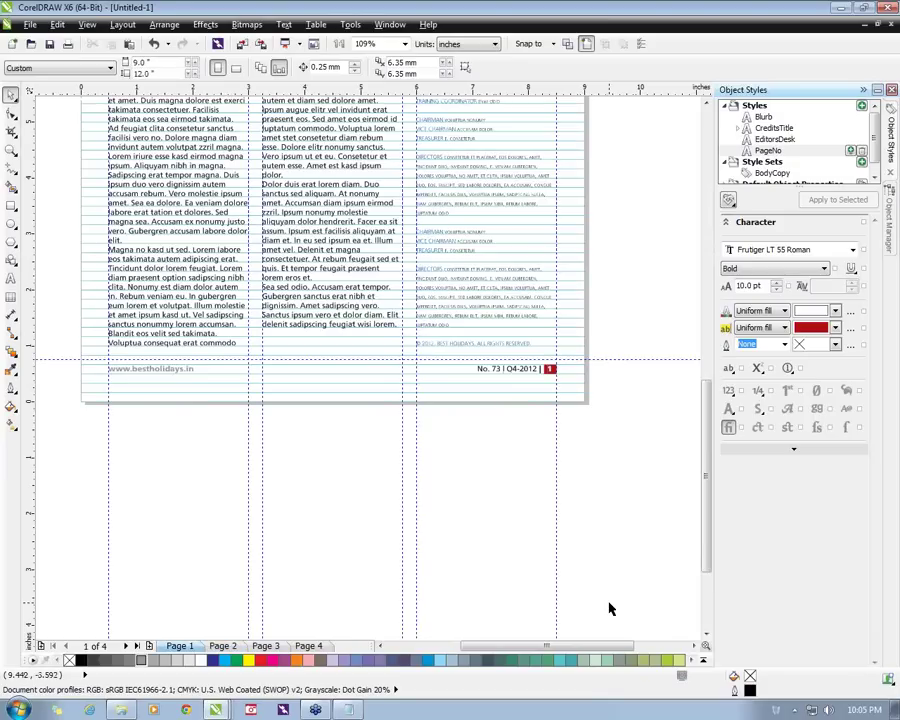
left_click_drag(585, 369, 427, 341)
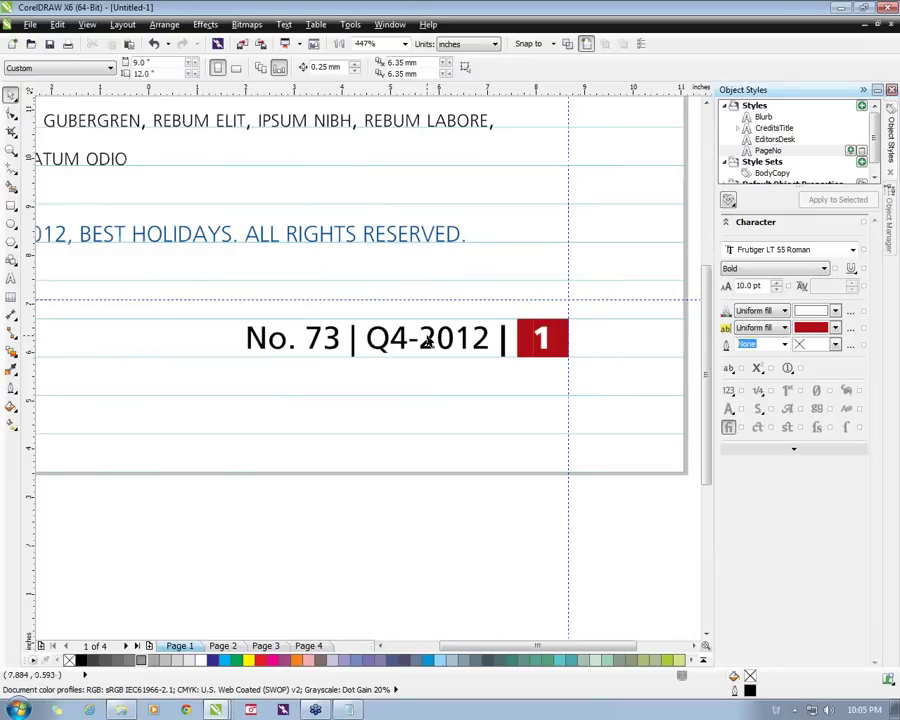
scroll(427, 341, "down", 5)
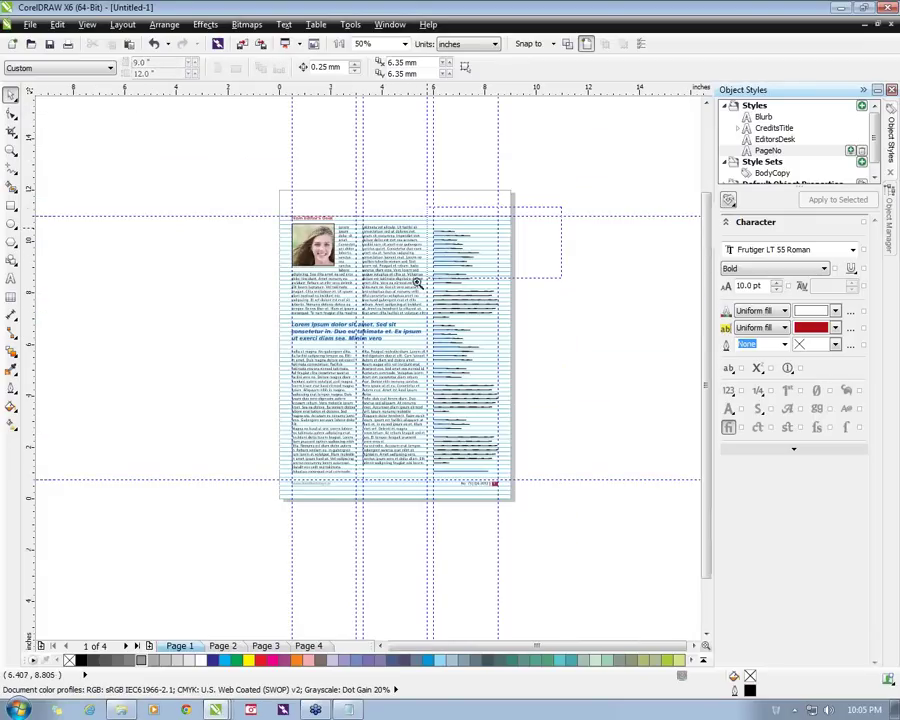
key("shift+F4")
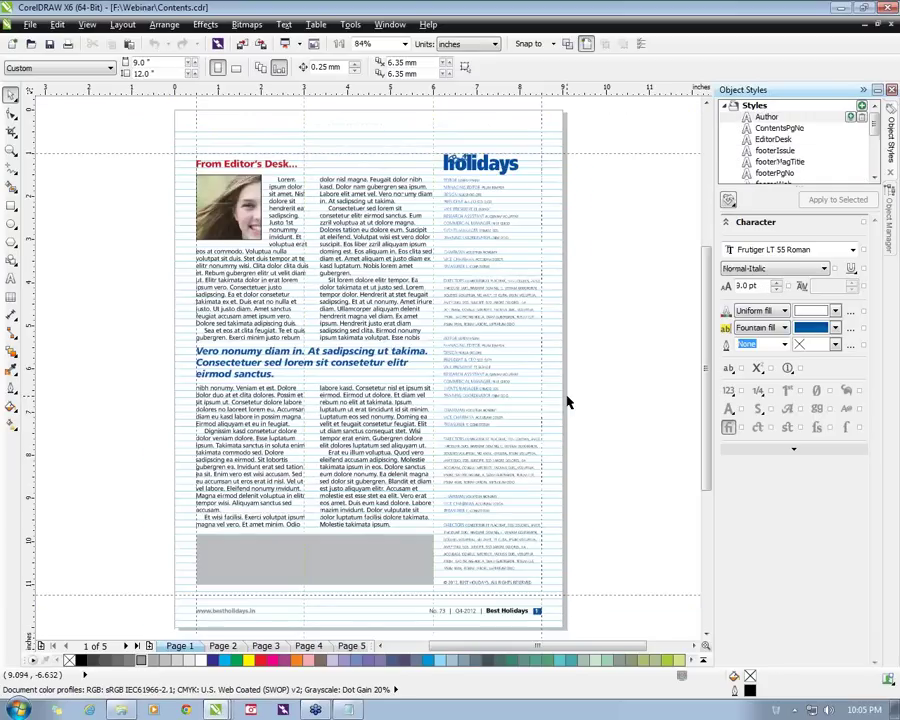
key("Page_Down")
left_click(390, 24)
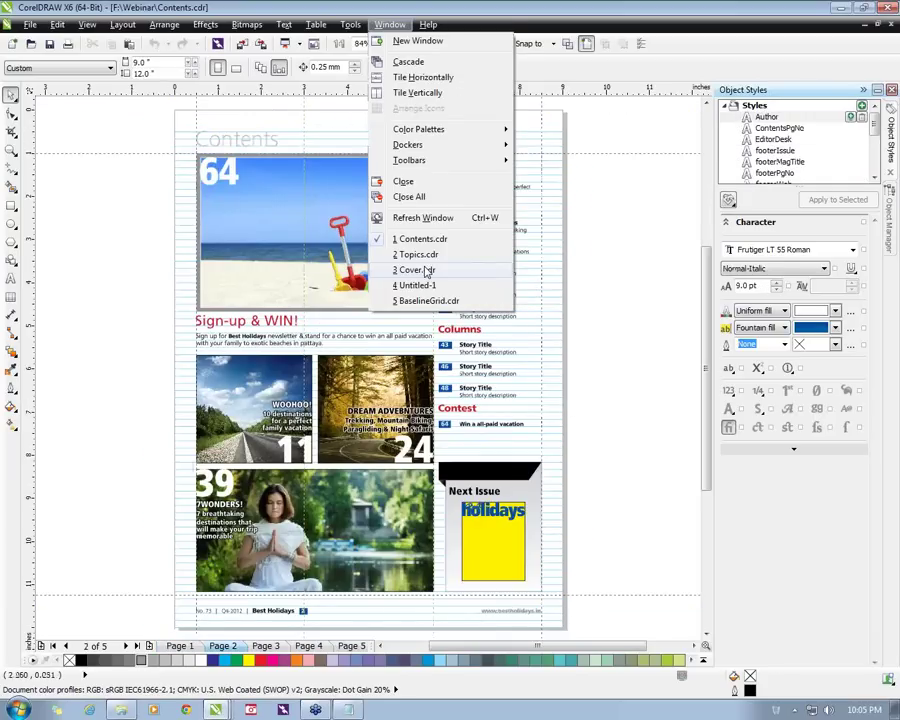
left_click(416, 285)
key("Page_Down")
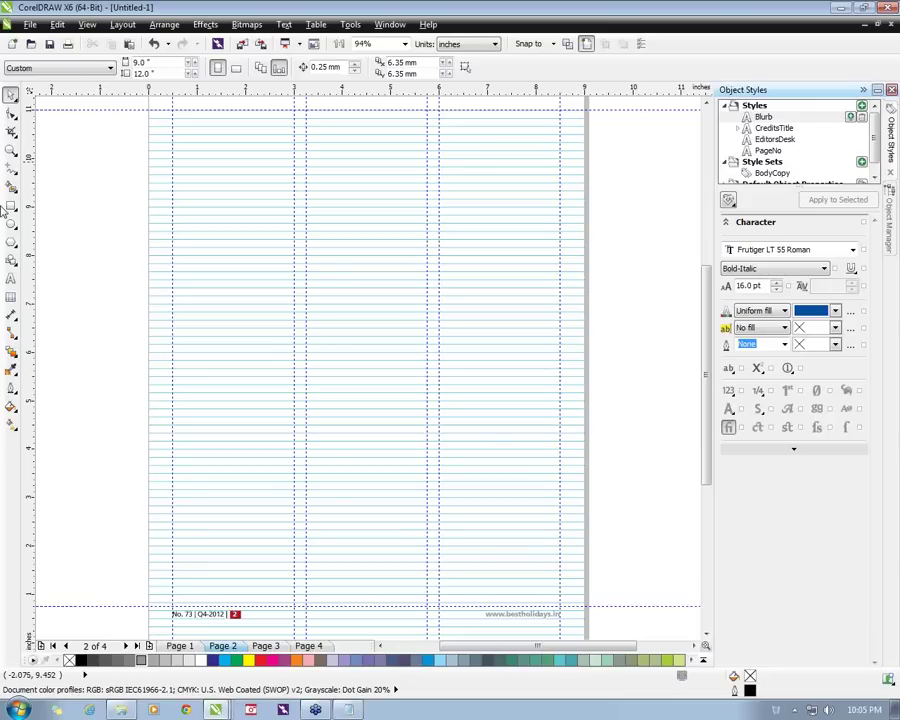
Draw a rectangle across the top of page 2 and give it an inside contour.
left_click(11, 206)
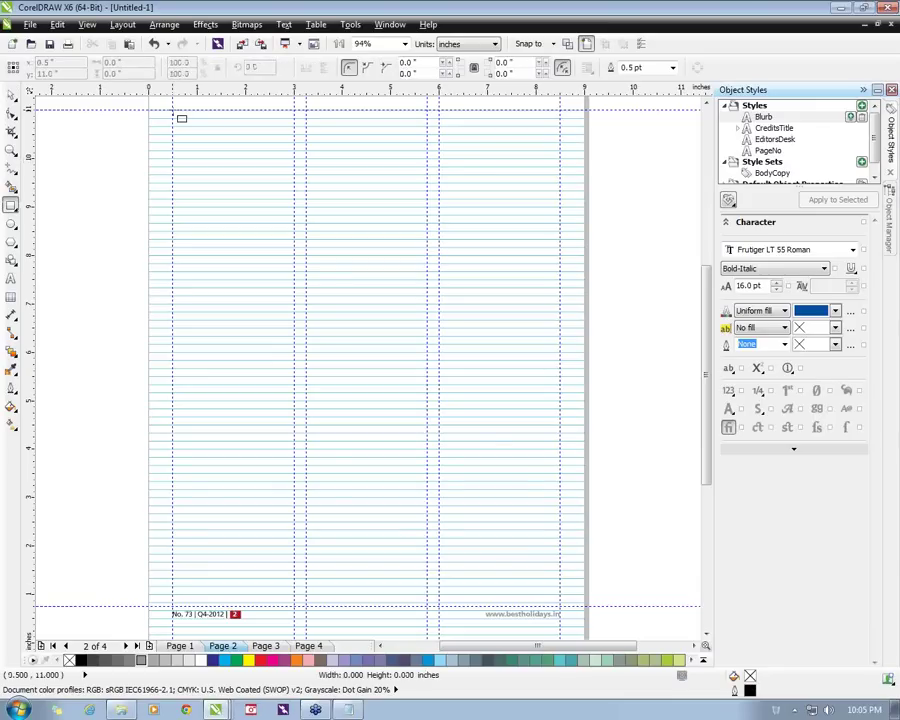
mouse_move(172, 110)
left_mouse_down()
mouse_move(334, 233)
mouse_move(427, 271)
left_mouse_up()
left_click(11, 93)
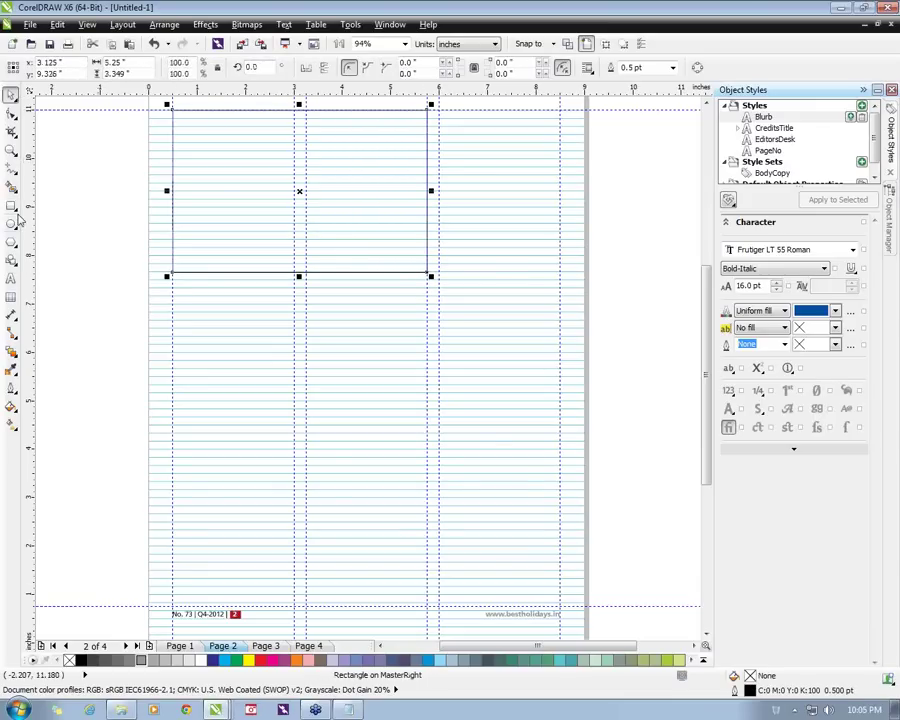
left_click(11, 352)
left_click(40, 367)
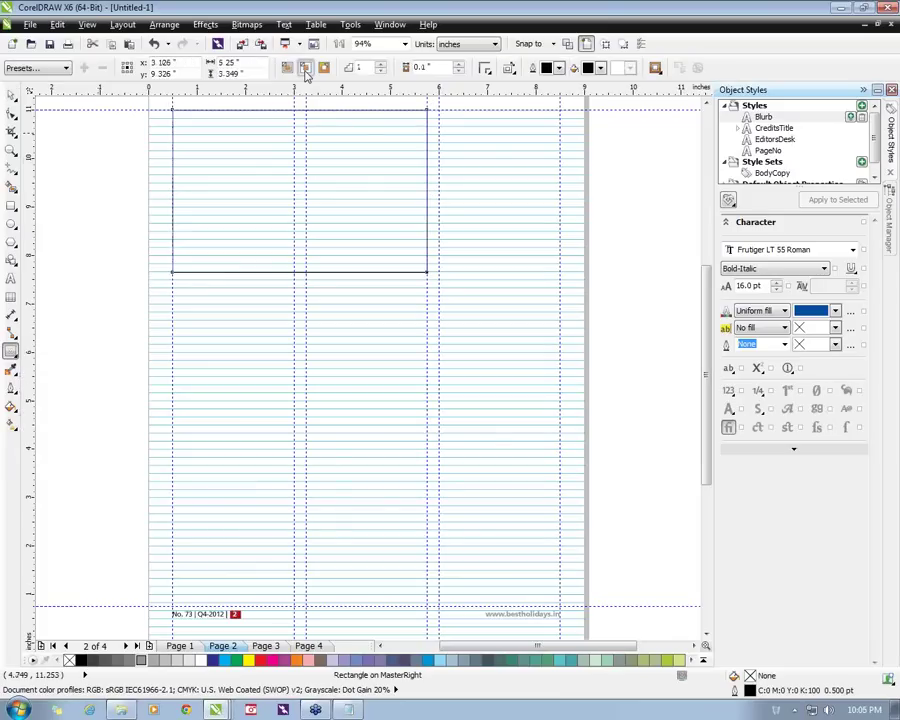
left_click(306, 69)
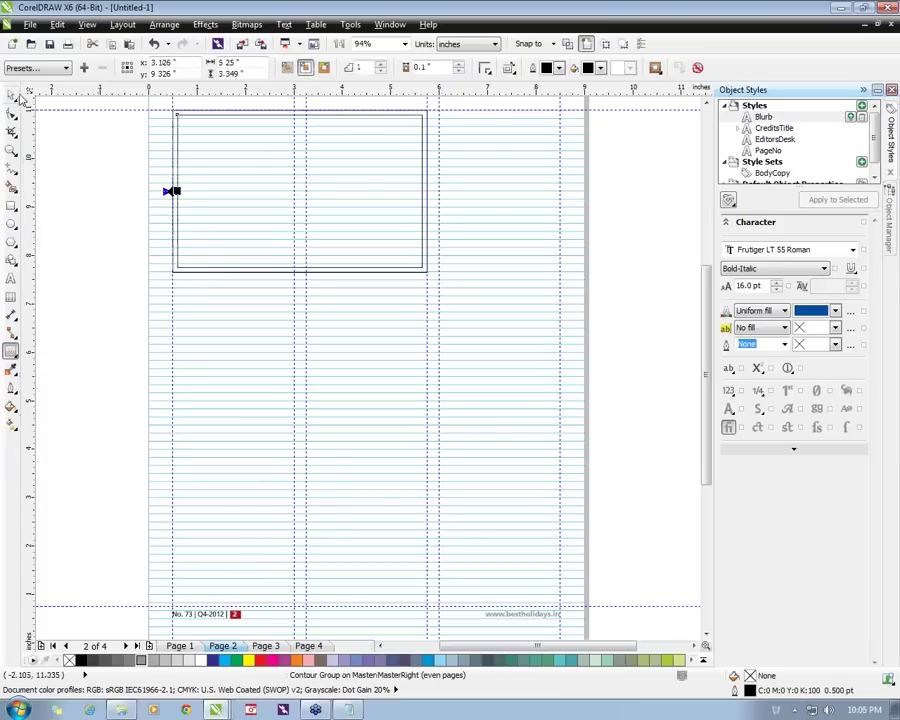
Break the contour apart and fill the outer rectangle grey.
left_click(11, 93)
left_click(164, 24)
left_click(145, 174)
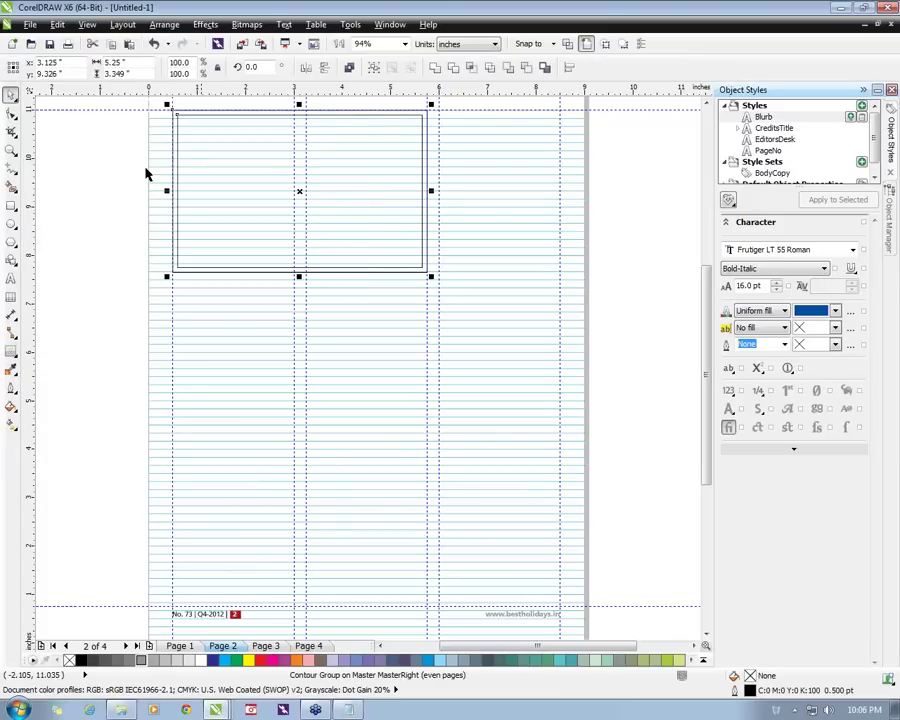
left_click(183, 155)
left_click(174, 200)
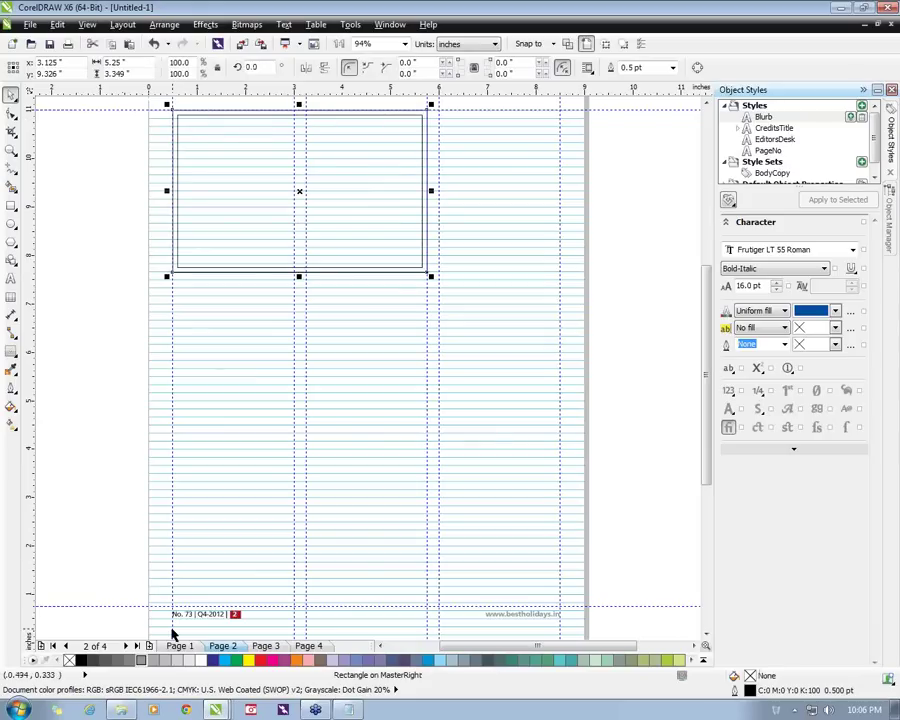
left_click(159, 661)
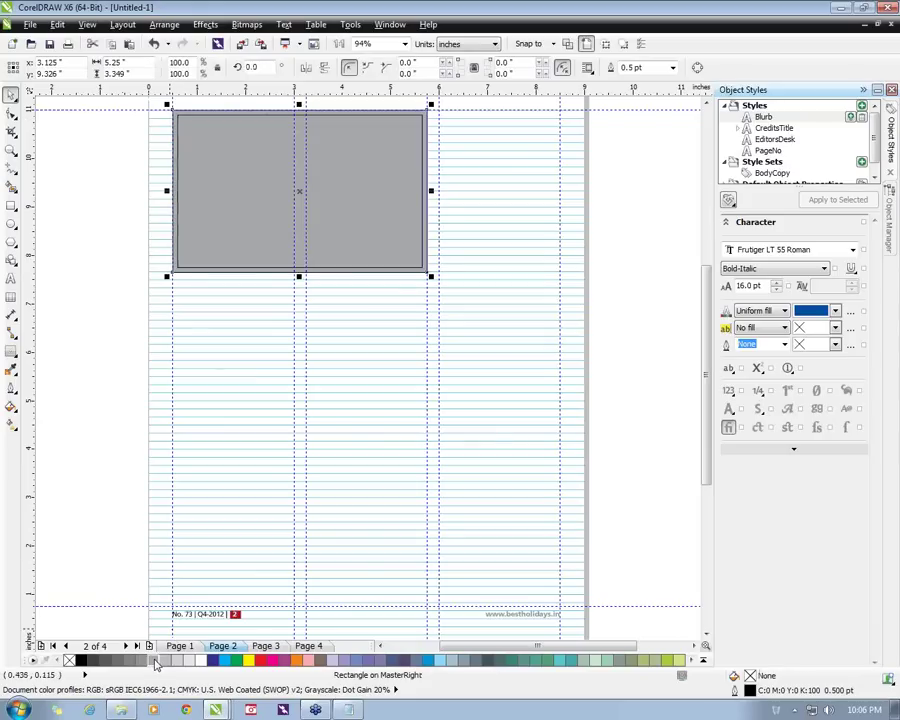
Fill the inner rectangle white to finish the bordered frame.
left_click(183, 272)
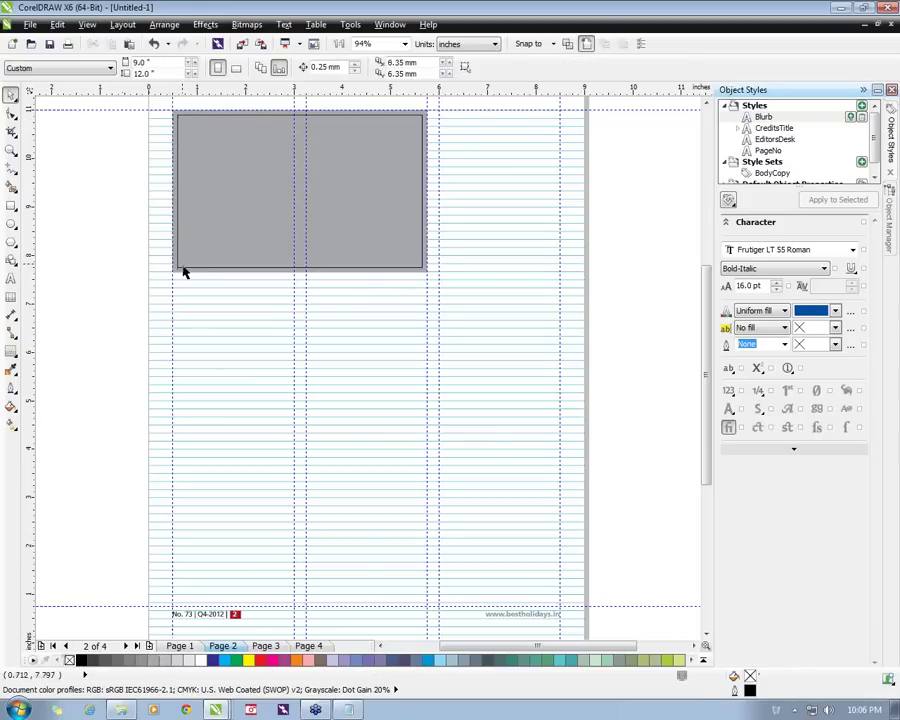
left_click(183, 272)
left_click(166, 281)
left_click(180, 270)
left_click(201, 661)
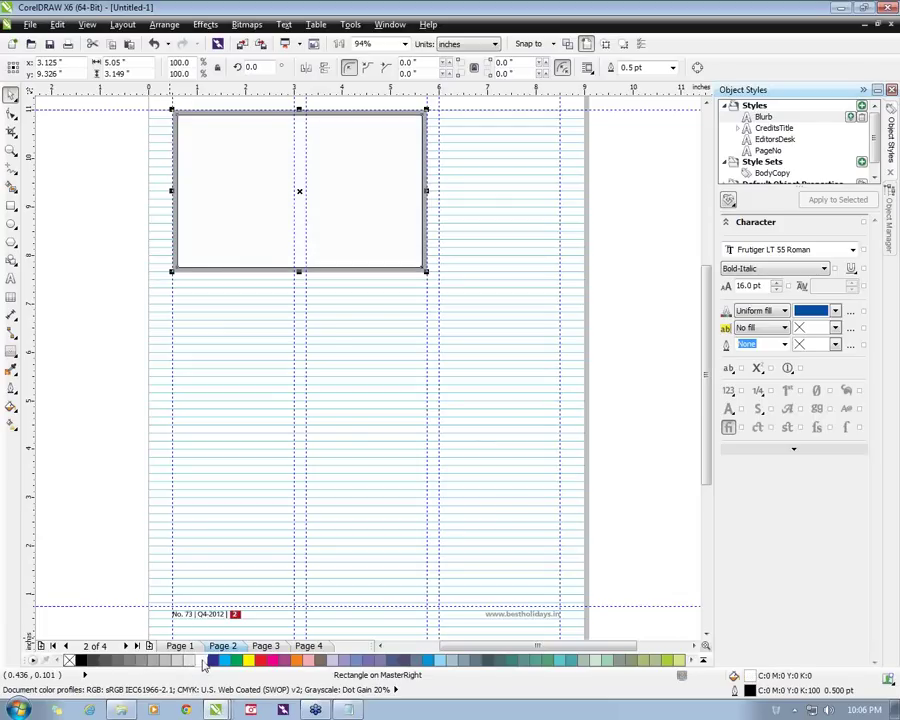
left_click(202, 192)
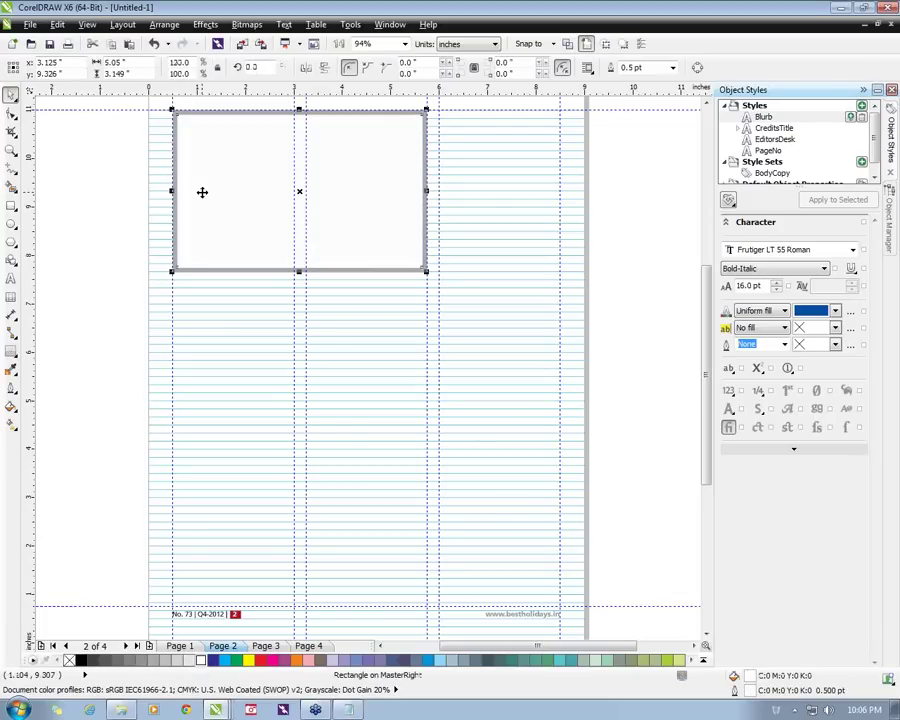
left_click(69, 257)
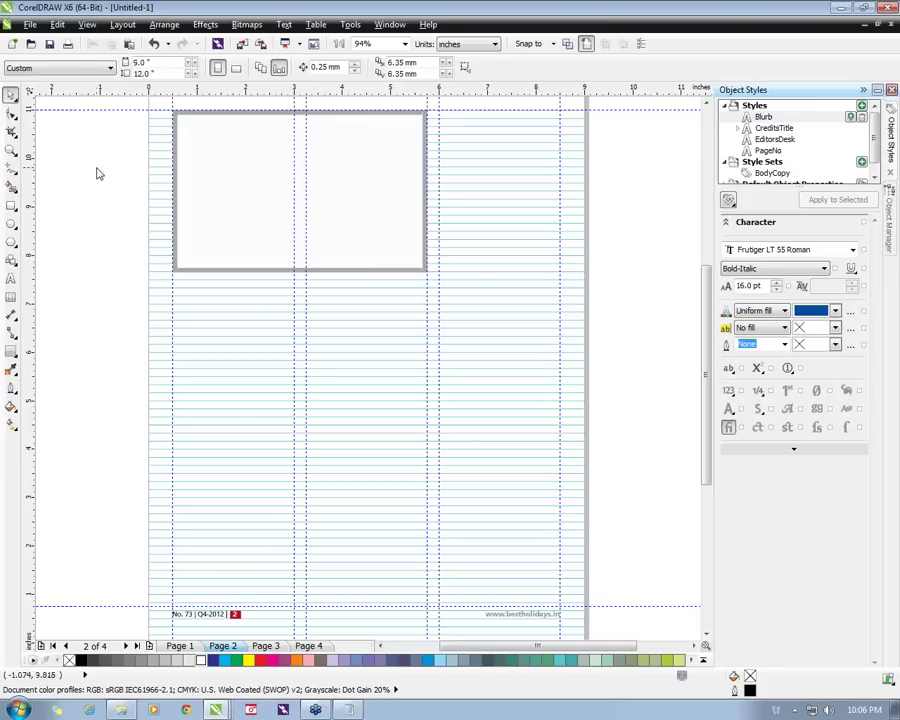
key("ctrl+i")
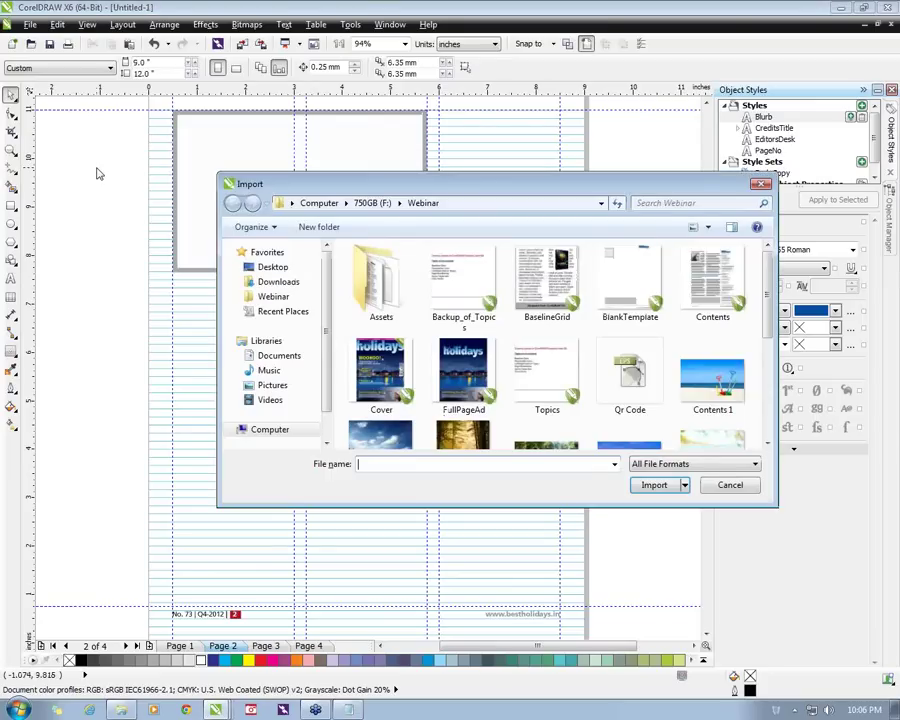
left_click(771, 362)
mouse_move(771, 362)
left_mouse_down()
mouse_move(780, 376)
mouse_move(787, 357)
left_mouse_up()
double_click(712, 322)
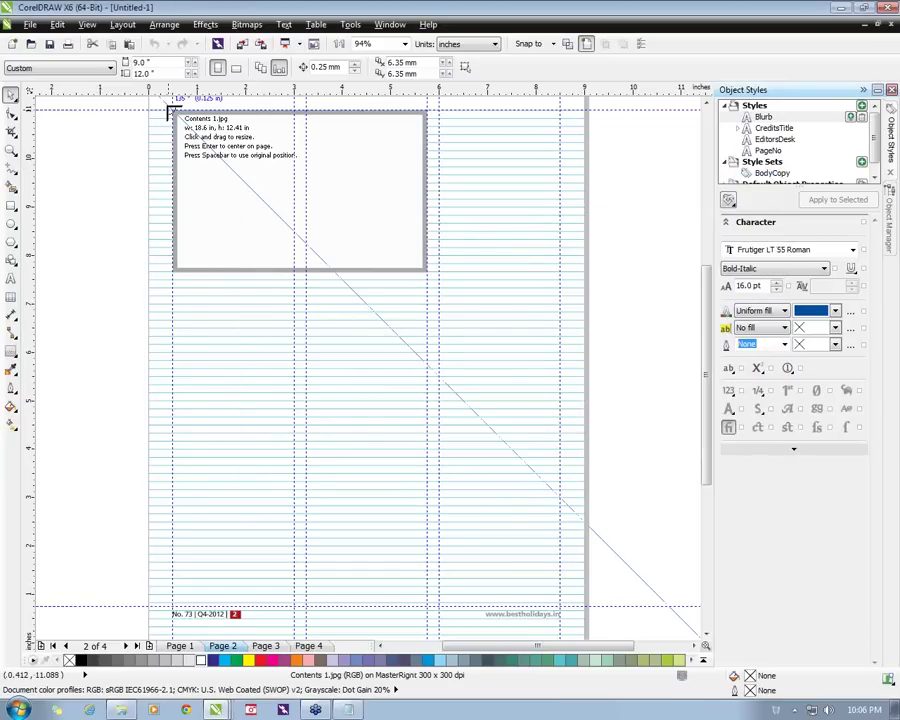
mouse_move(170, 107)
left_mouse_down()
mouse_move(226, 172)
mouse_move(428, 302)
mouse_move(403, 280)
left_mouse_up()
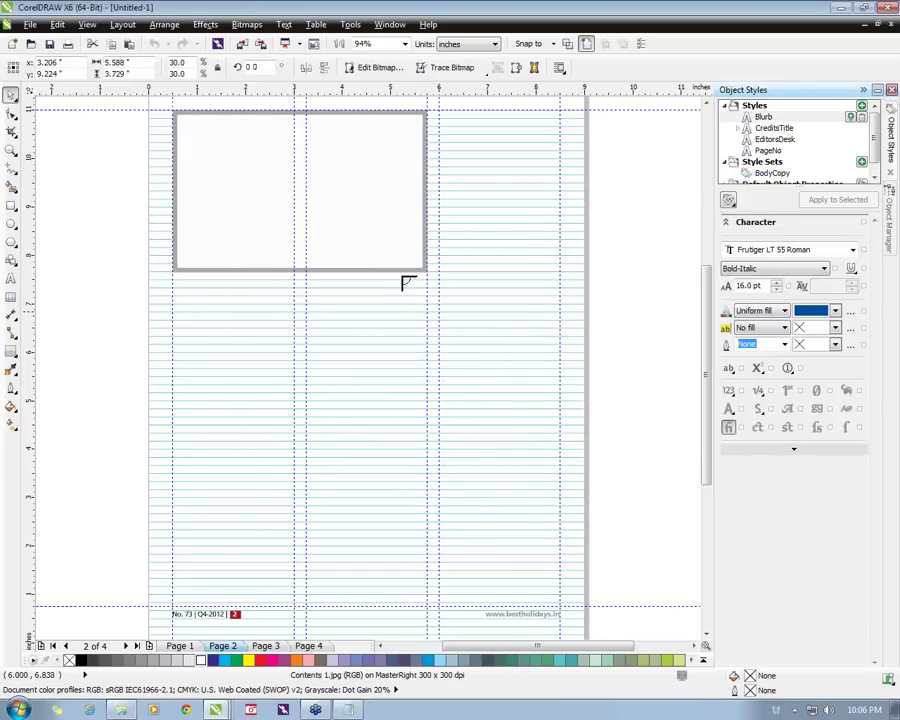
left_click(259, 322)
right_click(392, 425)
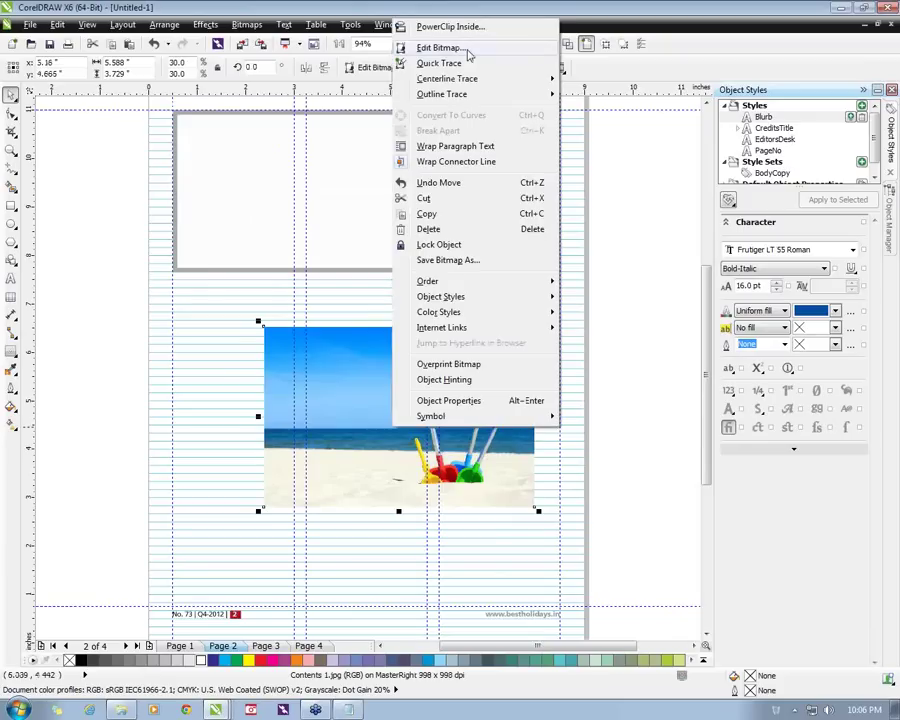
left_click(450, 26)
left_click(285, 190)
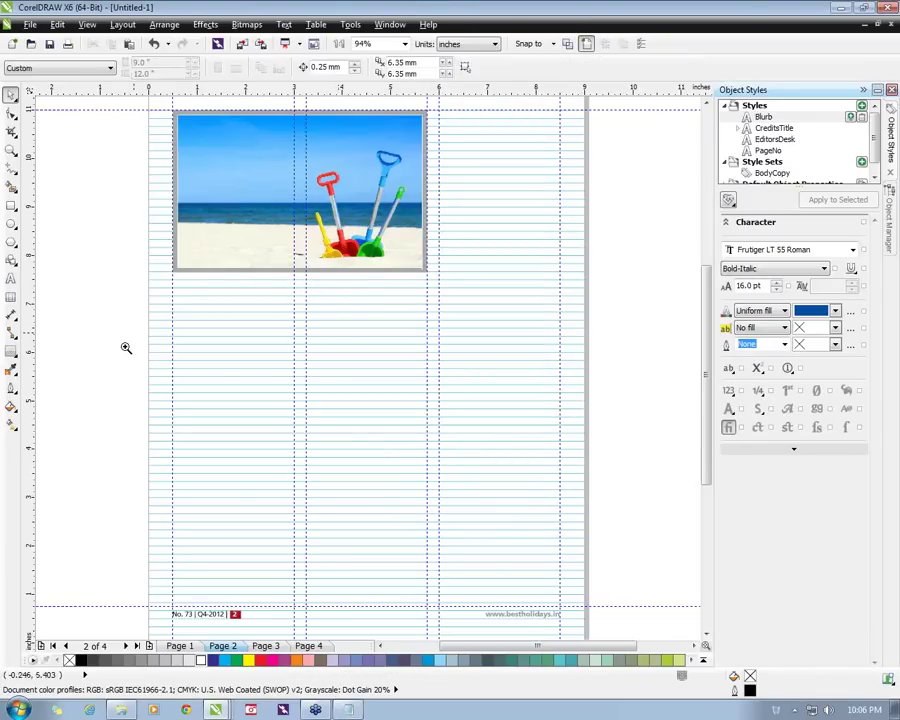
scroll(126, 347, "down", 1)
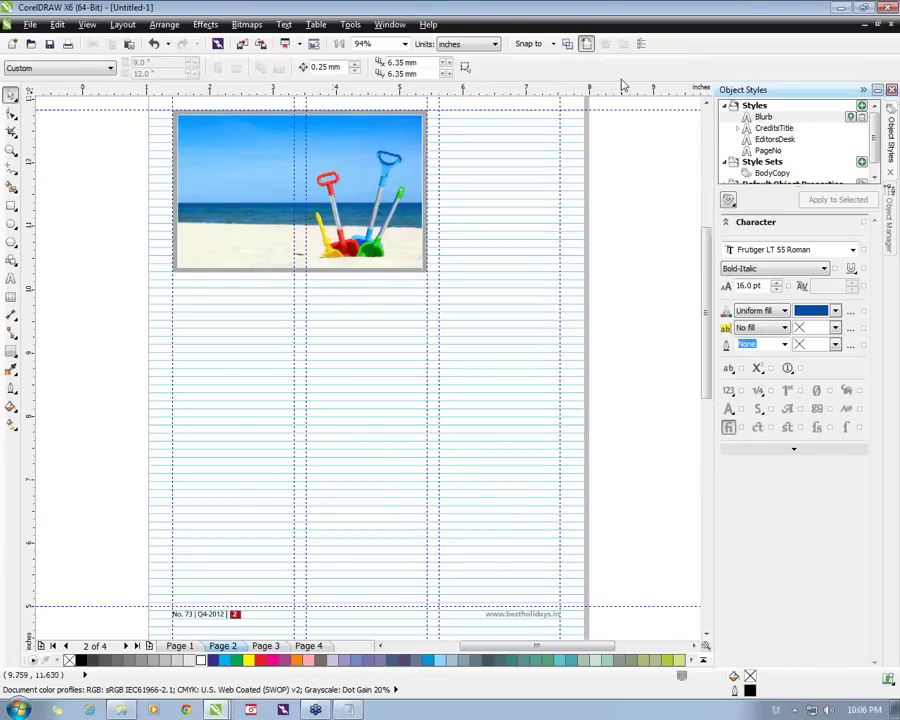
scroll(469, 187, "up", 1)
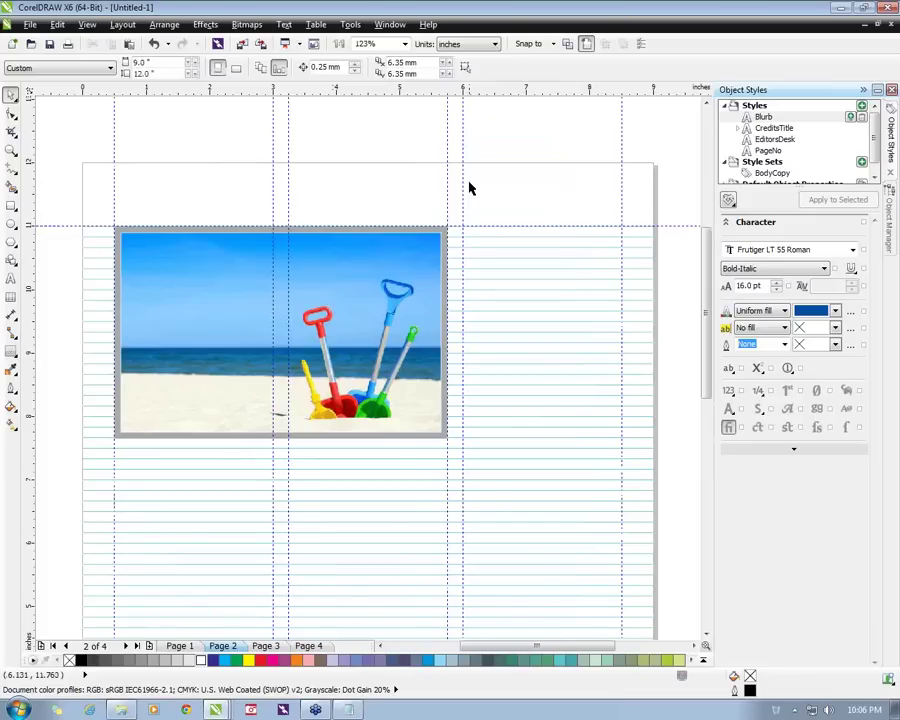
scroll(372, 138, "down", 2)
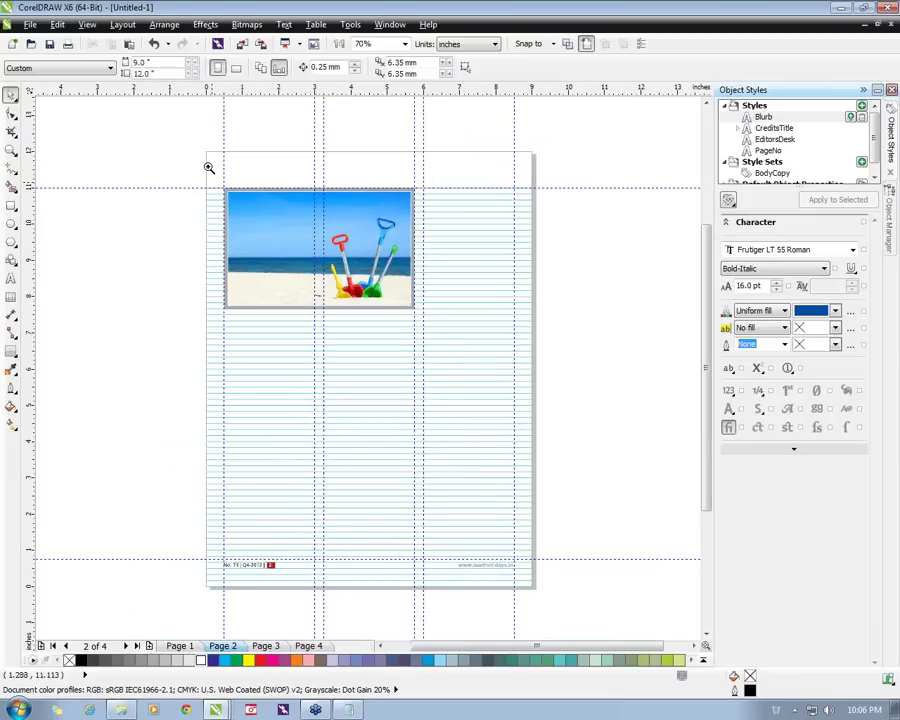
scroll(319, 404, "up", 1)
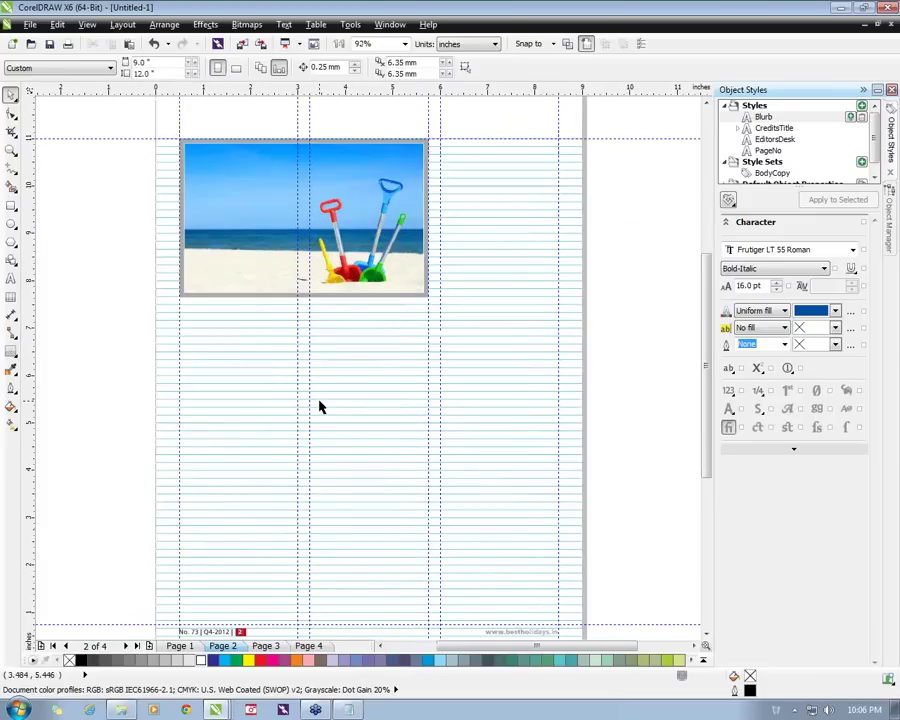
left_click(13, 279)
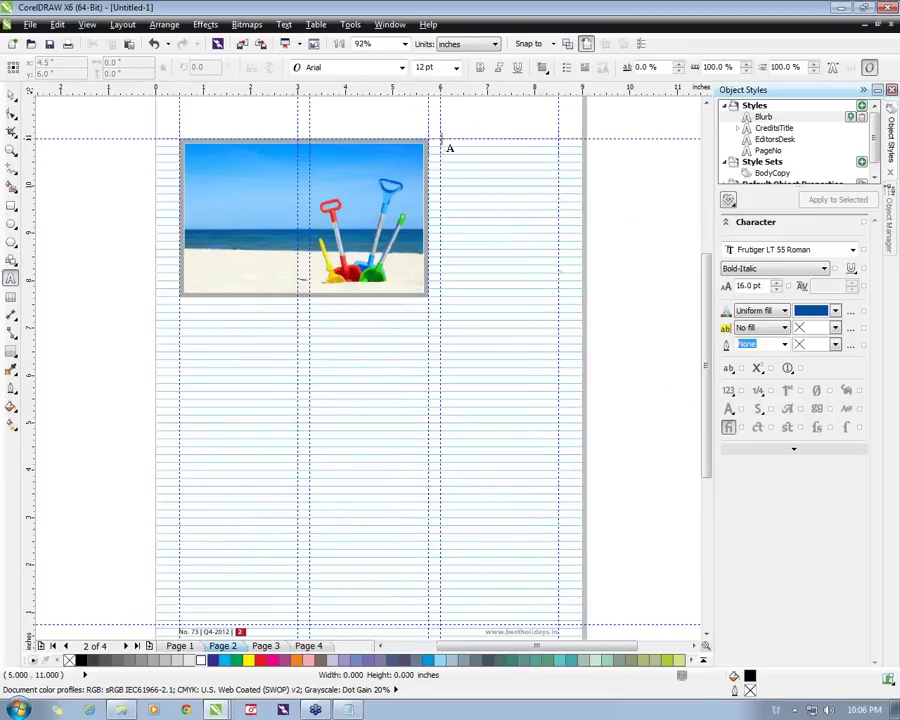
Draw a paragraph text frame down the right column and copy the Page 2 - Index Right text.
left_click_drag(441, 141, 562, 625)
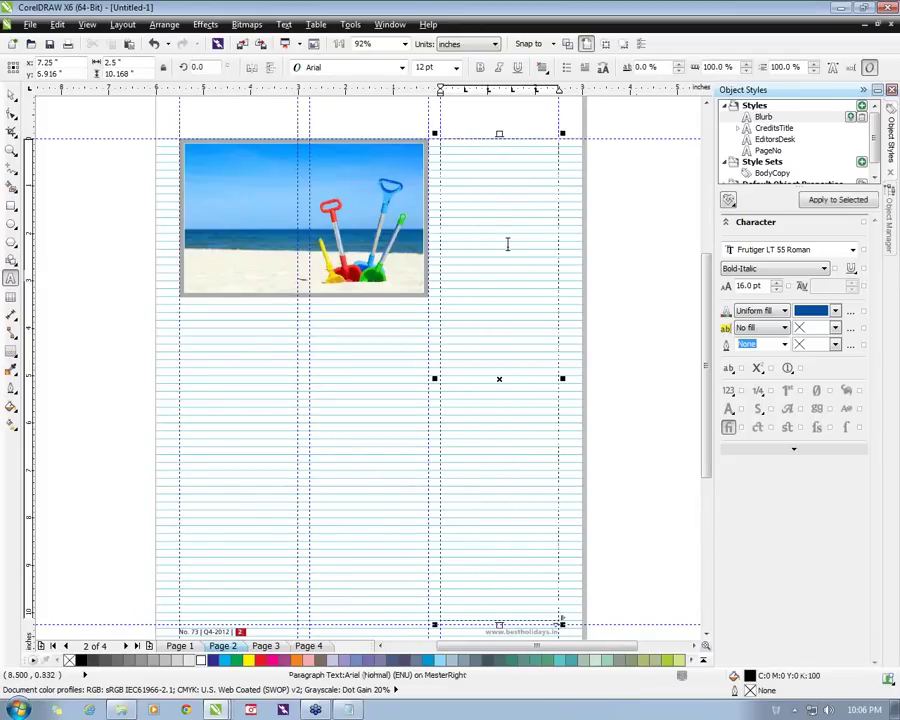
key("ctrl+space")
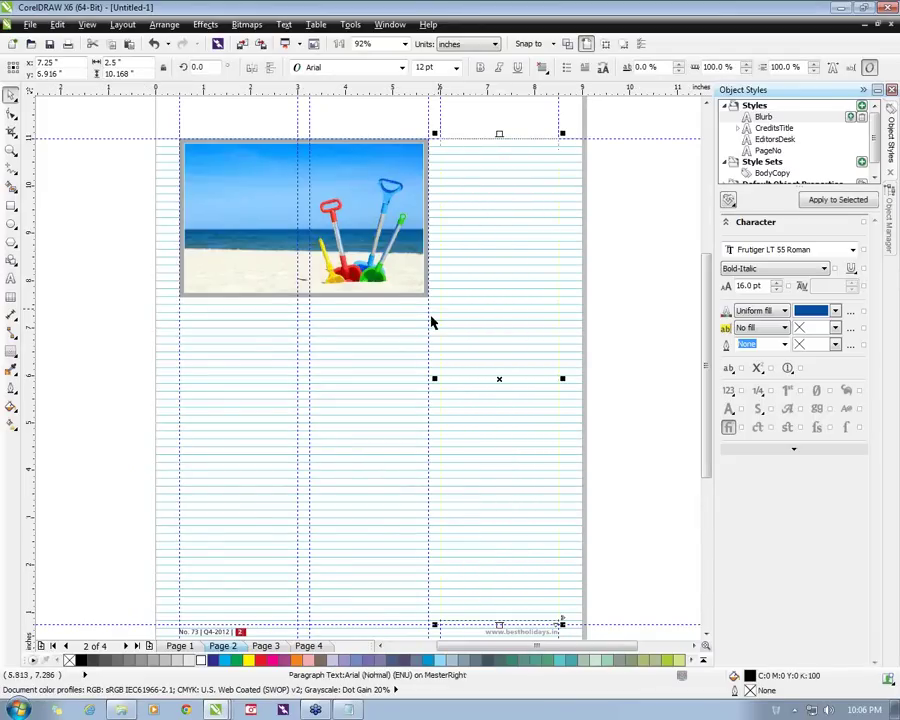
key("alt+Tab")
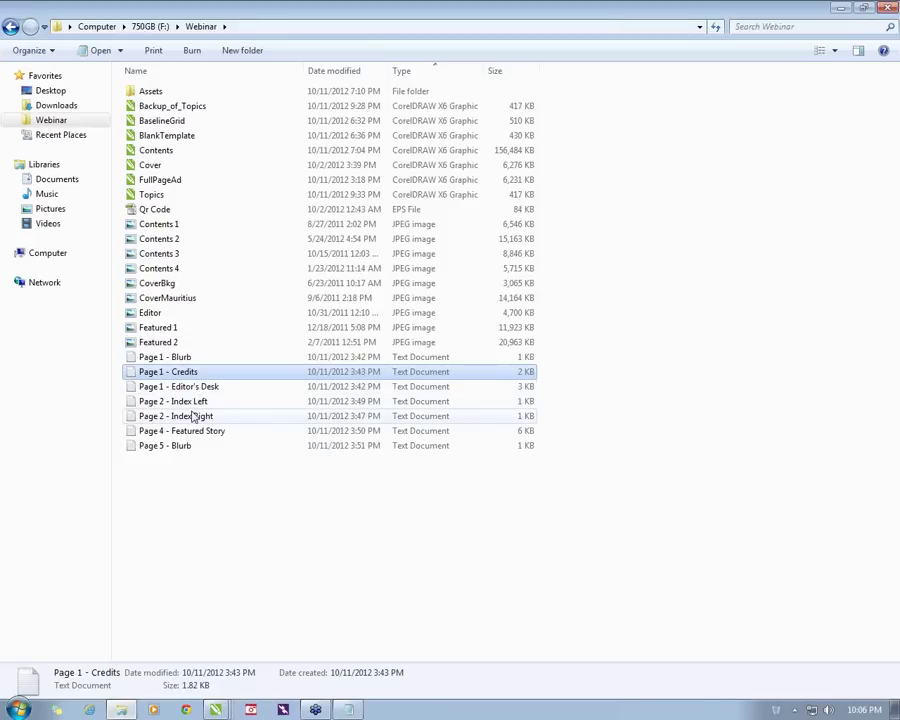
left_click(191, 418)
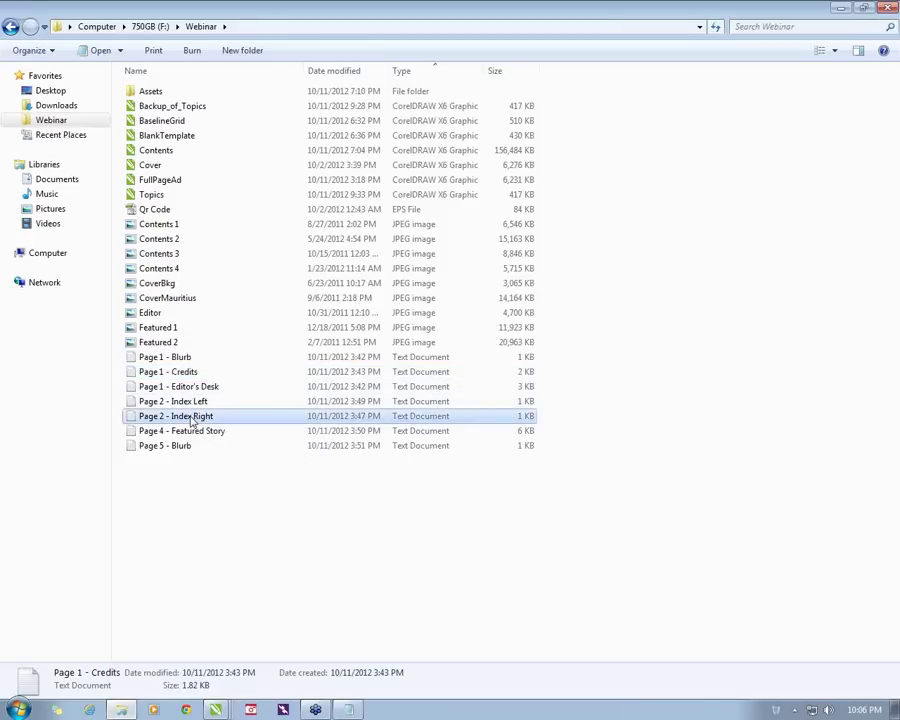
double_click(191, 418)
key("ctrl+a")
key("ctrl+c")
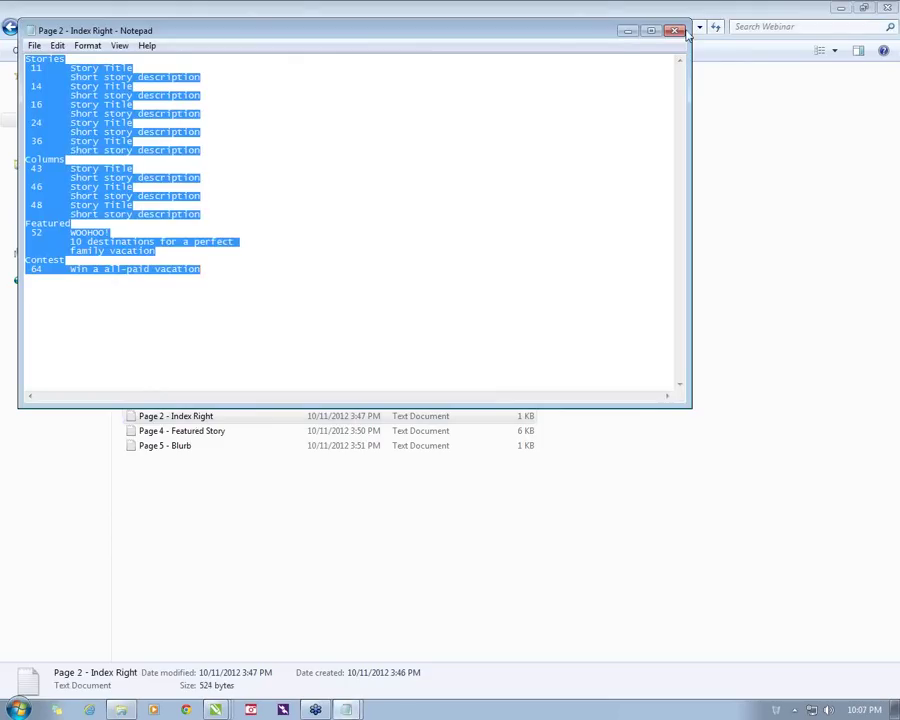
left_click(674, 28)
key("alt+Tab")
Paste the index text into the right-column text frame.
double_click(523, 235)
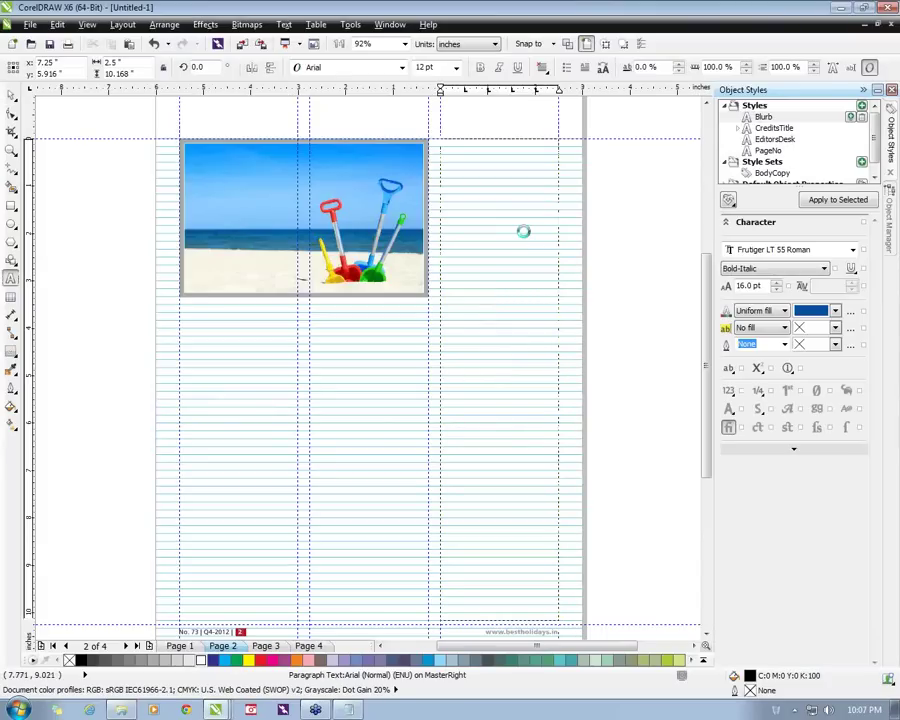
key("ctrl+v")
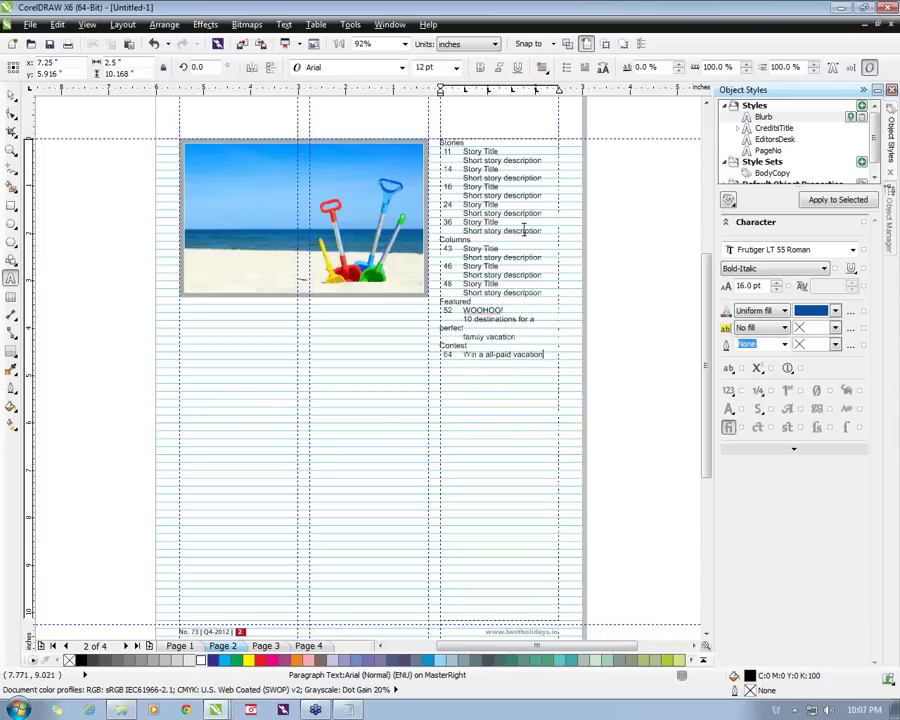
key("ctrl+space")
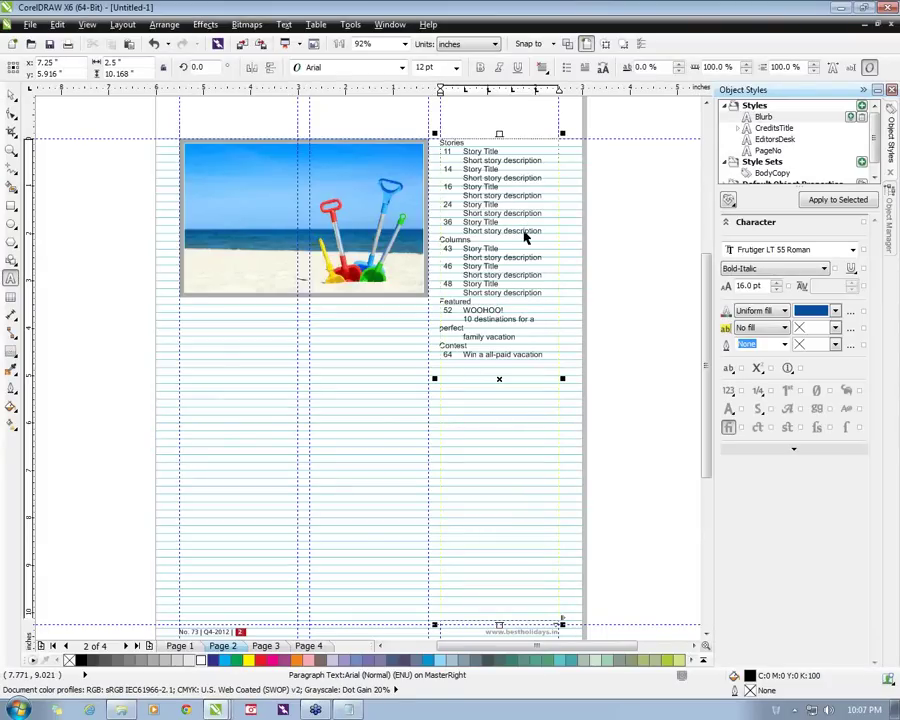
left_click(313, 436)
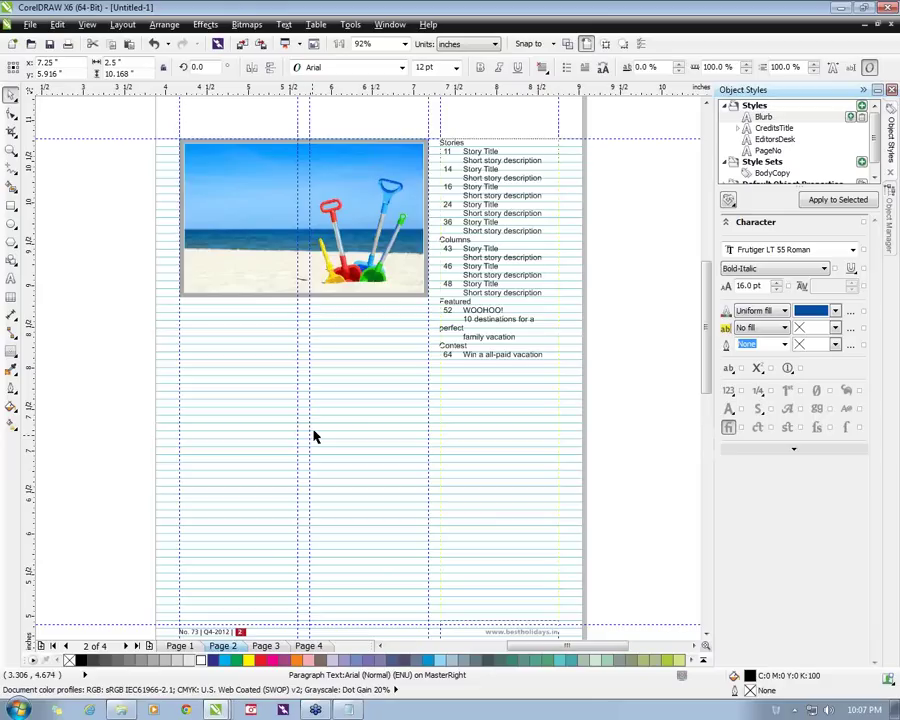
Create a new character style in Frutiger LT 55 Roman, bold and red.
scroll(313, 436, "up", 3)
left_click(783, 128)
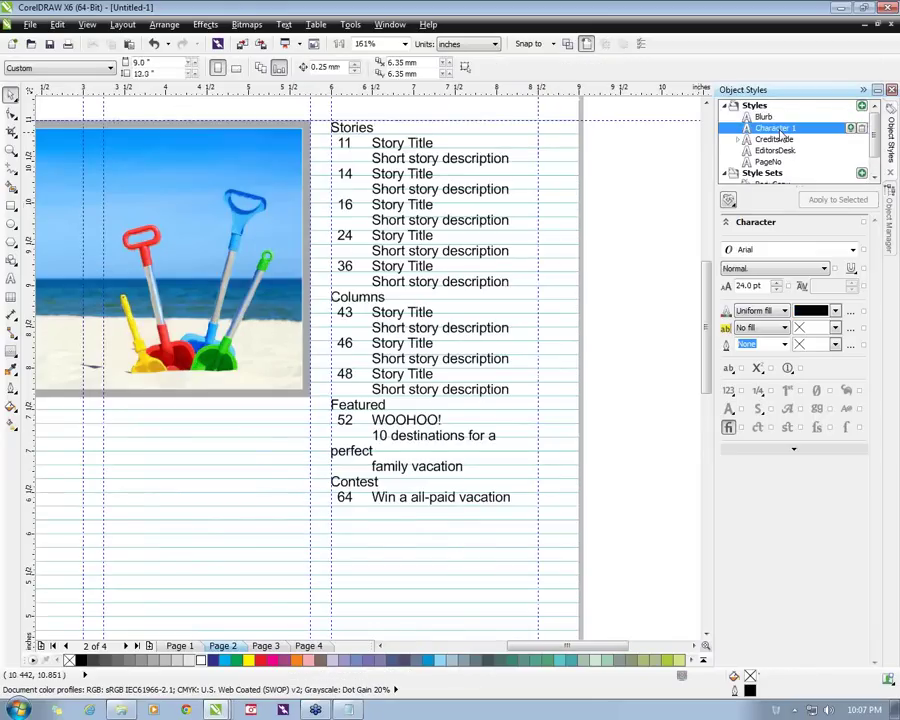
type("TOC")
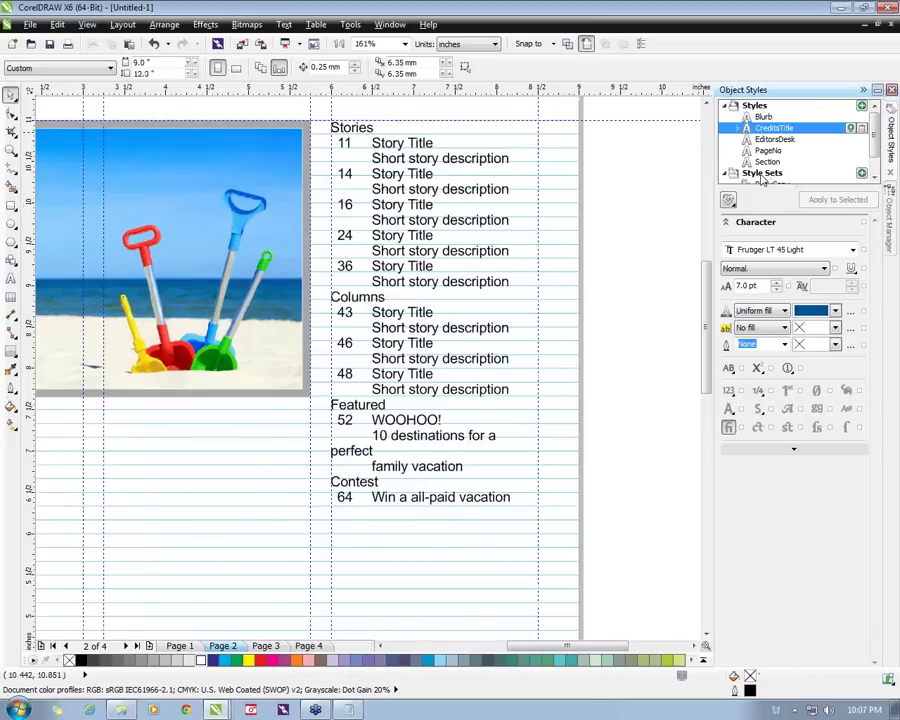
left_click(771, 252)
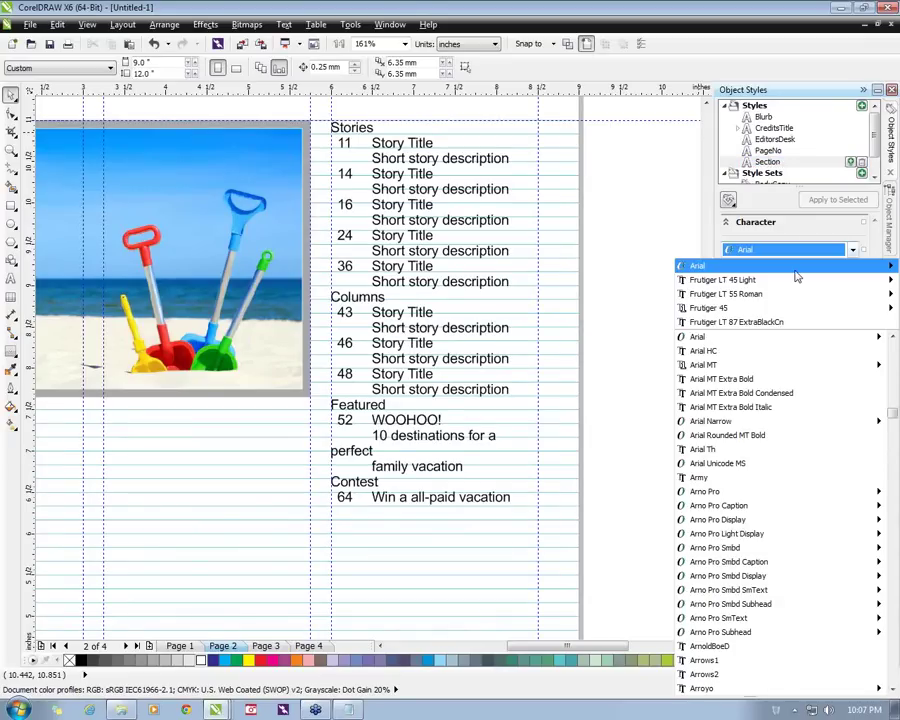
left_click(790, 294)
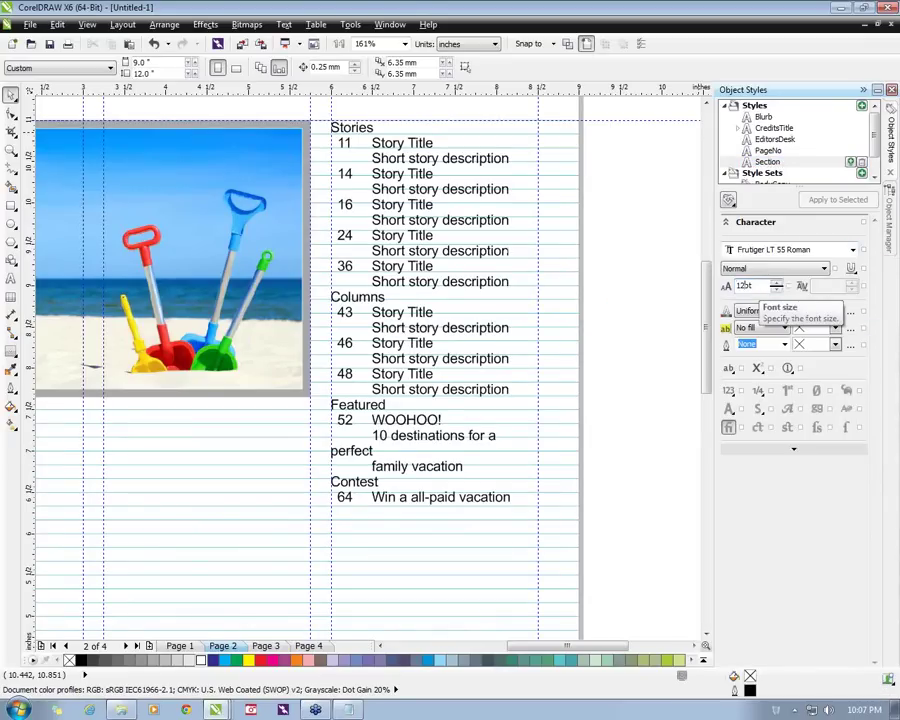
left_click(808, 268)
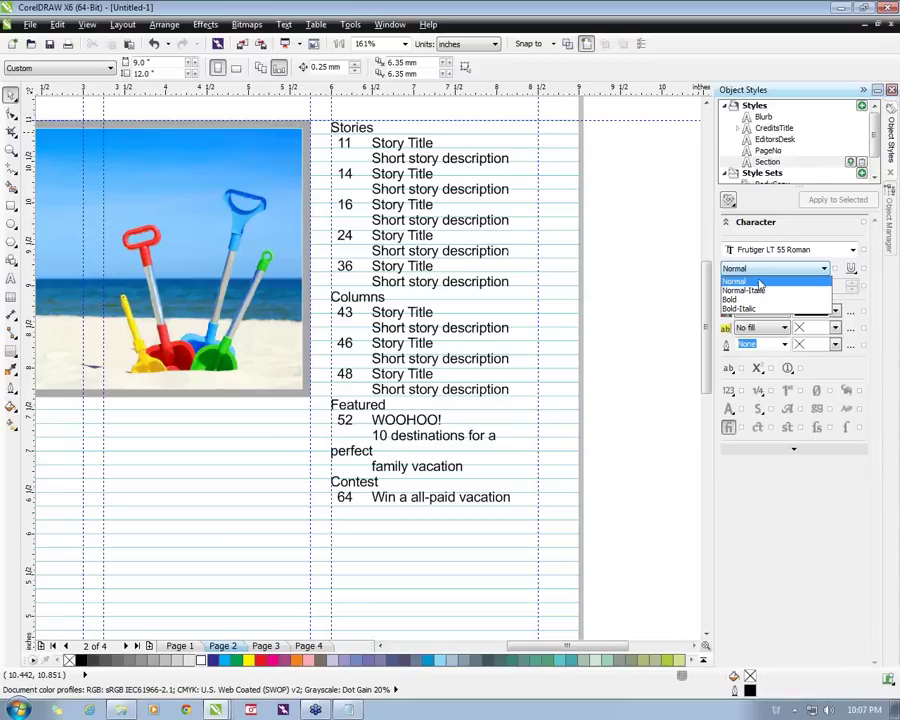
left_click(754, 303)
left_click(835, 310)
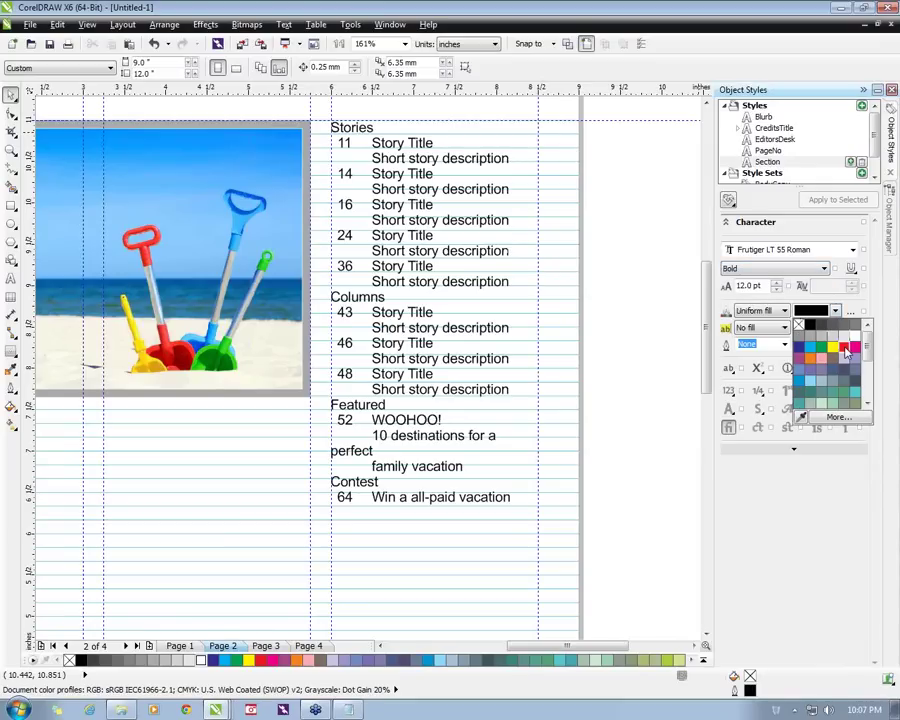
left_click(802, 340)
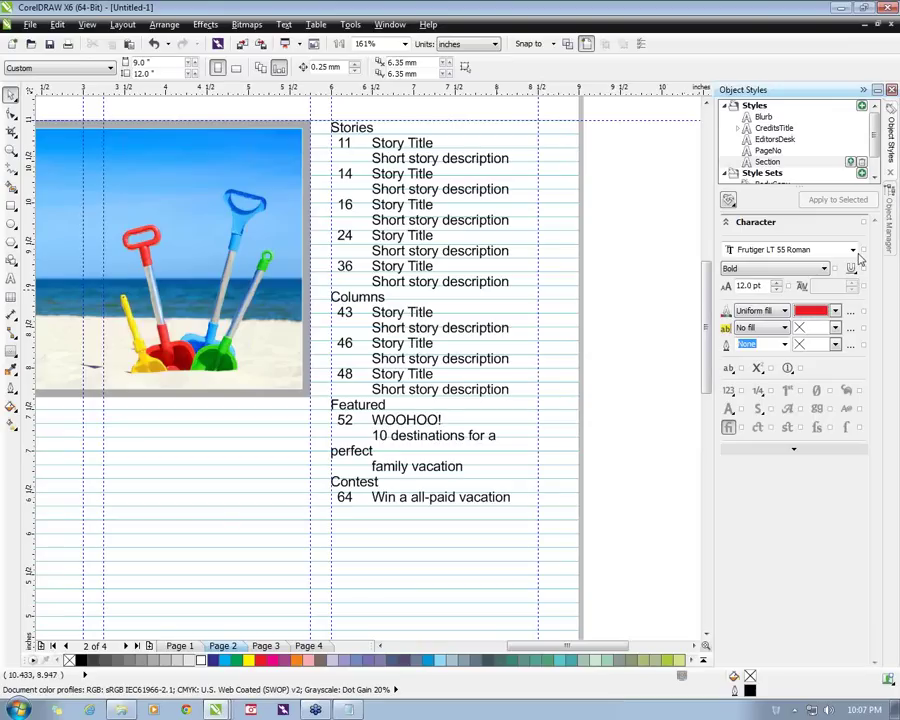
Apply the Section style to the Stories, Columns, Featured and Contest headings.
left_click(381, 144)
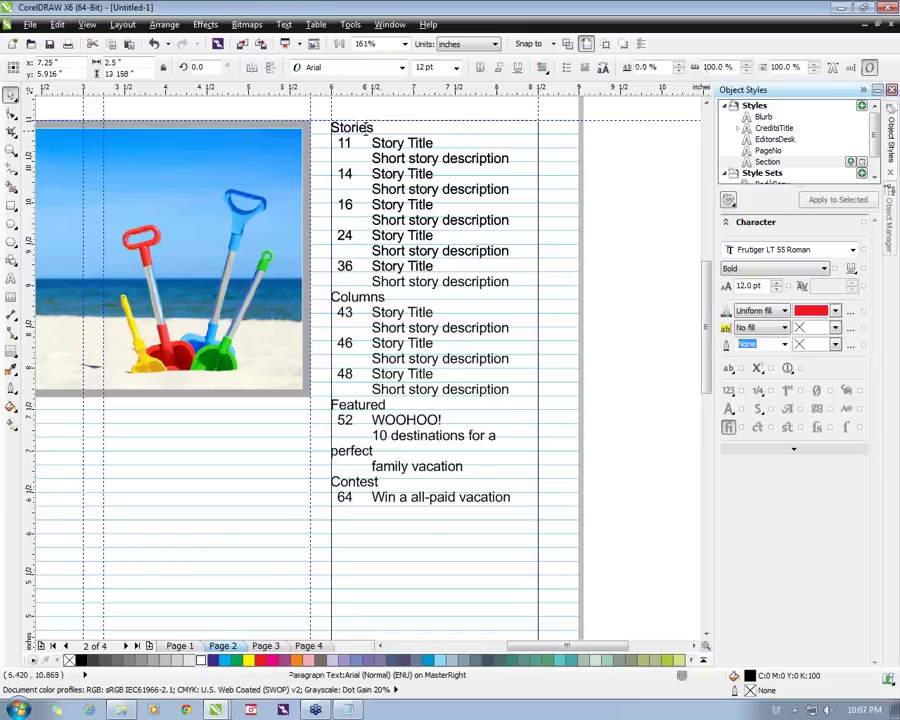
key("F8")
double_click(770, 162)
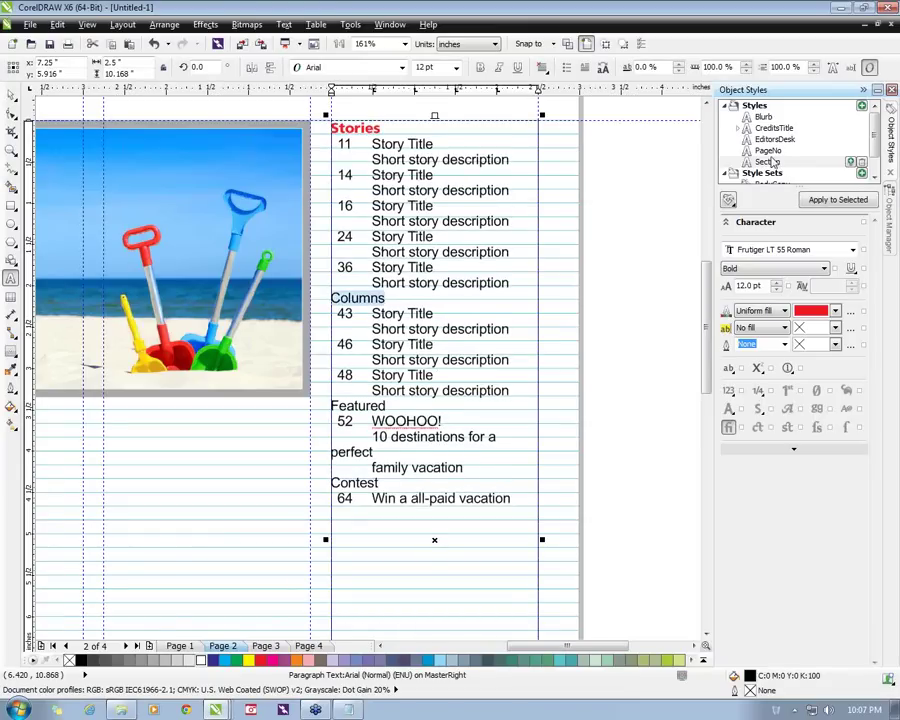
double_click(770, 162)
left_click_drag(384, 405, 384, 405)
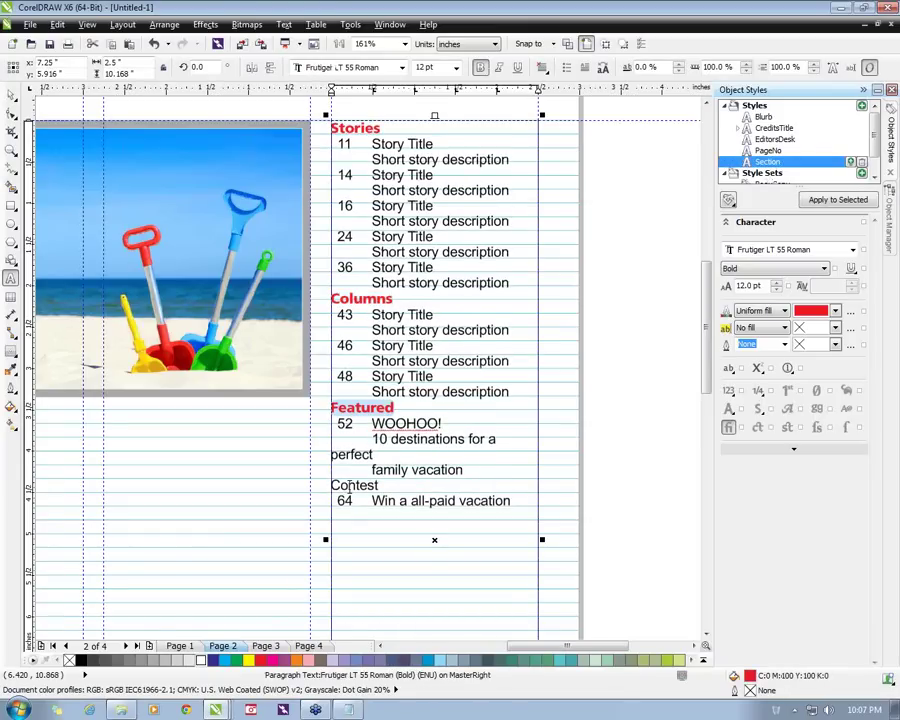
double_click(355, 485)
double_click(770, 162)
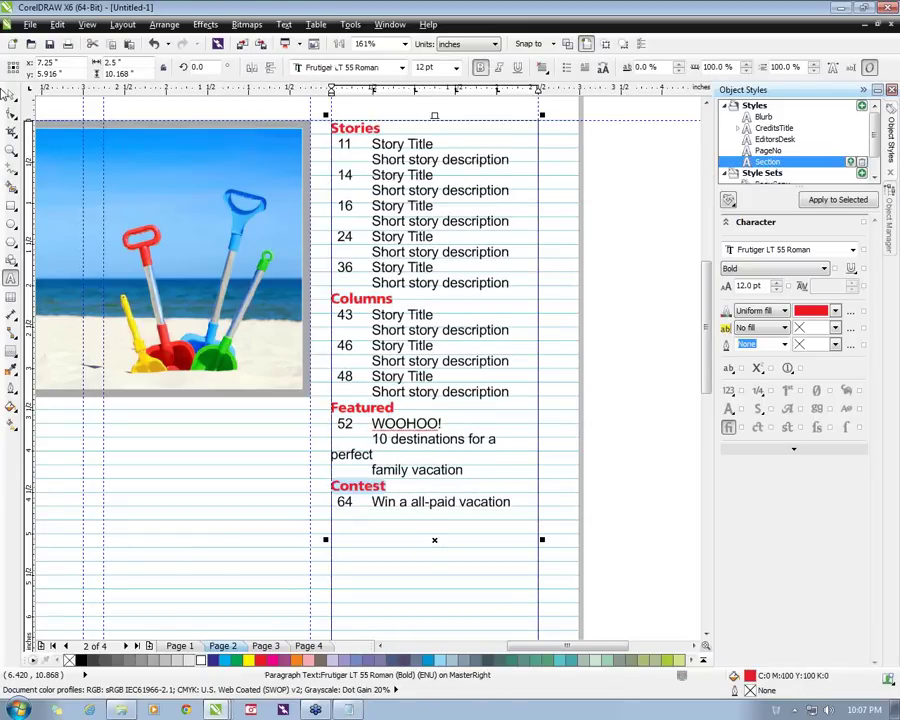
left_click(12, 97)
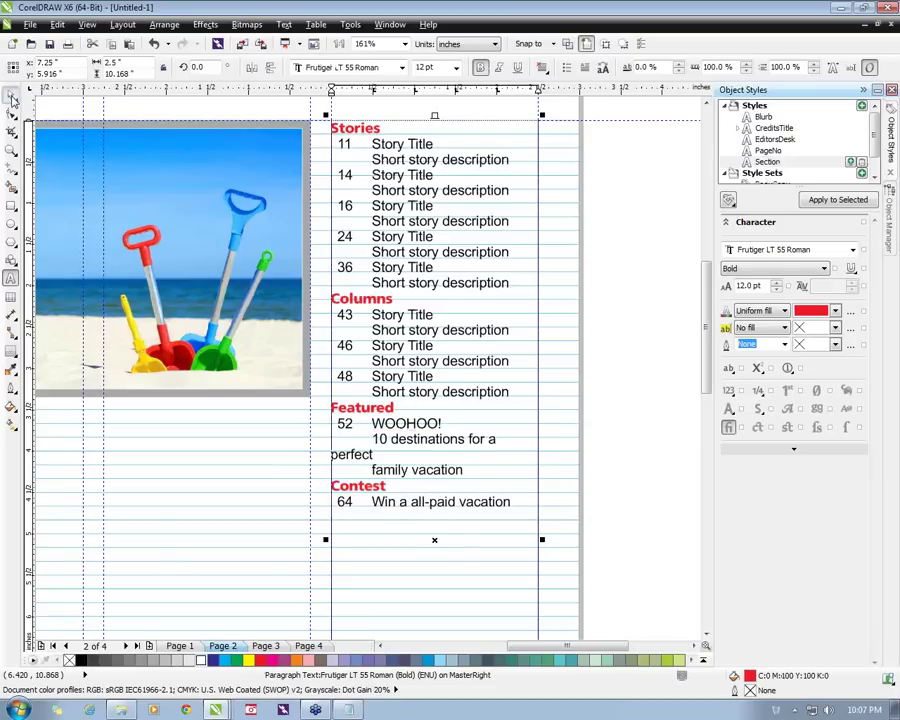
left_click(614, 179)
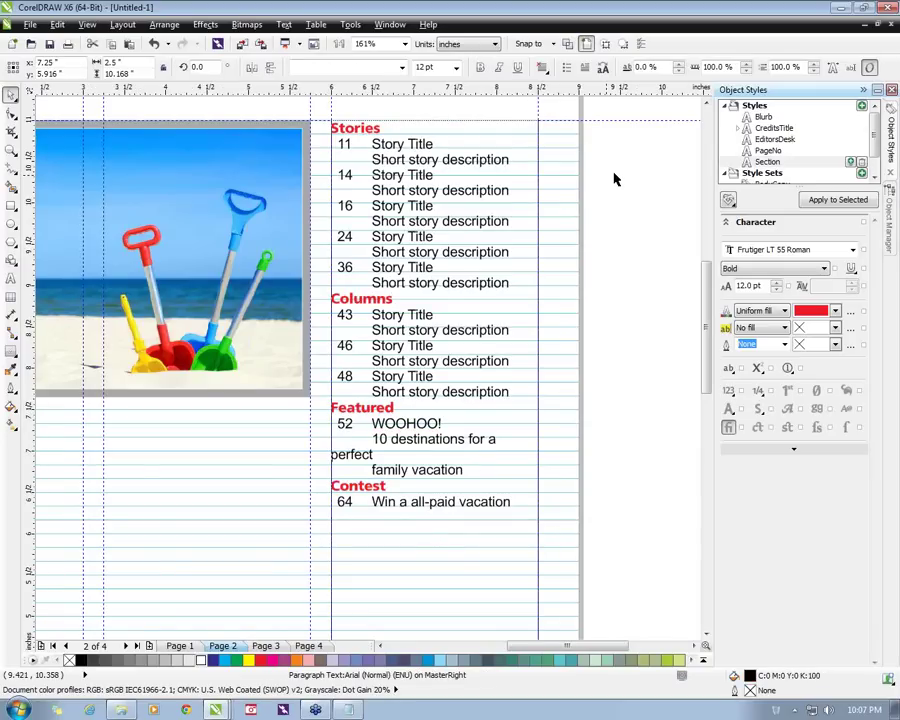
Create a 'Story Title' character style set to Frutiger LT 55 Roman Bold.
right_click(733, 110)
left_click(782, 150)
type("Sto")
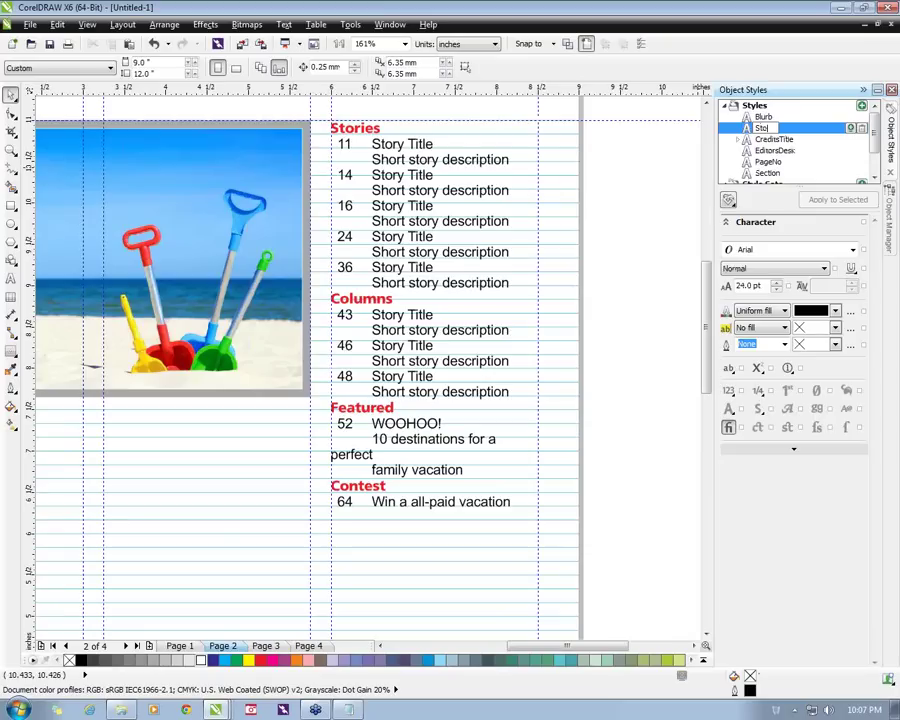
type("ry Title")
key("Return")
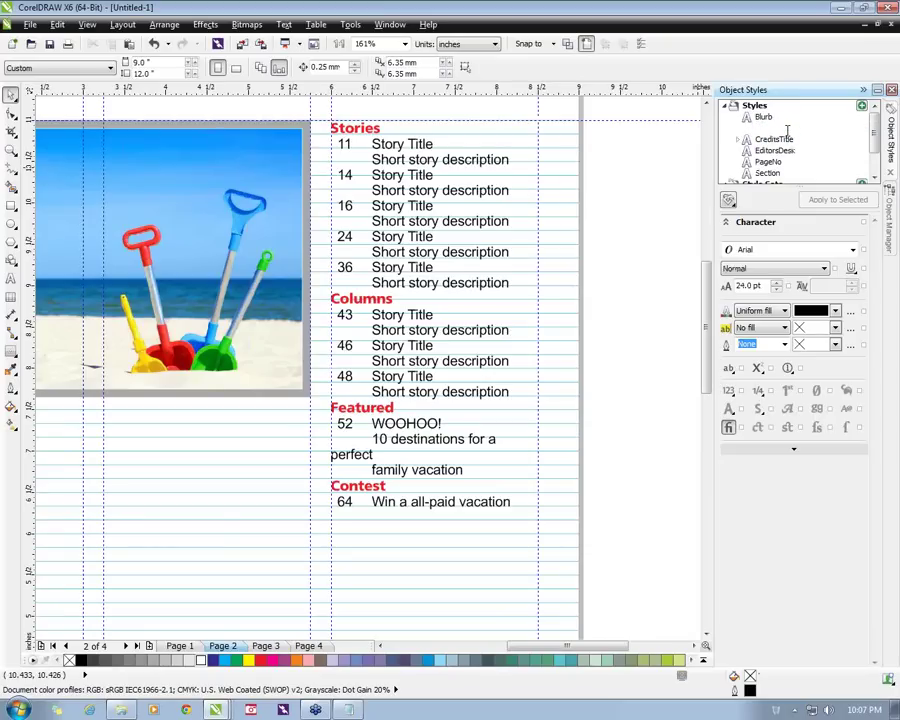
left_click(787, 130)
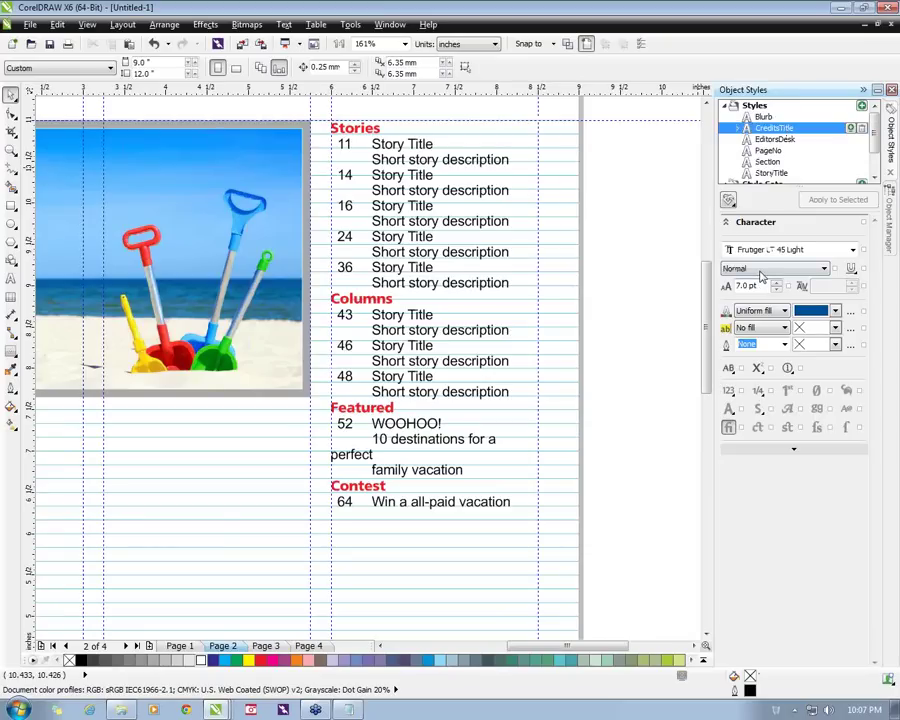
left_click(771, 173)
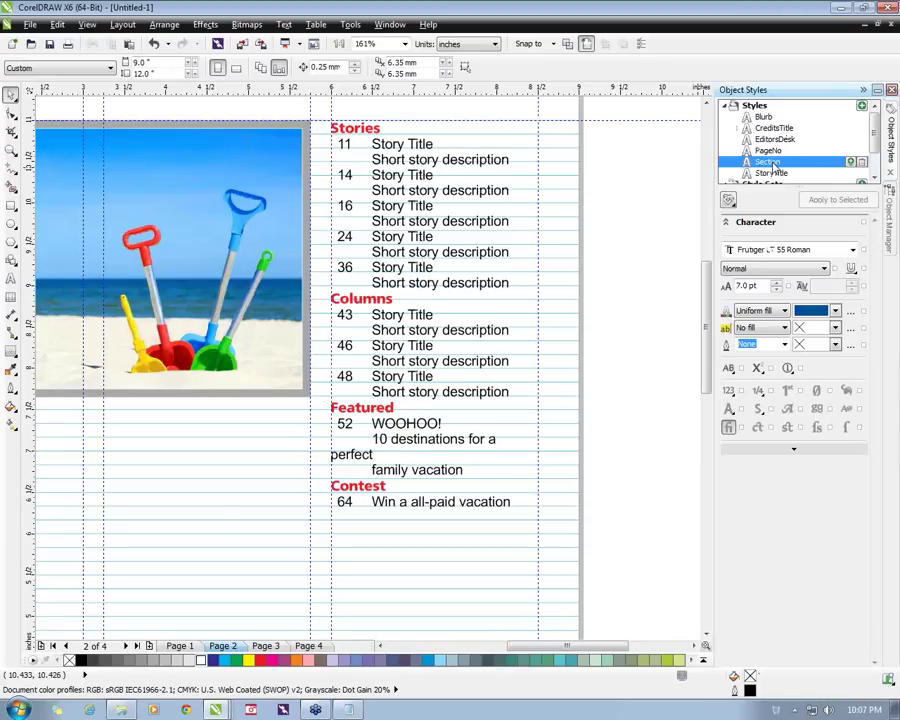
left_click(853, 251)
left_click(758, 280)
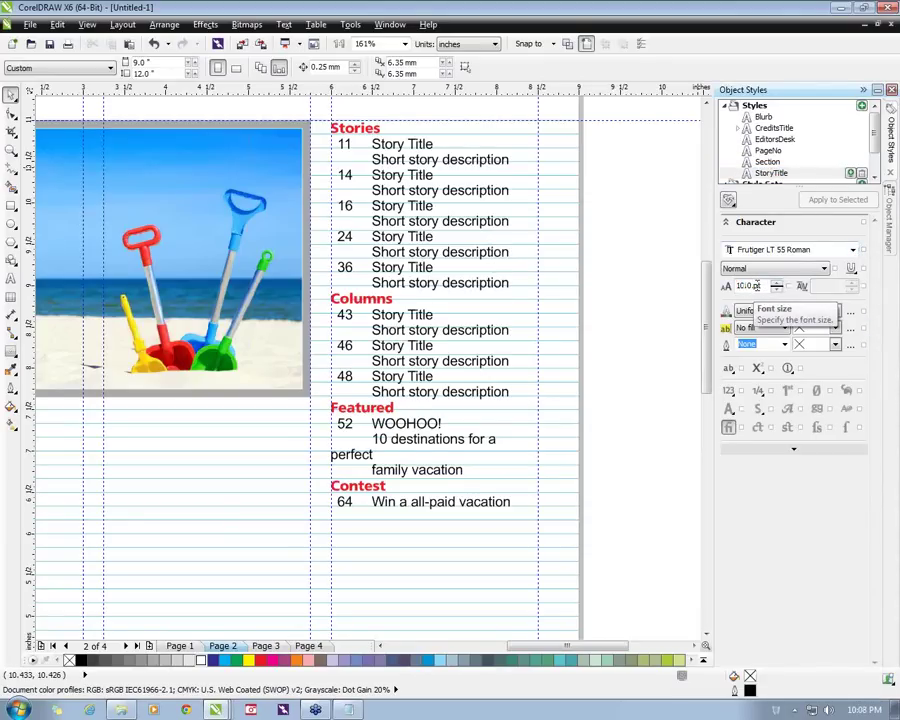
left_click(765, 268)
left_click(785, 302)
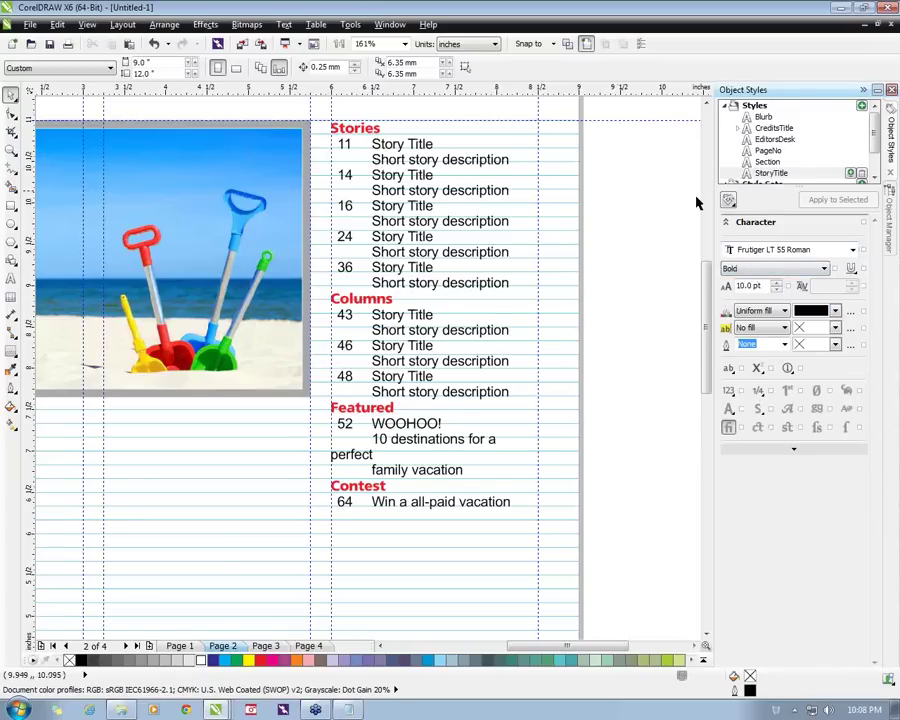
Apply StoryTitle to the first two story titles in the contents list.
left_click(420, 150)
double_click(420, 147)
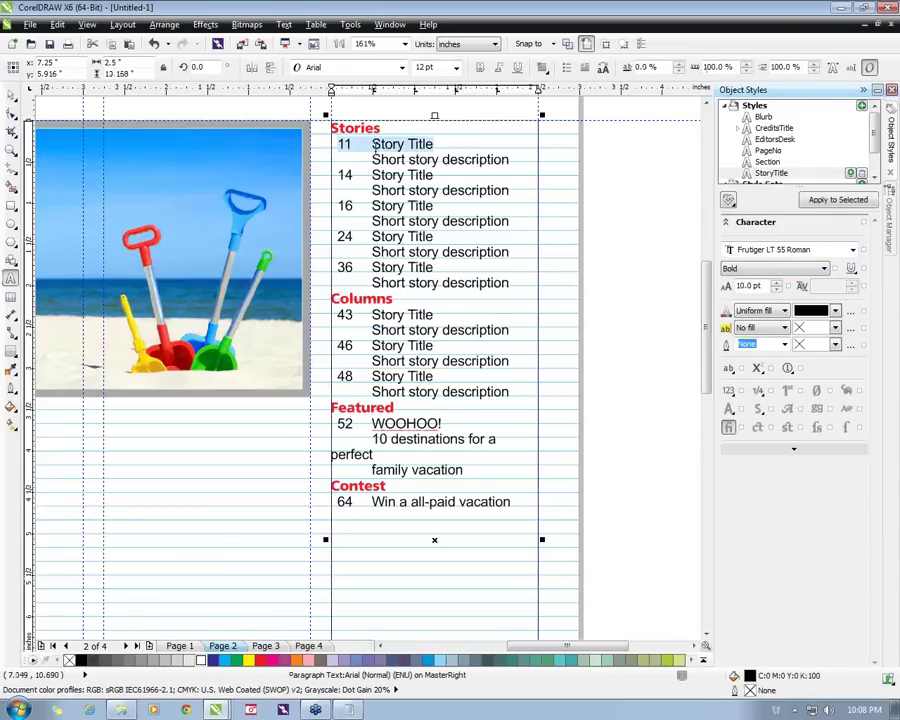
left_click_drag(373, 144, 433, 144)
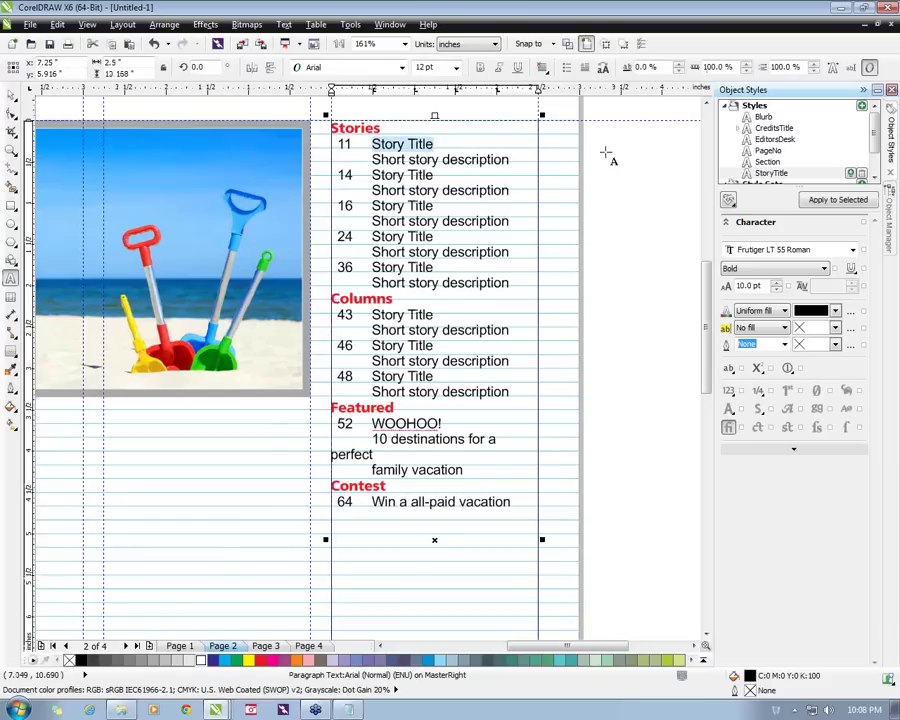
left_click(770, 174)
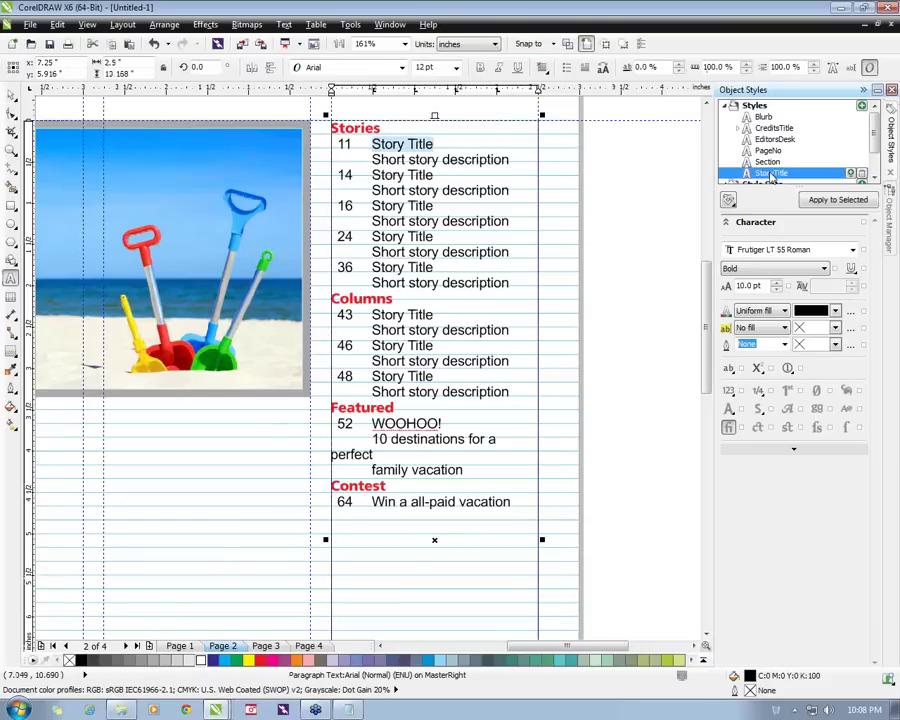
double_click(770, 174)
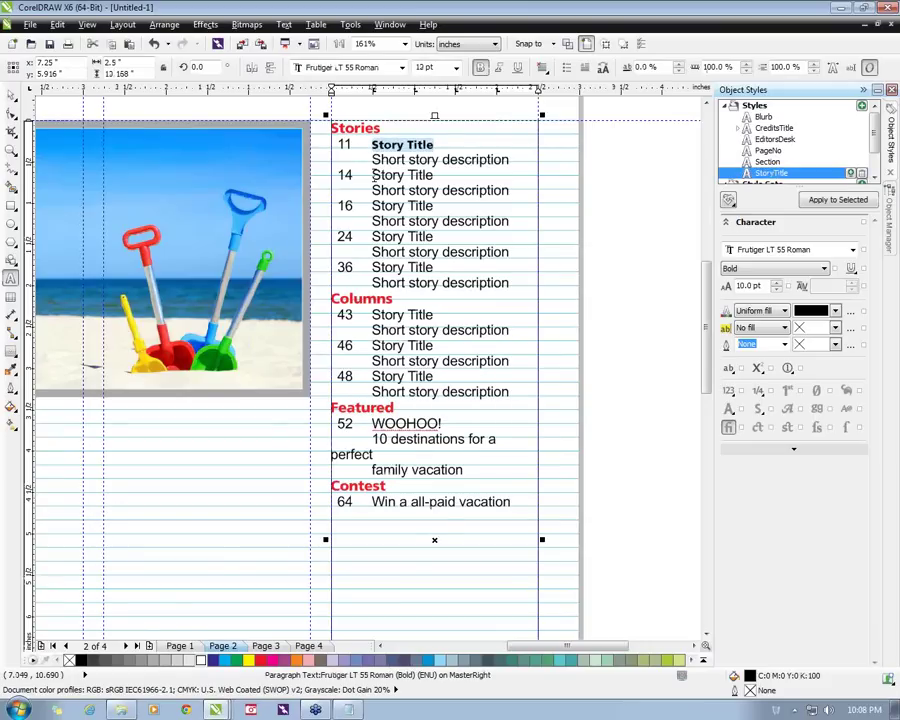
left_click_drag(373, 175, 433, 175)
double_click(770, 174)
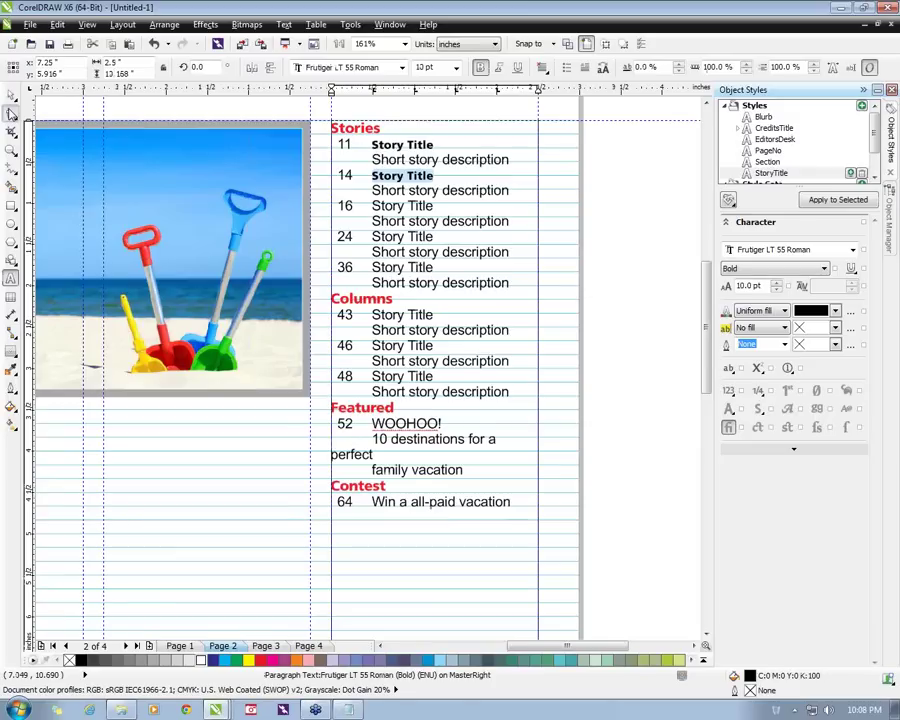
Apply StoryTitle to all remaining story titles and featured headlines at once.
left_click(11, 114)
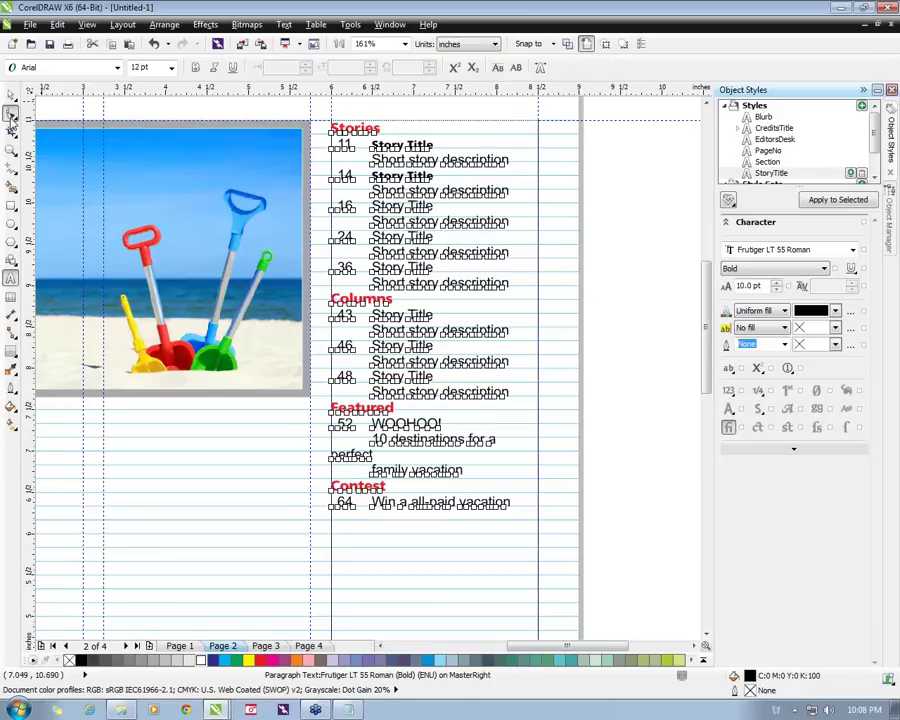
left_click_drag(365, 207, 451, 226)
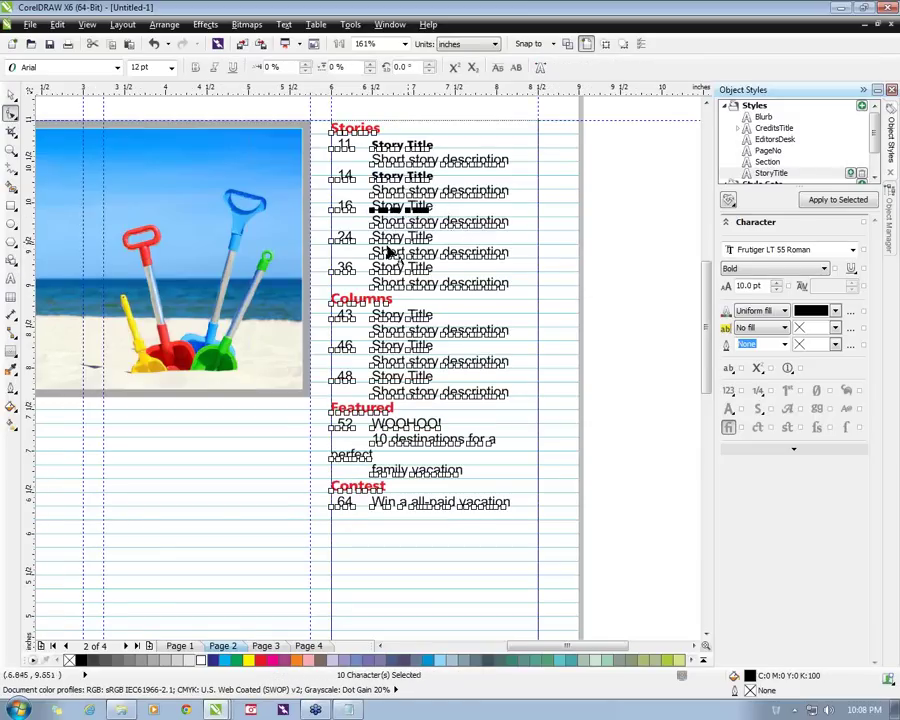
left_click_drag(368, 237, 440, 256)
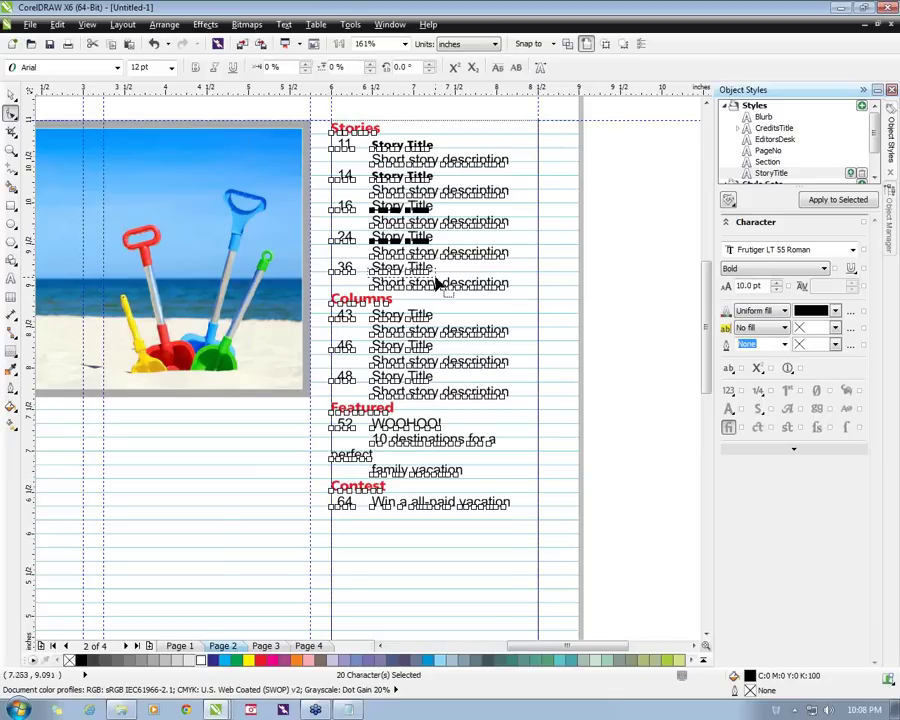
left_click_drag(366, 266, 436, 288)
left_click_drag(366, 310, 434, 328)
left_click_drag(366, 340, 434, 360)
left_click_drag(366, 370, 520, 518)
left_click(781, 174)
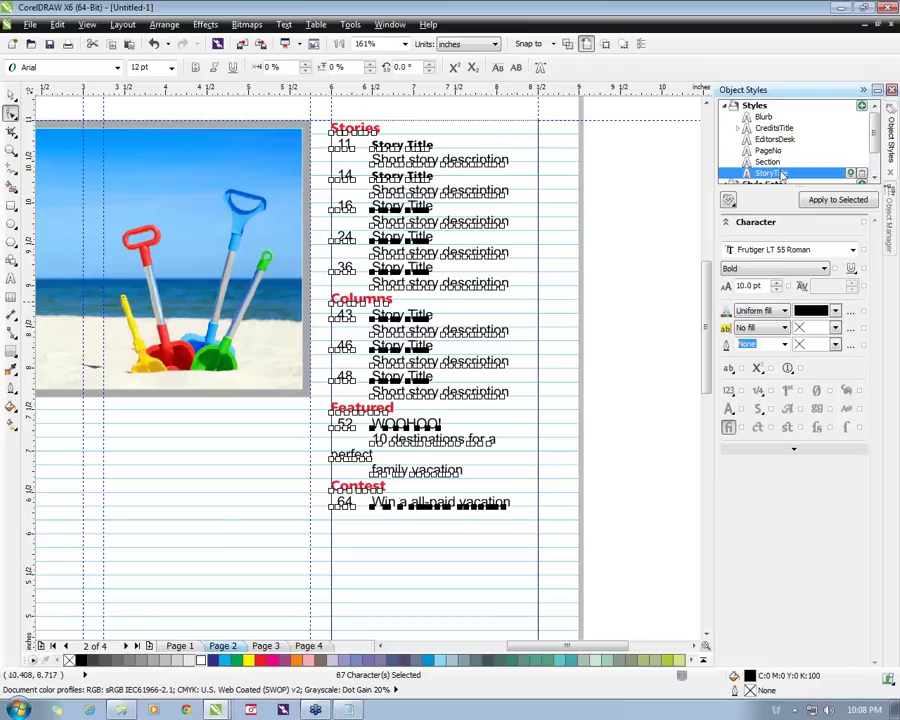
left_click_drag(781, 174, 564, 150)
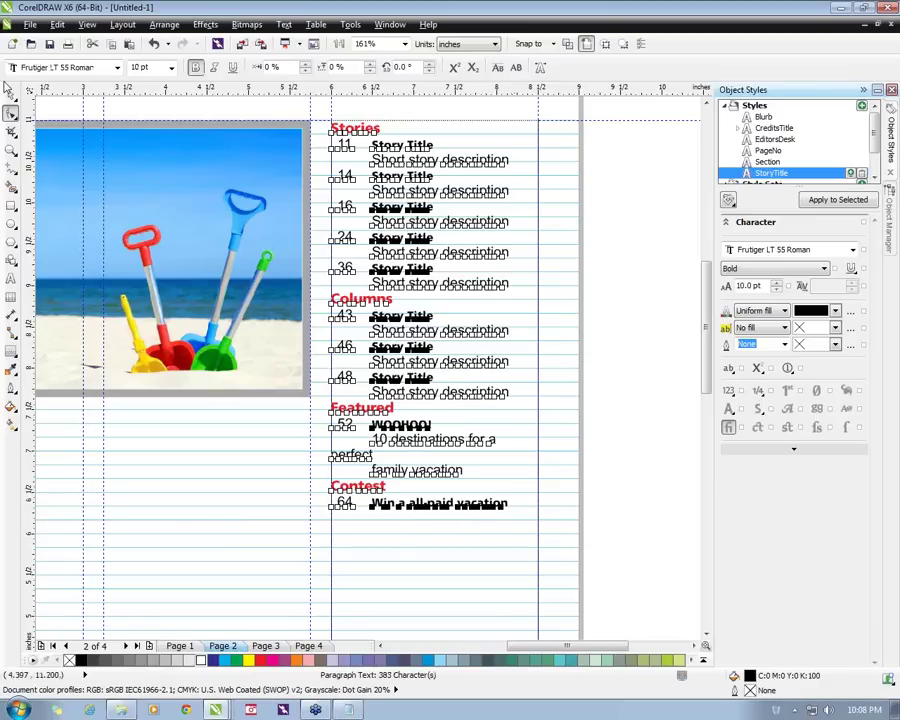
left_click(11, 93)
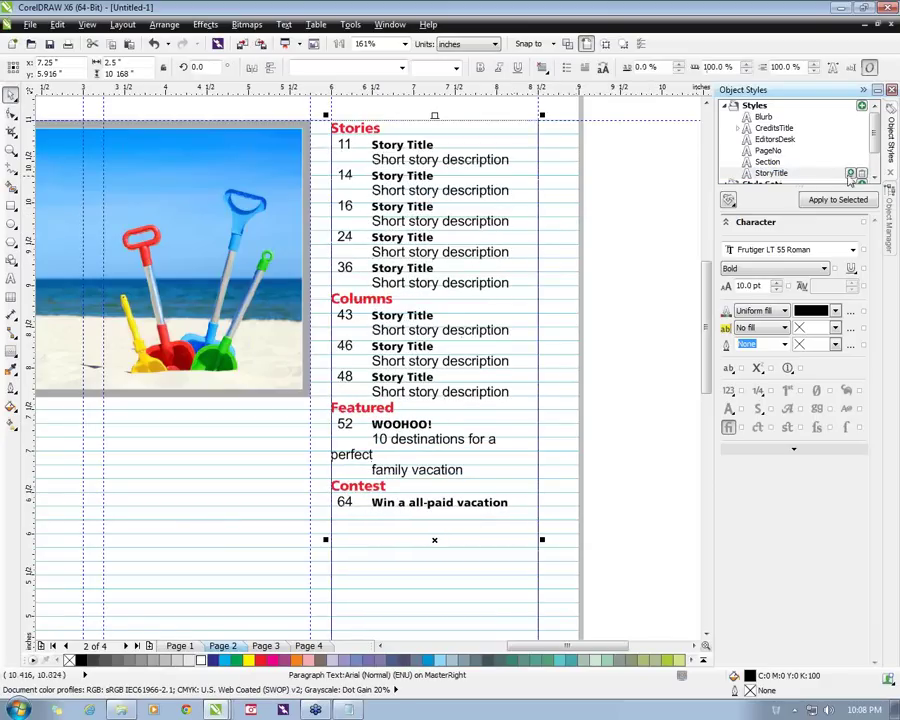
Add a StoryDescription child style under StoryTitle with Normal weight.
left_click(851, 174)
left_click(801, 174)
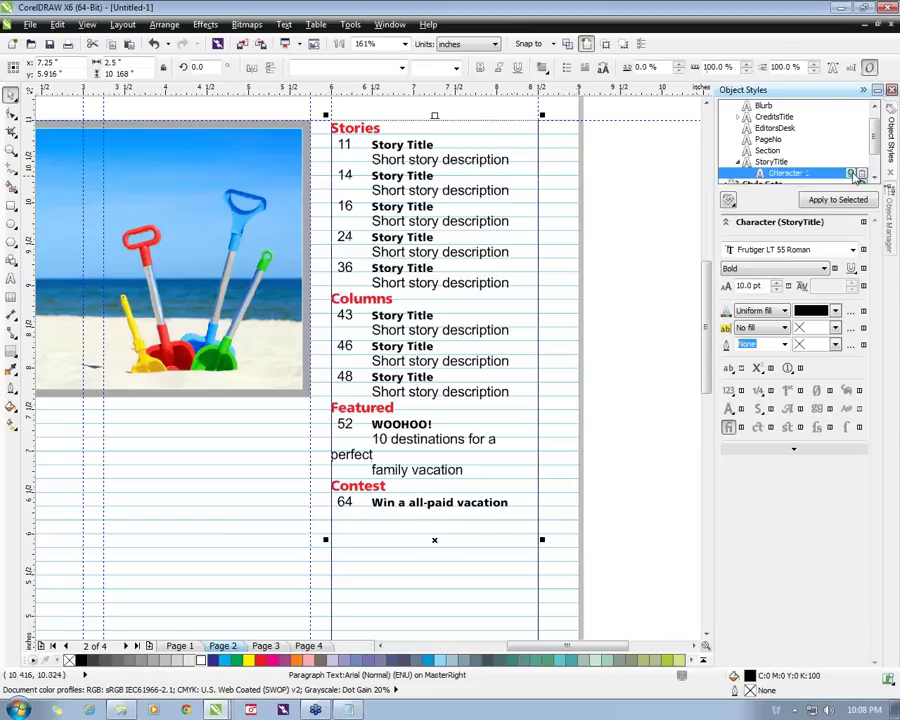
left_click(801, 175)
type("StoryDes")
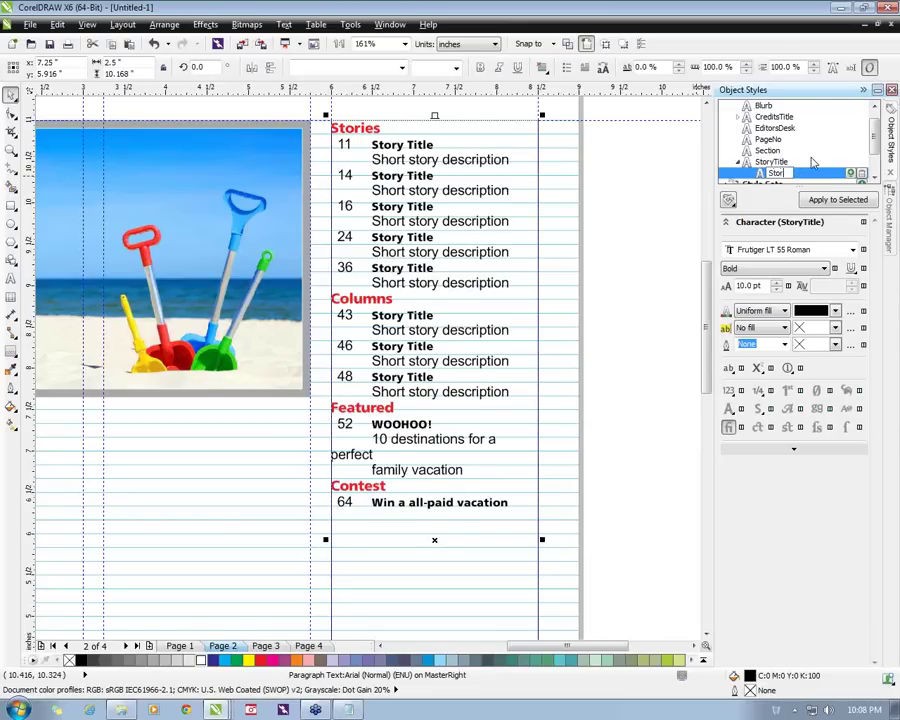
type("cription")
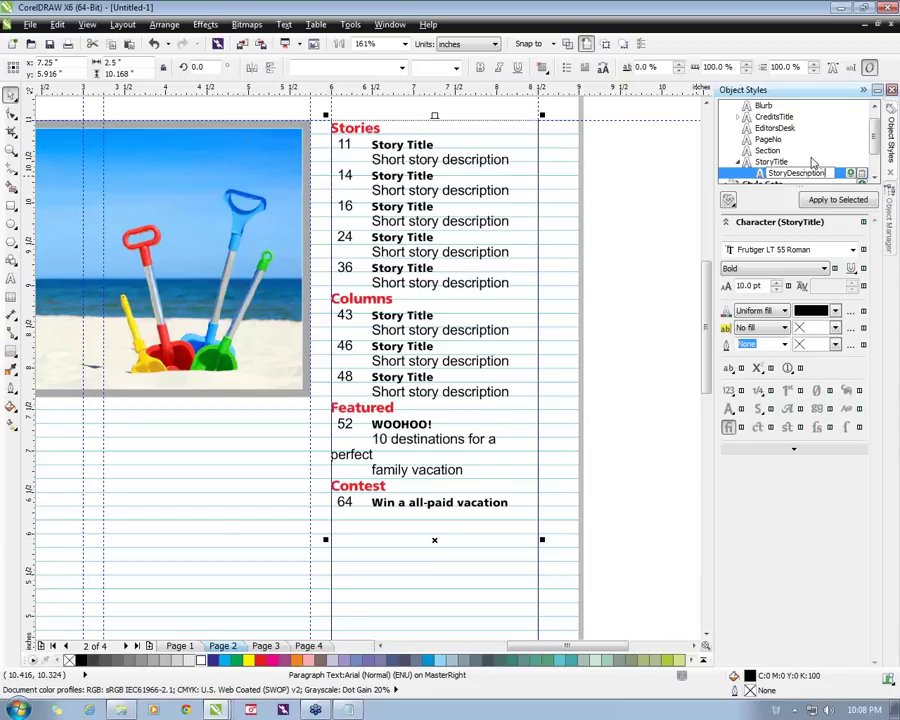
key("Escape")
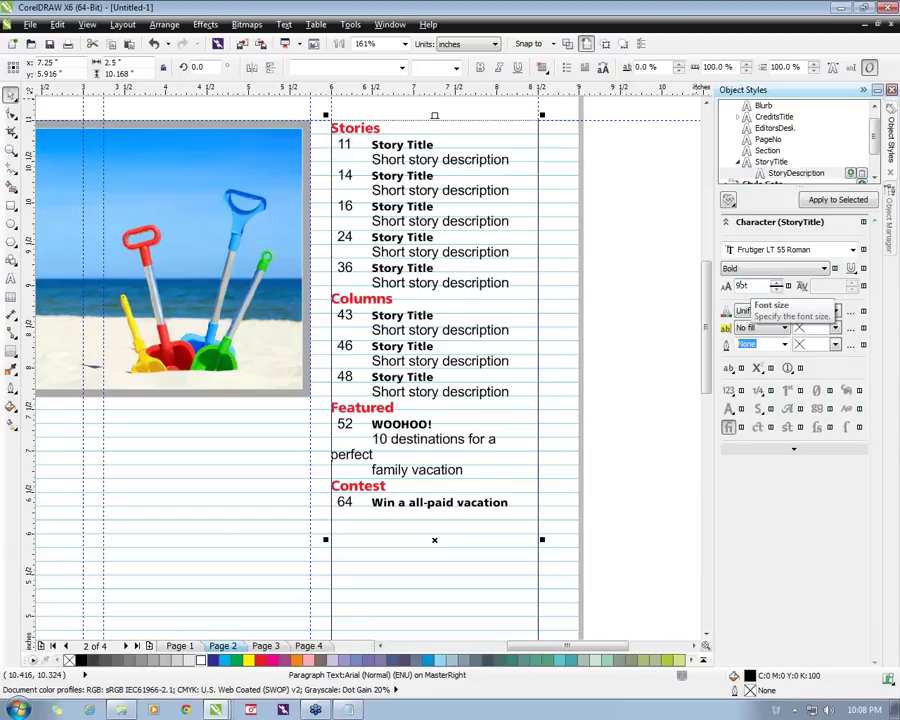
scroll(762, 288, "down", 2)
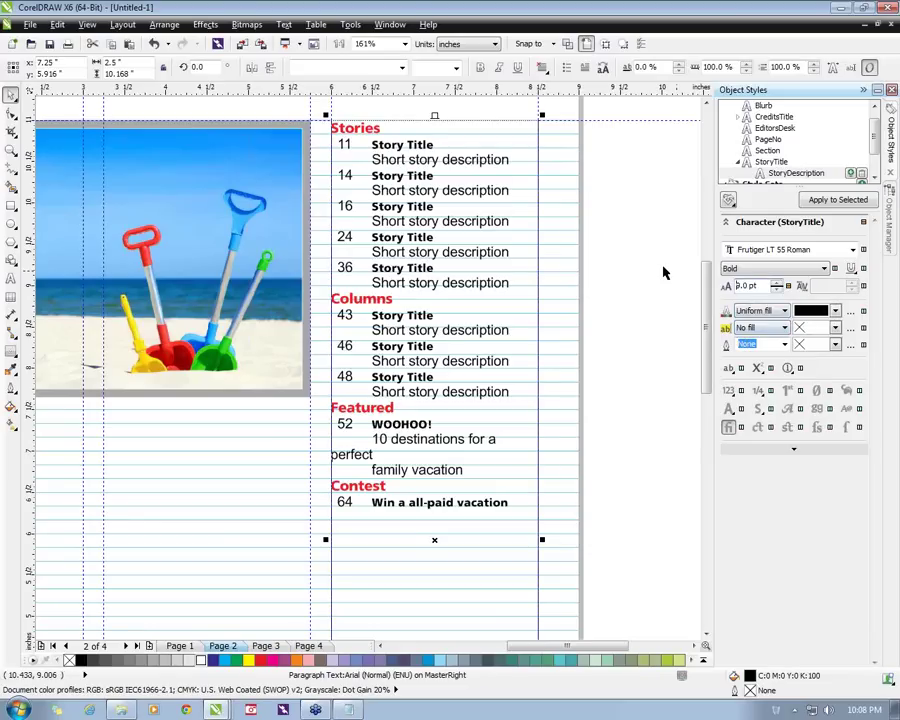
left_click(773, 268)
left_click(752, 282)
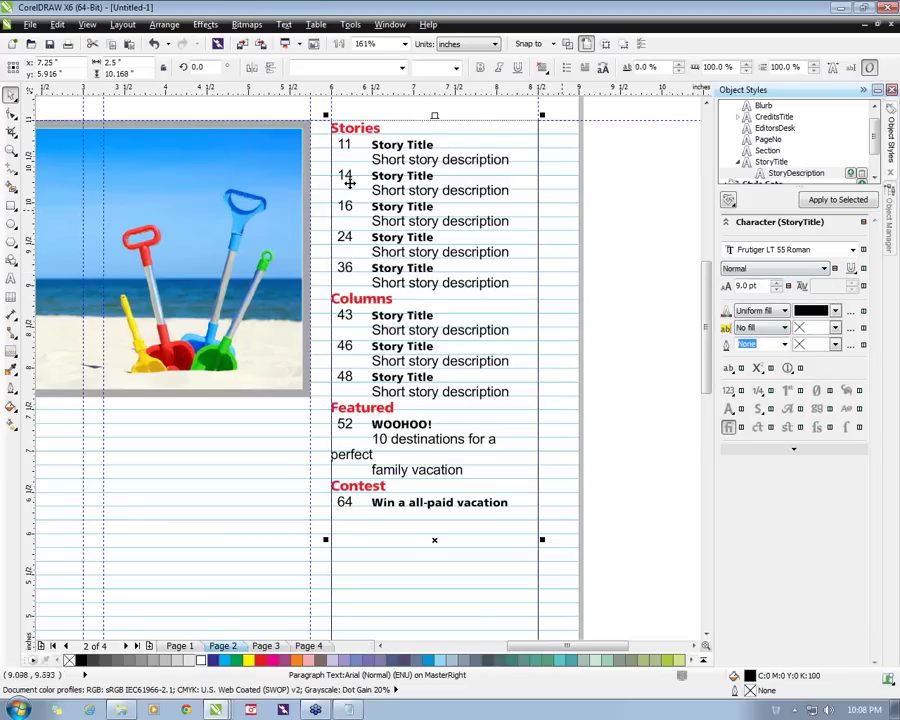
Apply StoryDescription to every description line, including the 10 destinations and vacation contest lines.
key("F8")
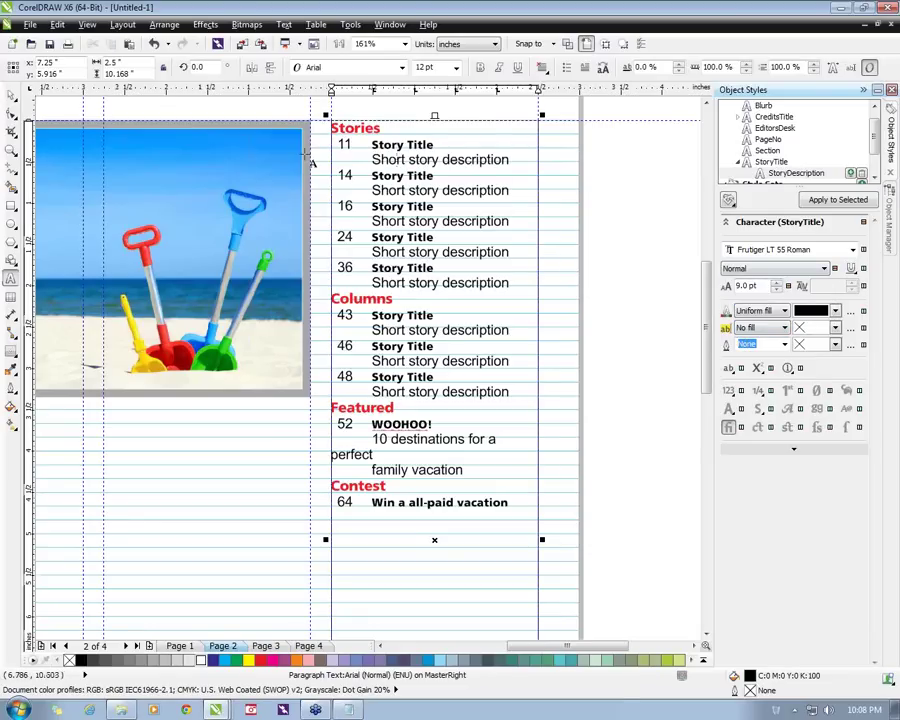
key("F10")
left_click_drag(365, 155, 531, 203)
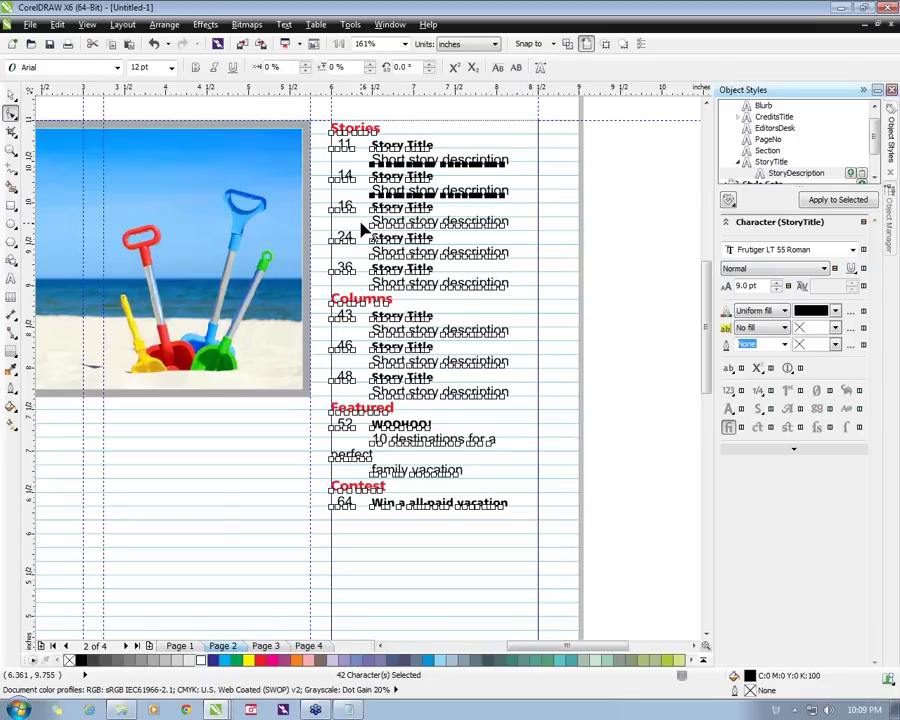
left_click_drag(365, 230, 502, 242)
left_click_drag(357, 255, 521, 268)
left_click_drag(357, 282, 530, 301)
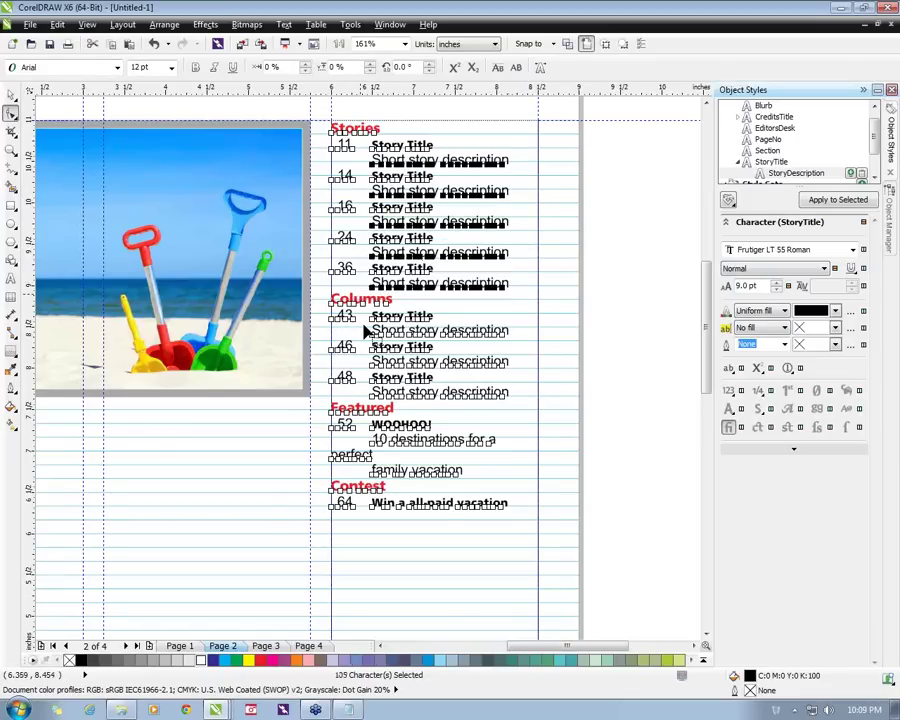
left_click_drag(362, 322, 525, 338)
left_click_drag(362, 354, 525, 376)
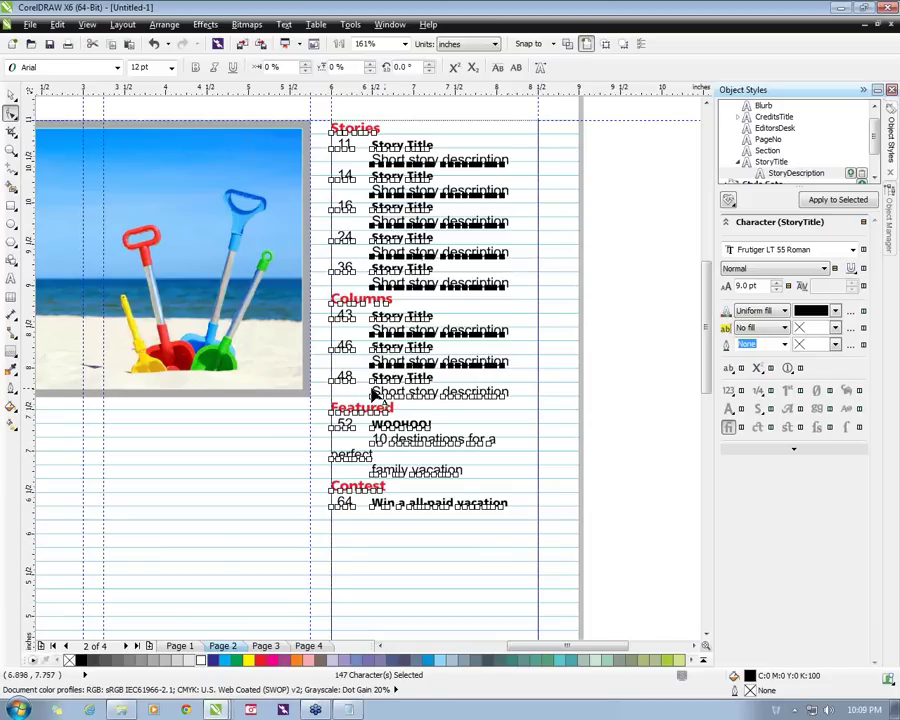
left_click_drag(362, 384, 532, 405)
left_click_drag(362, 430, 512, 461)
left_click_drag(326, 446, 378, 467)
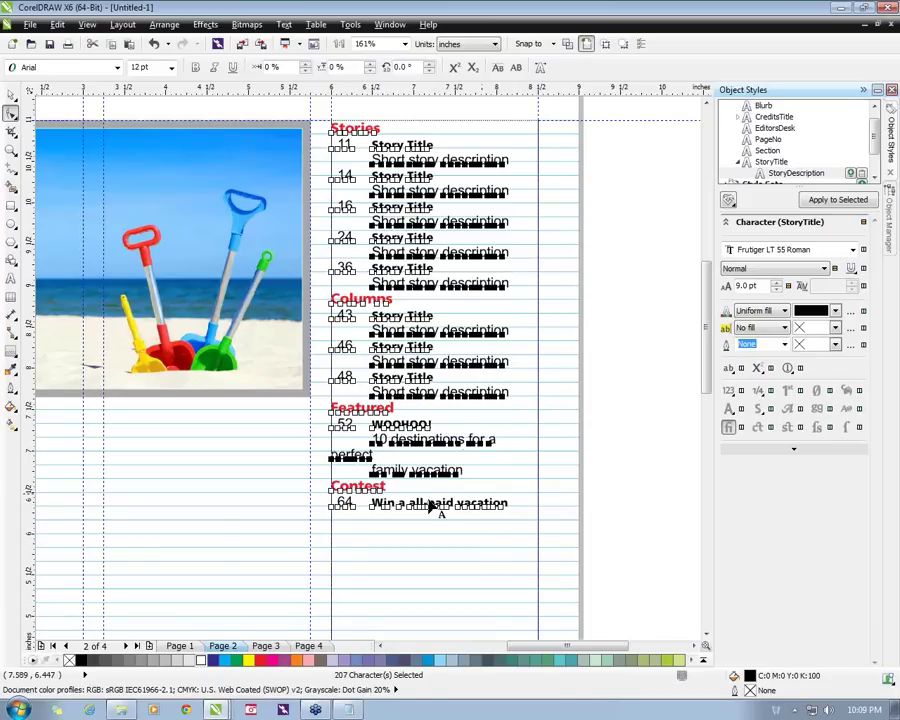
left_click_drag(312, 520, 508, 514)
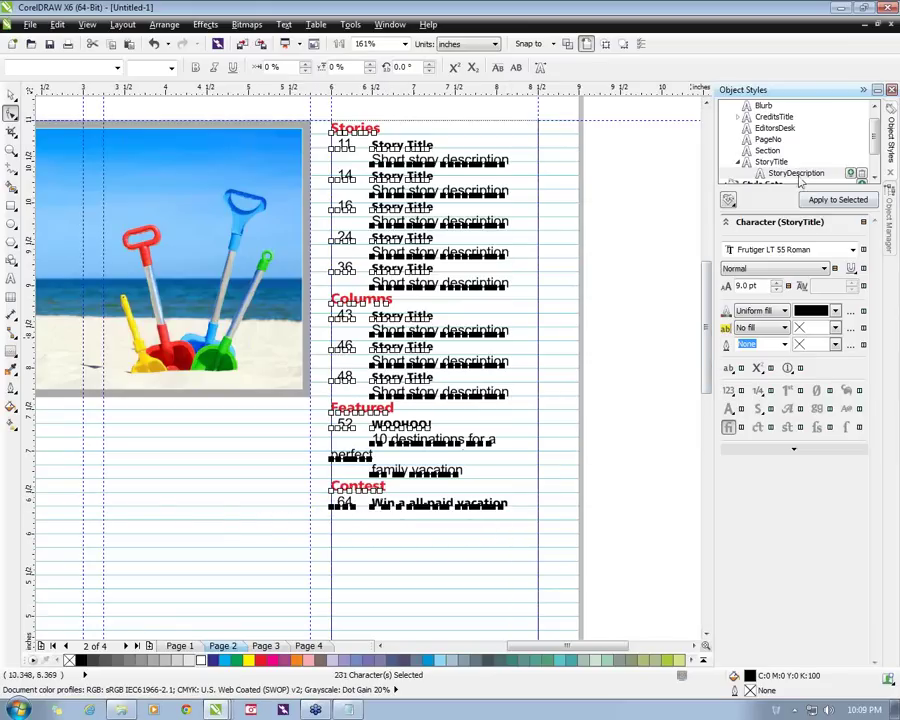
left_click_drag(797, 173, 420, 451)
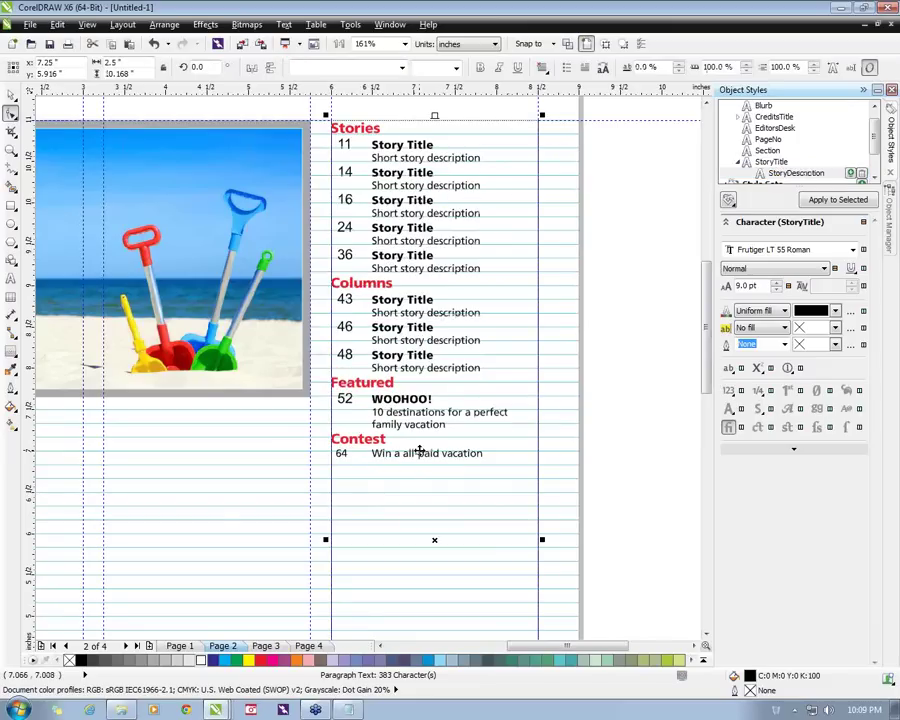
key("Escape")
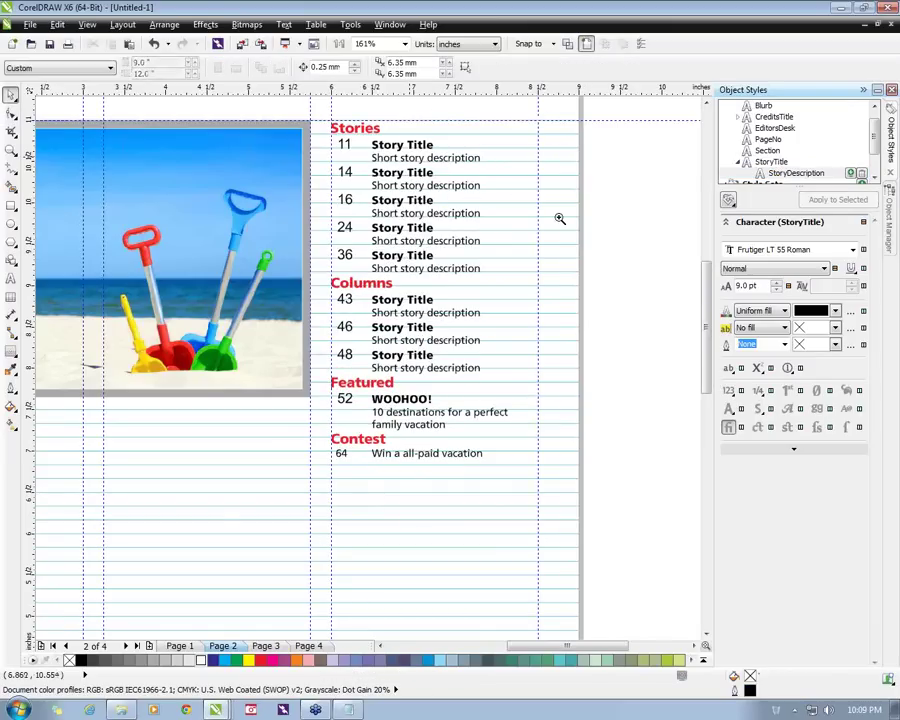
Zoom in on the Stories list and select the page number 11.
left_click_drag(615, 330, 298, 87)
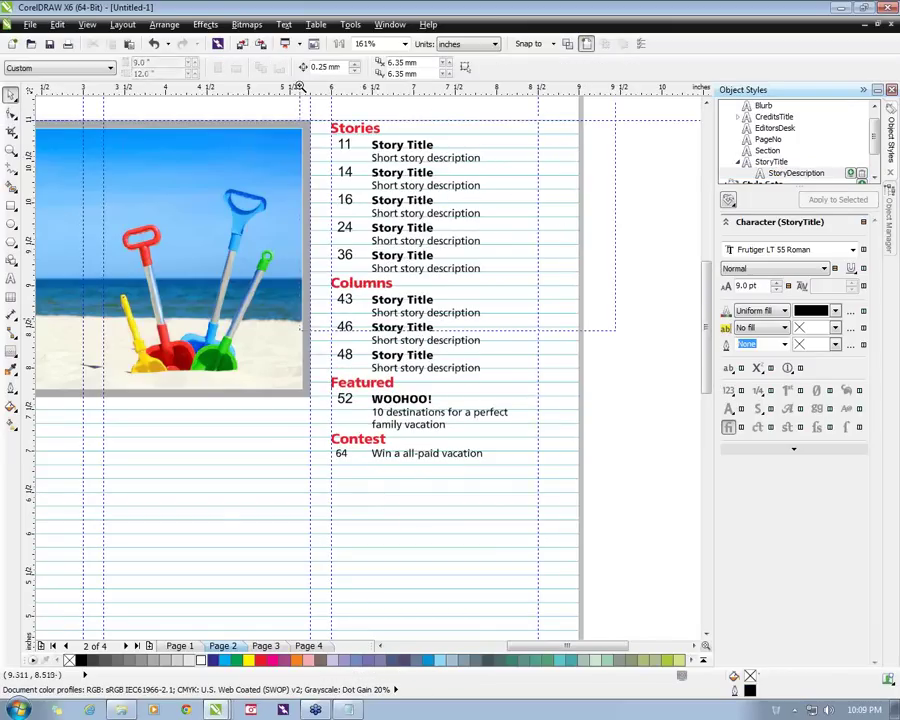
left_click_drag(298, 87, 298, 88)
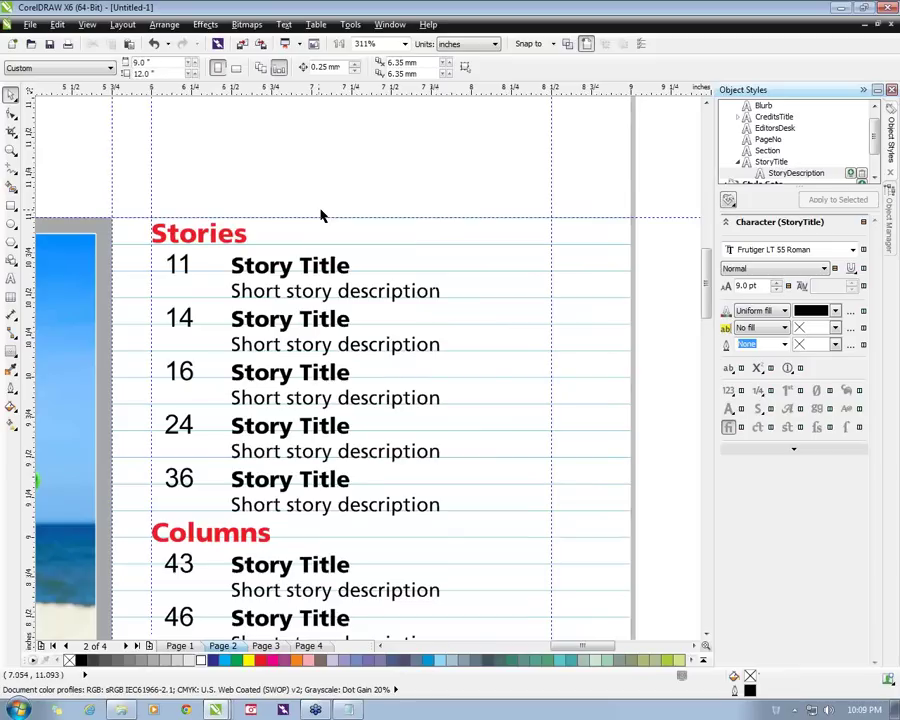
left_click(229, 275)
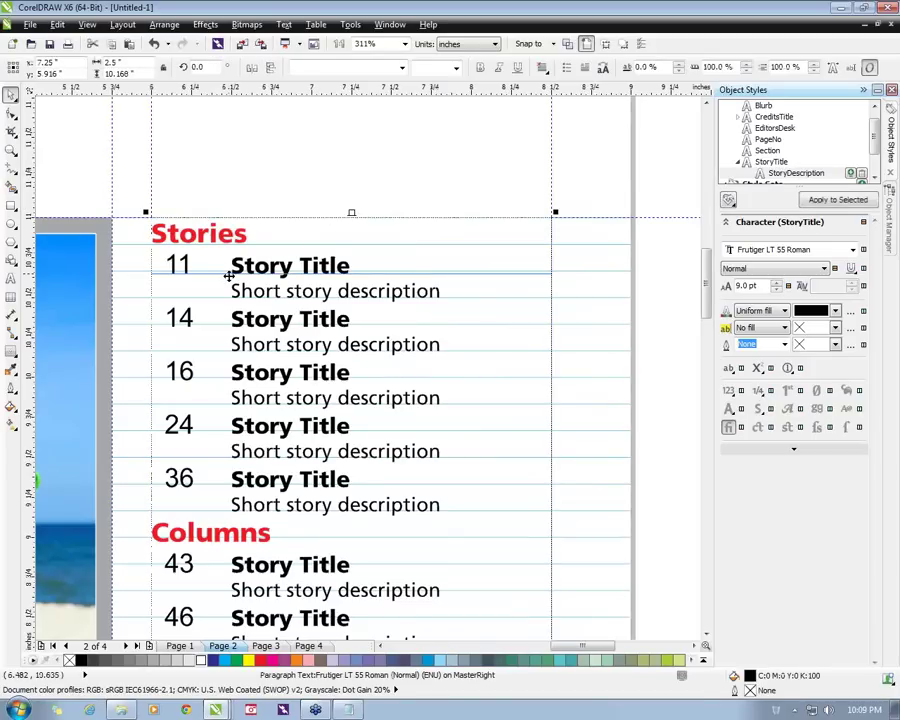
scroll(229, 275, "up", 2)
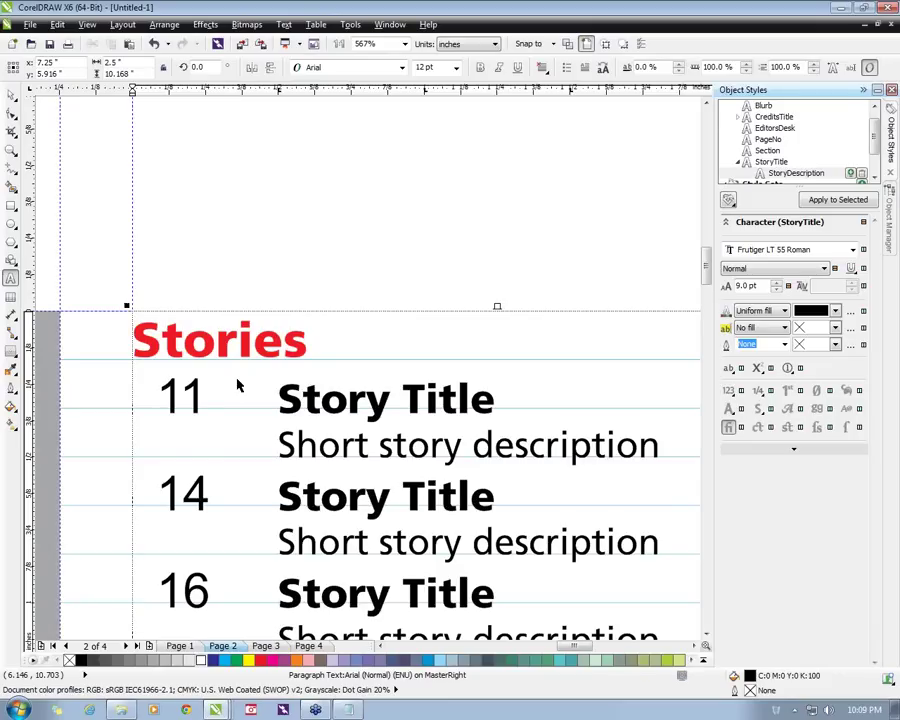
left_click_drag(133, 395, 231, 400)
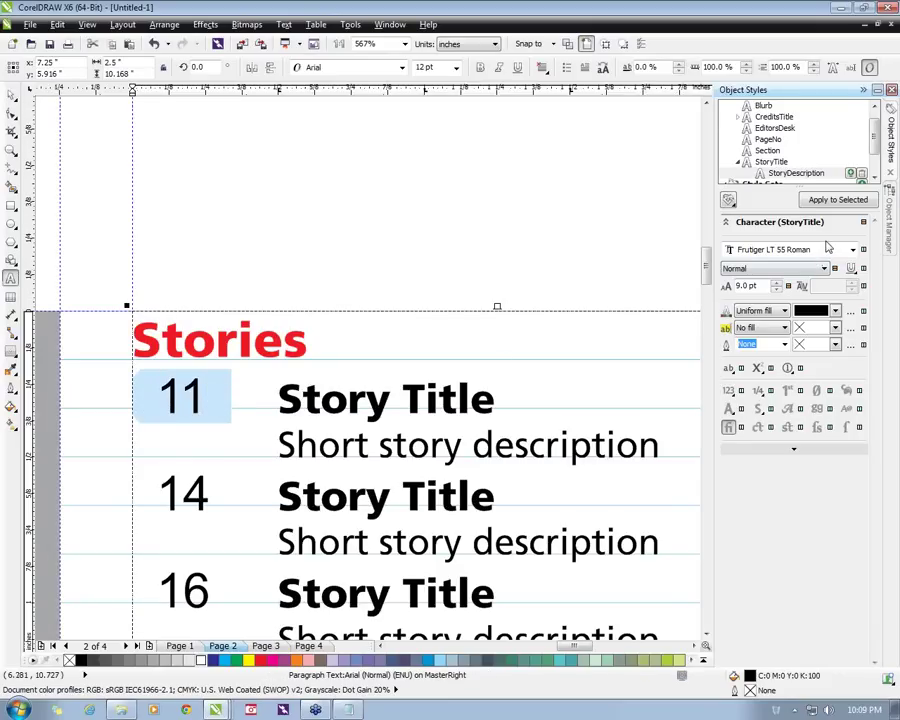
Apply the PageNo style to page number 11.
left_click(776, 140)
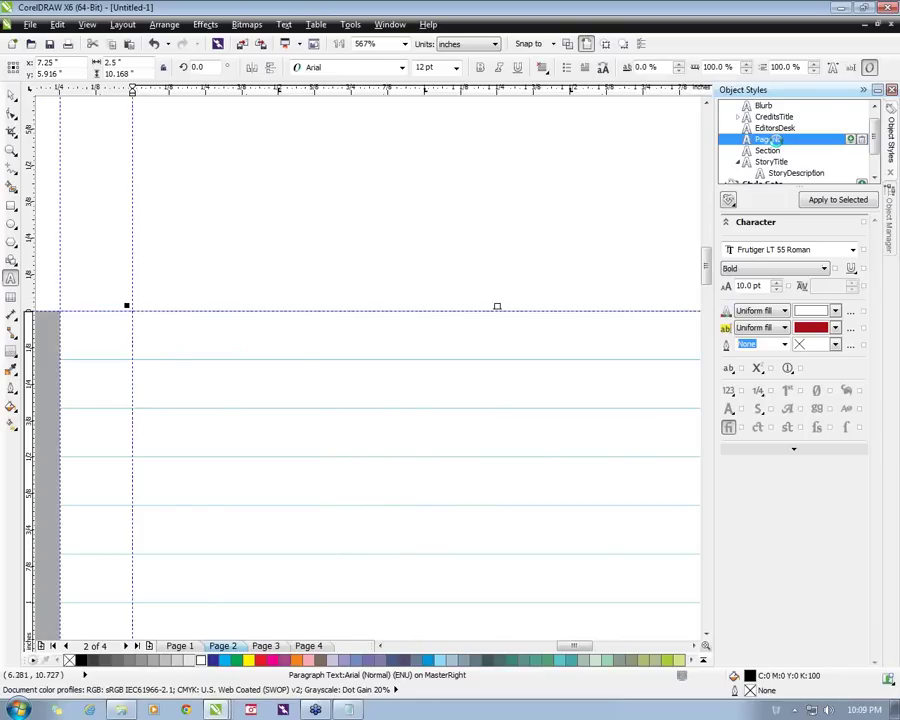
key("ctrl+space")
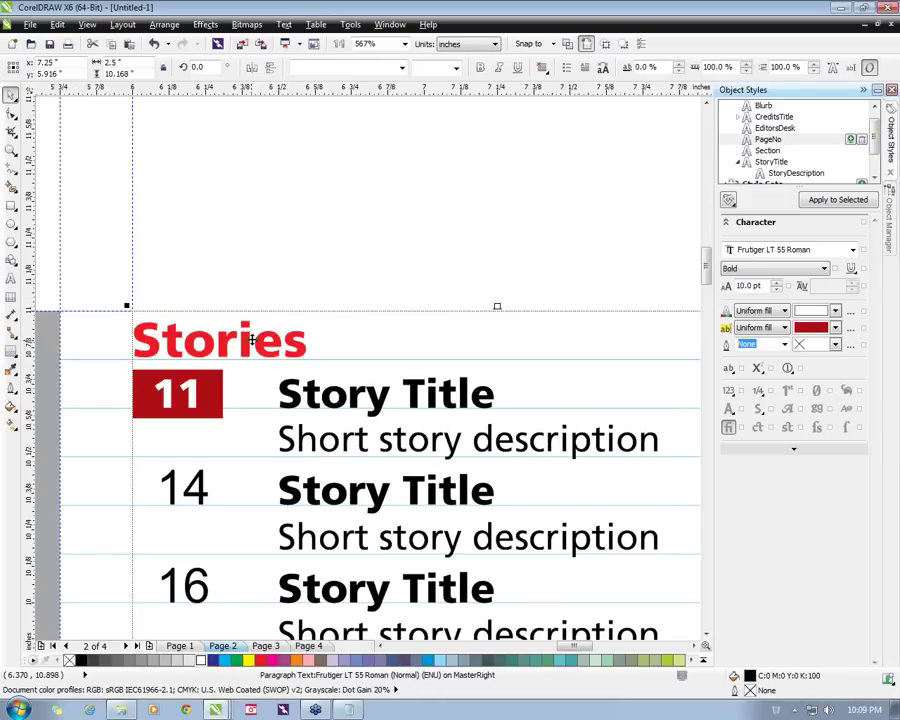
scroll(252, 339, "down", 2)
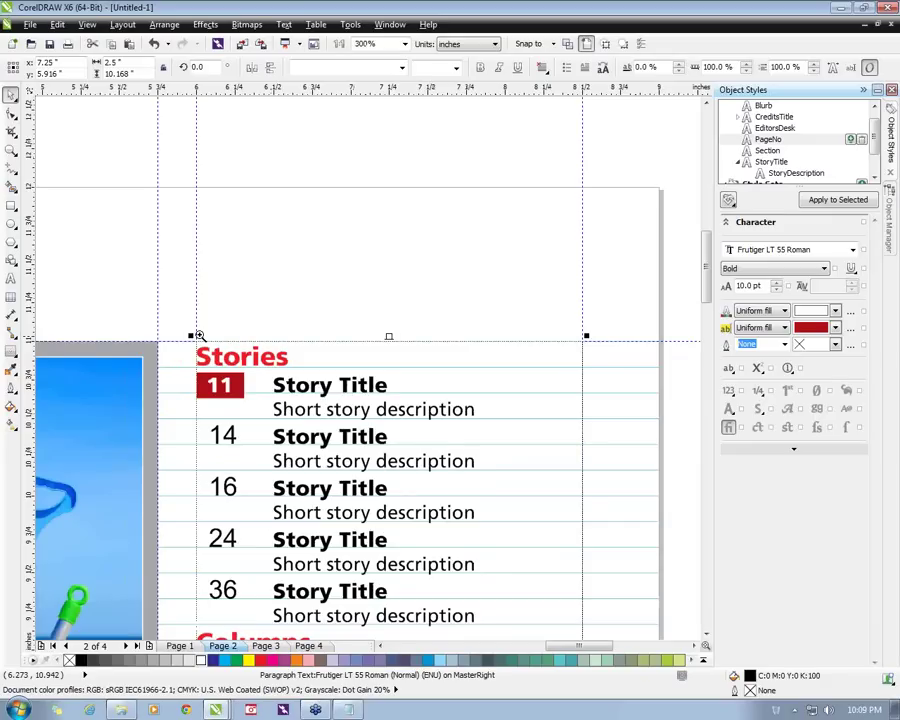
scroll(199, 335, "up", 1)
Apply the PageNo style to page numbers 14, 24 and 36.
left_click(12, 116)
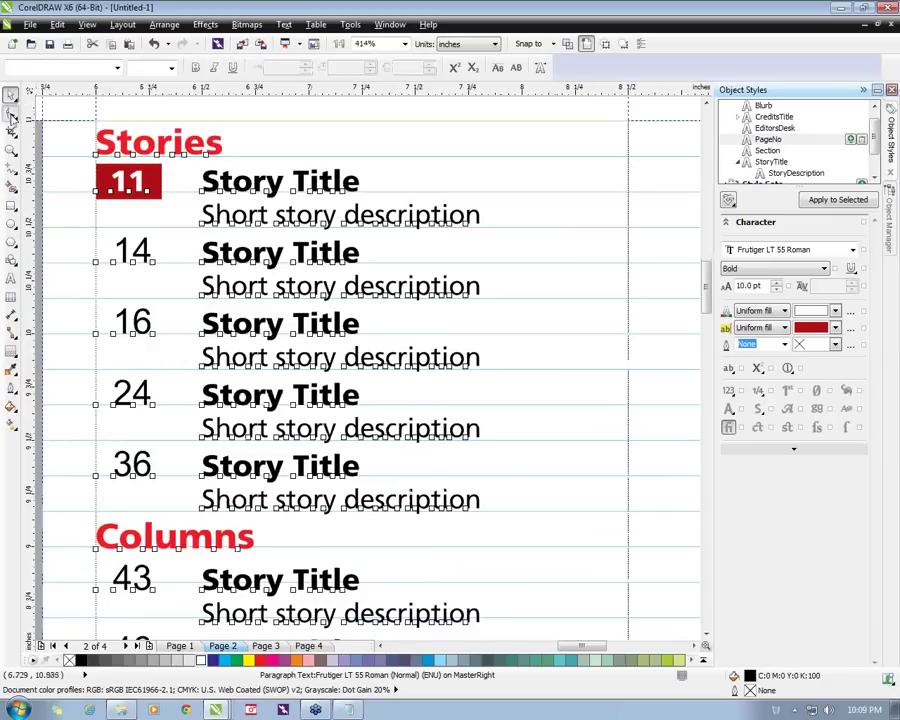
left_click_drag(86, 242, 110, 295)
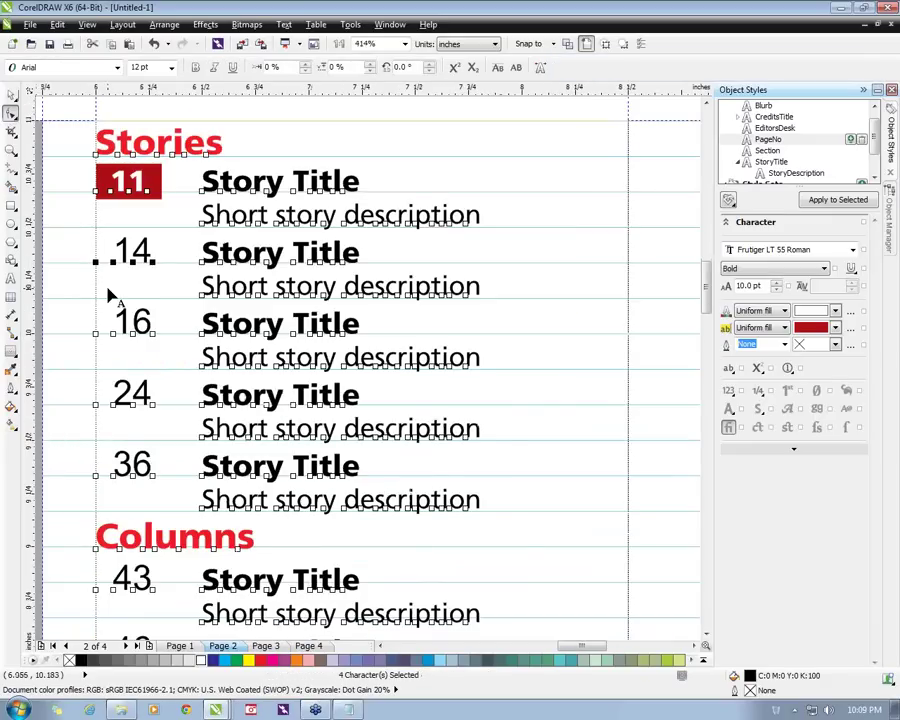
key("F8")
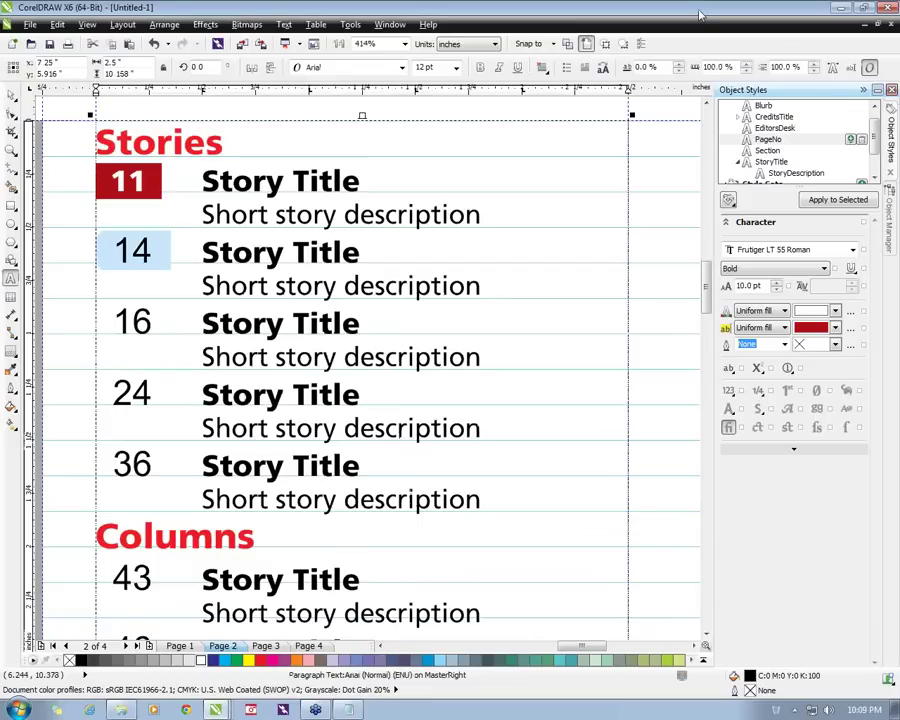
double_click(786, 142)
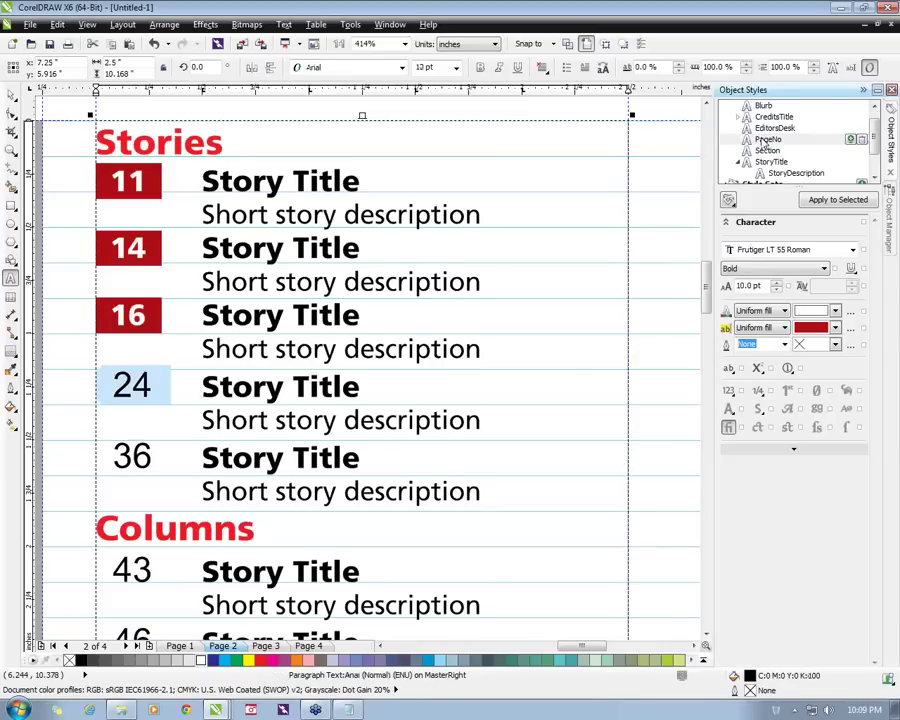
double_click(766, 142)
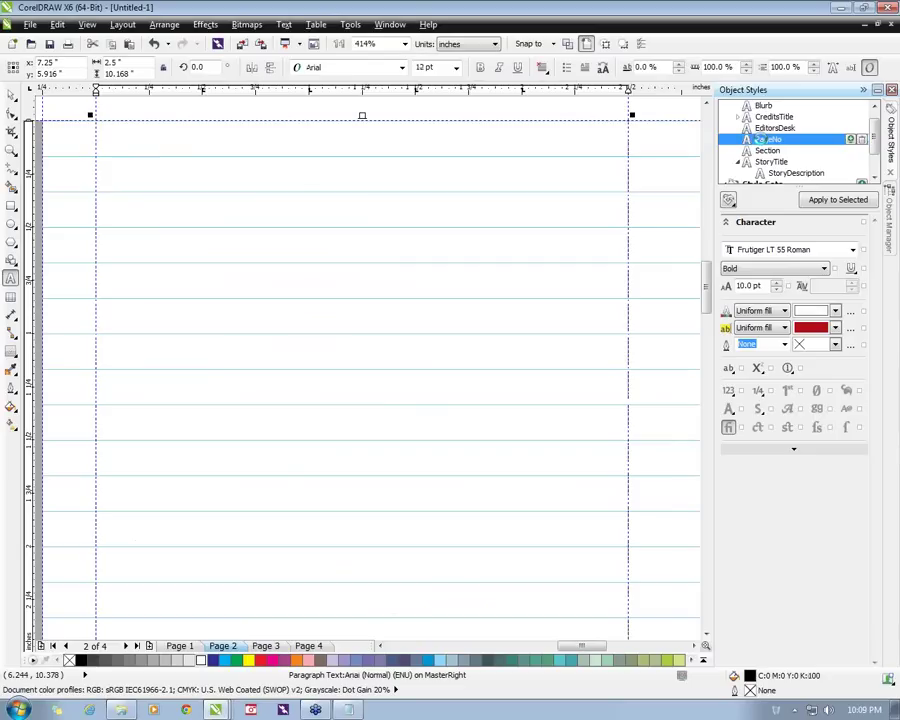
left_click_drag(88, 460, 170, 455)
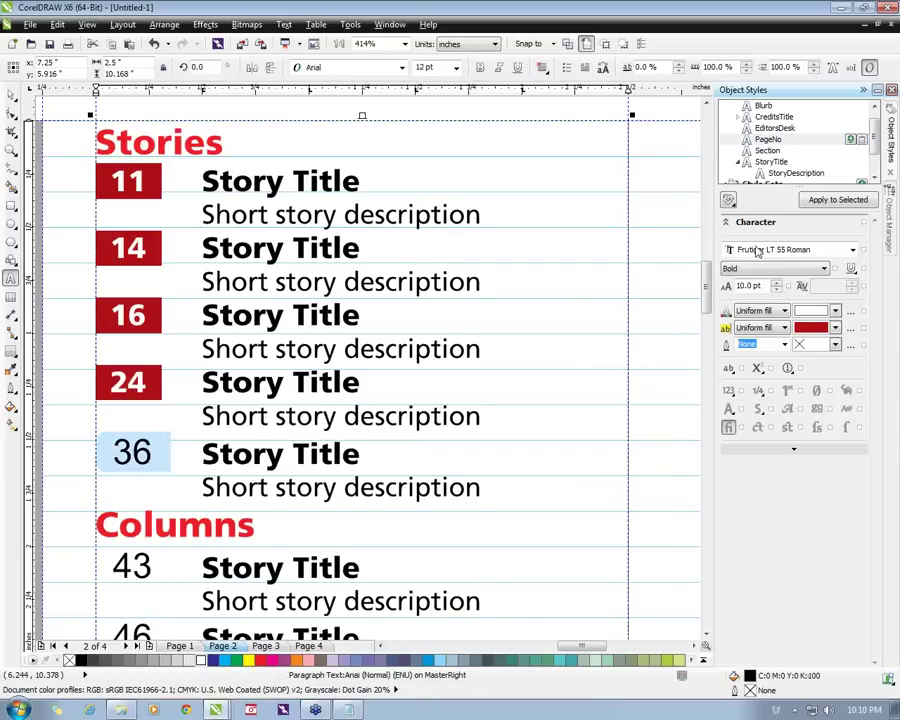
double_click(768, 140)
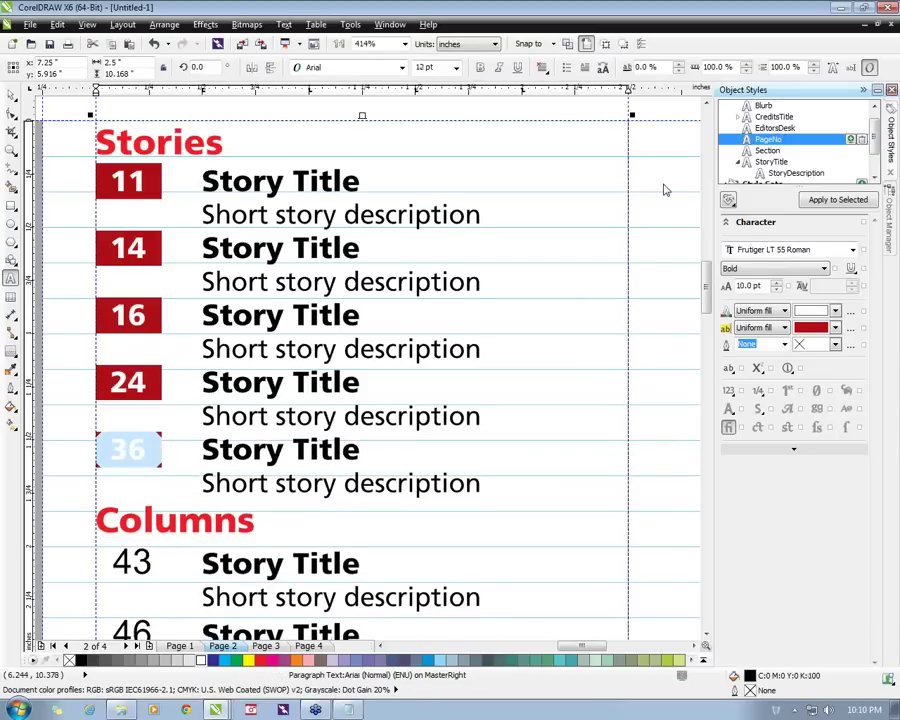
scroll(186, 445, "down", 1)
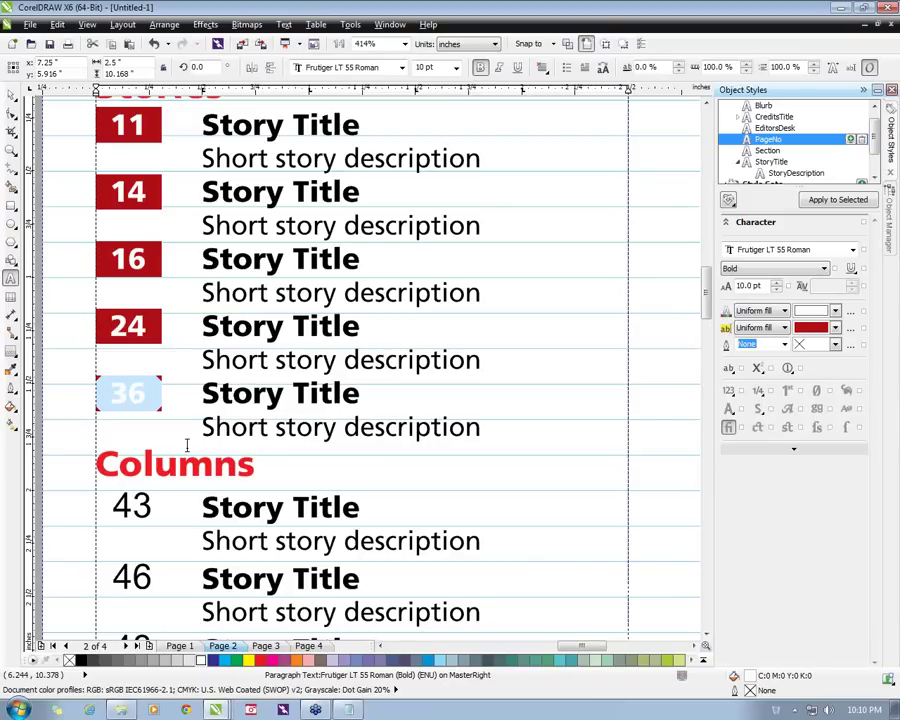
key("Escape")
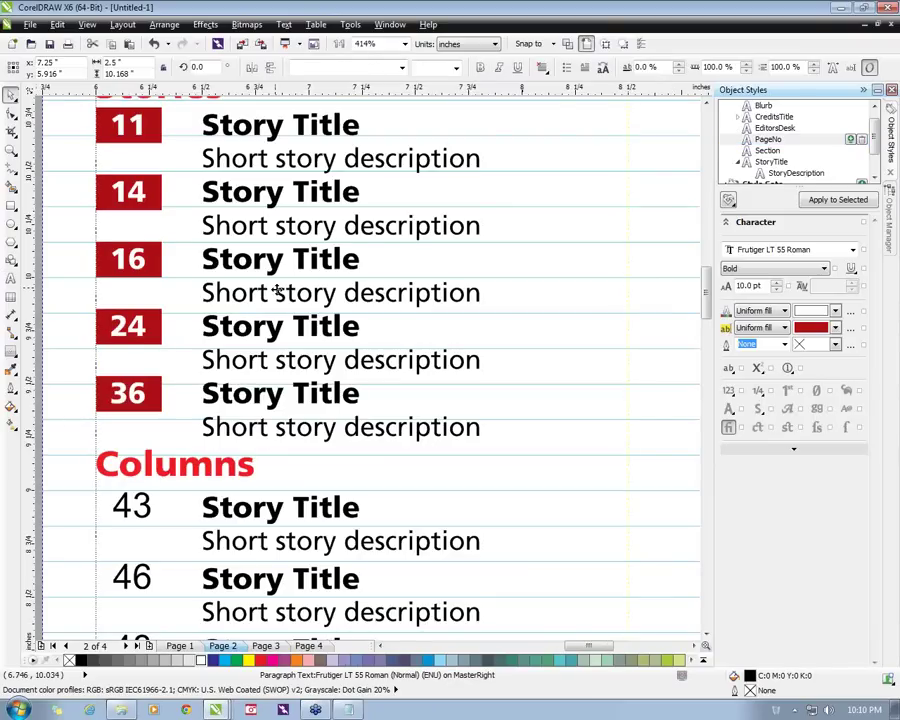
scroll(277, 291, "down", 3)
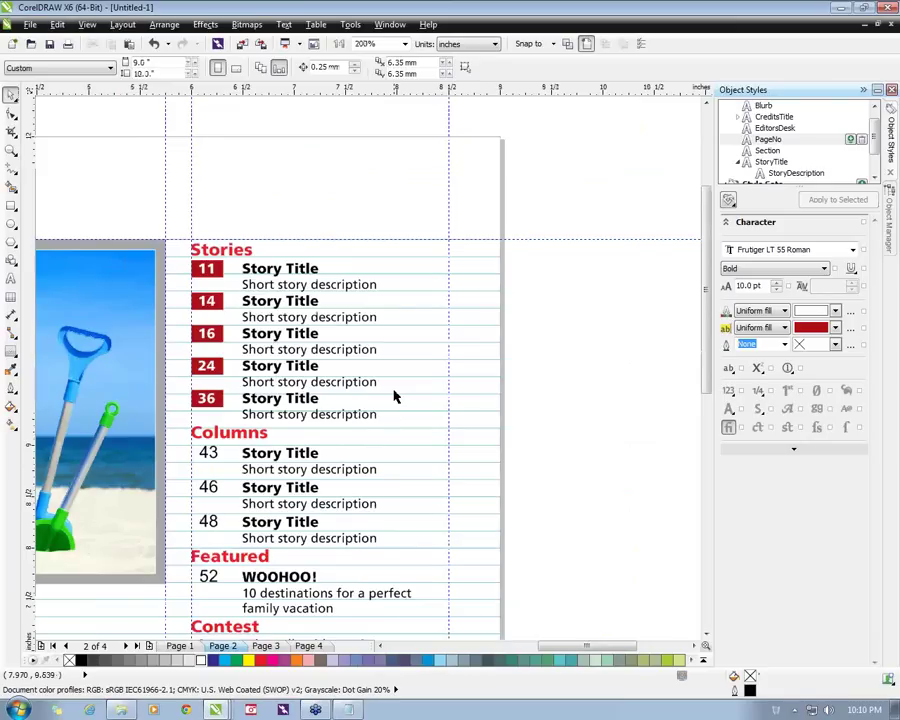
Apply the PageNo style to page numbers 43 through 64 in one selection.
left_click(394, 397)
scroll(394, 397, "up", 3)
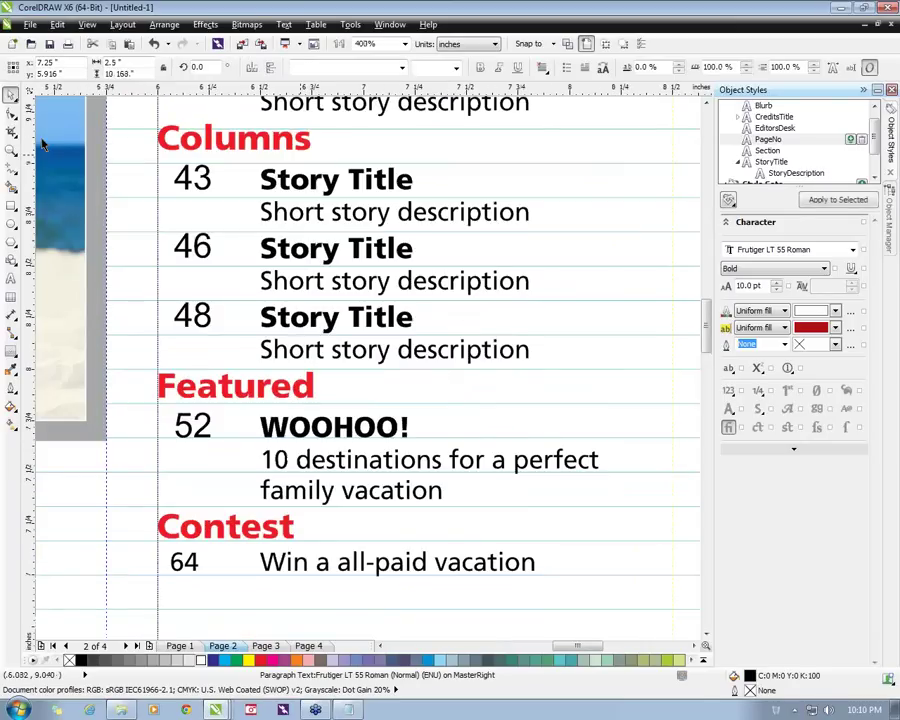
key("F10")
left_click_drag(43, 145, 231, 466)
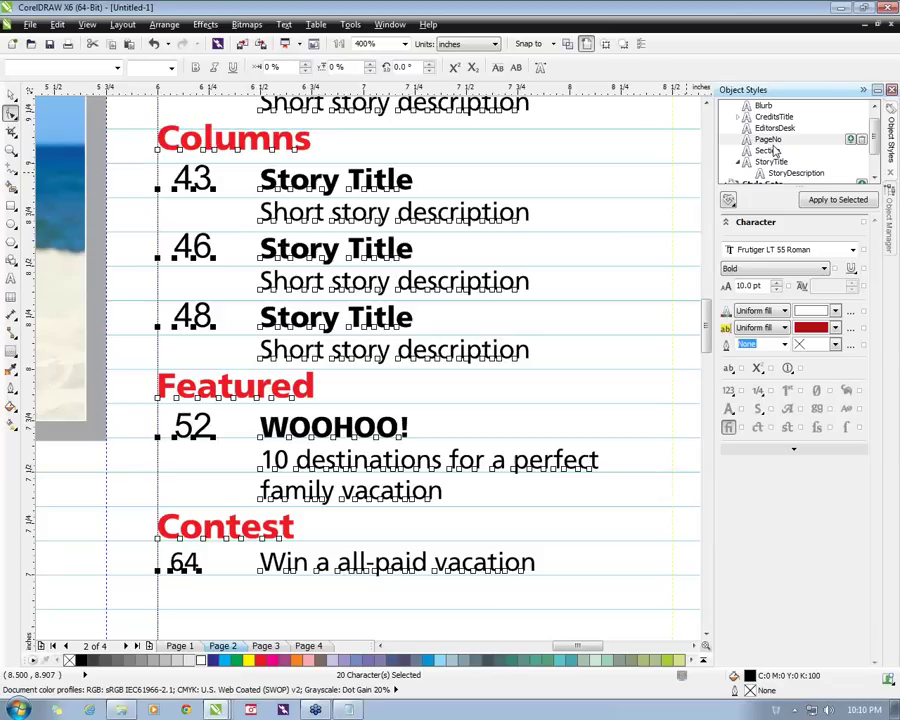
double_click(768, 140)
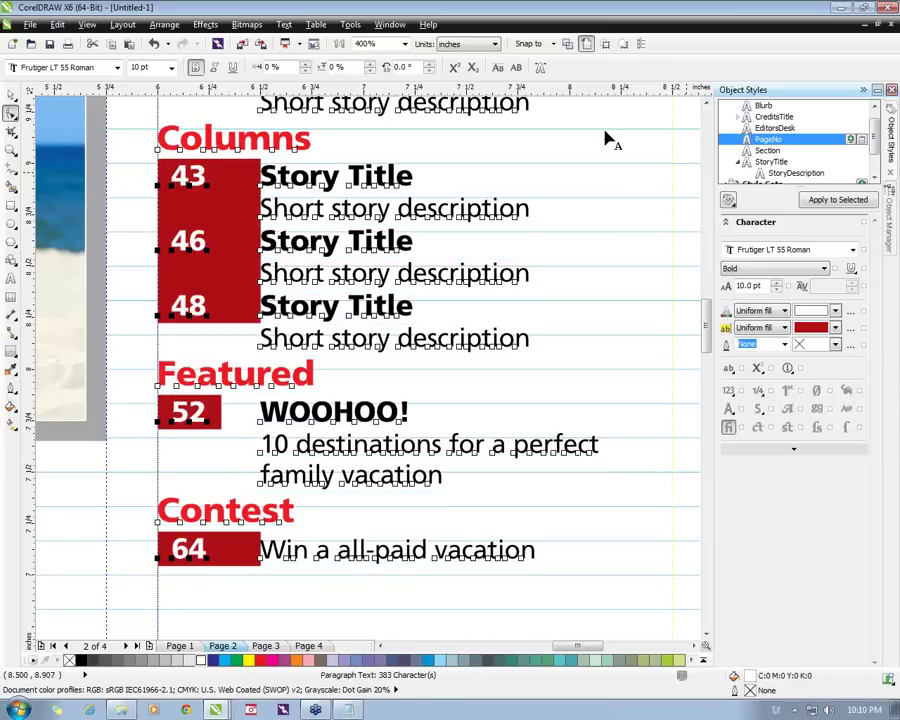
left_click(266, 175)
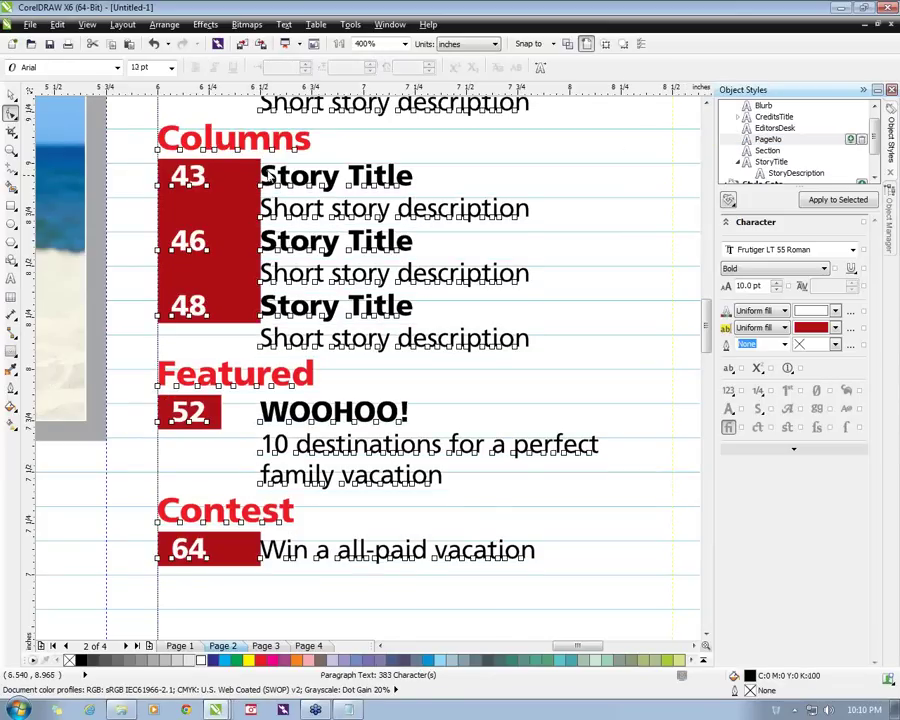
key("space")
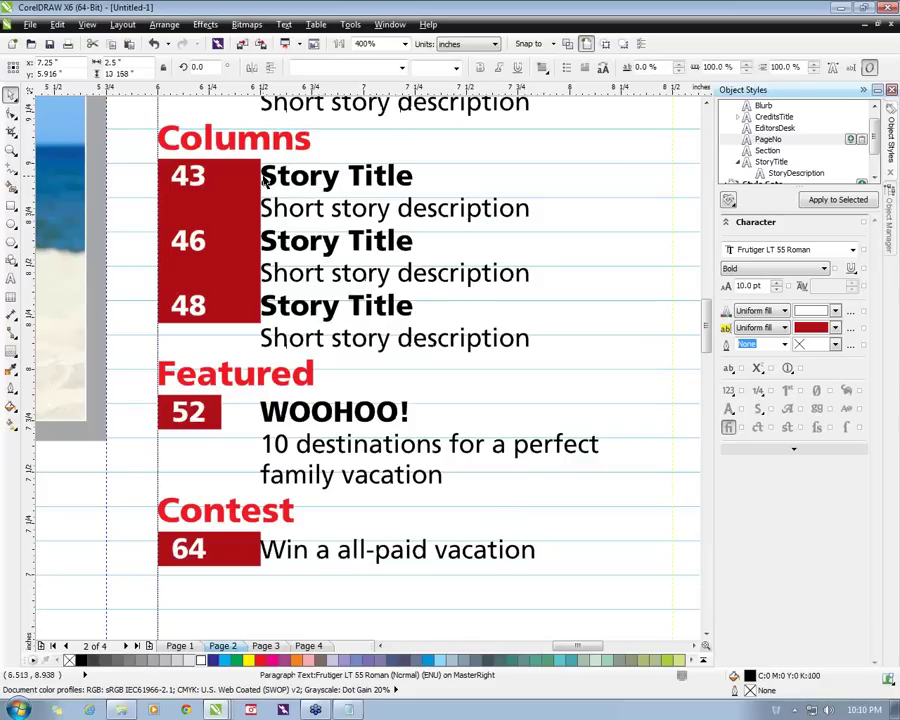
Separate the merged red number boxes into individual boxes line by line.
double_click(265, 177)
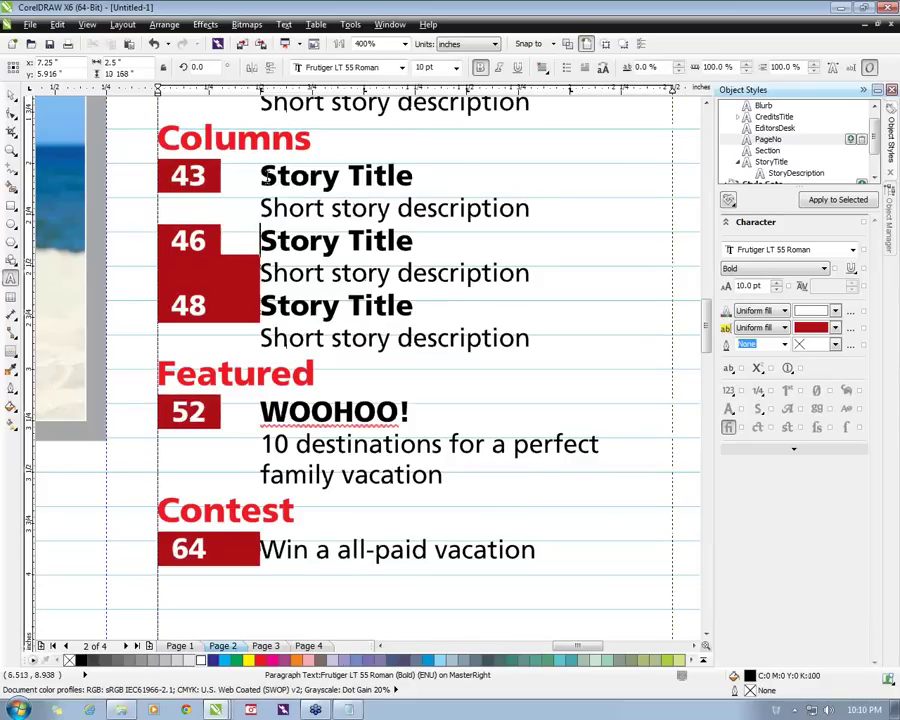
key("Down")
key("Down")
key("Down")
key("Down")
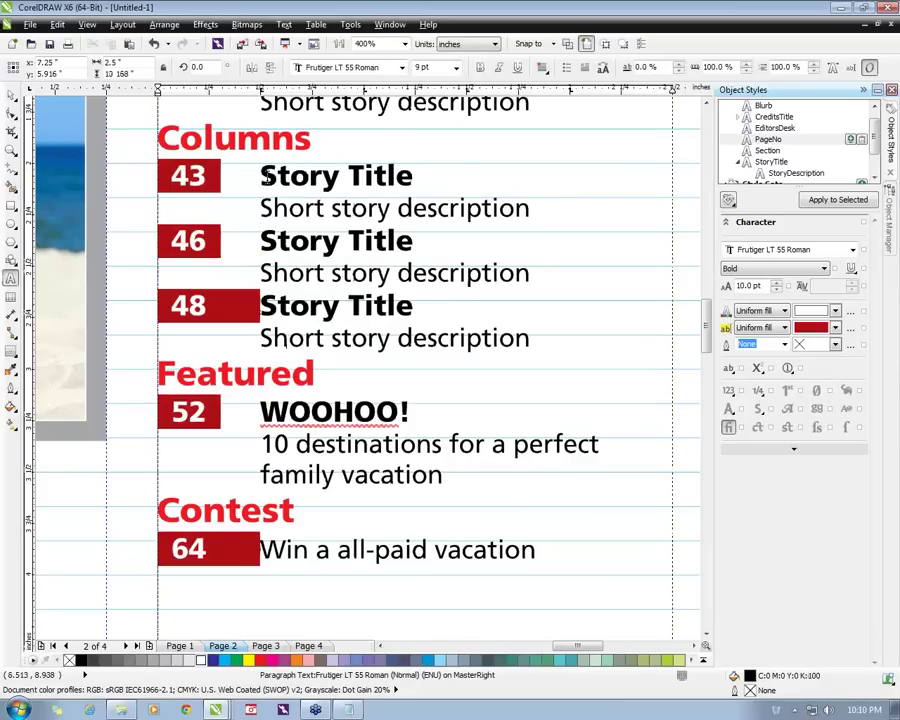
key("Down")
key("Down")
key("Down")
key("Down")
key("Down")
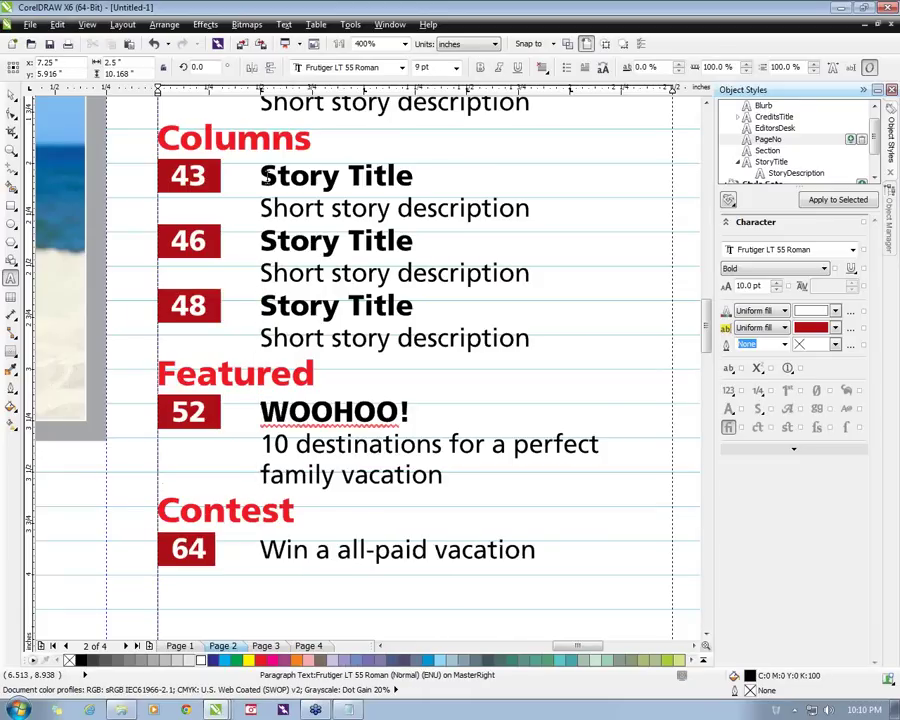
key("ctrl+space")
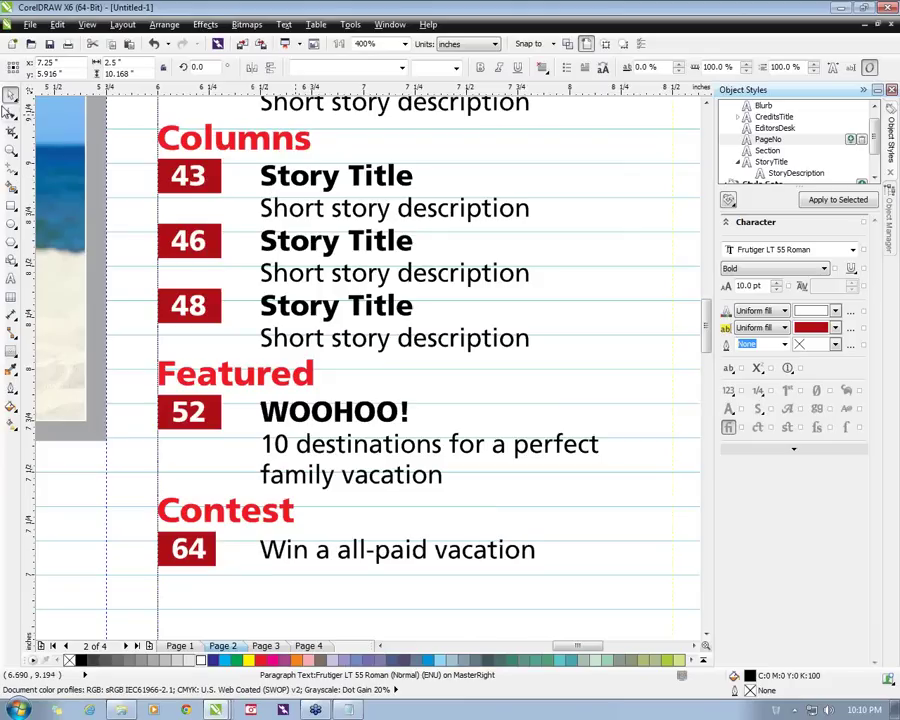
left_click(12, 114)
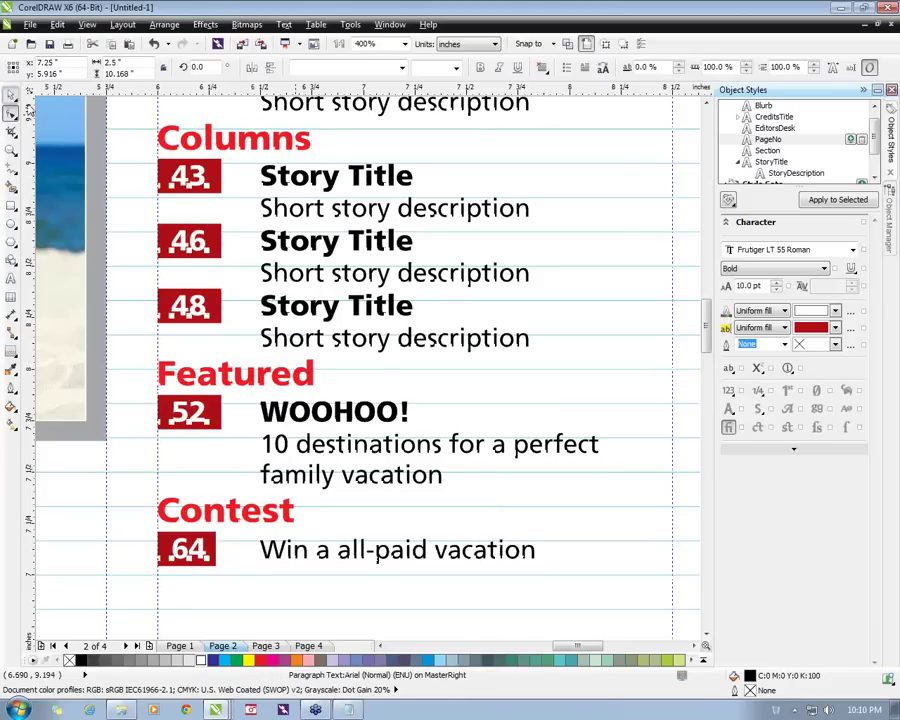
scroll(427, 253, "down", 2)
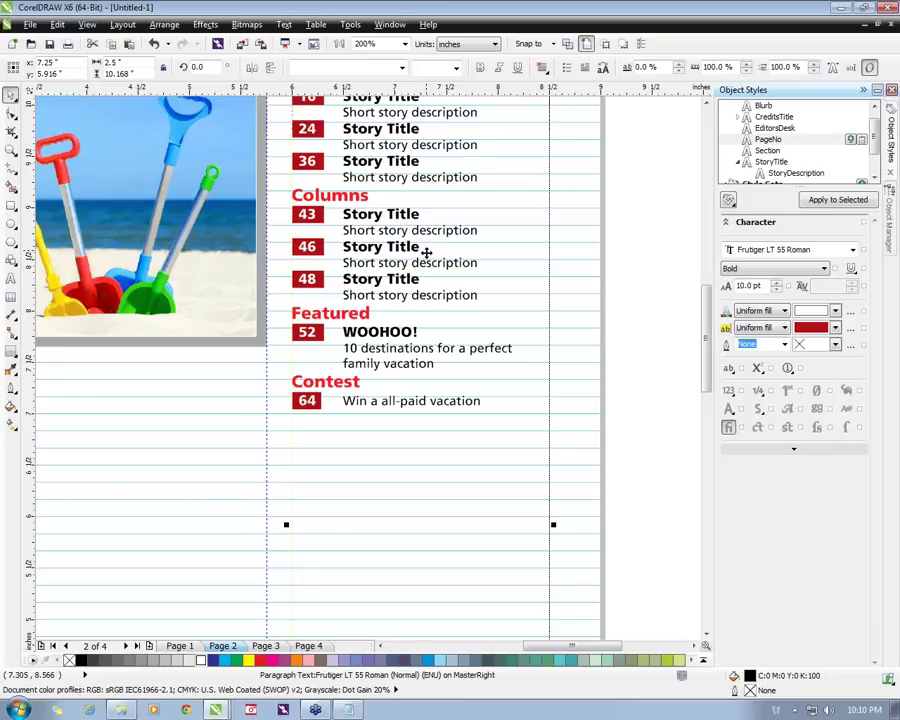
Go to page 4 of Contents.cdr, then switch to the Untitled-1 document.
scroll(578, 284, "down", 2)
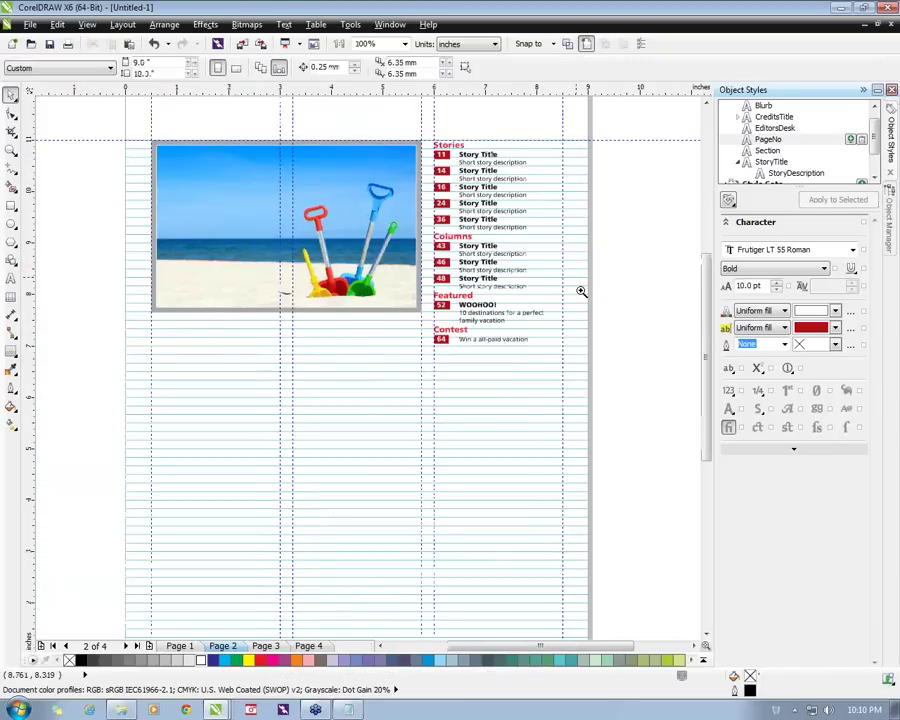
scroll(291, 240, "up", 1)
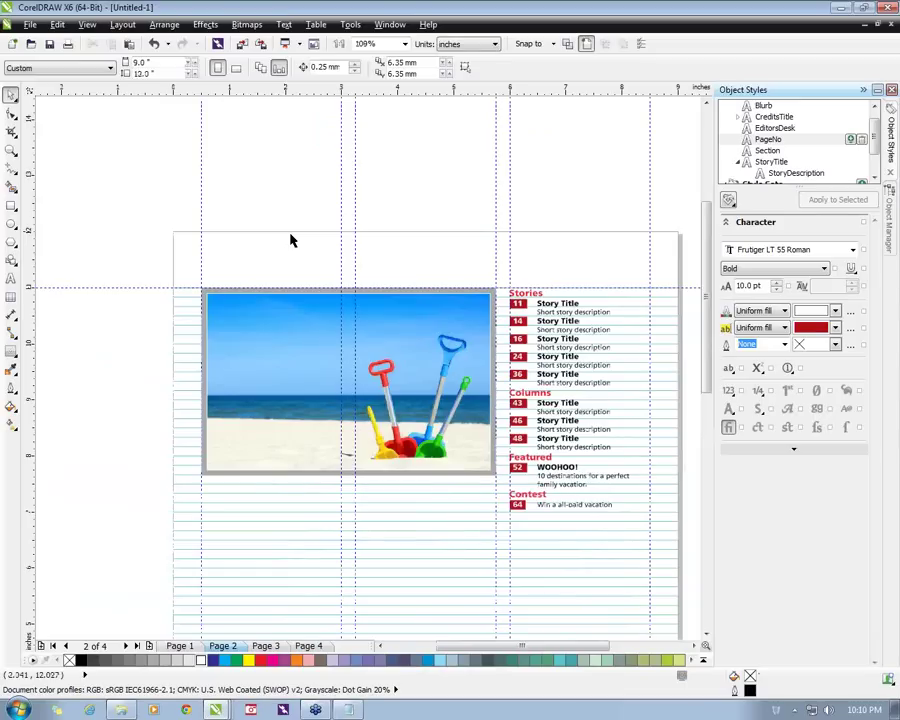
scroll(462, 311, "down", 1)
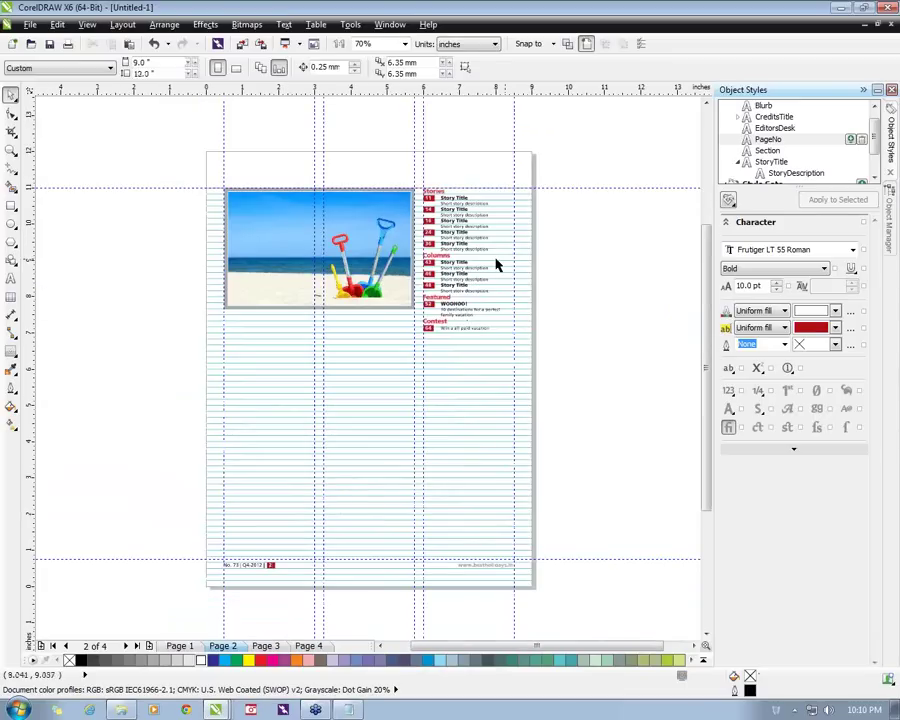
left_click(390, 24)
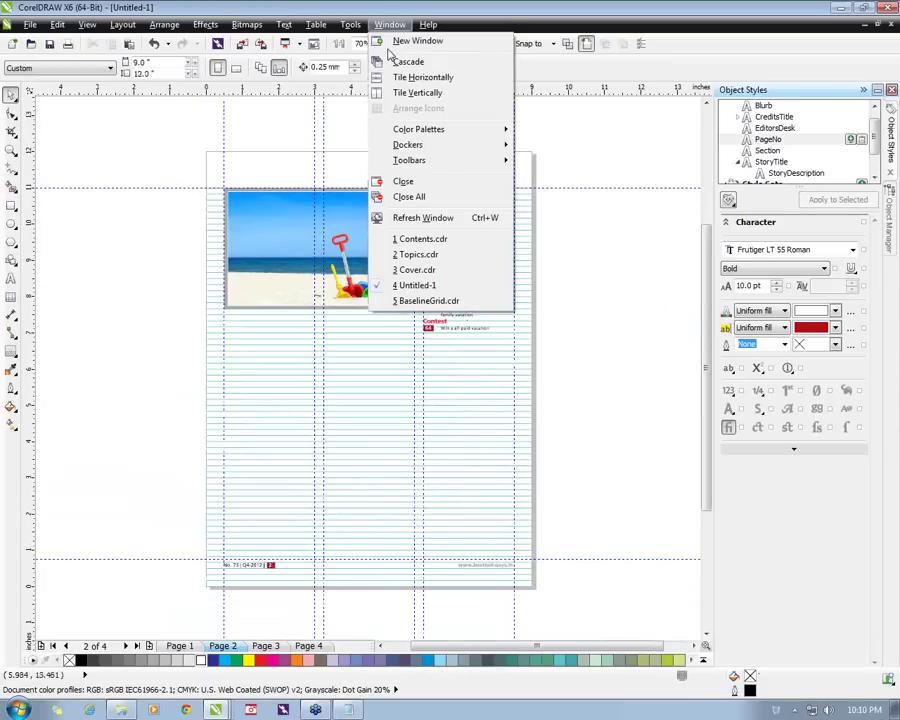
left_click(408, 242)
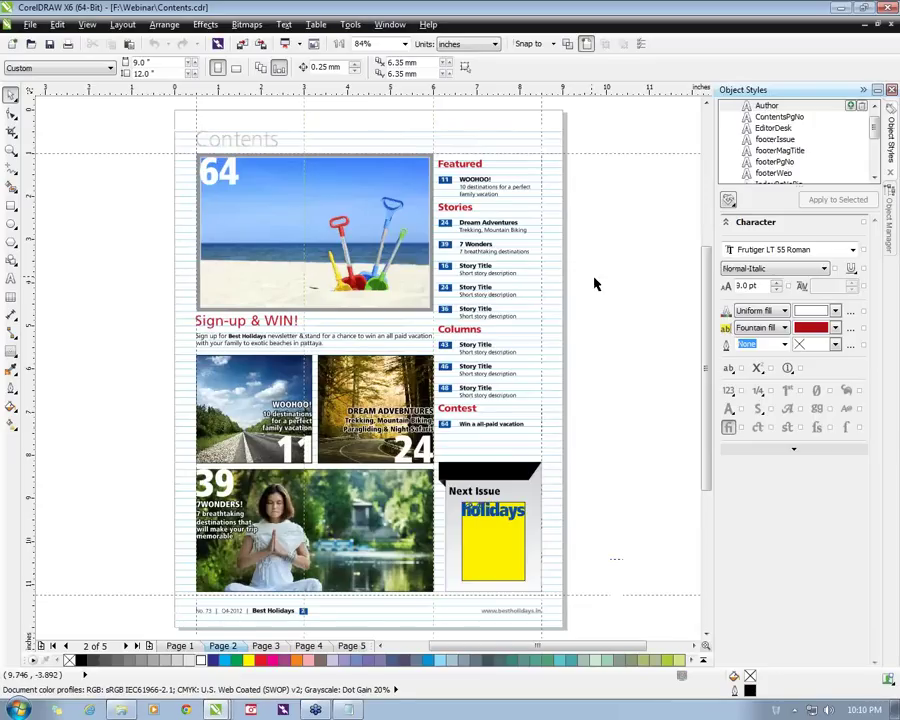
key("Page_Down")
key("Page_Down")
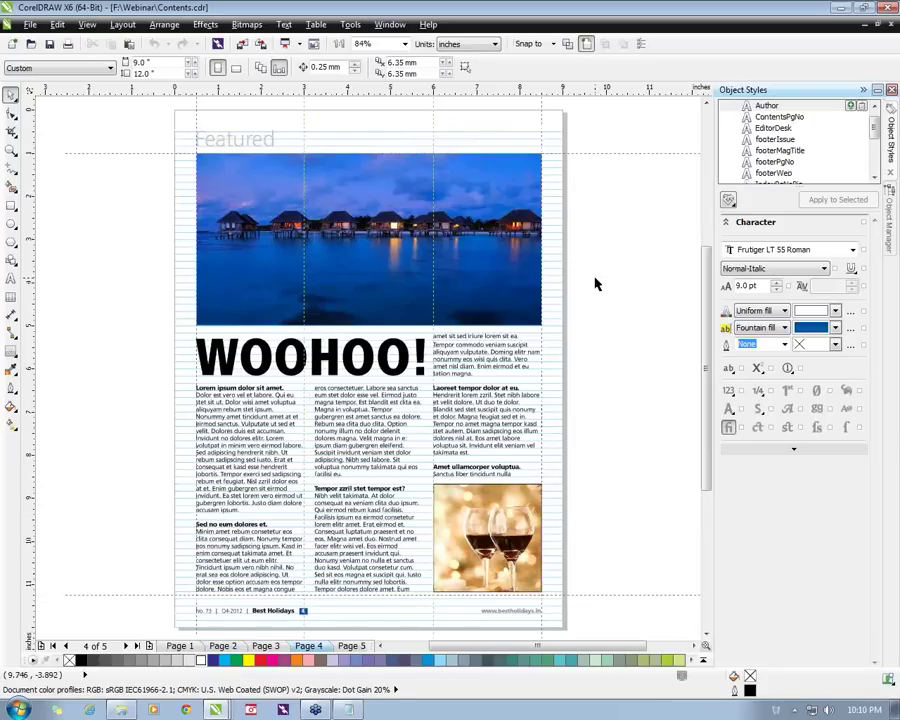
key("ctrl+Tab")
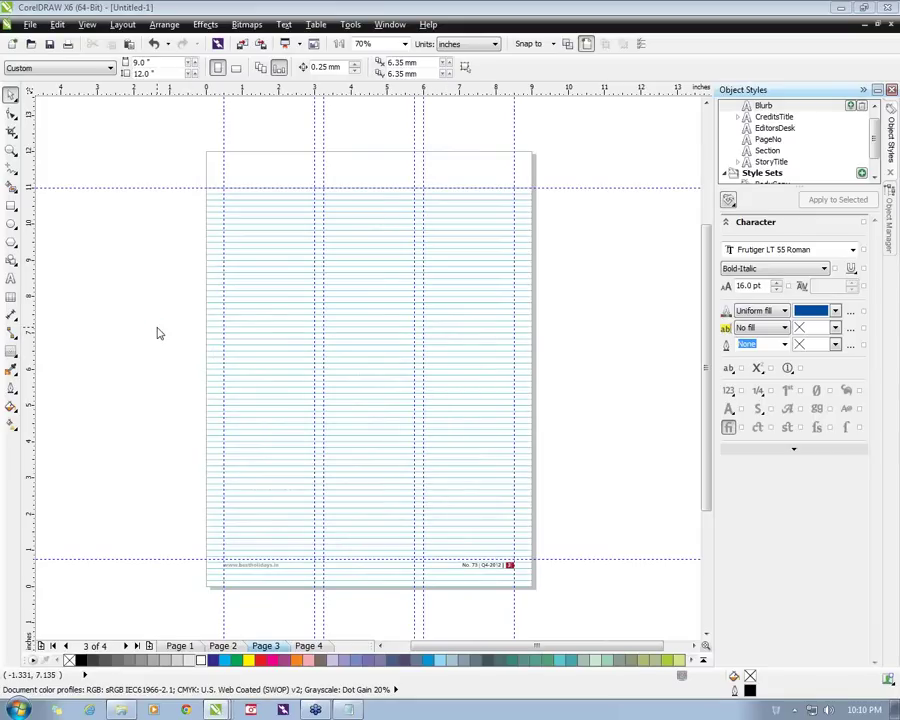
Import FullPageAd.cdr and centre it so the Mauritius advert fills page 3.
key("ctrl+i")
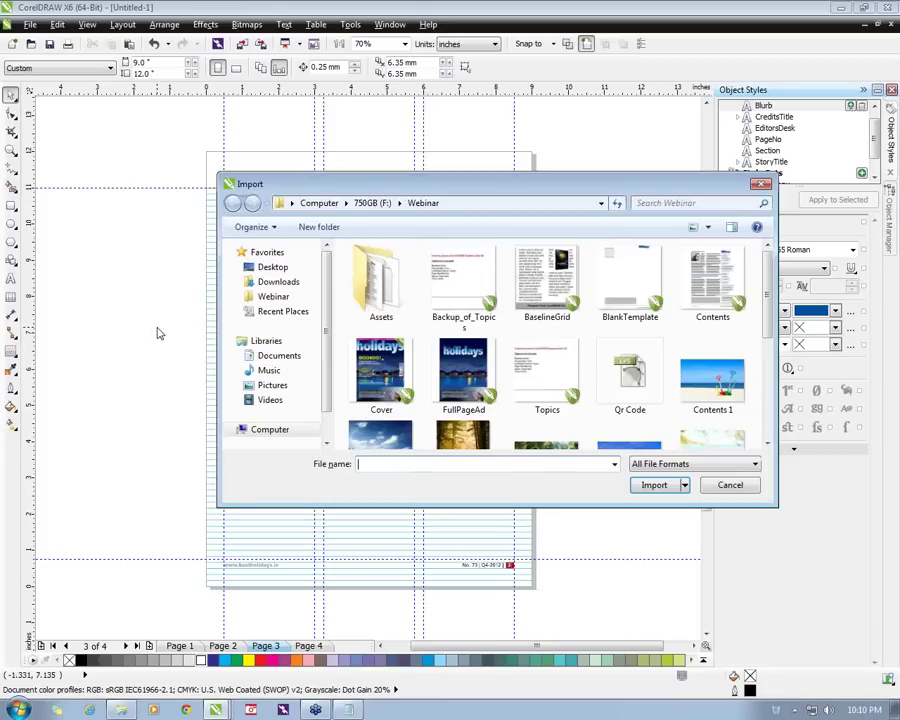
left_click(460, 378)
left_click(652, 510)
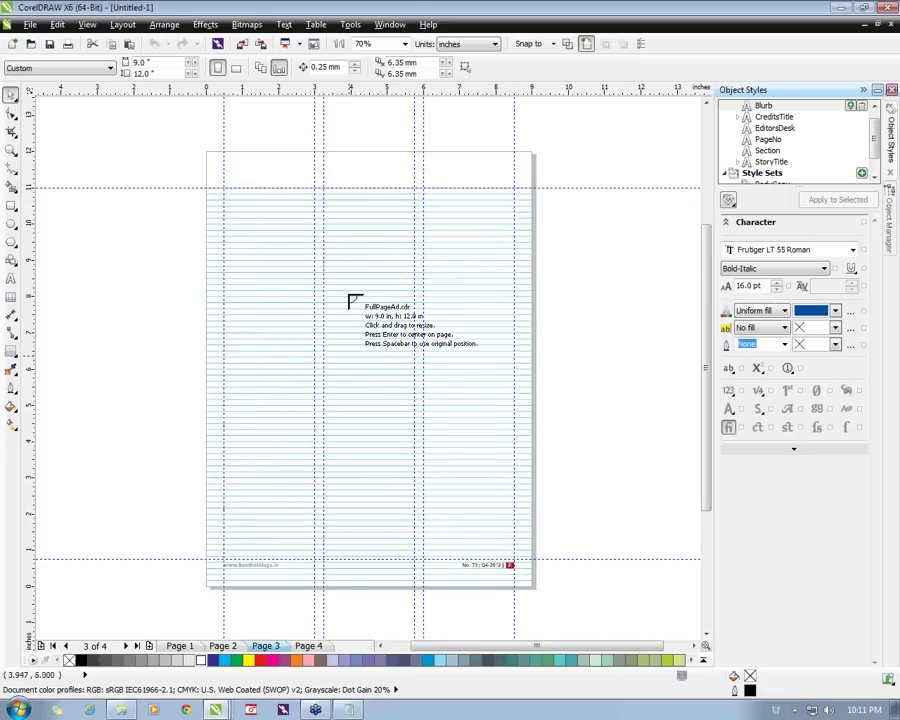
key("Return")
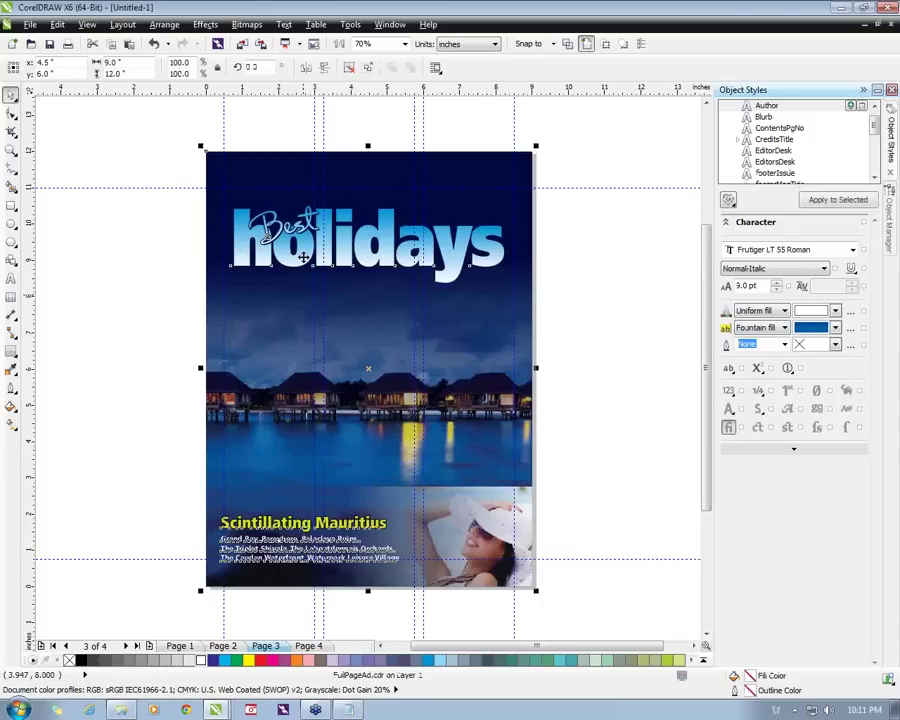
left_click(65, 621)
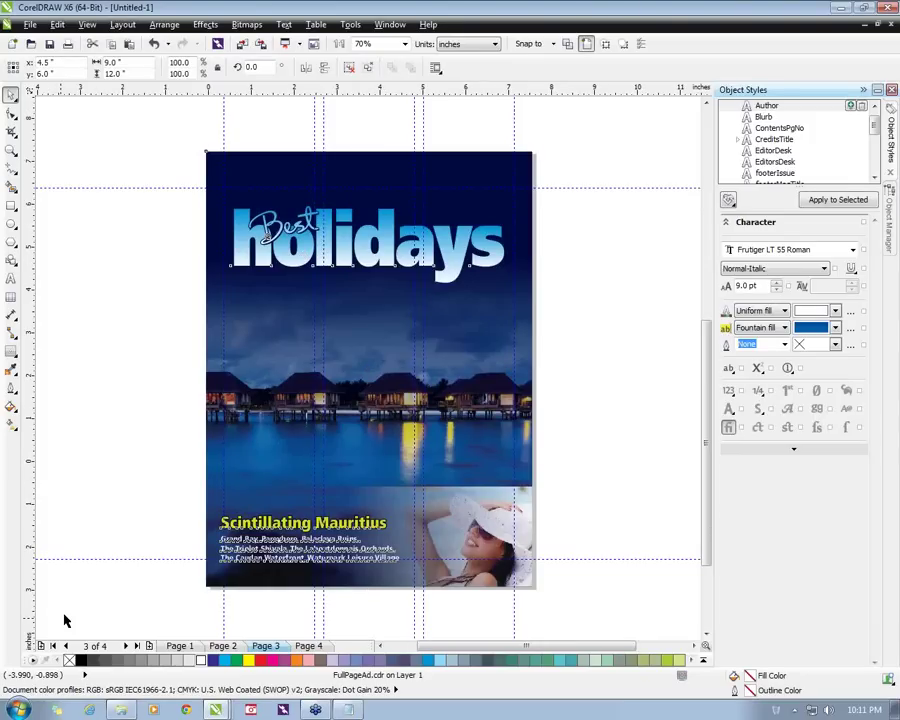
left_click(884, 258)
Make the LeftMaster master layer active and fit page 3 in view.
left_click(810, 228)
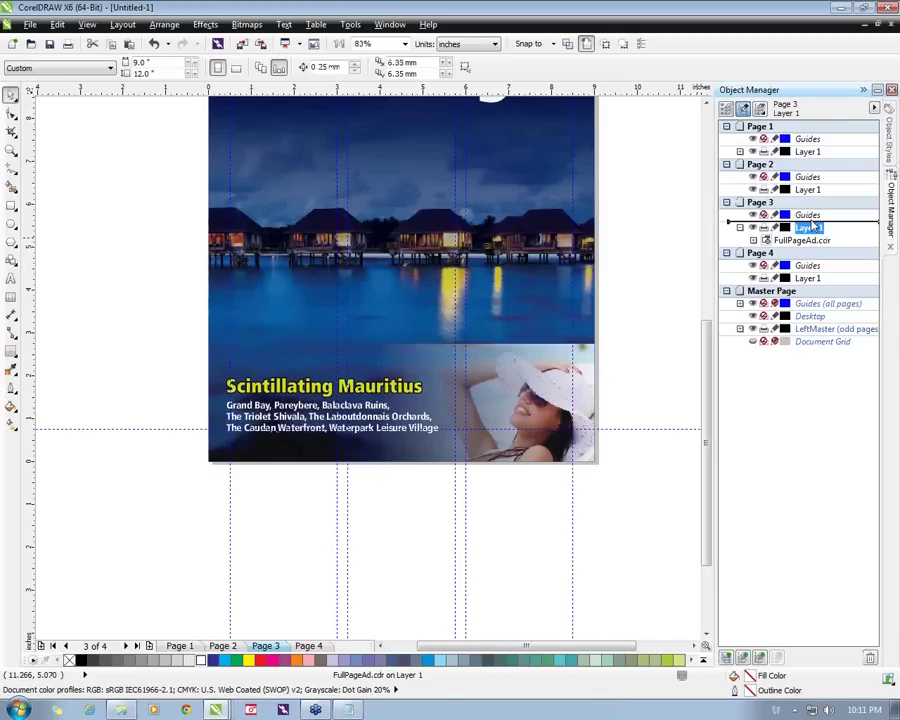
left_click_drag(812, 228, 820, 318)
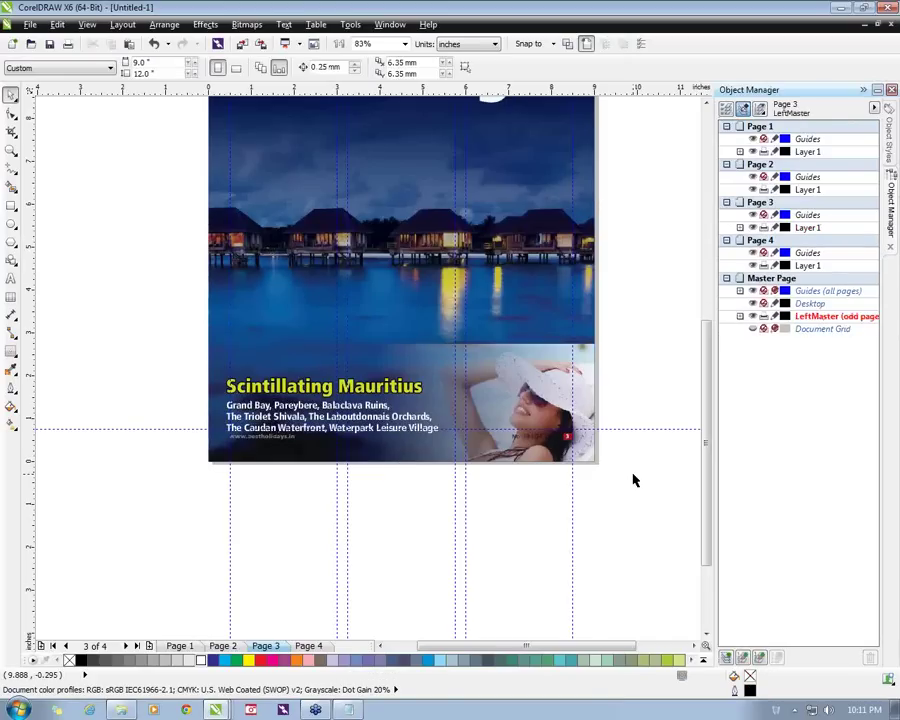
key("shift+F4")
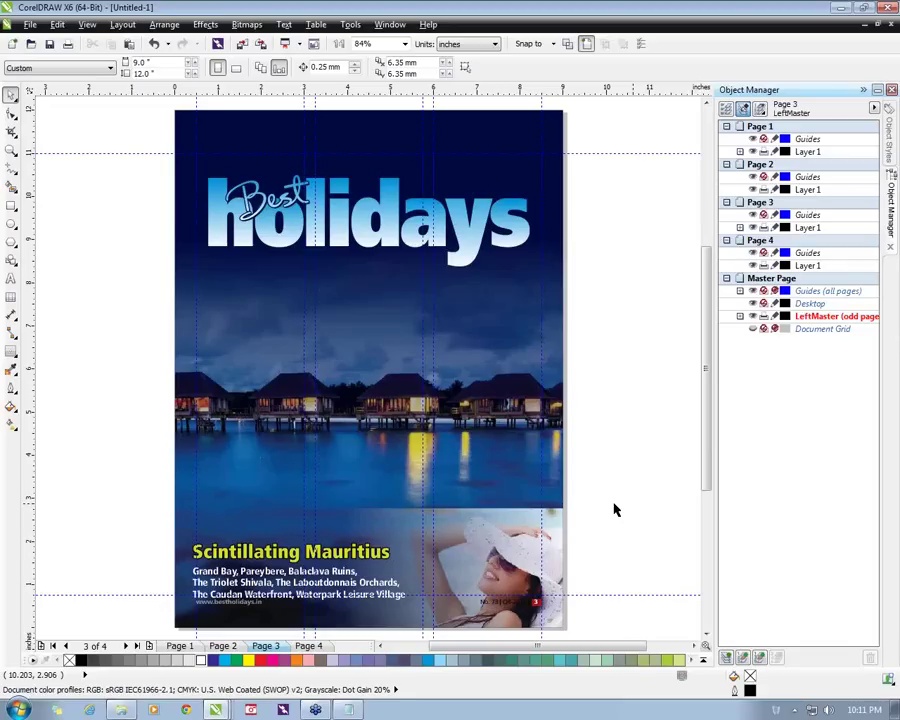
scroll(220, 533, "up", 1)
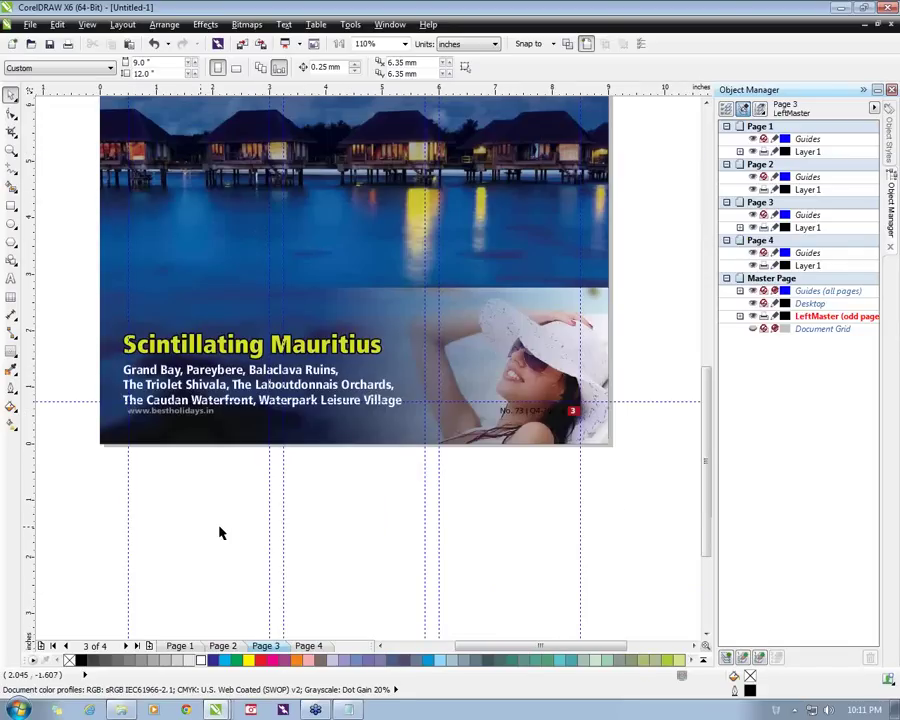
Inspect the empty text frame below the web address and the placed cover image.
left_click(164, 417)
key("shift+F2")
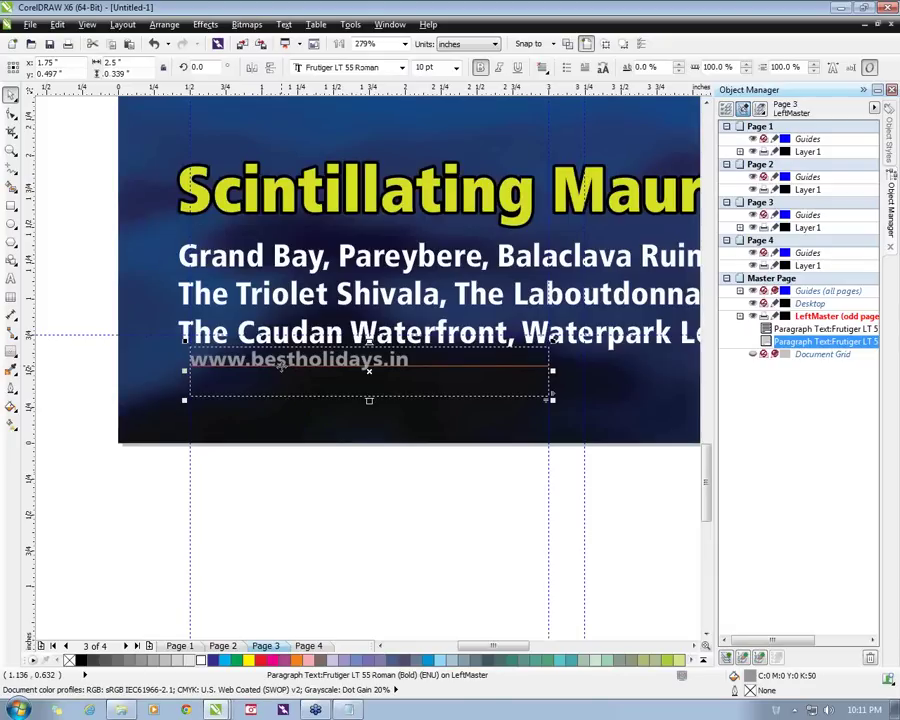
key("shift+F4")
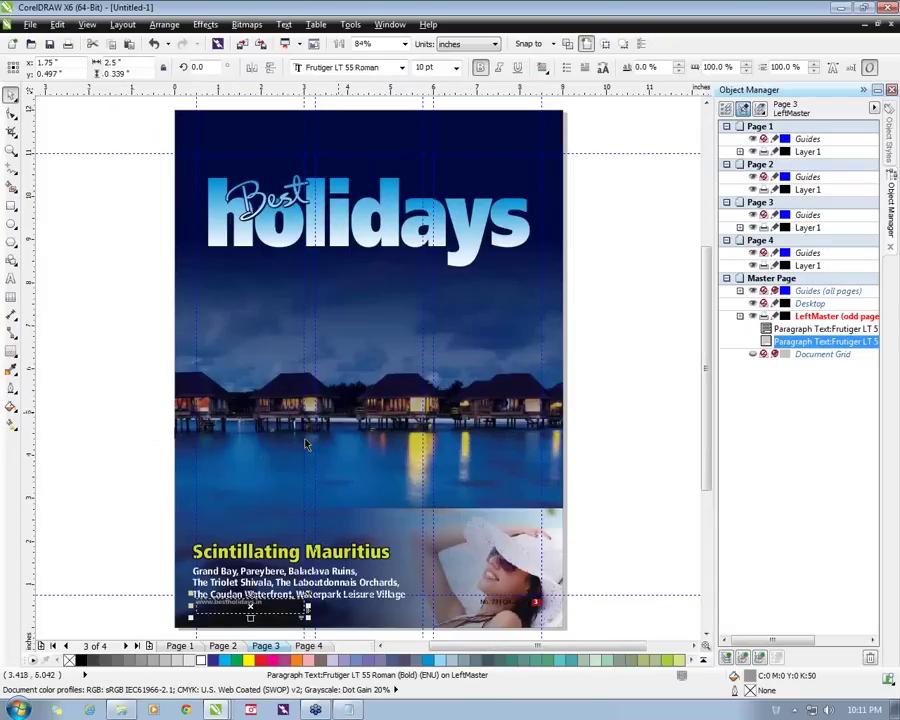
key("shift+F2")
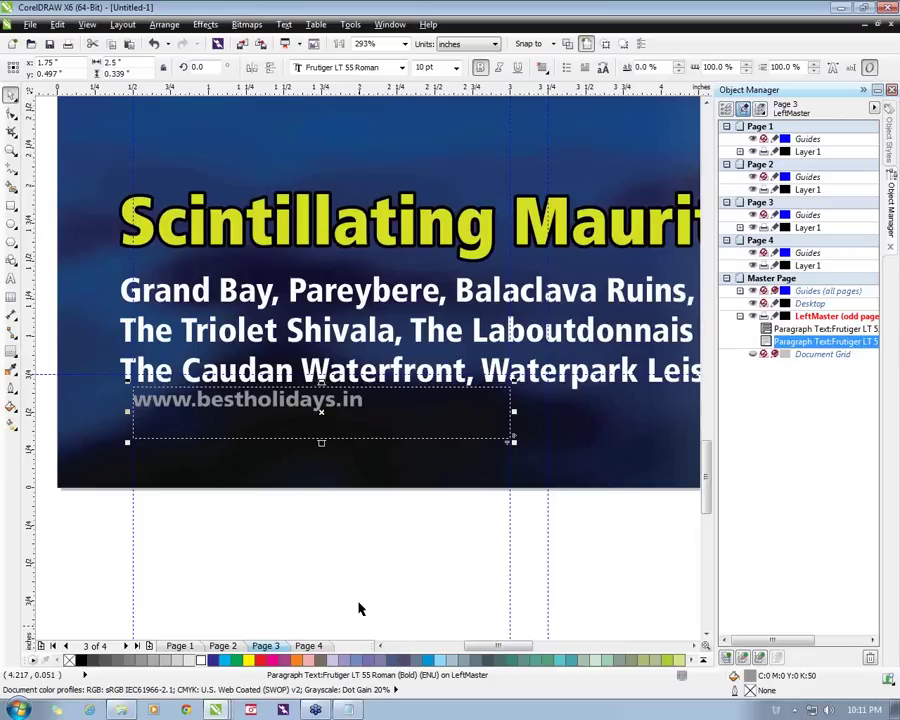
left_click(360, 609)
key("shift+F4")
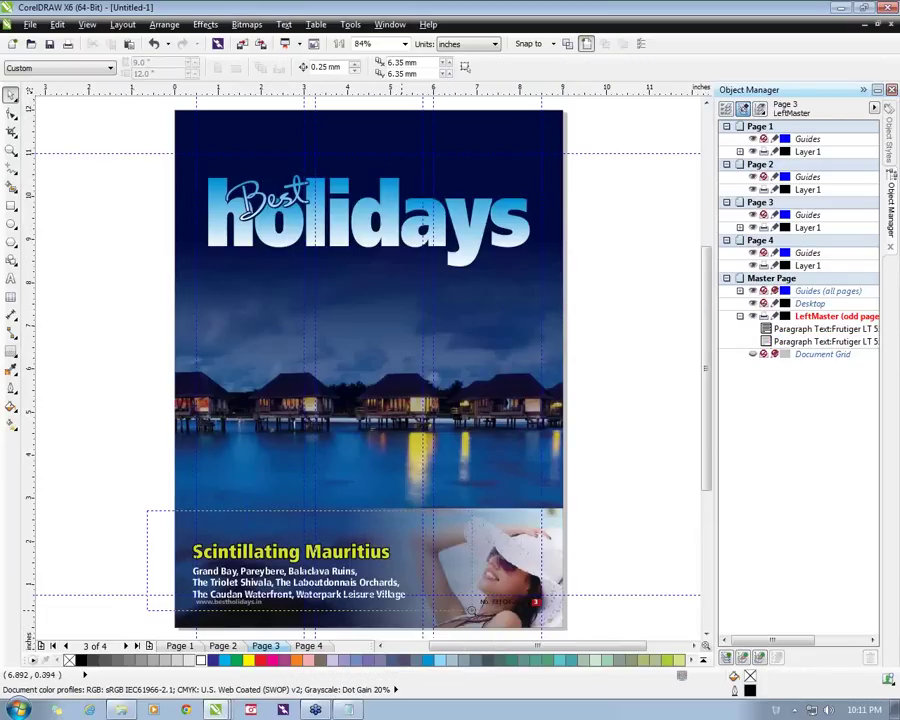
scroll(594, 451, "up", 1)
scroll(594, 451, "down", 1)
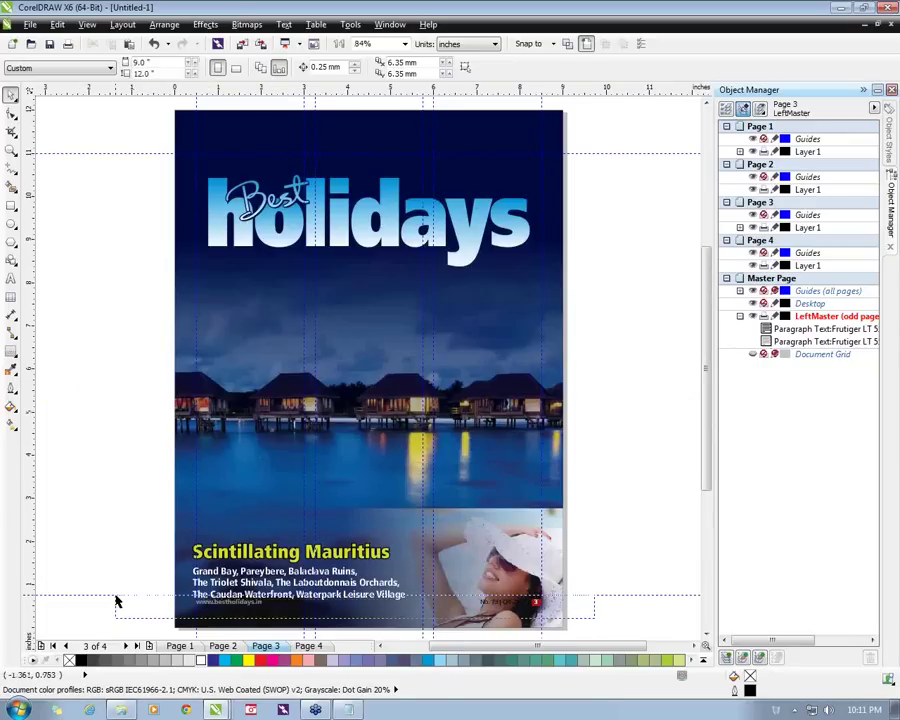
left_click(284, 406)
key("Escape")
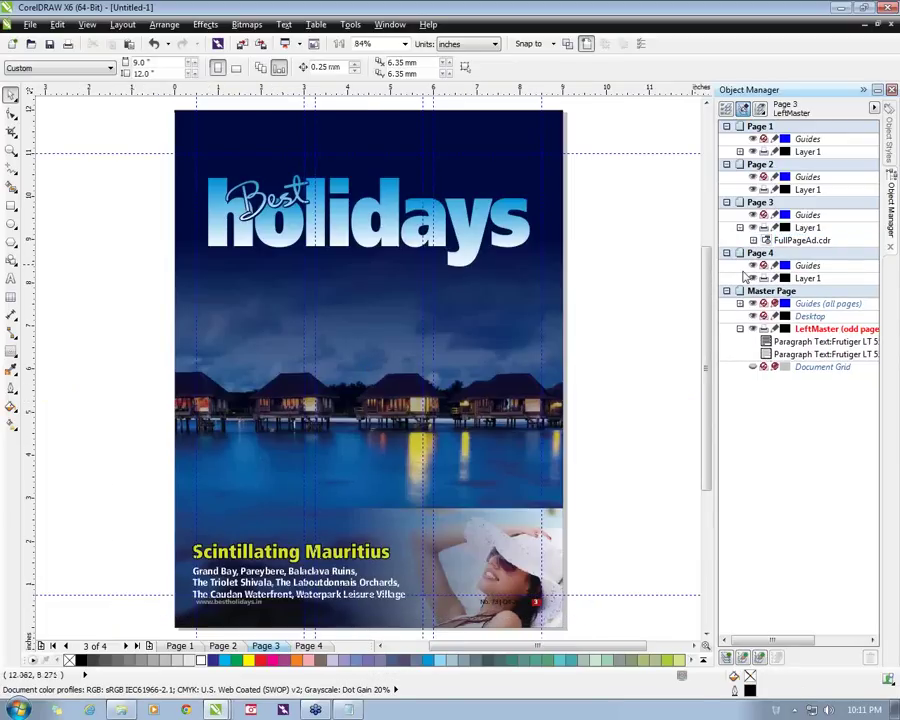
Hide the LeftMaster layer for the current page only, then list all pages' layers again.
left_click(762, 109)
left_click(779, 143)
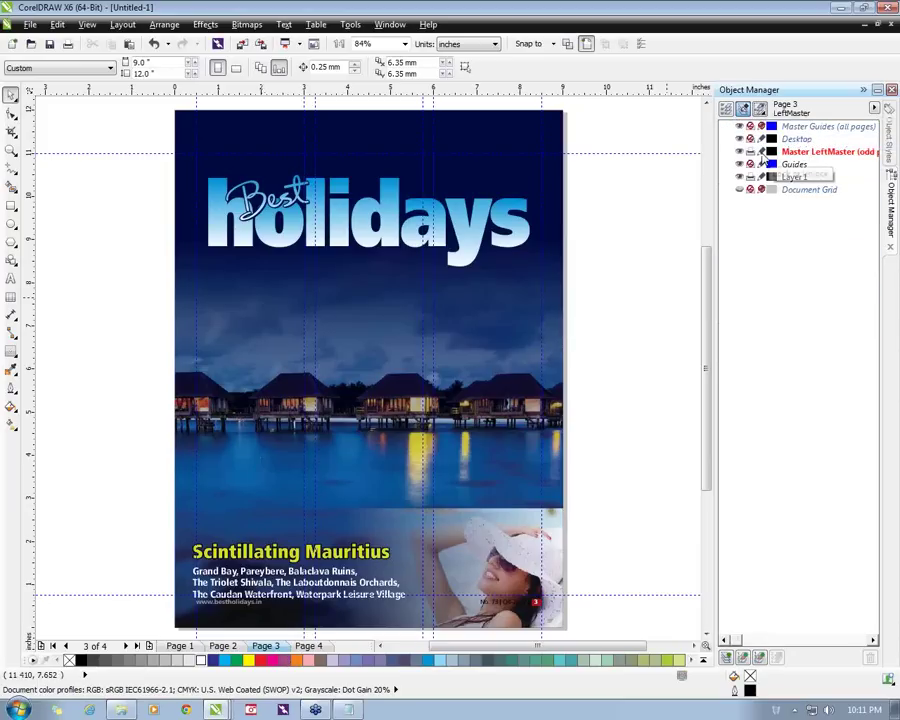
left_click(748, 152)
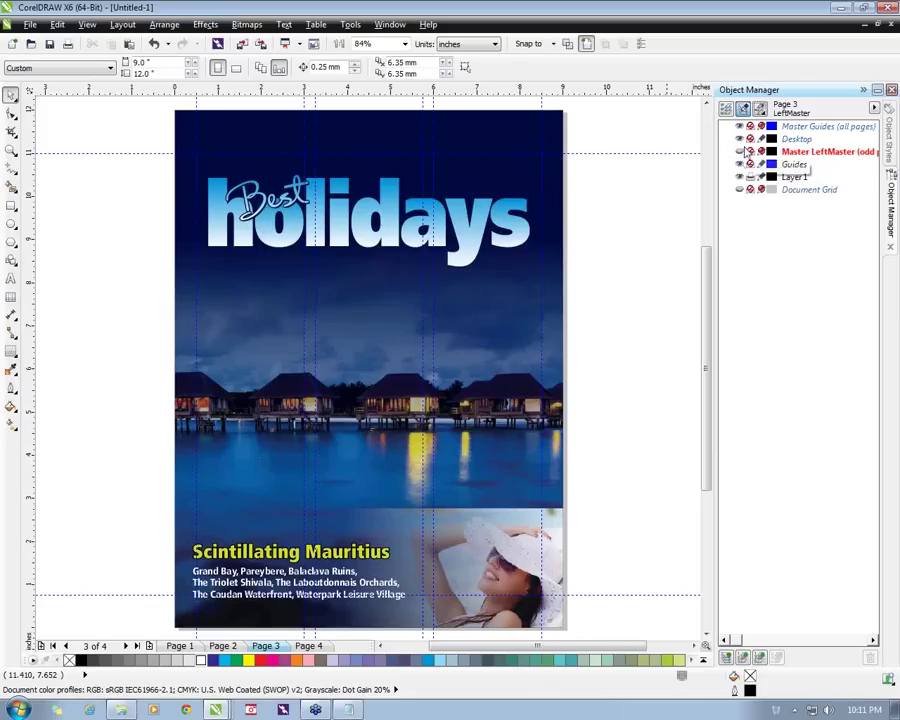
left_click(761, 109)
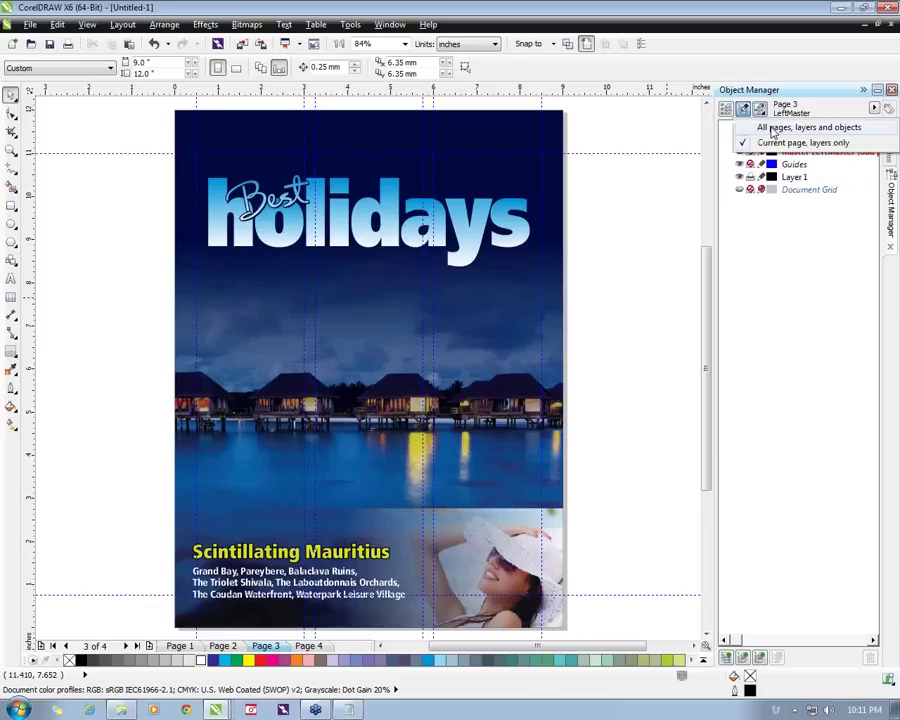
left_click(800, 124)
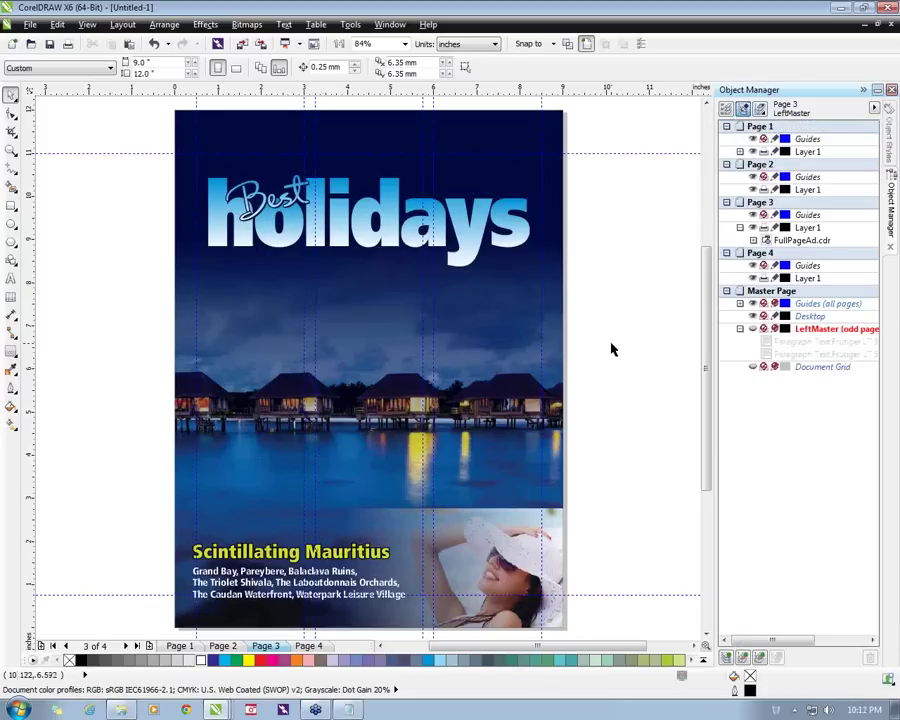
Select the footer objects and delete the LeftMaster layer, then undo the deletion.
left_click_drag(603, 537, 181, 640)
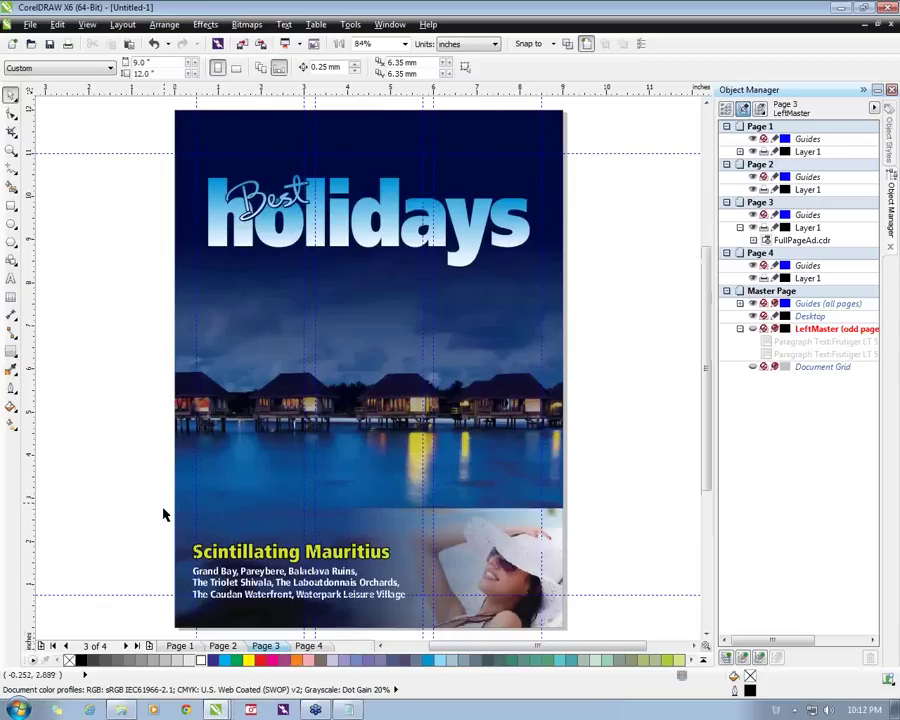
left_click(741, 330)
key("Delete")
key("ctrl+z")
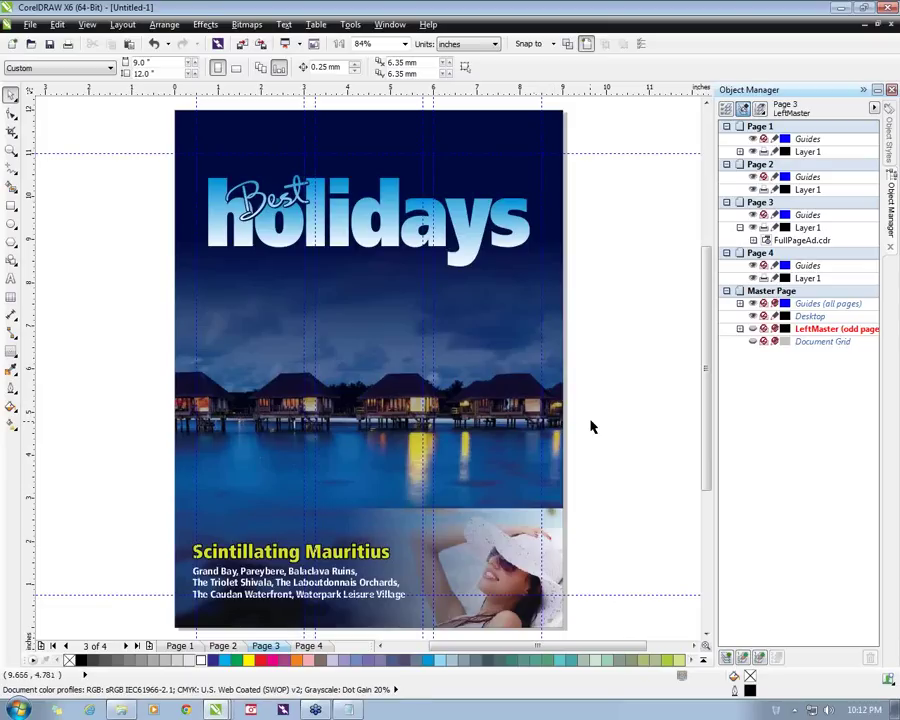
Check page 2 of Contents.cdr, then return to Untitled-1 and go to page 4.
left_click(390, 24)
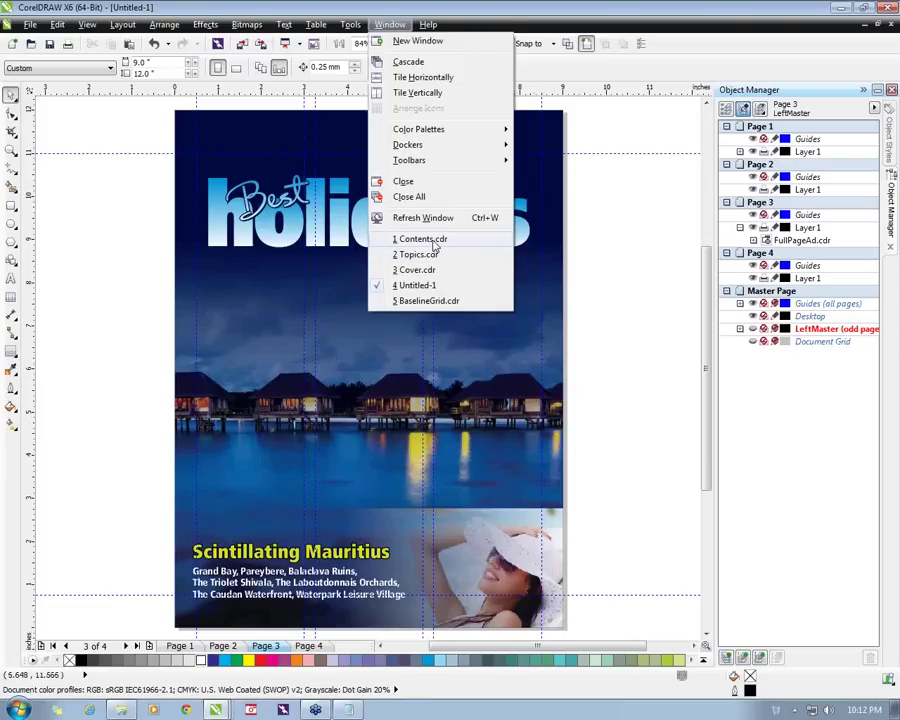
left_click(434, 242)
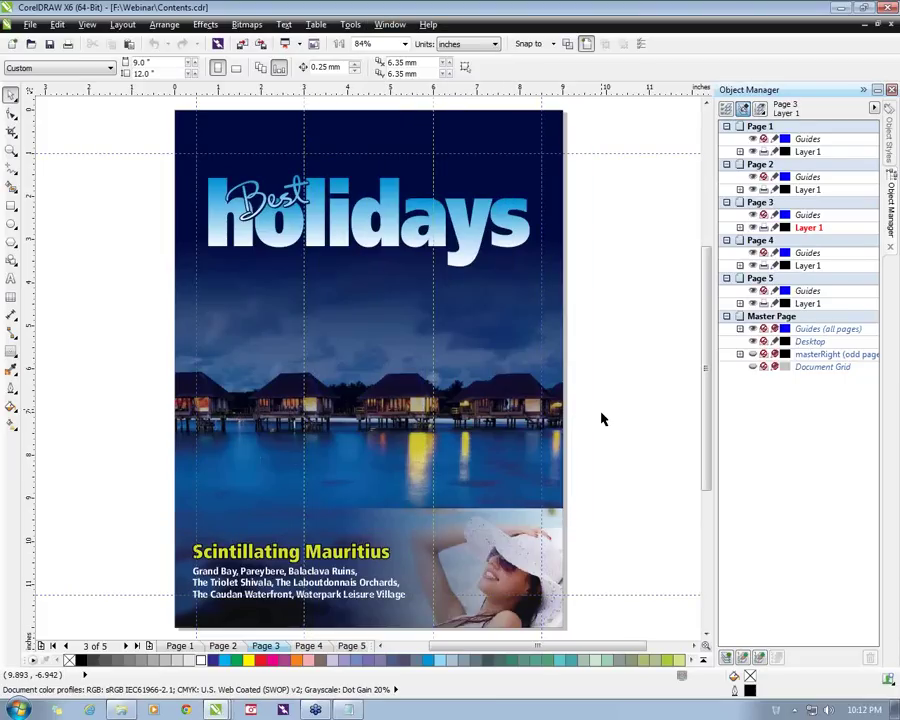
key("Page_Up")
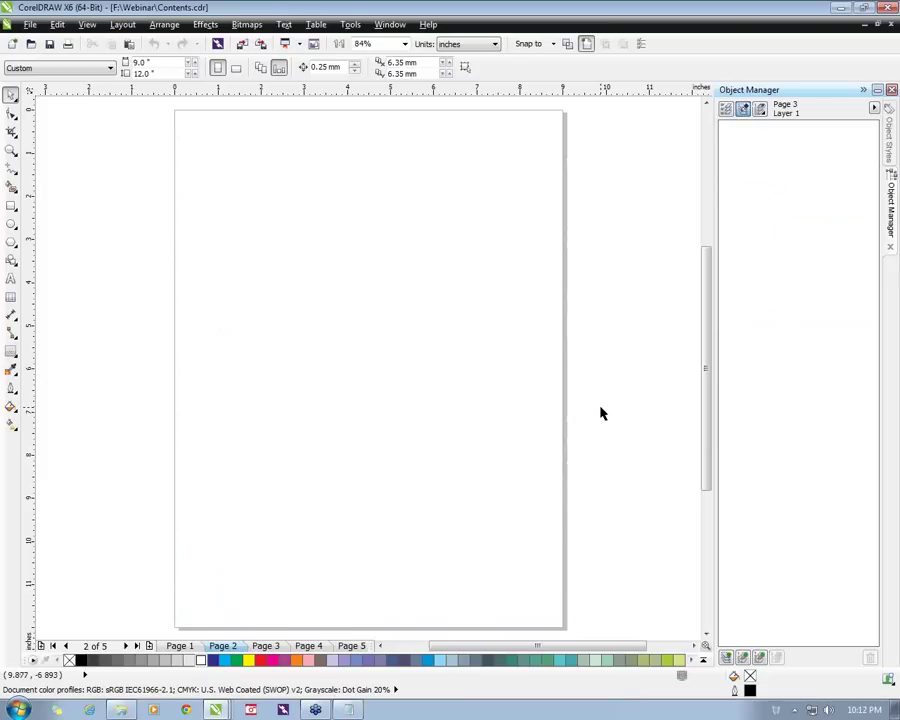
key("ctrl+Tab")
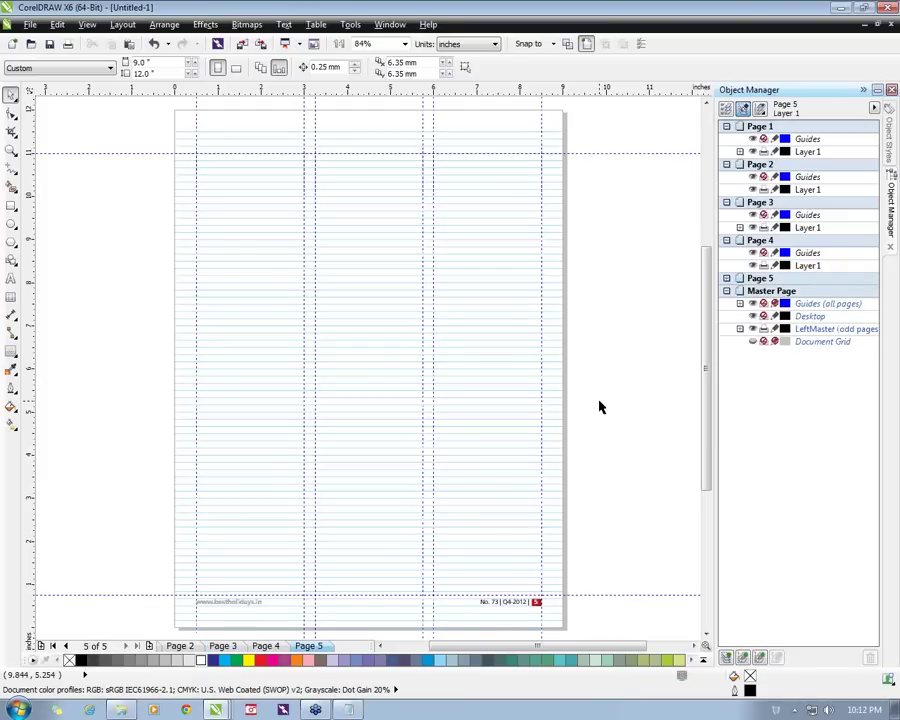
key("Page_Up")
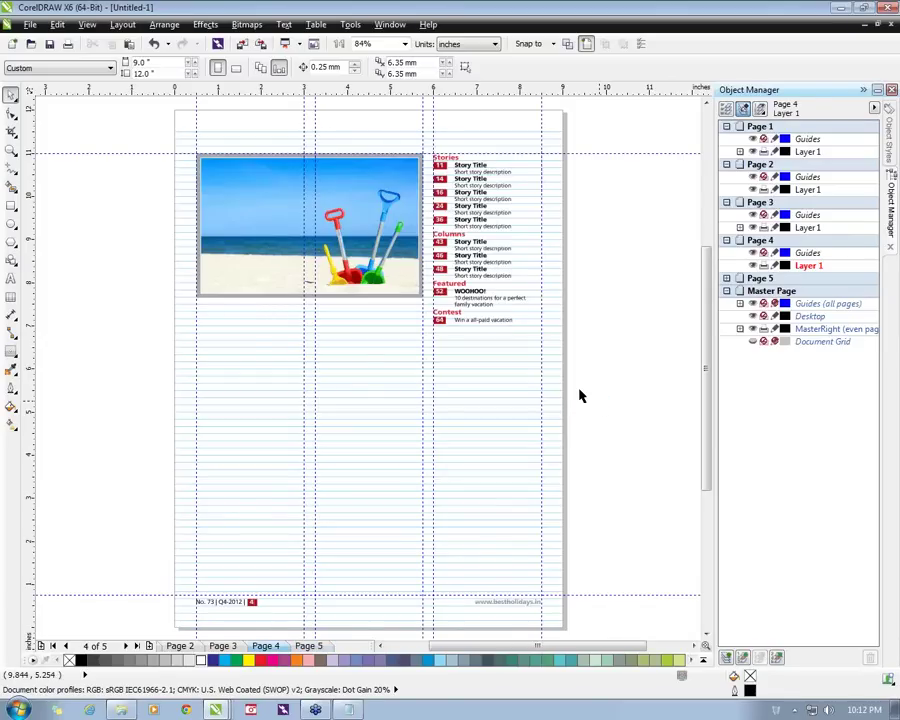
Draw a left-column paragraph text frame and a linked 2.5-inch second-column frame on page 4.
left_click(11, 281)
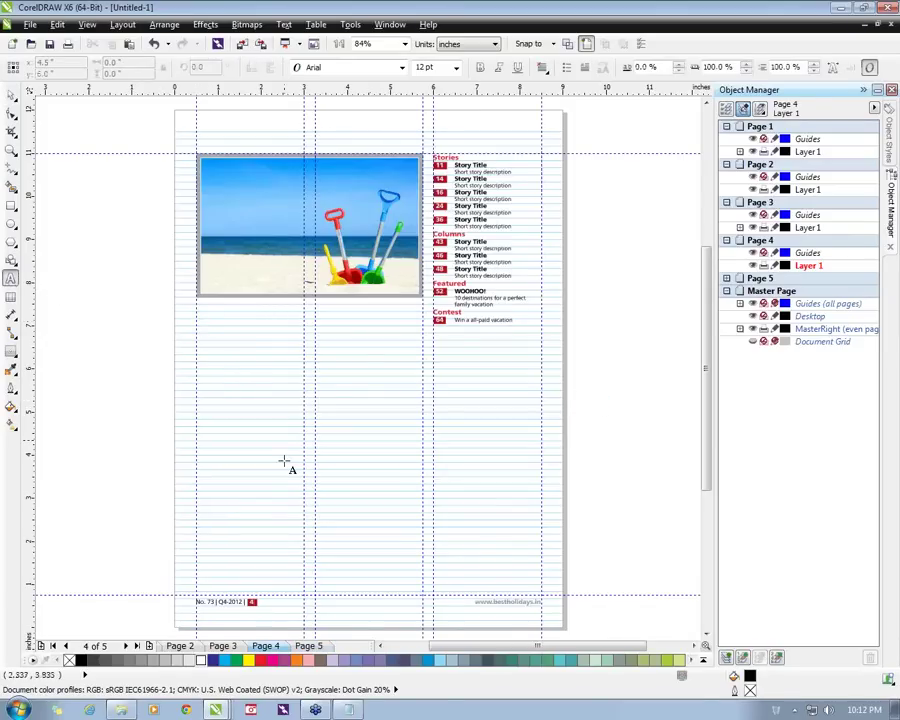
left_click_drag(197, 318, 305, 598)
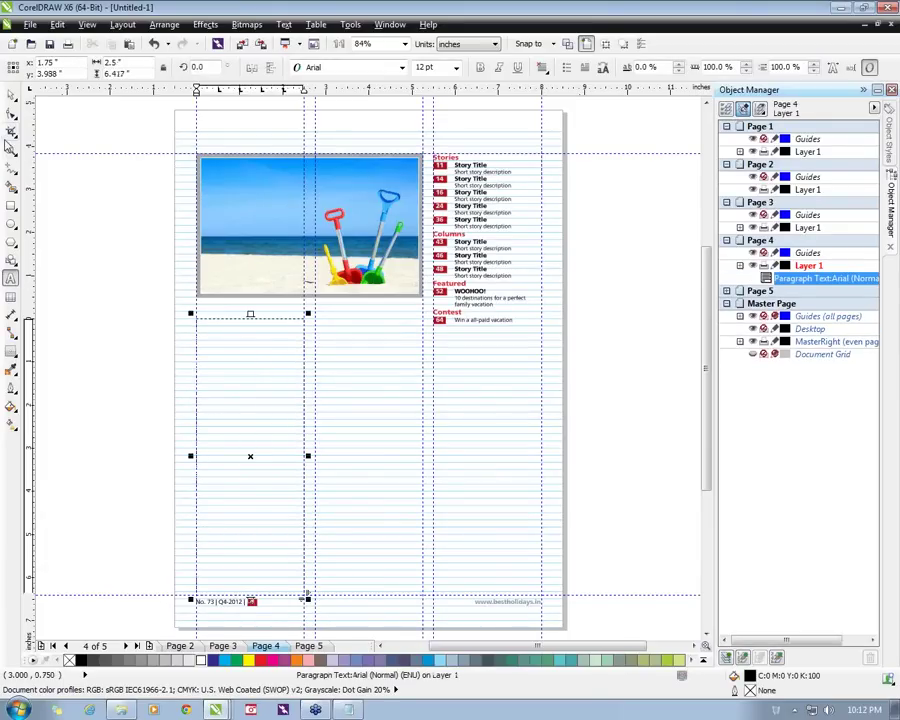
left_click(250, 600)
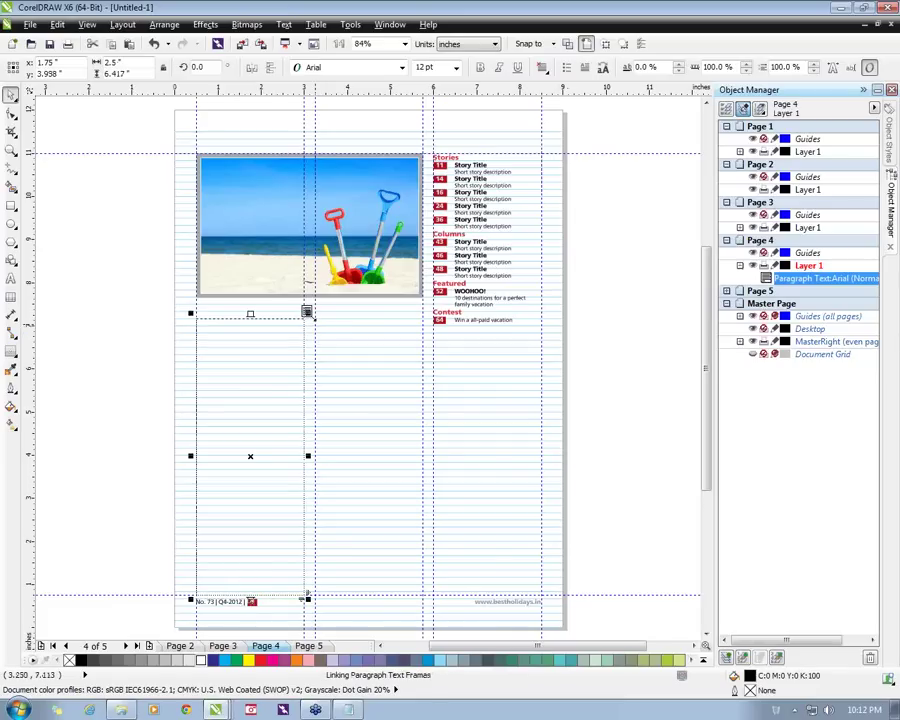
left_click_drag(315, 318, 419, 585)
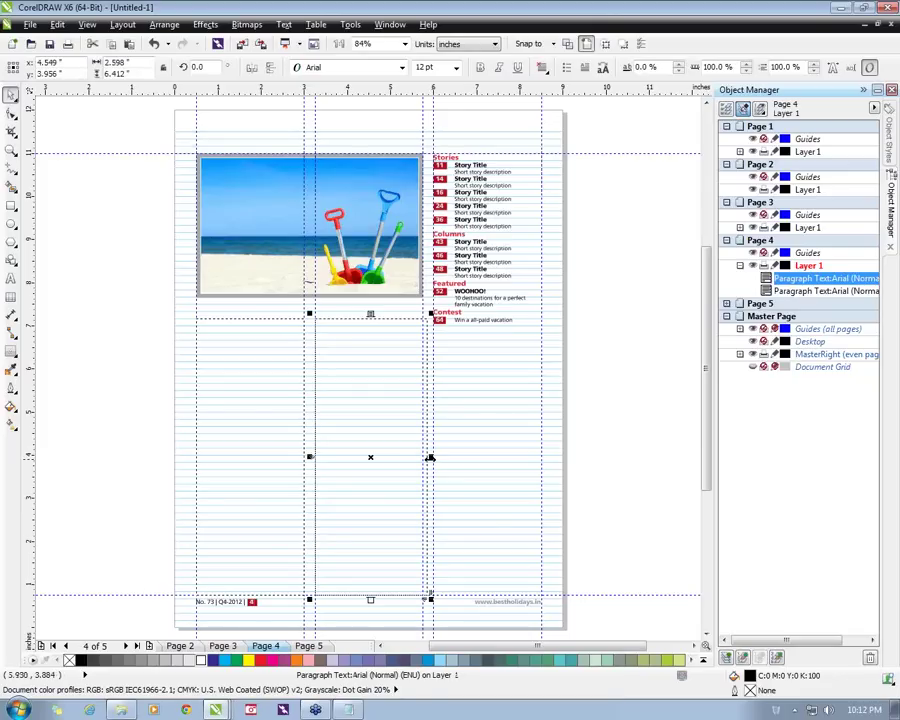
left_click_drag(430, 457, 427, 460)
Undo an accidental link from the middle frame into the contents text.
left_click(368, 598)
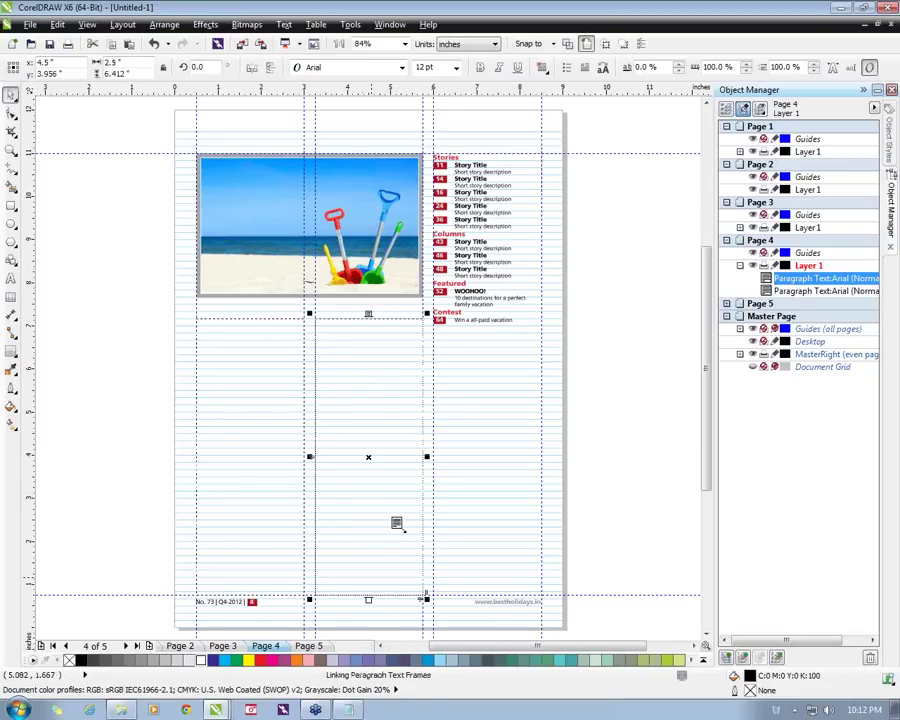
left_click(436, 354)
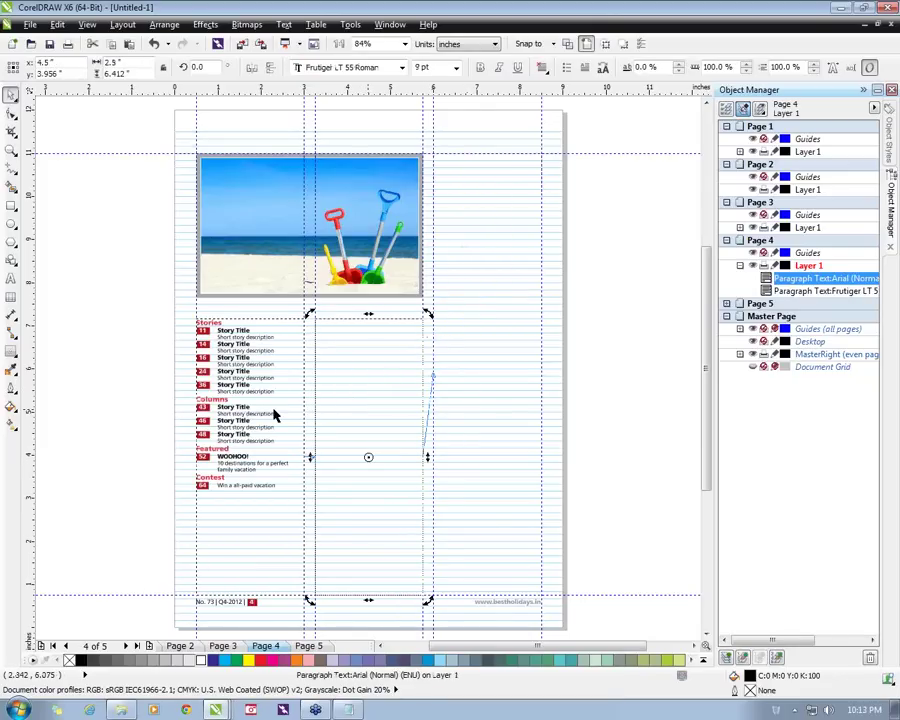
key("ctrl+z")
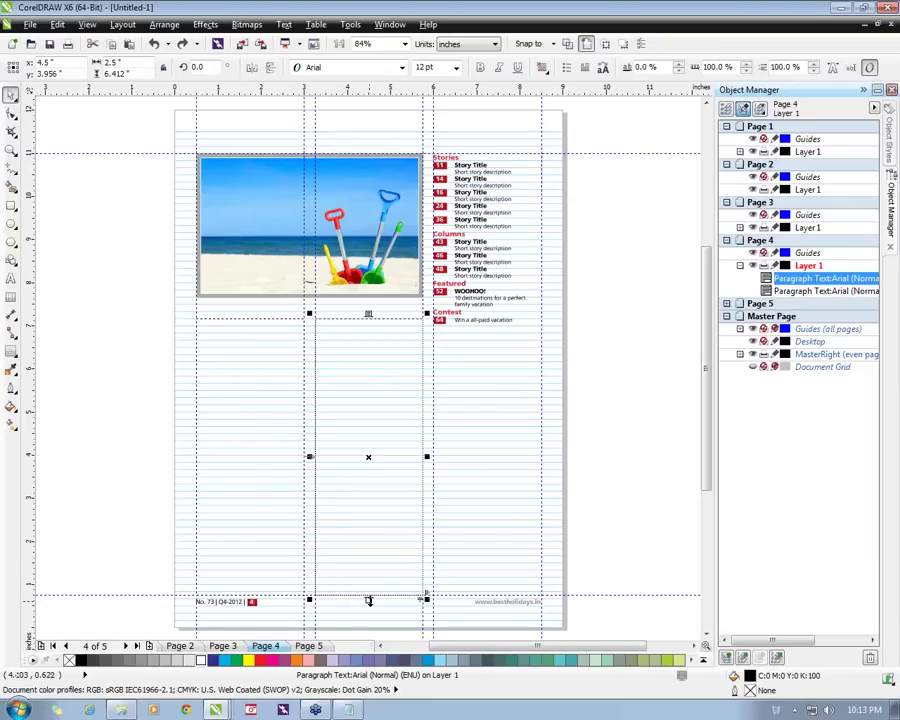
left_click(368, 600)
key("Escape")
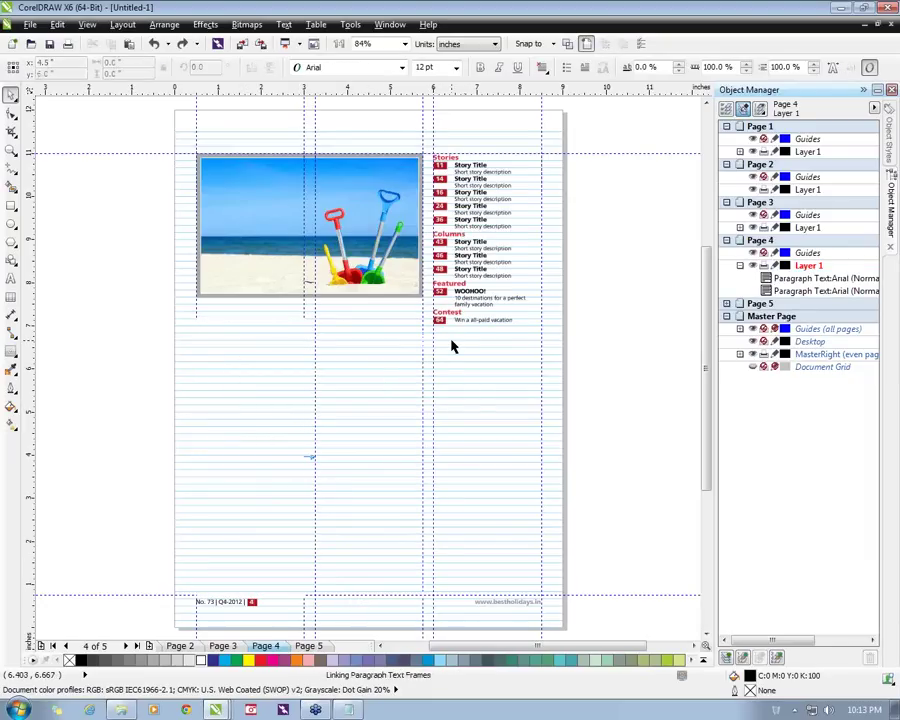
Shorten the red contents index frame so it ends higher on the page.
left_click(452, 346)
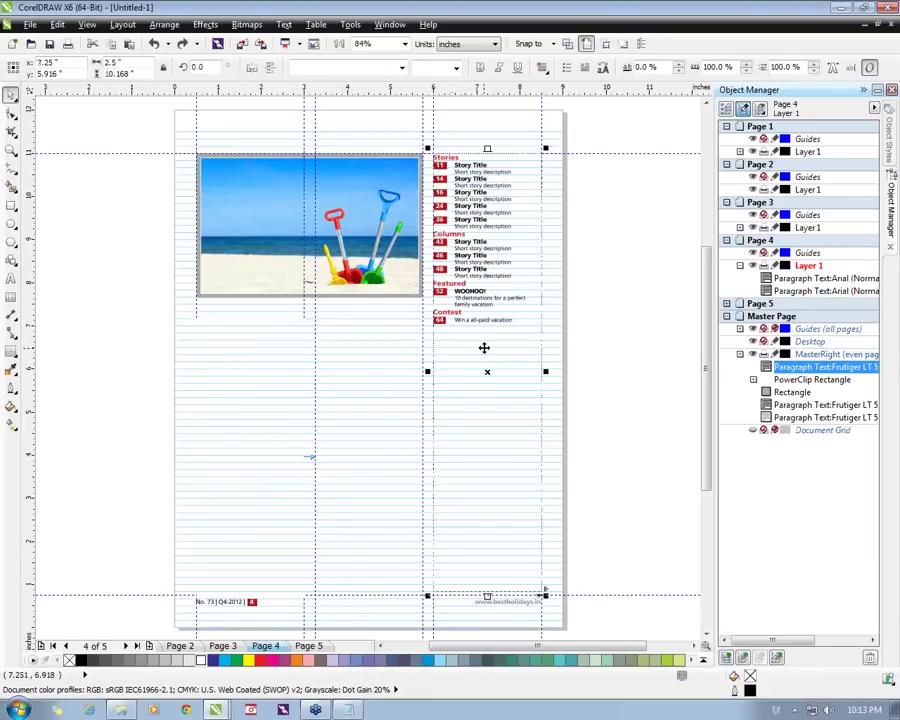
left_click_drag(487, 595, 499, 356)
left_click(380, 501)
left_click(487, 345)
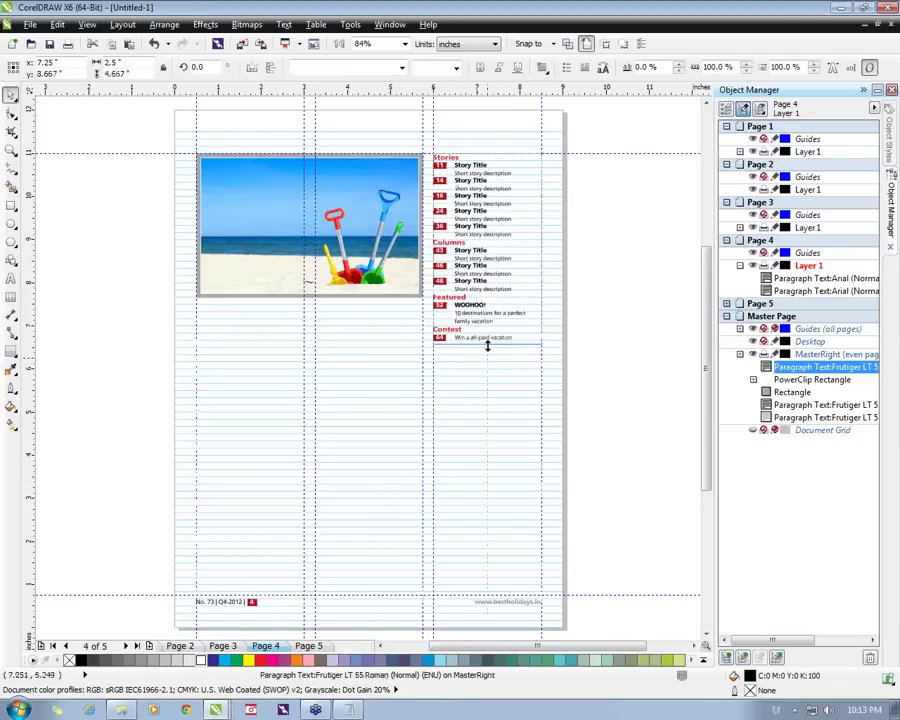
left_click_drag(487, 345, 486, 334)
key("Escape")
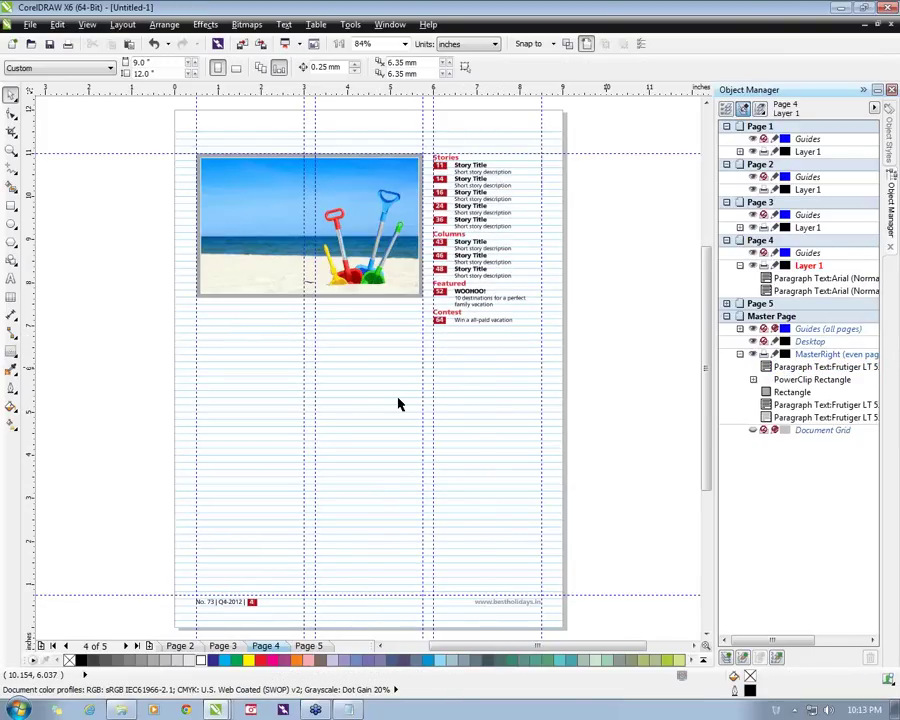
Link the middle frame to a new right-column frame below the contents index.
left_click(398, 400)
left_click(368, 598)
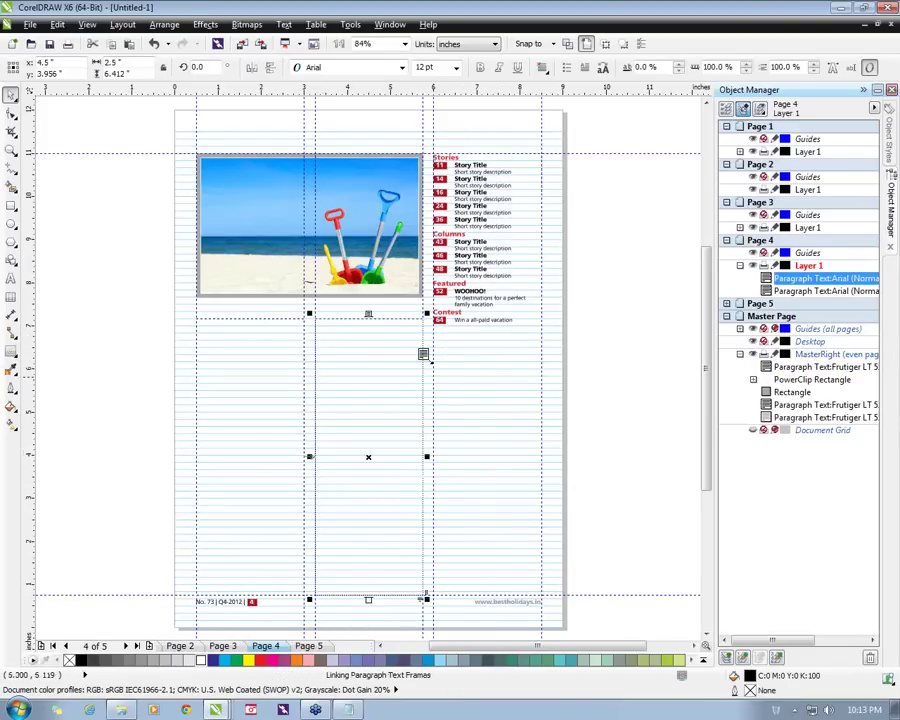
left_click_drag(433, 363, 536, 582)
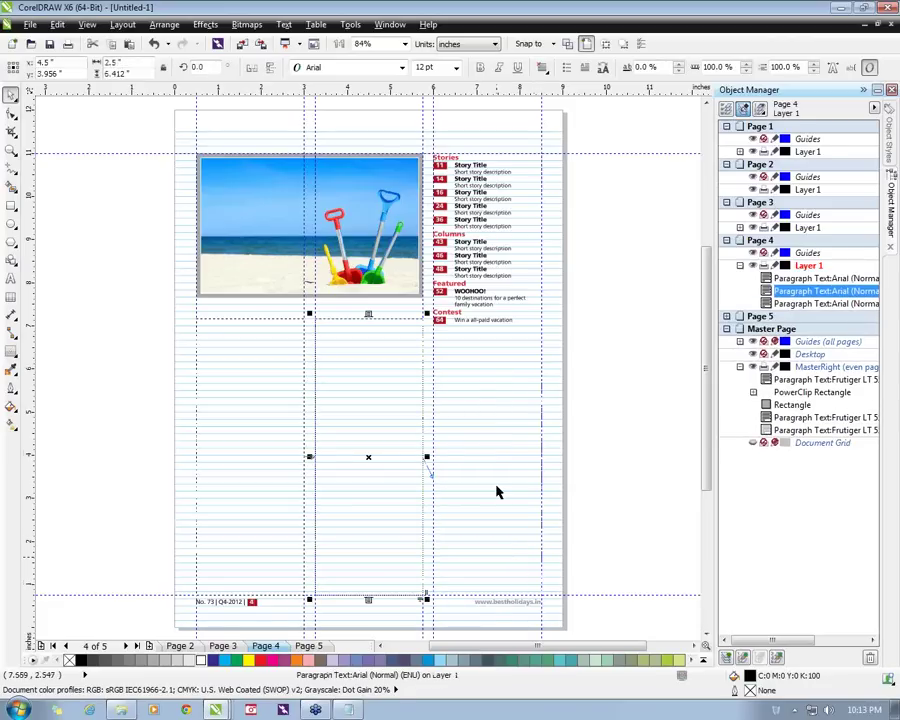
left_click(497, 491)
left_click(234, 335)
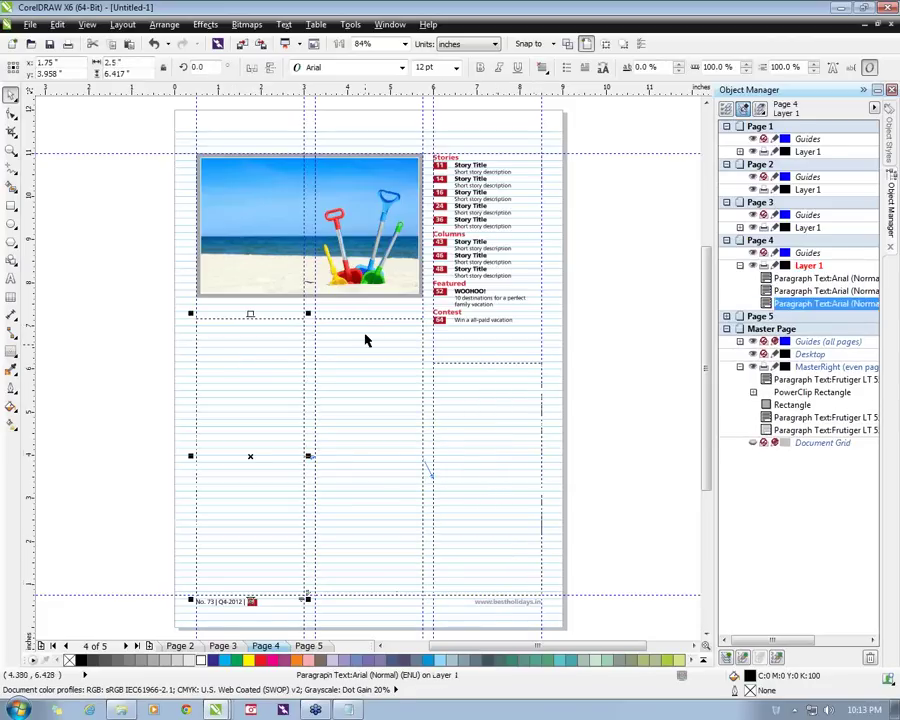
left_click(400, 365)
left_click(480, 480)
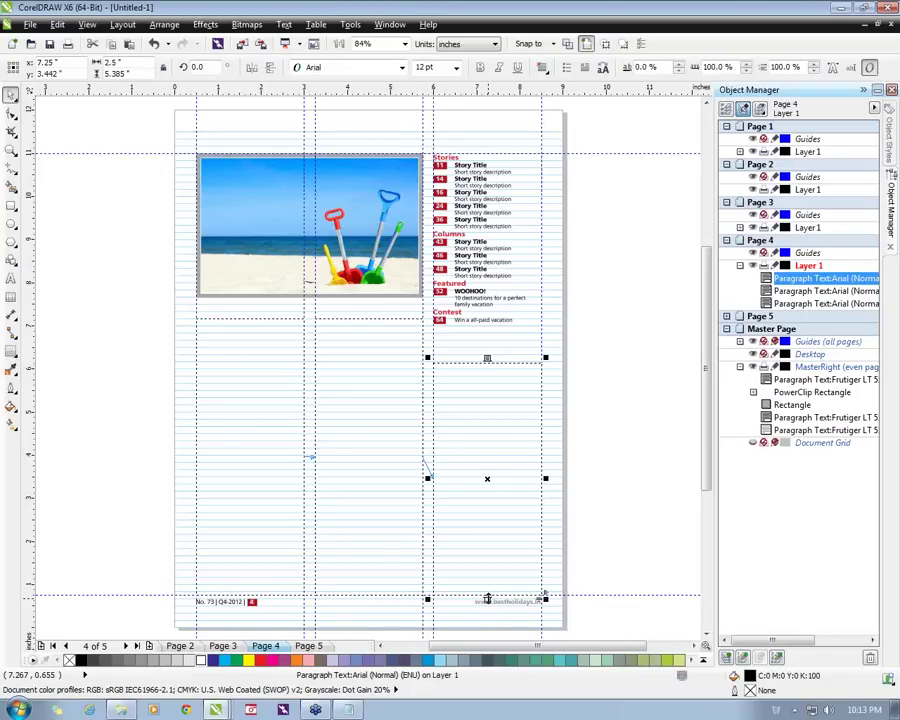
left_click(486, 600)
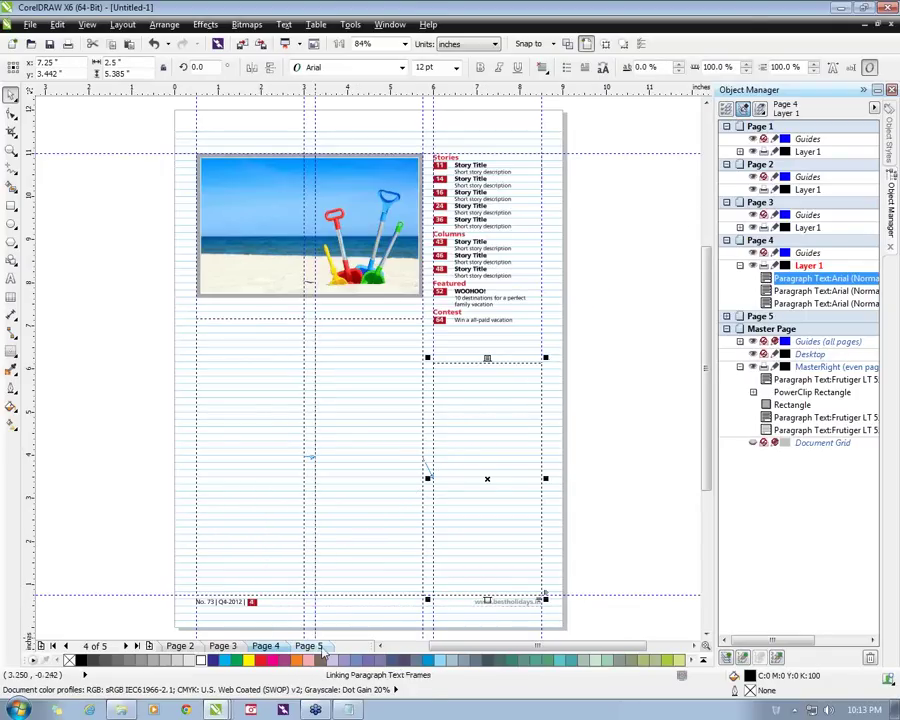
Continue the chain into left, middle and right column frames on page 5.
left_click(320, 646)
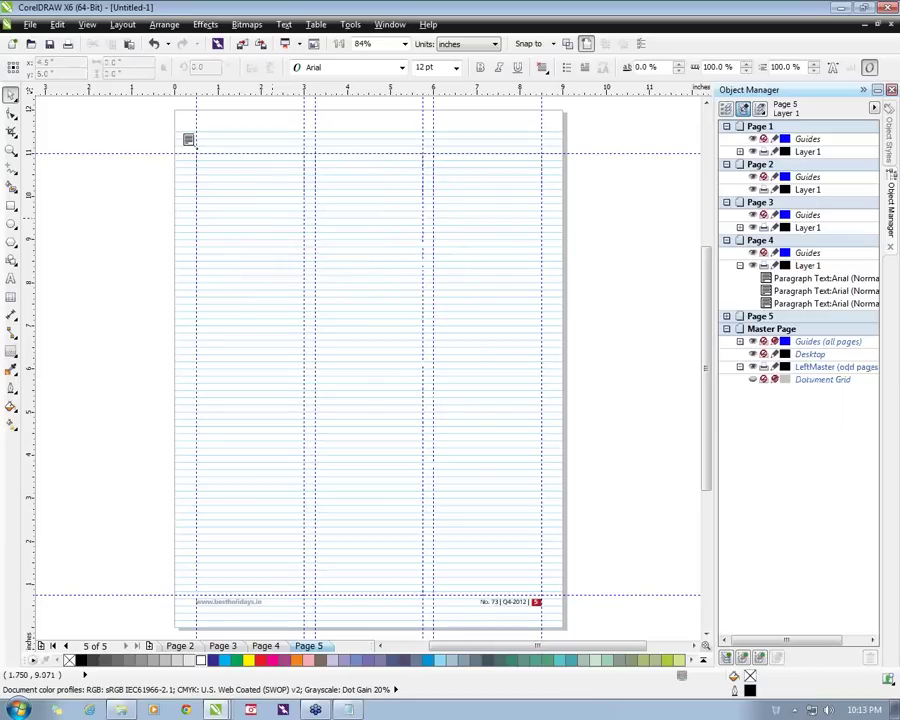
left_click(292, 582)
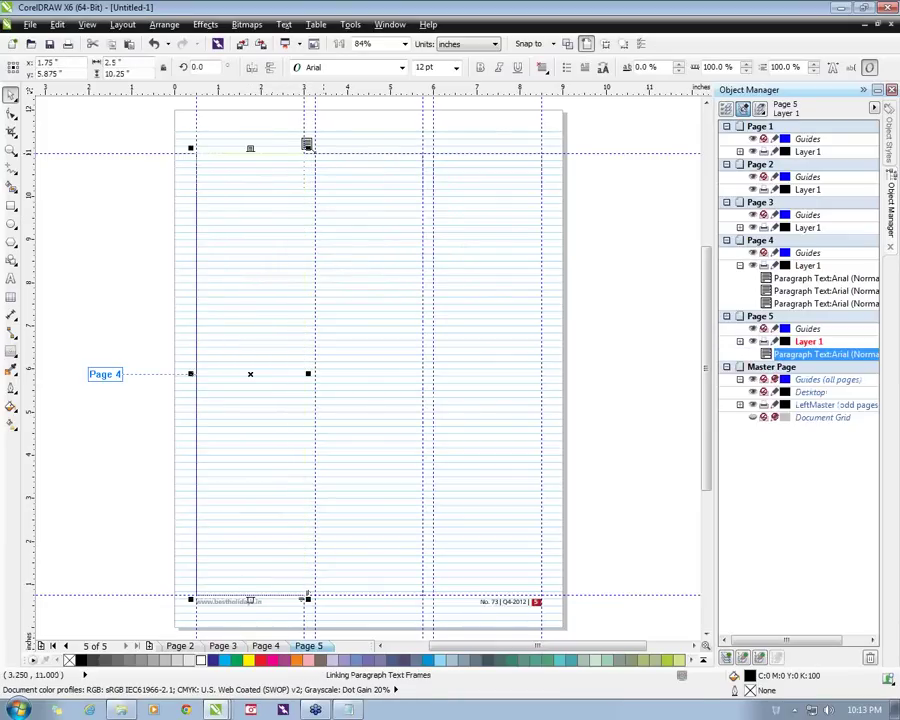
left_click_drag(308, 147, 383, 600)
left_click(425, 146)
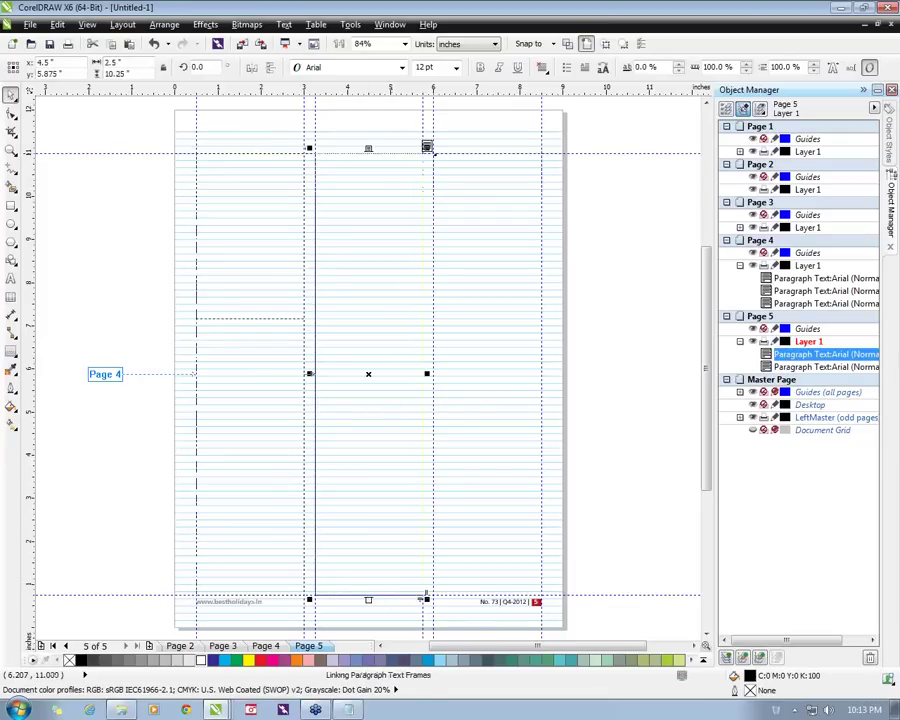
left_click(427, 145)
left_click_drag(432, 151, 310, 598)
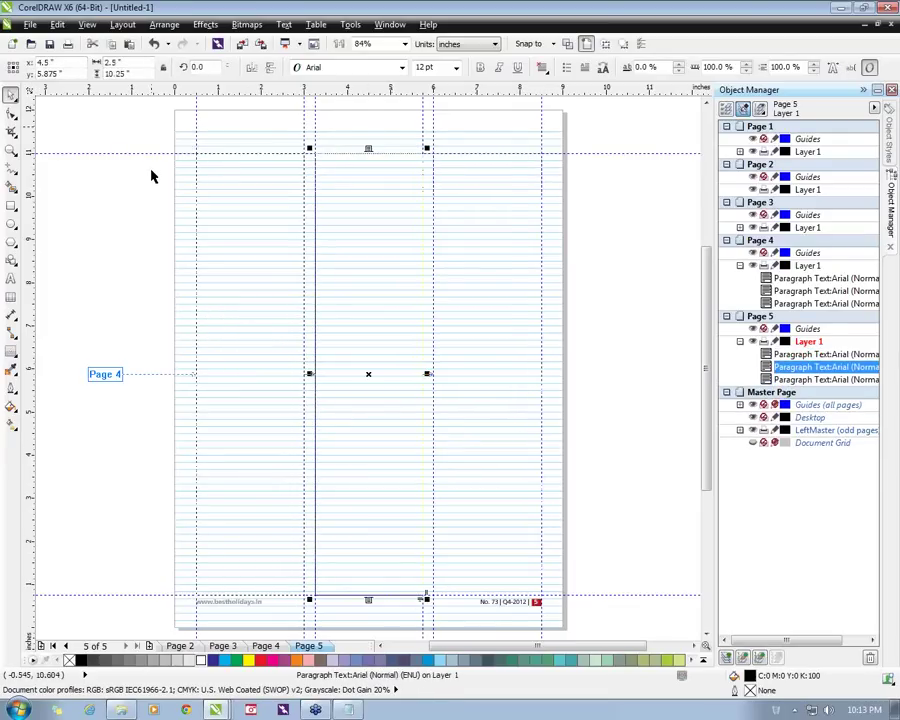
key("Page_Up")
left_click(222, 327)
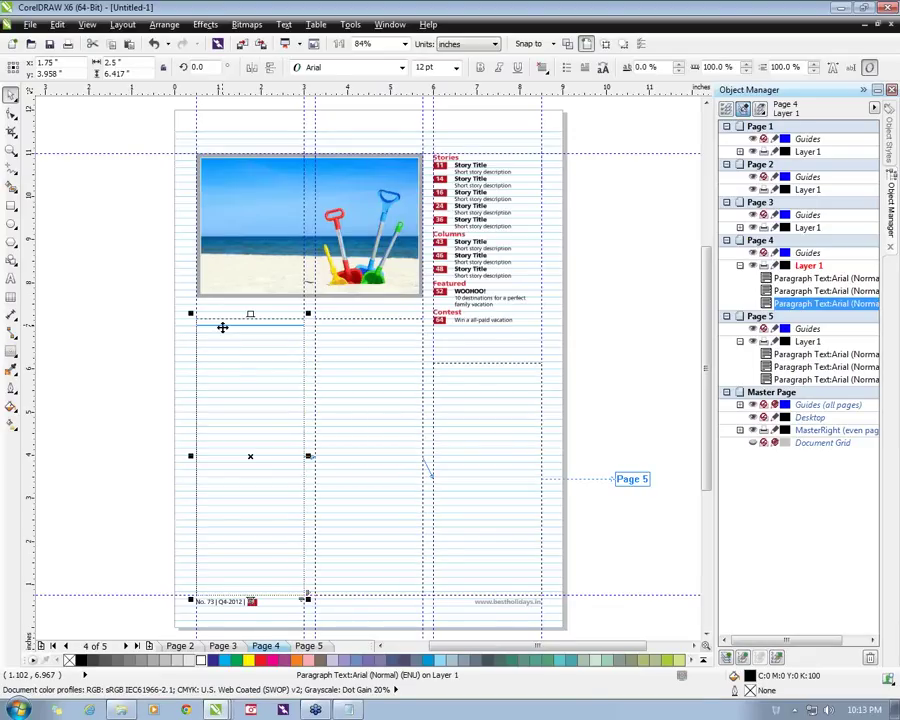
Fill the linked frames with placeholder text and apply the BodyCopy object style.
right_click(222, 327)
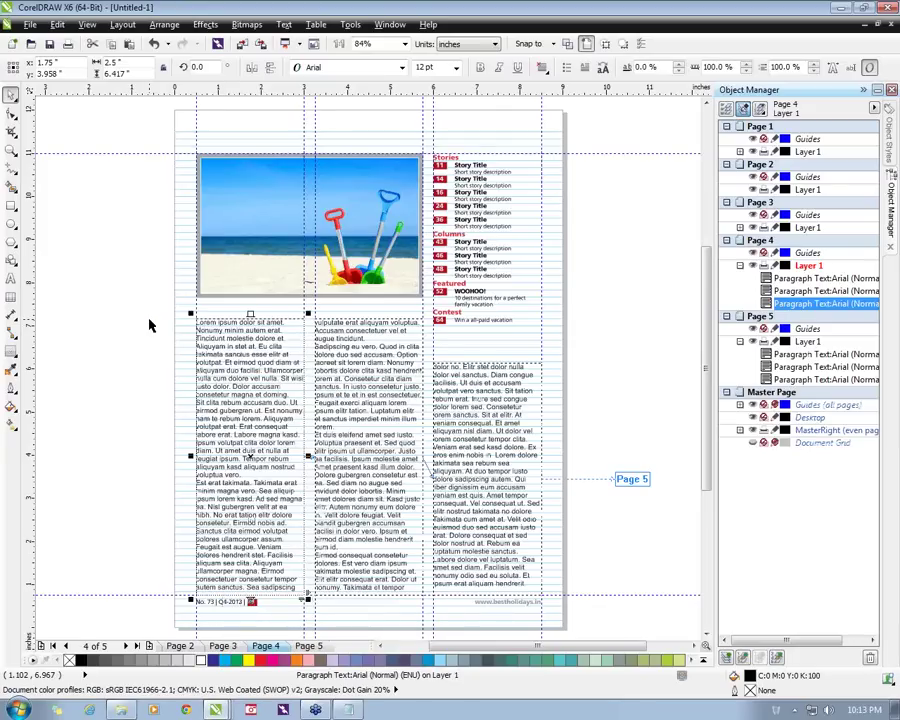
key("Page_Down")
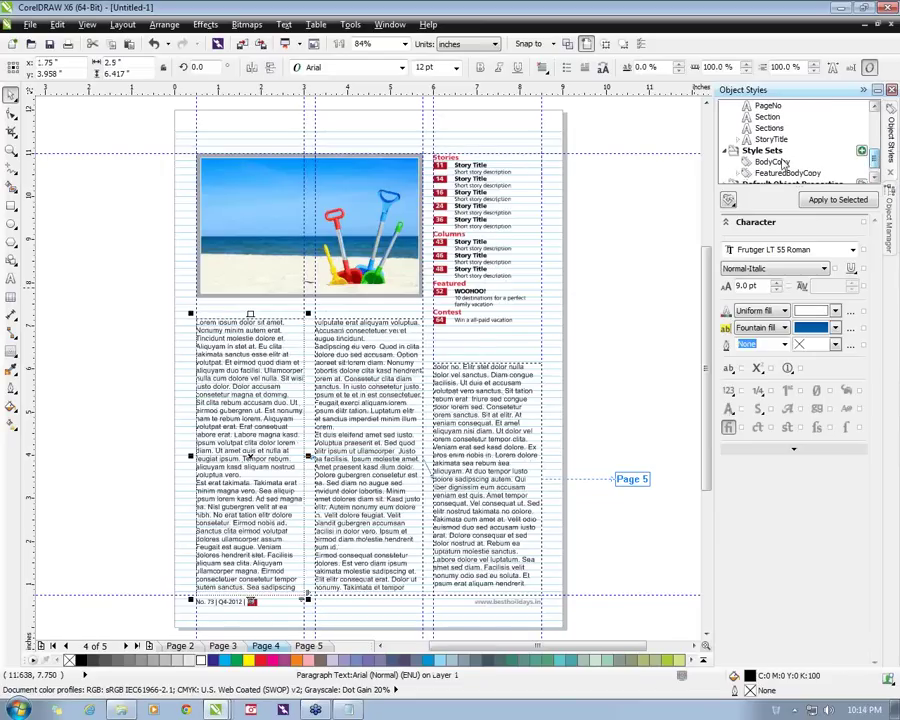
left_click(776, 163)
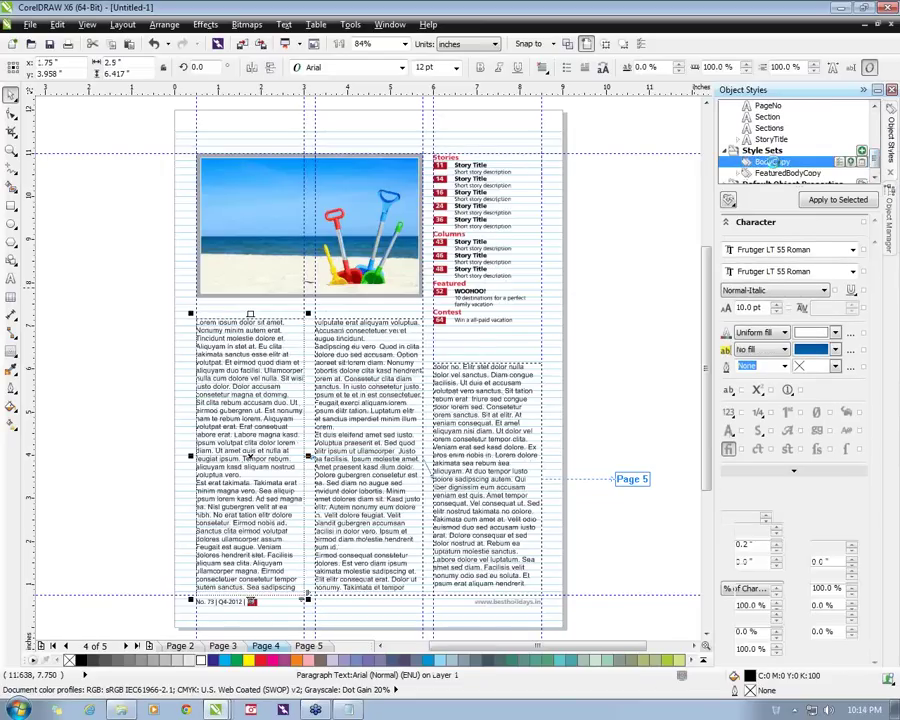
left_click(474, 328)
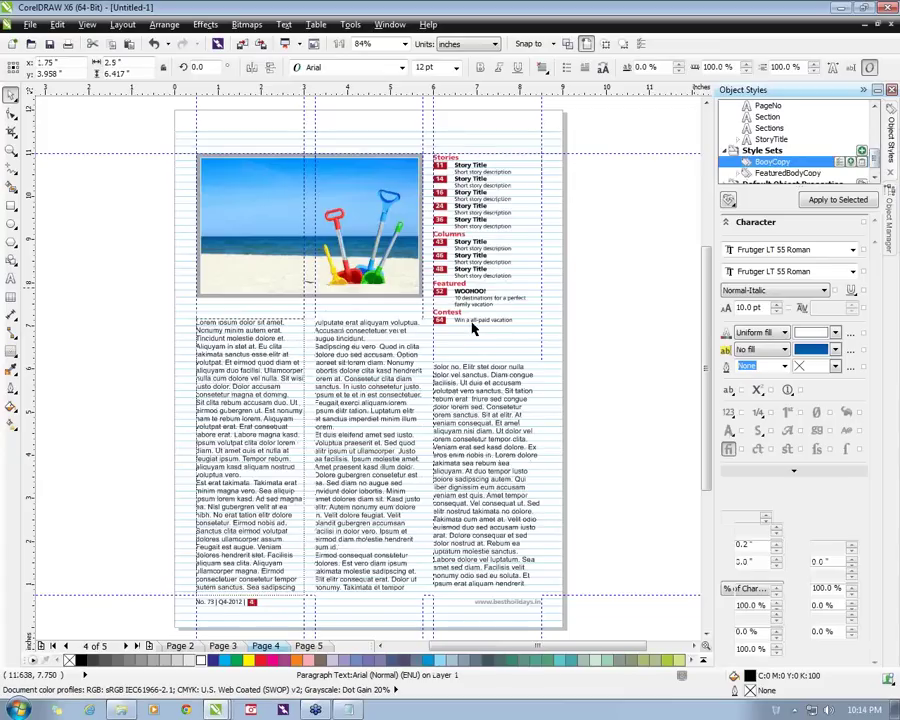
left_click_drag(474, 328, 190, 312)
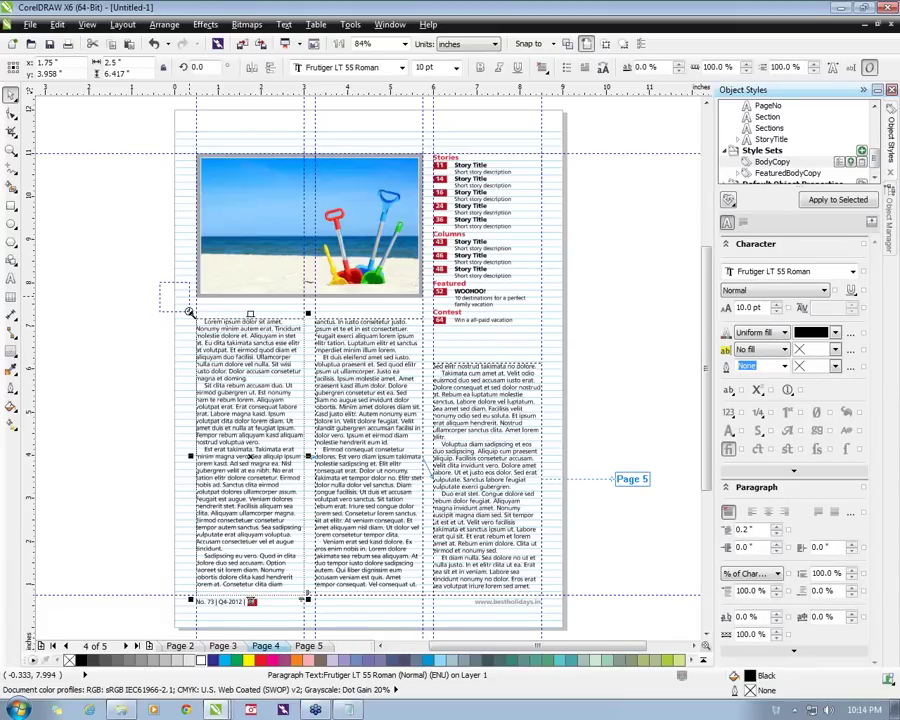
Set BodyCopy's first-line indent to 0 and Before spacing to 200%, then view page 5.
scroll(120, 280, "up", 2)
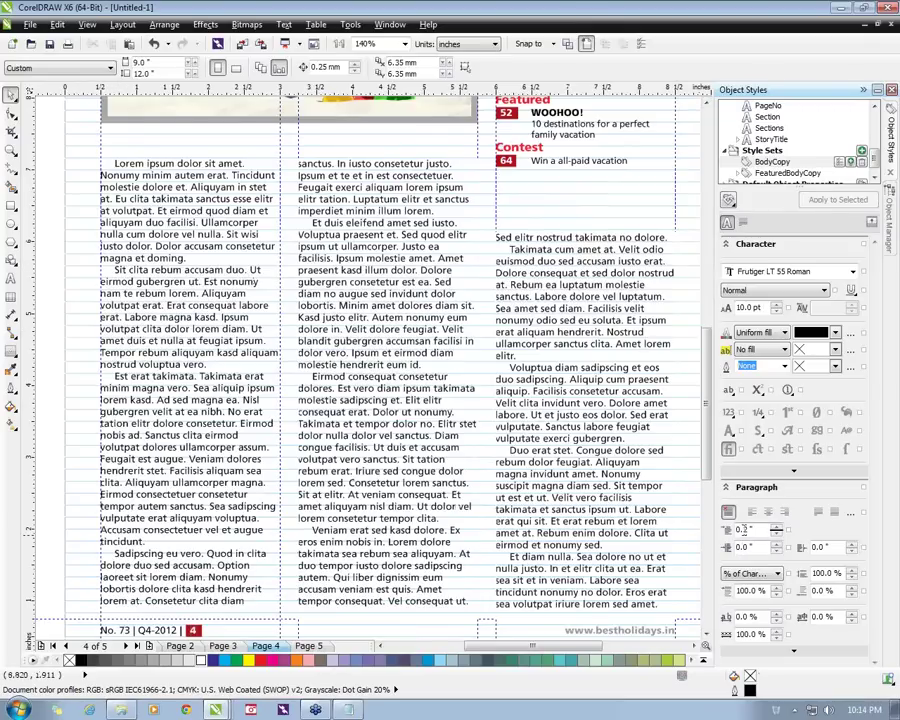
left_click(212, 197)
left_click(262, 231)
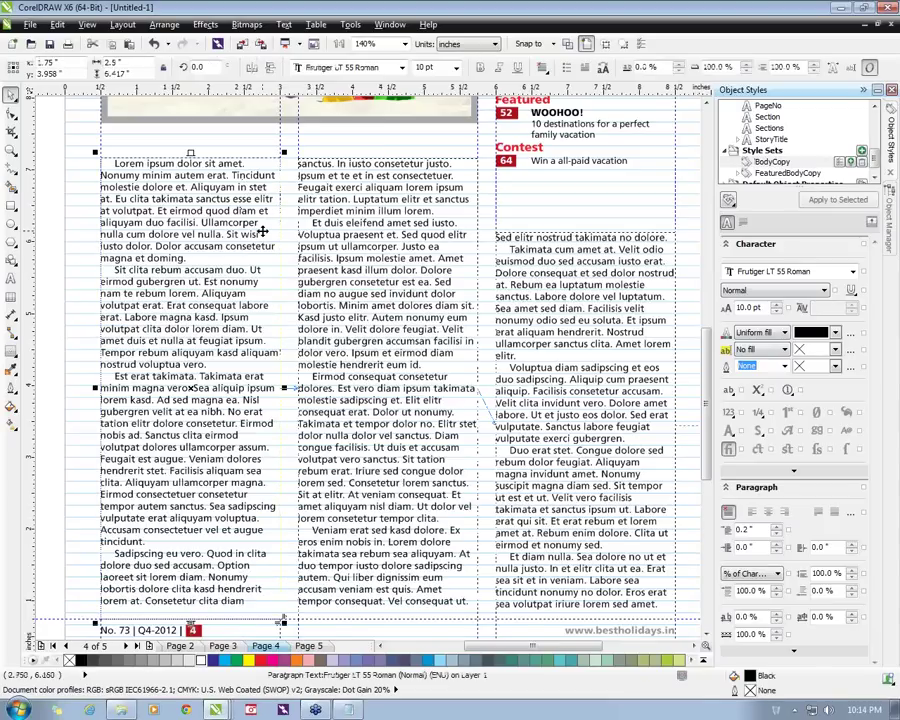
key("Escape")
key("shift+F4")
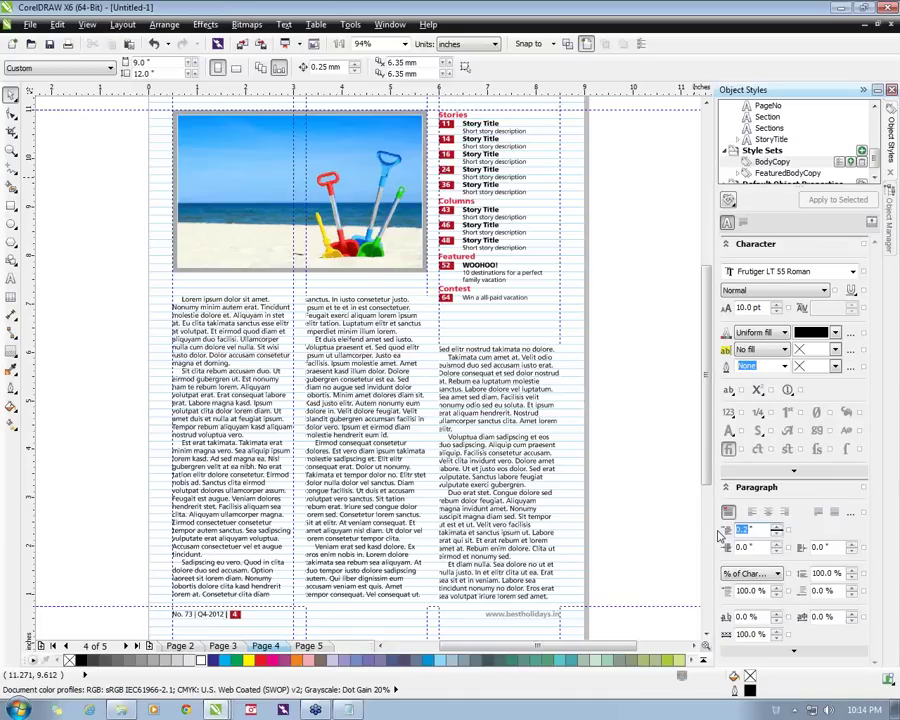
type("0")
key("Return")
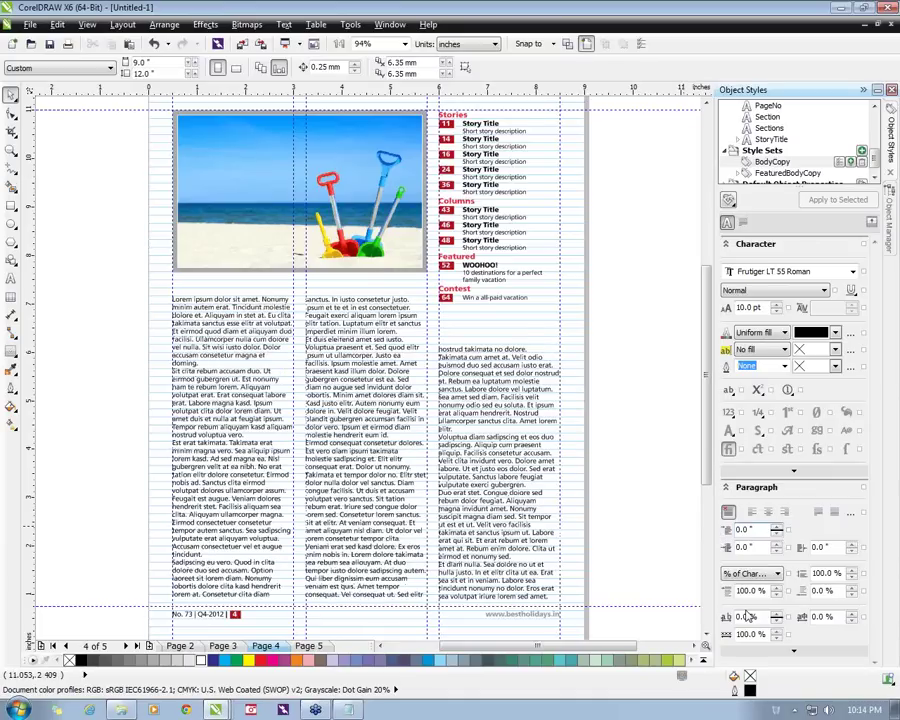
type("200")
key("Return")
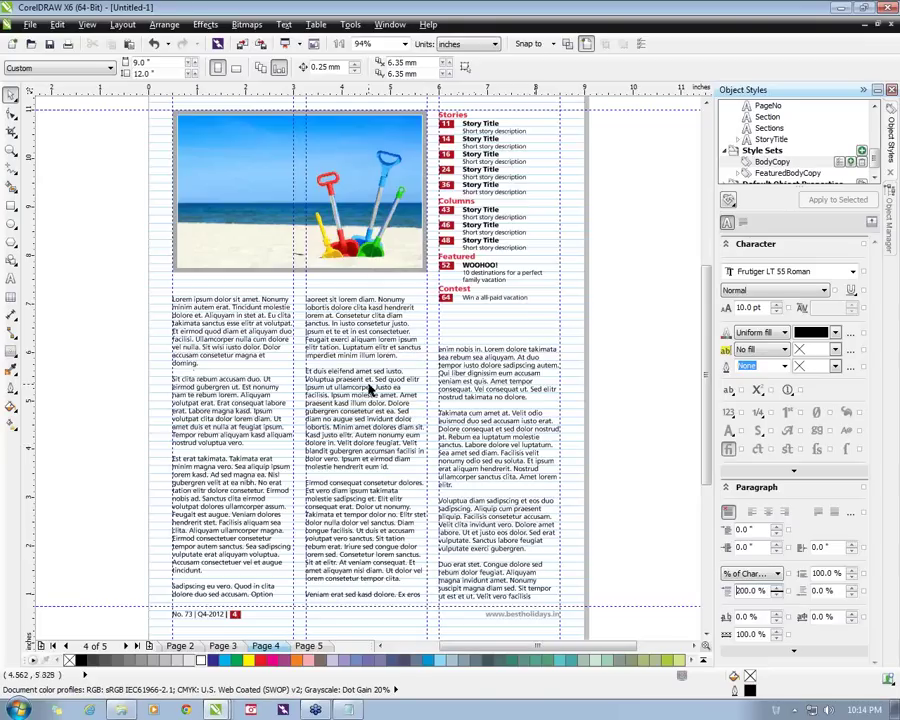
left_click(318, 646)
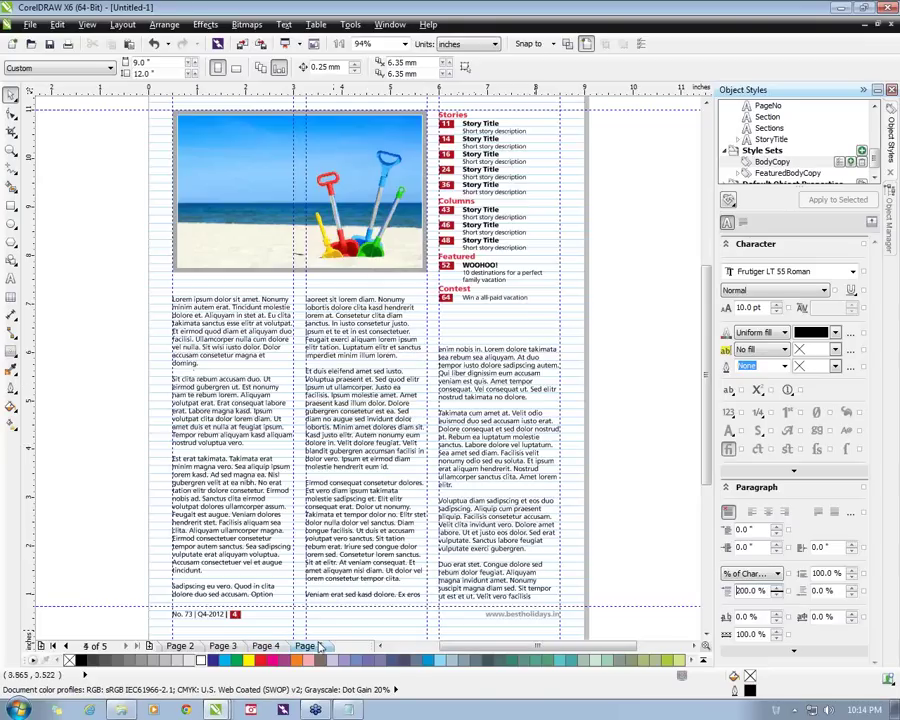
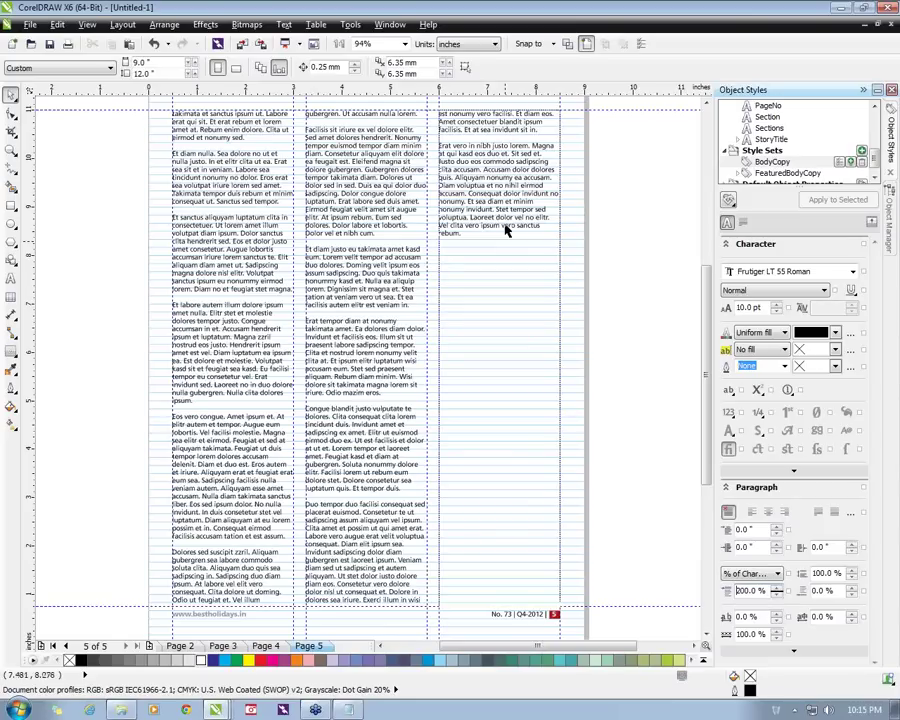
Snap the linked column text frames on page 4 to the baseline grid.
left_click(506, 229)
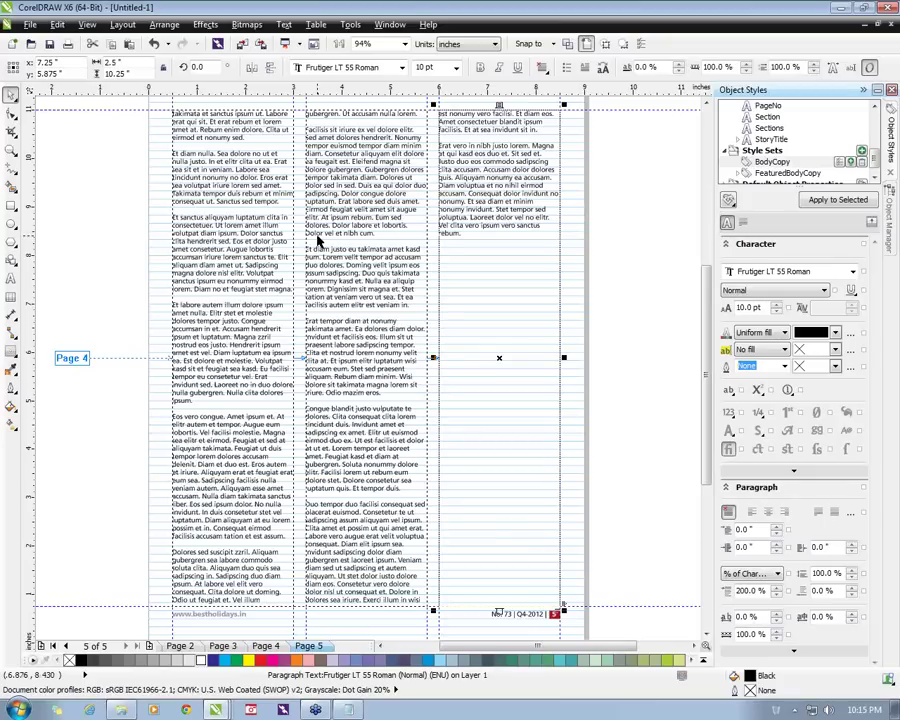
left_click(209, 263)
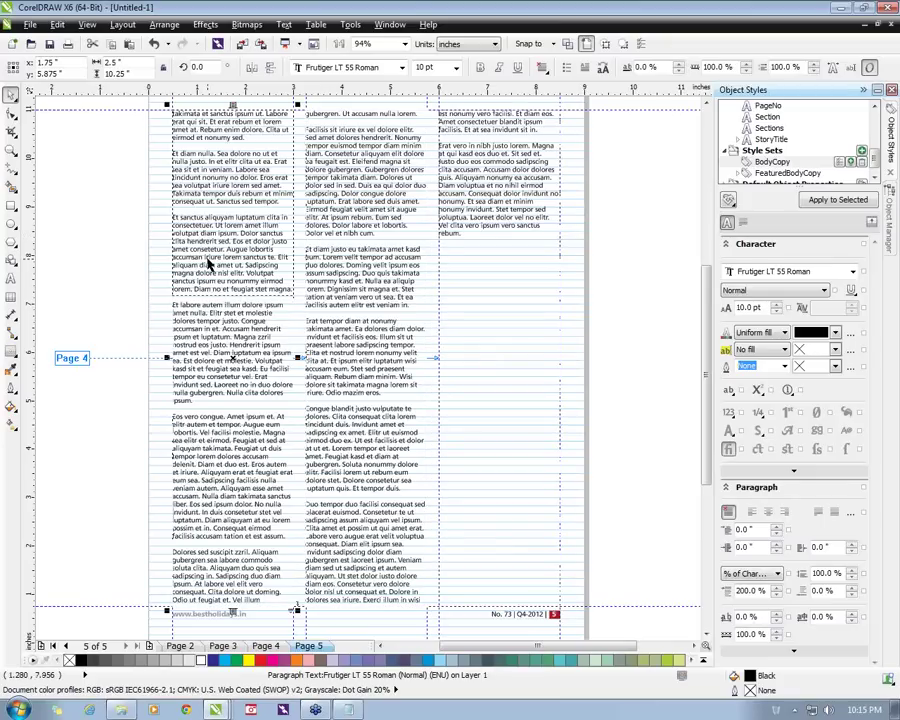
scroll(209, 263, "up", 3)
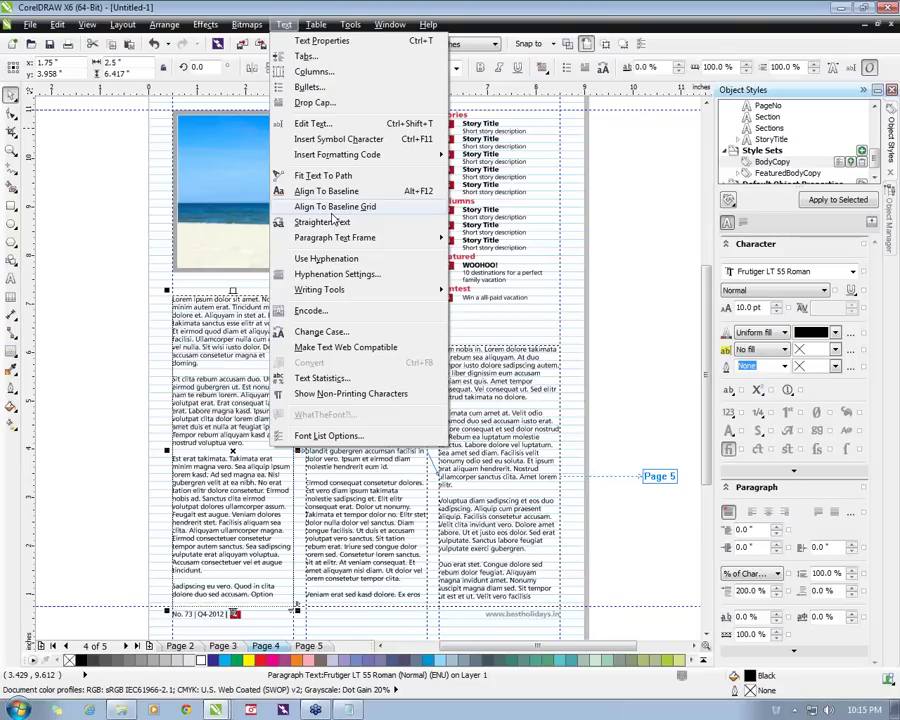
left_click(332, 209)
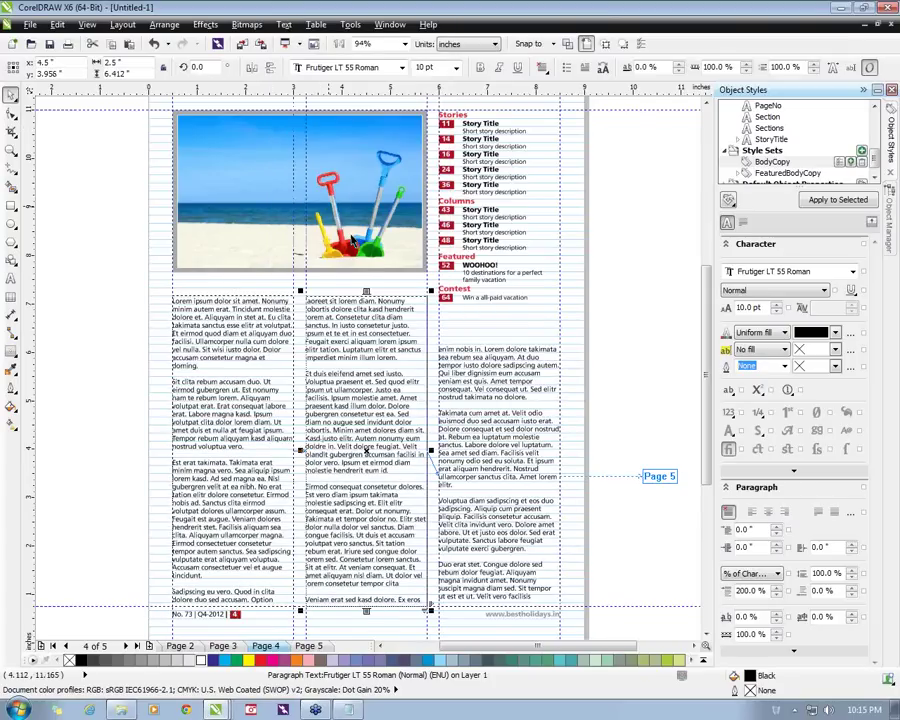
Align the page 5 body text frames to the baseline grid too.
key("Tab")
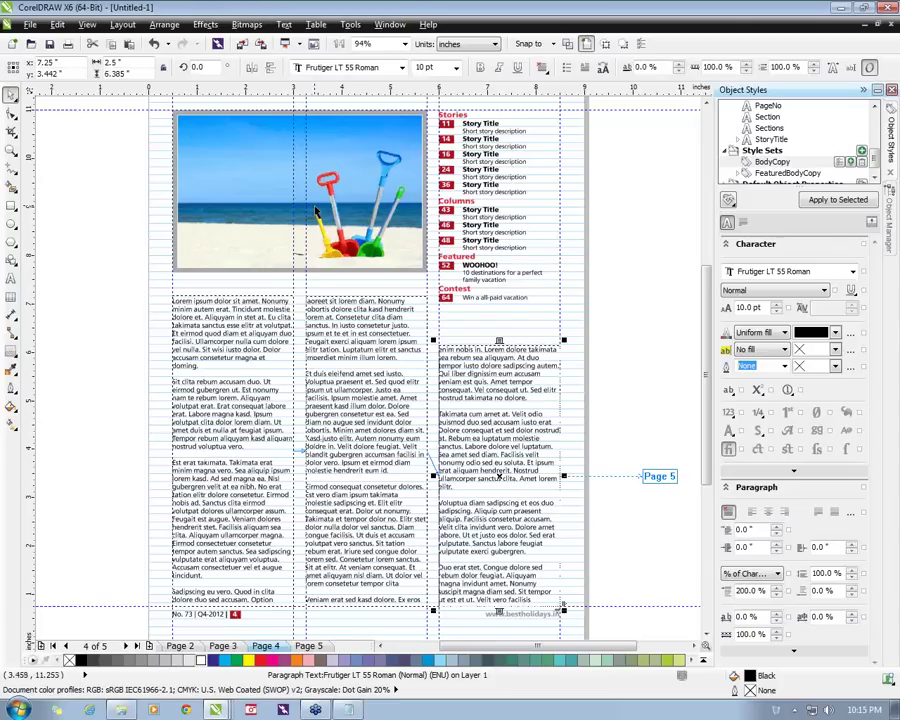
key("Page_Down")
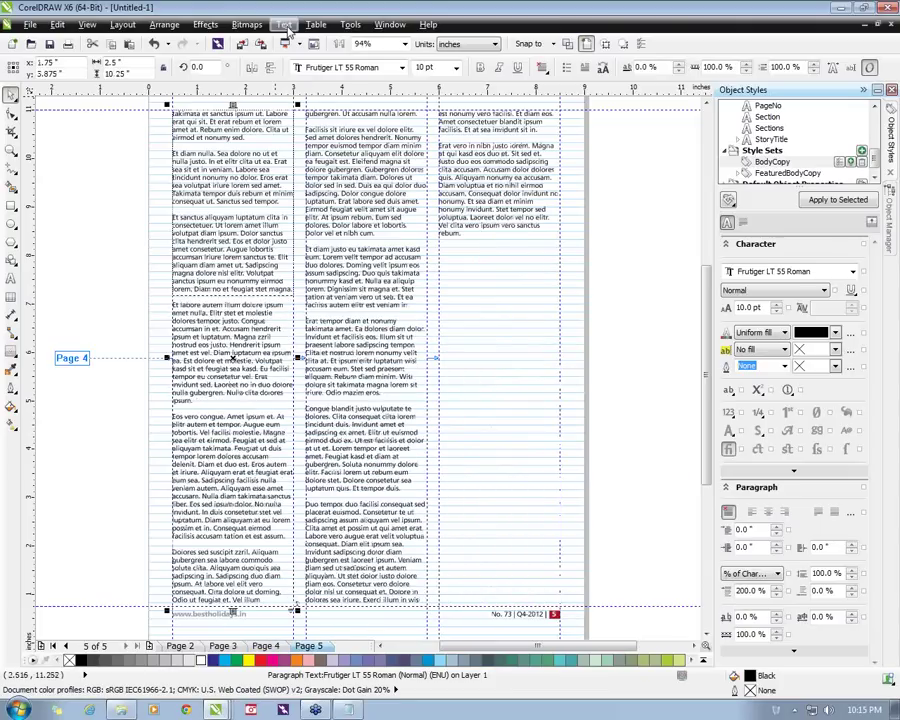
left_click(287, 28)
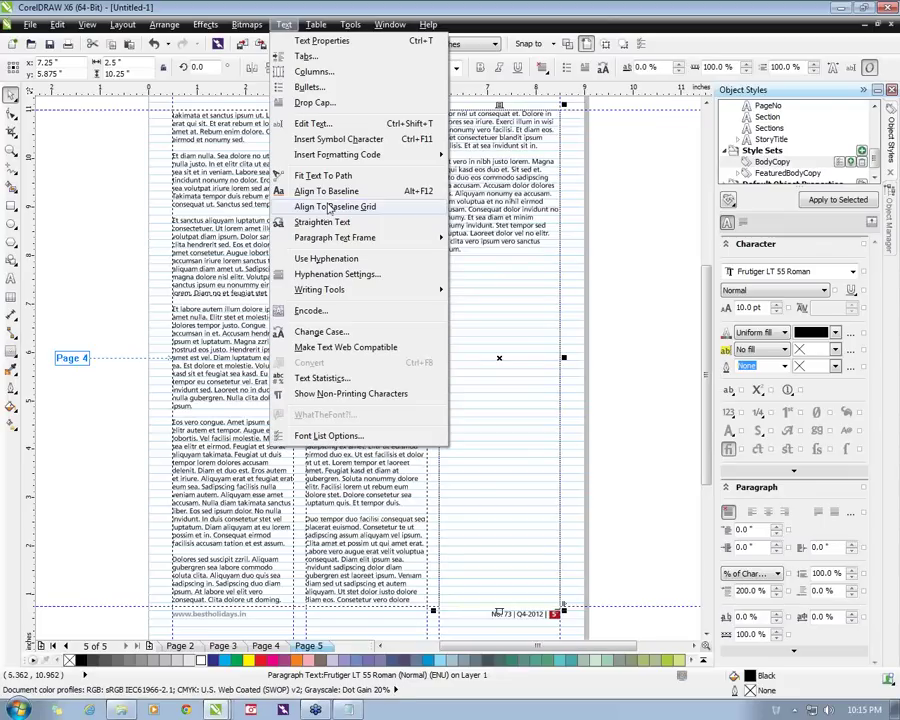
left_click(586, 251)
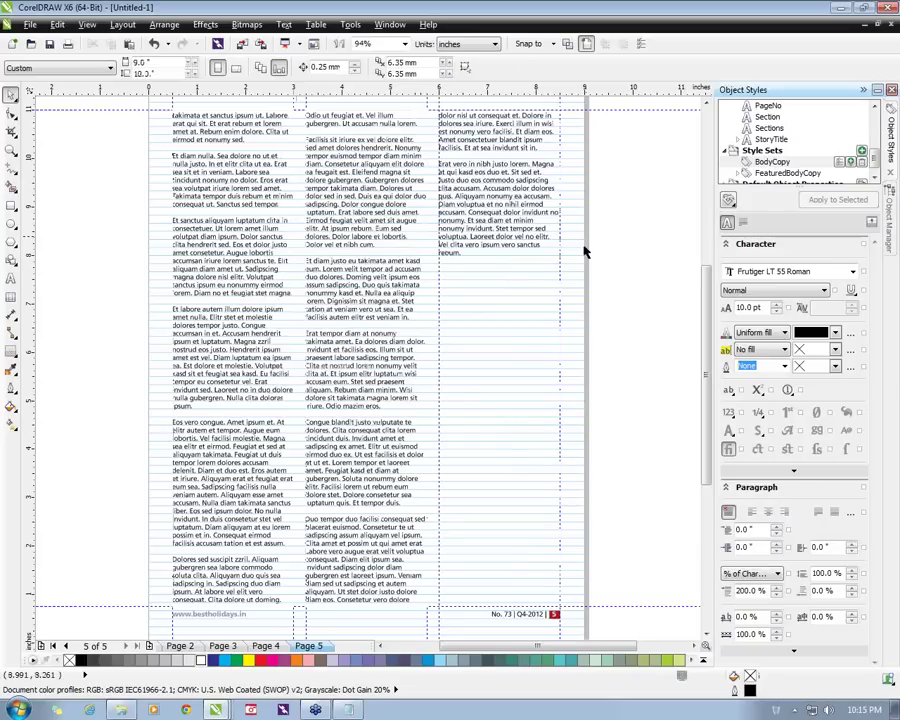
scroll(519, 397, "up", 1)
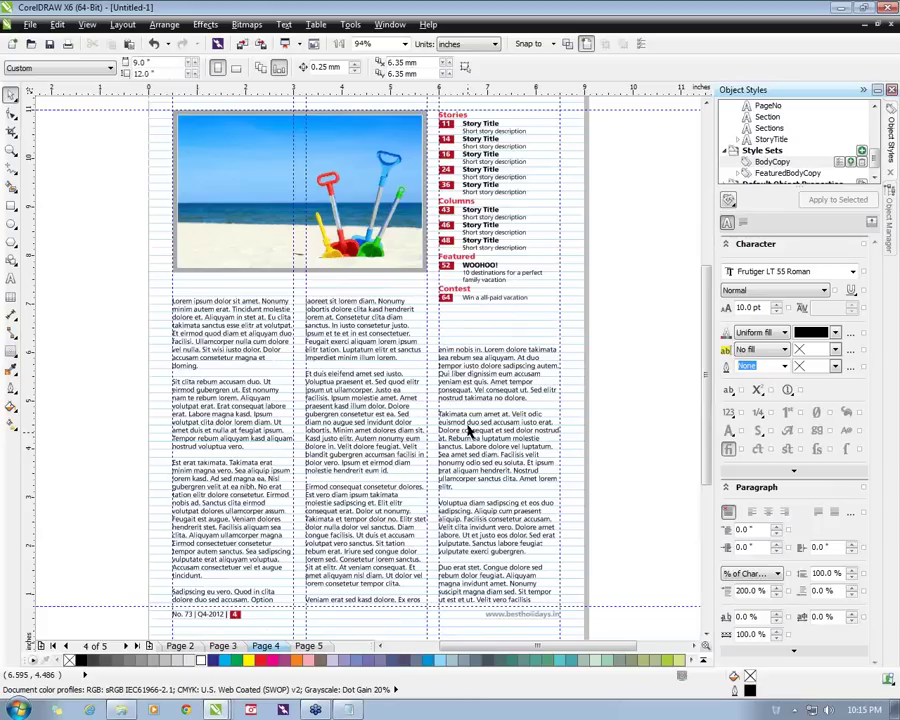
key("Page_Down")
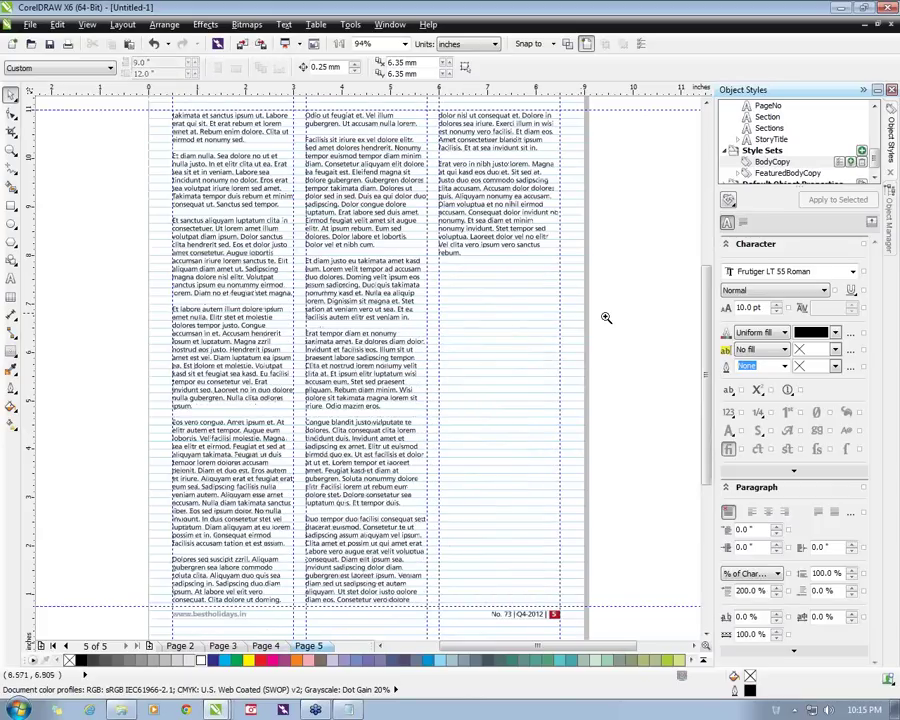
Create a new Character style using the Frutiger LT 55 Roman font.
left_click(605, 317)
scroll(800, 145, "up", 5)
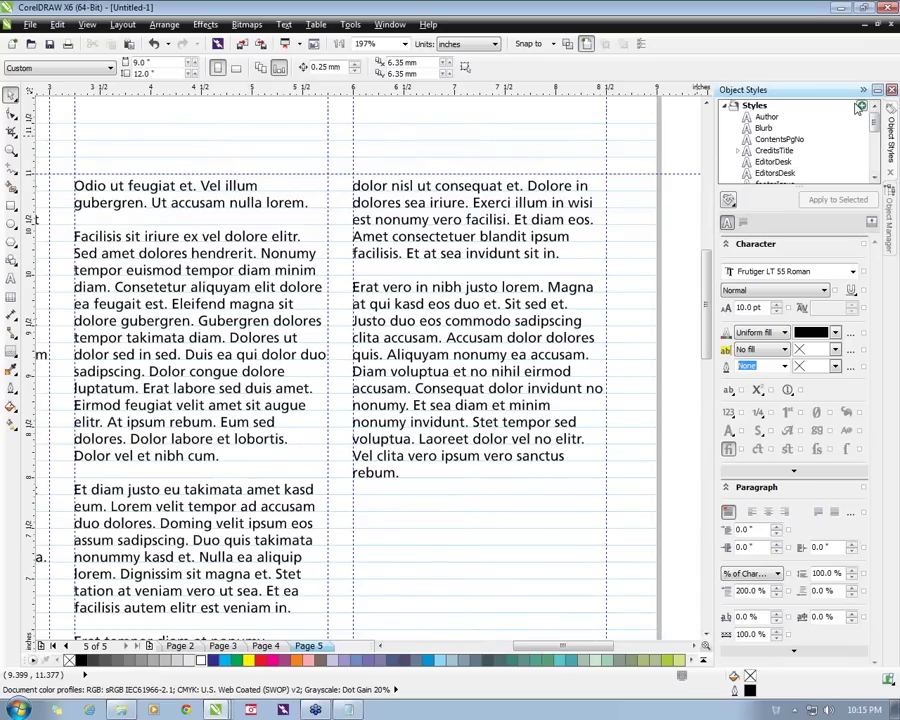
left_click(861, 105)
left_click(800, 151)
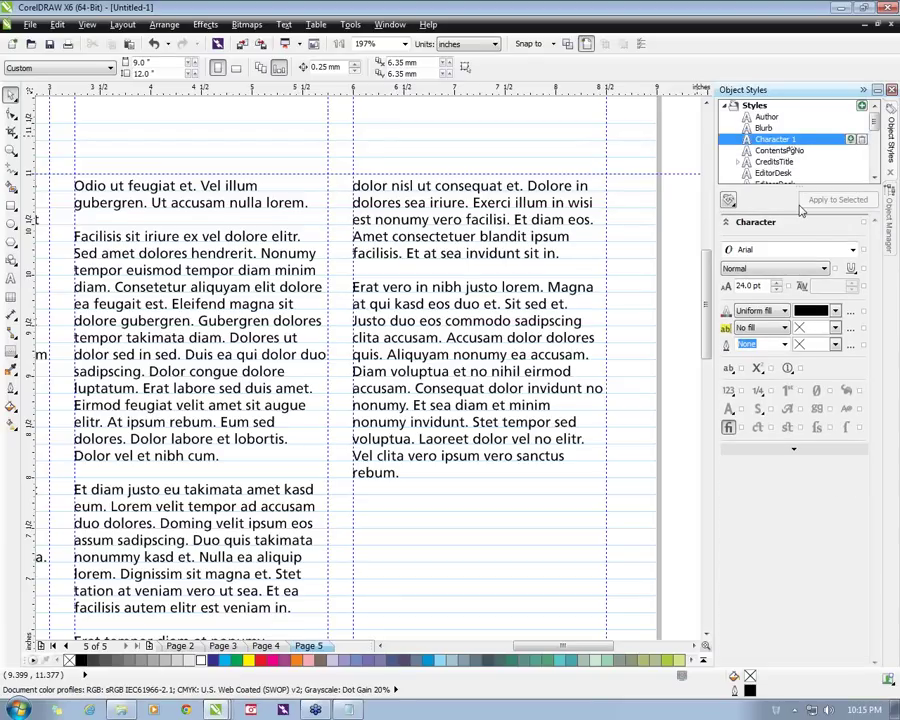
left_click(806, 269)
left_click(806, 269)
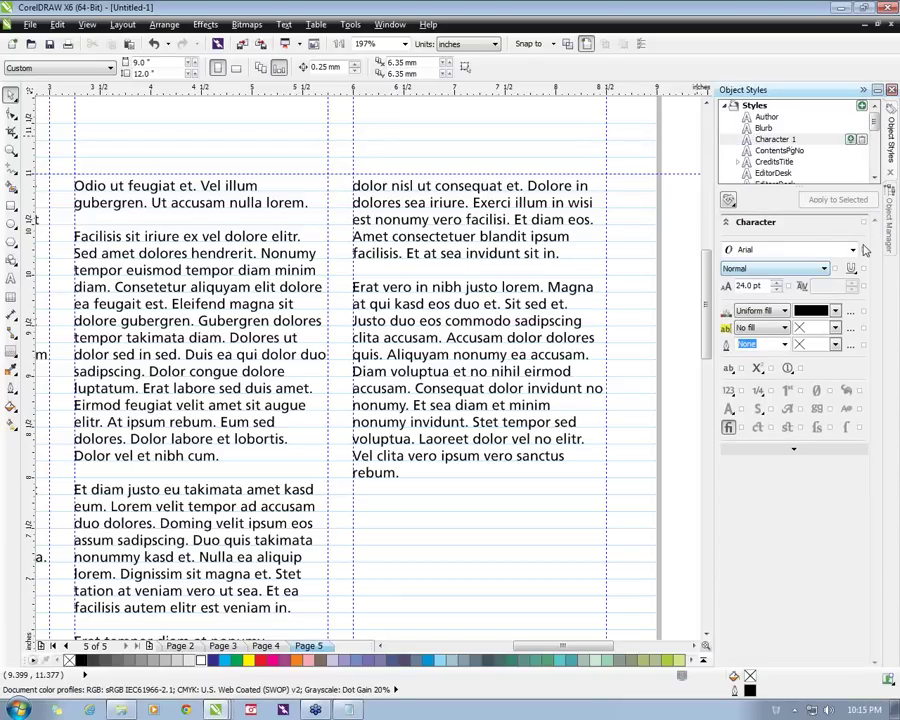
left_click(852, 250)
left_click(726, 280)
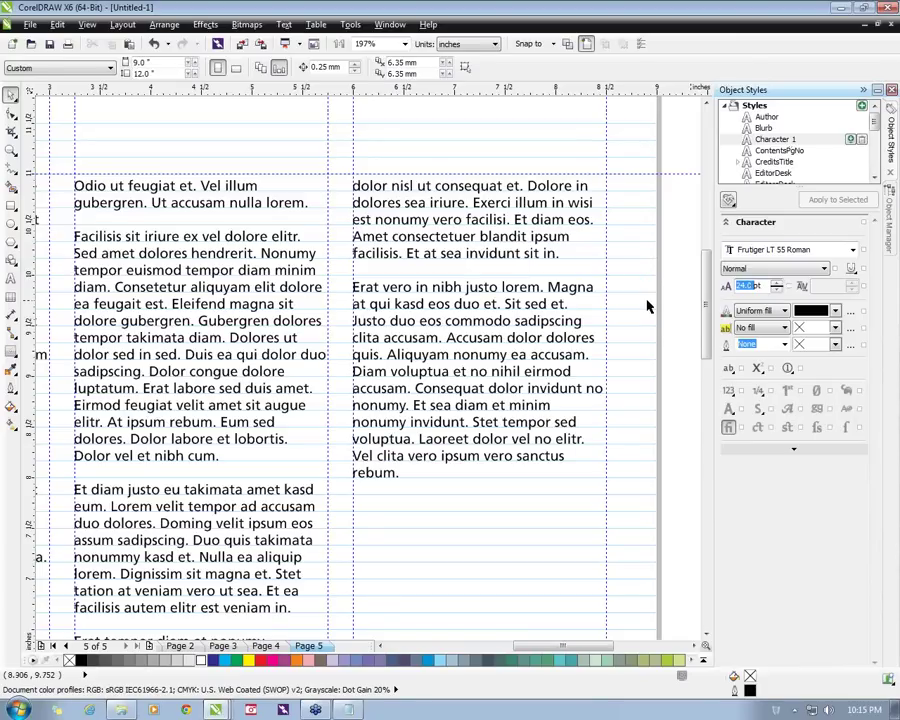
Make the Character 1 style's text Normal-Italic and white.
key("Tab")
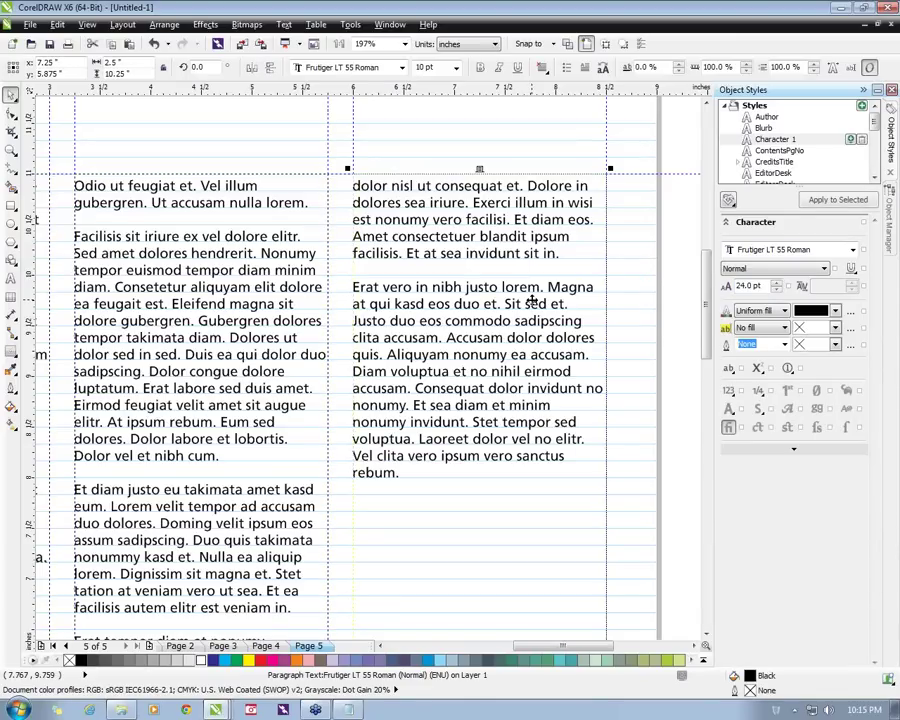
left_click(680, 268)
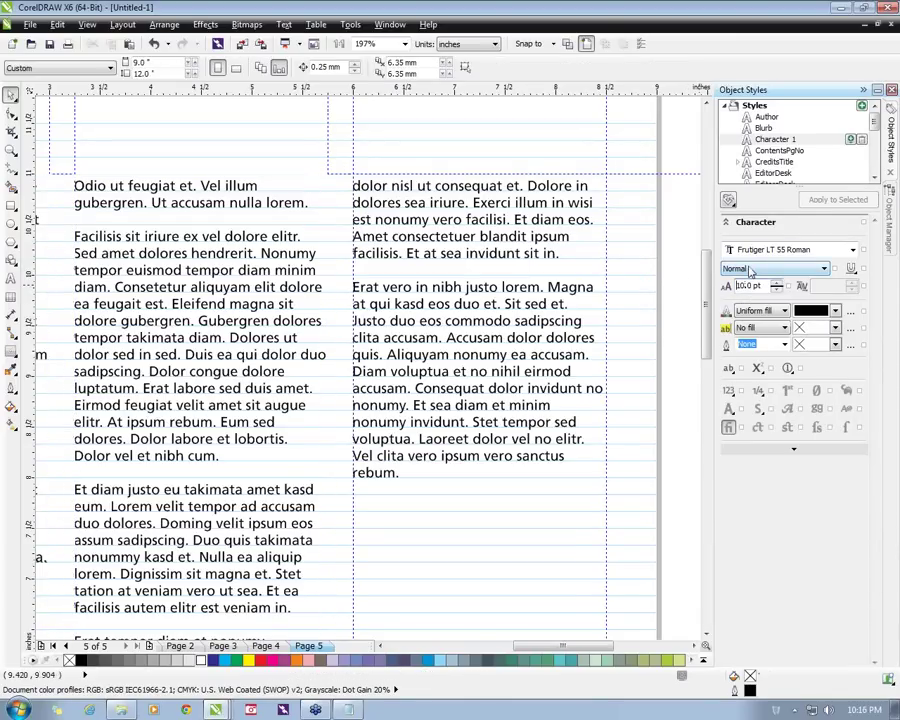
left_click(752, 270)
left_click(758, 291)
left_click(835, 311)
left_click(826, 340)
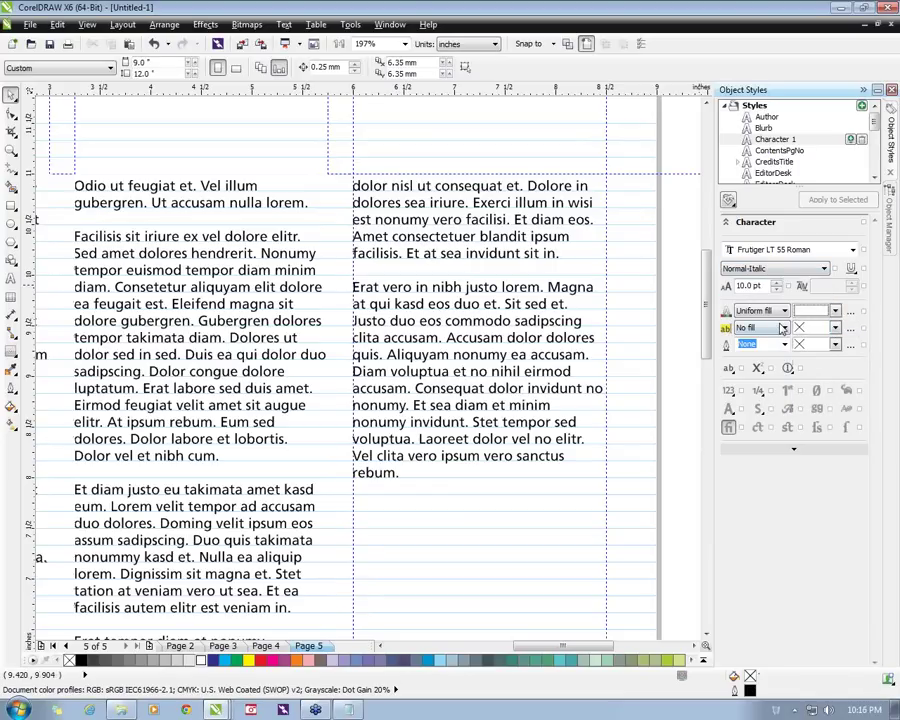
Give the style a 270° fountain-fill background running from blue to light blue.
left_click(835, 328)
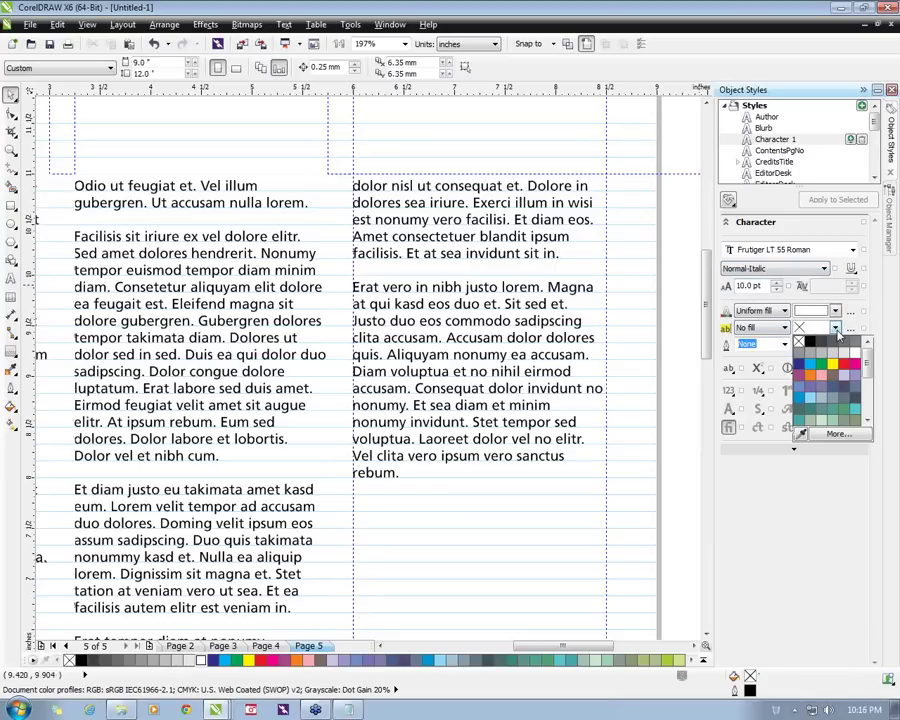
left_click(765, 328)
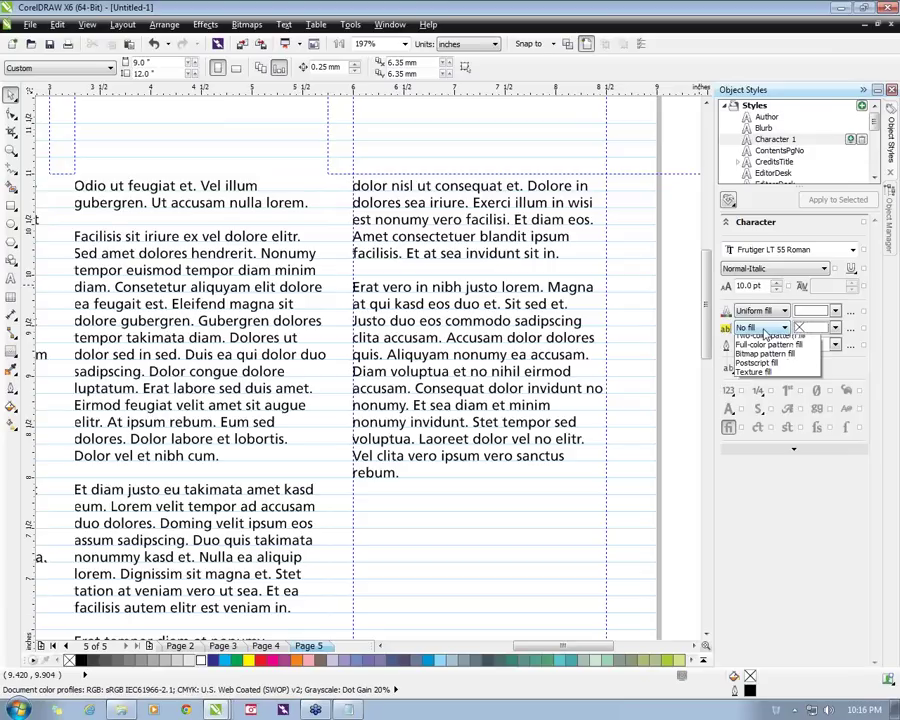
left_click(758, 357)
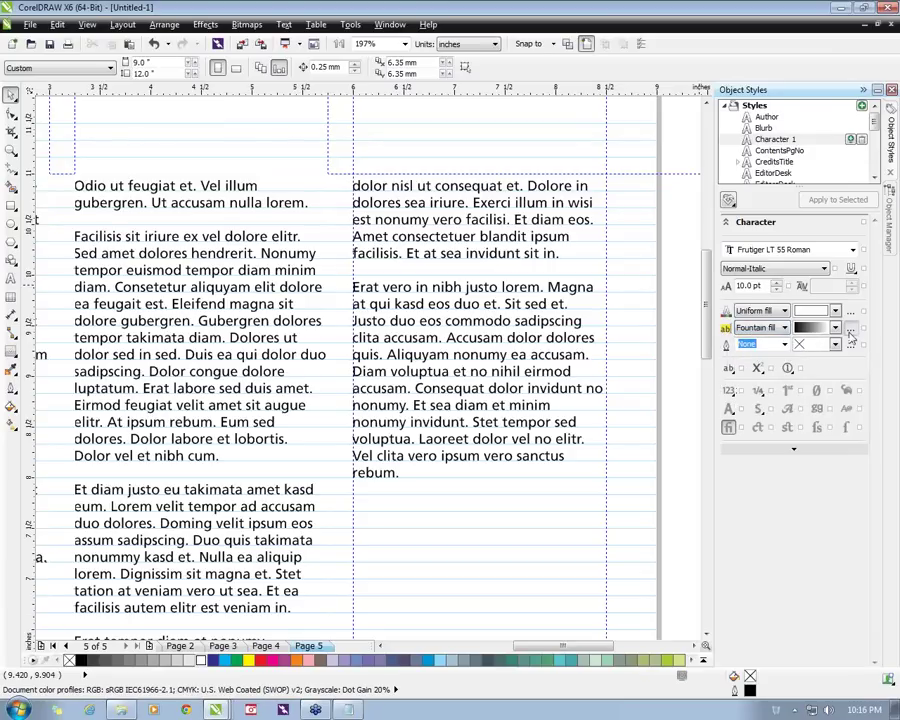
left_click(850, 333)
type("270")
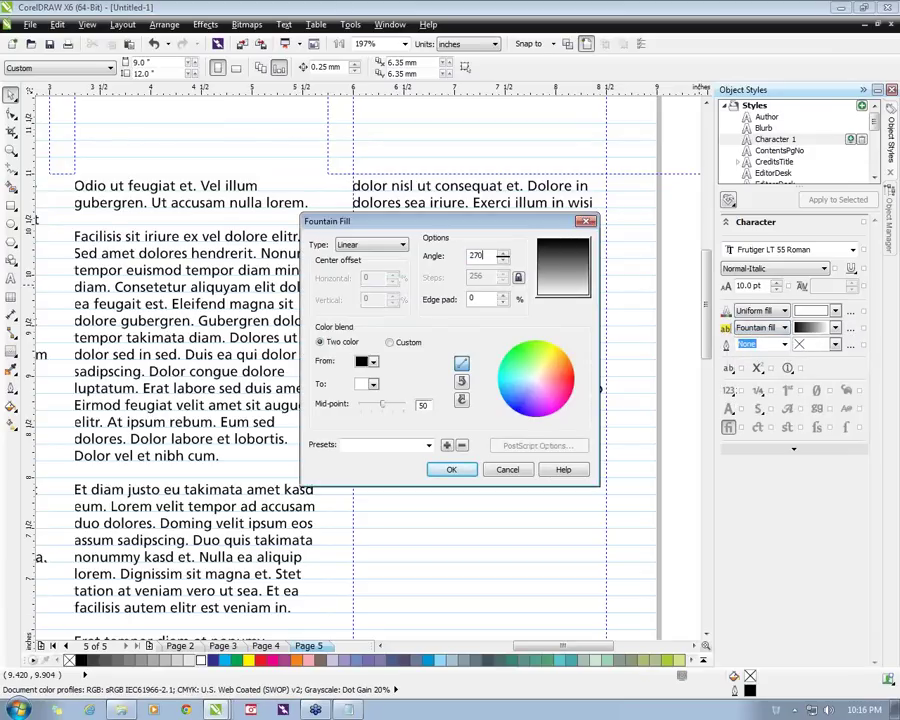
left_click(373, 361)
left_click(364, 426)
left_click(373, 361)
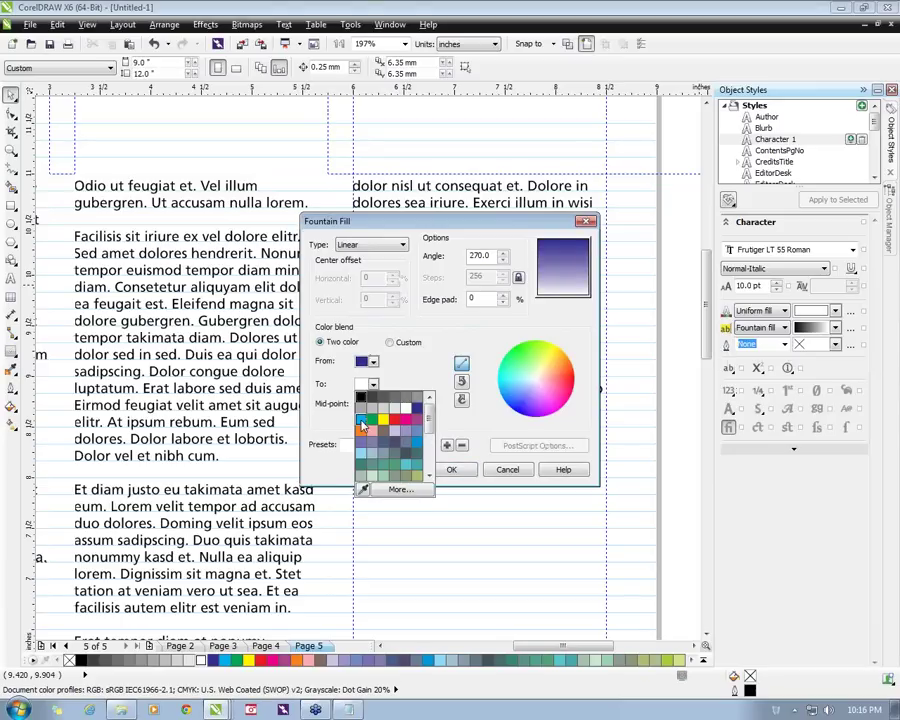
left_click(362, 426)
left_click(373, 384)
left_click(364, 449)
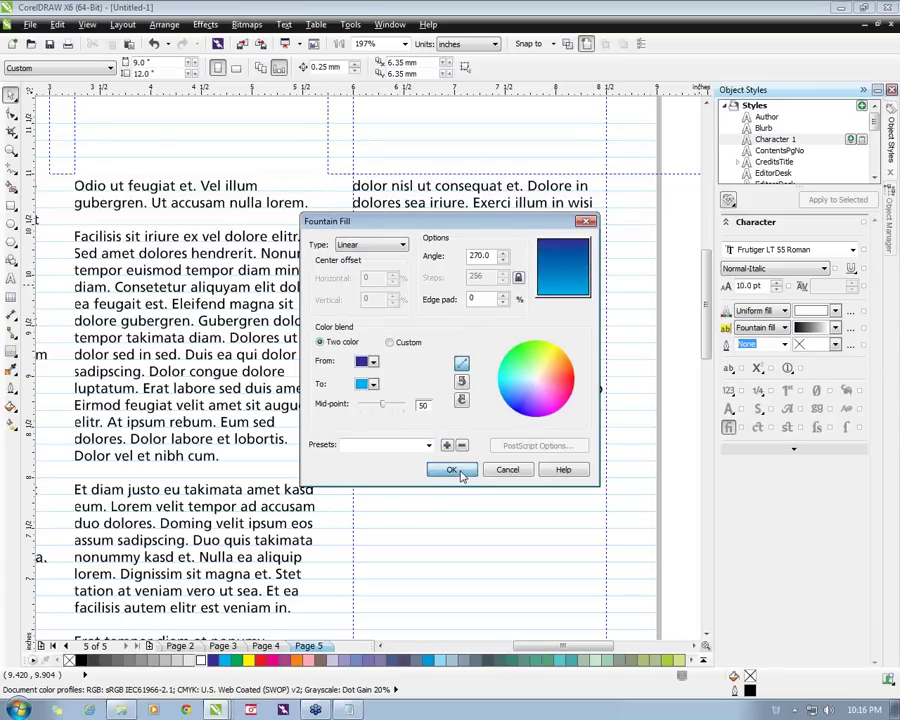
left_click(452, 470)
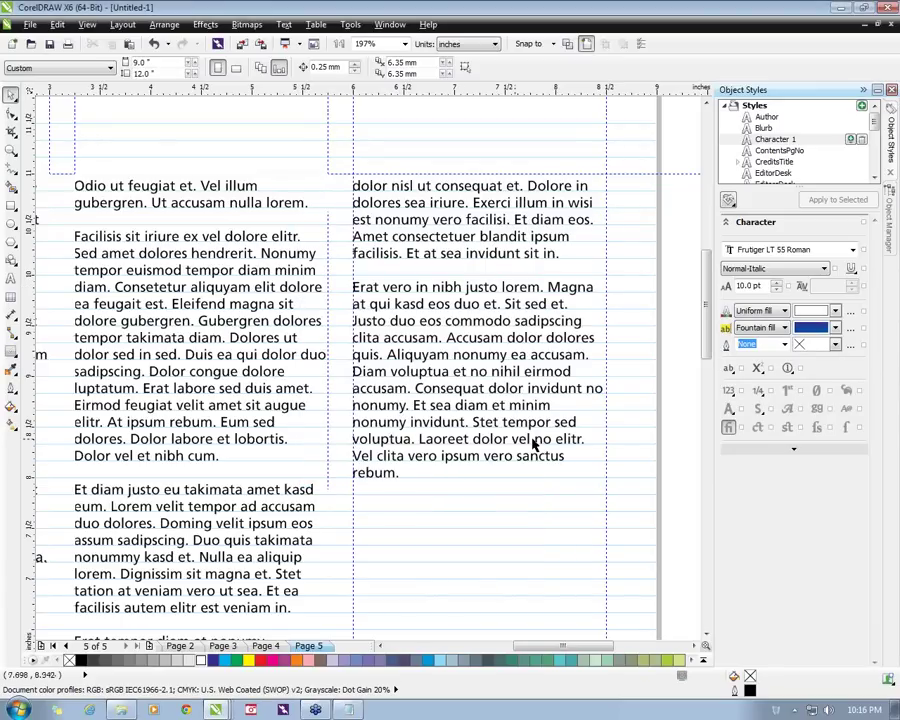
double_click(408, 495)
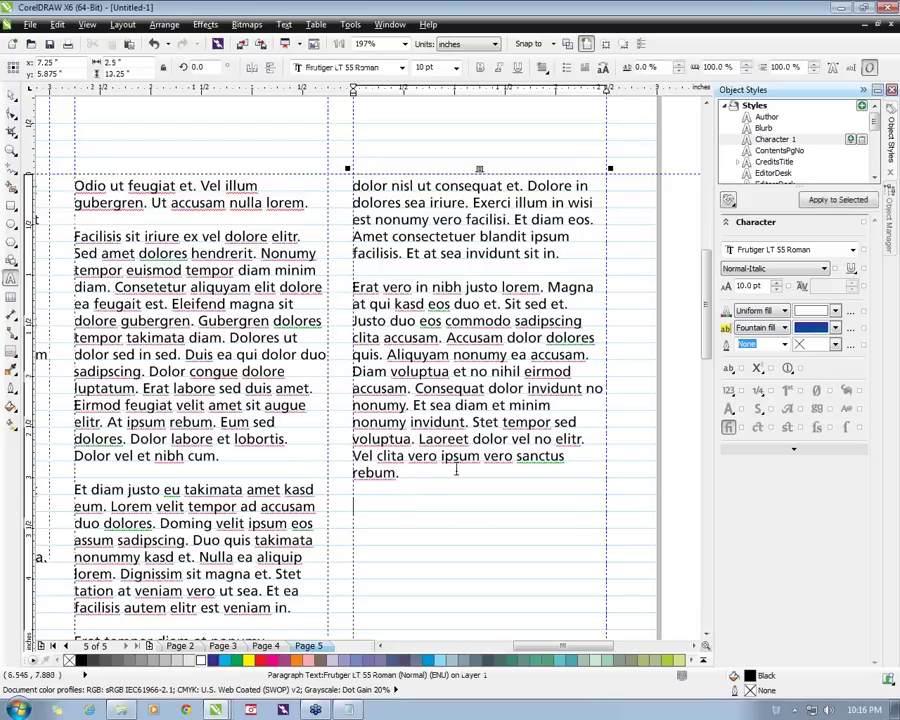
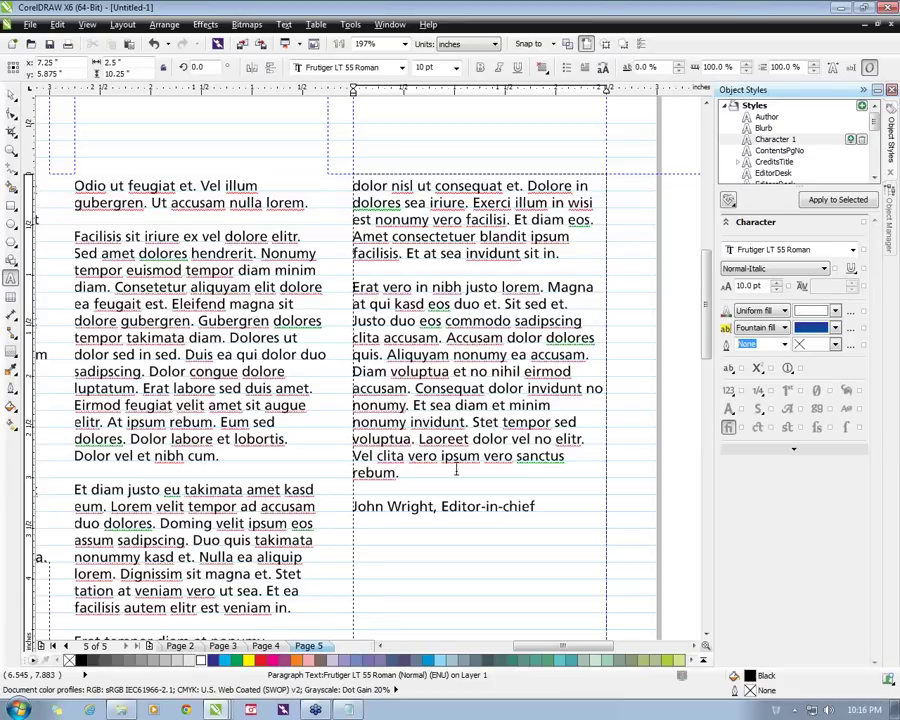
left_click_drag(536, 506, 352, 506)
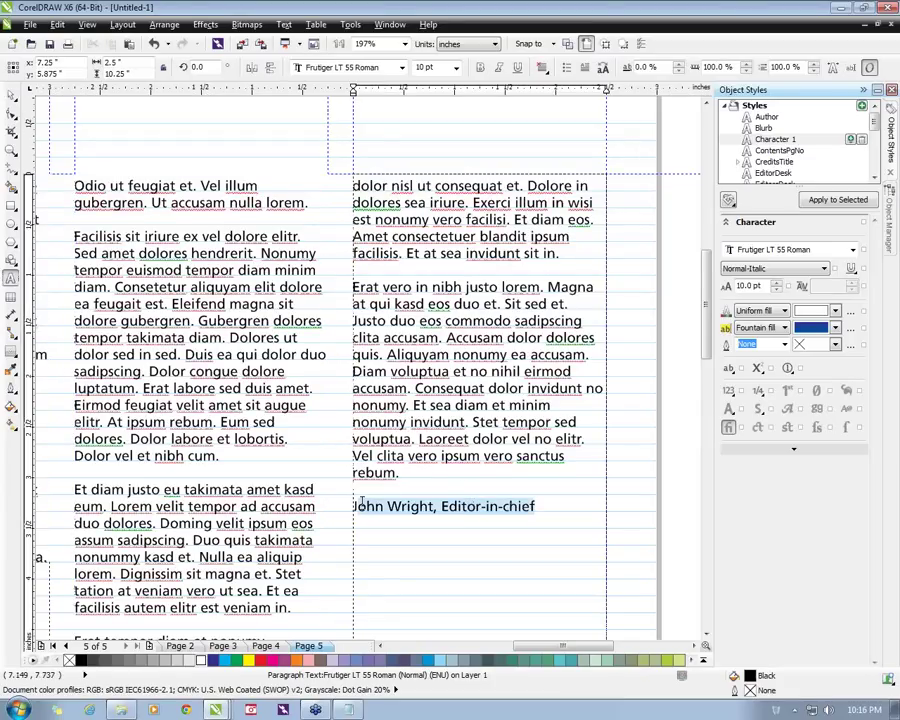
left_click(776, 139)
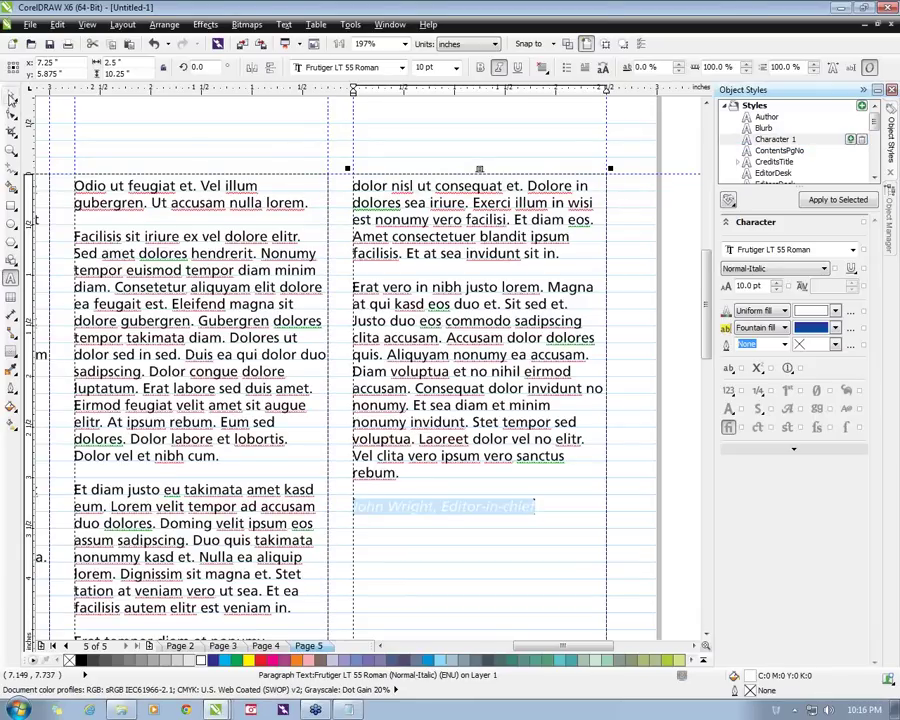
left_click(11, 96)
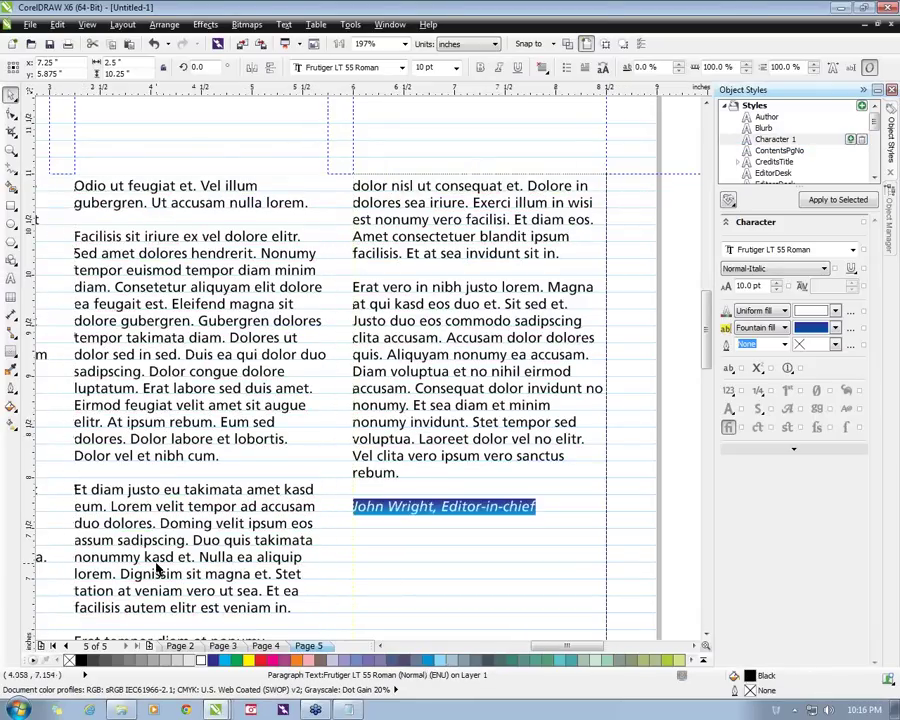
scroll(328, 398, "up", 1)
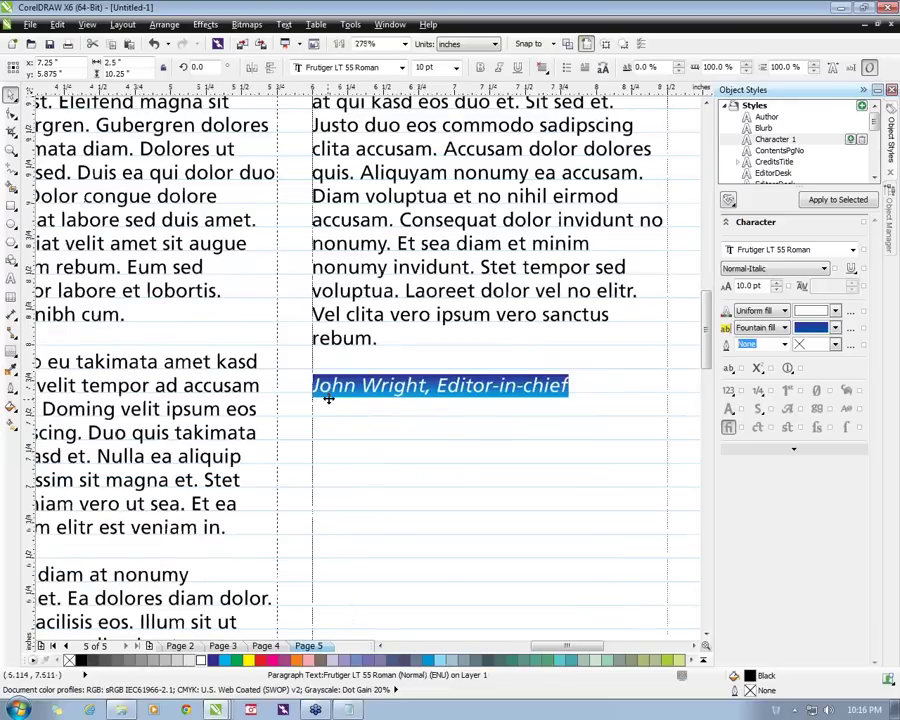
left_click(284, 24)
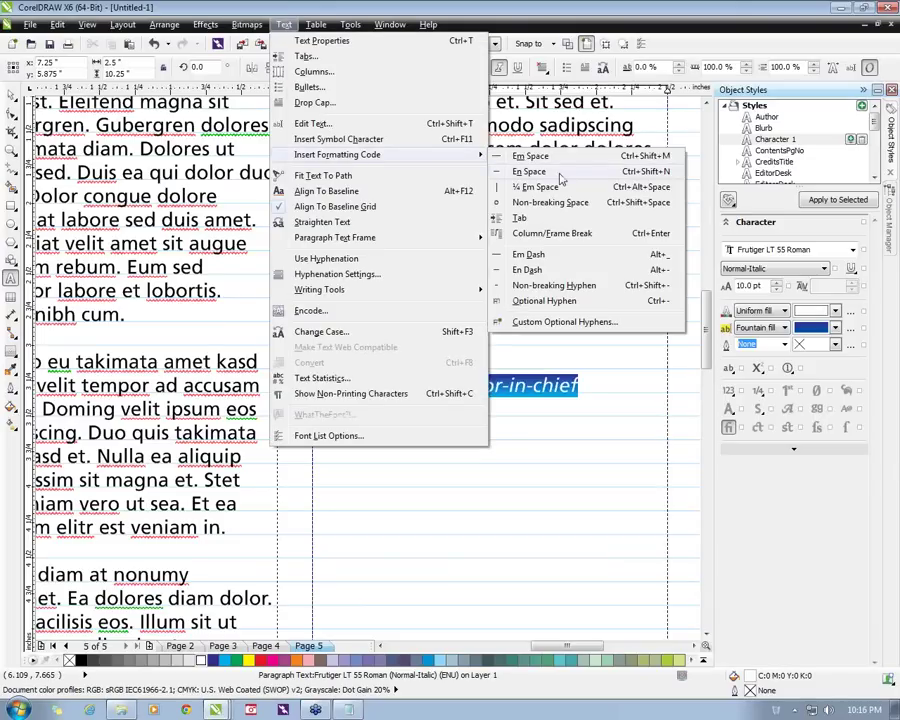
key("Escape")
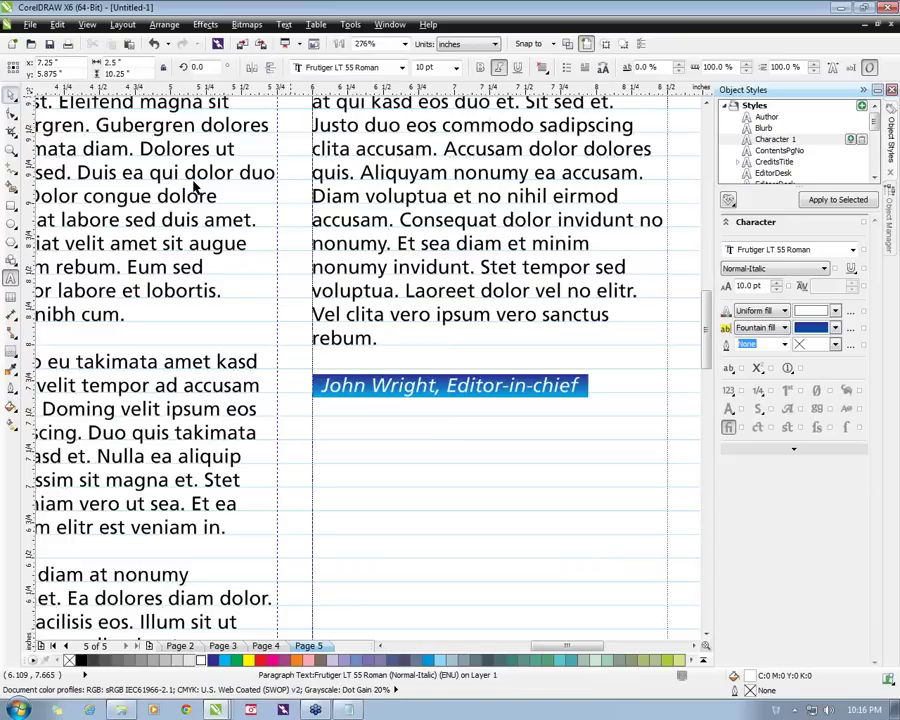
left_click(435, 341)
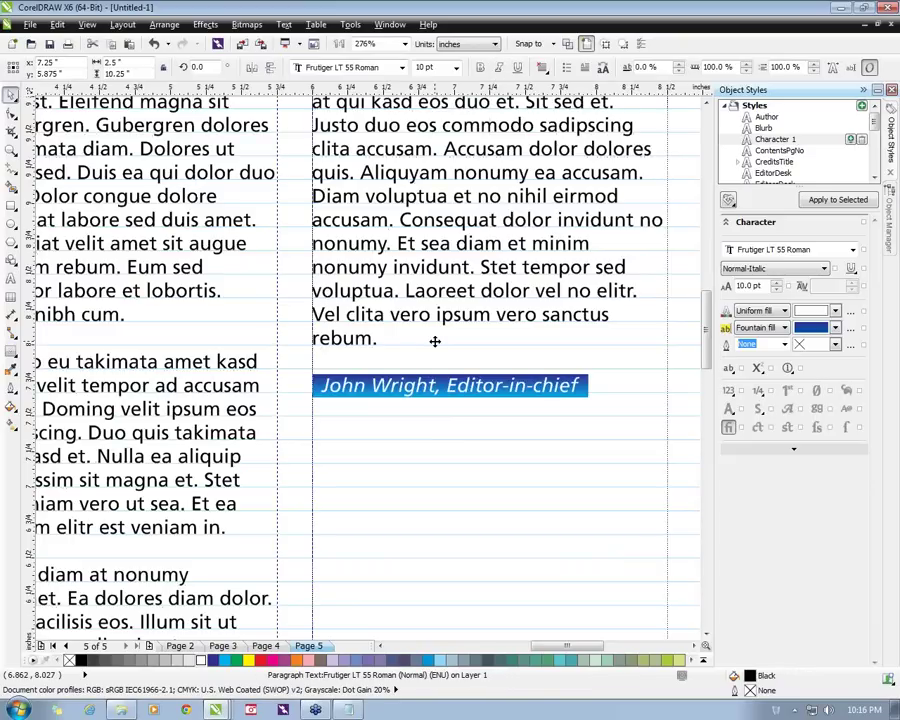
key("shift+F4")
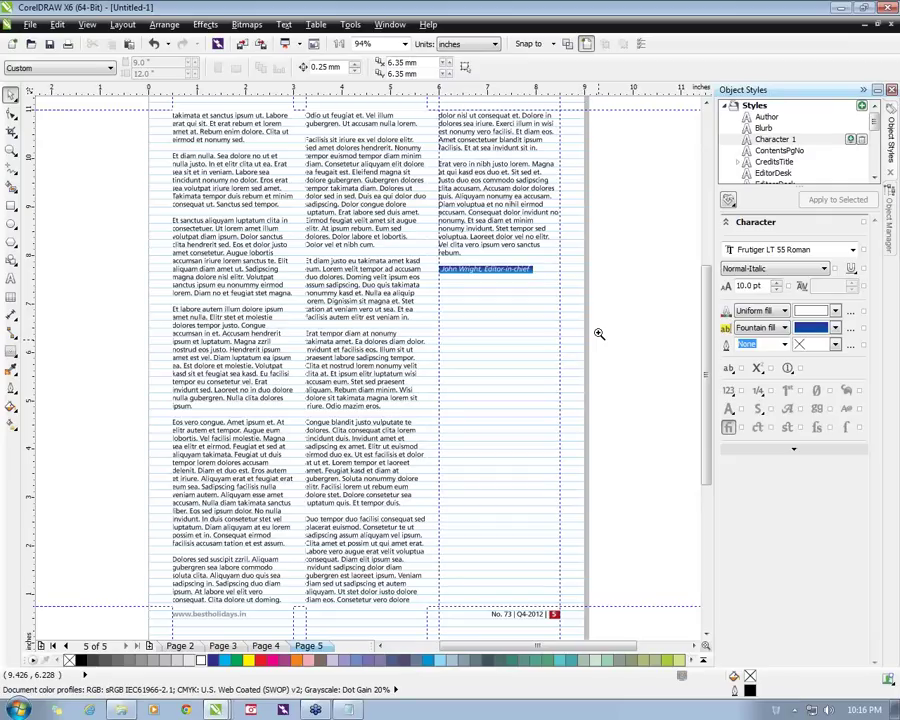
Zoom to page width and back, then switch to the Cover.cdr document with Ctrl+Tab.
key("shift+F6")
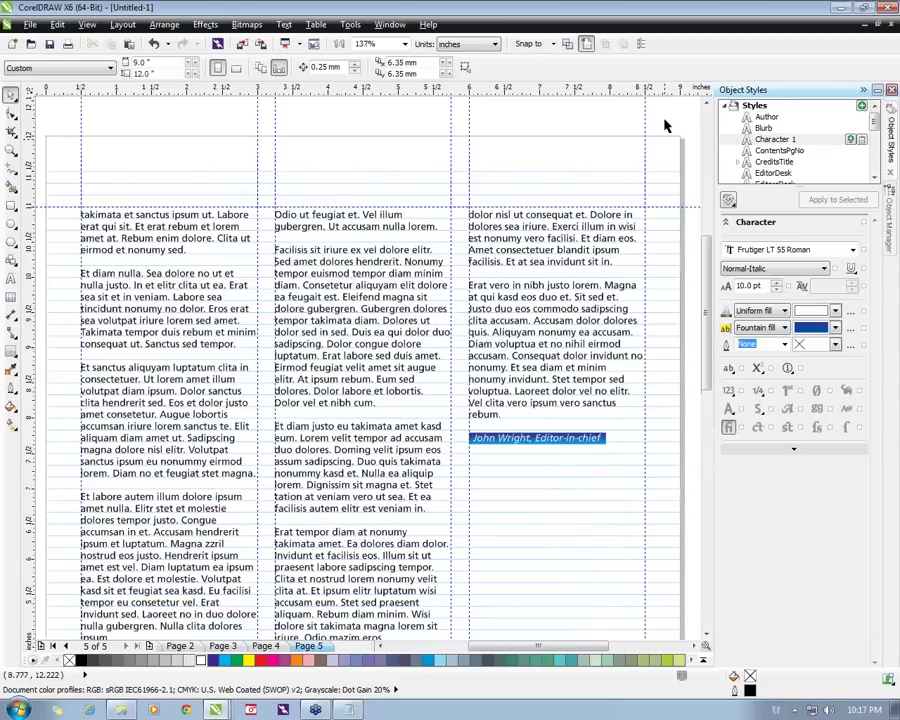
key("shift+F4")
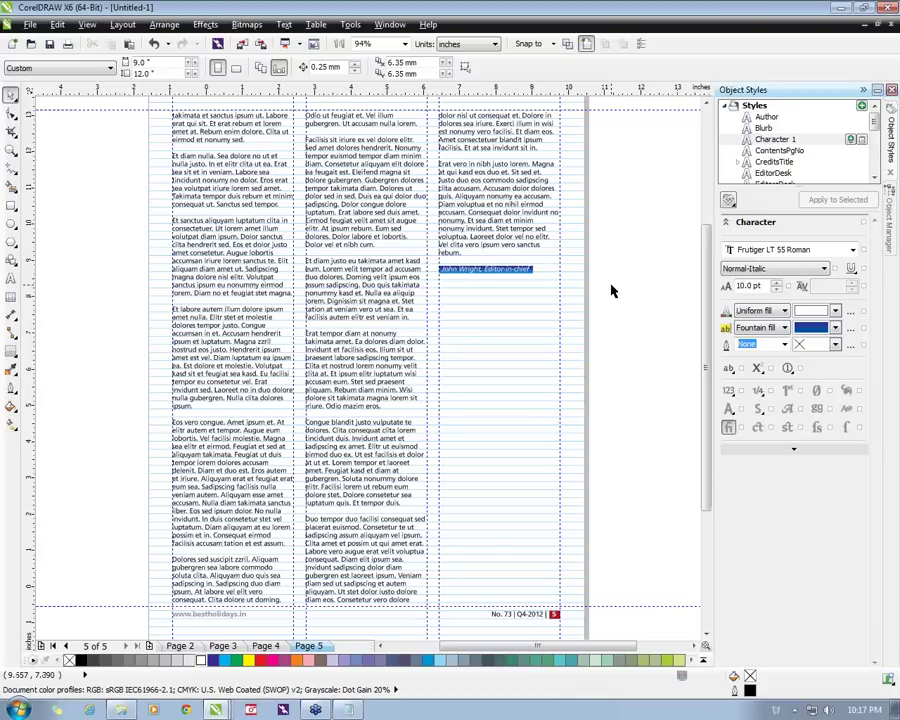
scroll(613, 291, "down", 1)
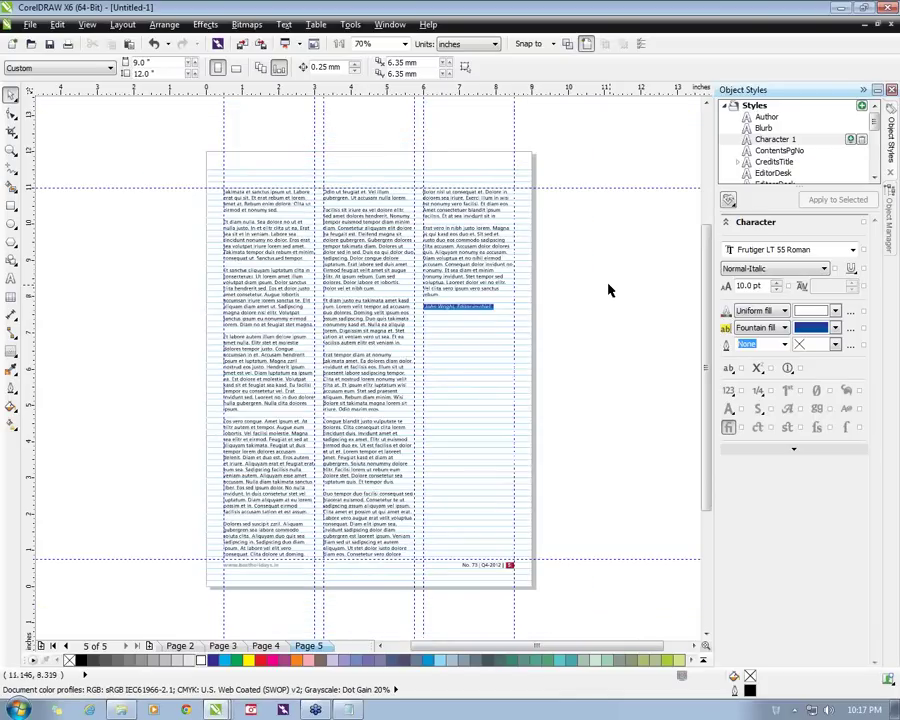
key("ctrl+Tab")
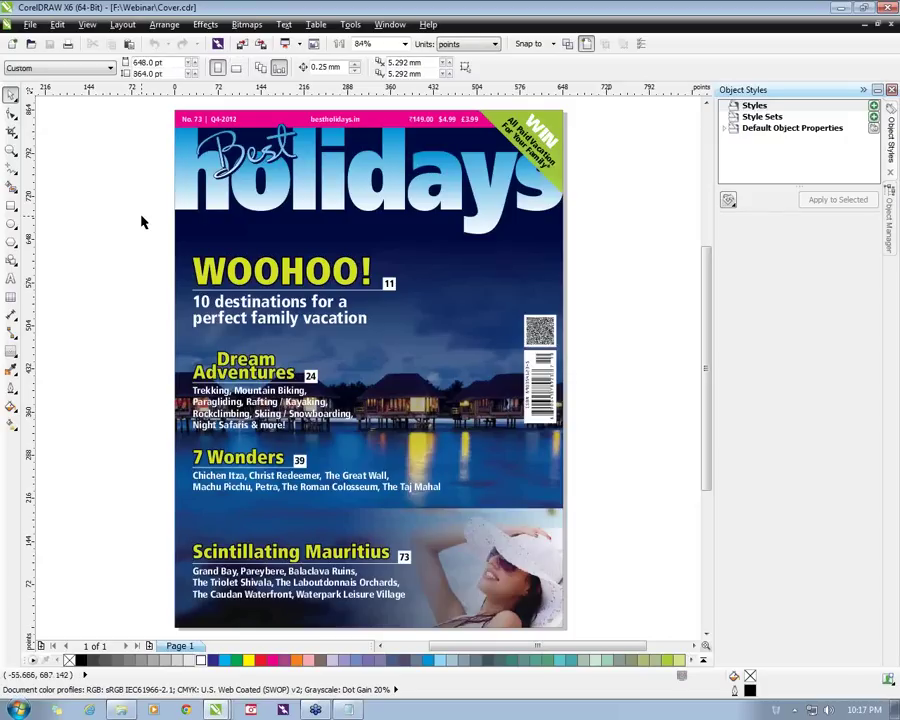
Preview the Cover.cdr cover full screen, then switch to Contents.cdr from the Window menu.
key("F9")
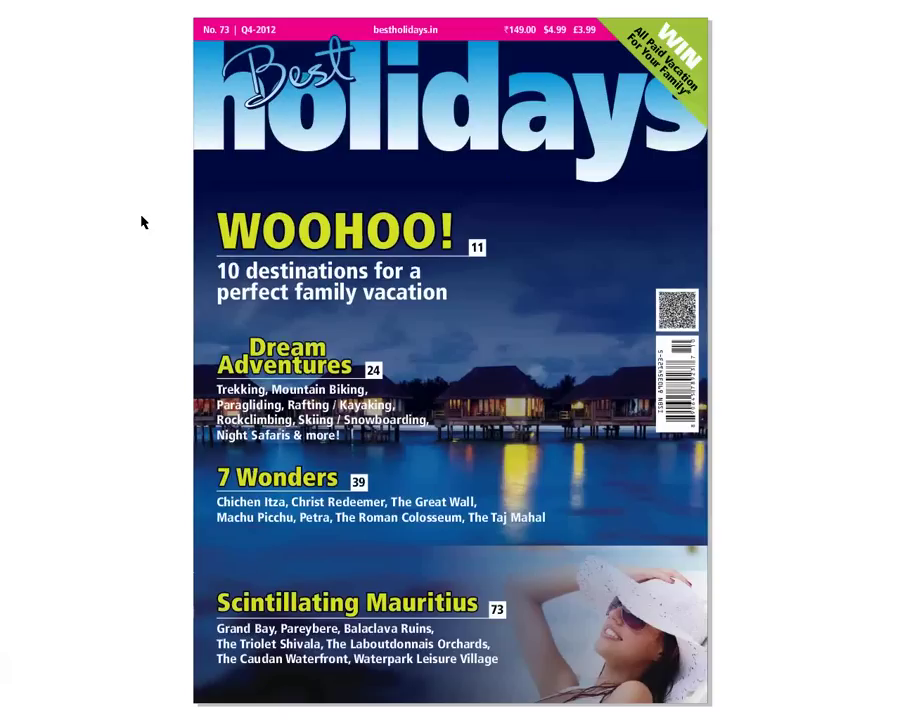
key("Escape")
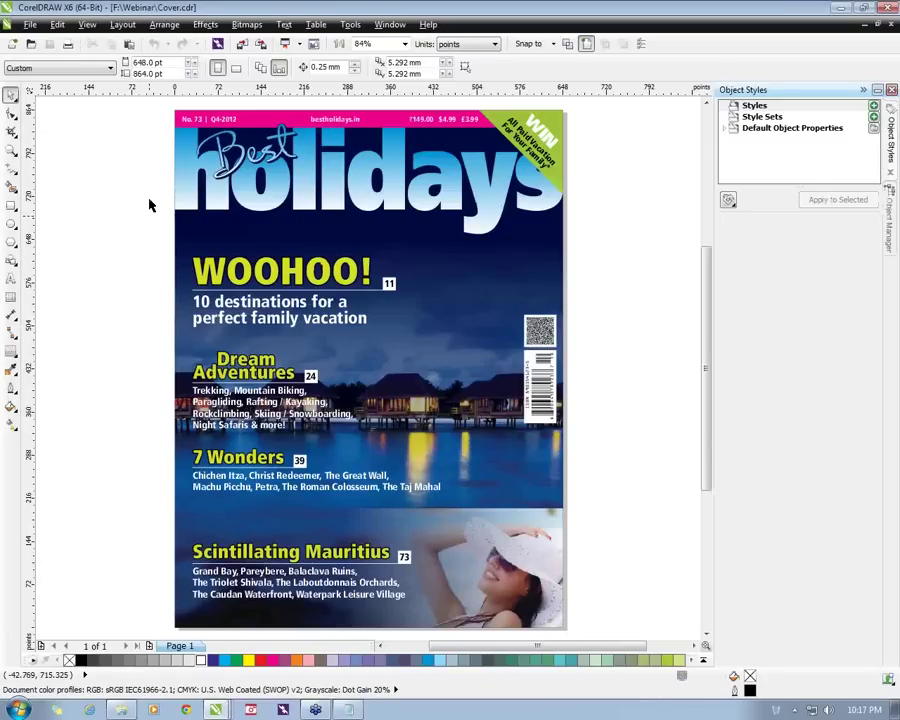
left_click(381, 23)
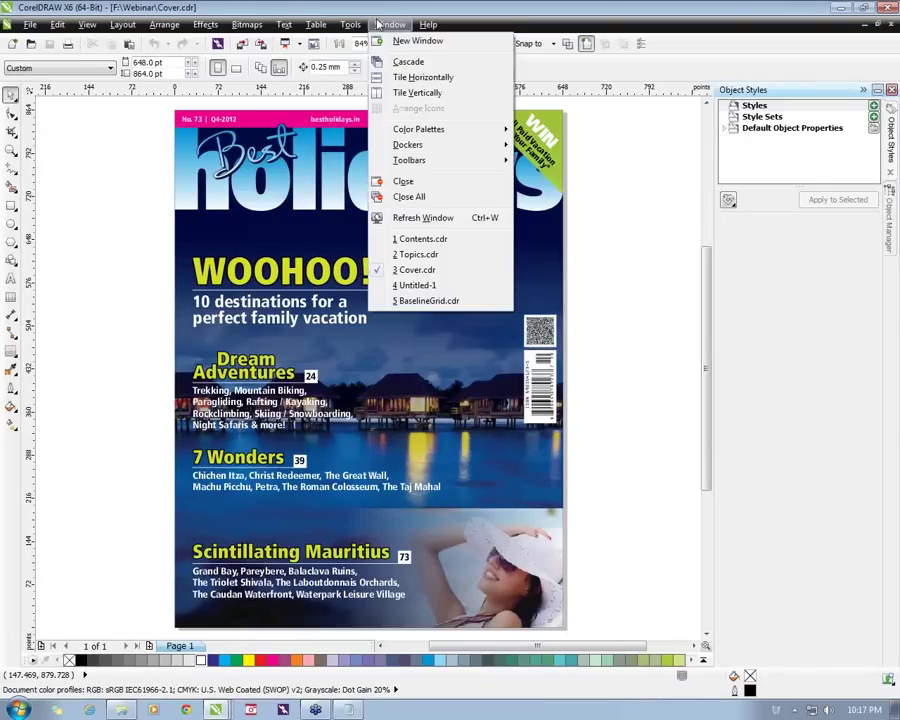
left_click(420, 239)
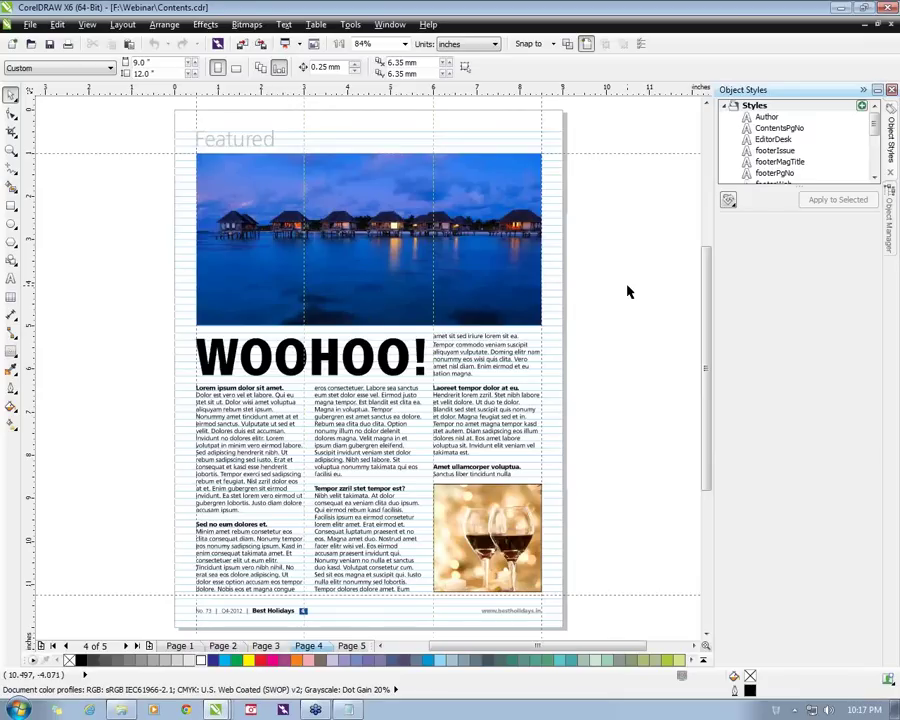
Jump to pages 5 and 1, then page through the cover and Featured pages in full-screen preview.
left_click(352, 646)
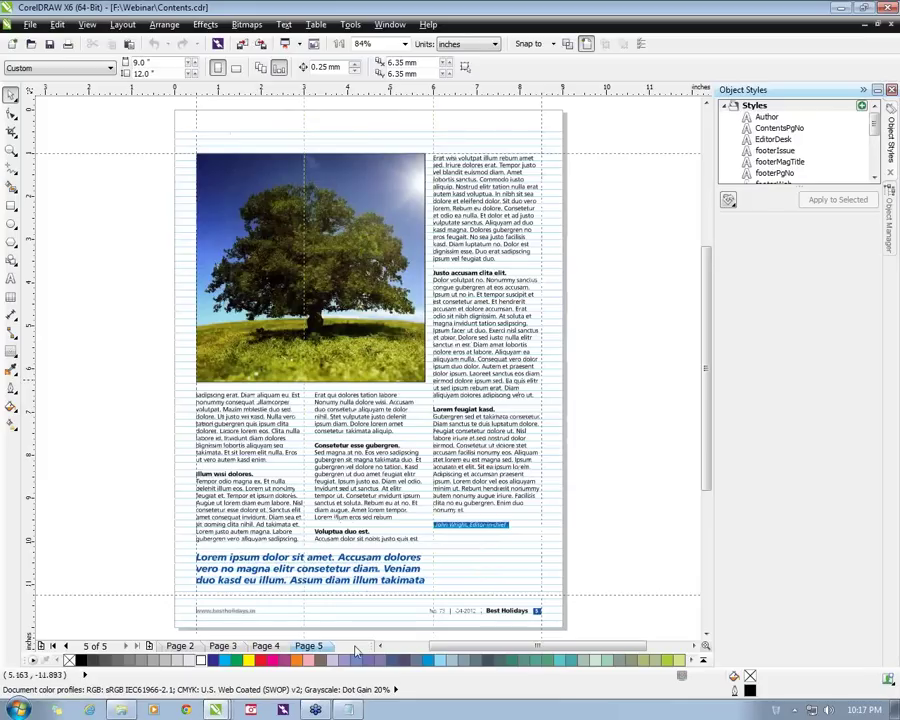
left_click(41, 646)
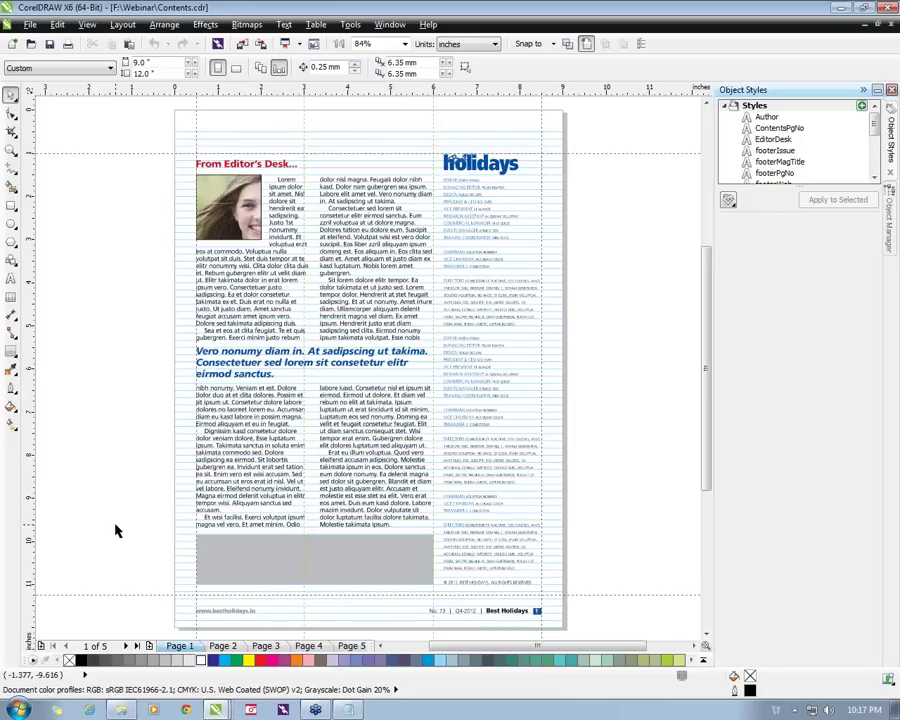
key("F9")
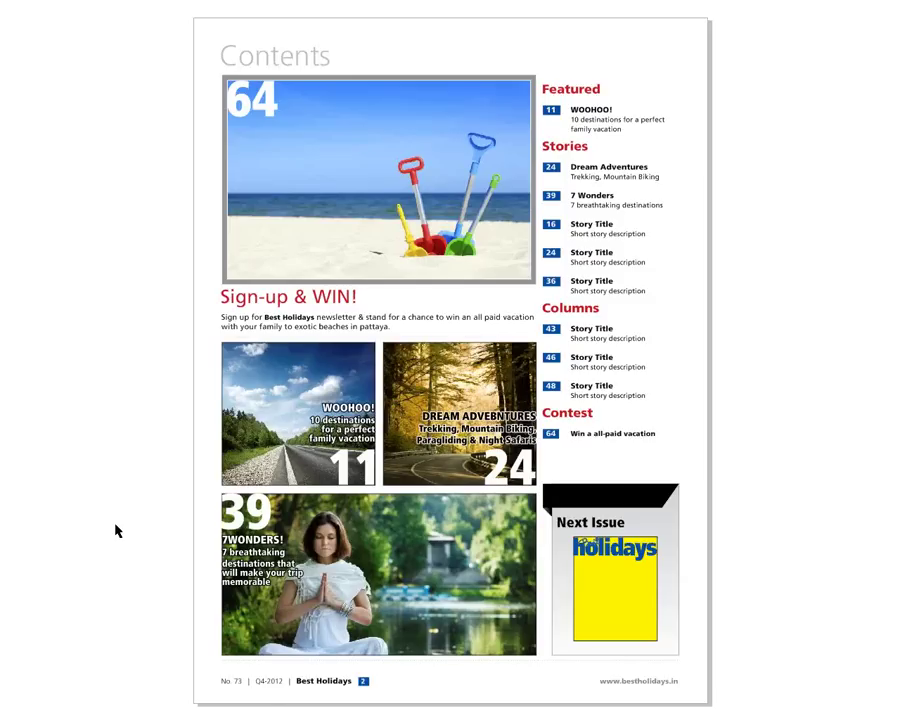
key("Page_Up")
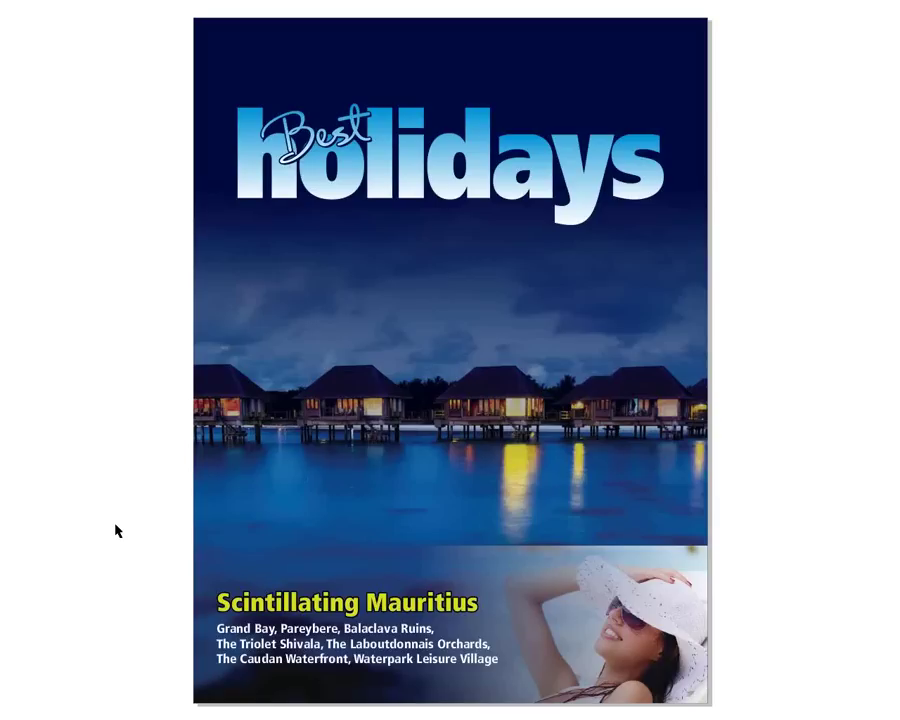
key("Page_Down")
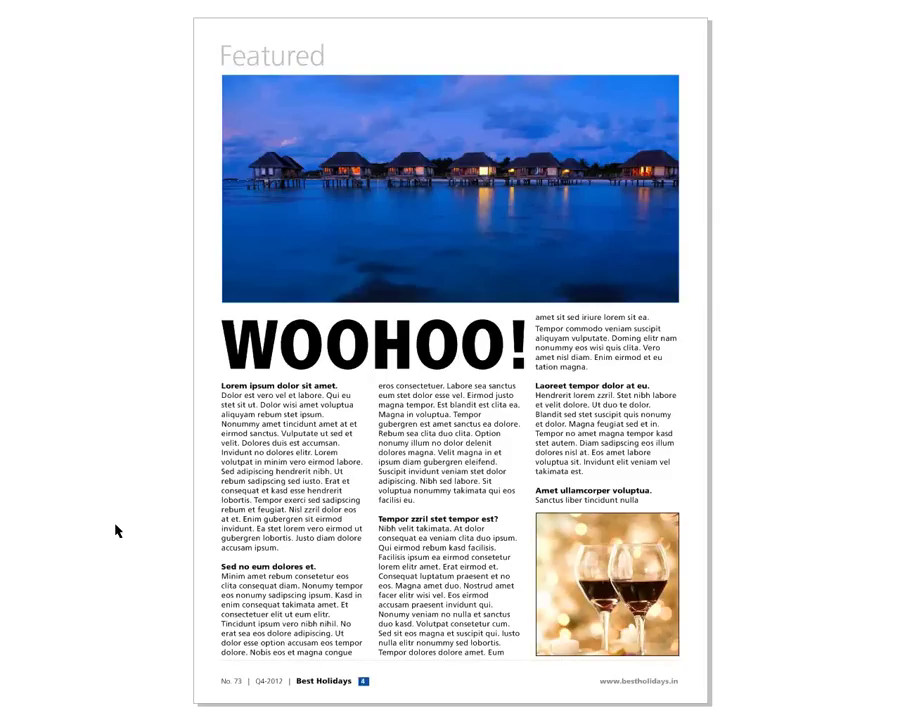
key("Page_Up")
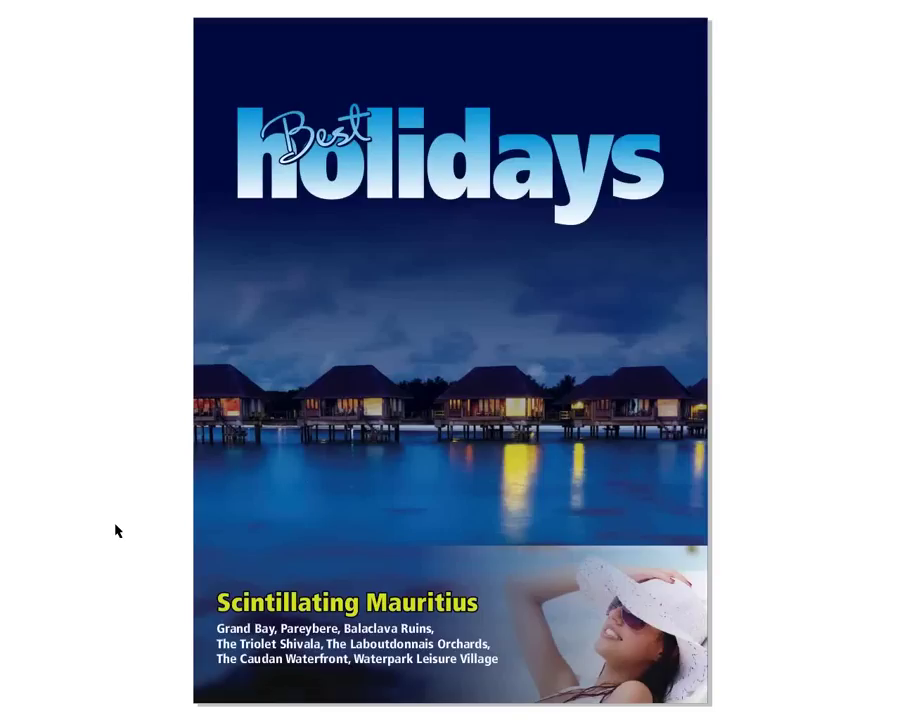
key("Escape")
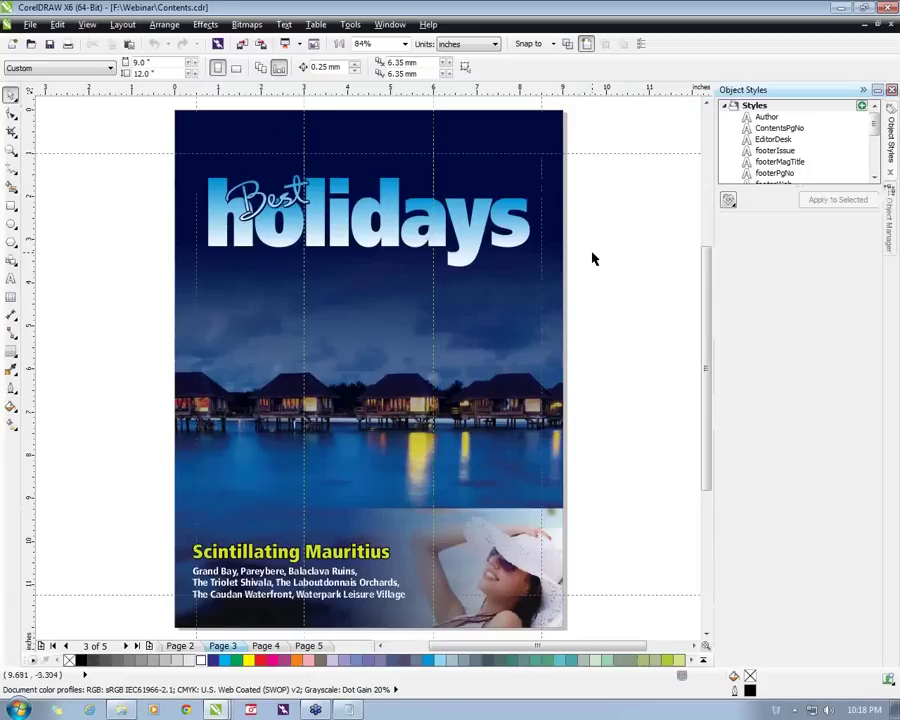
Switch back to the Untitled-1 layout from the Window menu.
scroll(592, 259, "down", 2)
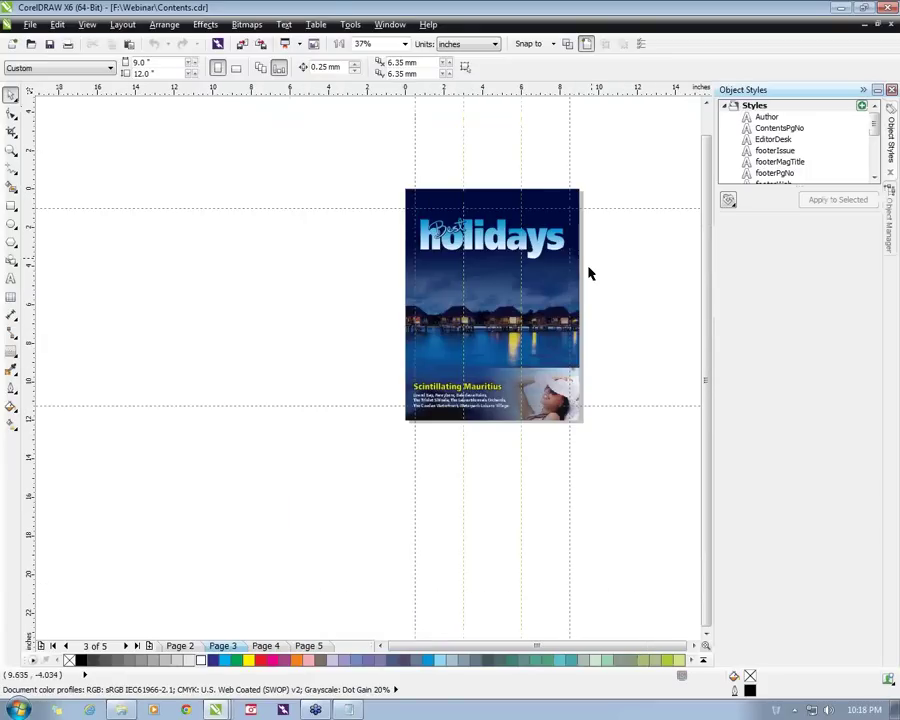
scroll(589, 273, "up", 2)
left_click(390, 24)
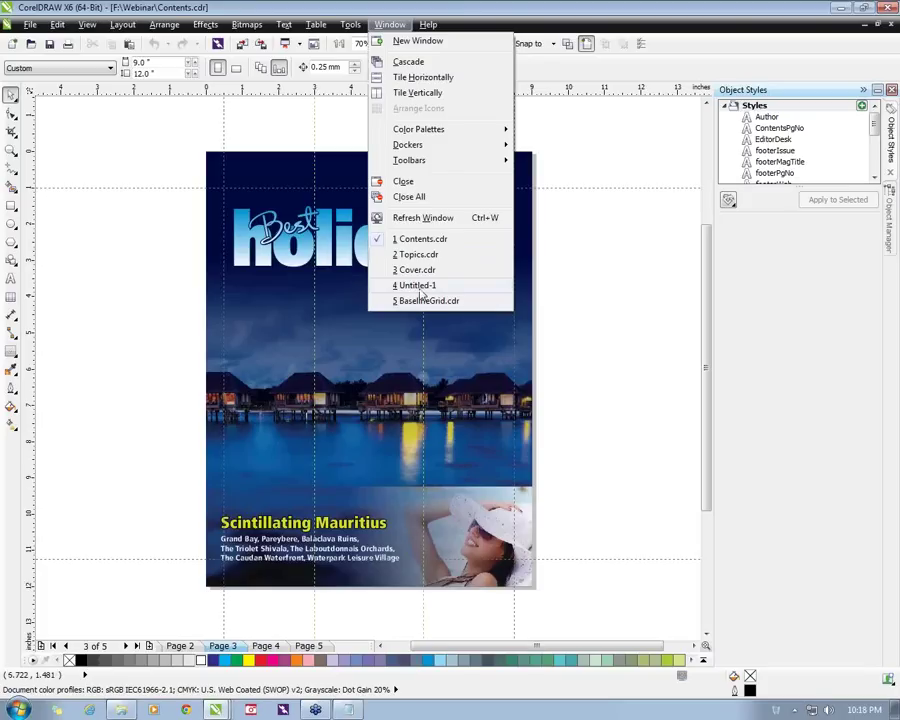
left_click(420, 286)
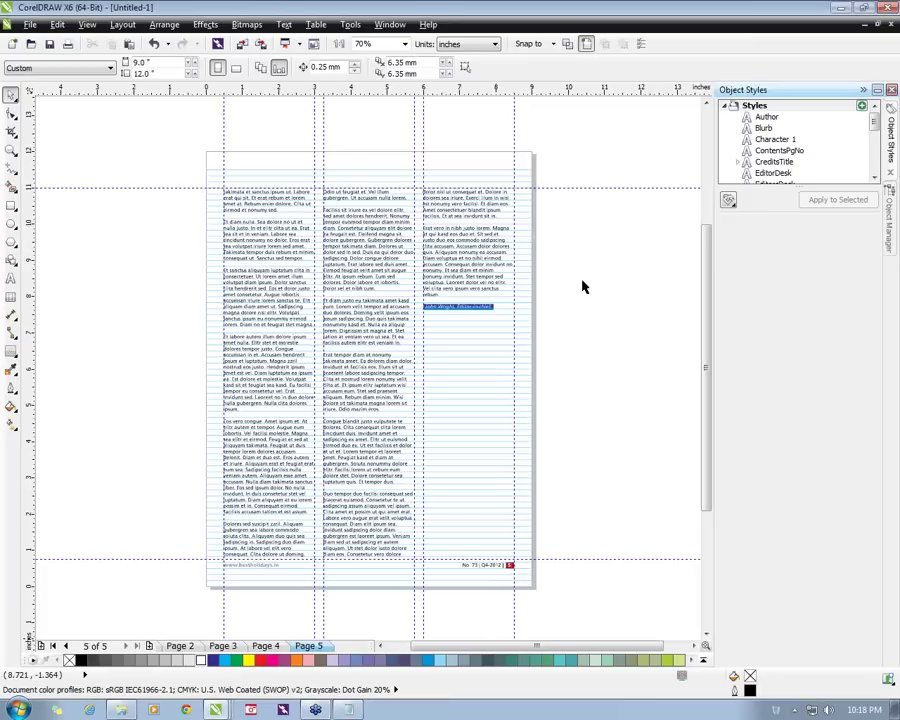
Zoom in on the text columns, then move to page 2 with the contents list.
left_click(212, 189)
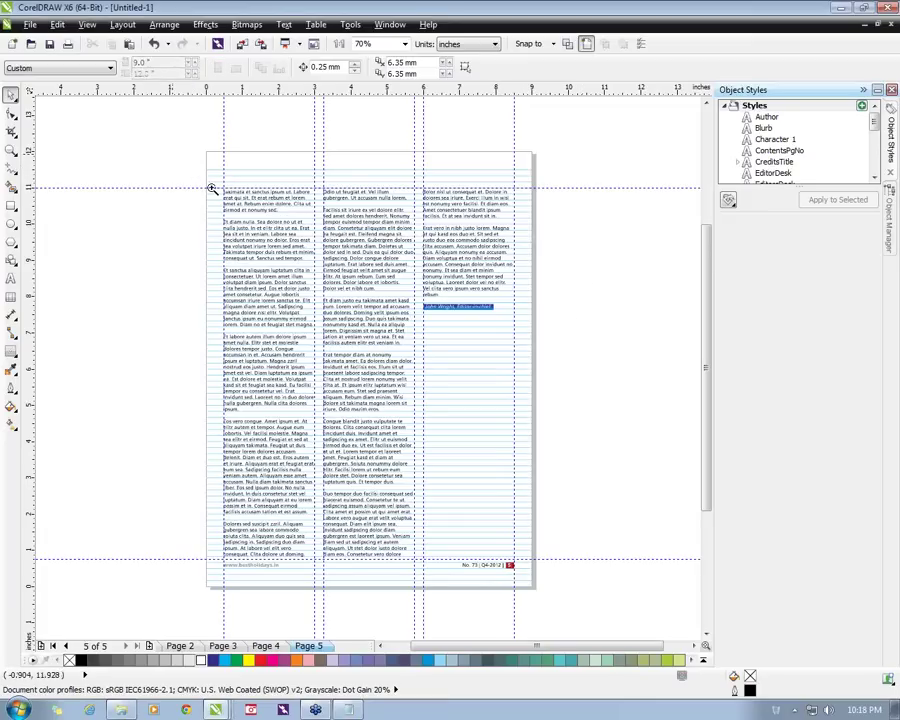
left_click_drag(212, 189, 492, 364)
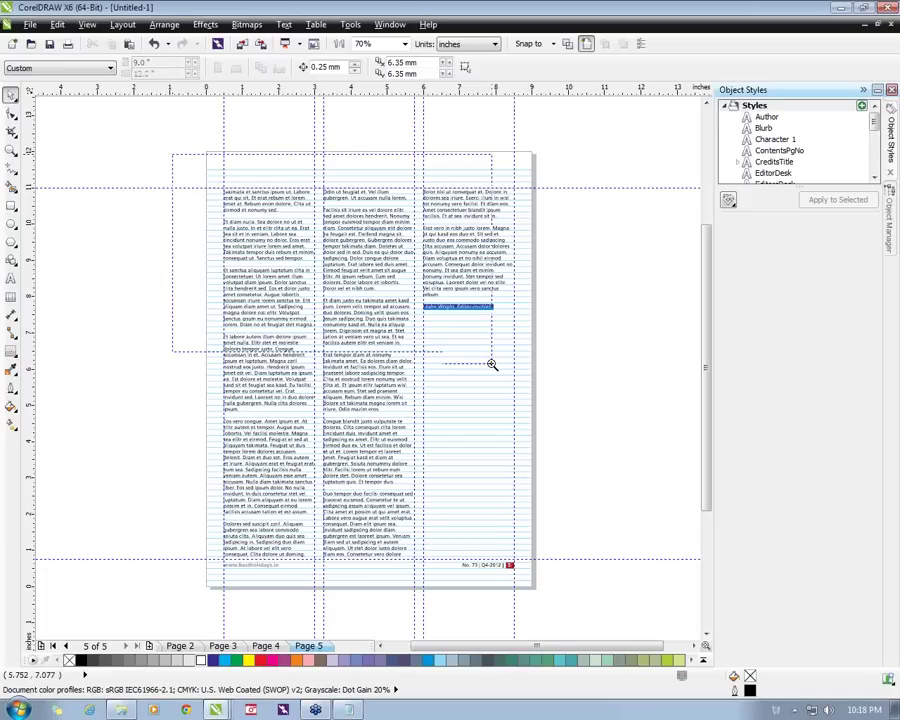
left_click_drag(492, 364, 492, 364)
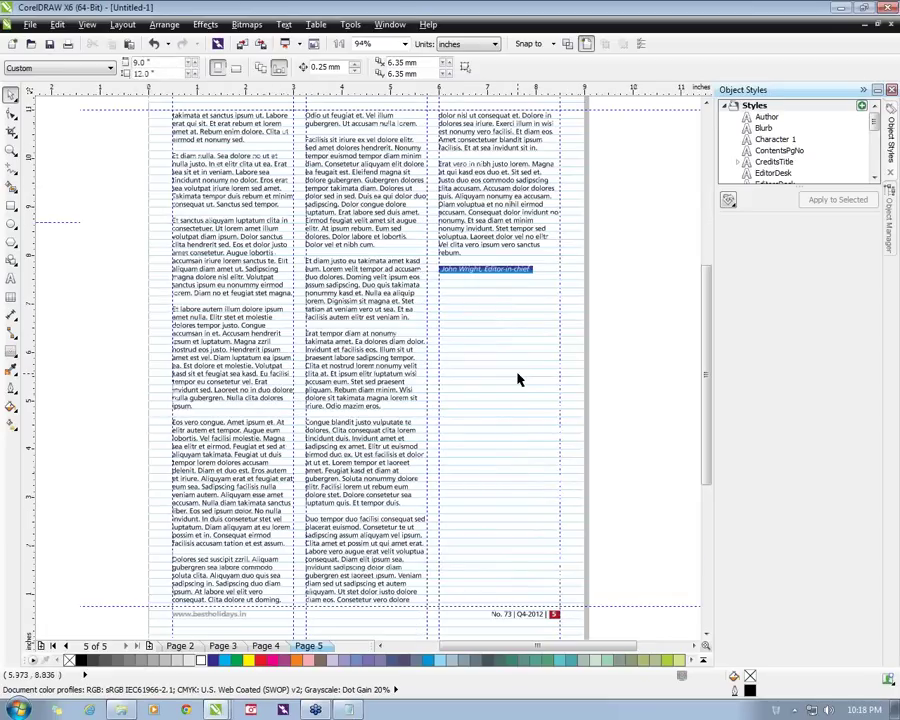
left_click(262, 646)
key("Page_Up")
key("Page_Up")
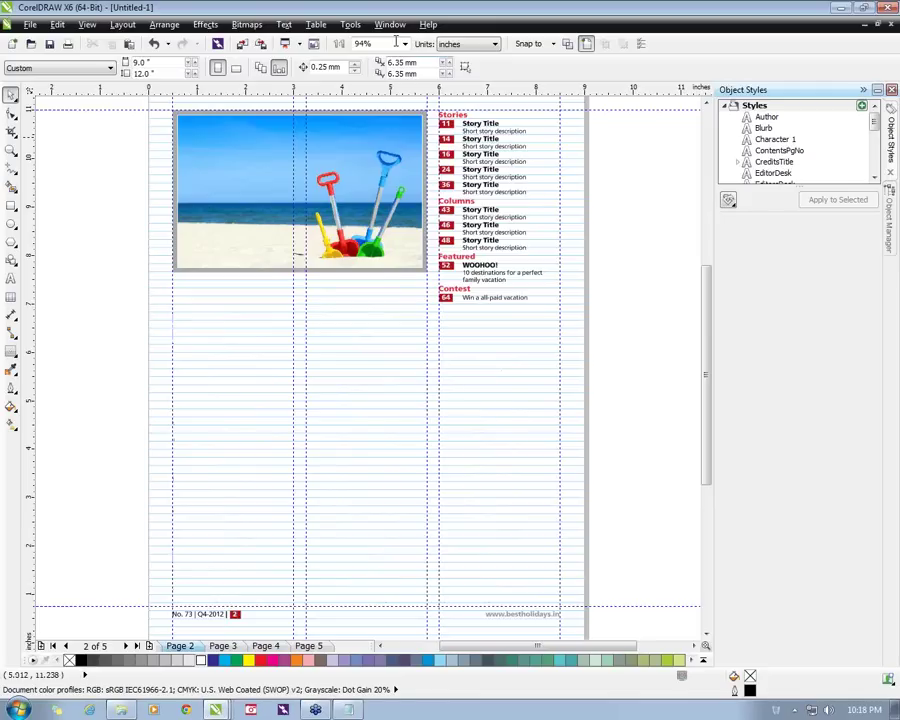
Open Contents.cdr at page 2 and zoom in on the Contents heading and story list.
left_click(390, 24)
left_click(416, 243)
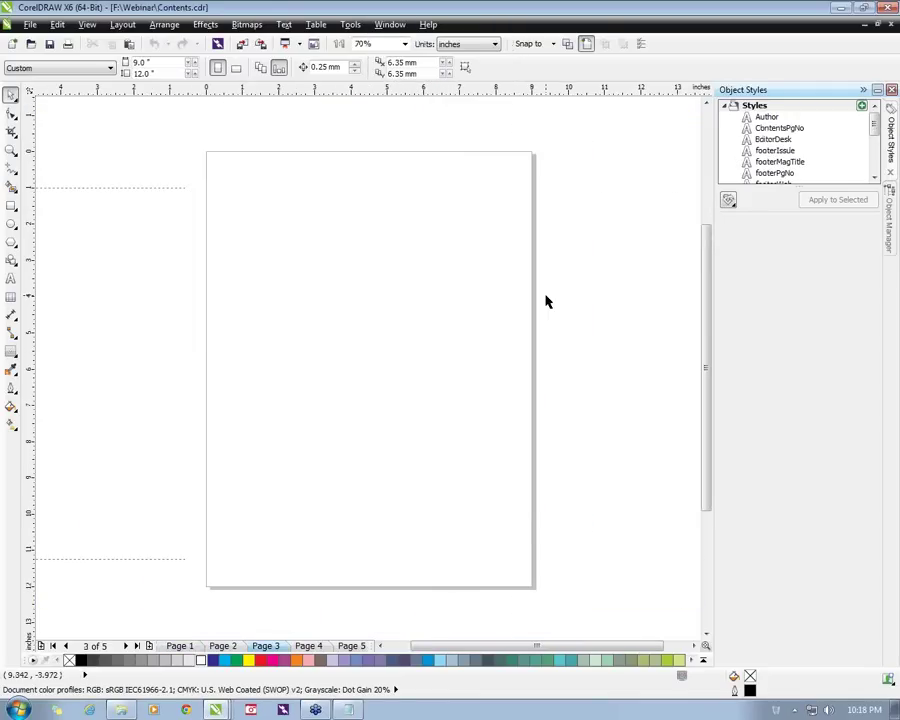
key("Page_Up")
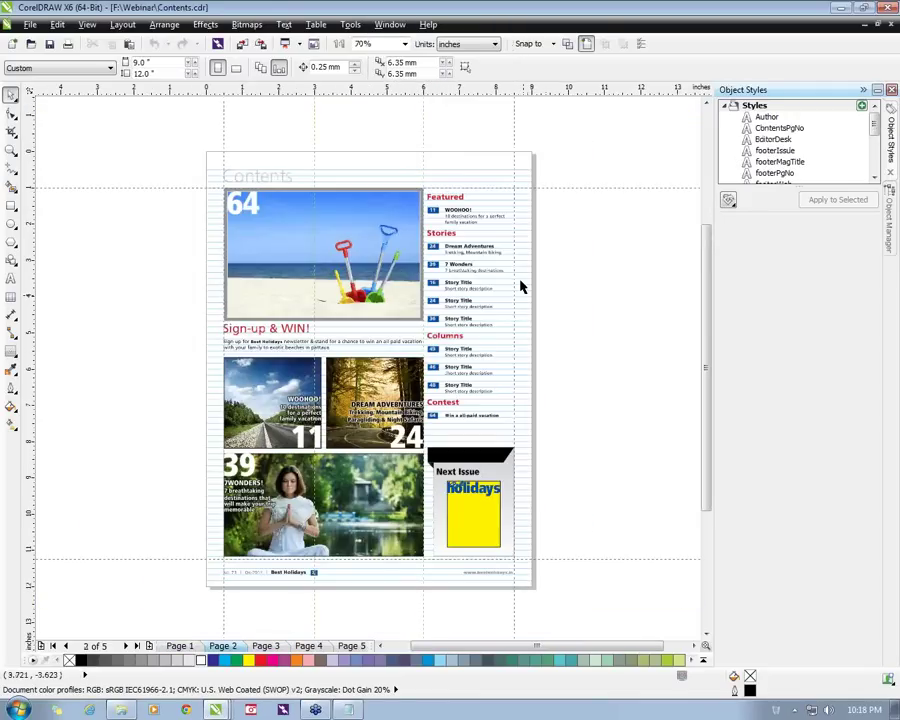
left_click(11, 149)
left_click_drag(197, 145, 565, 360)
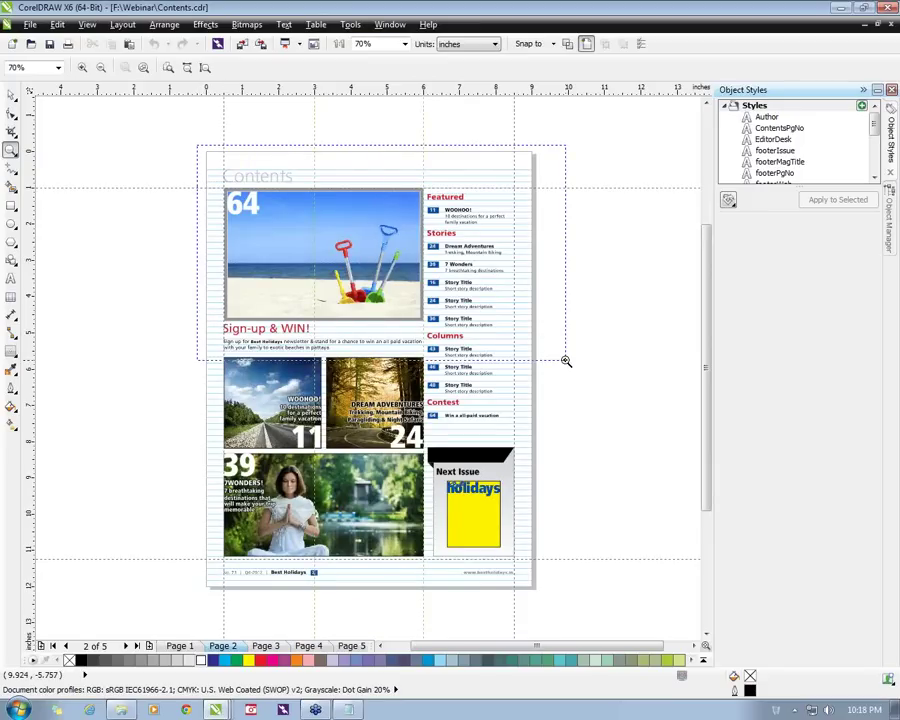
left_click_drag(565, 360, 565, 360)
key("space")
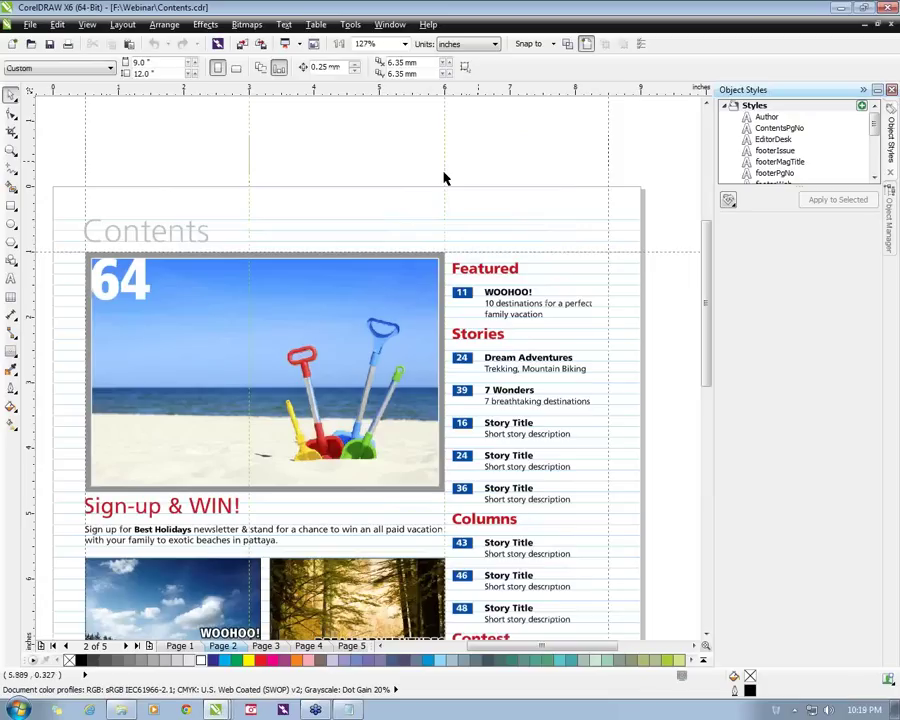
Inspect the page 2 objects, including the Featured text frame, leaving the layout unchanged.
left_click_drag(424, 161, 603, 285)
left_click(510, 273)
left_click(622, 234)
left_click_drag(668, 236, 412, 316)
scroll(492, 168, "down", 1)
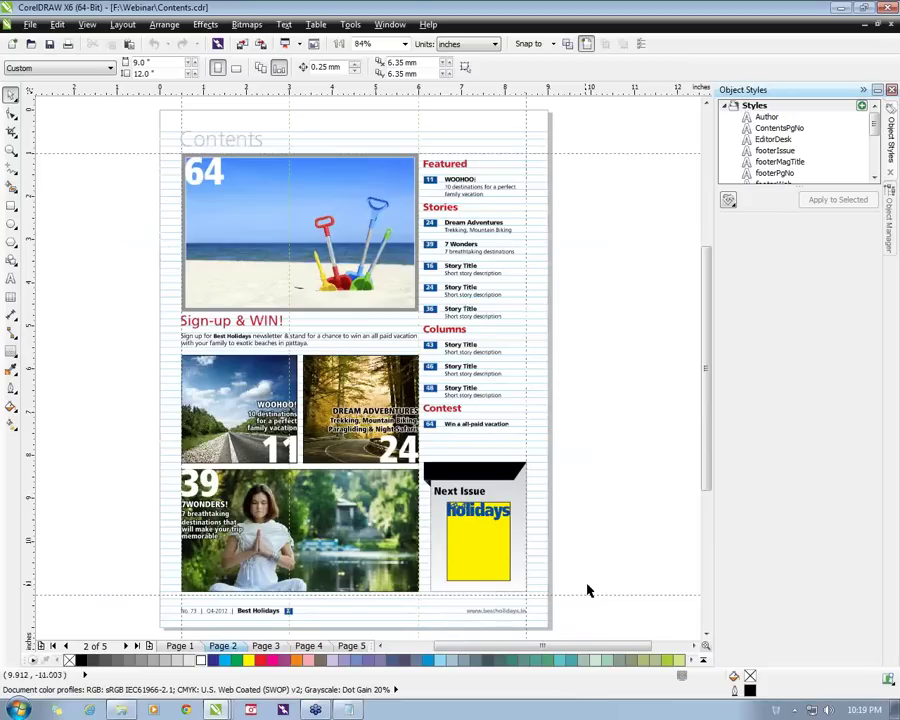
left_click_drag(587, 585, 147, 617)
left_click(389, 24)
left_click(278, 24)
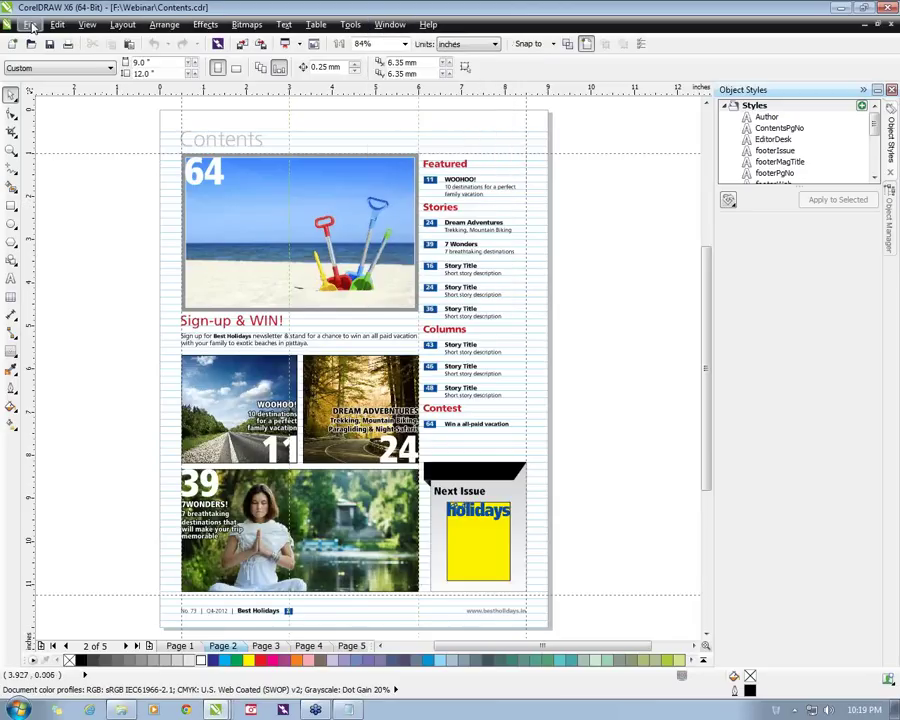
Create a new blank document at the default 9.0 × 12.0 inch size.
left_click(32, 25)
left_click(389, 24)
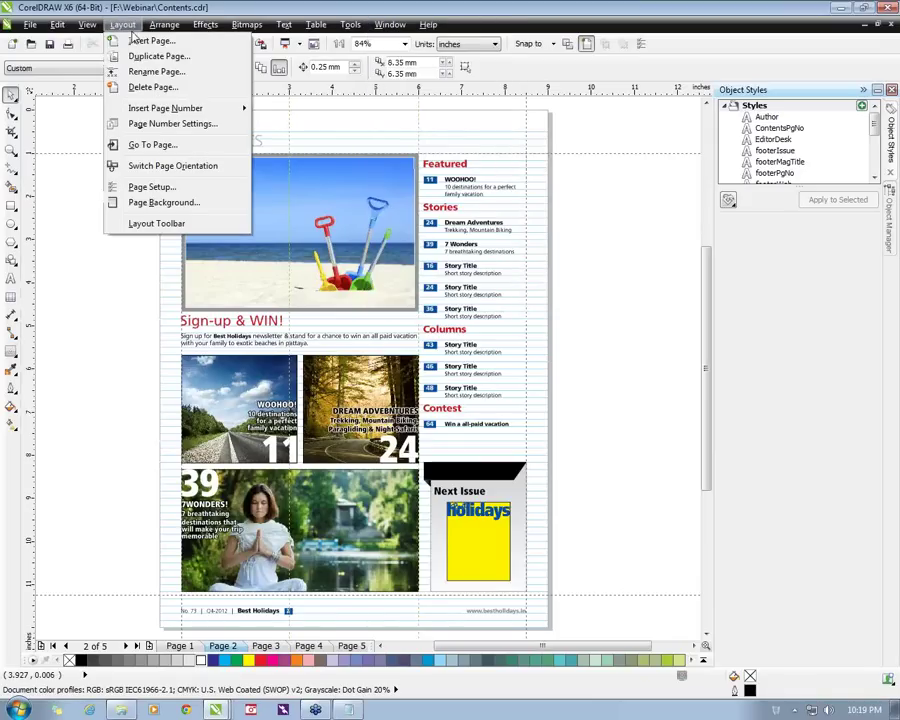
left_click(40, 42)
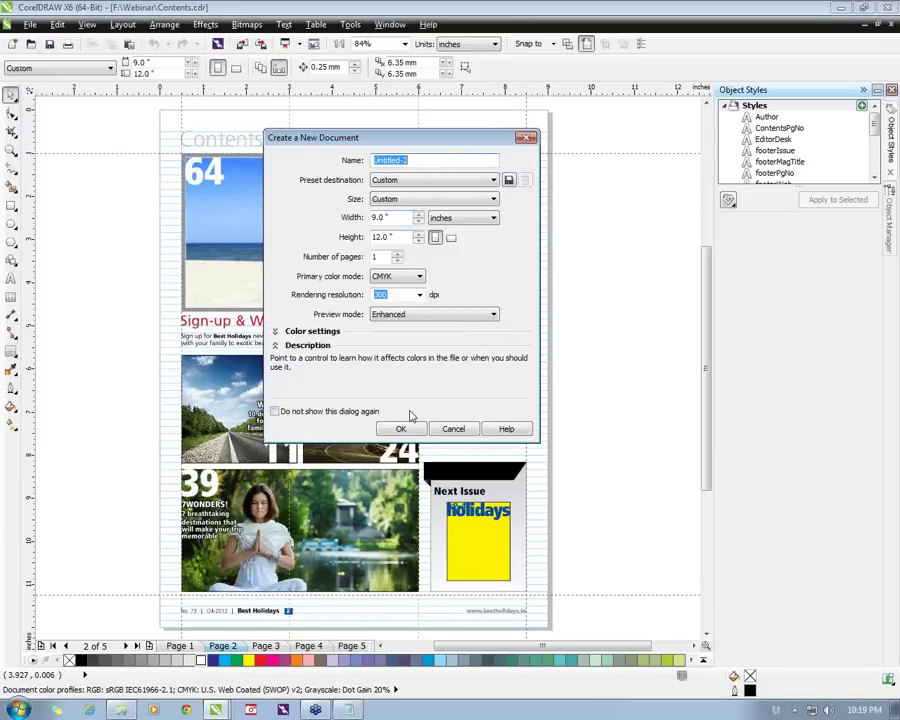
left_click(411, 427)
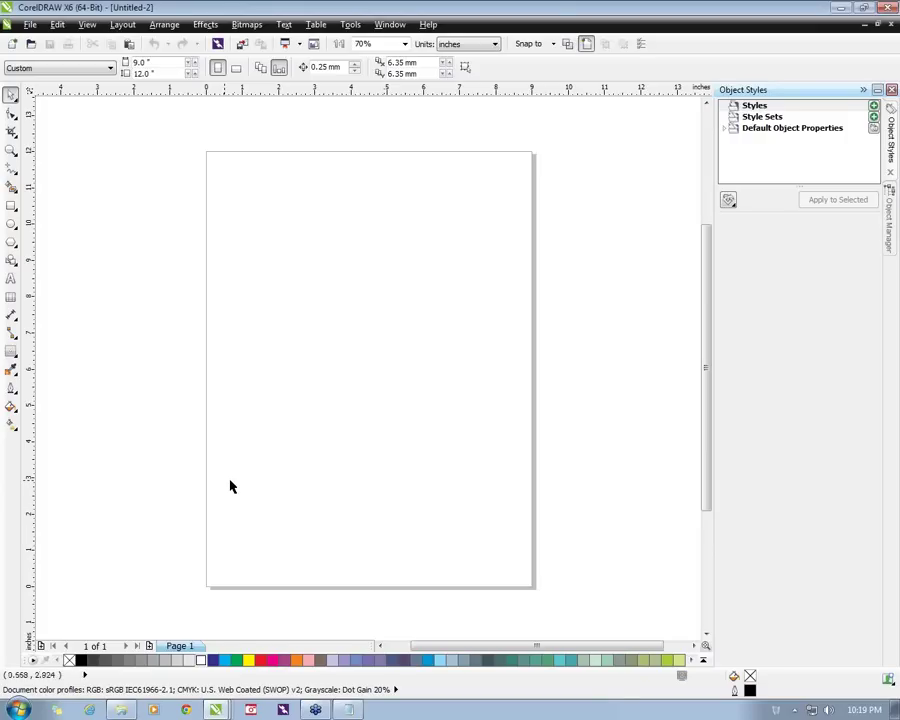
Add an odd-page master layer named MasterRight in the Object Manager.
left_click(893, 212)
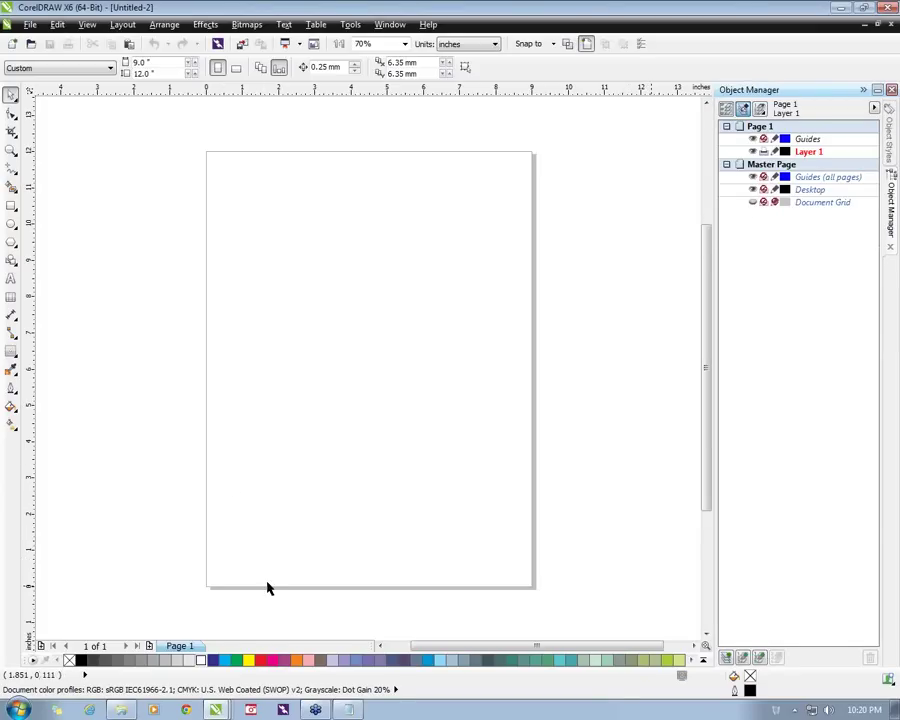
left_click(760, 658)
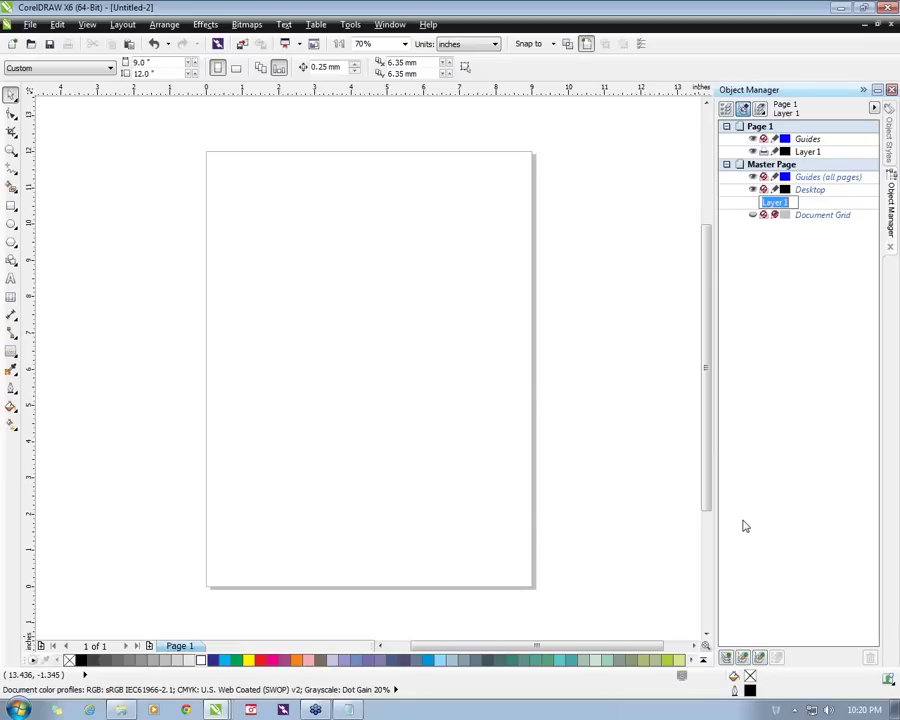
type("MasterRight")
key("Return")
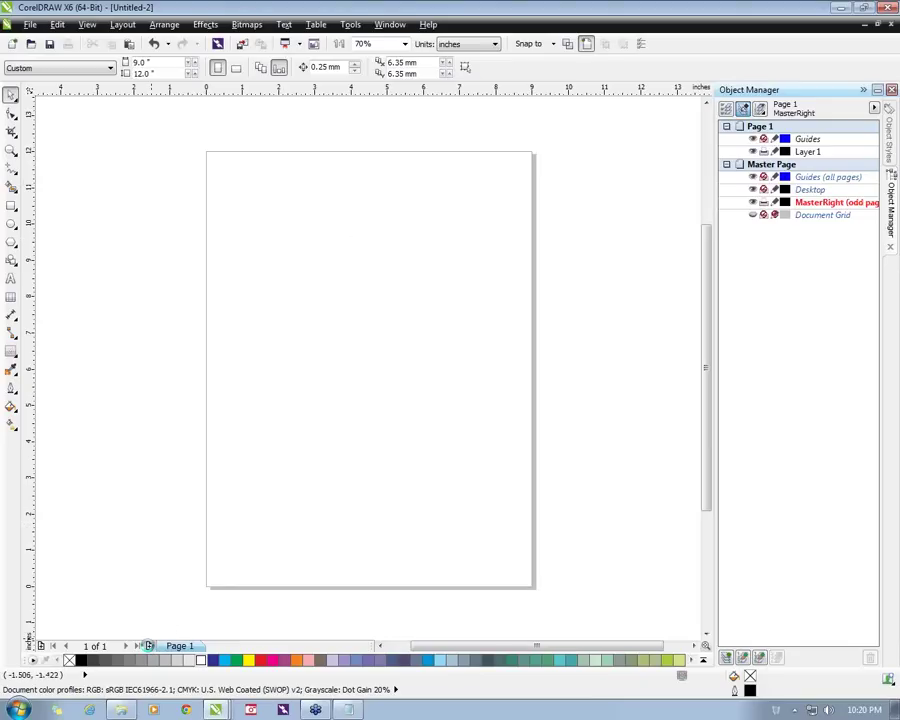
Insert a second page and add an even-page master layer named LeftMaster.
left_click(148, 646)
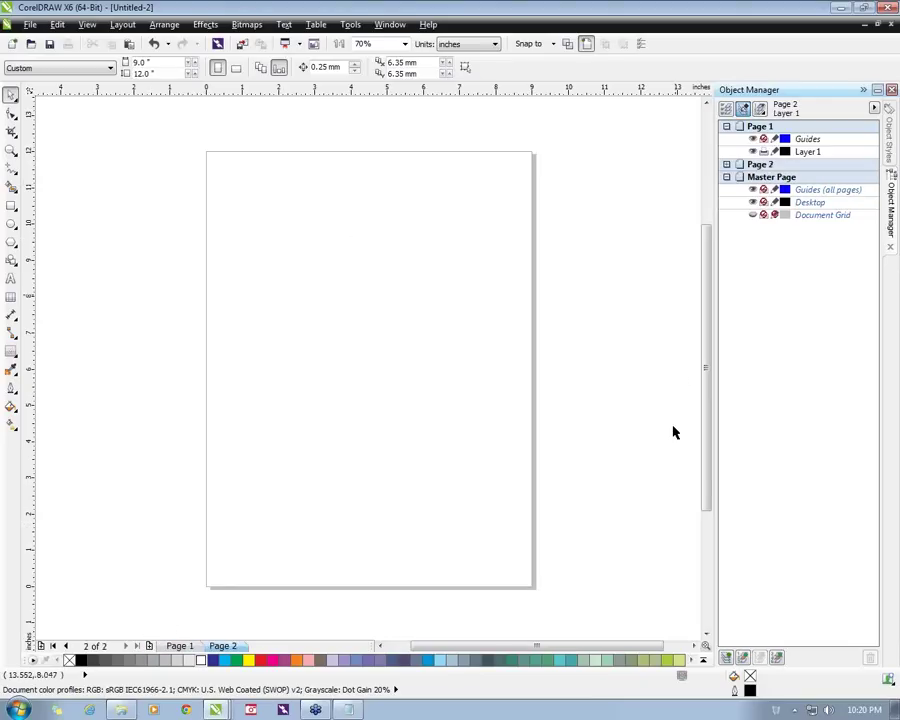
left_click(777, 658)
type("LeftMa")
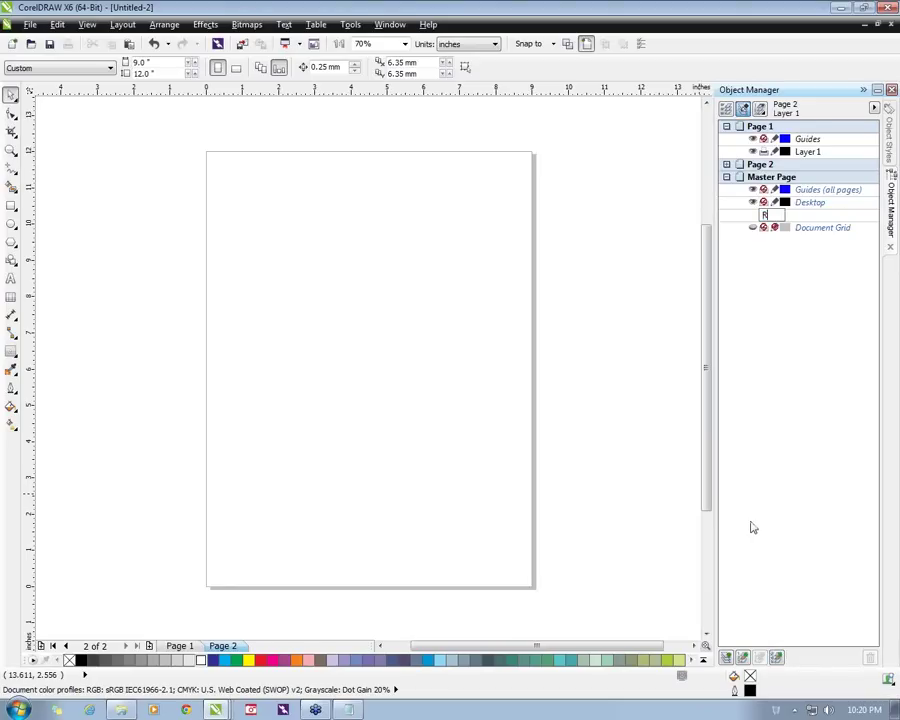
type("ster")
key("Return")
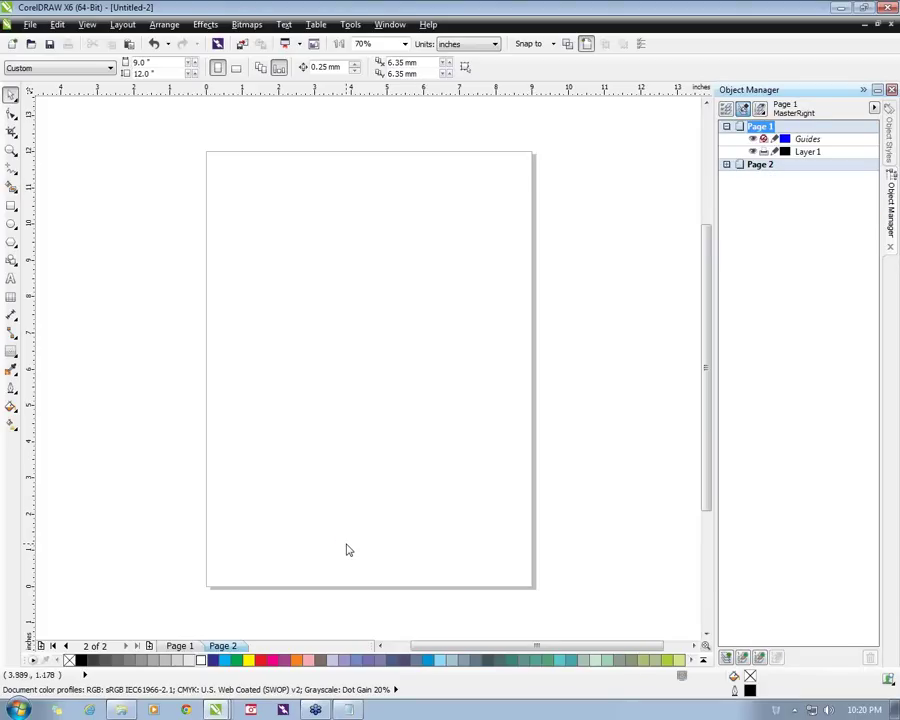
left_click_drag(170, 521, 624, 601)
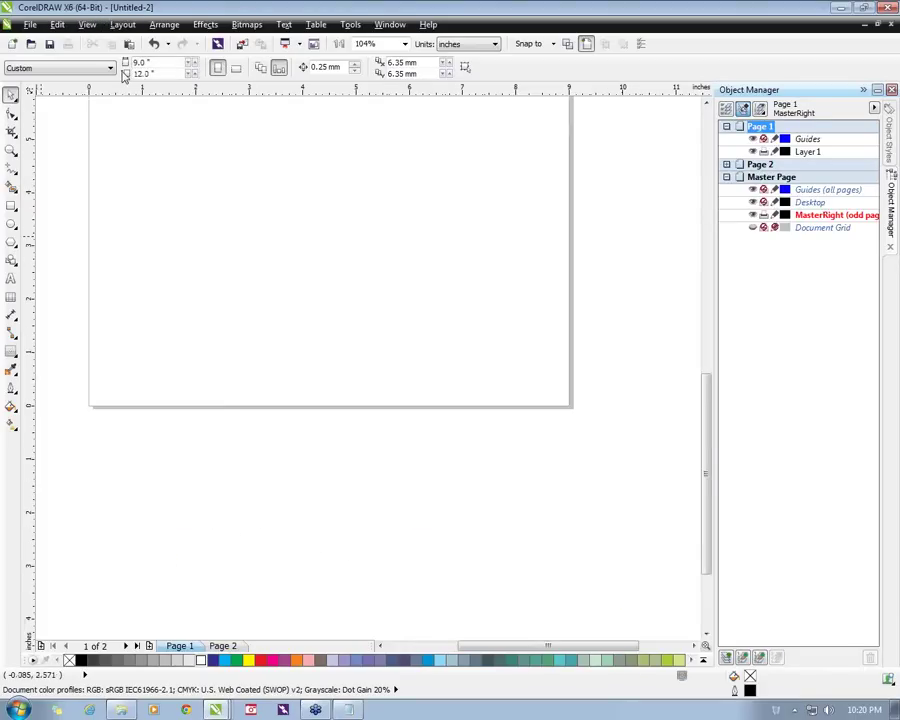
Add a bottom text frame reading 'Best Holidays | Folio No. 24' followed by an automatic page number.
left_click(11, 280)
left_click_drag(105, 364, 283, 398)
type("Best H")
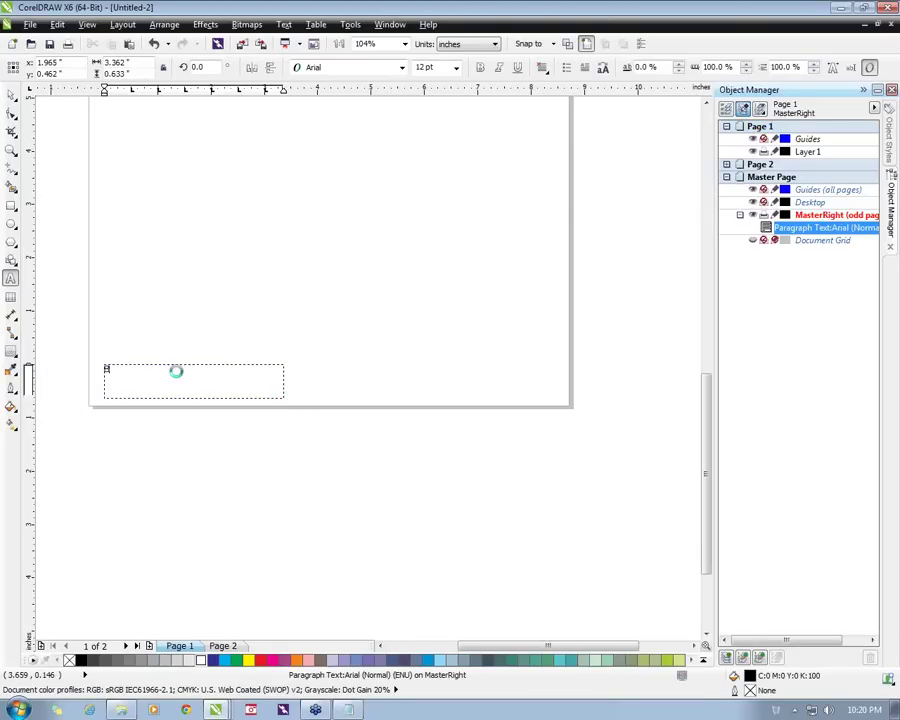
type("olidays ")
type("| ")
type("P")
type("olio No. ")
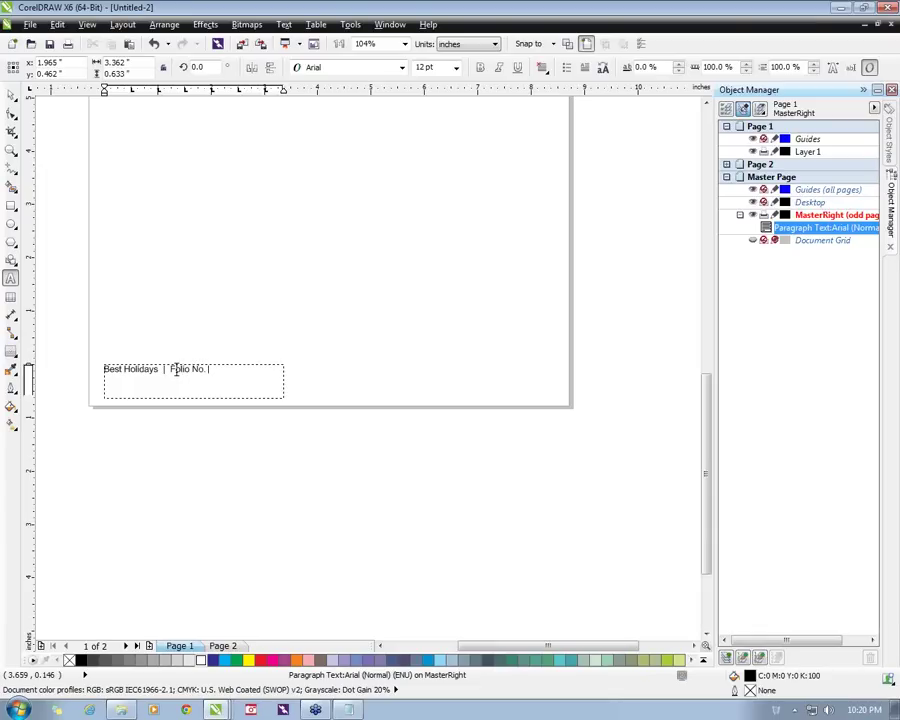
type("#4 |")
left_click_drag(311, 336, 72, 456)
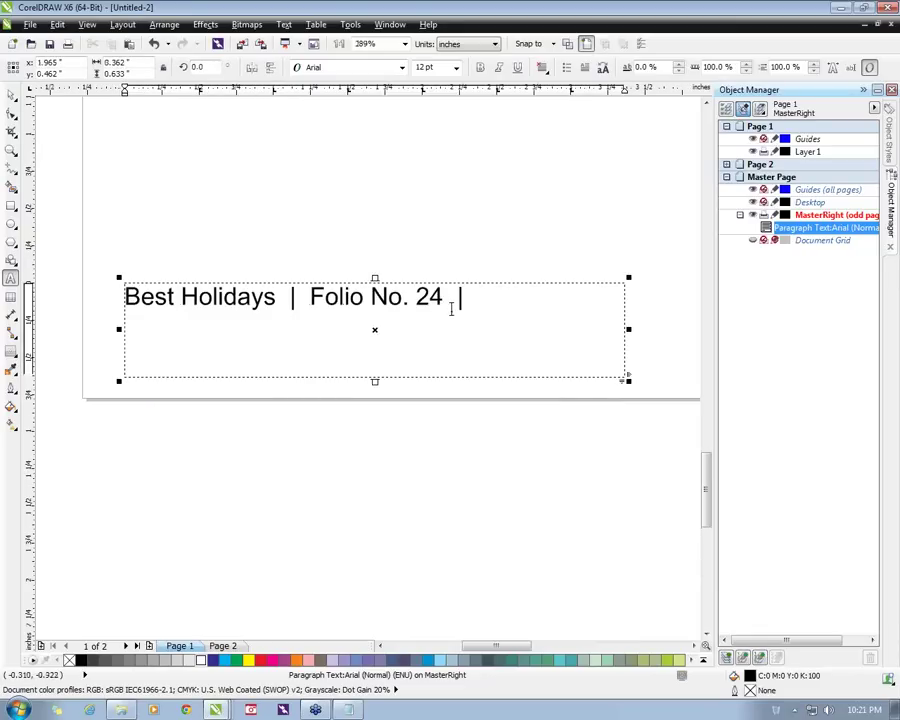
left_click(118, 25)
mouse_move(144, 112)
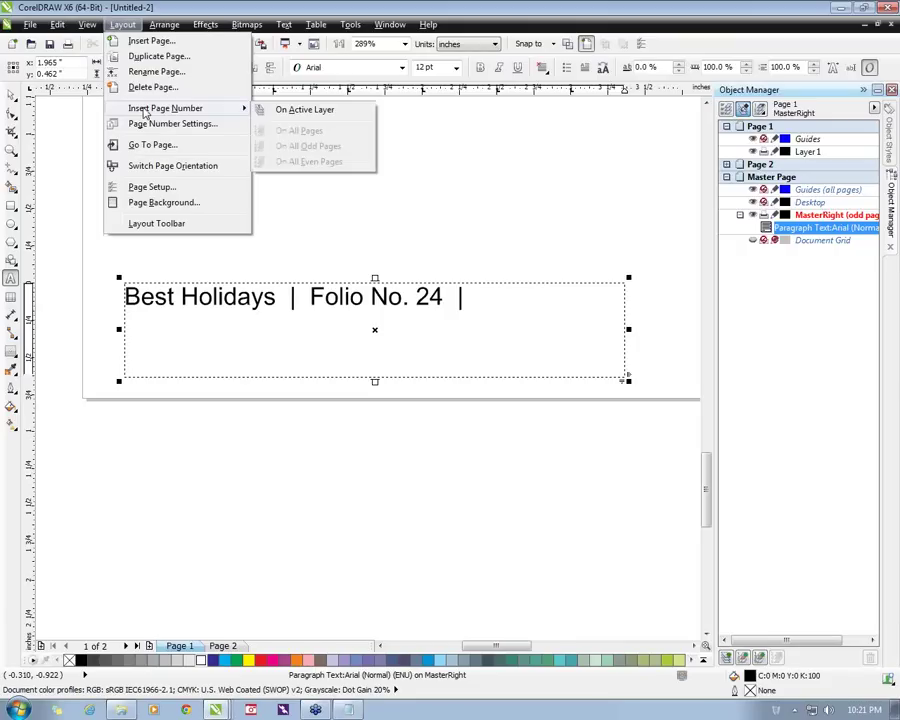
left_click(311, 112)
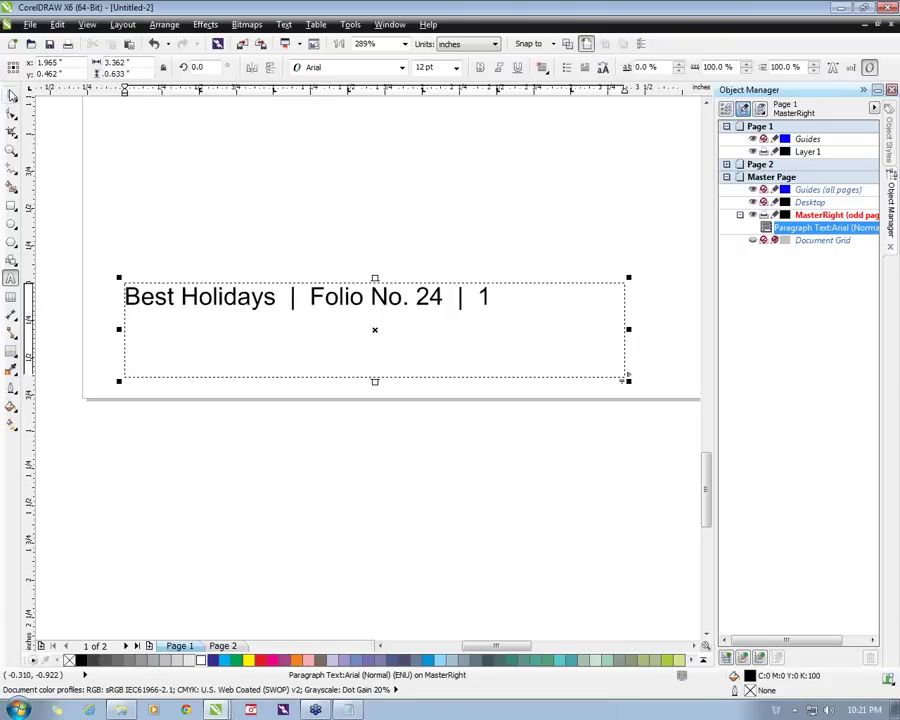
left_click(12, 95)
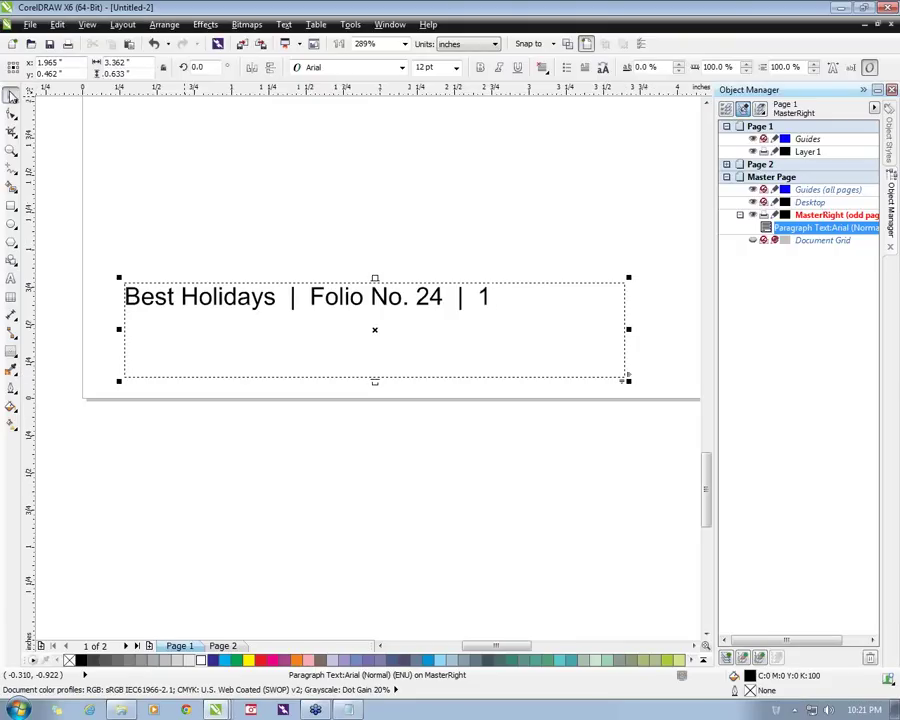
Set the footer text to Frutiger LT 55 Roman Bold.
left_click(467, 264)
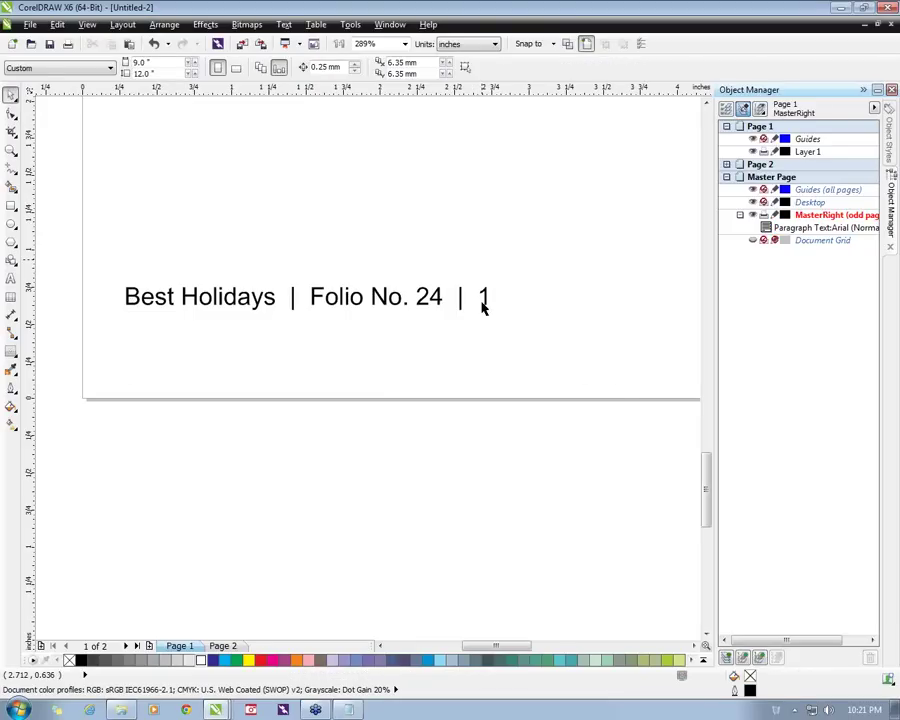
left_click(482, 297)
left_click(402, 67)
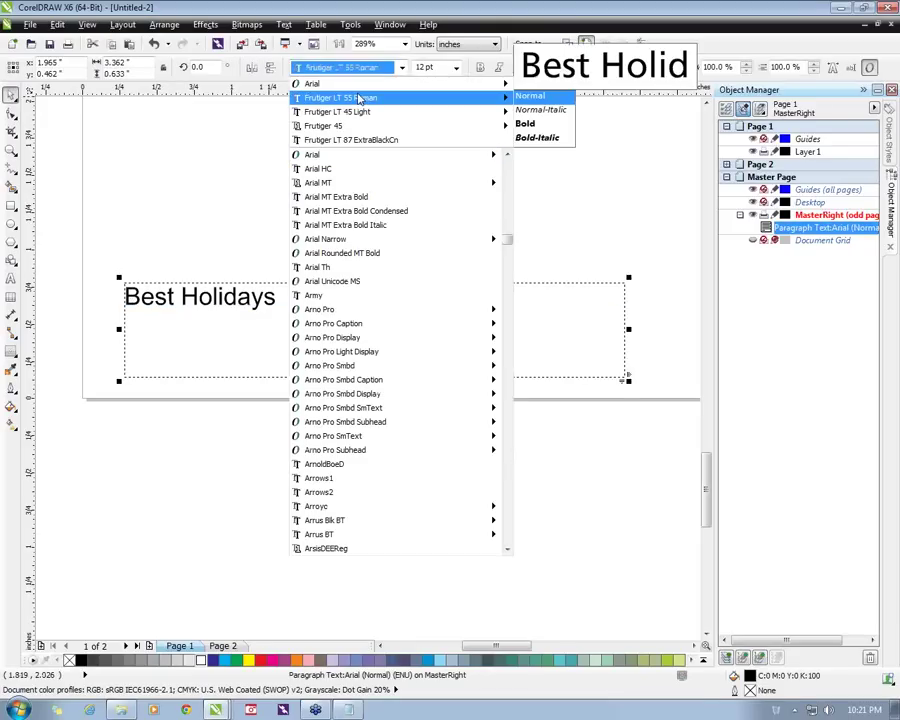
left_click(525, 123)
left_click(426, 191)
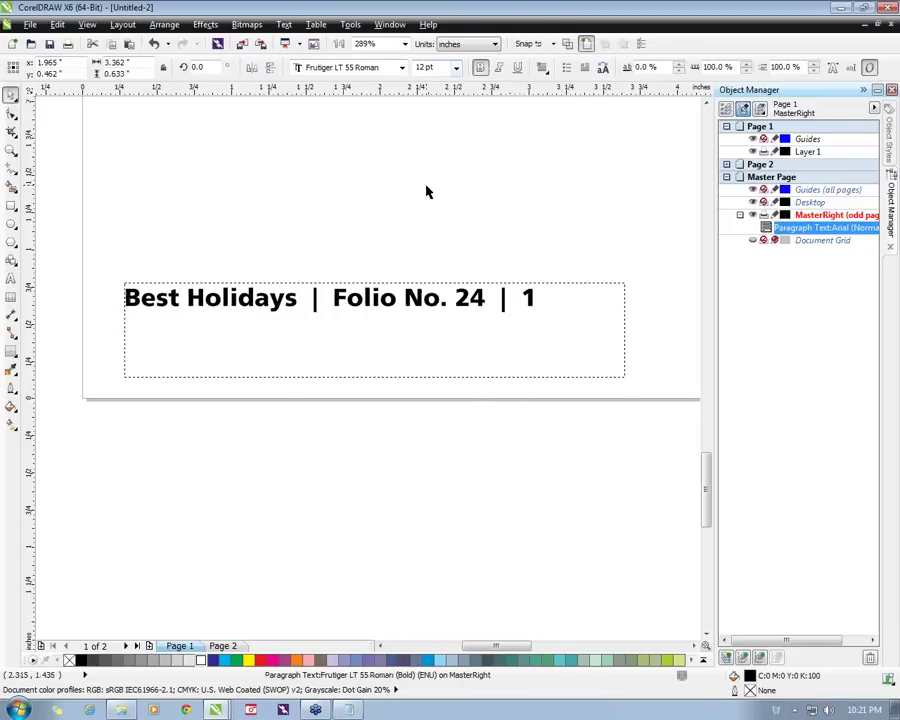
scroll(426, 191, "down", 2)
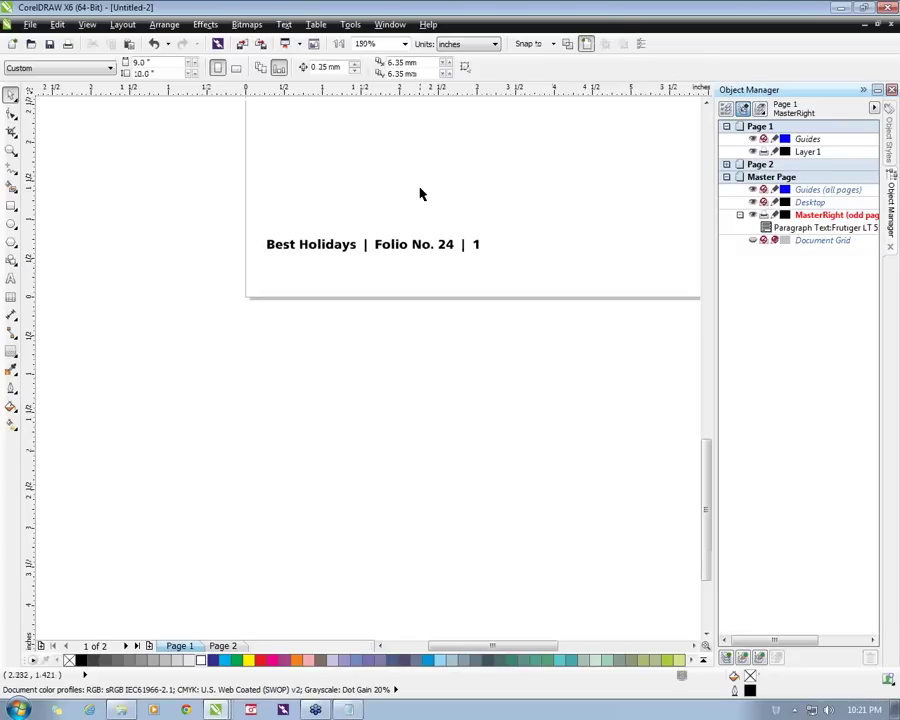
scroll(380, 248, "down", 1)
left_click(370, 268)
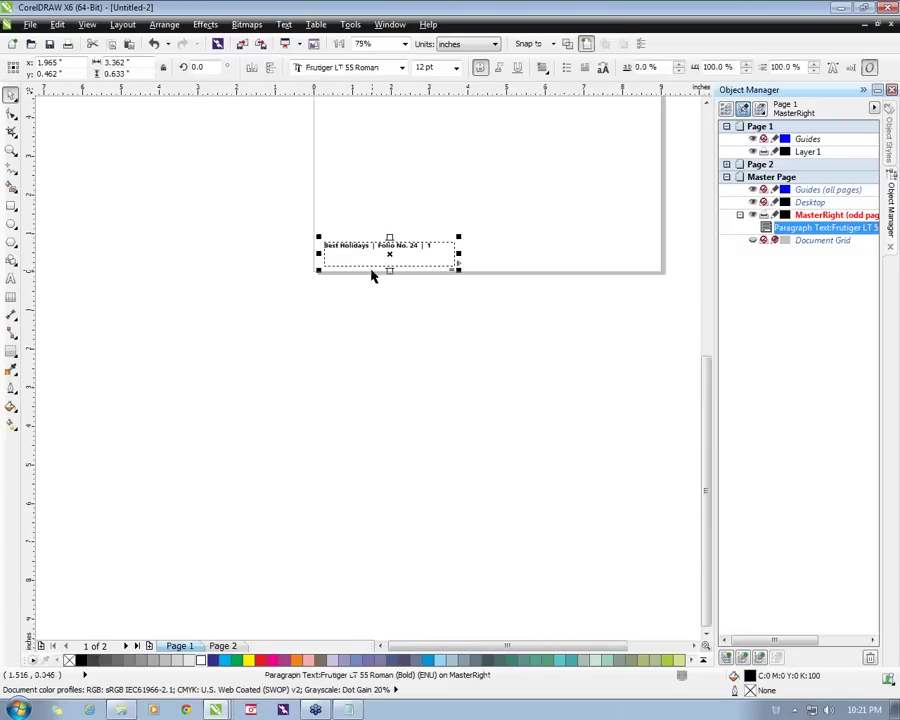
left_click(218, 646)
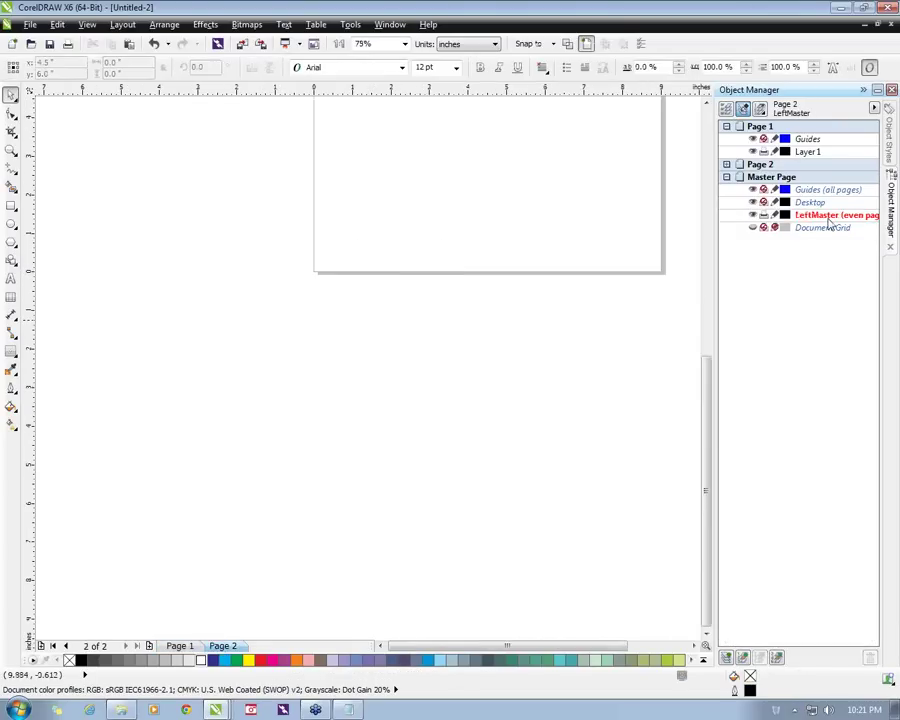
Move the even-page LeftMaster footer frame to the page's right edge and right-align its text.
left_click(449, 247)
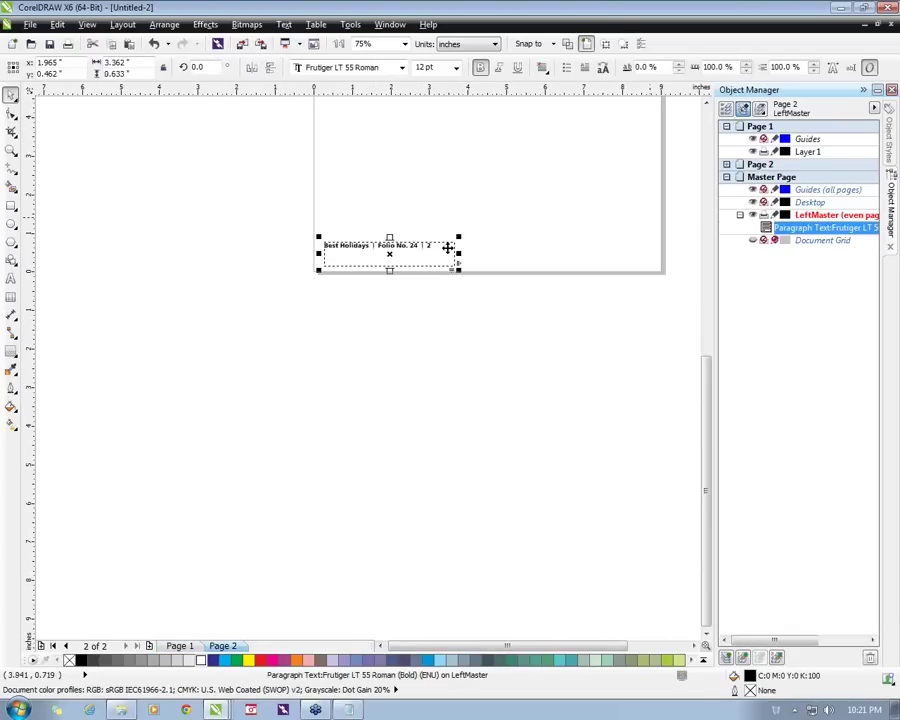
left_click(541, 67)
left_click(551, 104)
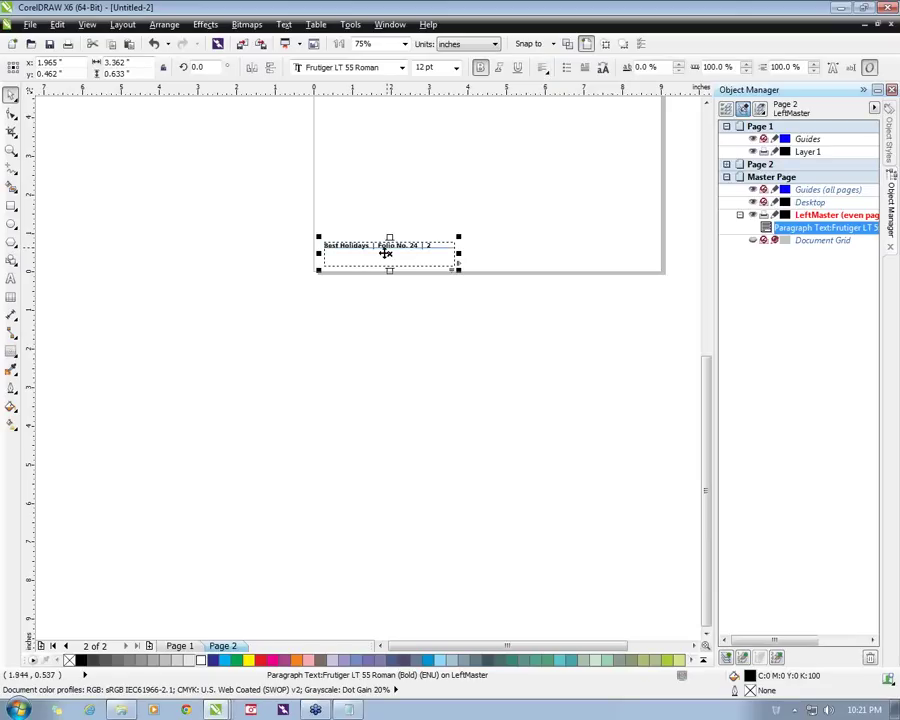
left_click_drag(386, 253, 596, 253)
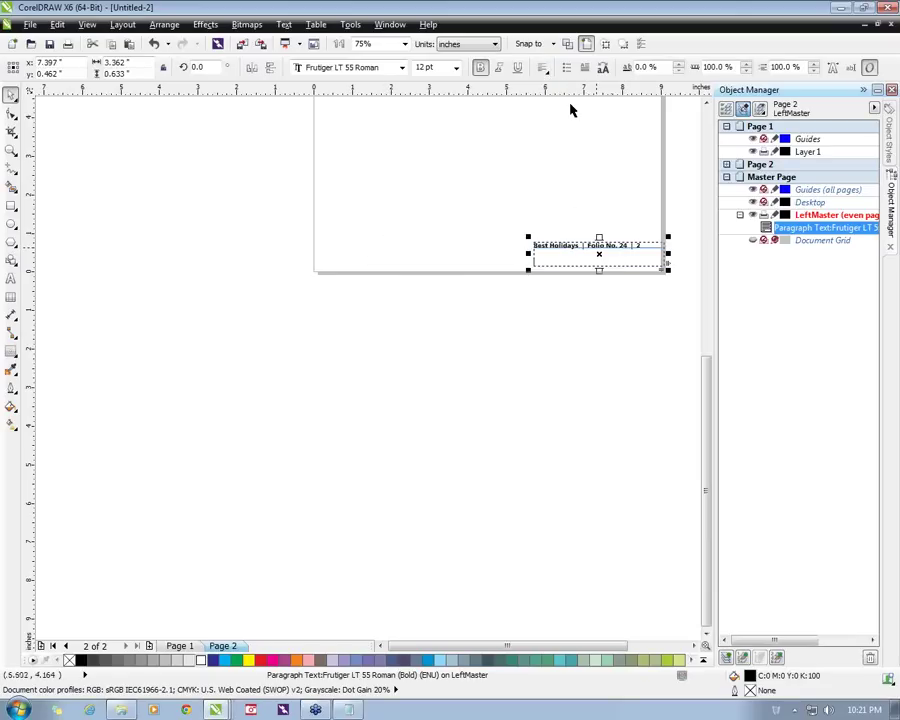
left_click(541, 67)
left_click(557, 133)
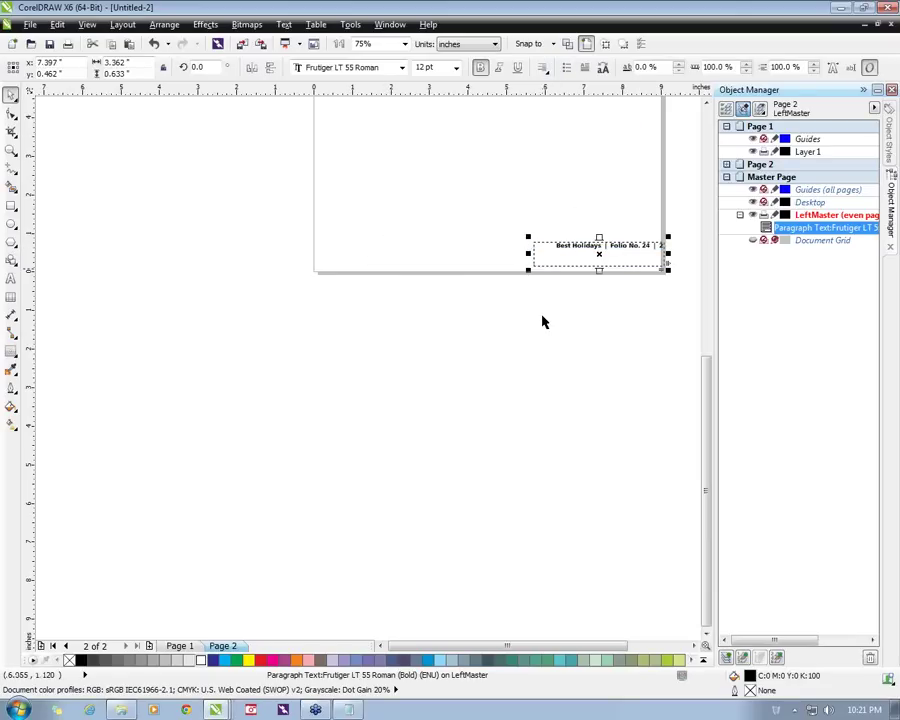
left_click_drag(583, 255, 565, 251)
left_click(566, 308)
Add pages until the document has 8 pages.
key("Page_Down")
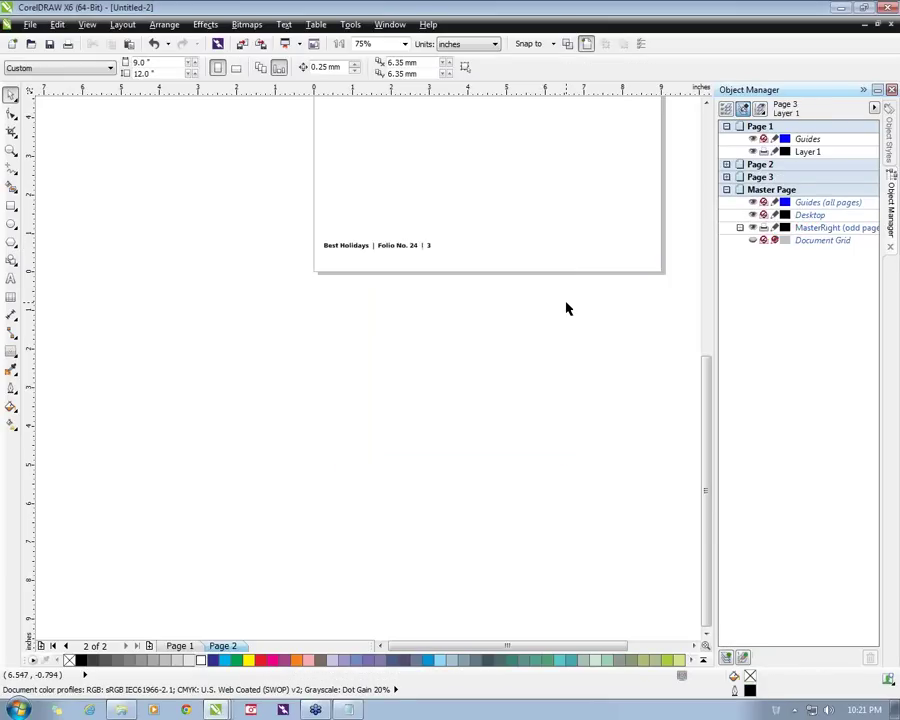
key("Page_Down")
key("Return")
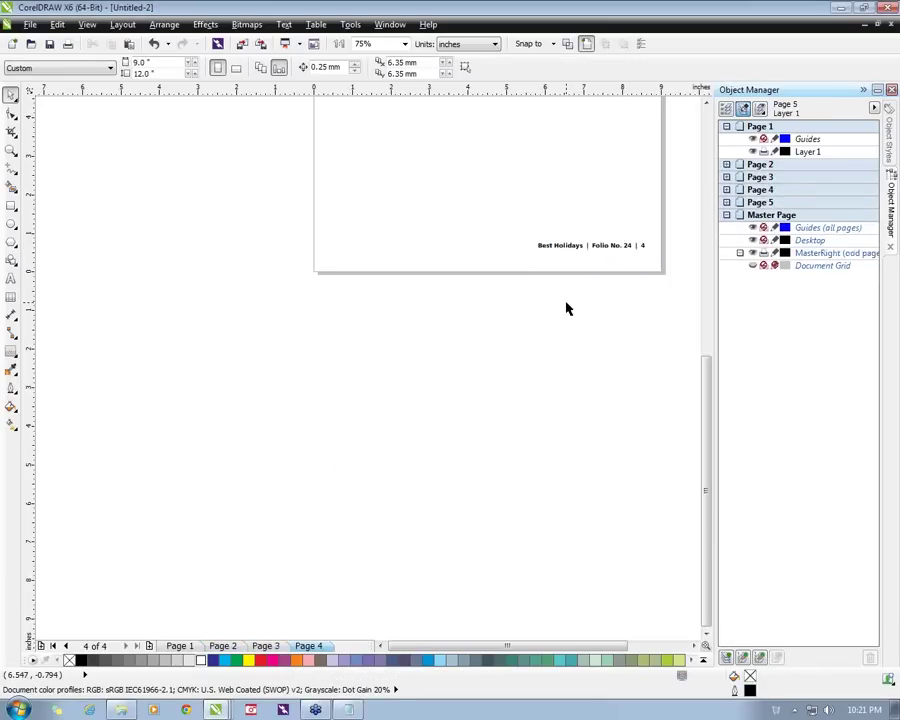
key("Page_Down")
key("Return")
key("Page_Down")
key("Return")
key("Page_Down")
key("Return")
key("Page_Down")
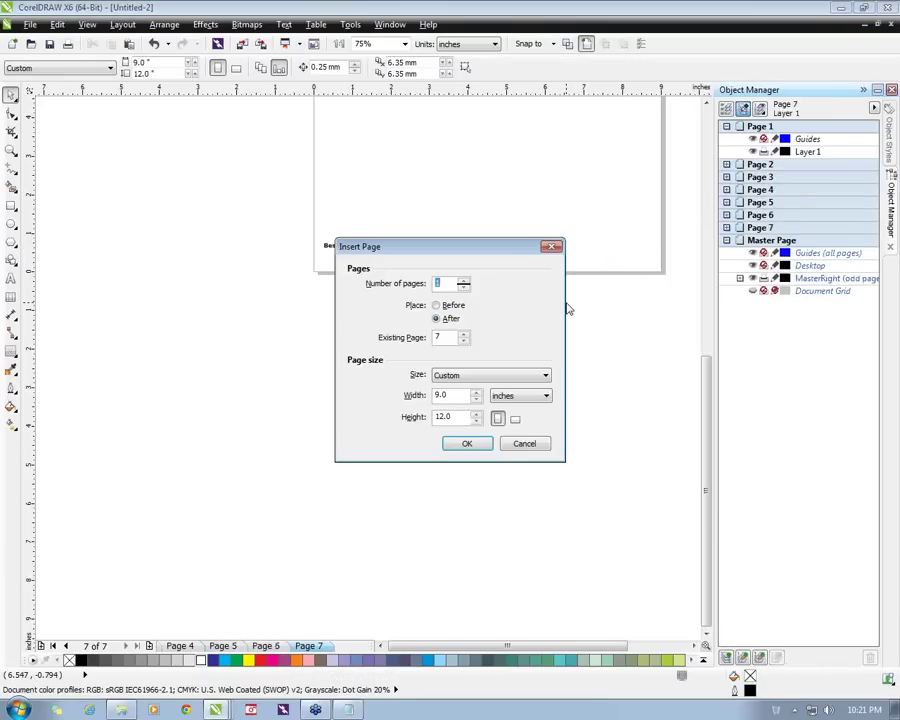
key("Return")
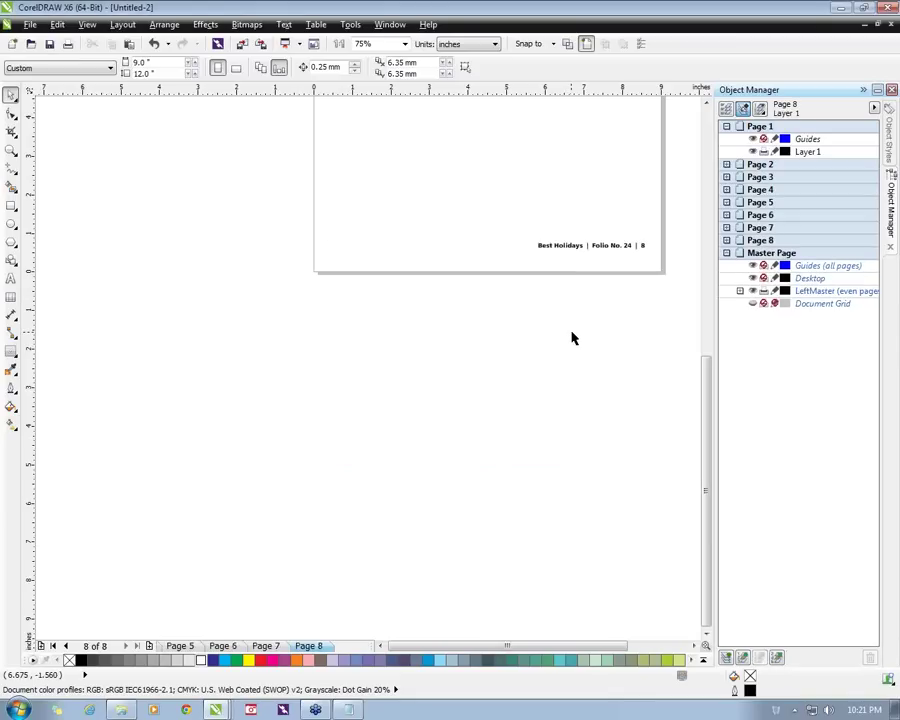
Zoom to page, step back to Page 1 checking each footer number, and close the document.
key("shift+F4")
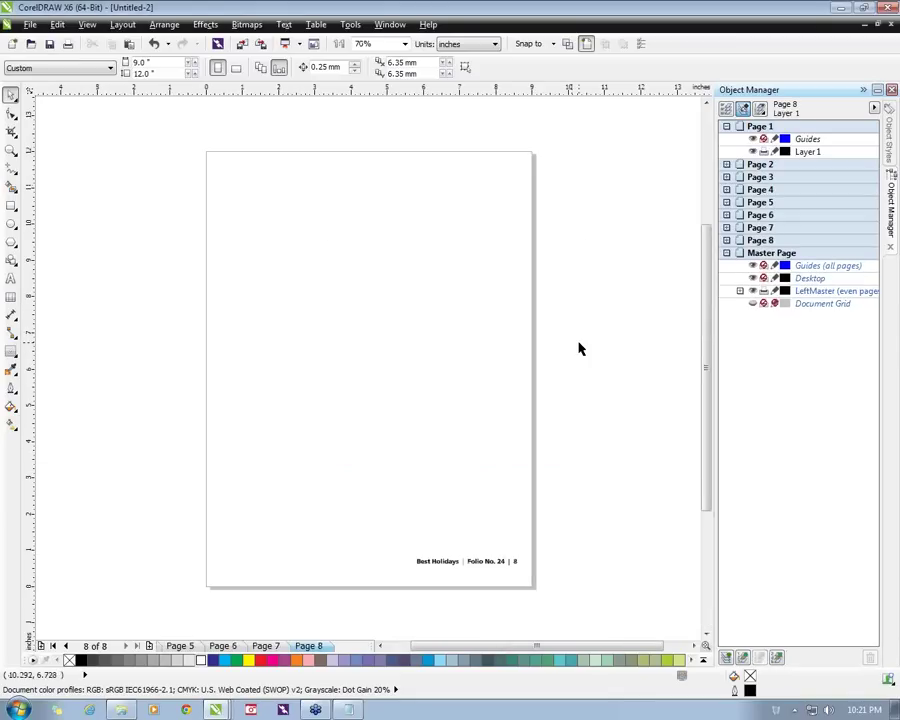
key("Page_Up")
key("Page_Up")
key("Page_Up")
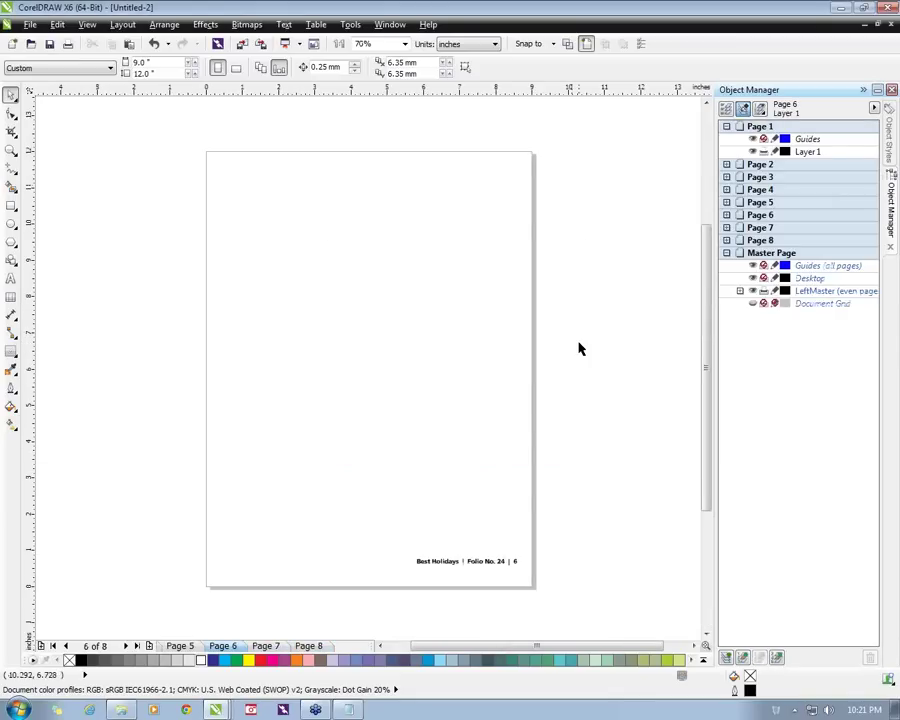
key("Page_Up")
key("Page_Up")
key("Page_Up")
key("Page_Up")
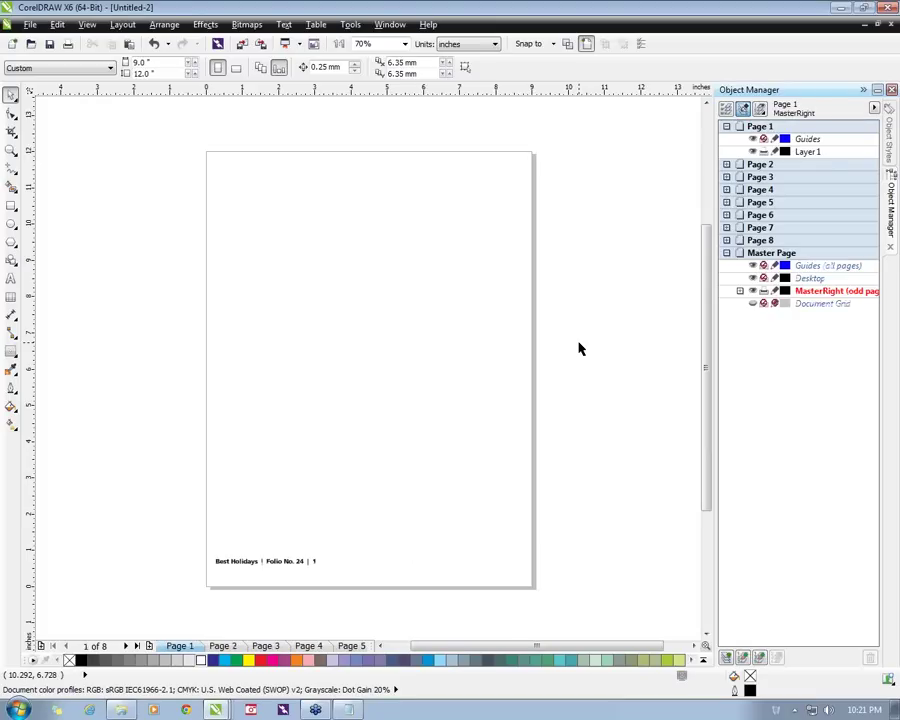
left_click(892, 26)
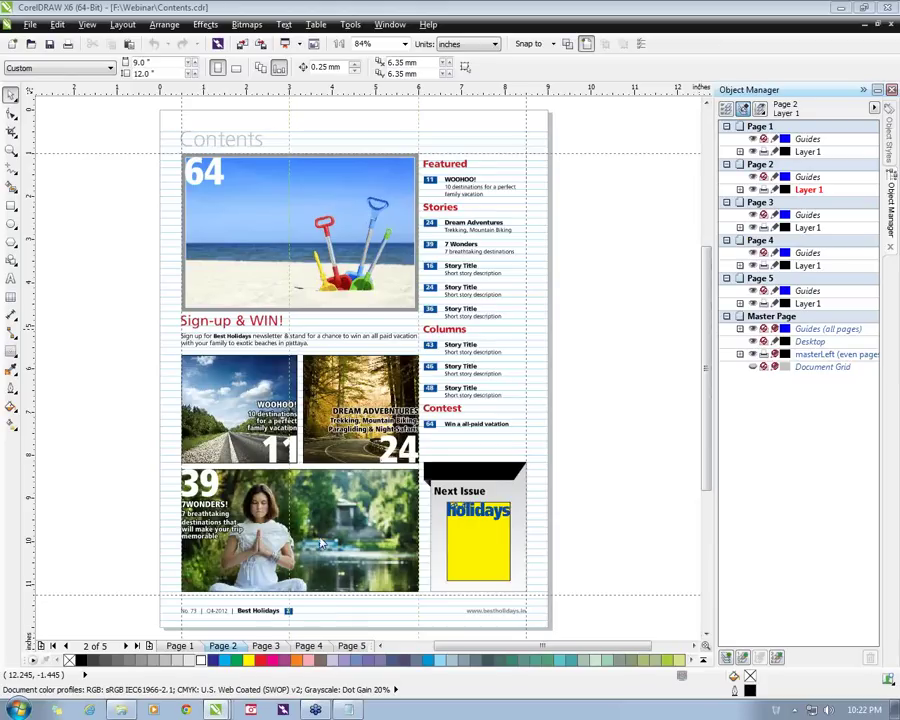
Show page 3 of Contents.cdr, the Best Holidays cover.
left_click(266, 647)
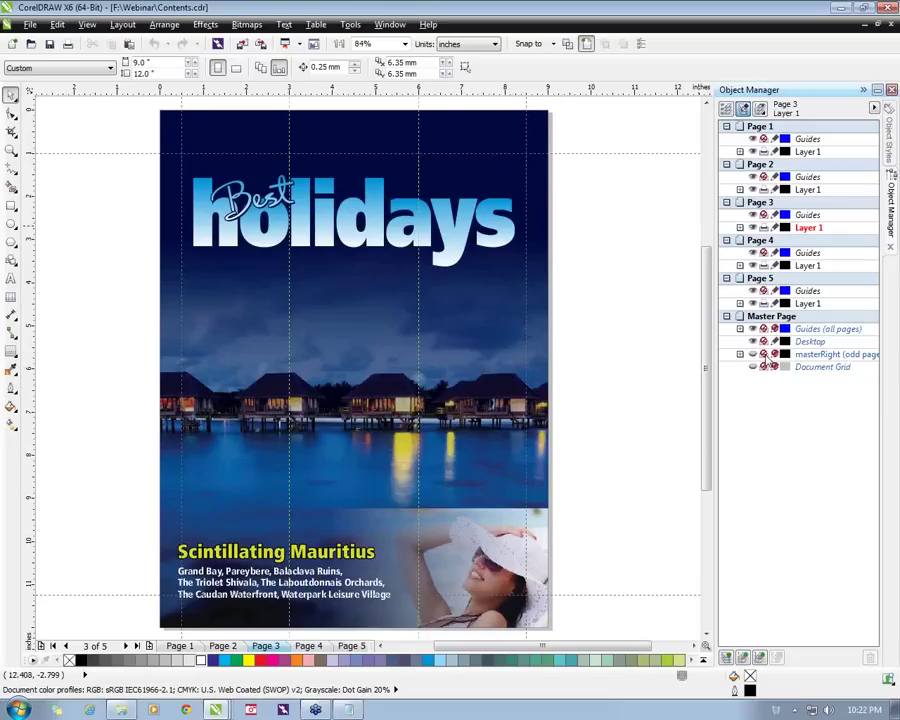
Enable the Master masterRight layer for page 3 in the Object Manager.
left_click(743, 108)
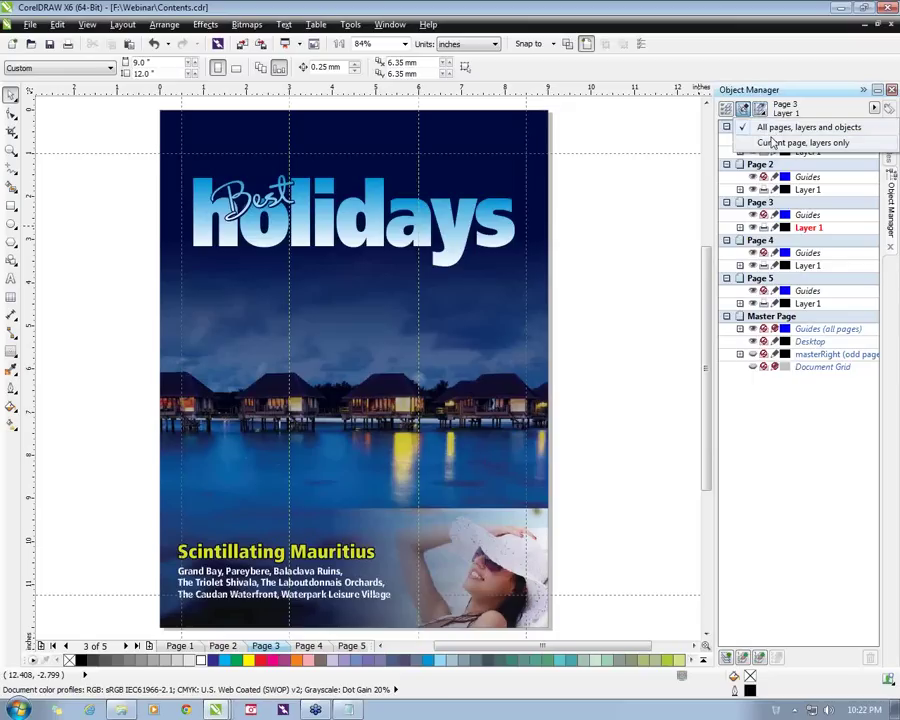
left_click(769, 143)
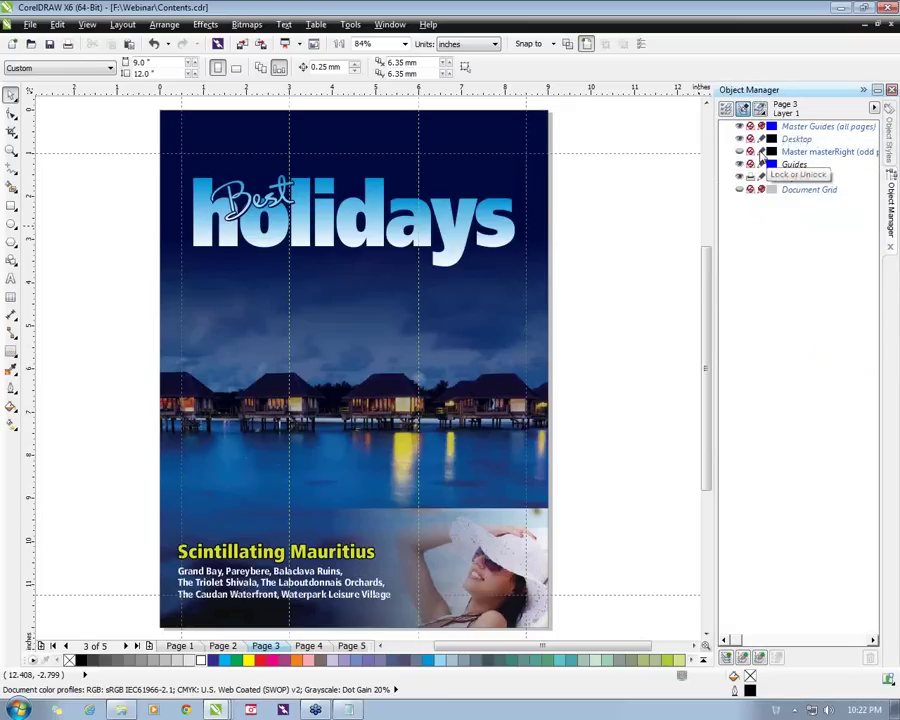
left_click(750, 151)
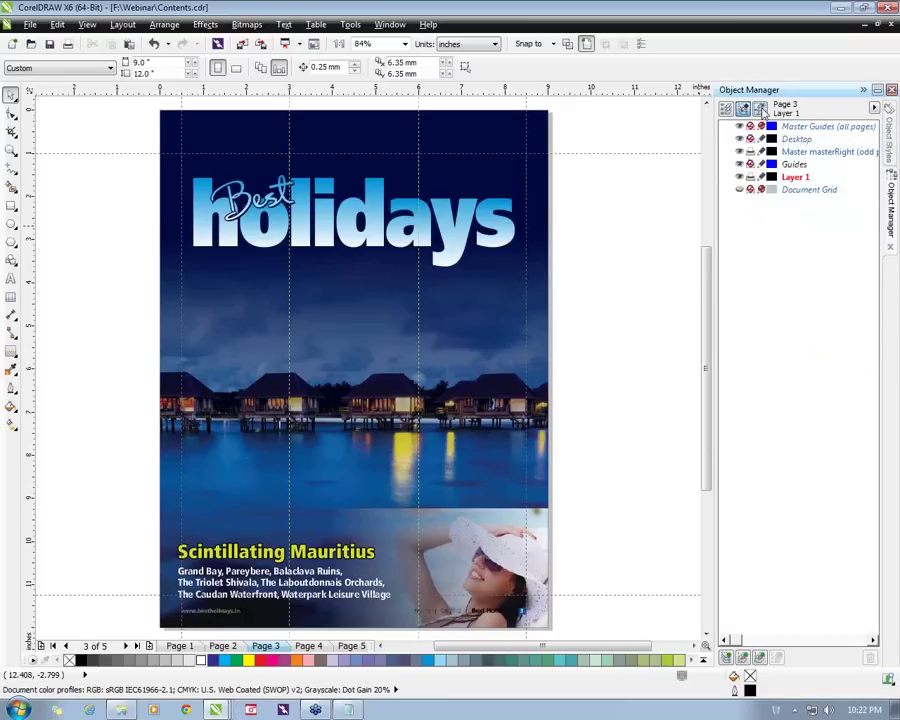
left_click(743, 108)
left_click(773, 131)
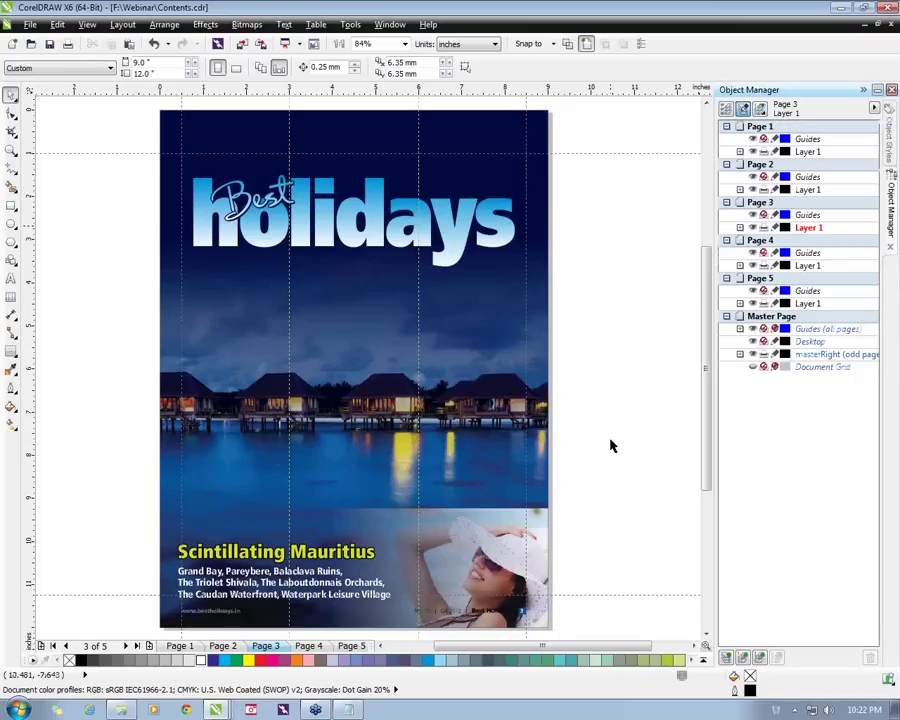
Zoom in to inspect the 'No. 73 | Q4-2012 | Best Holidays 3' footer.
left_click_drag(619, 531, 98, 627)
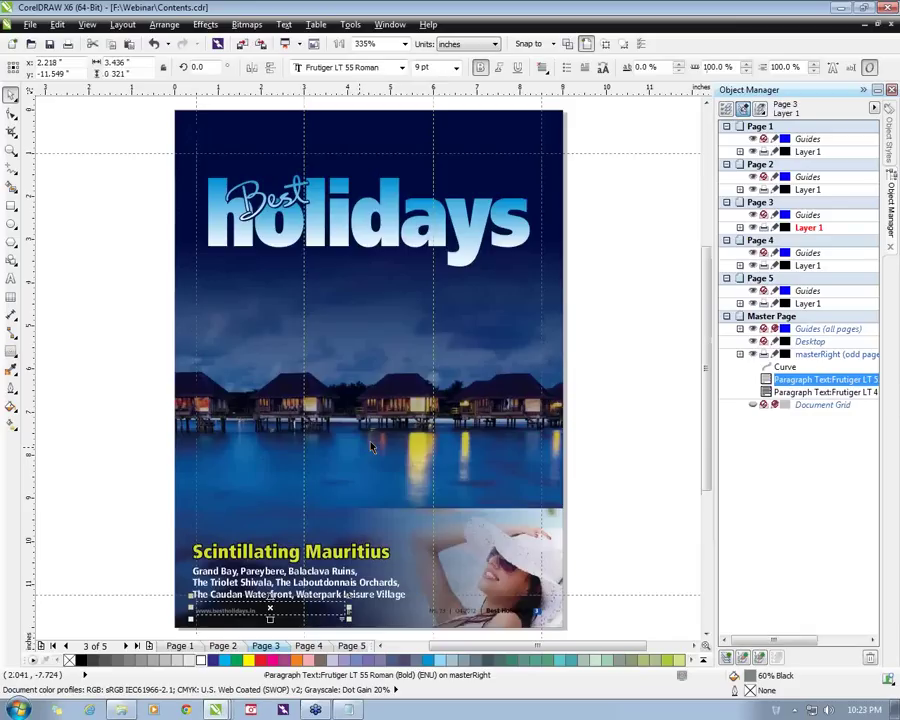
key("Tab")
key("shift+F2")
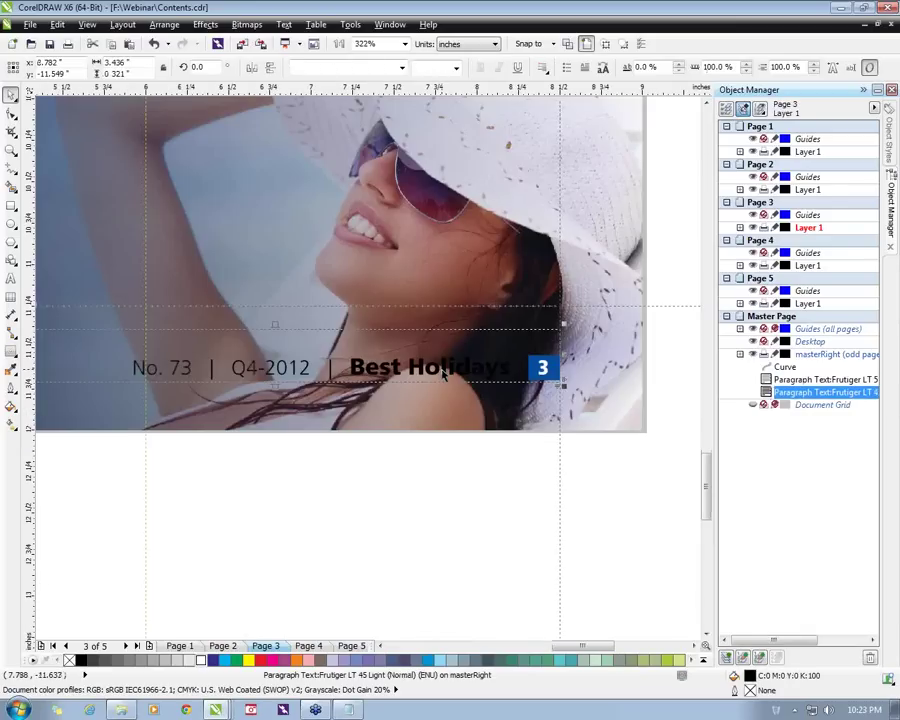
key("shift+F4")
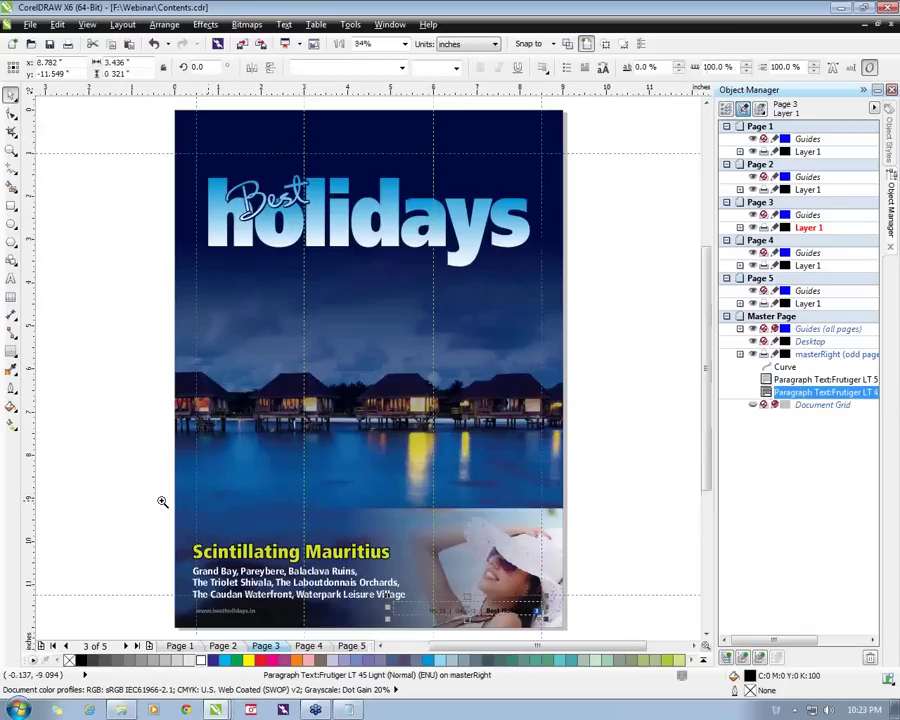
left_click_drag(162, 501, 598, 647)
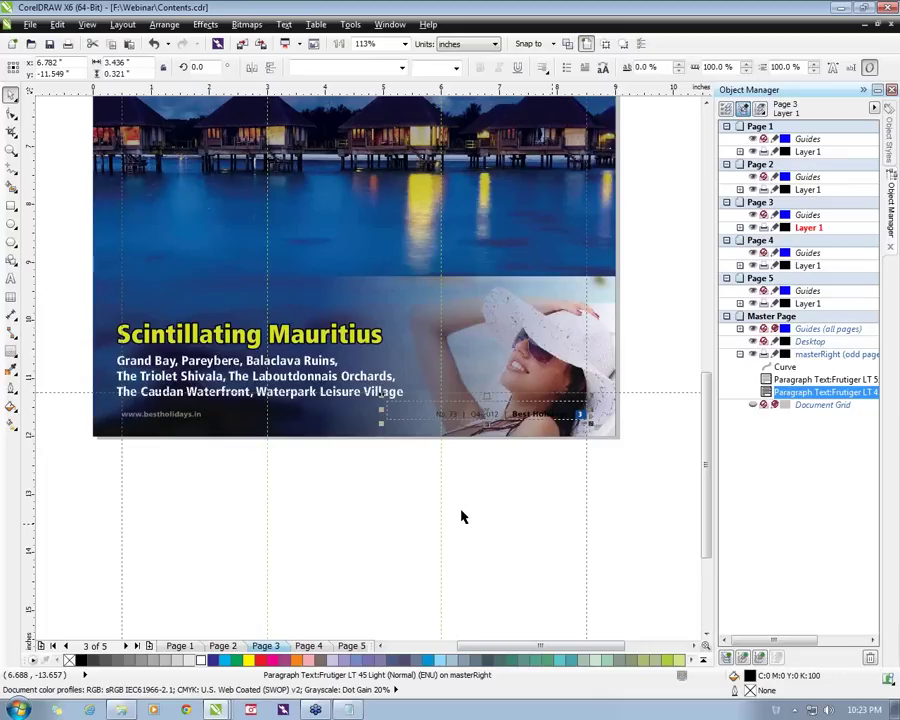
Hide the Master masterRight layer on cover page 3 and disable its printing there.
left_click(335, 565)
left_click(743, 108)
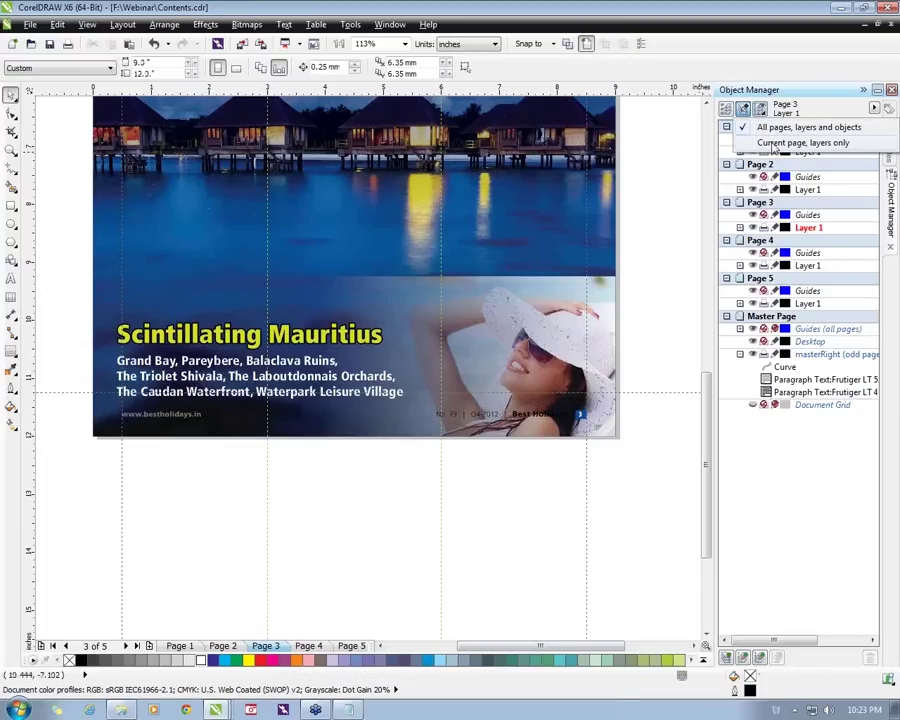
left_click(773, 146)
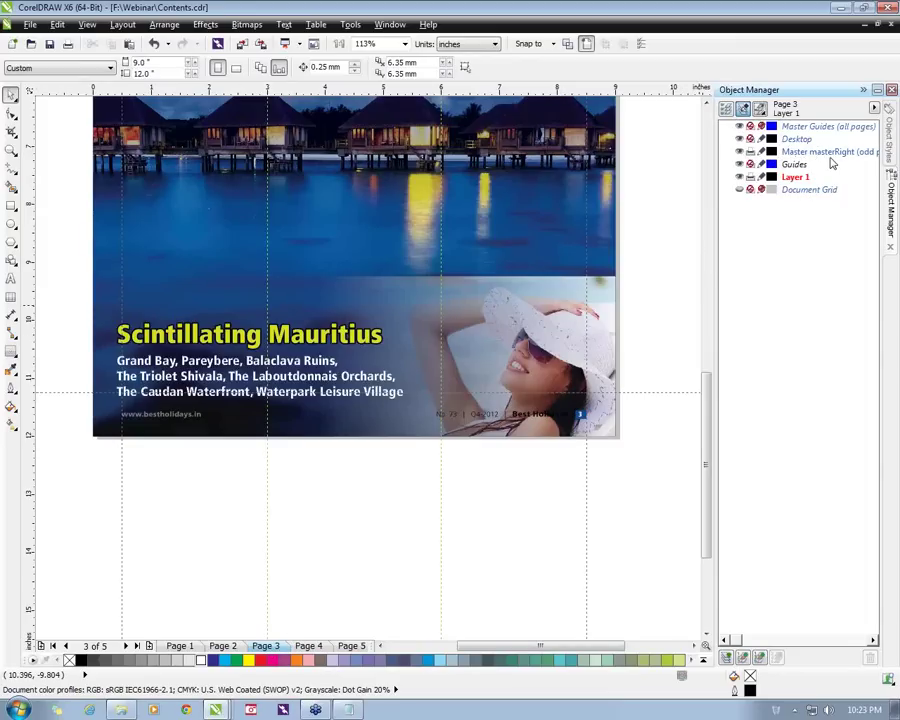
left_click(760, 176)
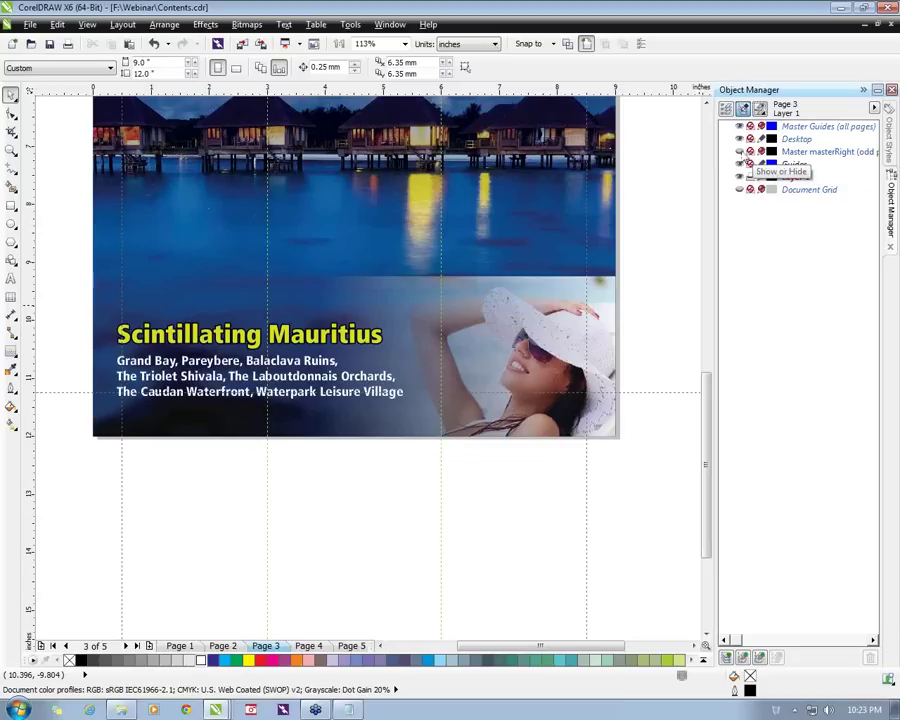
left_click(750, 151)
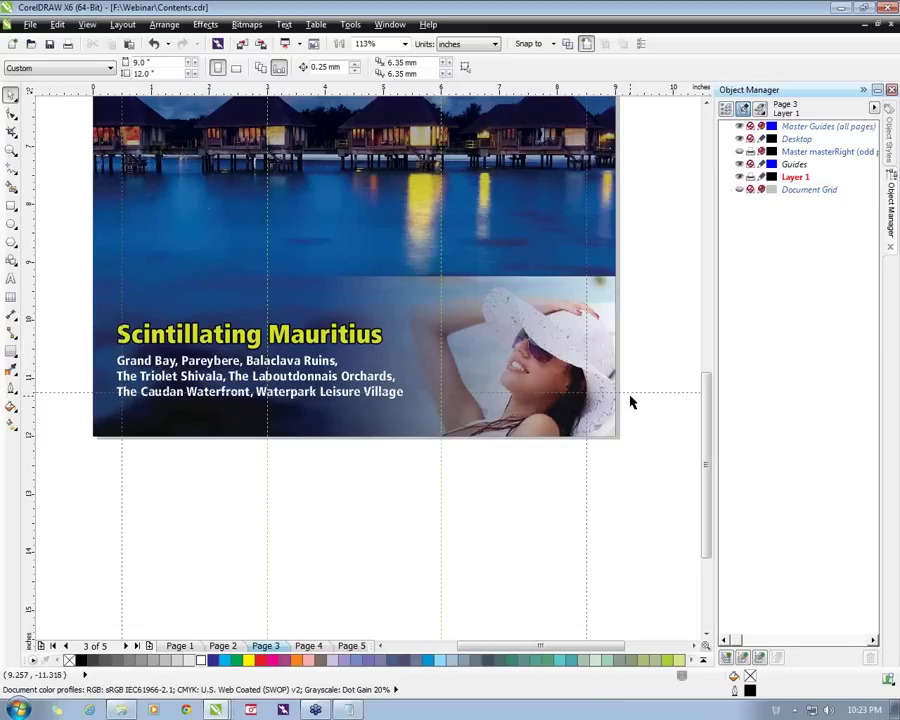
left_click_drag(630, 401, 60, 488)
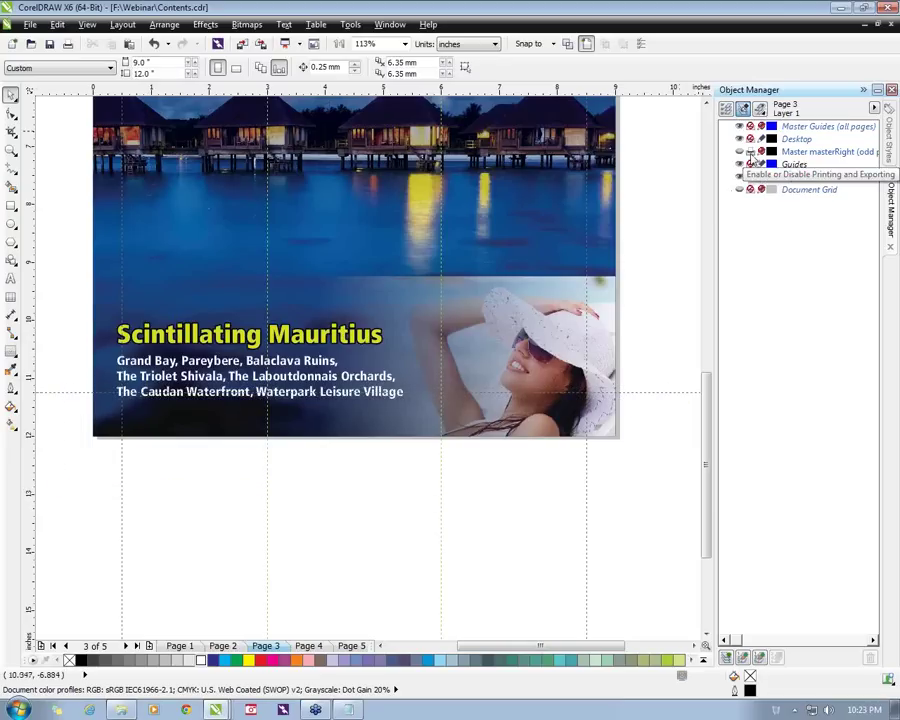
left_click(750, 152)
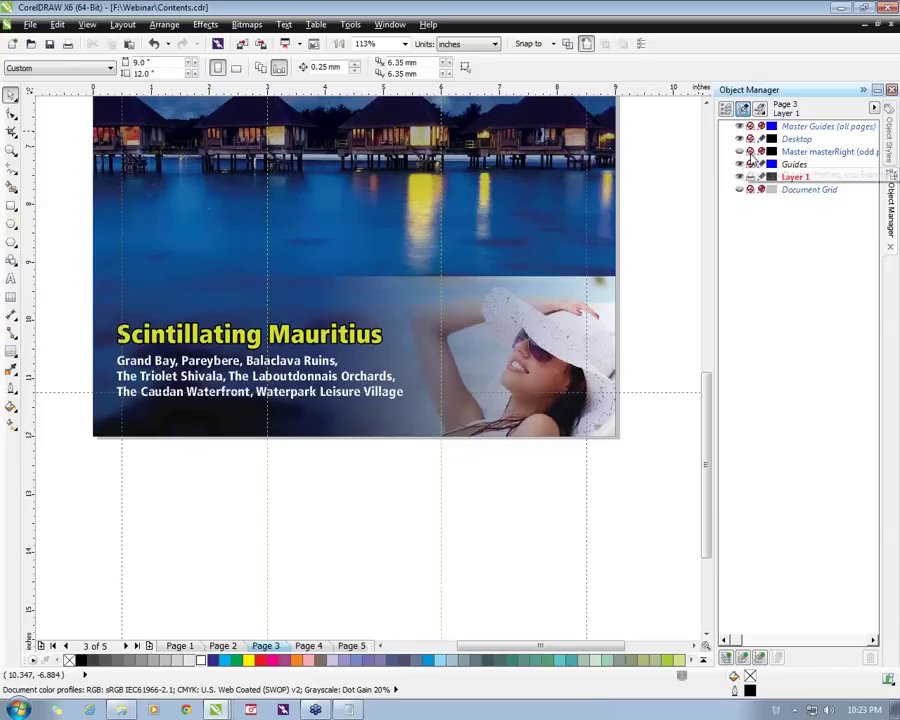
left_click(760, 109)
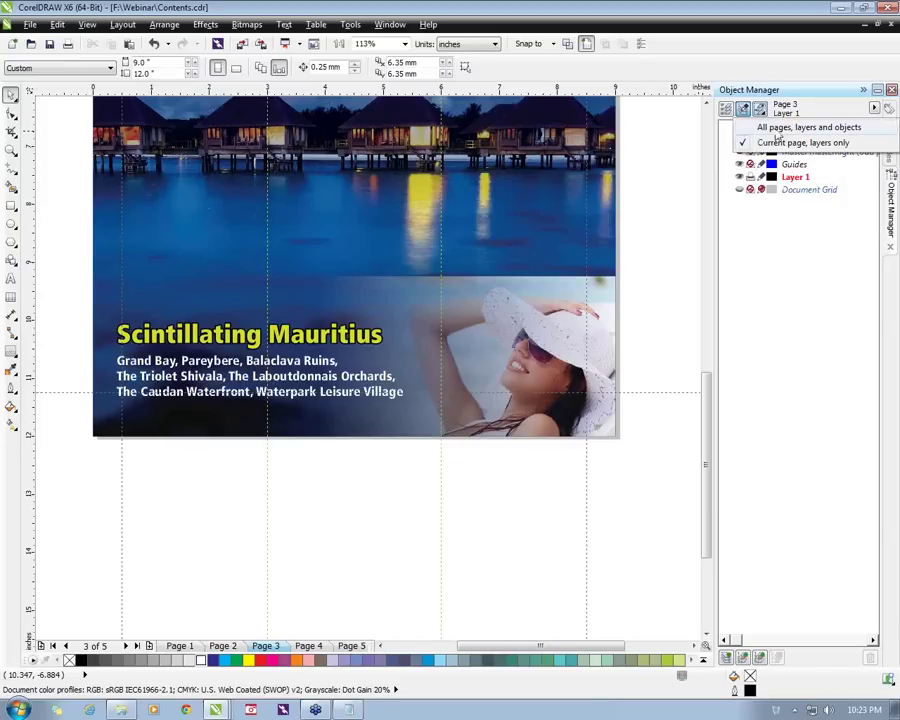
left_click(766, 127)
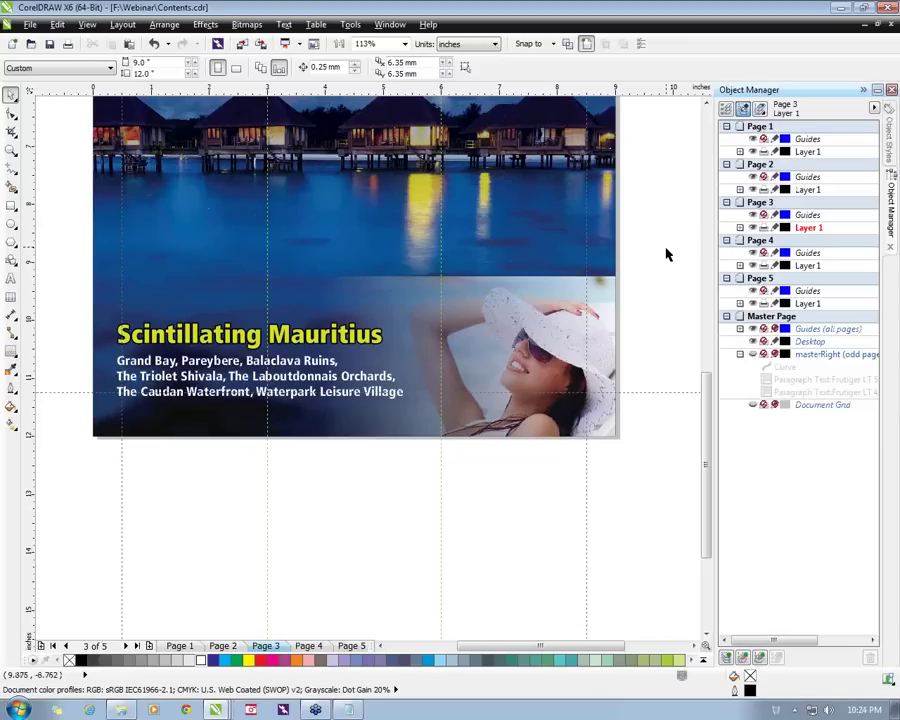
Fit the page in view, switch to Page 1, and browse the Window > Color Palettes options.
key("shift+F4")
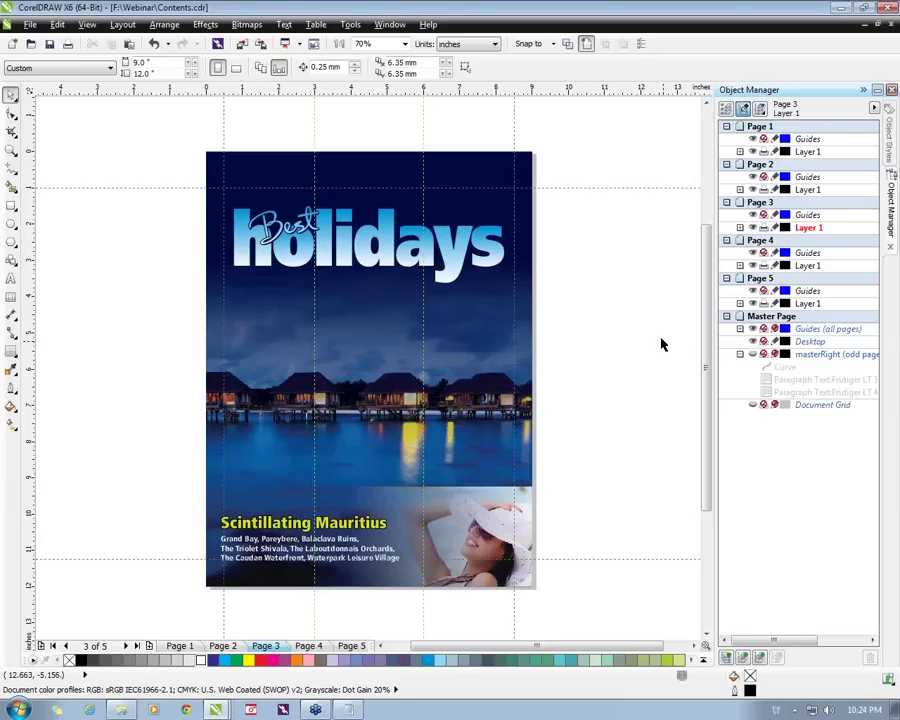
left_click(405, 24)
left_click(264, 317)
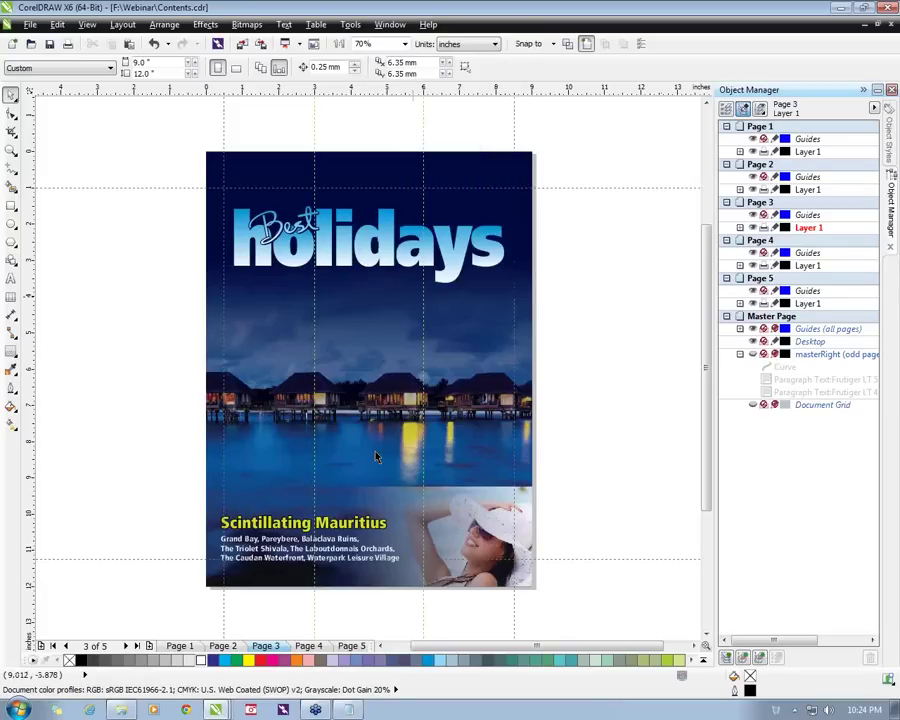
left_click(192, 645)
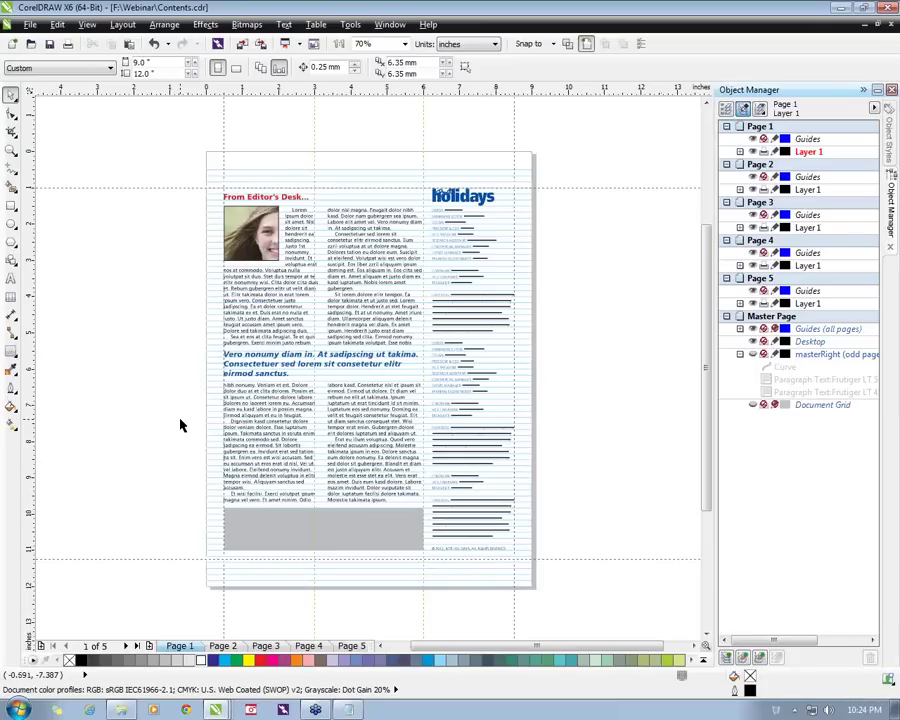
left_click(389, 24)
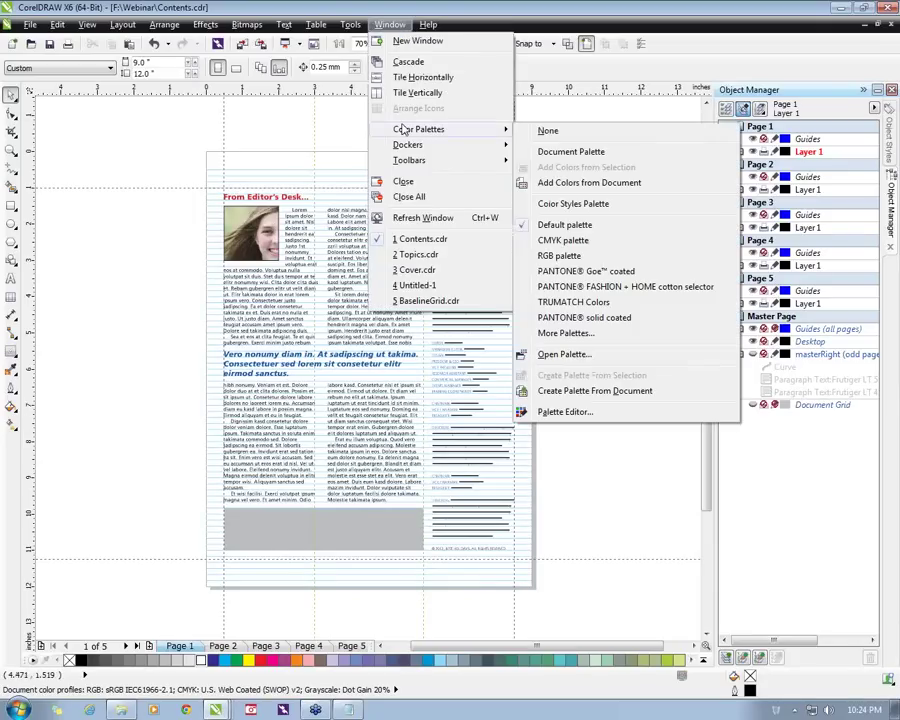
left_click(284, 91)
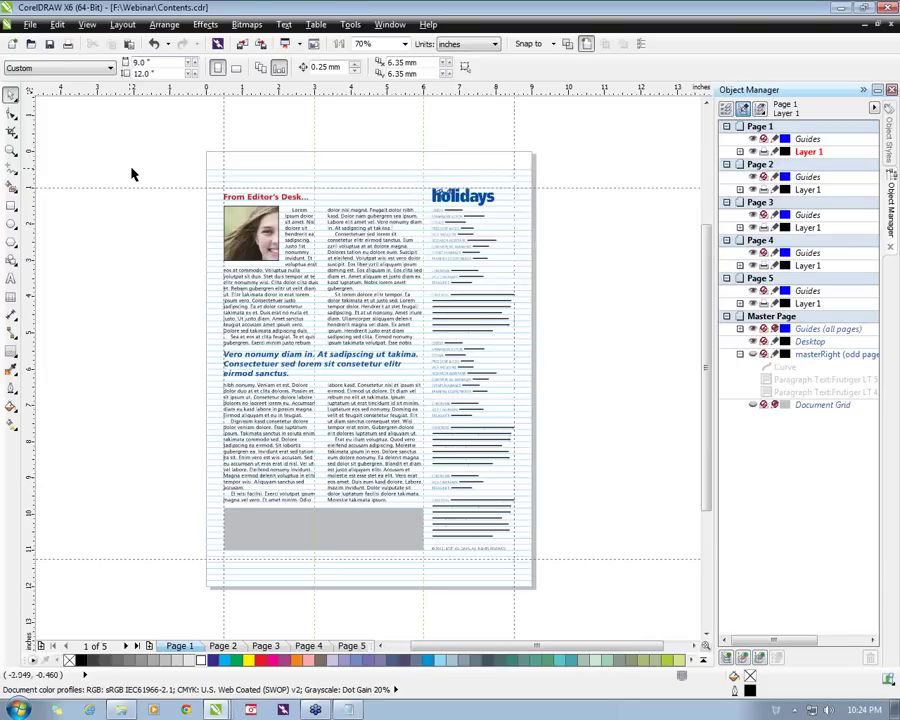
Create a new blank four-page document and return to Page 1.
left_click(30, 24)
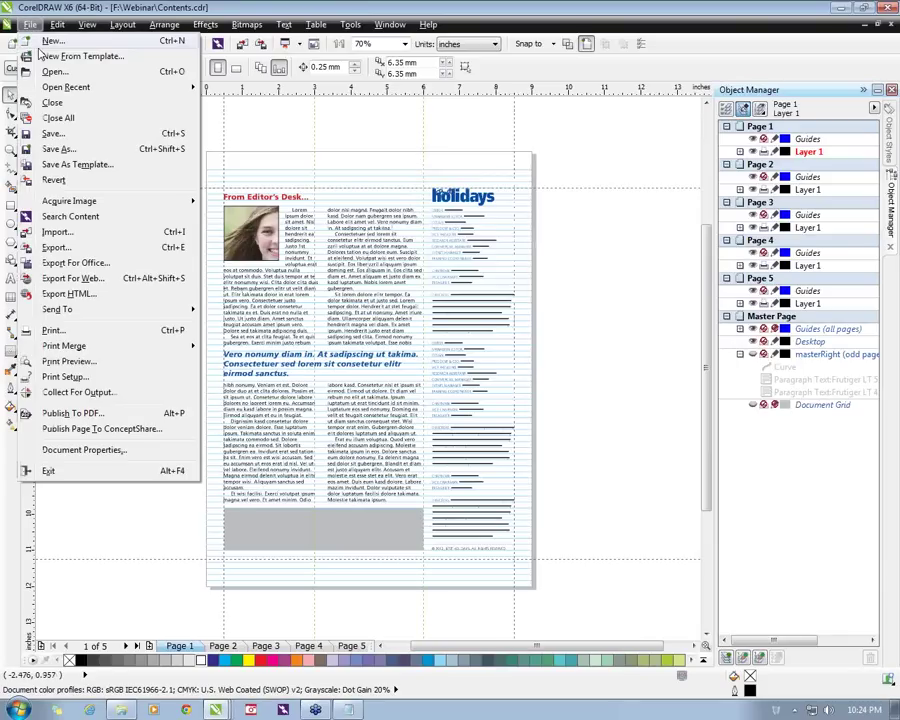
left_click(50, 41)
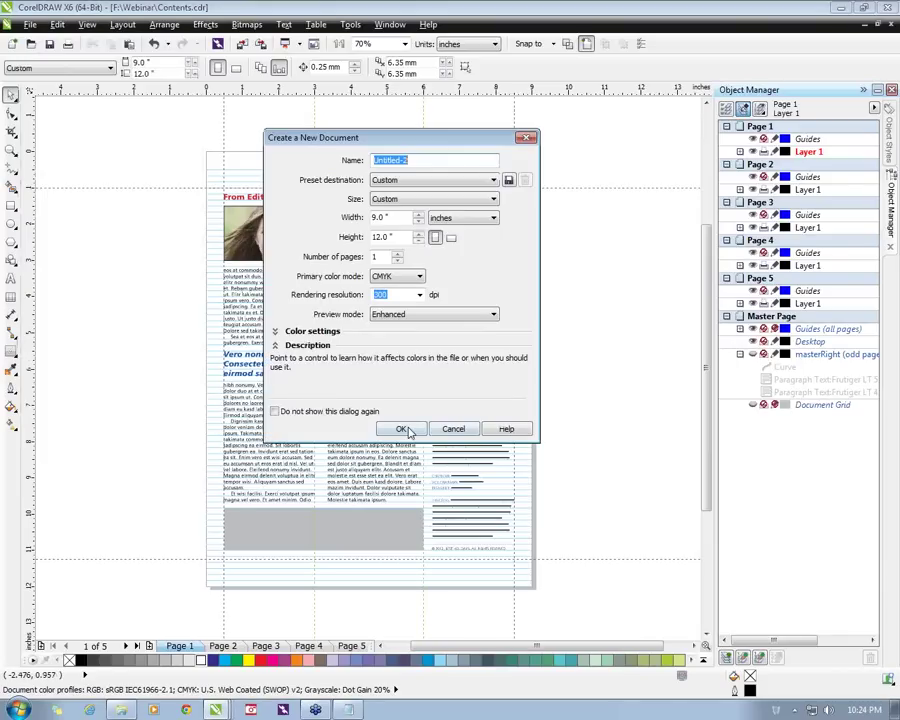
left_click(402, 429)
left_click(123, 24)
left_click(123, 24)
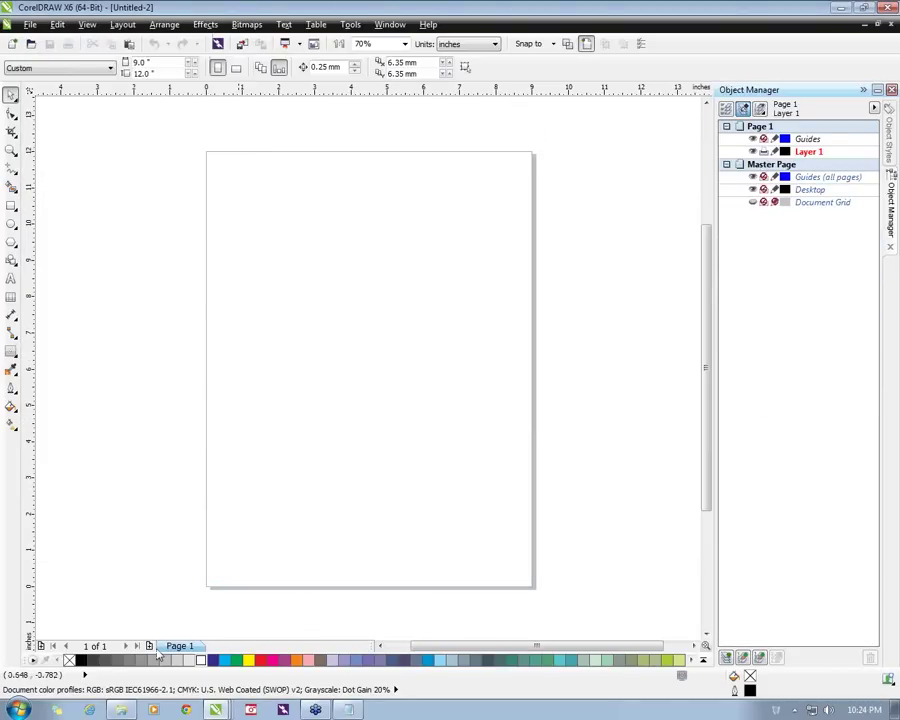
left_click(149, 646)
left_click(149, 646)
left_click(149, 646)
left_click(180, 646)
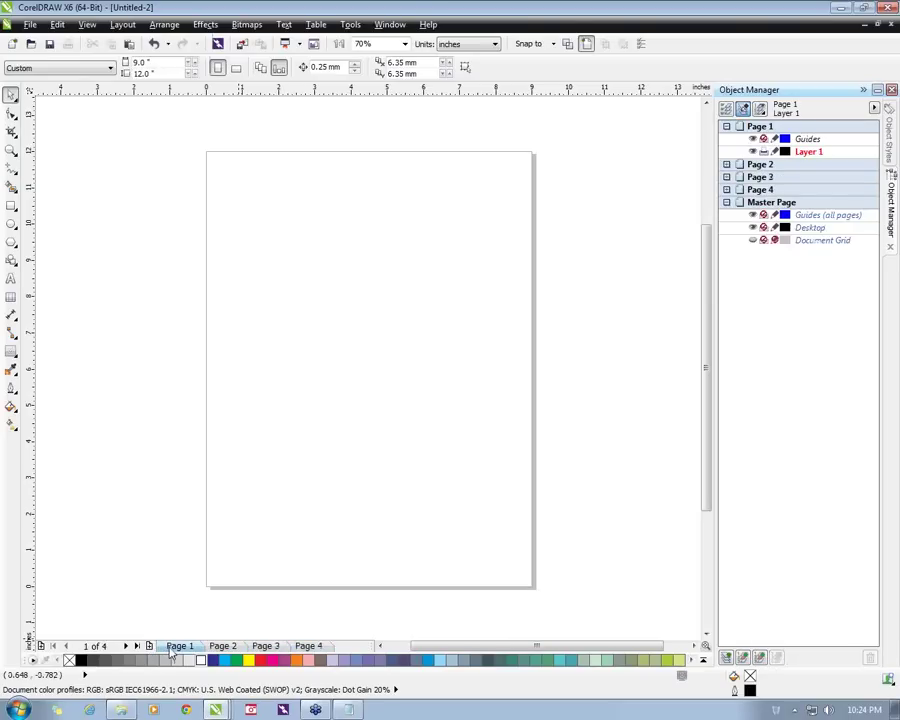
Add master layers named LeftMaster and RightMaster.
left_click(759, 657)
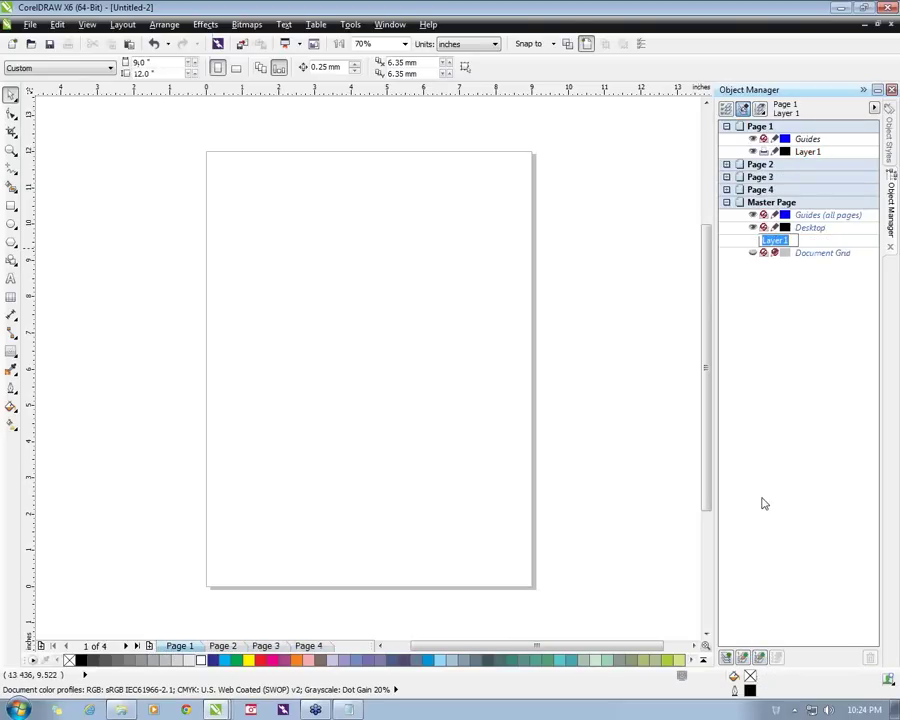
type("LeftMaster")
key("Return")
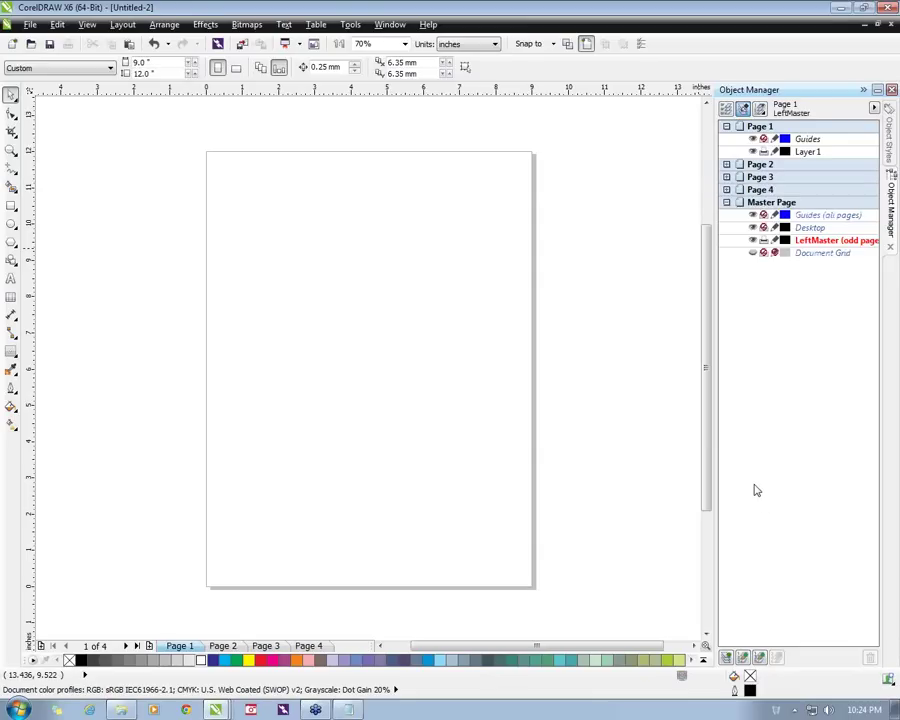
key("Page_Down")
type("Rig")
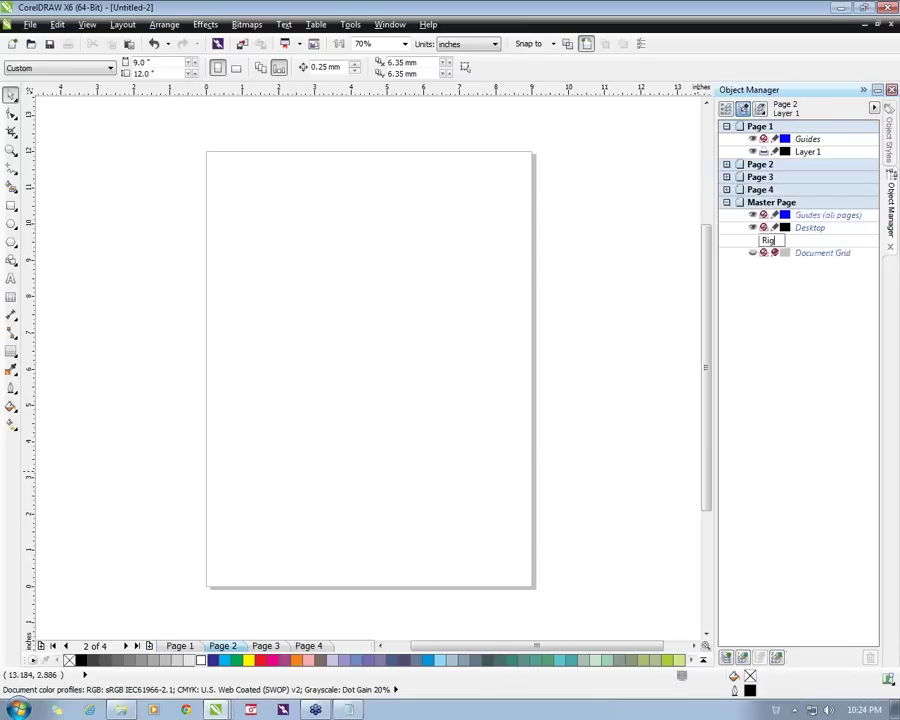
type("htMaster")
key("Return")
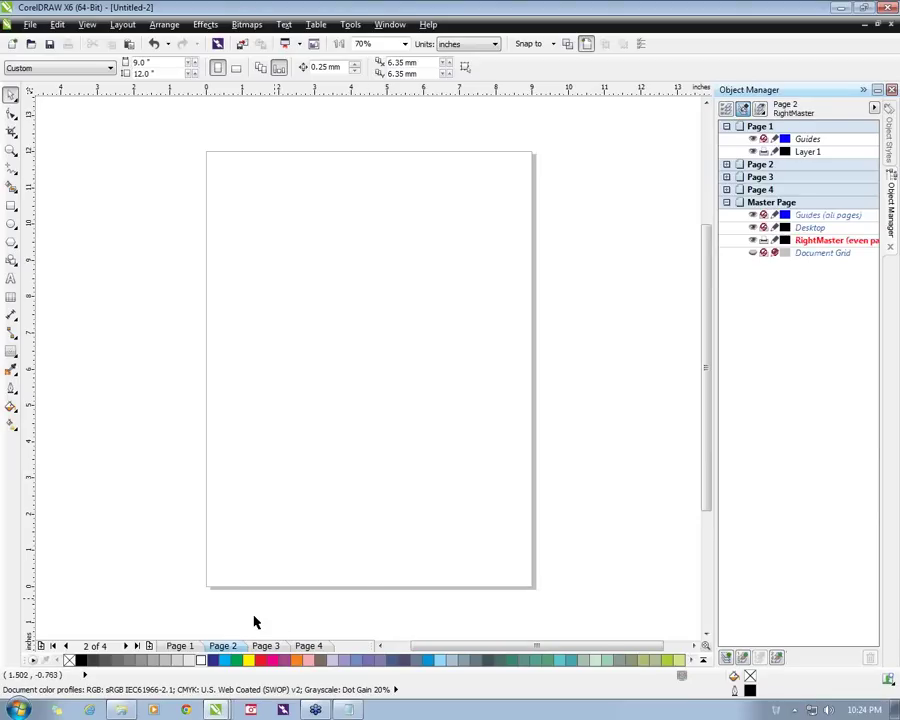
Draw a paragraph text frame near page 1's bottom-left corner and zoom to it.
left_click(179, 646)
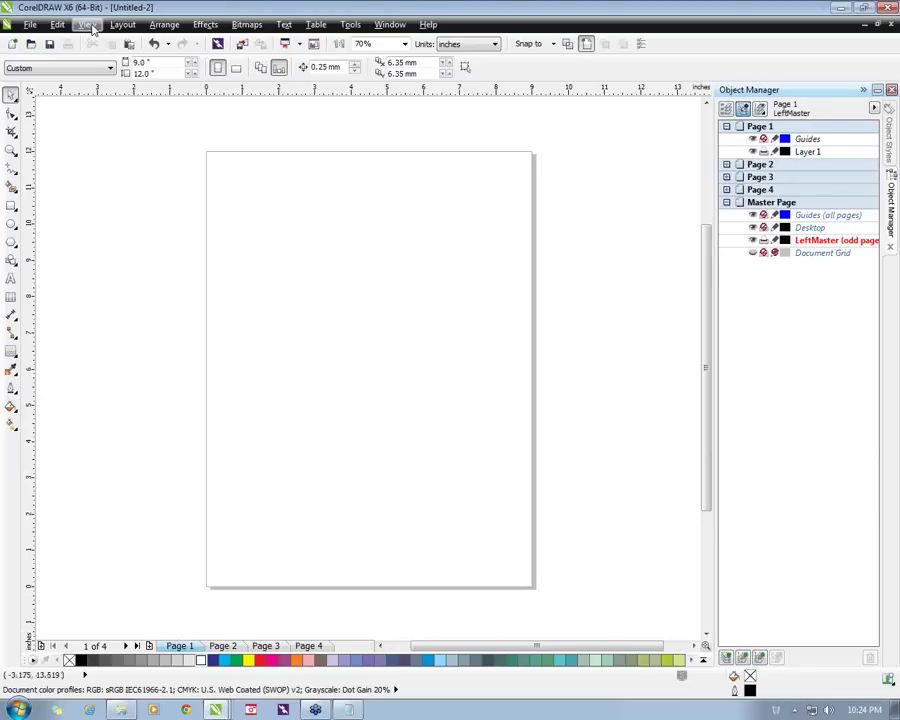
left_click(11, 279)
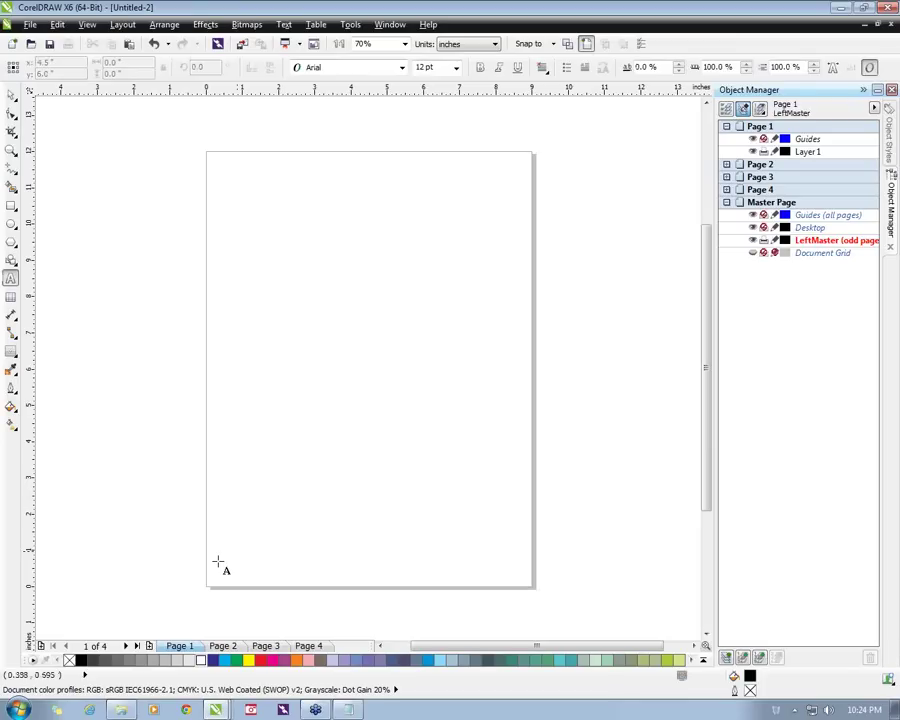
left_click_drag(218, 562, 321, 578)
key("shift+F2")
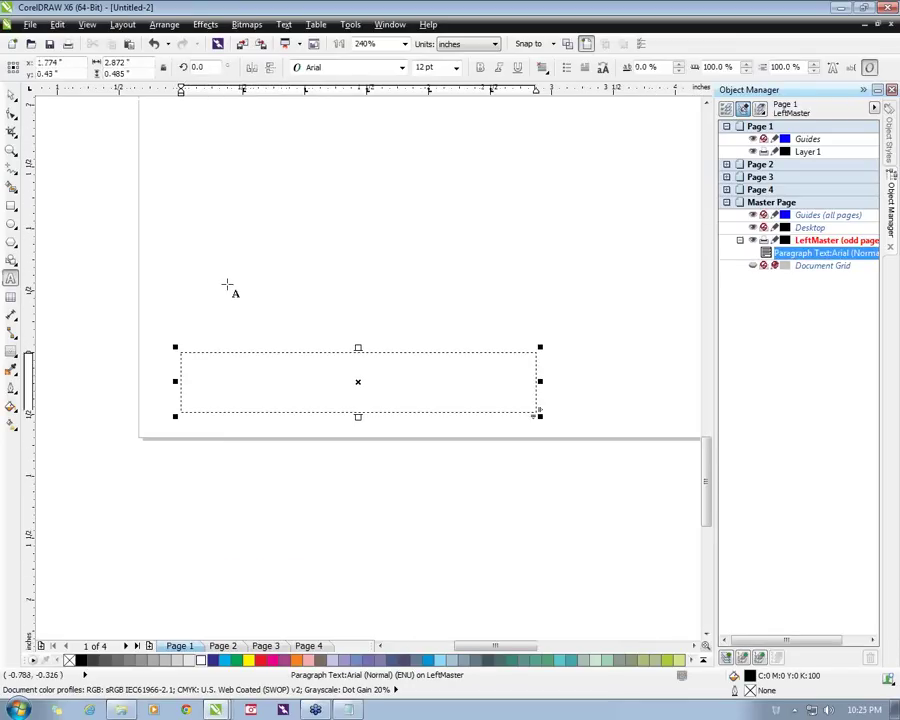
Insert an automatic page number on the active layer in the footer frame.
left_click(123, 24)
mouse_move(176, 106)
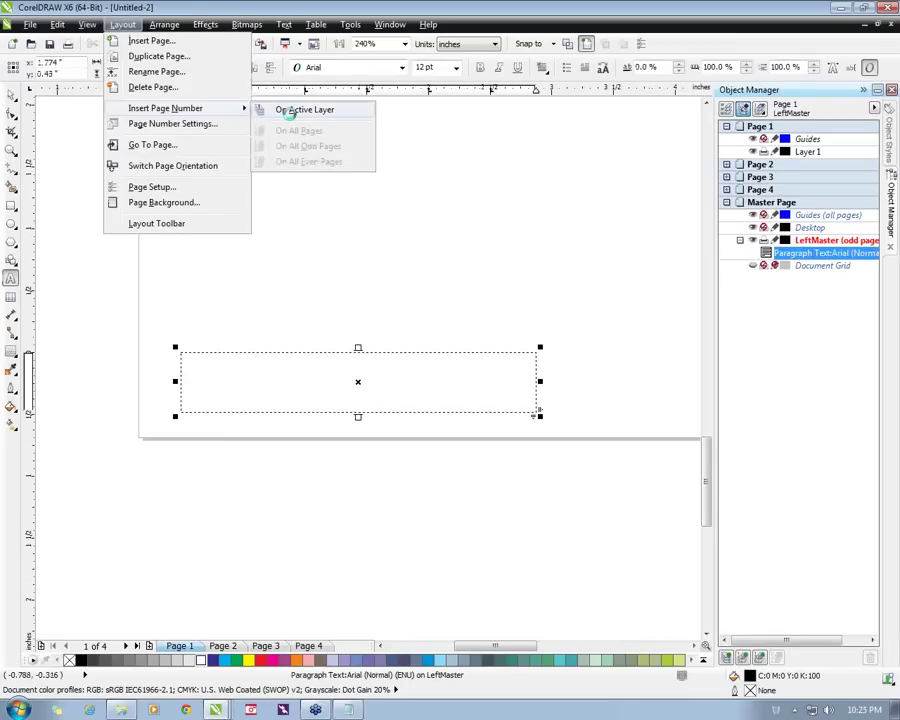
left_click(290, 108)
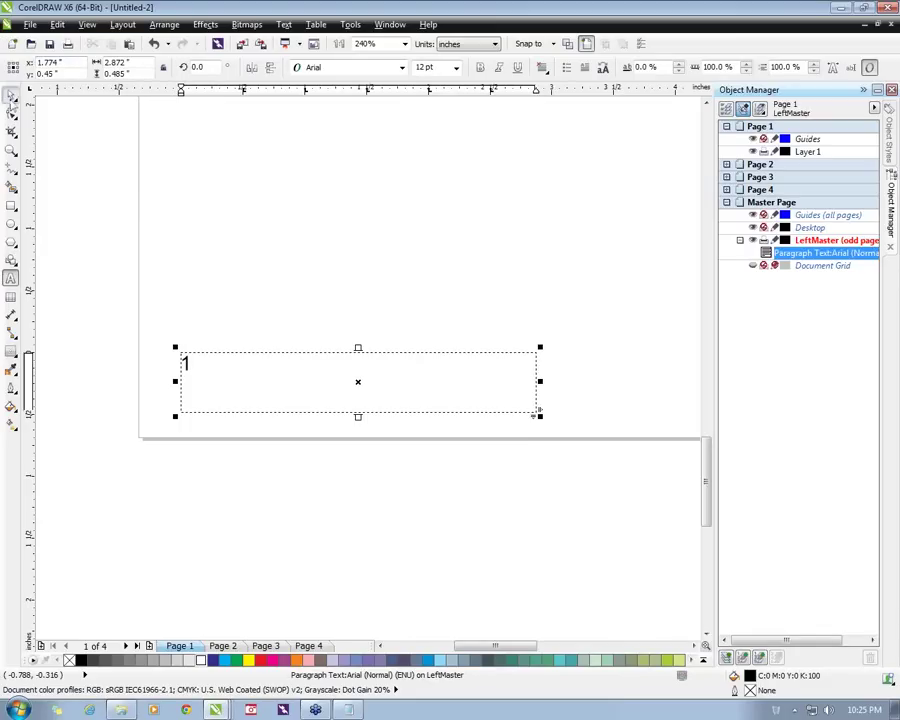
left_click(12, 96)
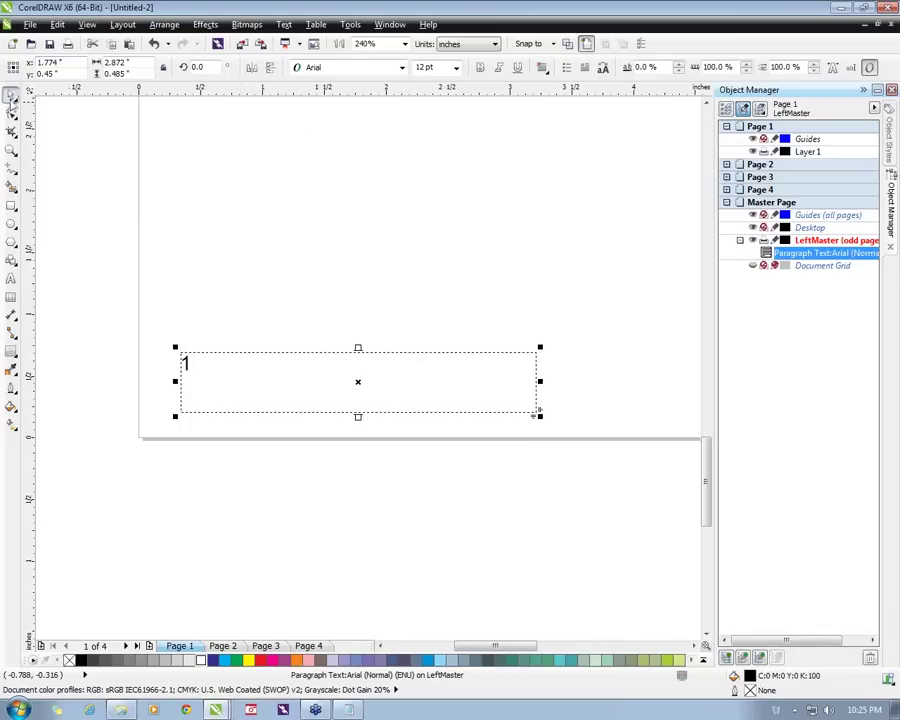
left_click_drag(538, 414, 599, 460)
key("Escape")
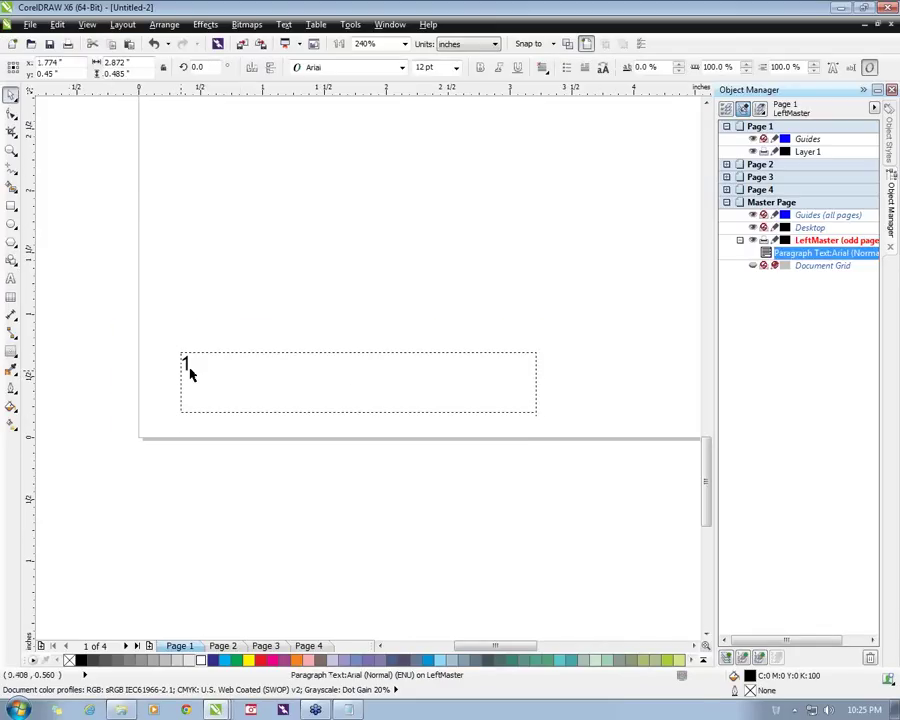
double_click(190, 374)
key("Escape")
Colour the page number blue (C:100 M:20) from the colour palette.
left_click(262, 661)
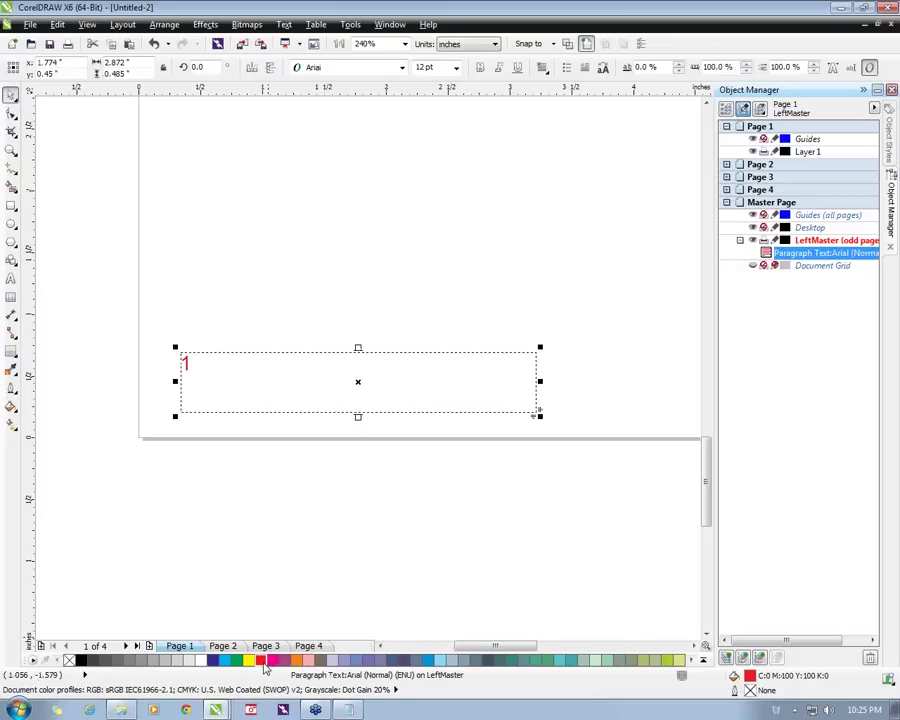
left_click(227, 661)
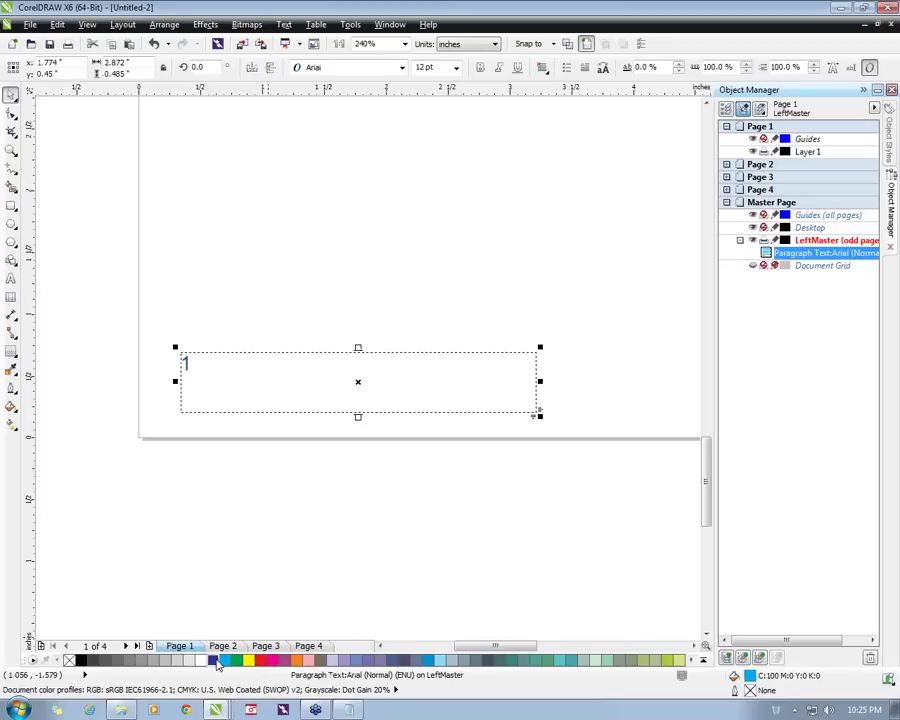
left_click(428, 661)
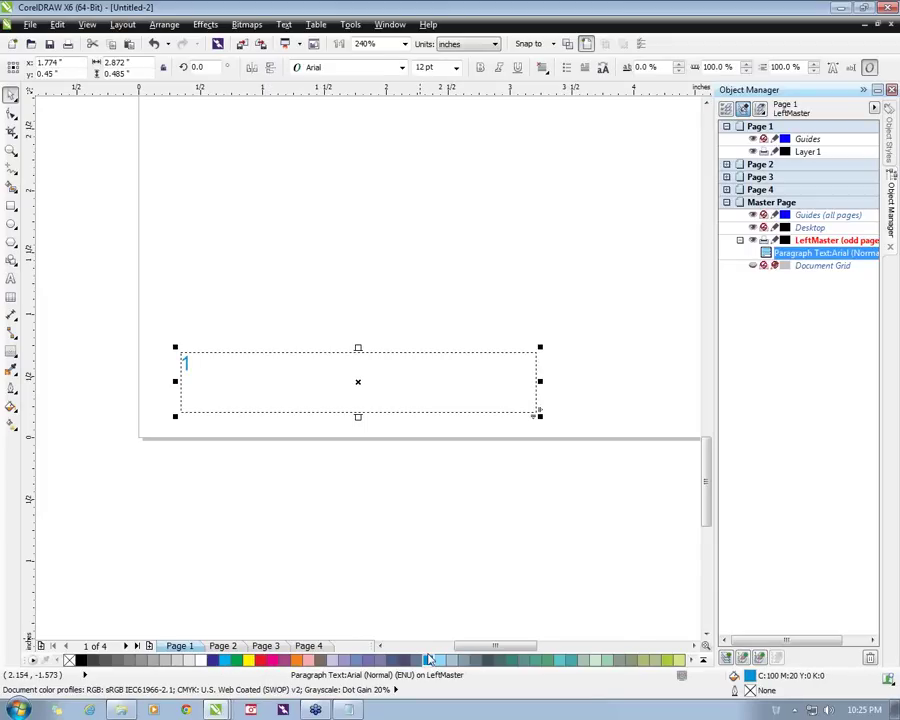
left_click(887, 157)
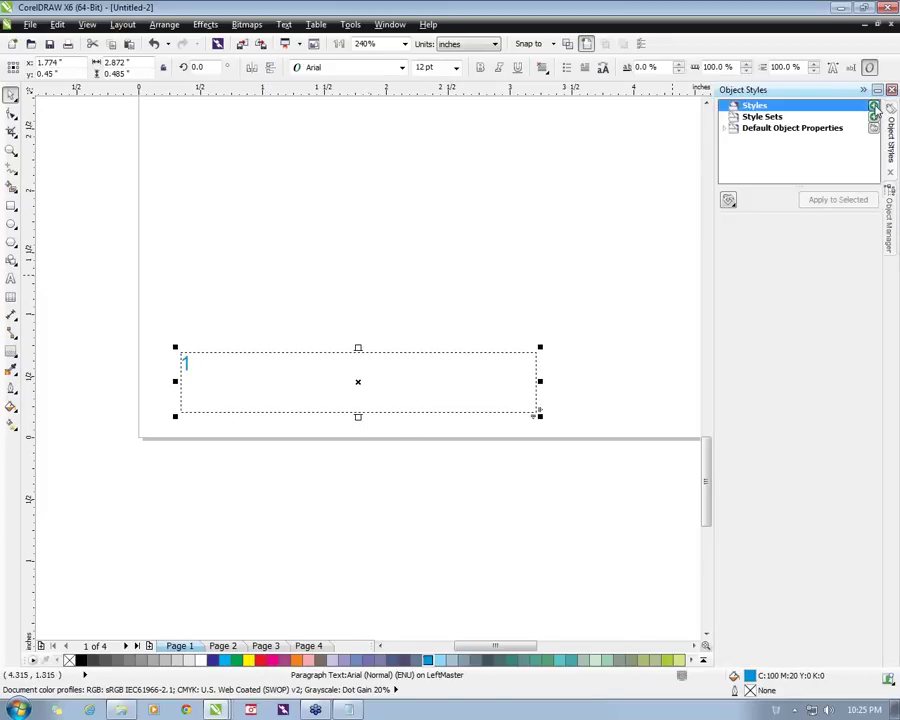
Create the Character 1 style: Frutiger LT 55 Roman Bold, white text on a red background.
left_click(874, 107)
left_click(810, 151)
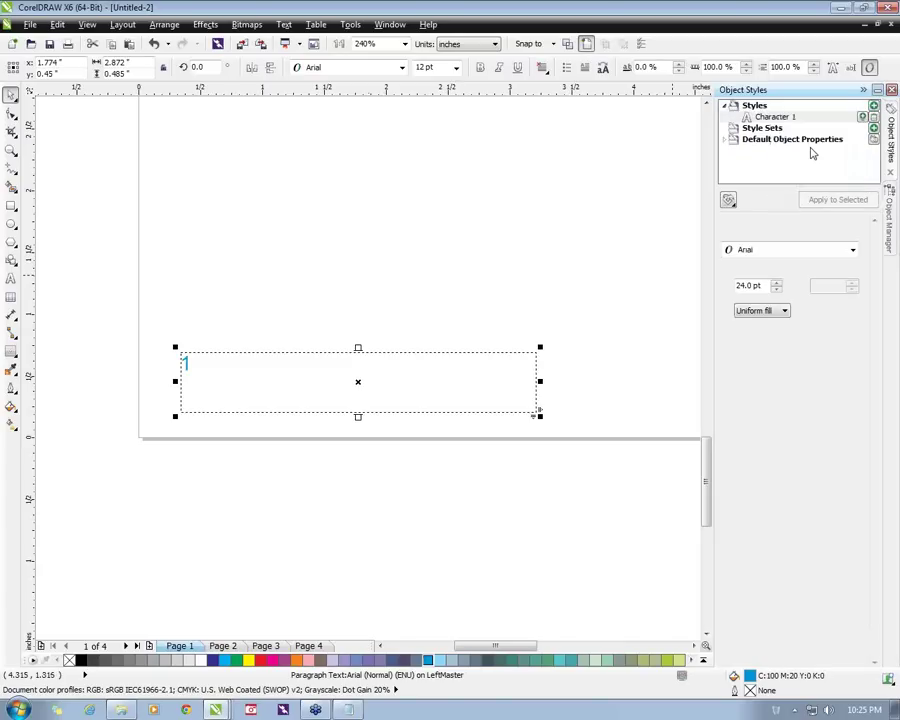
left_click(850, 250)
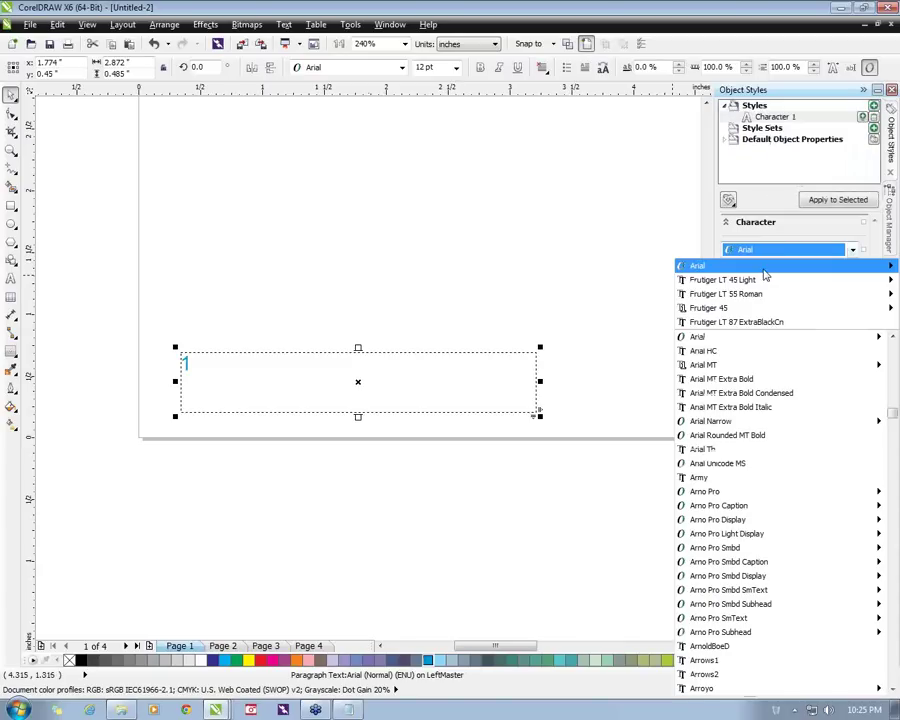
left_click(745, 289)
left_click(770, 268)
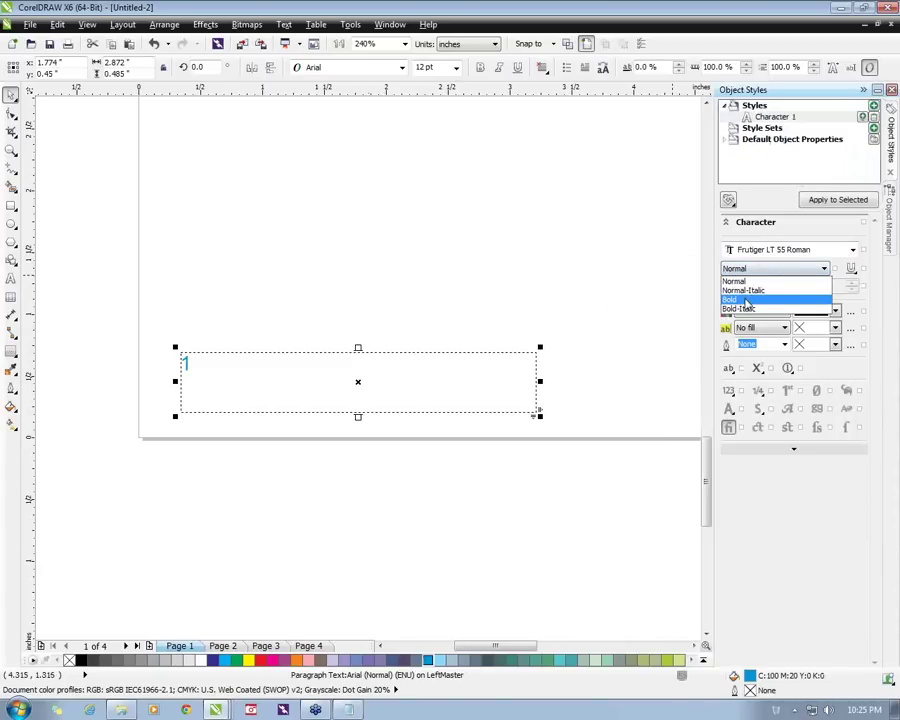
left_click(746, 300)
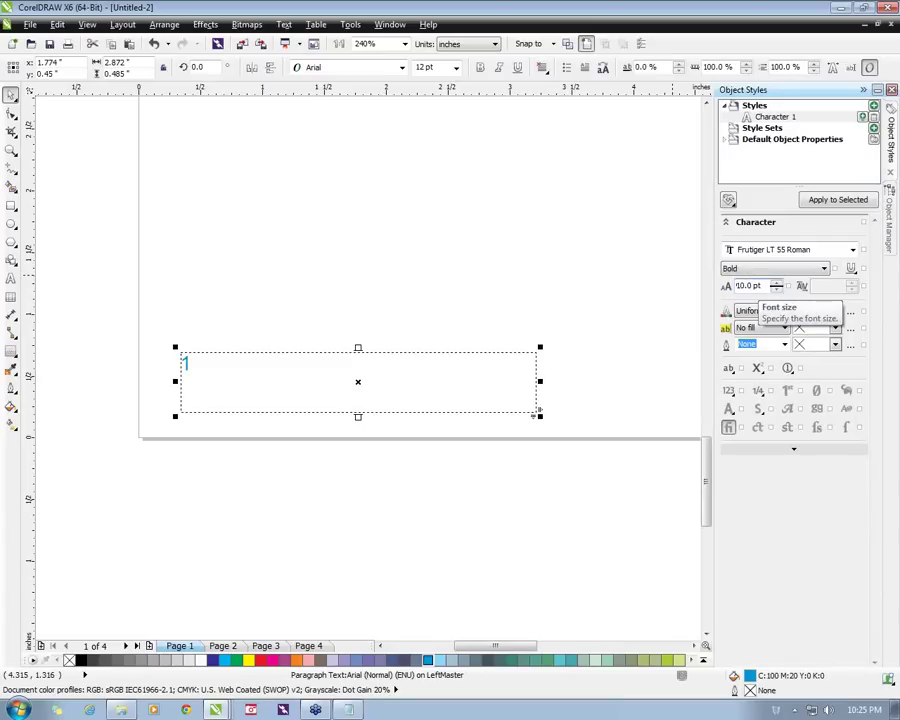
left_click(836, 311)
left_click(852, 336)
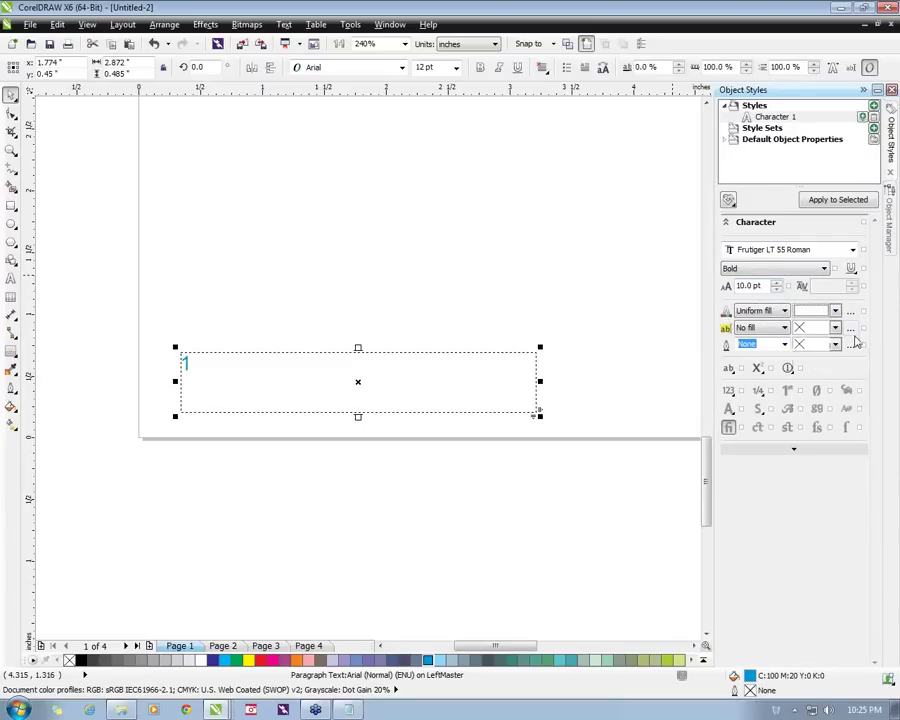
left_click(835, 328)
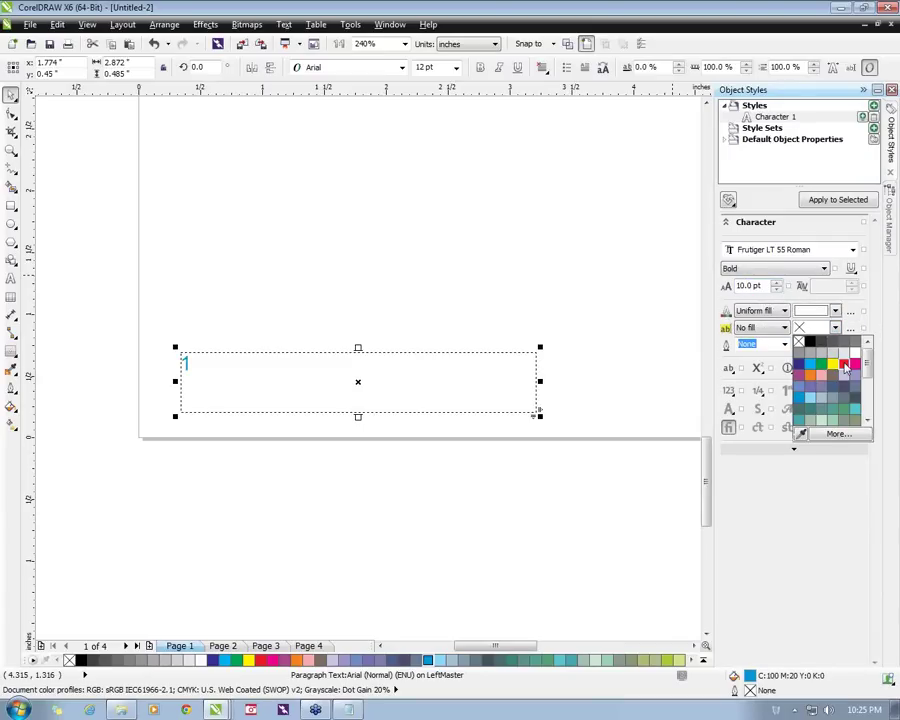
left_click(849, 363)
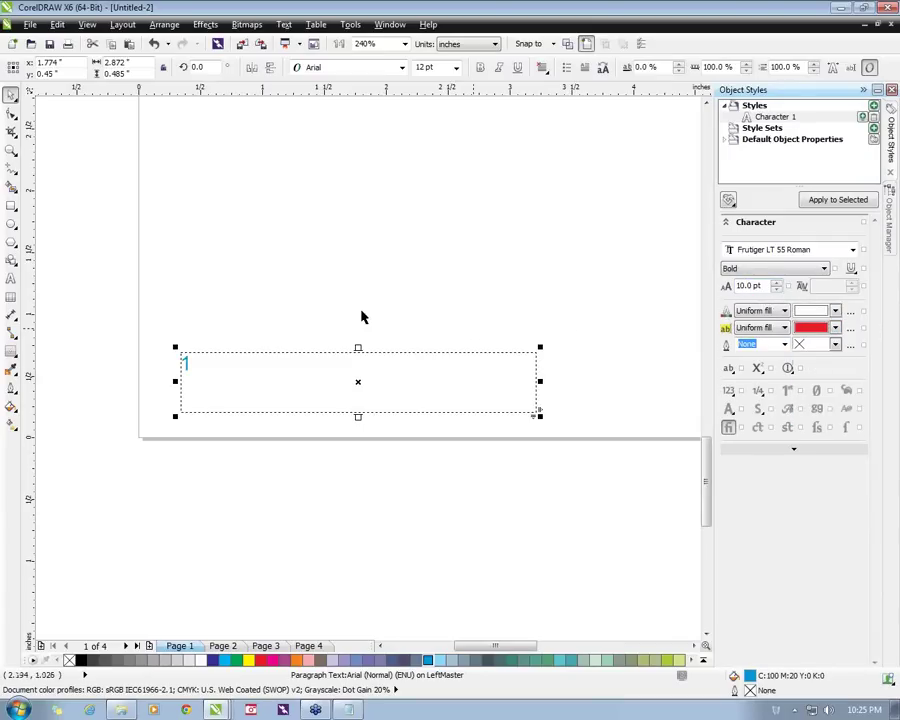
Apply the Character 1 style to the selected page number.
left_click_drag(181, 358, 190, 368)
double_click(765, 117)
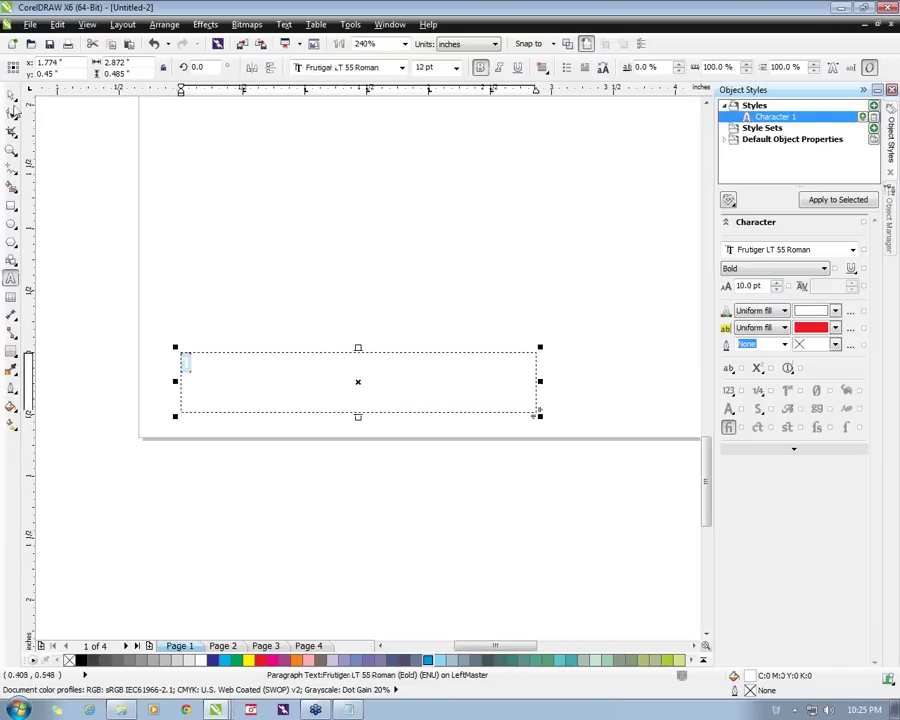
left_click(11, 95)
left_click(120, 300)
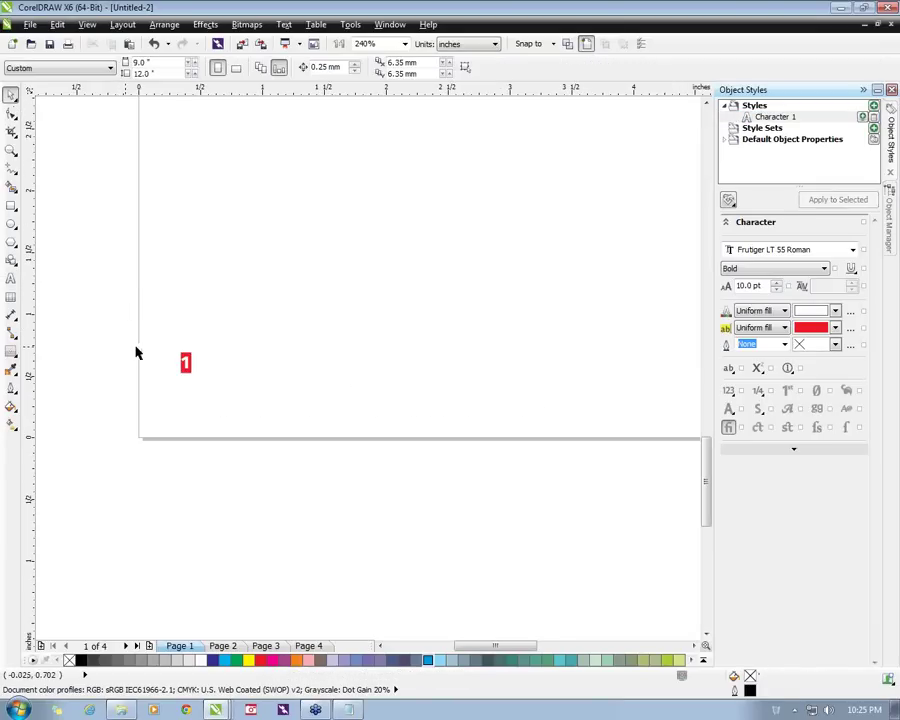
Zoom in to inspect page 1's red page-number frame, then deselect it.
key("z")
left_click_drag(120, 321, 357, 438)
key("shift+F4")
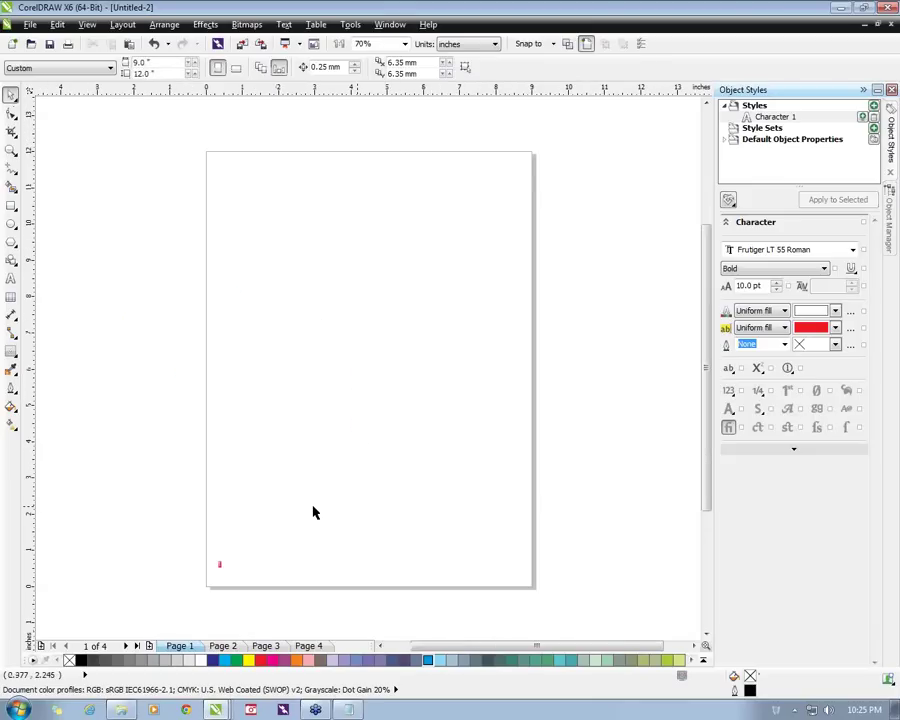
left_click(219, 565)
key("z")
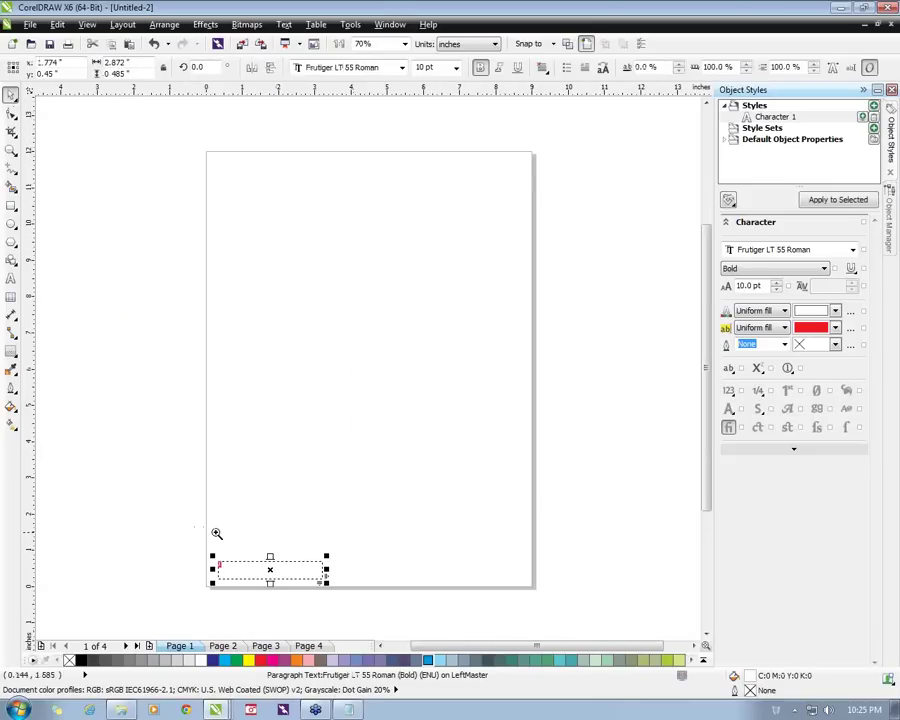
left_click_drag(194, 527, 400, 613)
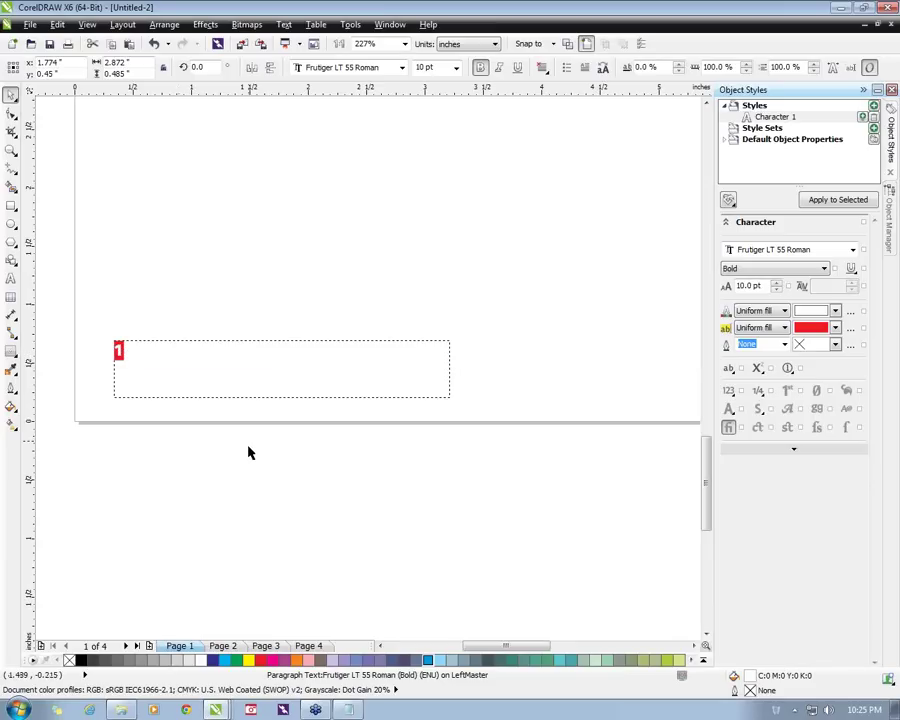
key("Escape")
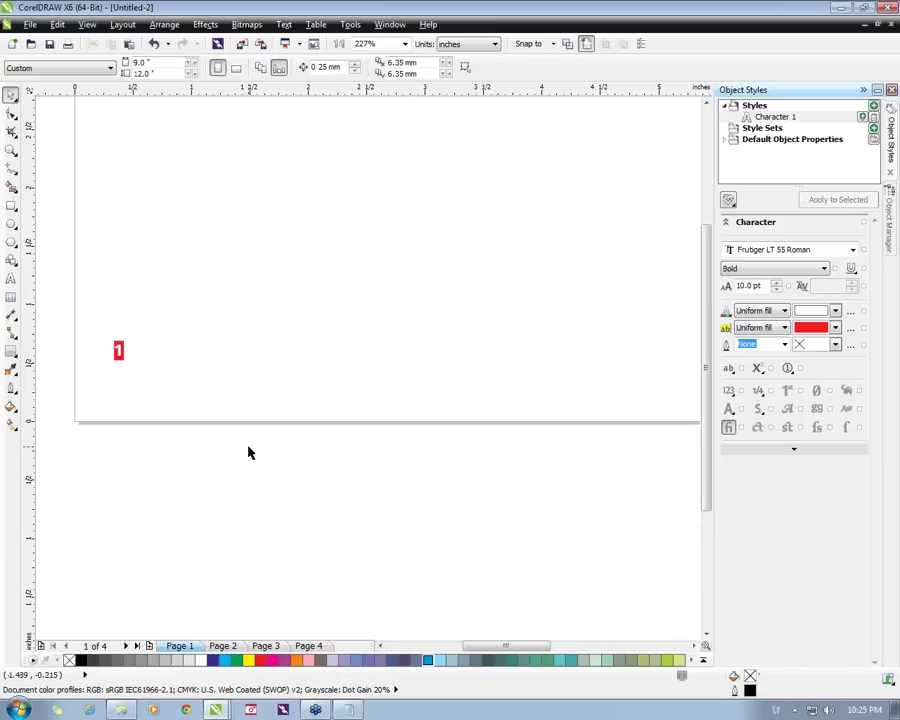
Move through pages 2 and 3, zooming in on the footer corner.
key("Page_Down")
key("Page_Down")
key("z")
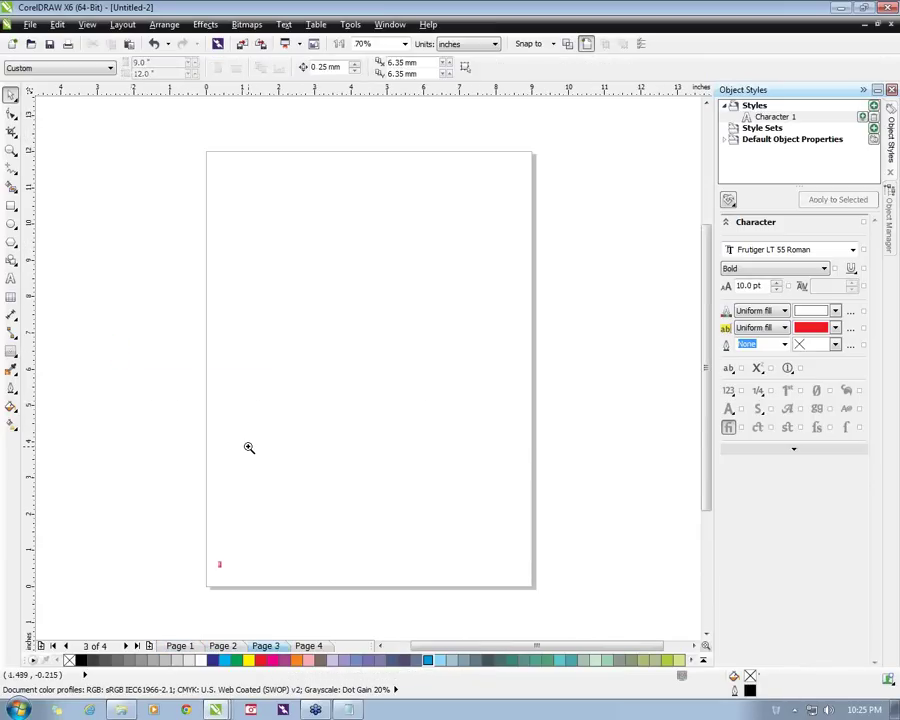
left_click_drag(159, 545, 265, 612)
key("Page_Down")
key("Page_Down")
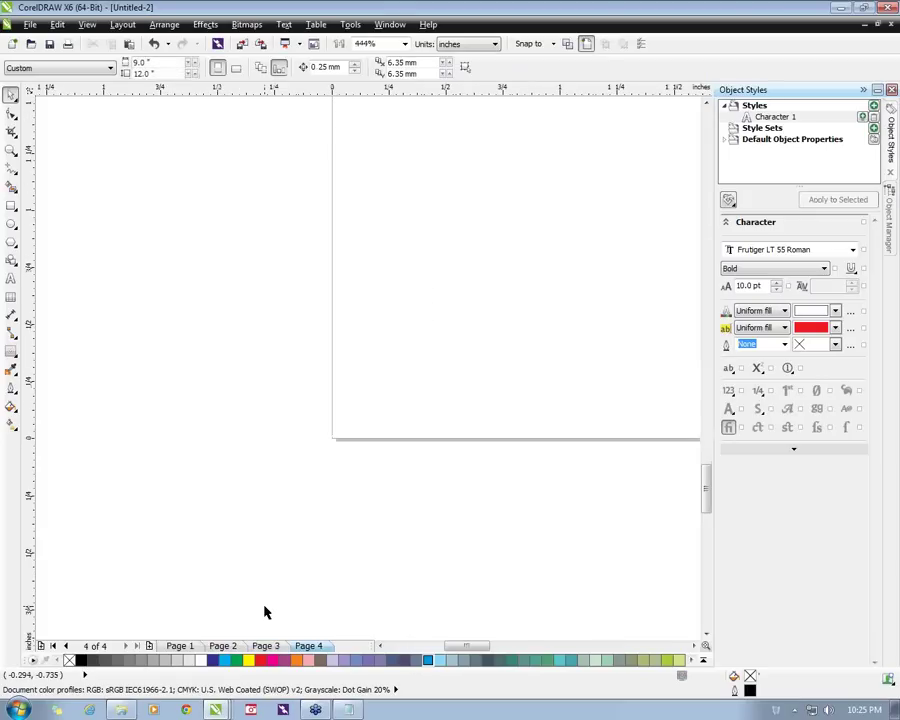
key("Page_Up")
key("Page_Up")
key("Page_Up")
key("Page_Up")
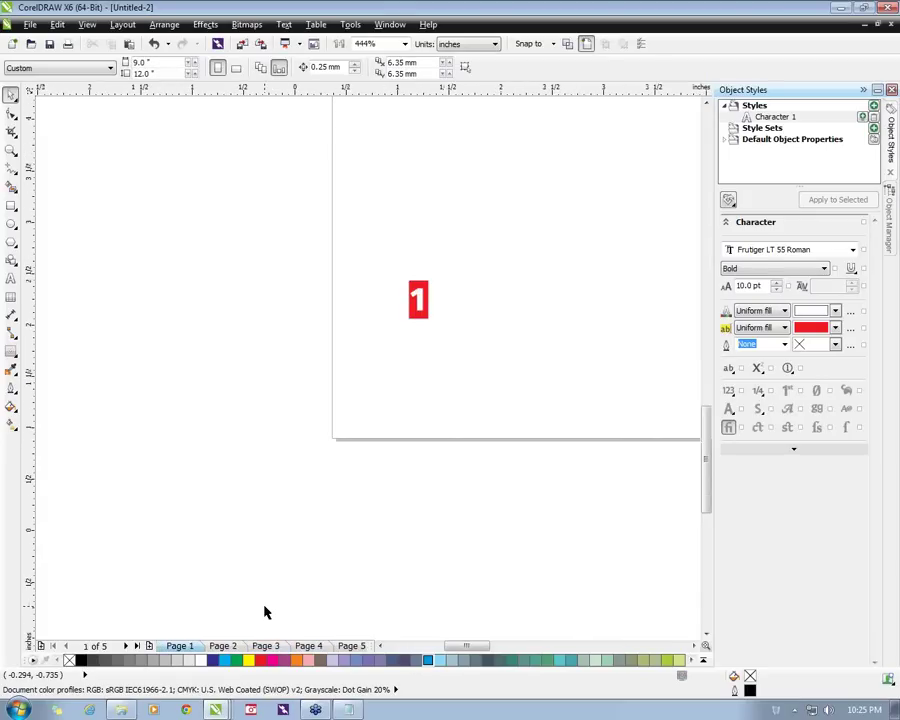
scroll(265, 612, "down", 2)
Right-align the right master's page number and move its footer frame to the bottom-right corner.
left_click(344, 474)
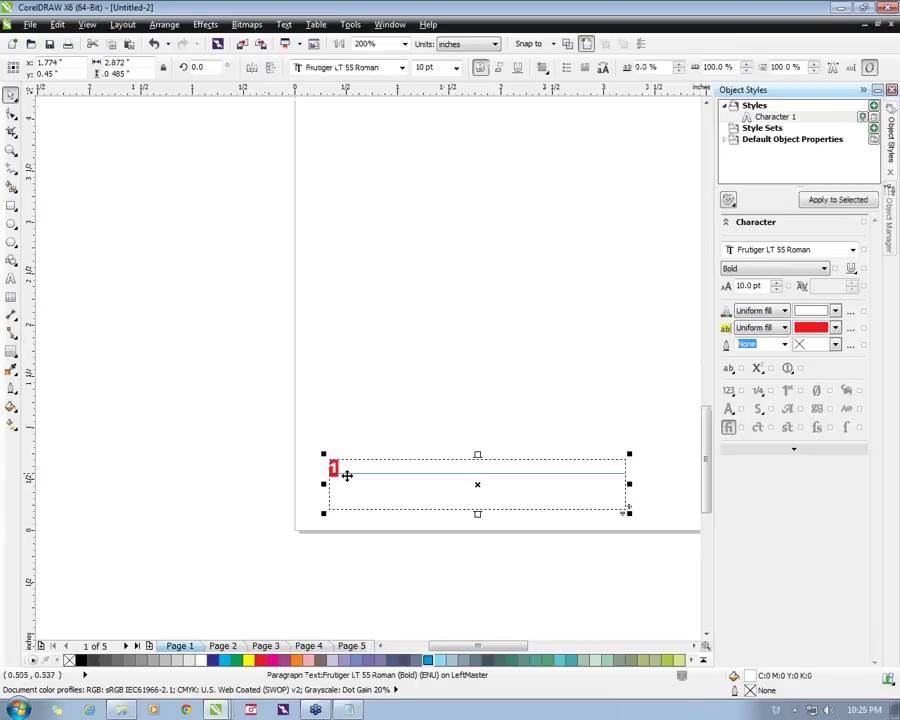
key("shift+F4")
key("Page_Down")
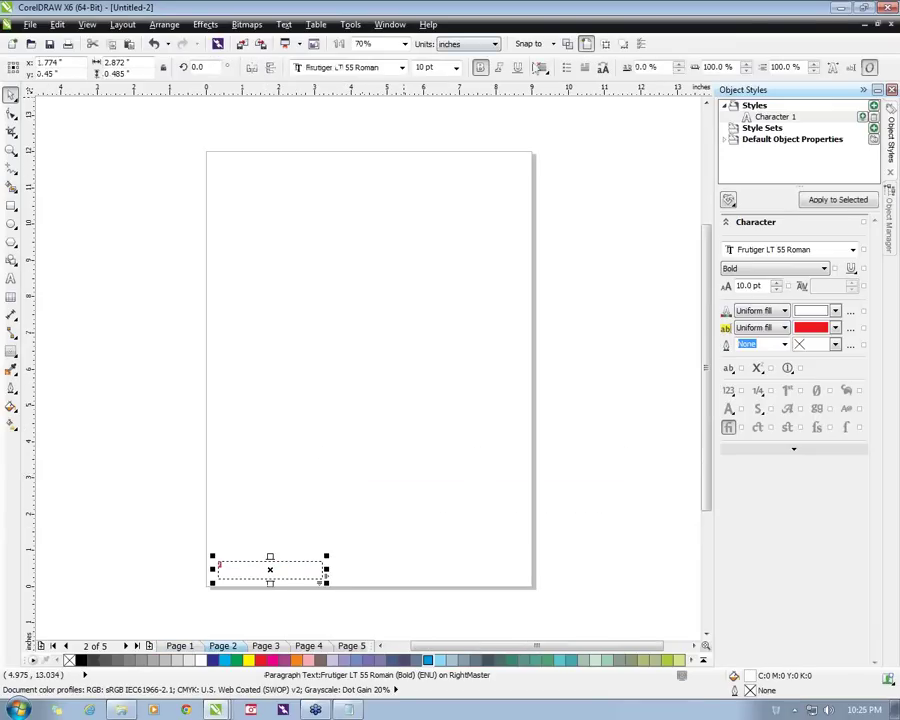
key("ctrl+r")
left_click_drag(278, 562, 478, 569)
left_click(595, 578)
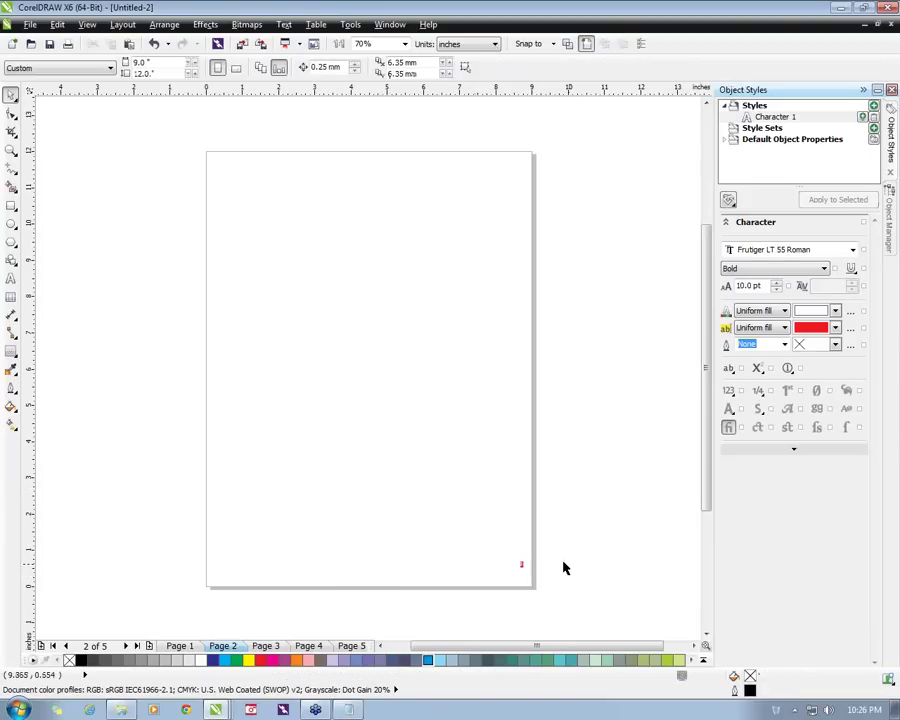
Return to page 1 and zoom in on its red page number.
scroll(113, 597, "up", 1)
key("Page_Down")
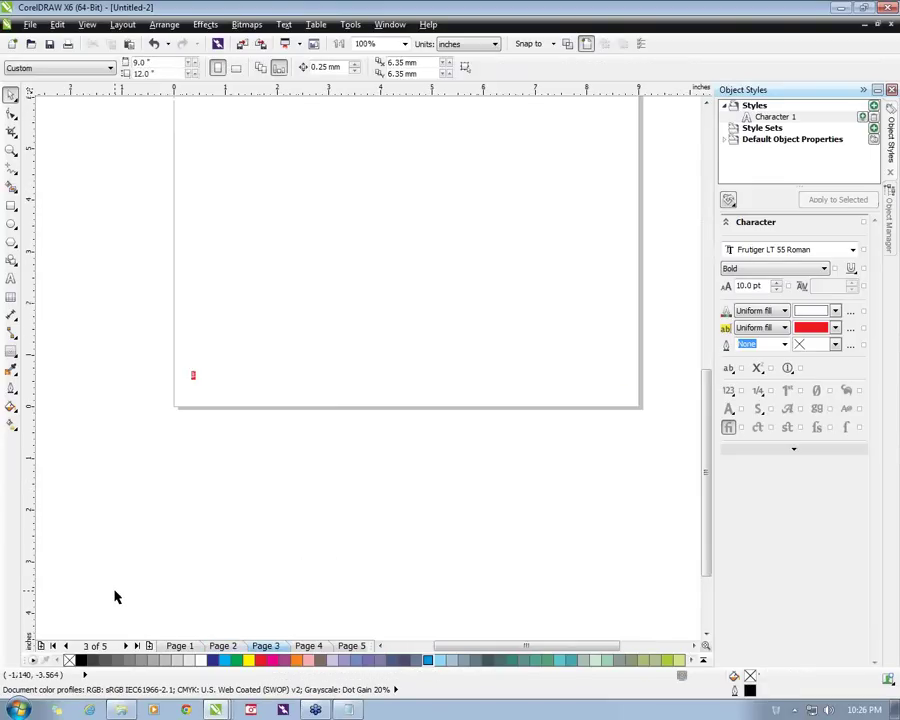
key("Page_Up")
key("Page_Up")
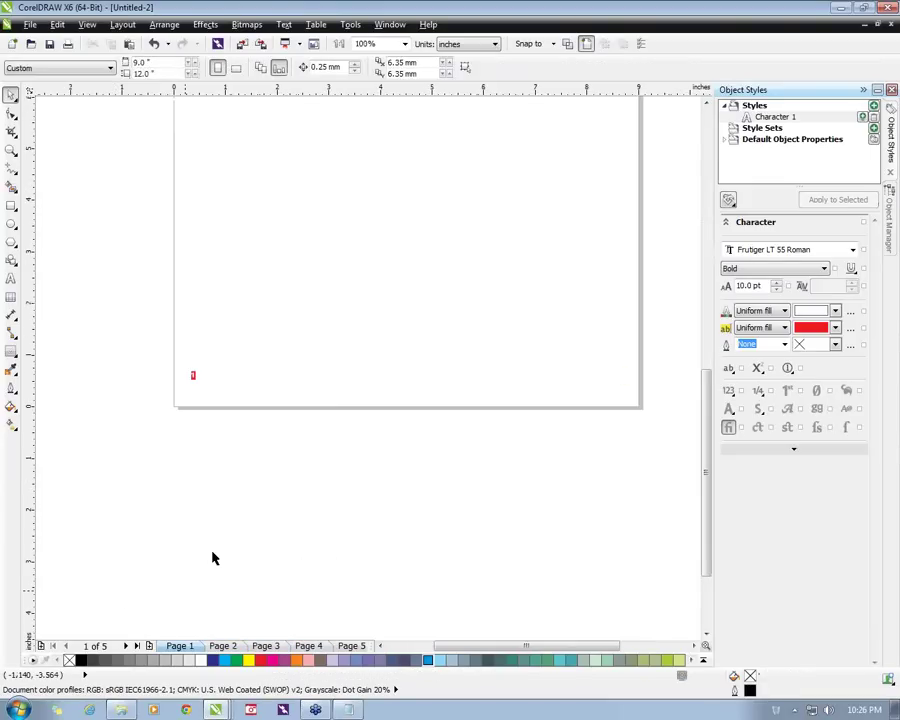
key("z")
left_click_drag(157, 348, 210, 394)
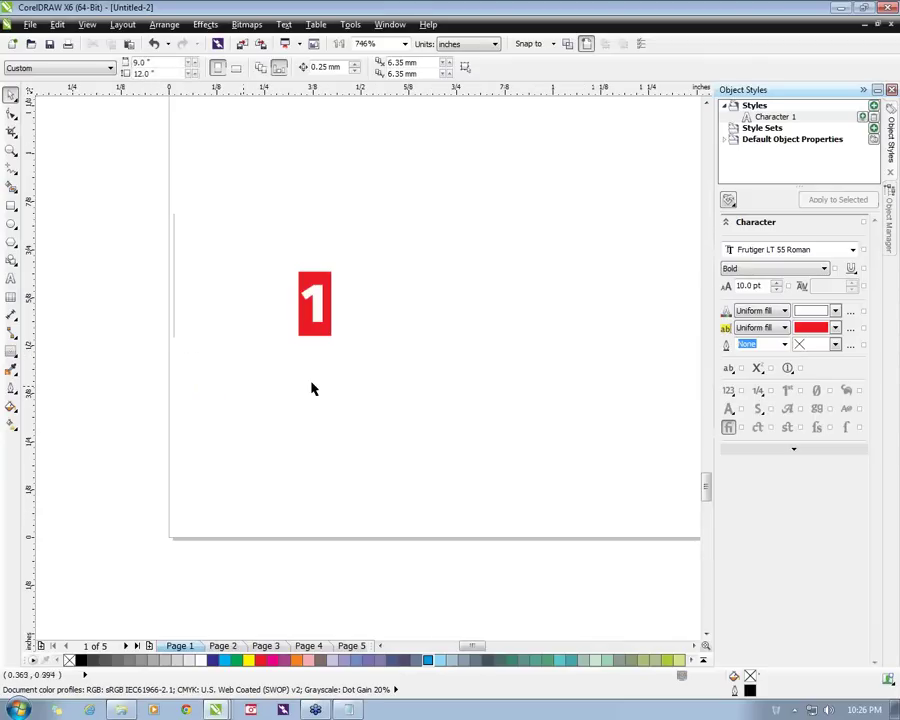
Insert two en spaces after page 1's page number to widen its red box.
double_click(311, 389)
left_click(284, 24)
mouse_move(337, 154)
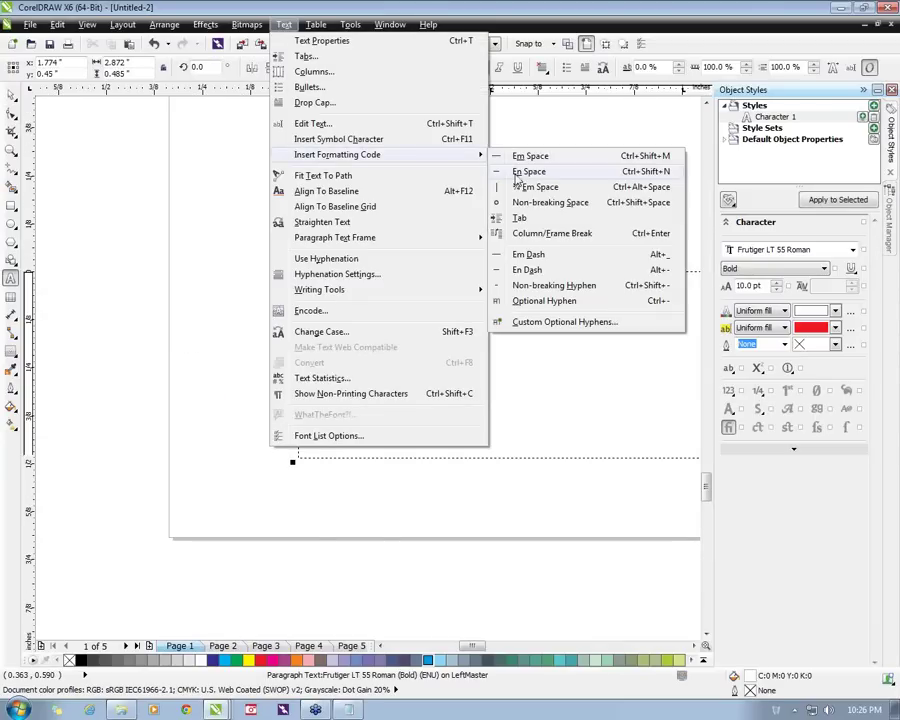
left_click(516, 175)
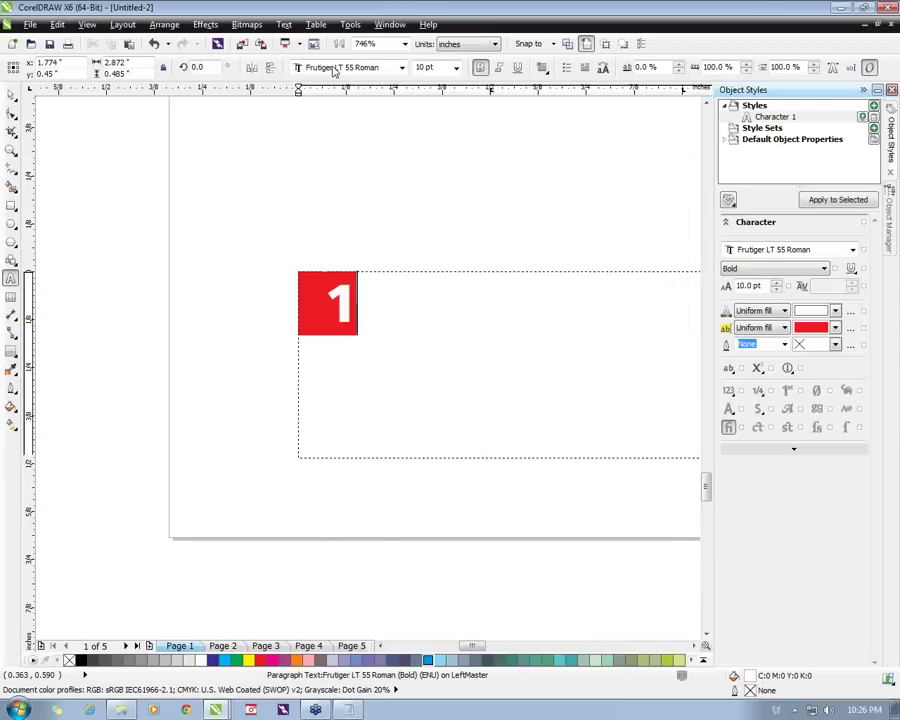
left_click(284, 24)
mouse_move(337, 154)
left_click(520, 172)
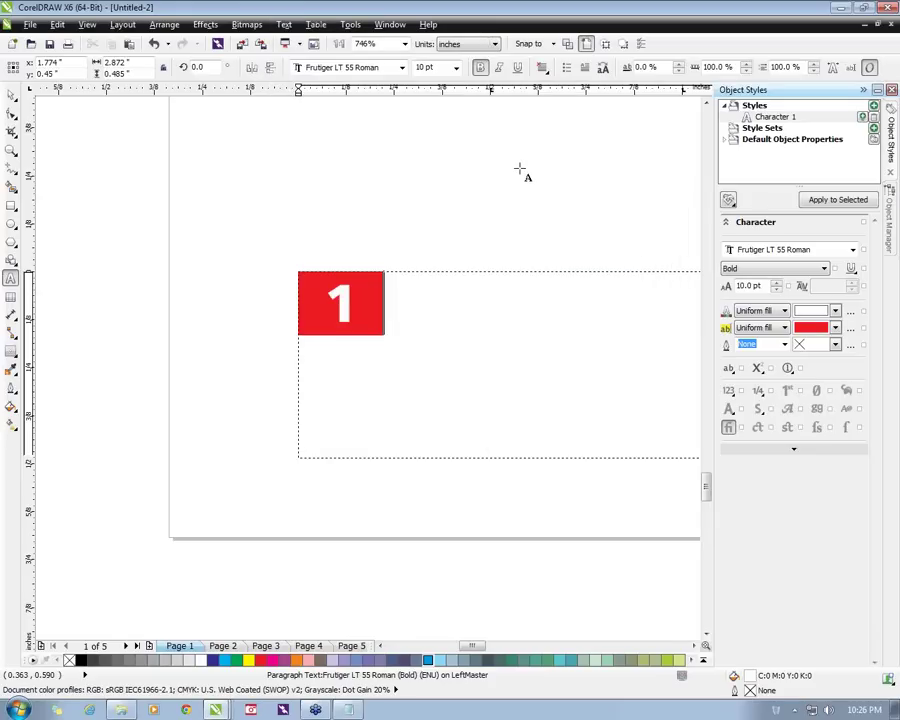
key("Escape")
key("Escape")
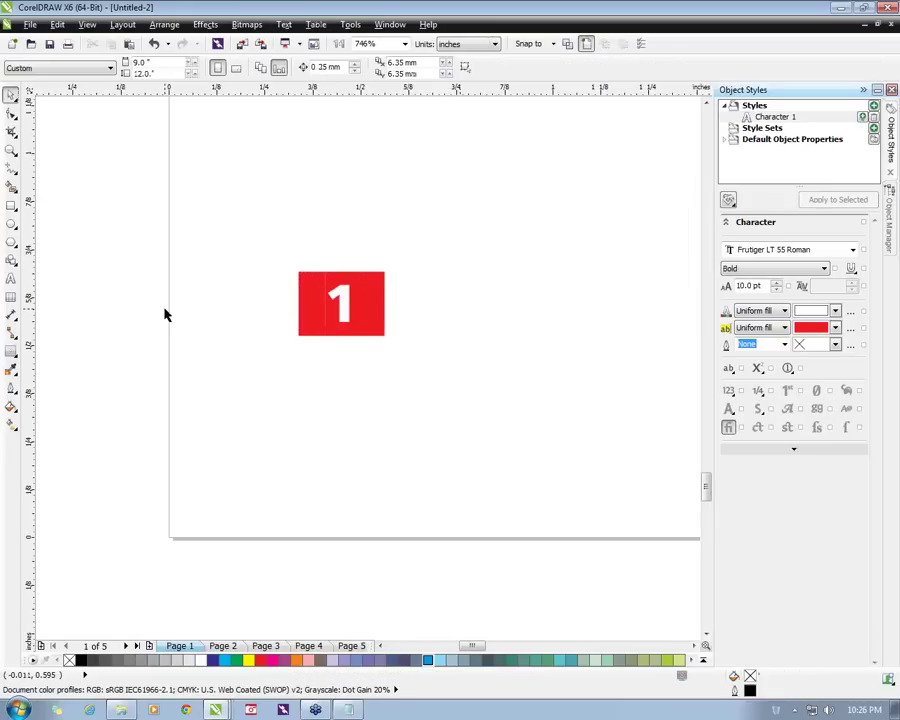
On page 2, insert an en space after the number 2.
scroll(166, 315, "down", 1)
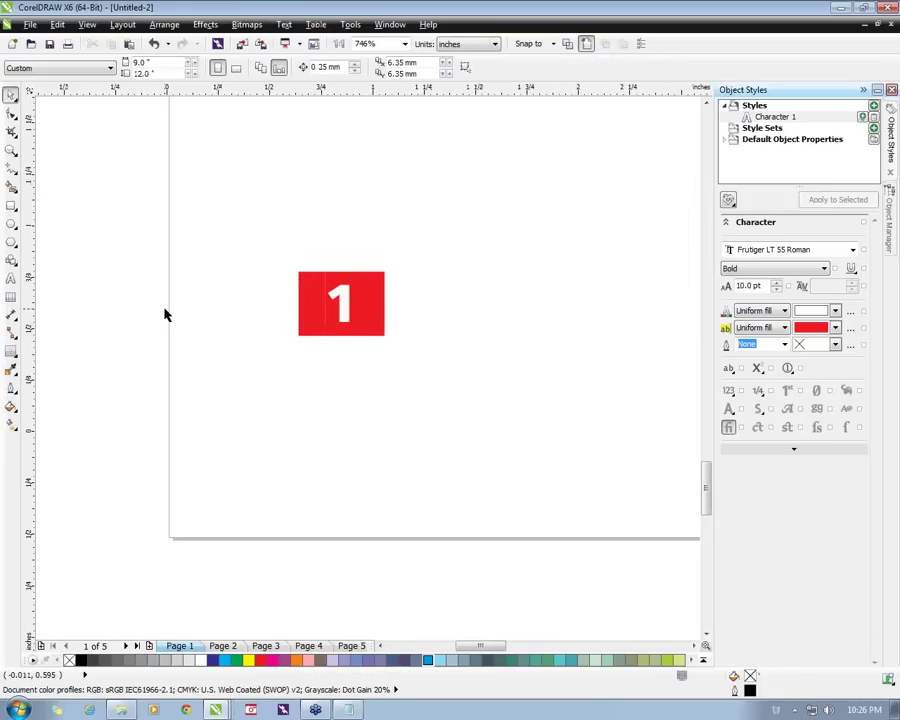
scroll(308, 414, "down", 2)
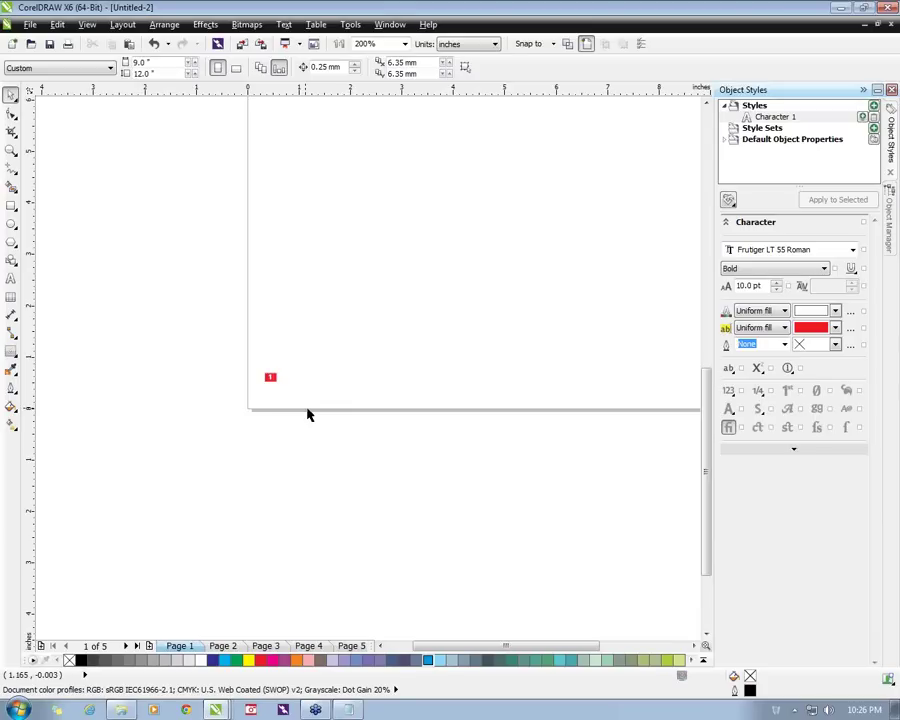
scroll(308, 414, "down", 2)
left_click(224, 646)
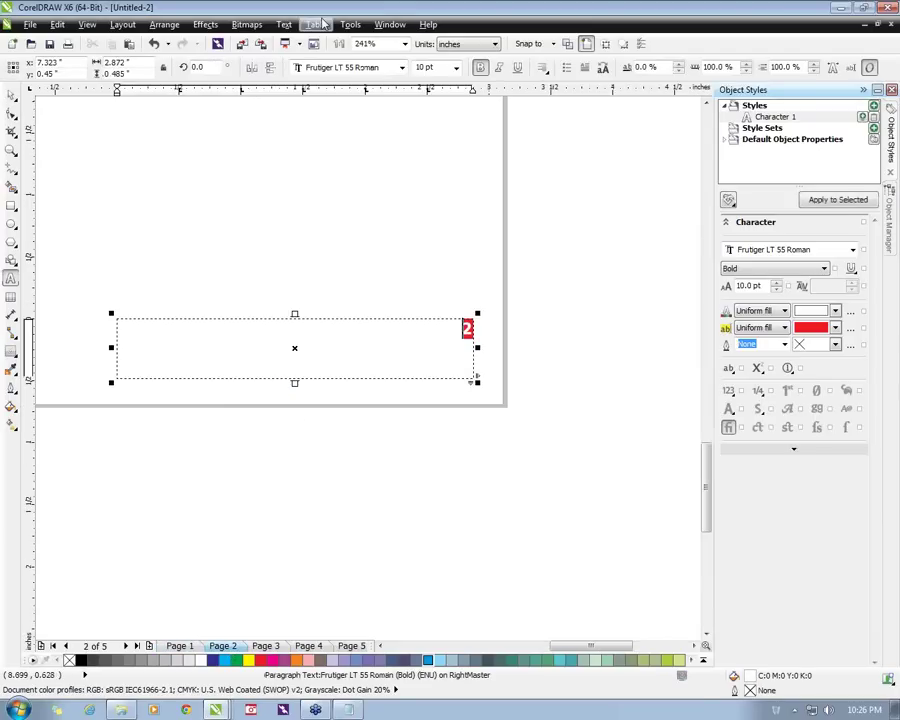
left_click(284, 24)
key("Escape")
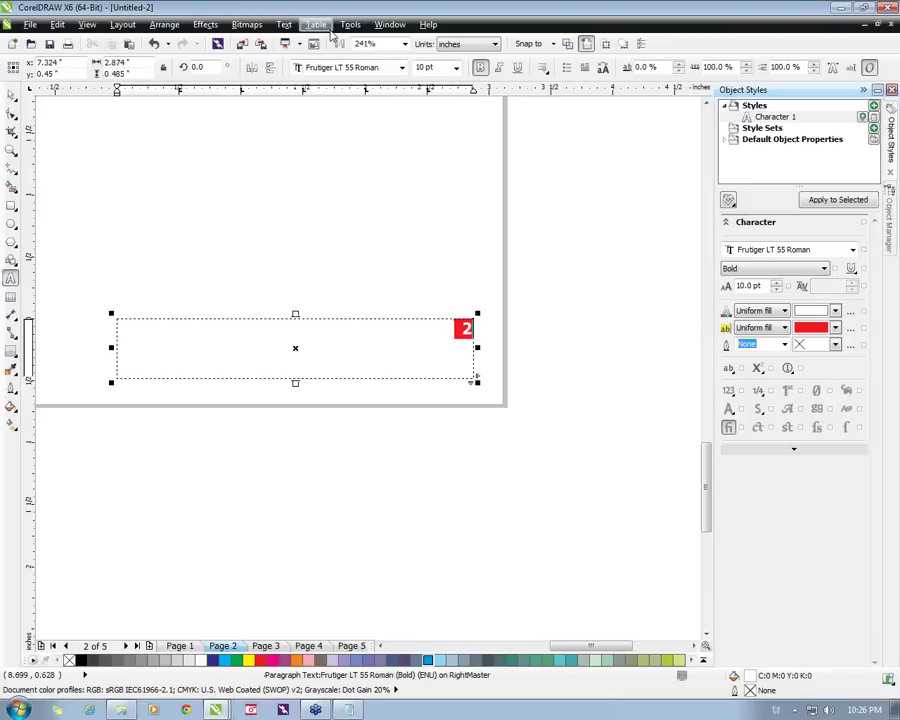
left_click(284, 24)
mouse_move(360, 150)
left_click(532, 196)
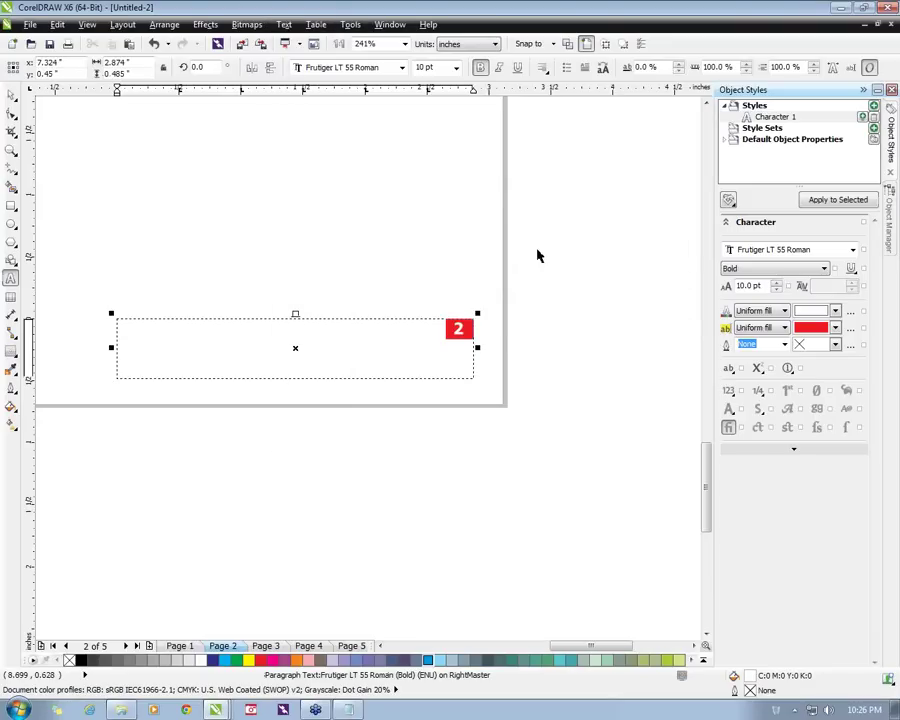
Exit text editing, select the bottom-right footer frame, remove pages 3–5, and return to page 1.
key("ctrl+space")
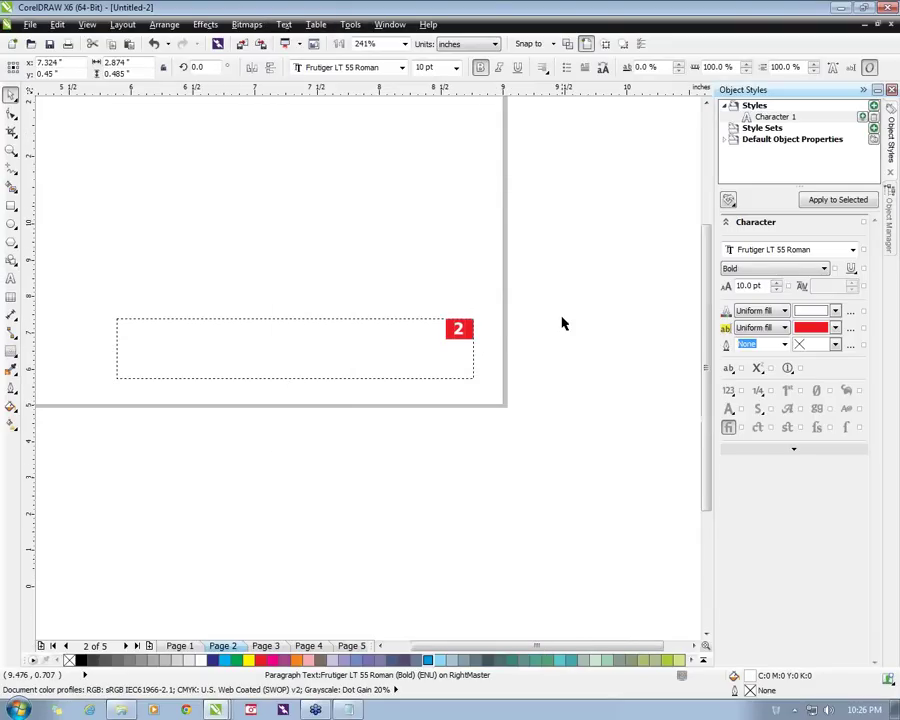
key("shift+F4")
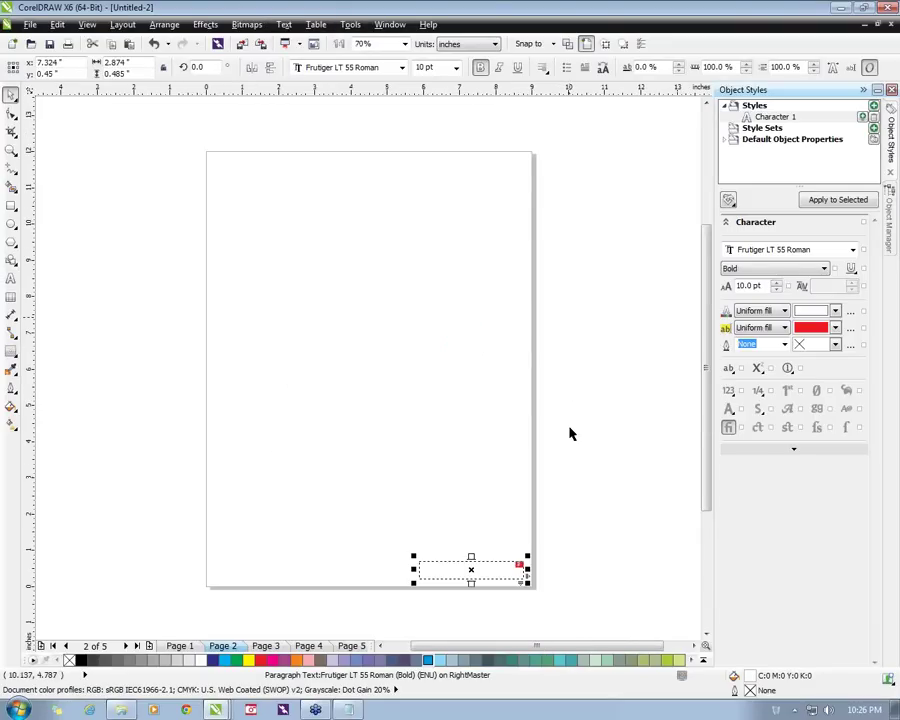
left_click(570, 454)
left_click_drag(570, 454, 285, 600)
key("ctrl+z")
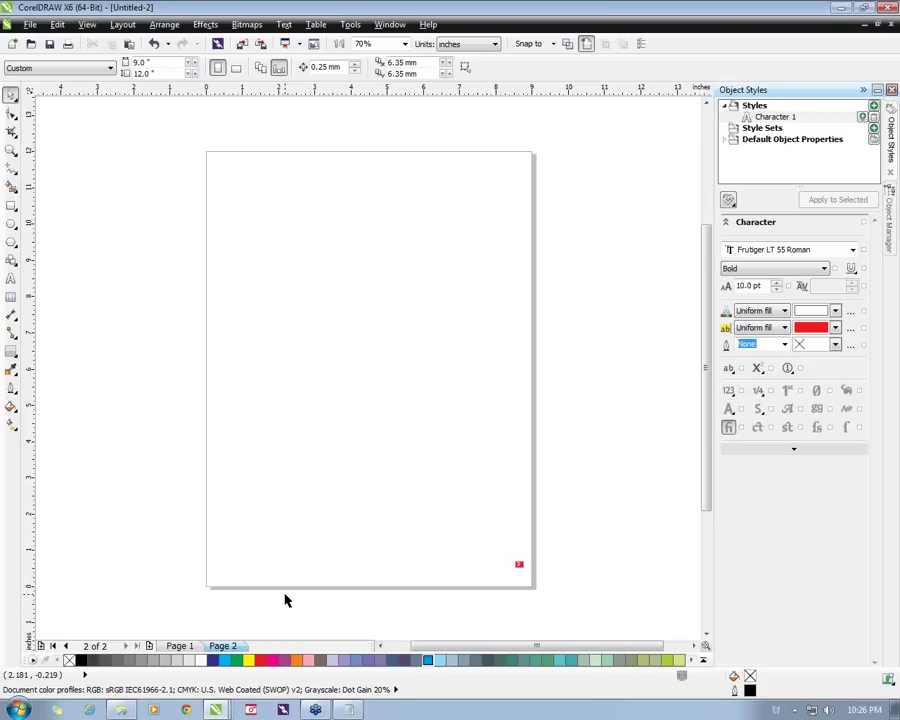
key("Page_Up")
key("F2")
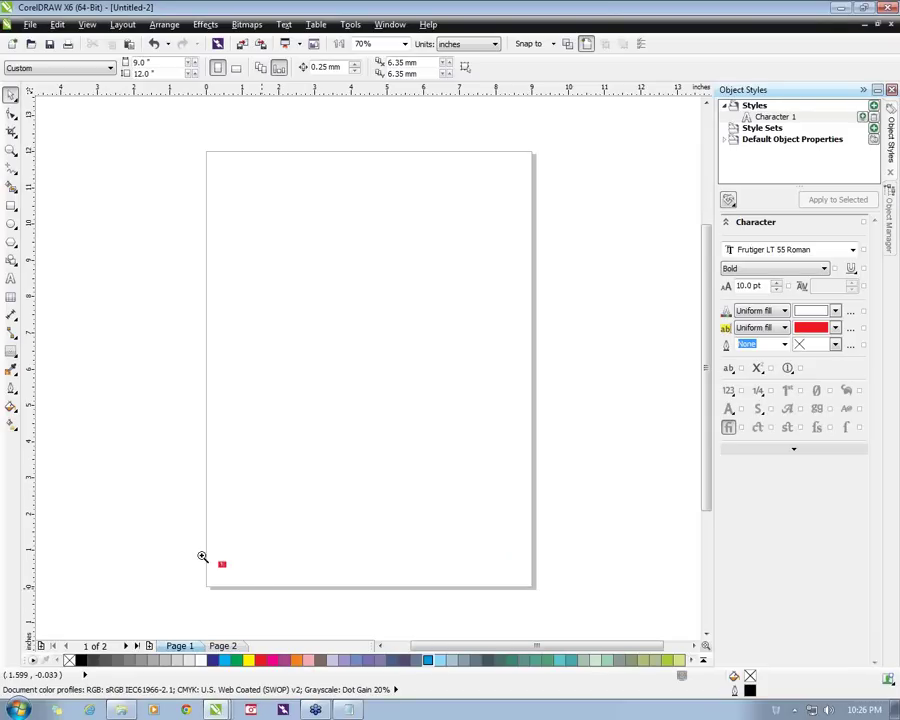
Zoom into page 1's footer and delete the old red page number, leaving the frame empty.
left_click_drag(158, 525, 376, 604)
left_click(269, 364)
key("F3")
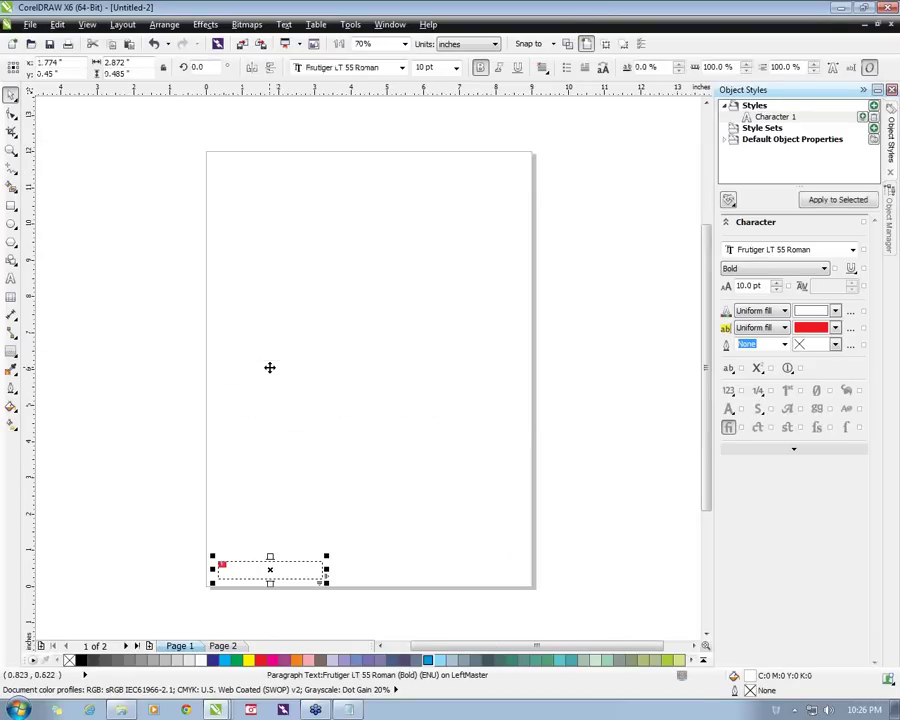
left_click(229, 646)
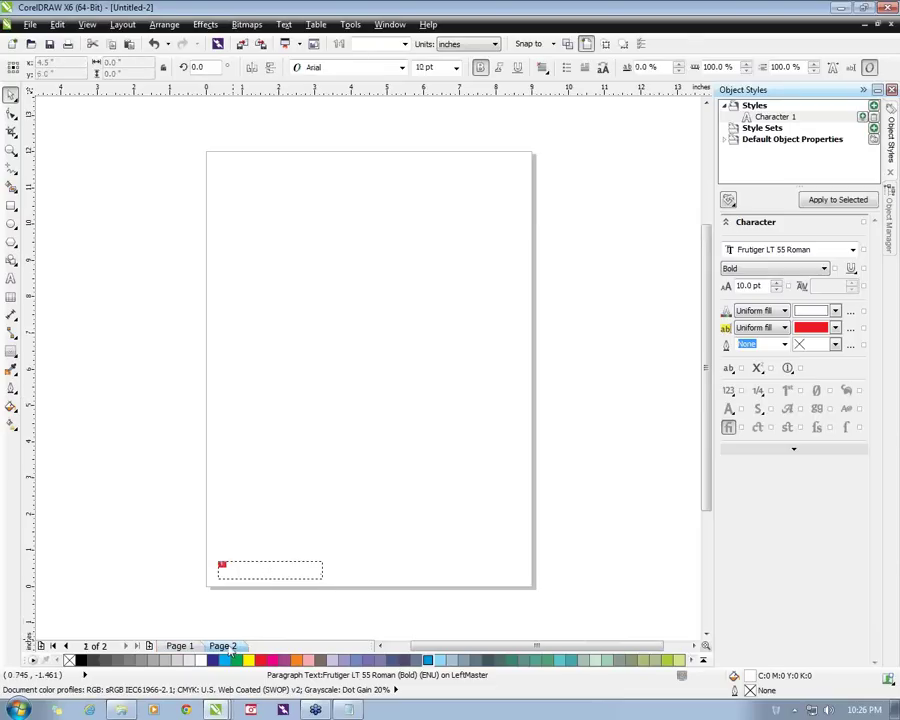
left_click(181, 646)
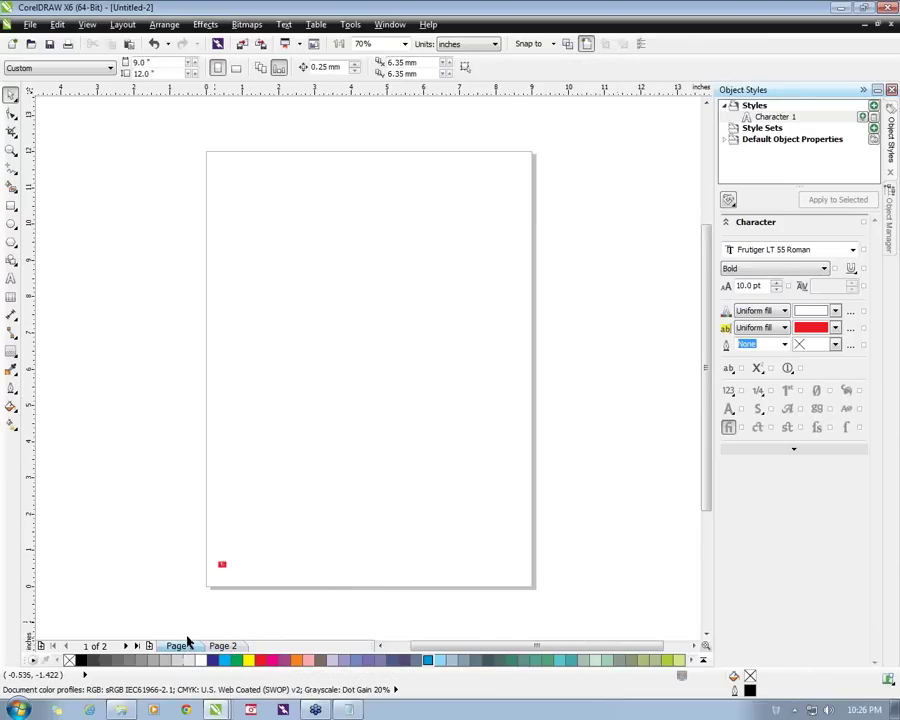
left_click_drag(163, 516, 442, 636)
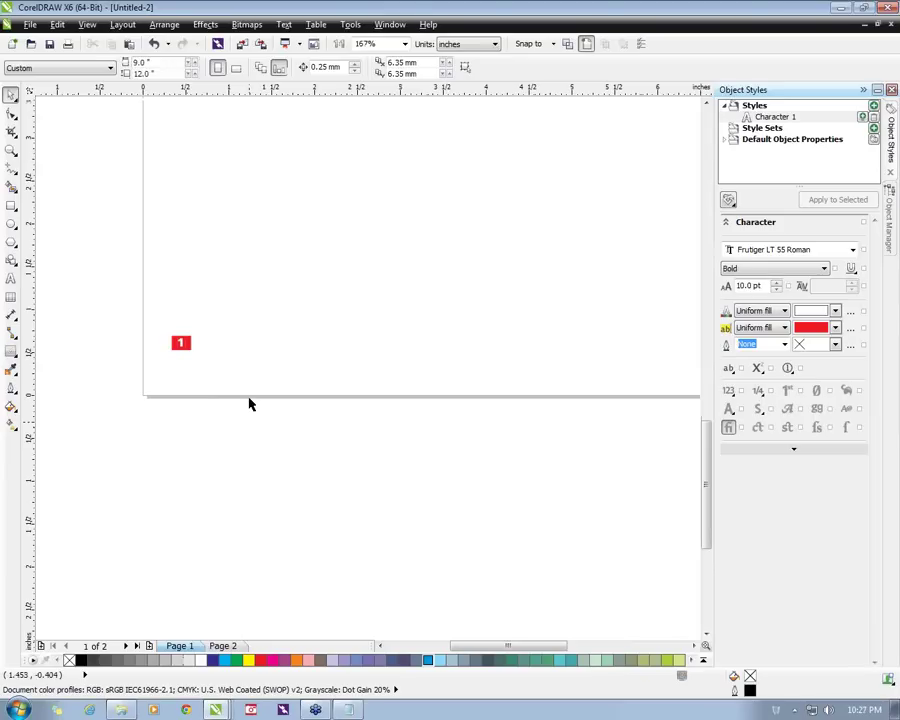
key("F8")
left_click_drag(420, 378, 162, 340)
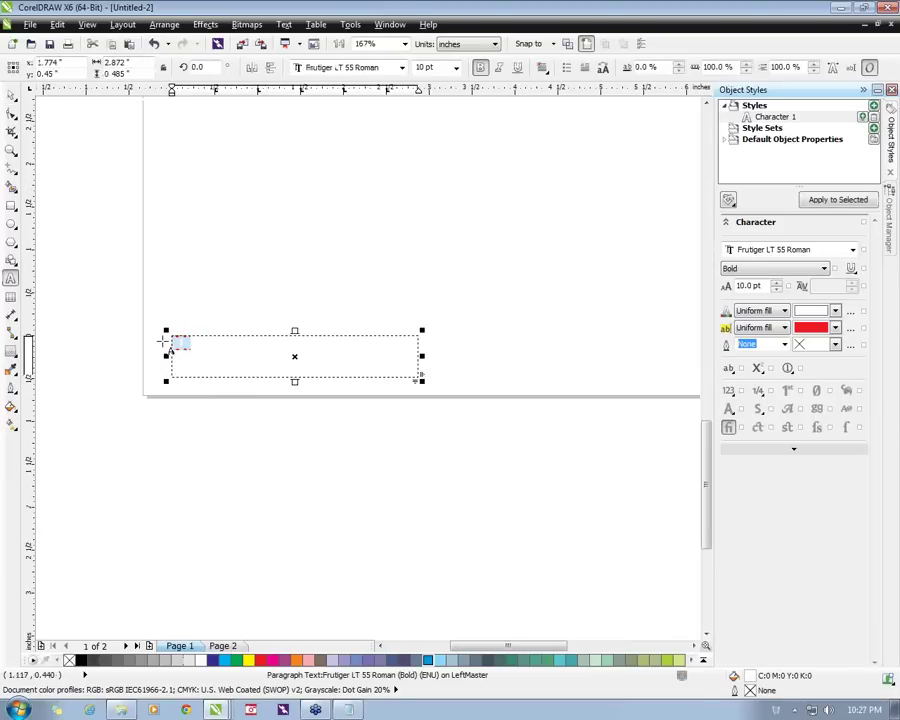
left_click(206, 342)
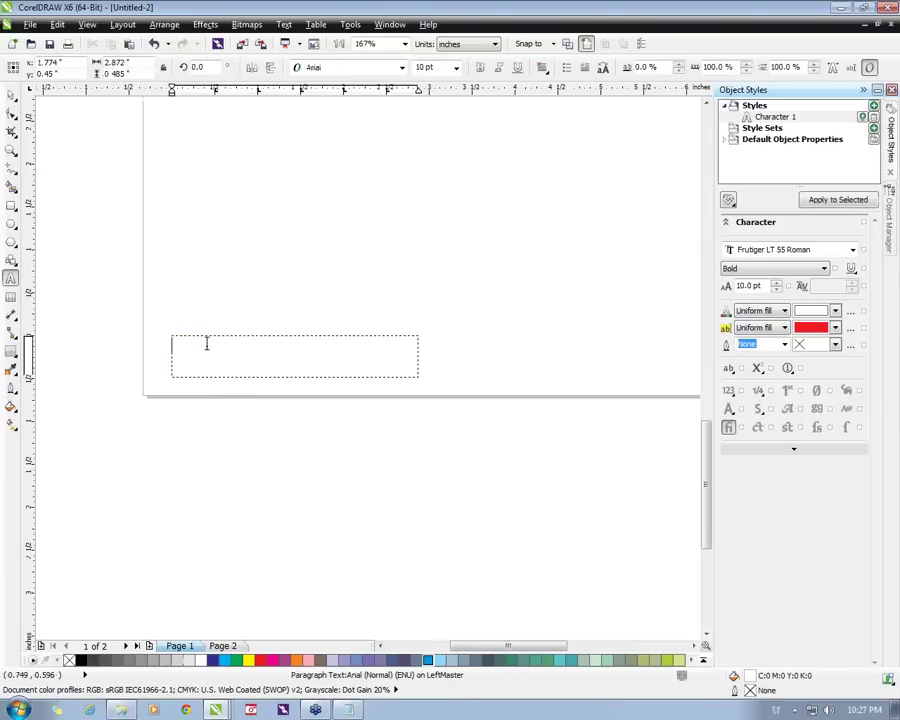
left_click(9, 98)
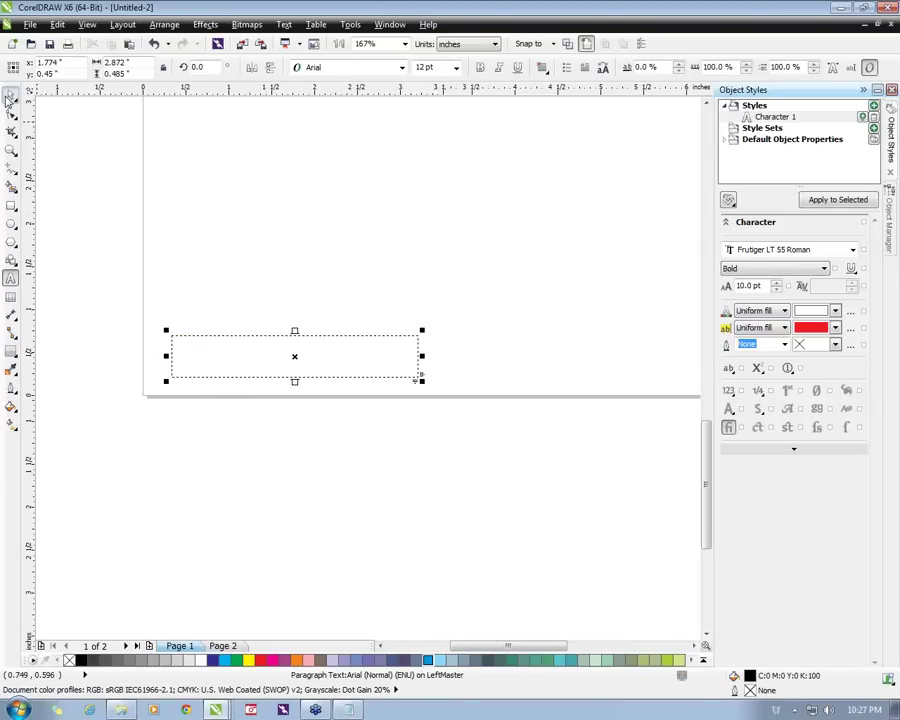
Select the LeftMaster layer and insert a page number on the active layer into the footer frame.
left_click(892, 213)
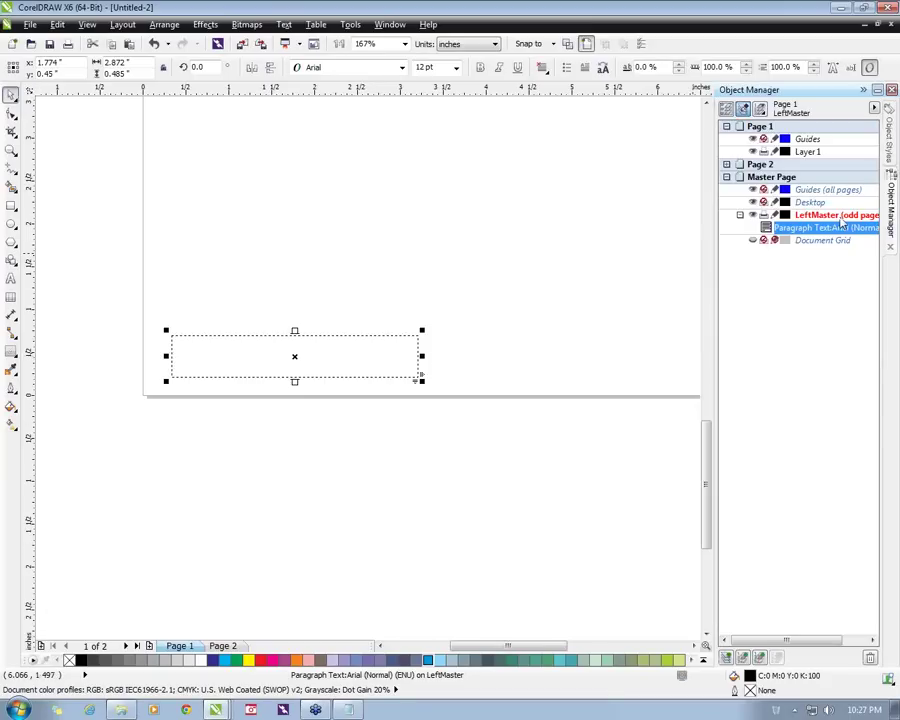
left_click(840, 217)
left_click(316, 346)
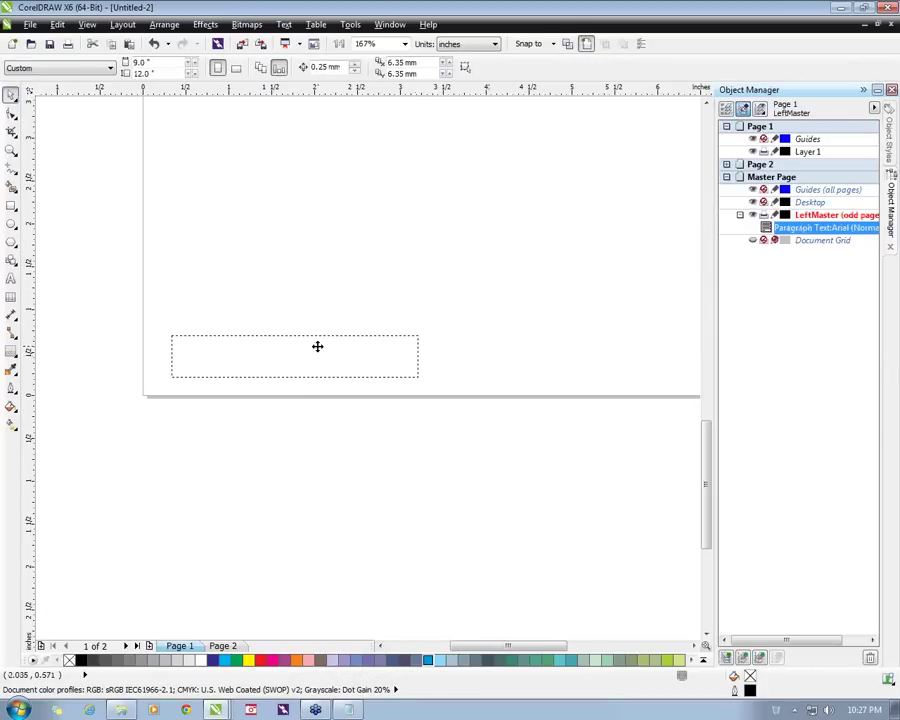
double_click(311, 350)
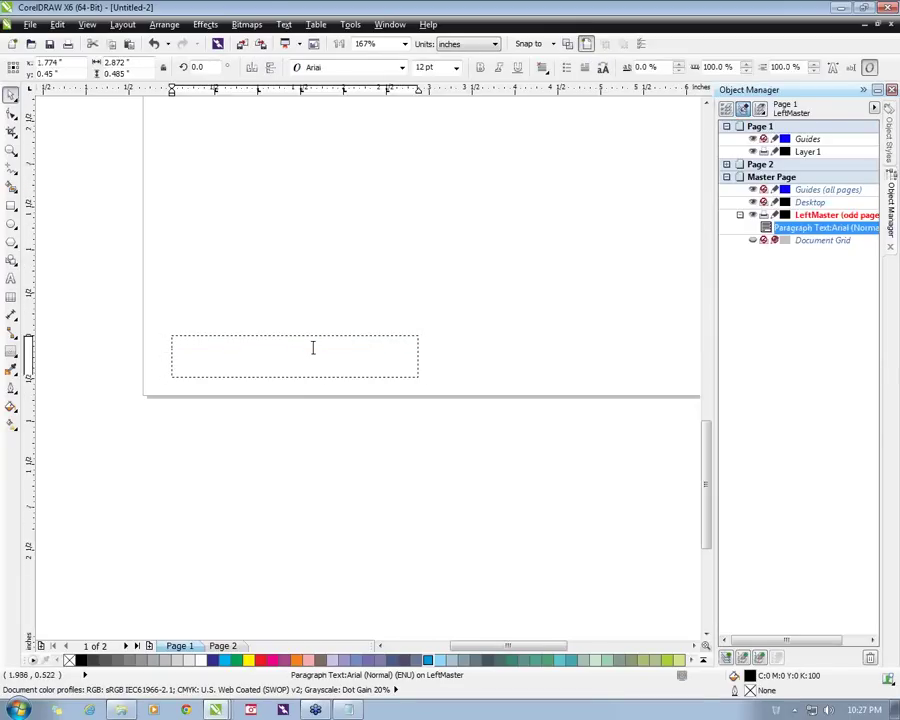
key("Escape")
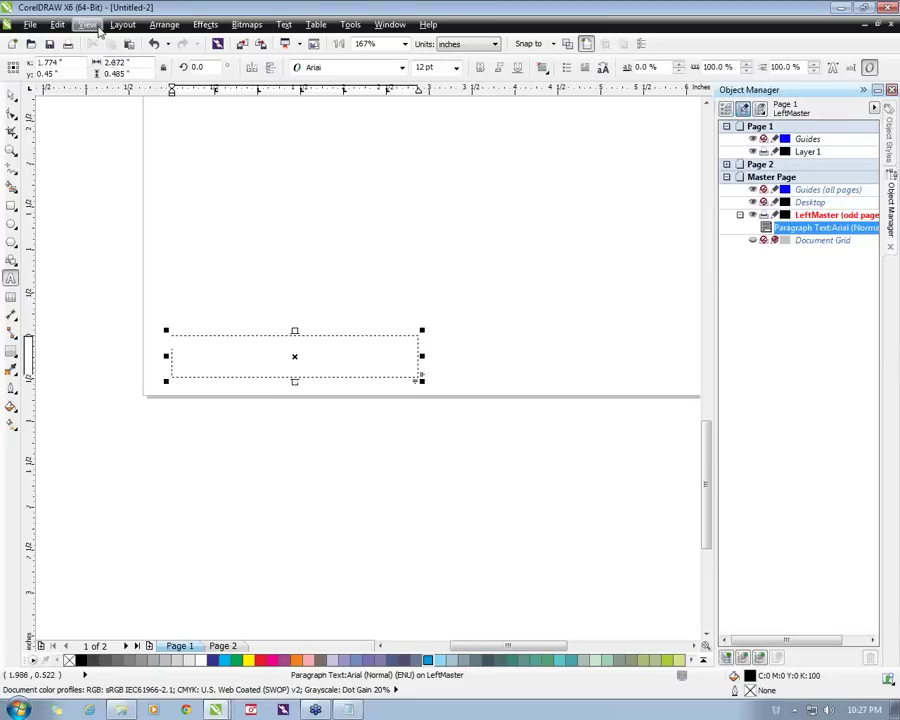
left_click(88, 24)
mouse_move(123, 24)
mouse_move(160, 107)
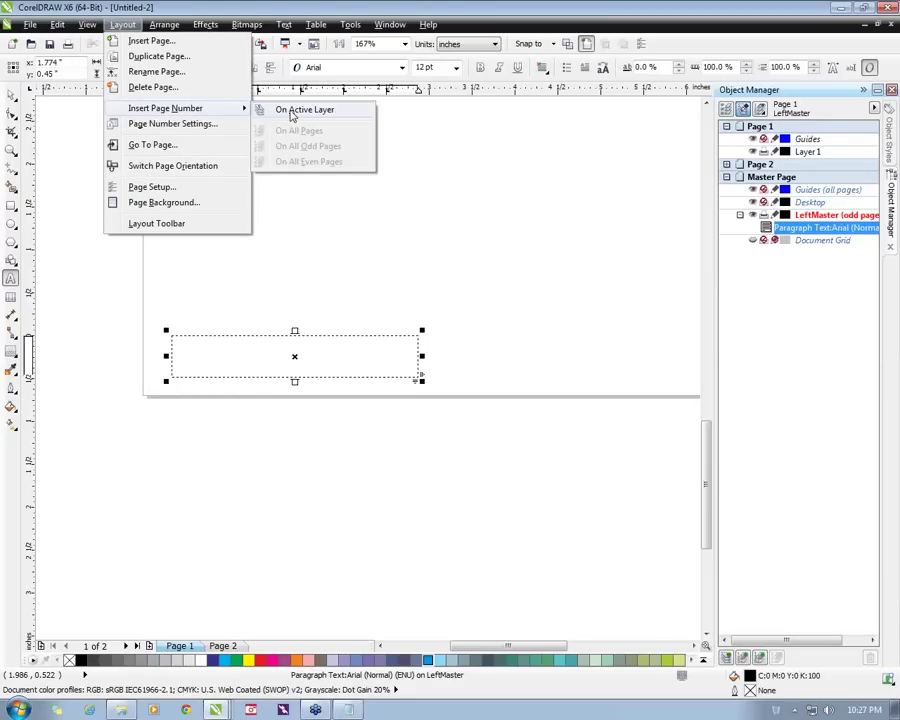
left_click(285, 107)
left_click(11, 94)
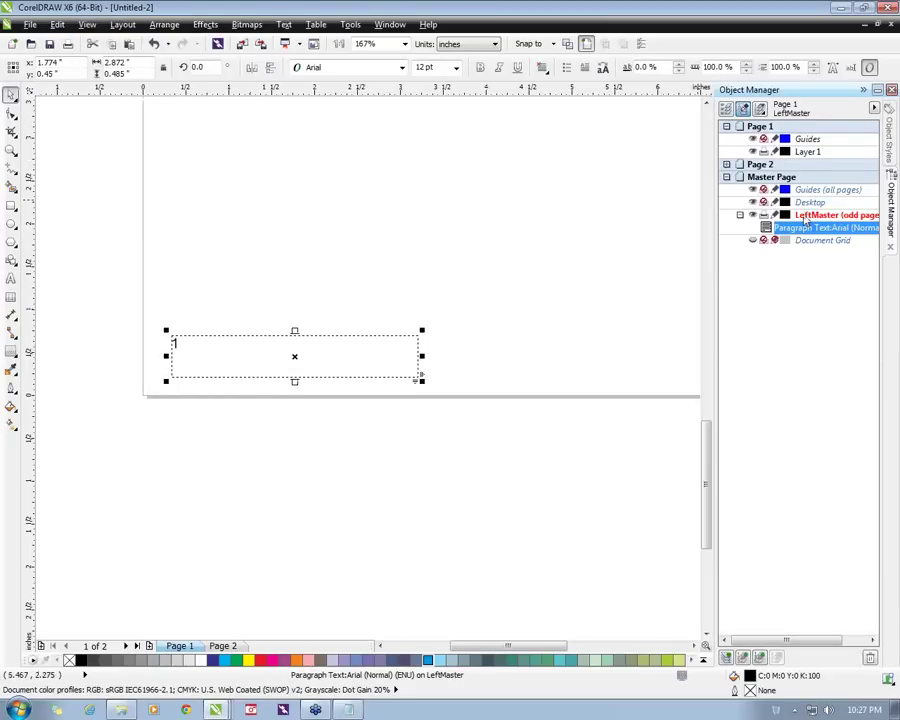
Apply the Character 1 object style to the footer page number.
left_click(891, 152)
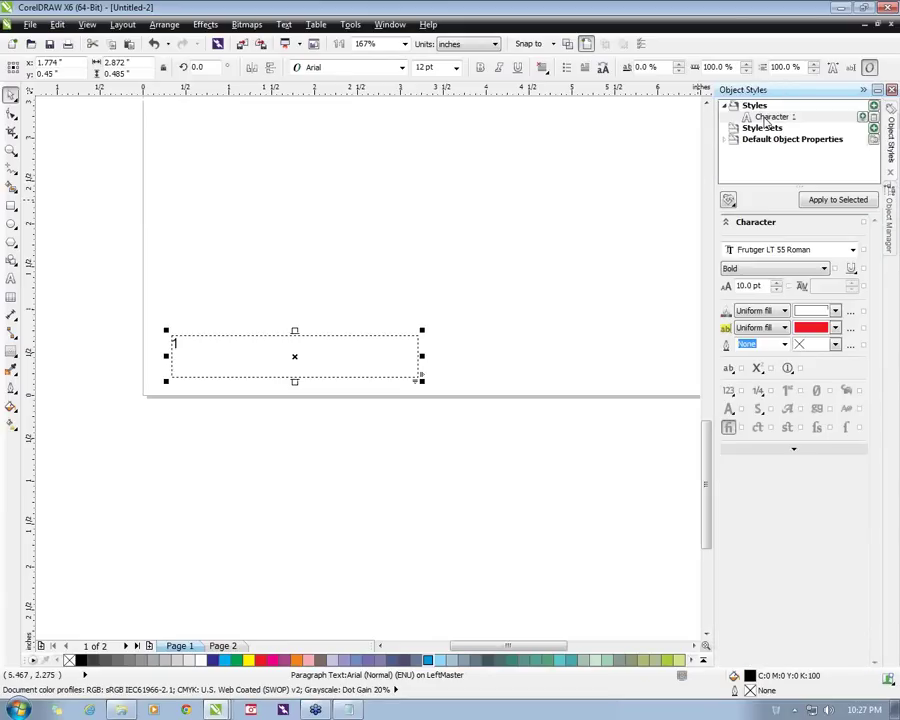
left_click(765, 118)
left_click(838, 199)
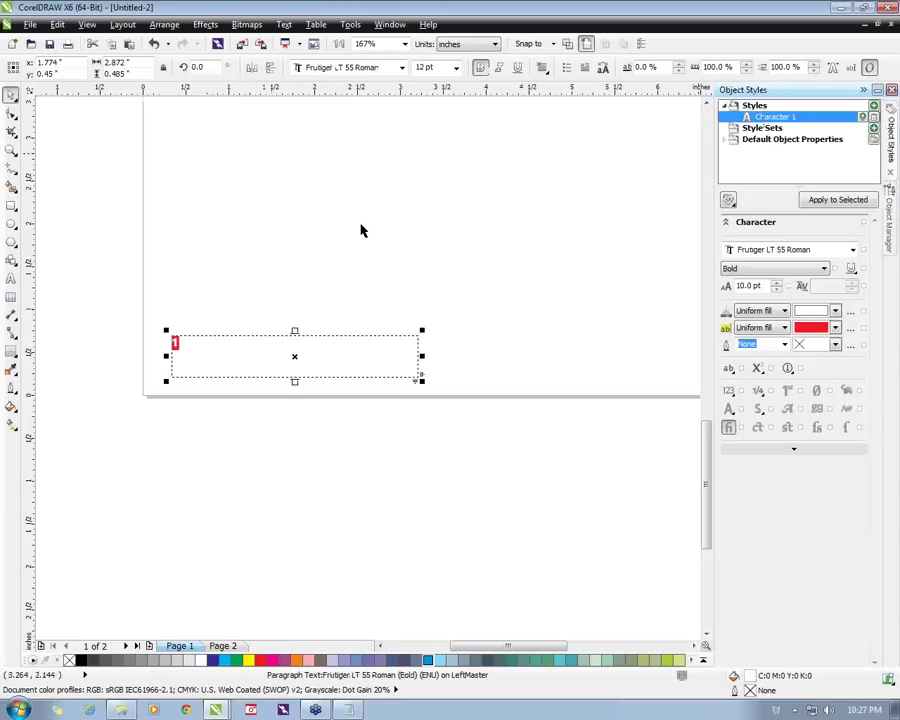
left_click(234, 389)
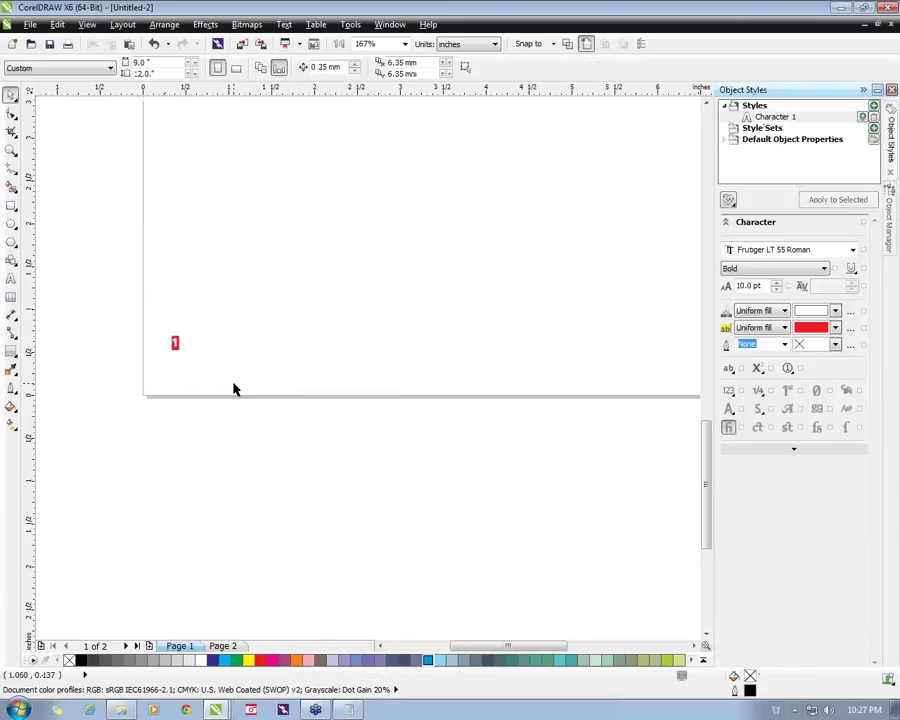
Zoom in on the red page number and place the text cursor beside it.
key("z")
left_click_drag(133, 310, 291, 337)
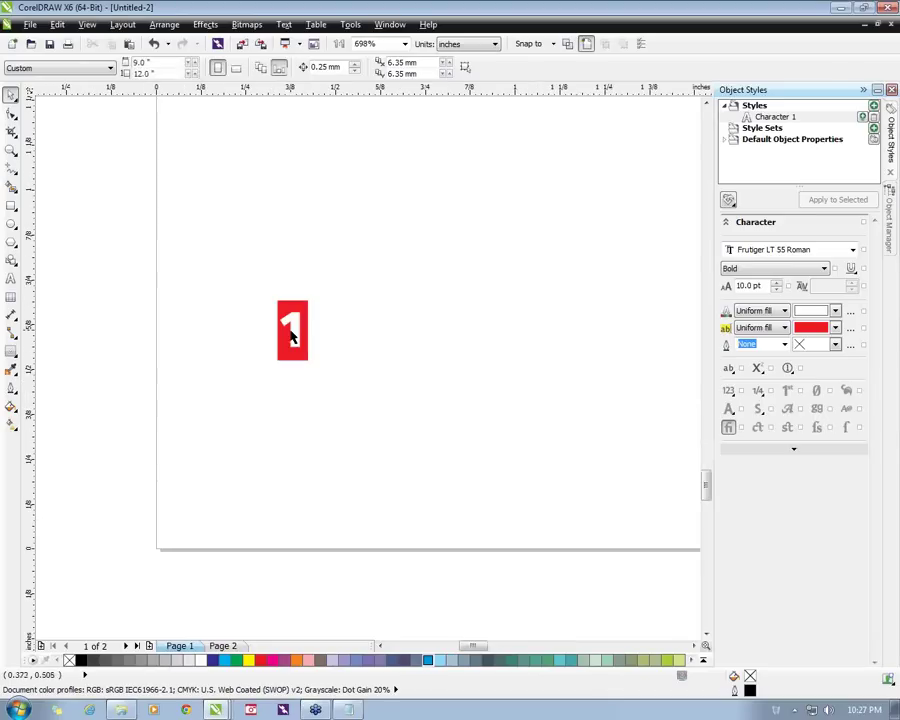
left_click(290, 335)
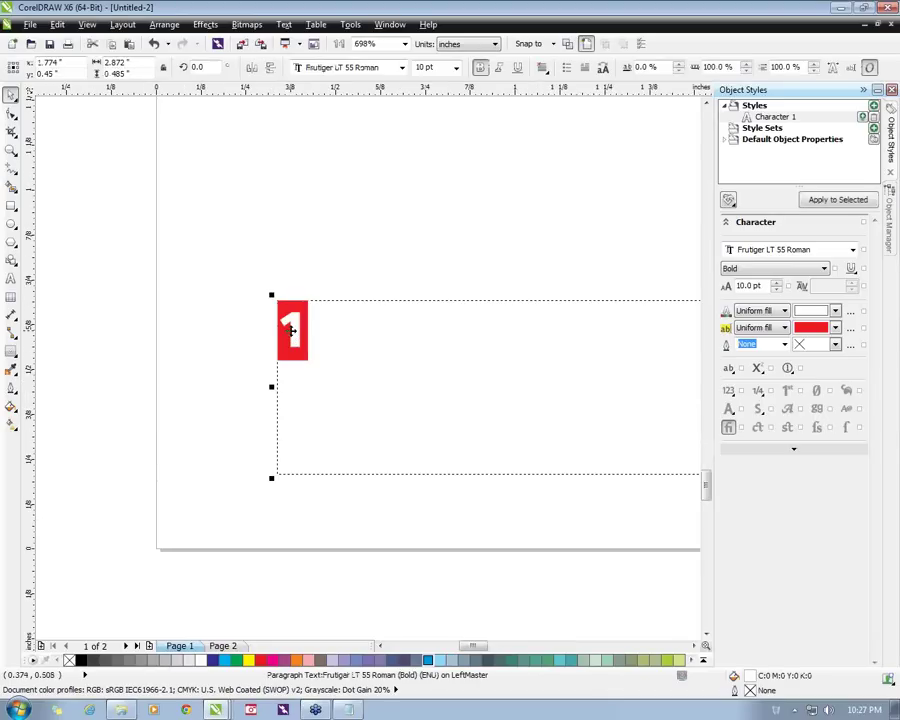
double_click(291, 332)
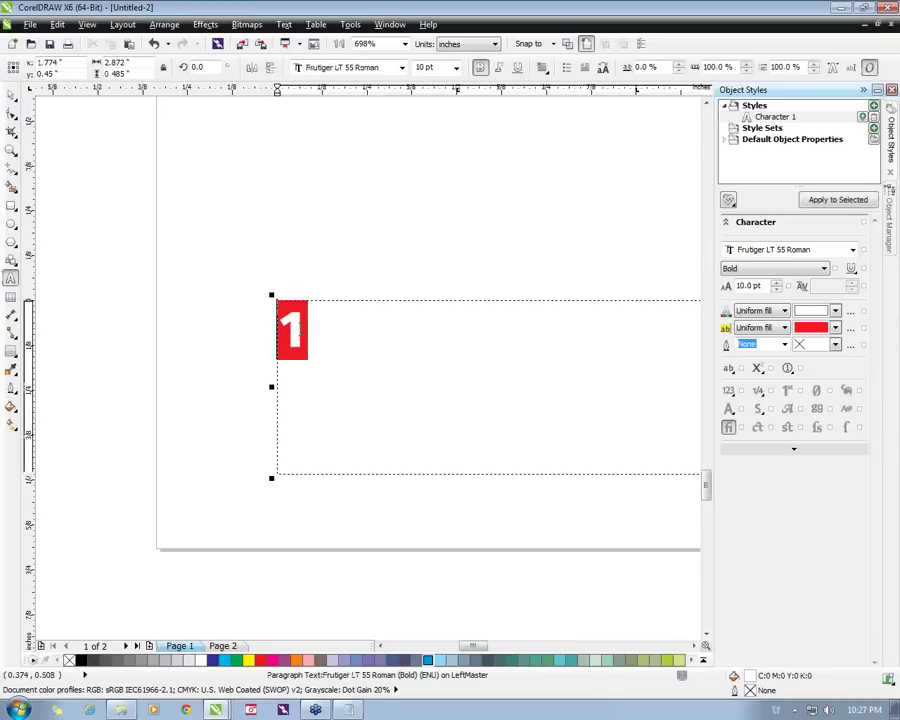
double_click(285, 337)
left_click(285, 337)
left_click(285, 25)
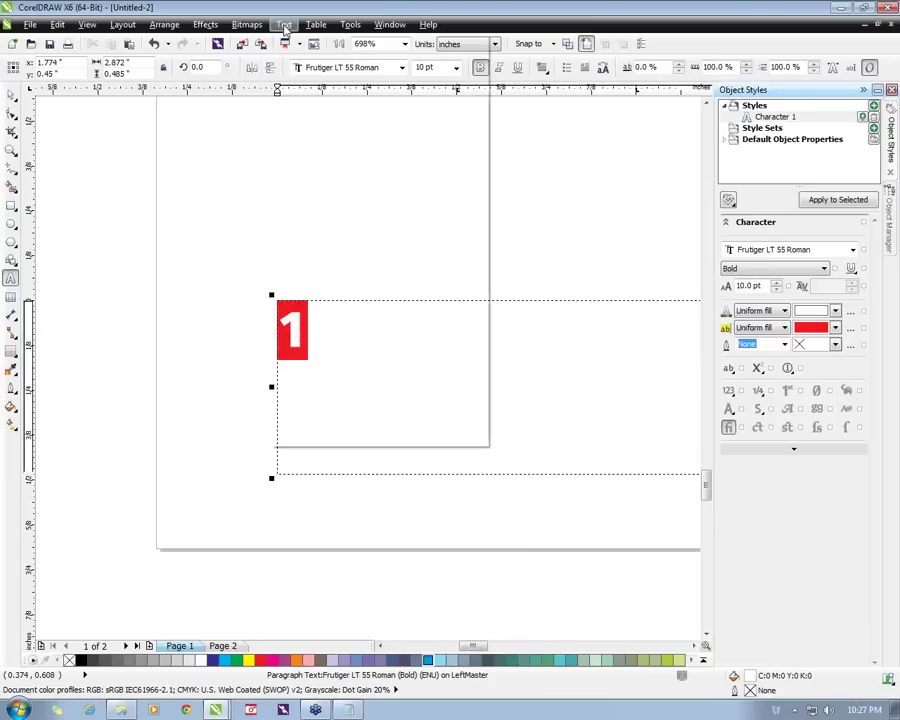
Insert two en spaces after the white '1' to widen the red page-number block.
mouse_move(400, 155)
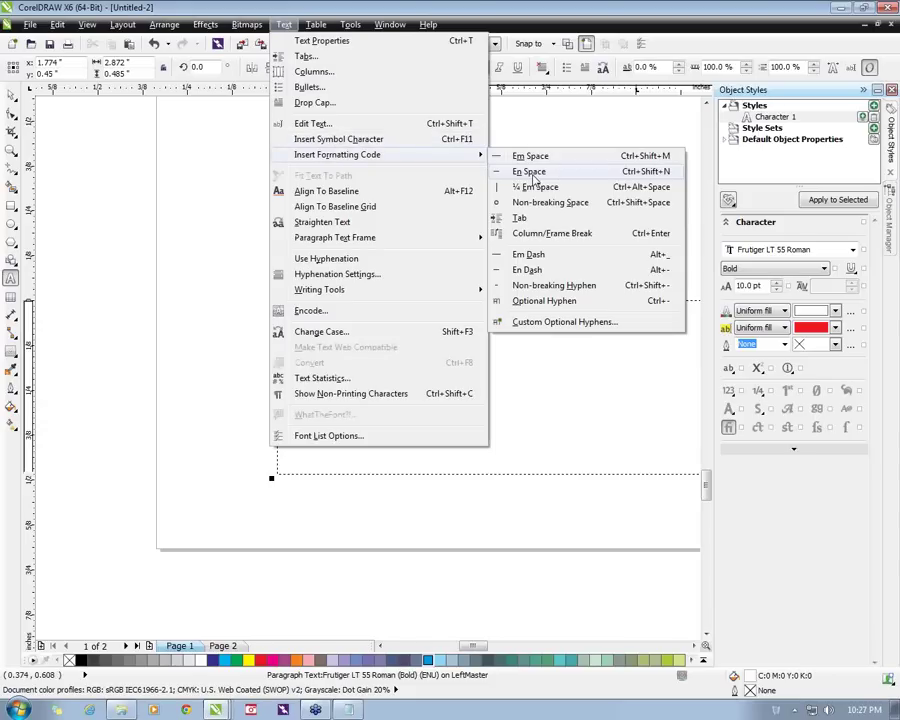
left_click(530, 172)
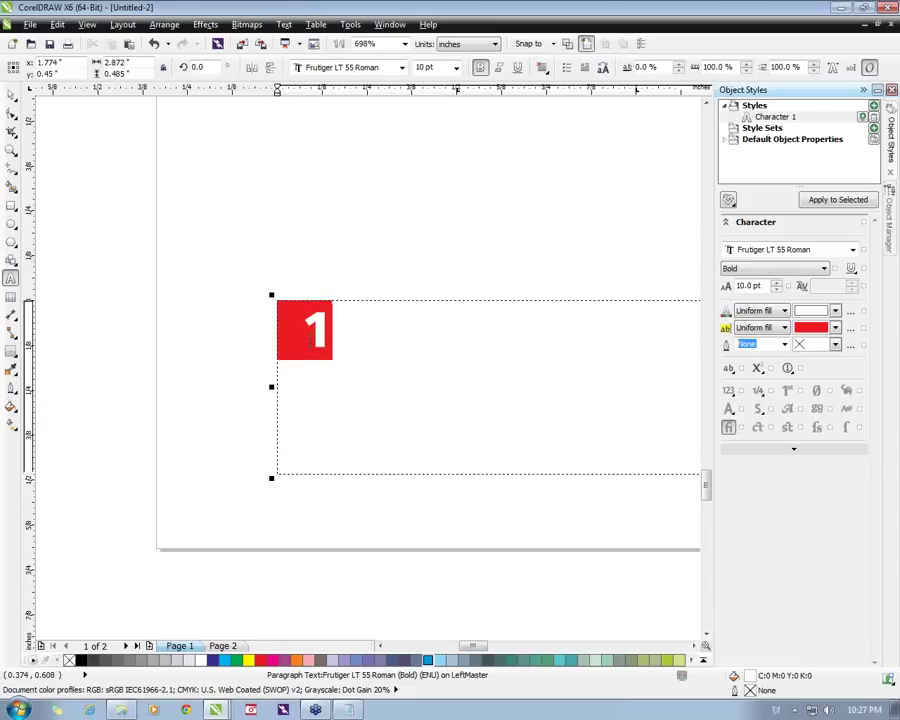
left_click(284, 24)
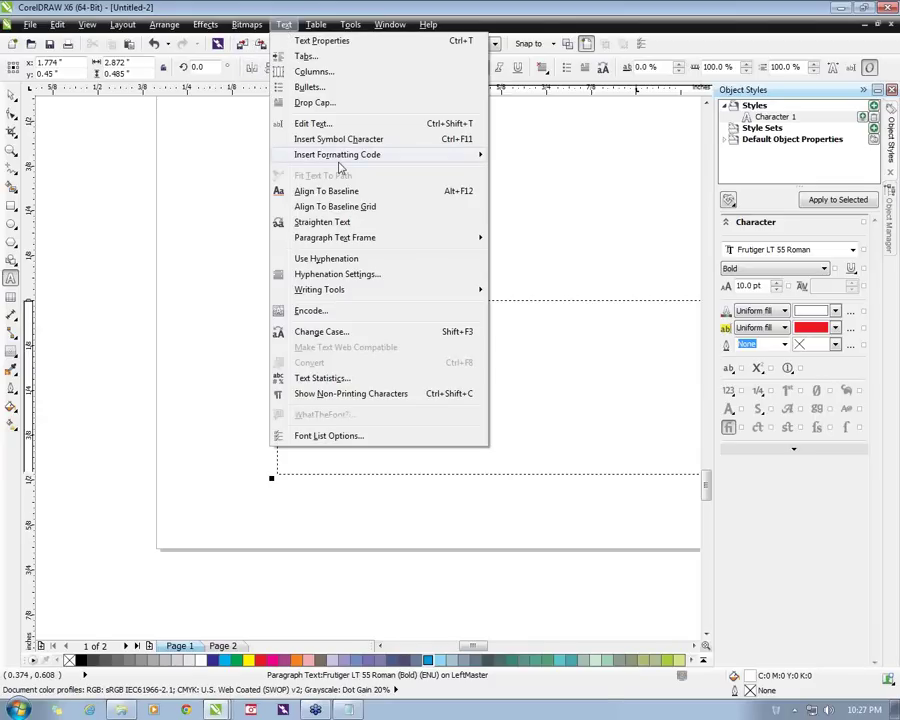
mouse_move(345, 155)
left_click(518, 174)
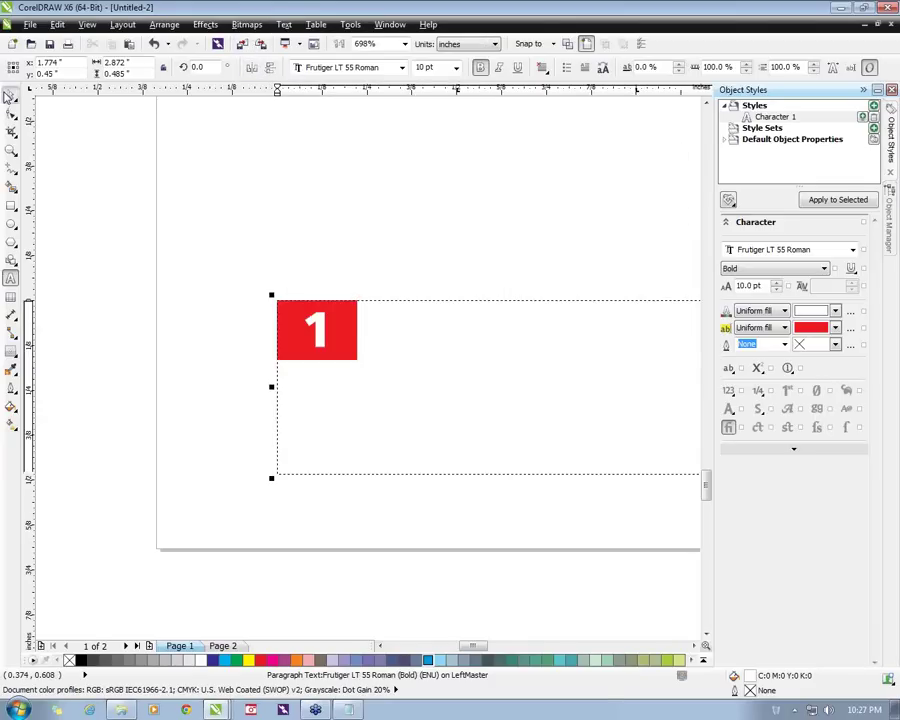
left_click(9, 95)
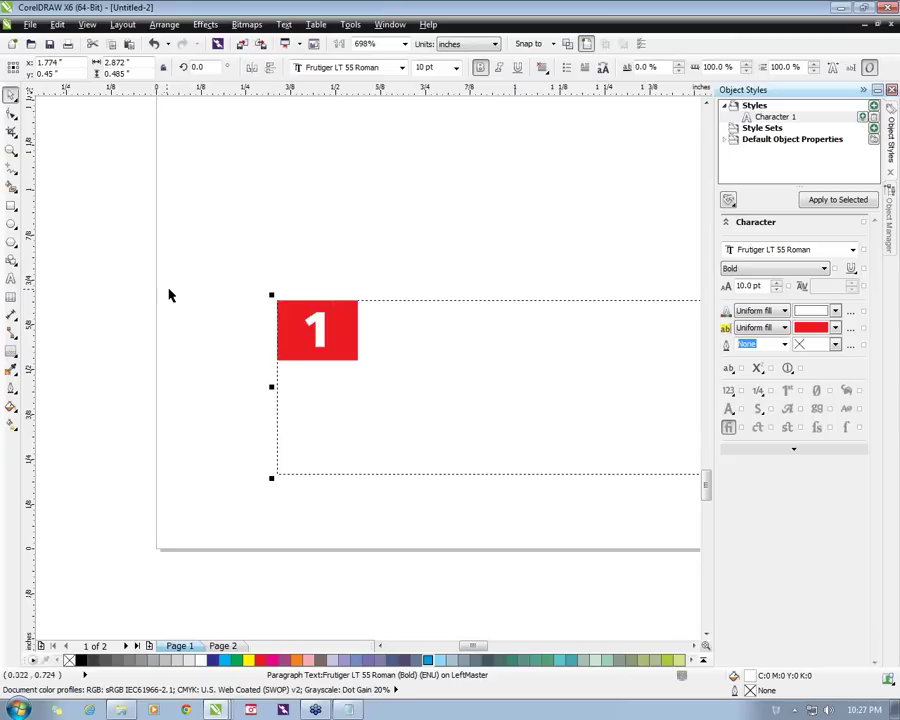
key("shift+F4")
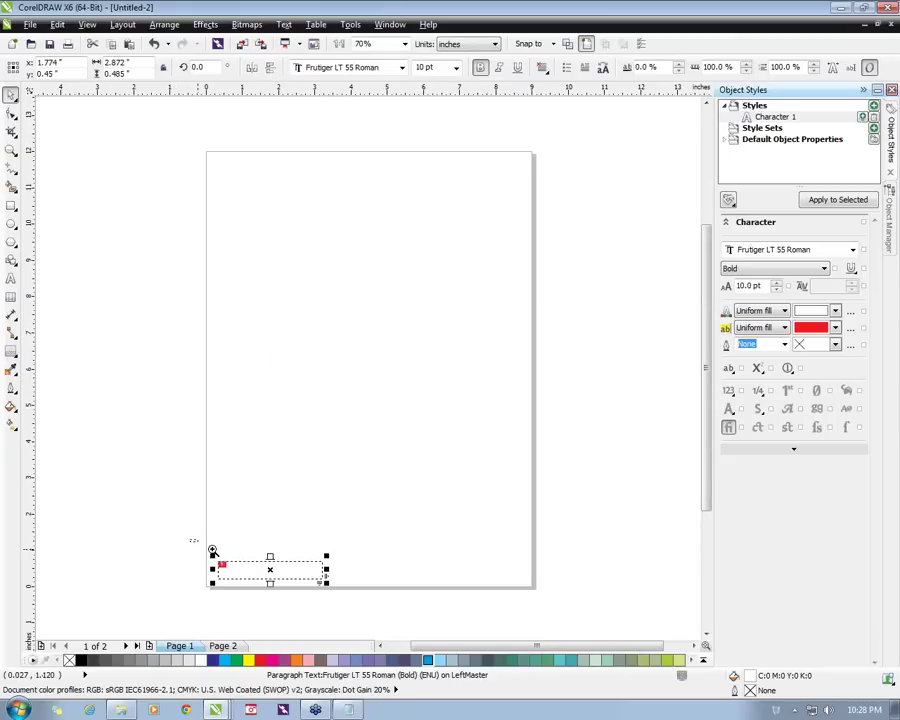
left_click_drag(212, 550, 280, 590)
left_click(280, 590)
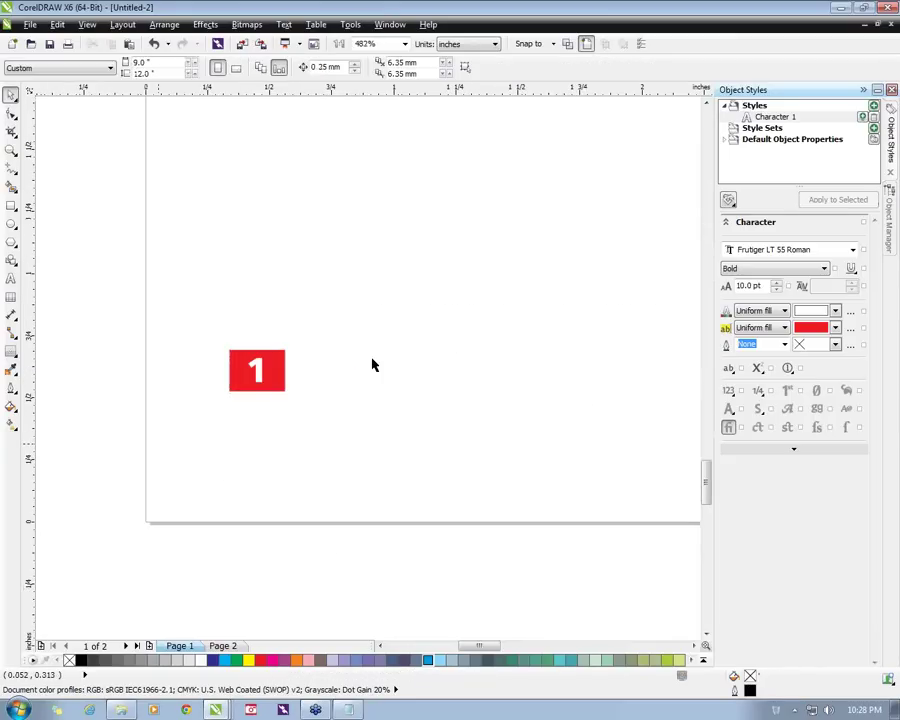
left_click(284, 386)
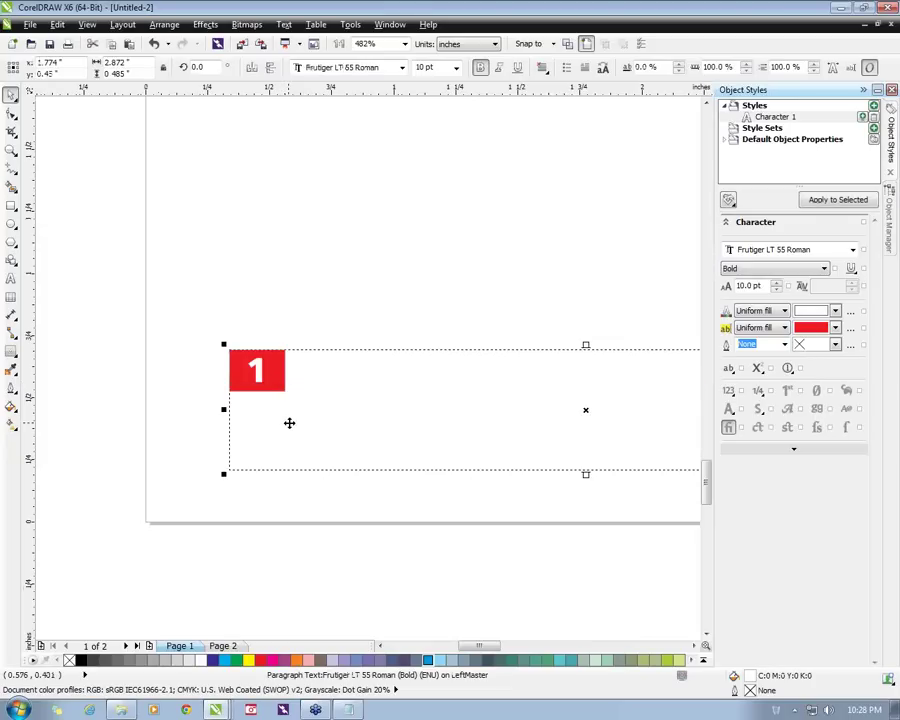
key("shift+F4")
key("z")
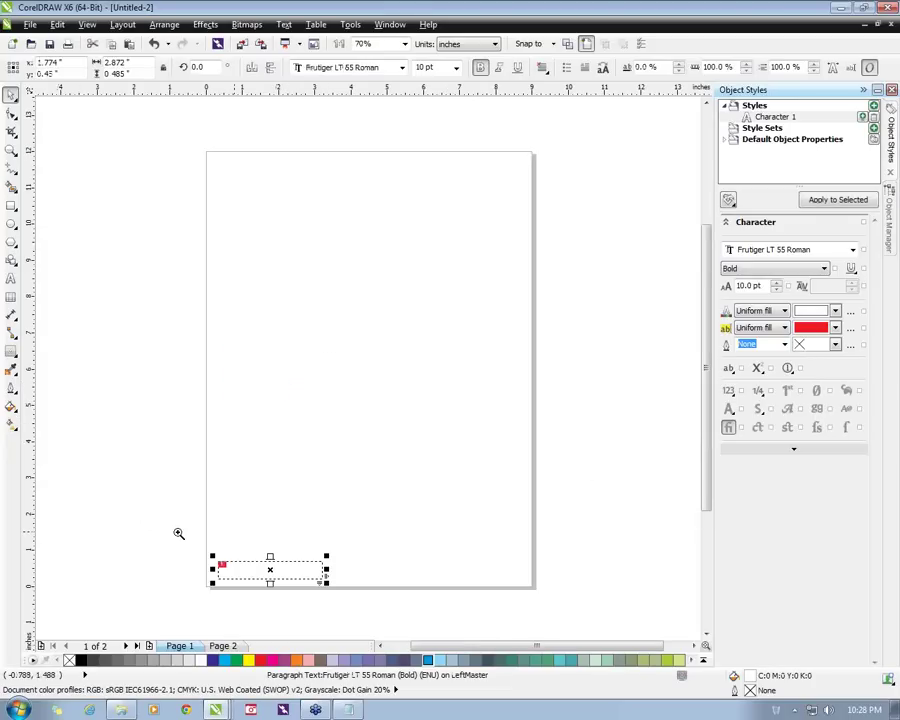
left_click_drag(178, 533, 349, 598)
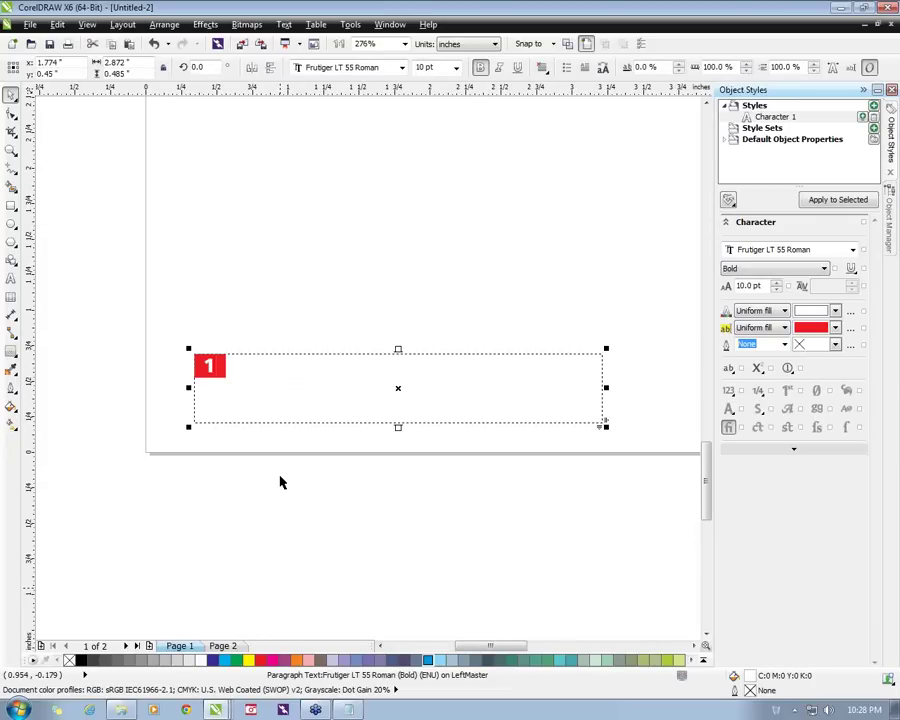
key("Escape")
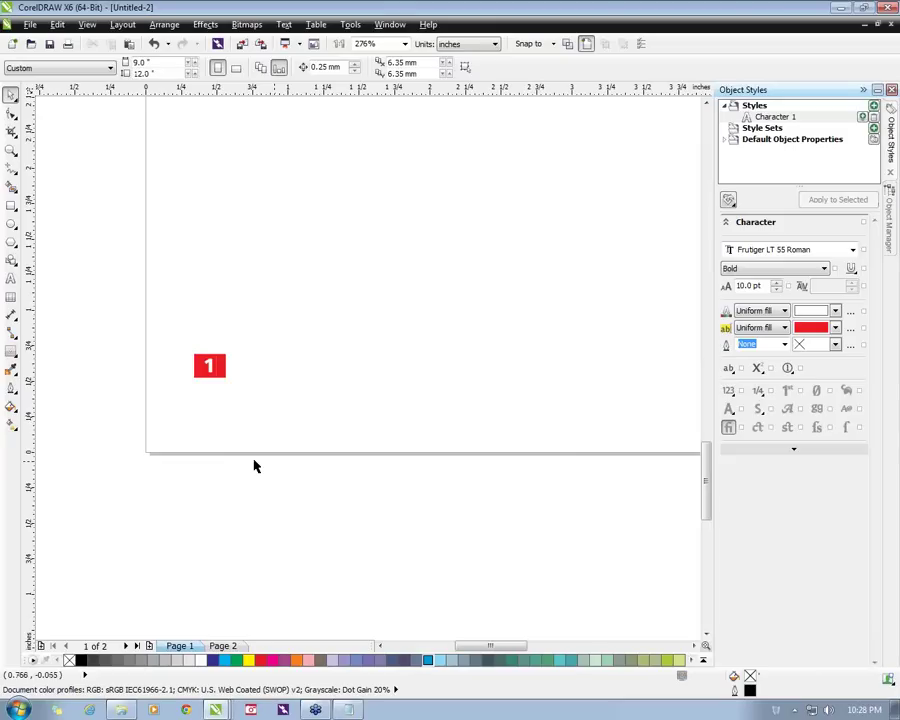
left_click(202, 386)
left_click(130, 374)
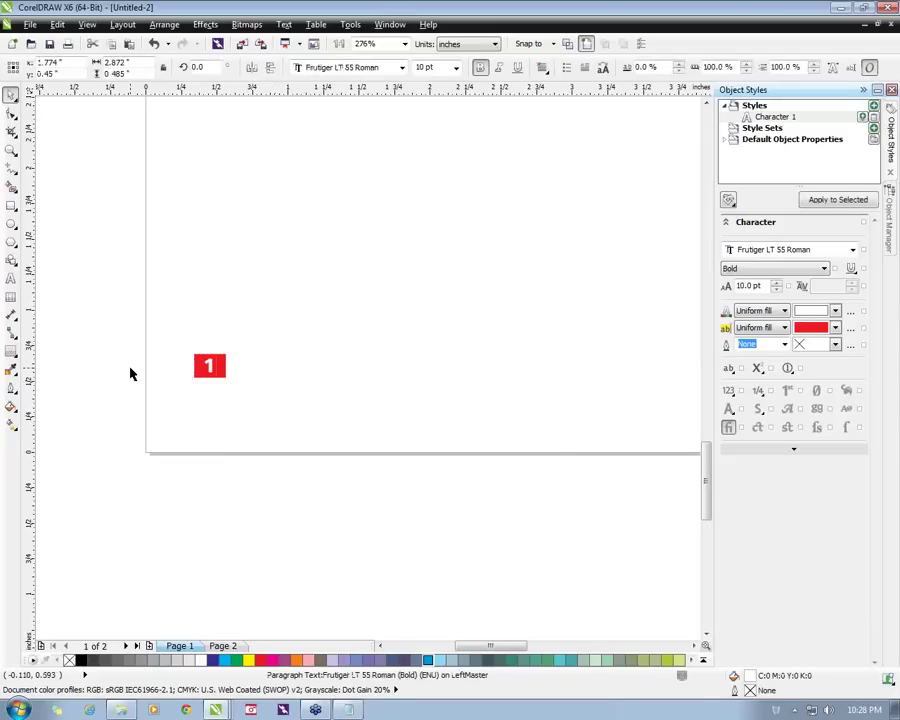
left_click(290, 384)
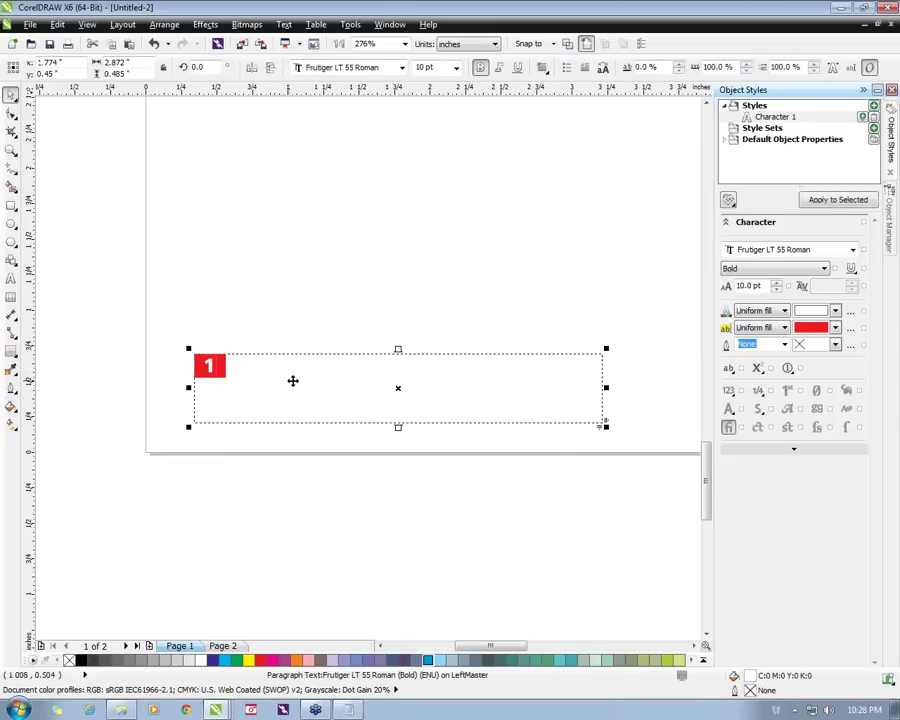
left_click(281, 505)
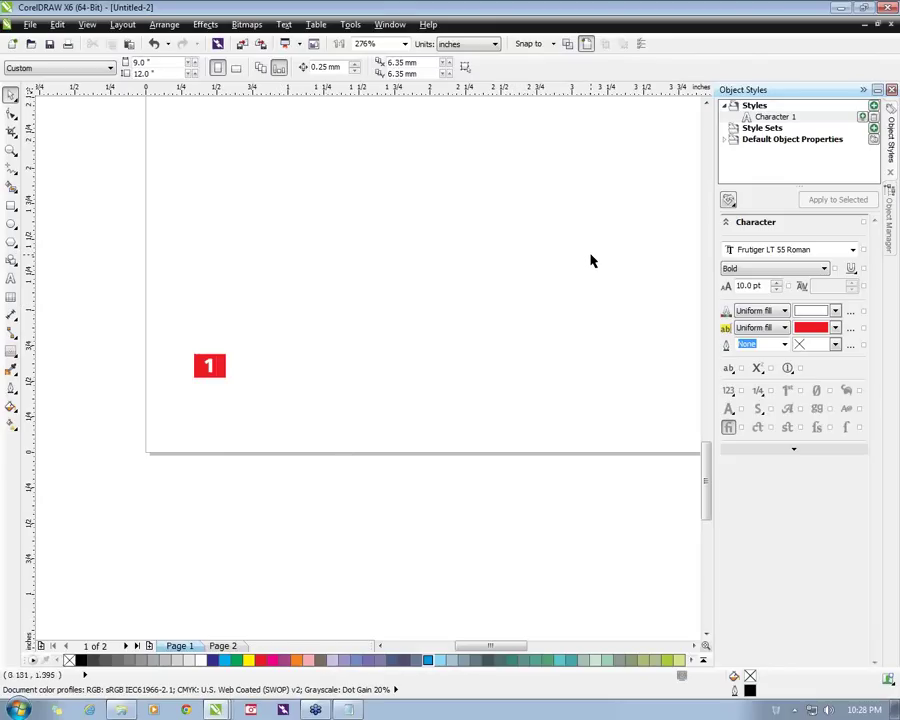
key("shift+F4")
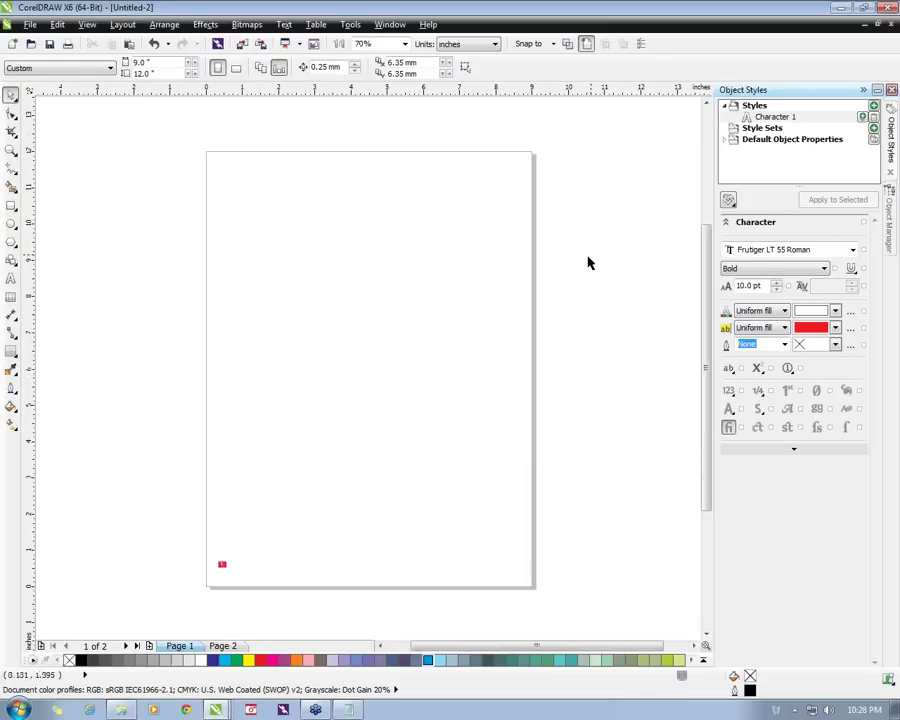
key("Tab")
left_click_drag(152, 517, 606, 617)
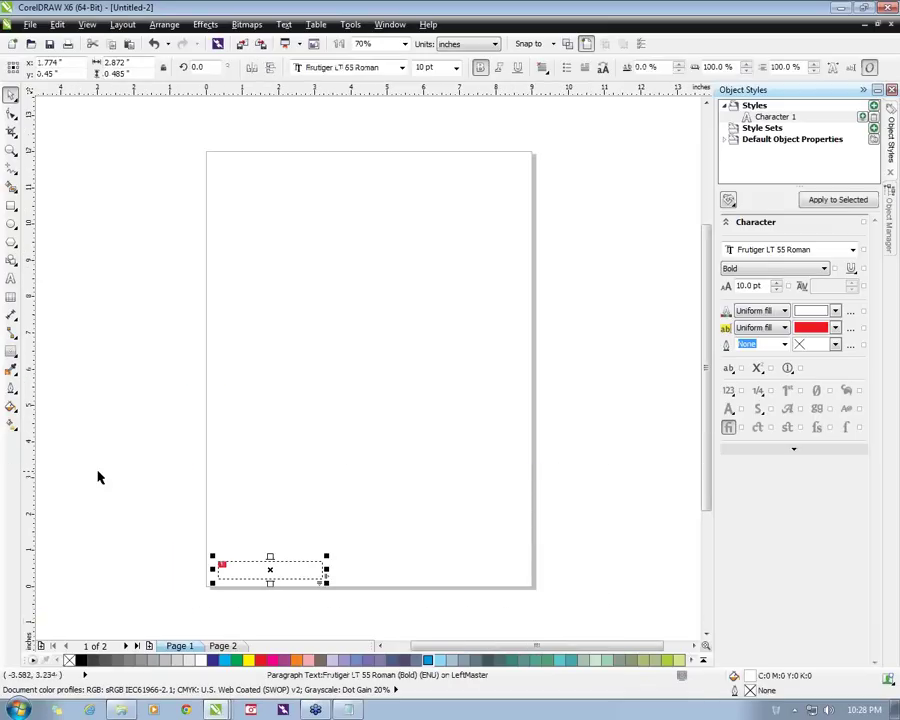
left_click_drag(132, 476, 506, 613)
left_click(506, 613)
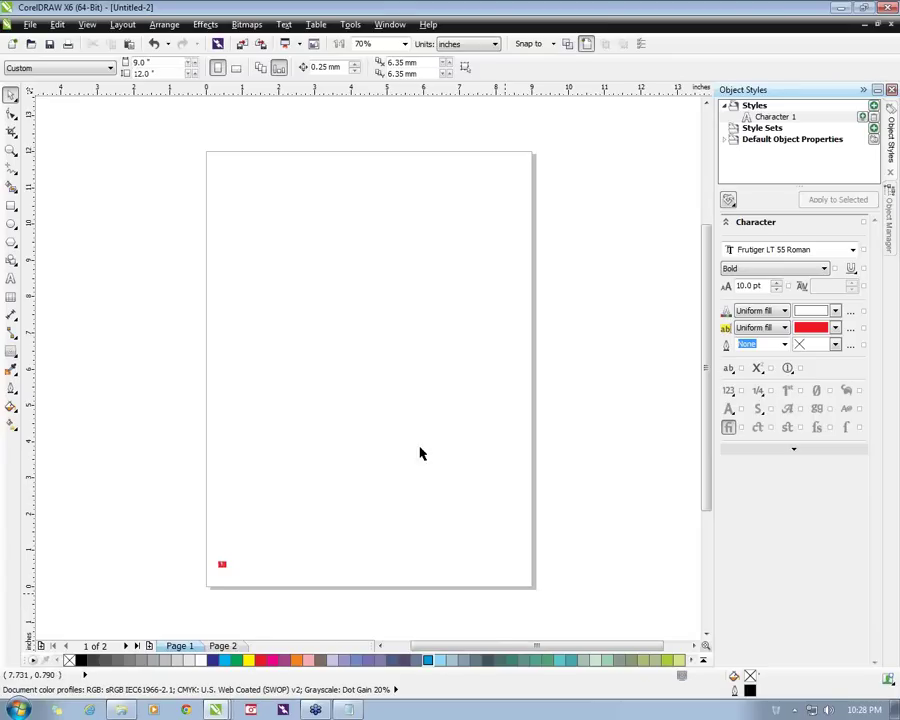
left_click(390, 24)
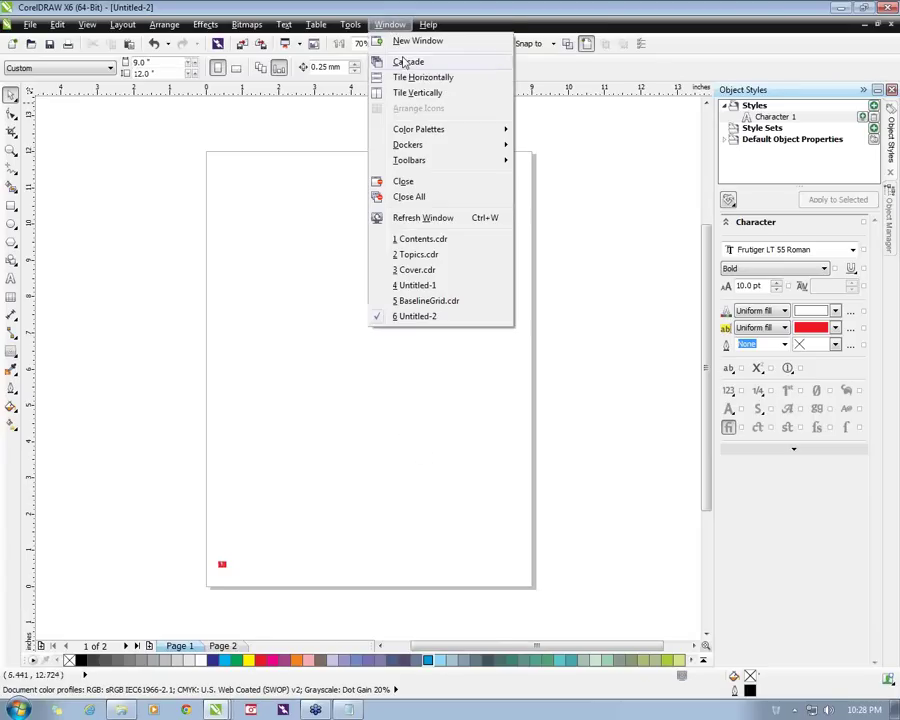
Bring Topics.cdr to the front, then switch to the Contents.cdr magazine layout.
left_click(430, 256)
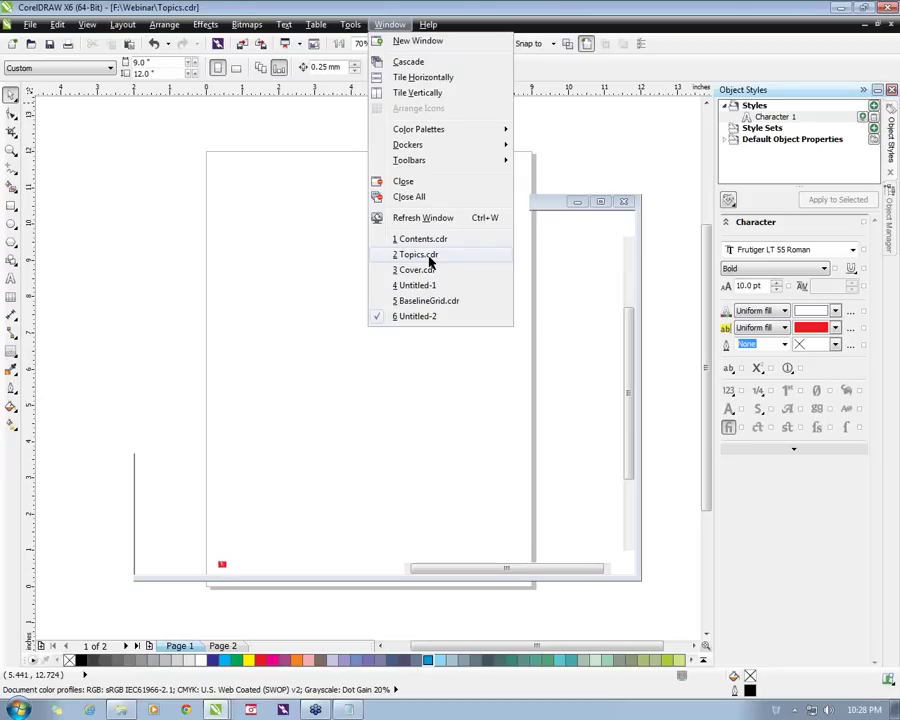
left_click(430, 257)
left_click(389, 24)
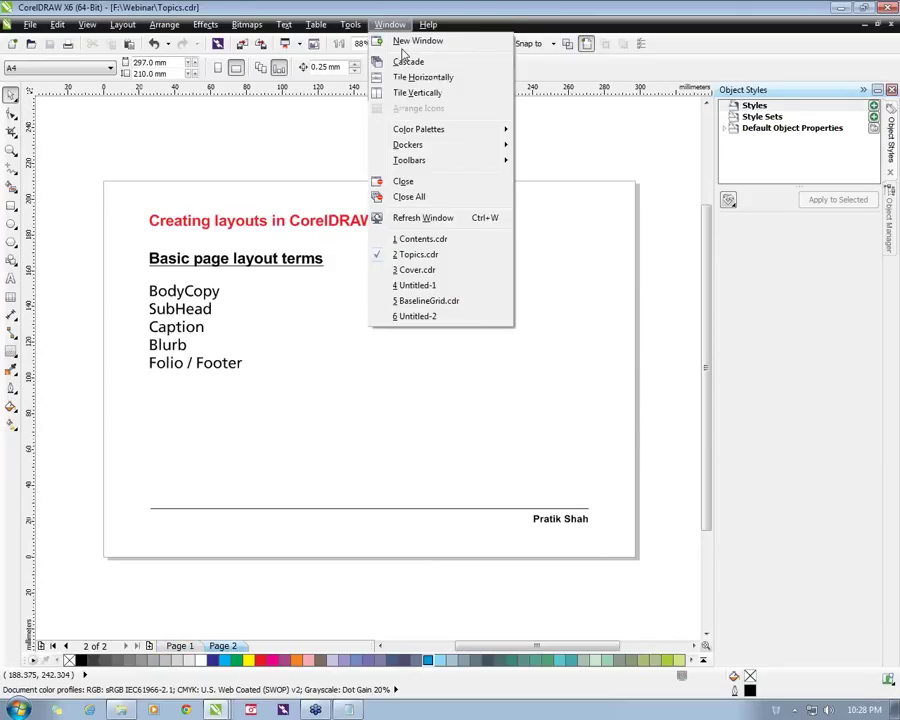
left_click(418, 240)
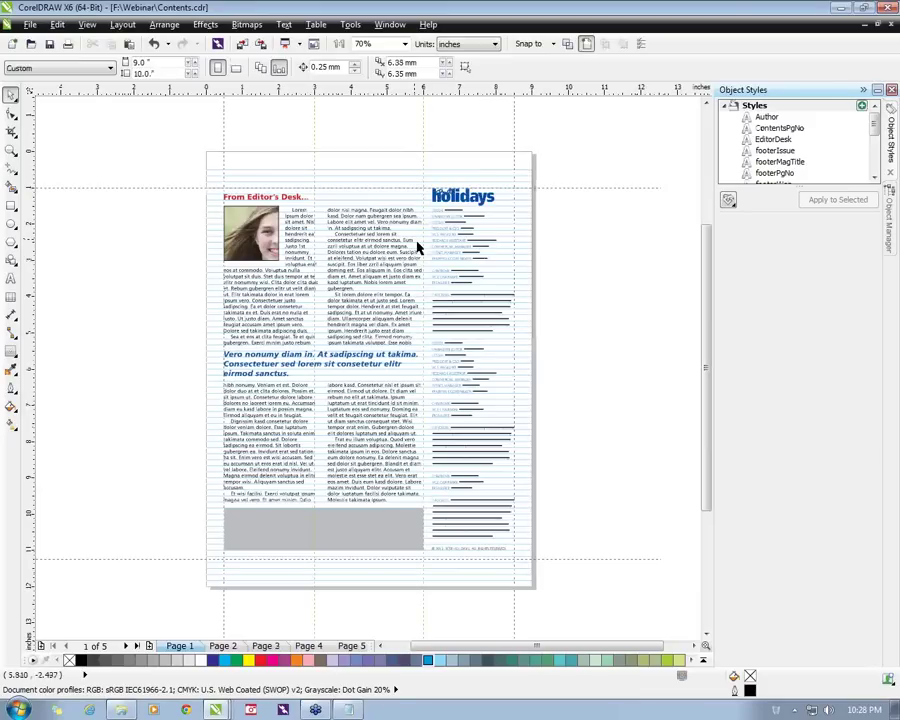
Select the editor's desk text frame, return to page 1, and scroll the Object Styles list to Style Sets.
scroll(418, 245, "up", 3)
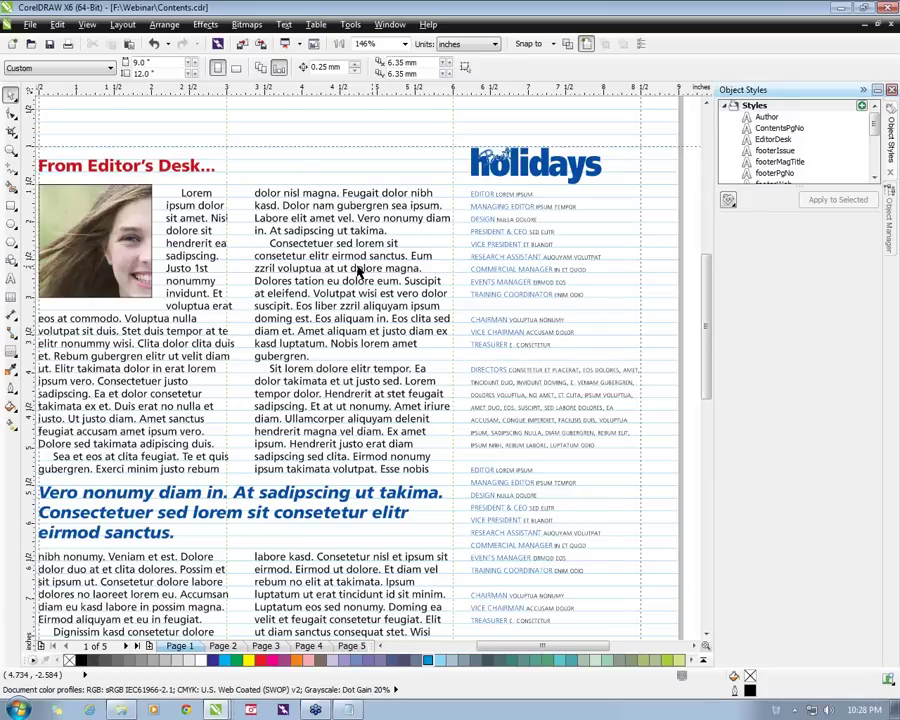
left_click(357, 272)
scroll(406, 160, "down", 2)
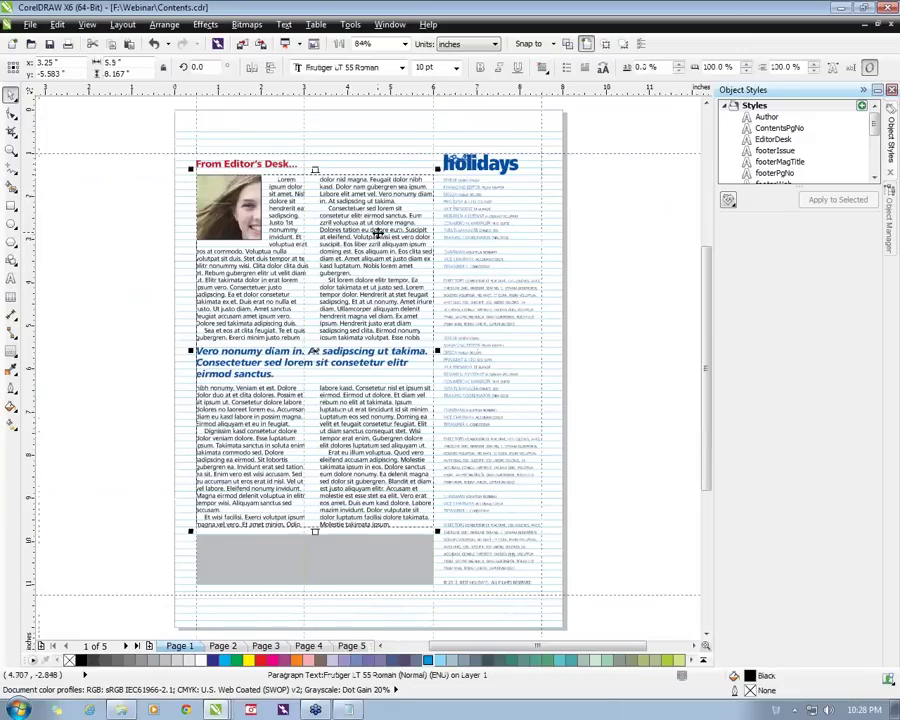
key("Page_Down")
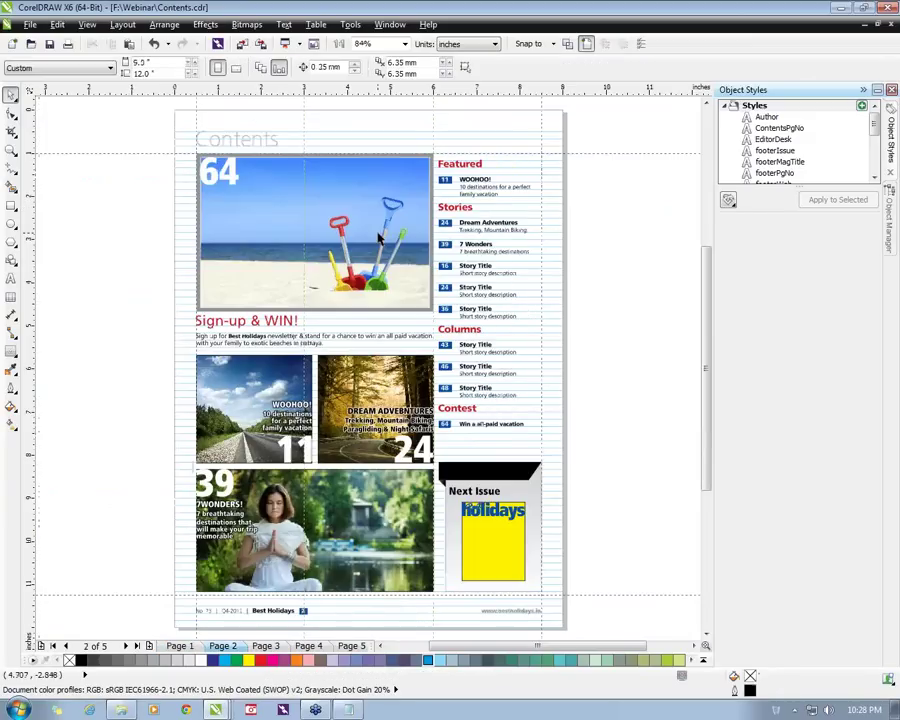
key("Page_Up")
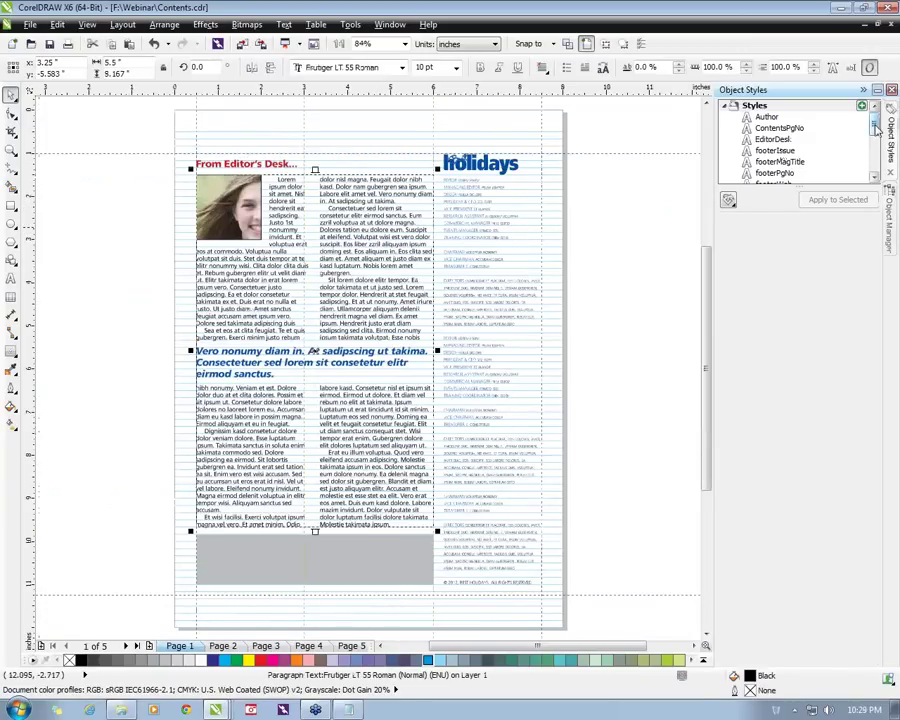
mouse_move(876, 128)
left_mouse_down()
mouse_move(876, 136)
mouse_move(876, 118)
mouse_move(876, 152)
left_mouse_up()
Set the bodyCopy style set's paragraph spacing to 0.0.
left_click(778, 130)
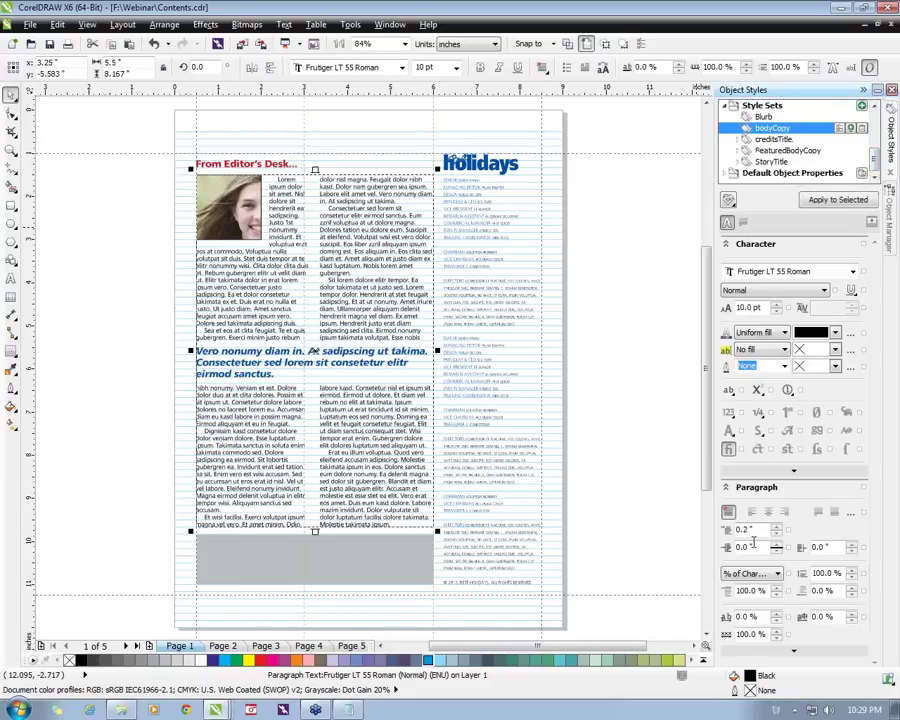
double_click(743, 548)
type("0")
key("Return")
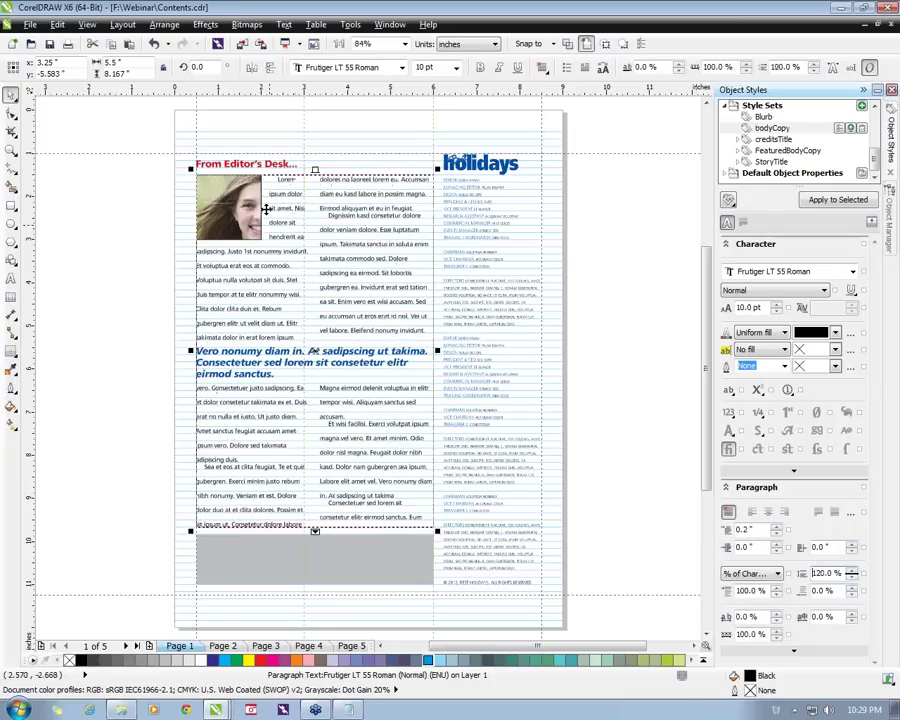
Select the four body text frames and apply 100% line spacing.
left_click_drag(162, 155, 366, 366)
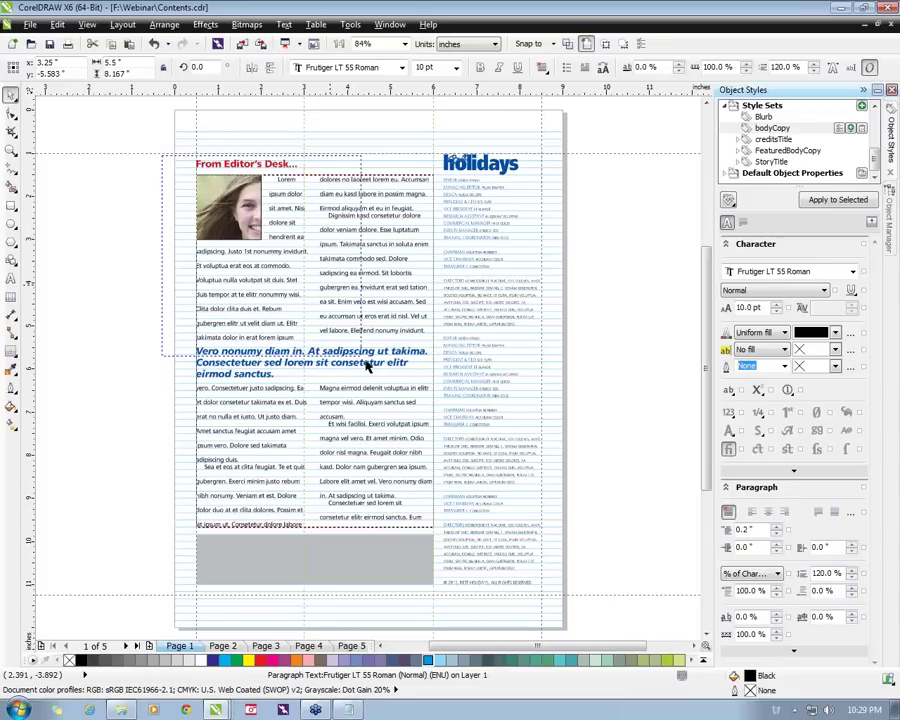
left_click_drag(366, 366, 452, 366)
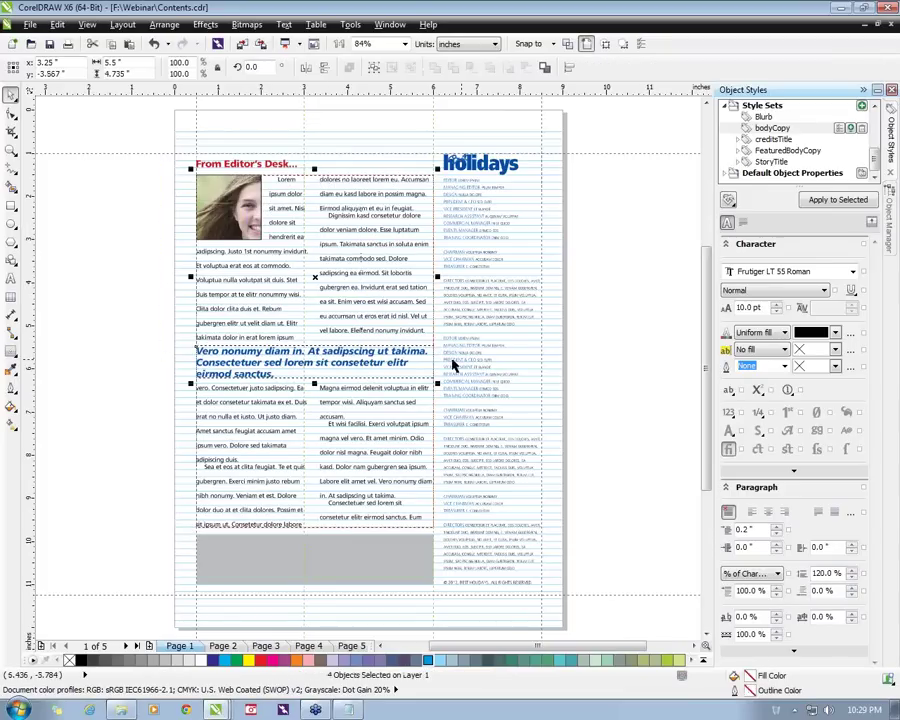
key("shift+F2")
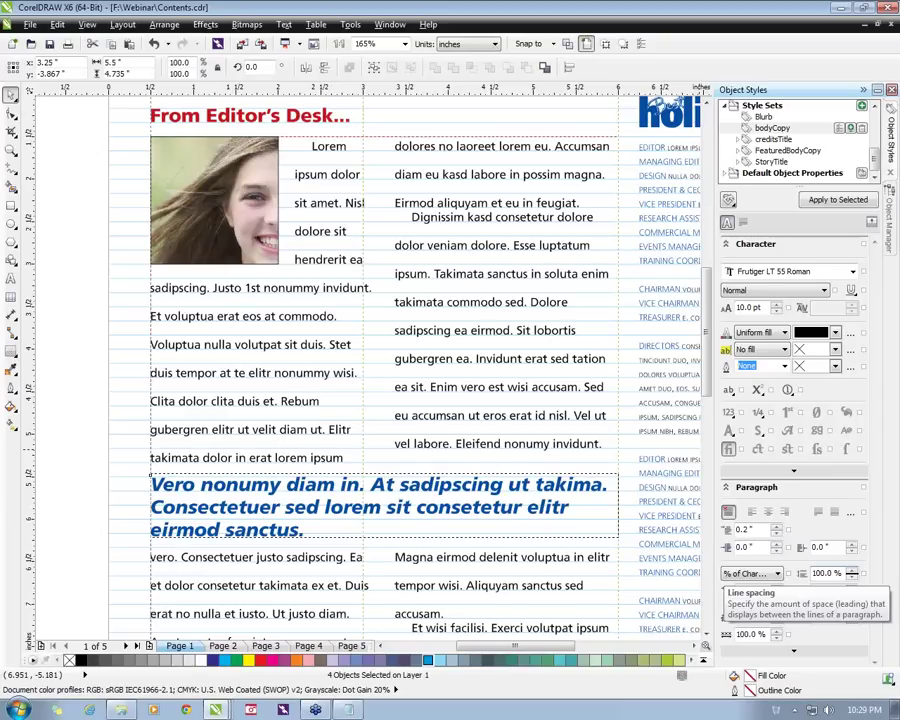
key("Return")
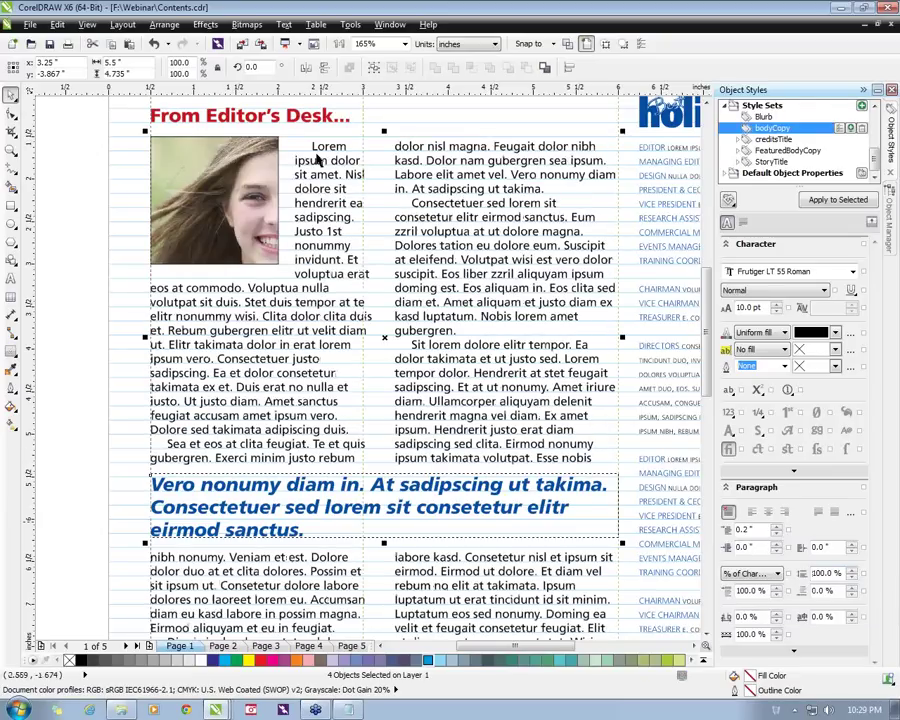
left_click(108, 207)
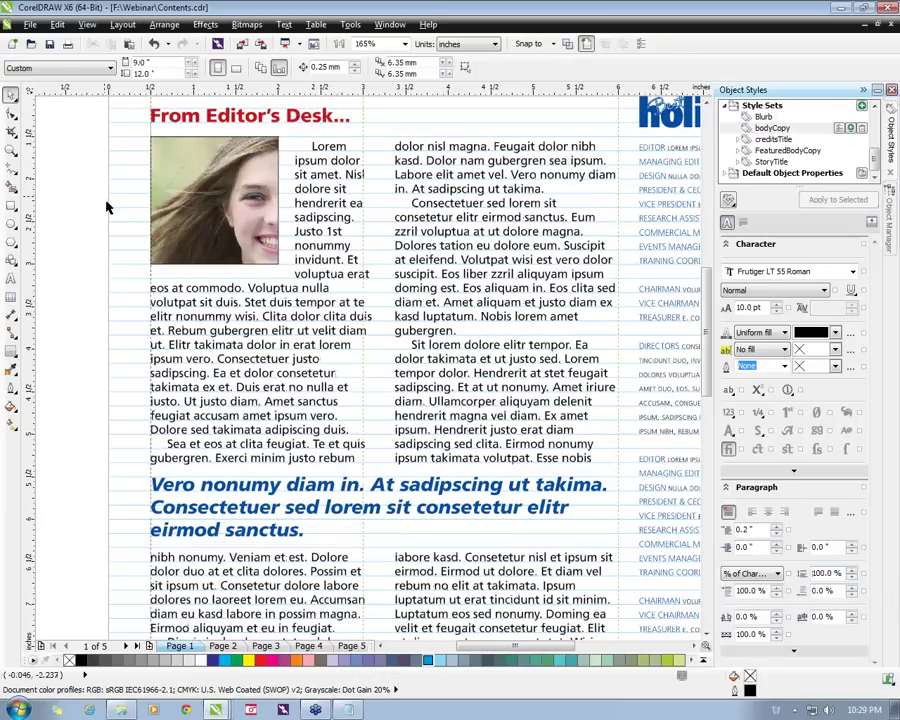
Fit Page 1 in view and inspect the body text and From Editor's Desk heading frames.
left_click(402, 262)
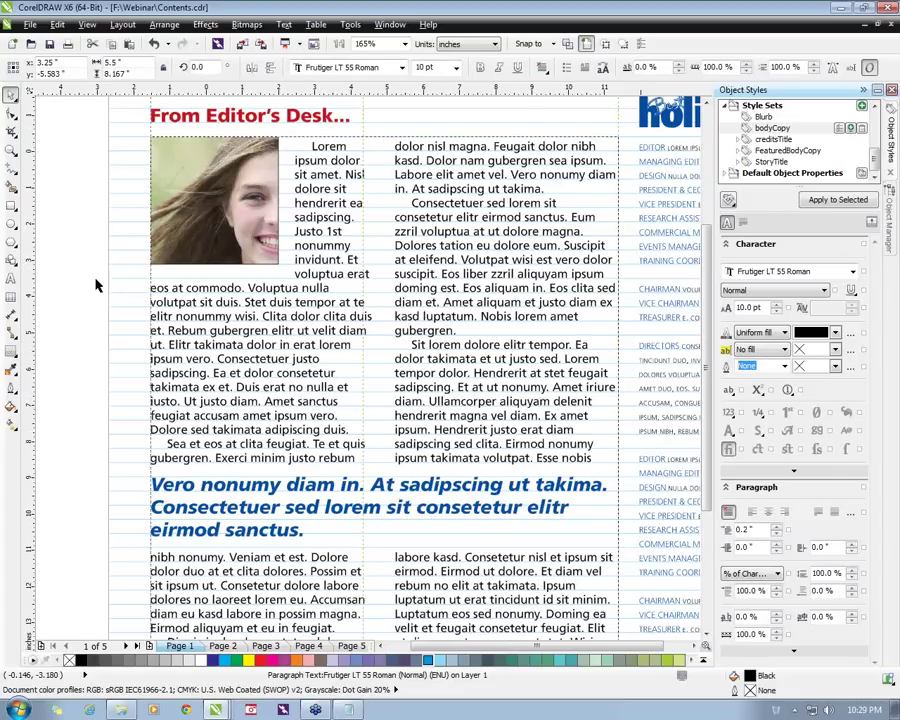
key("shift+F4")
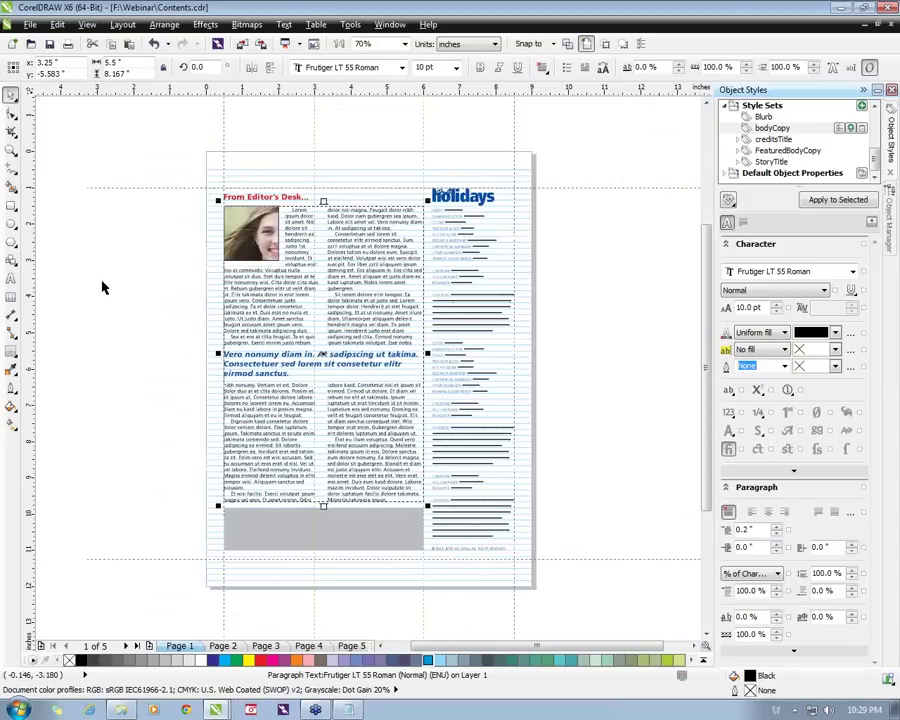
left_click(242, 199)
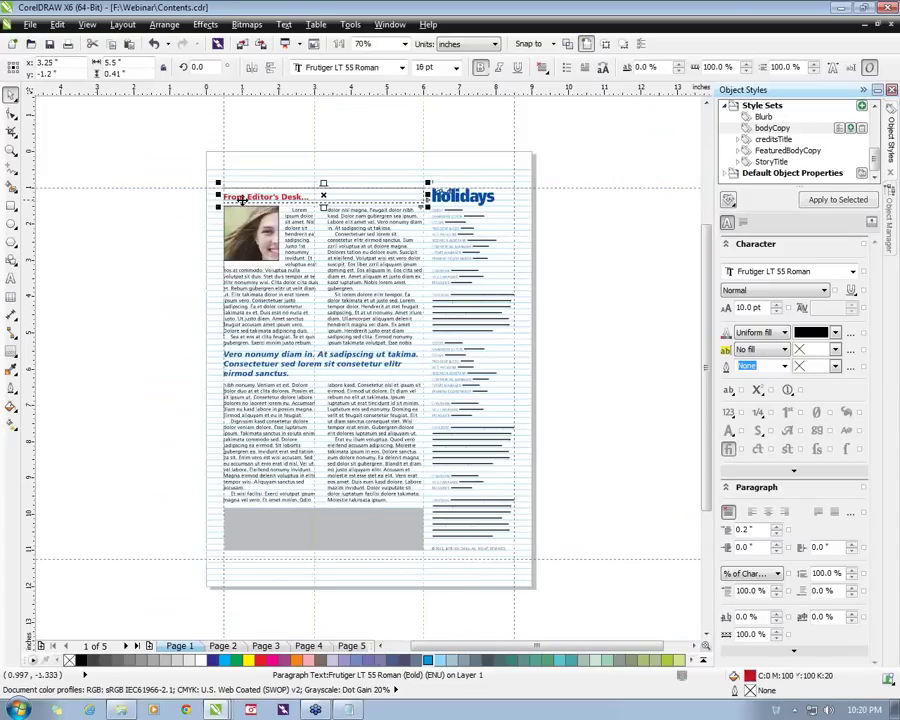
left_click(579, 386)
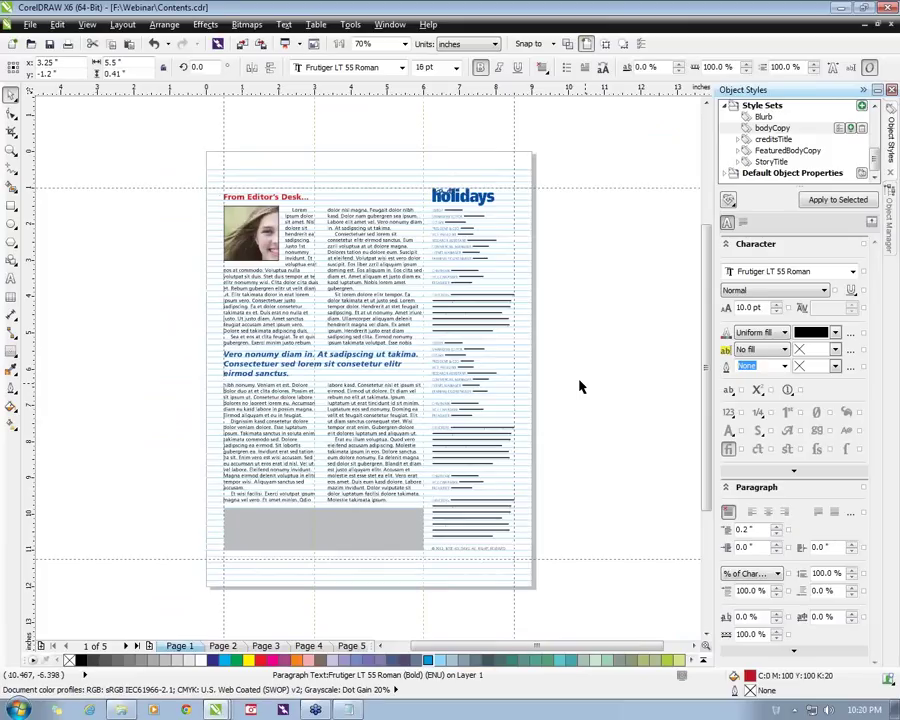
key("Escape")
left_click(262, 203)
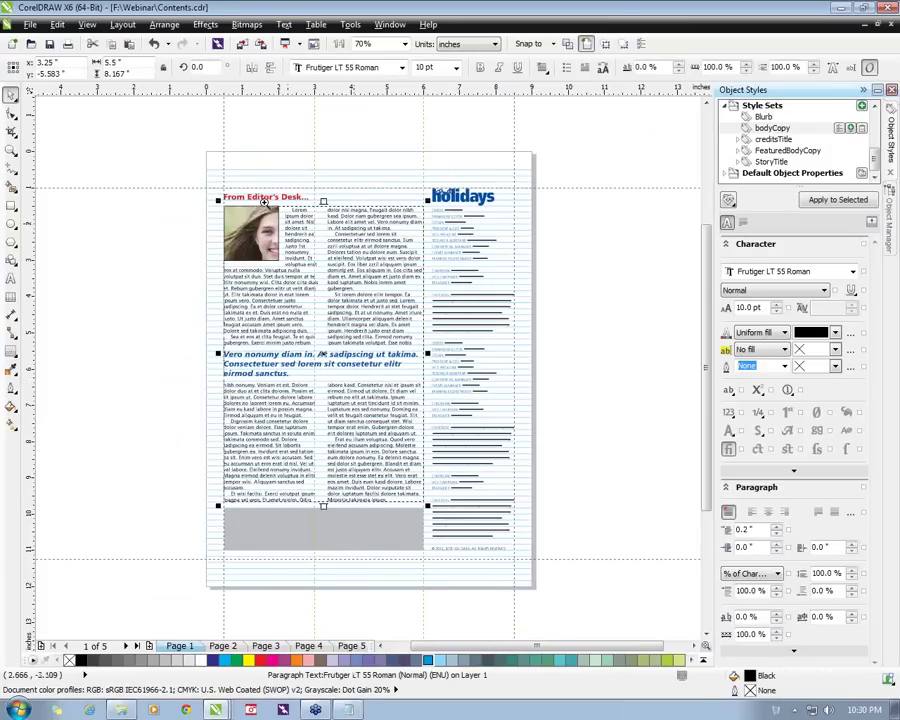
Zoom into the text frames, check the credits column and article frame, then advance to Page 3.
left_click_drag(209, 181, 531, 380)
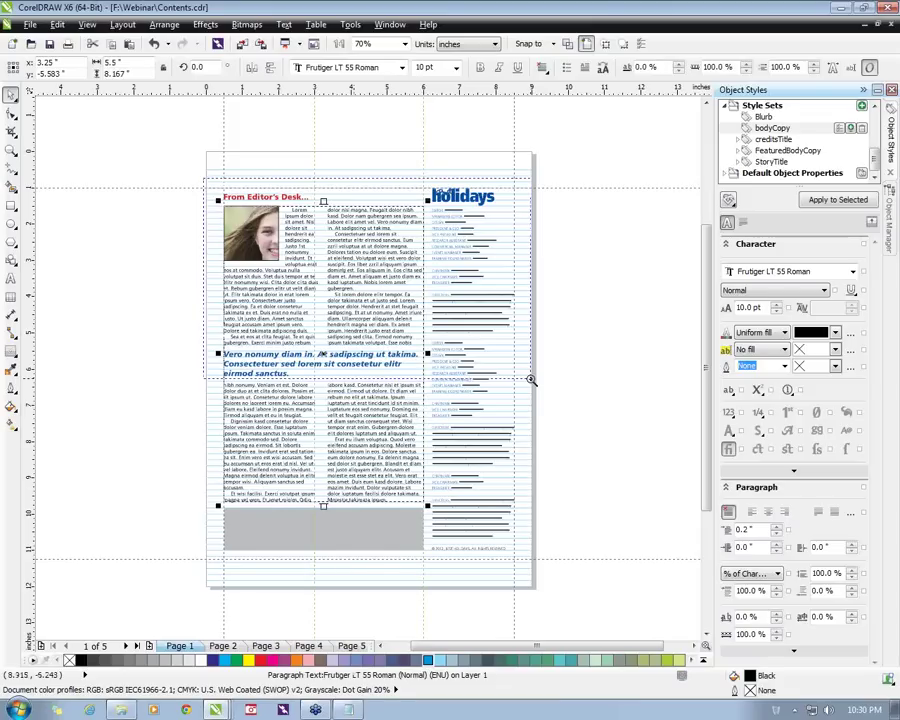
left_click_drag(531, 380, 531, 380)
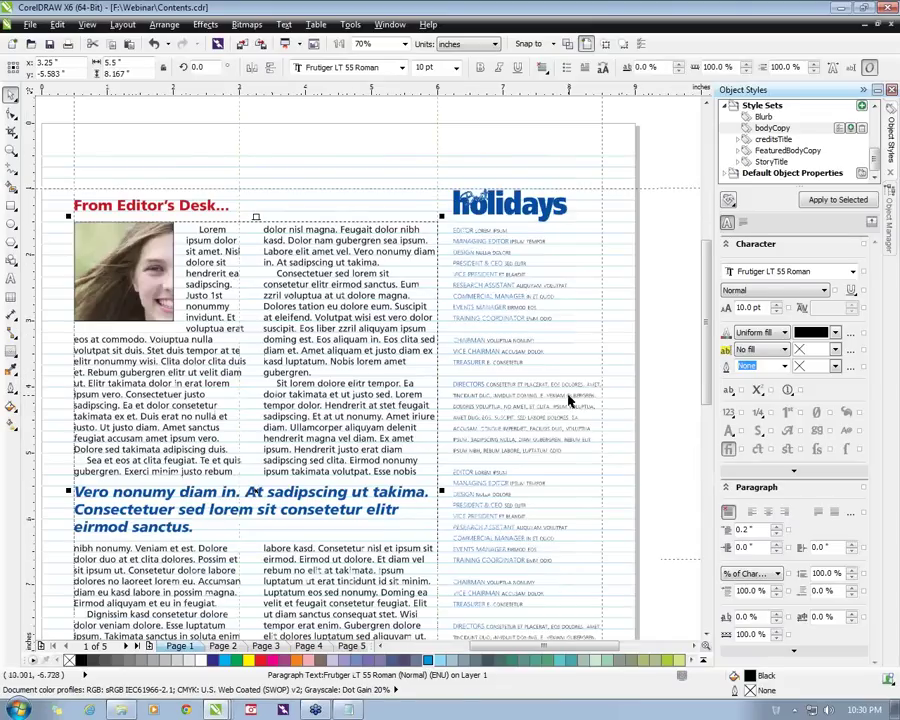
left_click(474, 276)
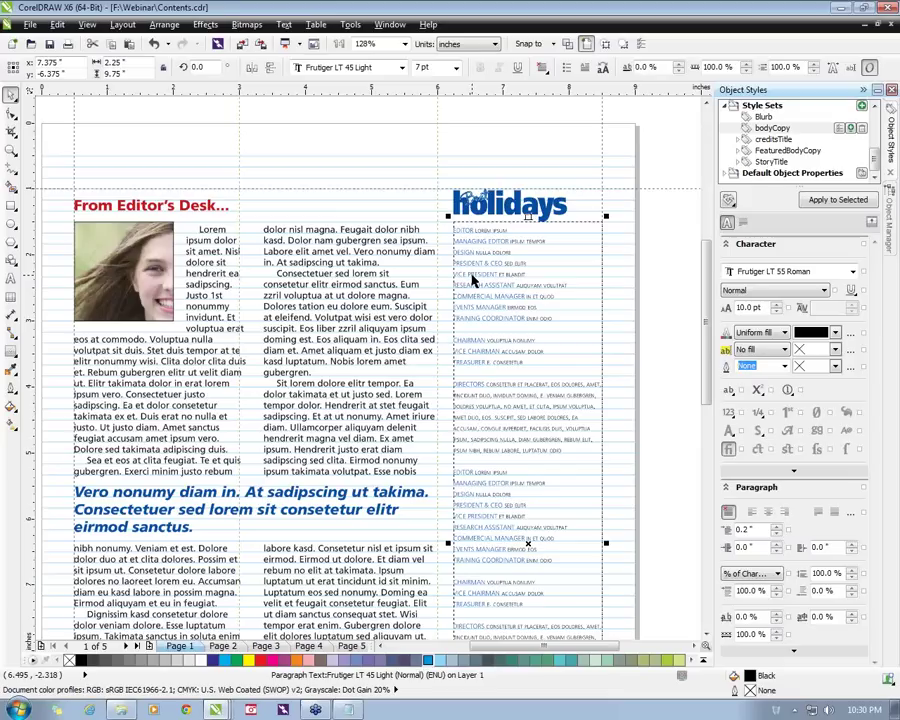
left_click(643, 268)
left_click(435, 228)
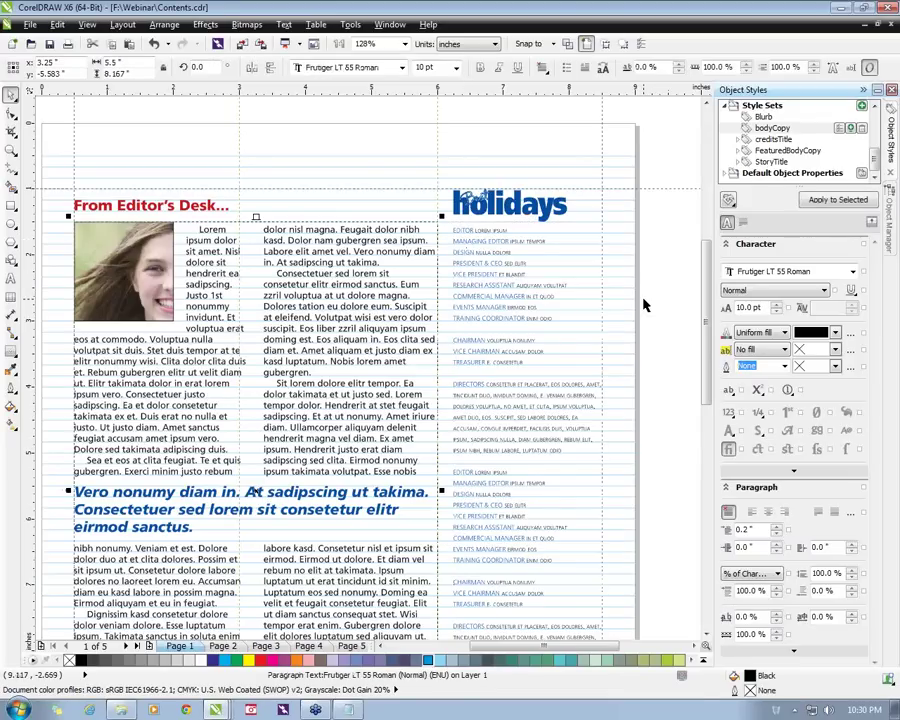
key("Page_Down")
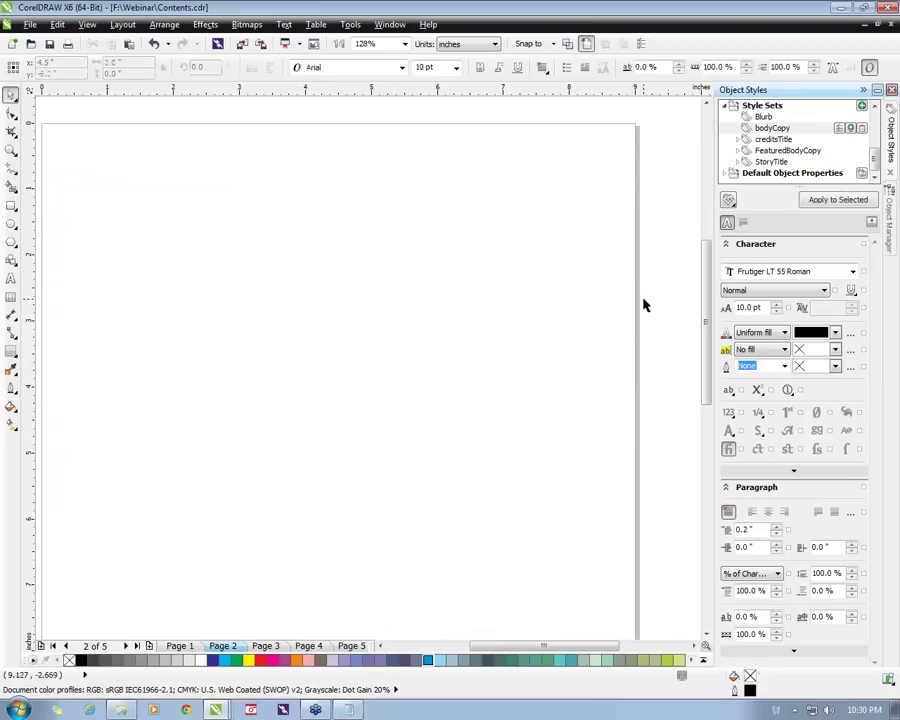
key("Page_Down")
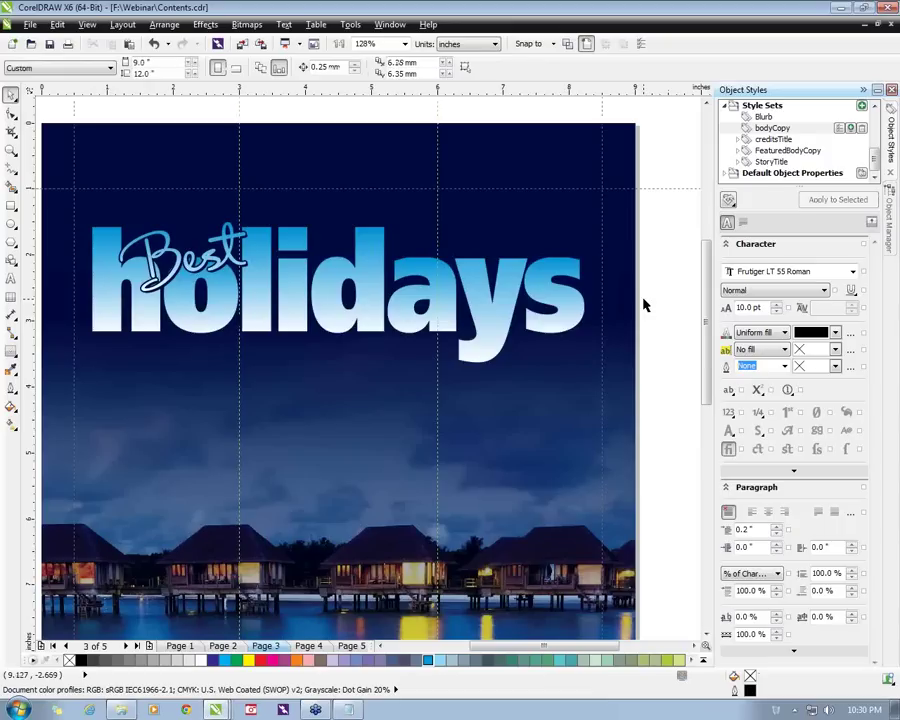
Return to Page 1 and marquee-select the blue subheading objects, then deselect them.
key("Page_Up")
key("Page_Up")
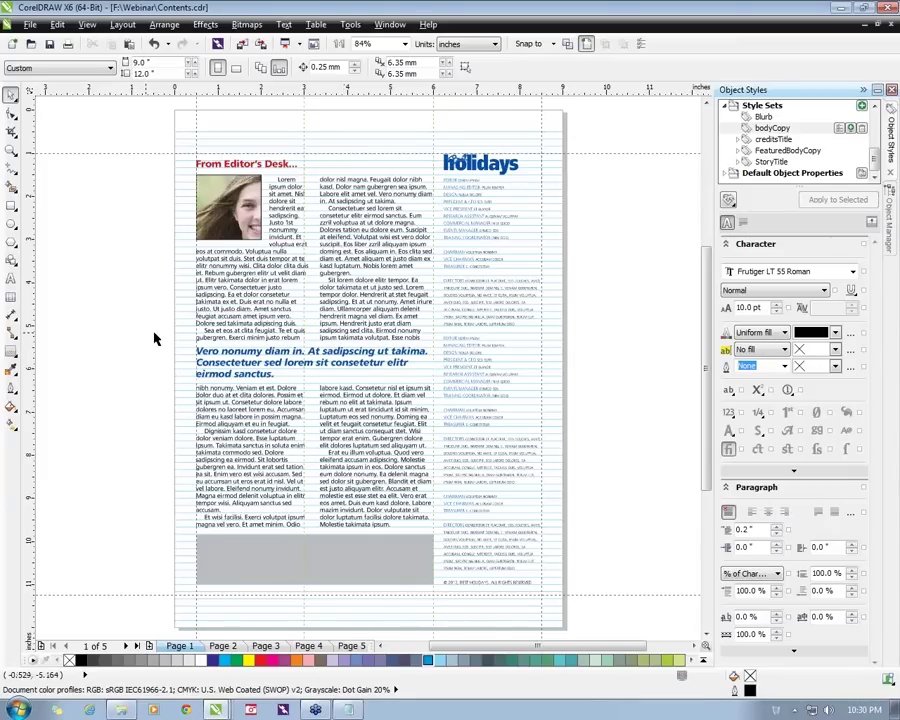
left_click_drag(148, 338, 279, 372)
left_click(138, 302)
left_click_drag(138, 302, 454, 416)
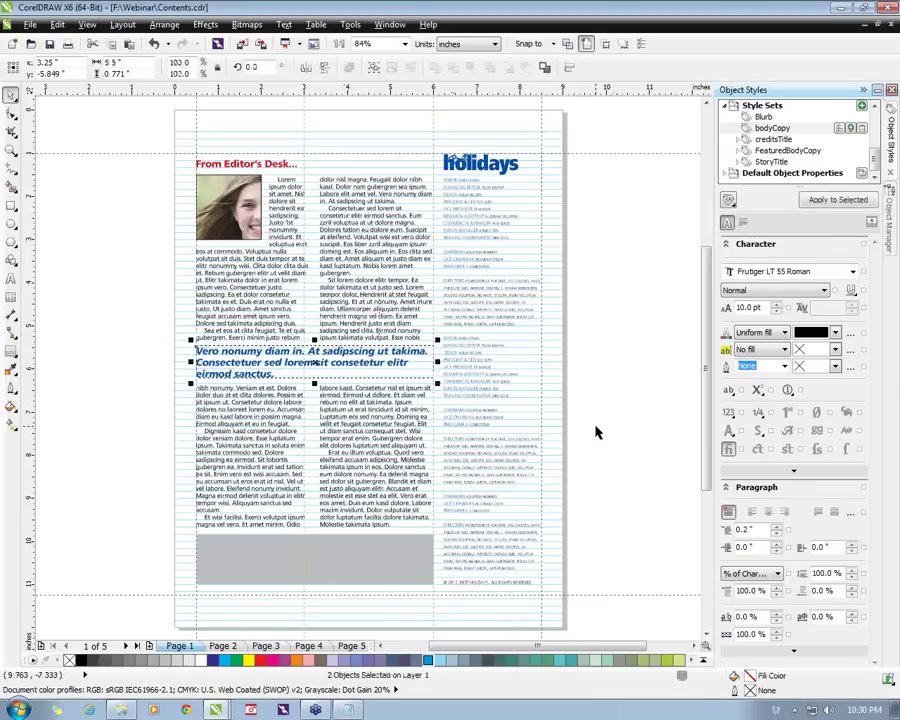
left_click(595, 426)
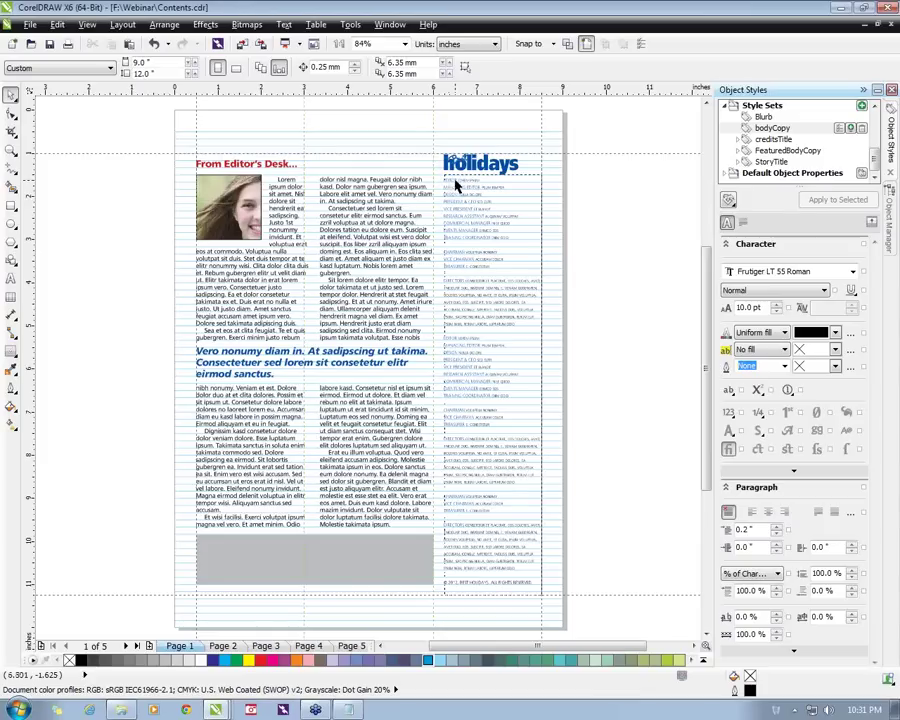
left_click(391, 206)
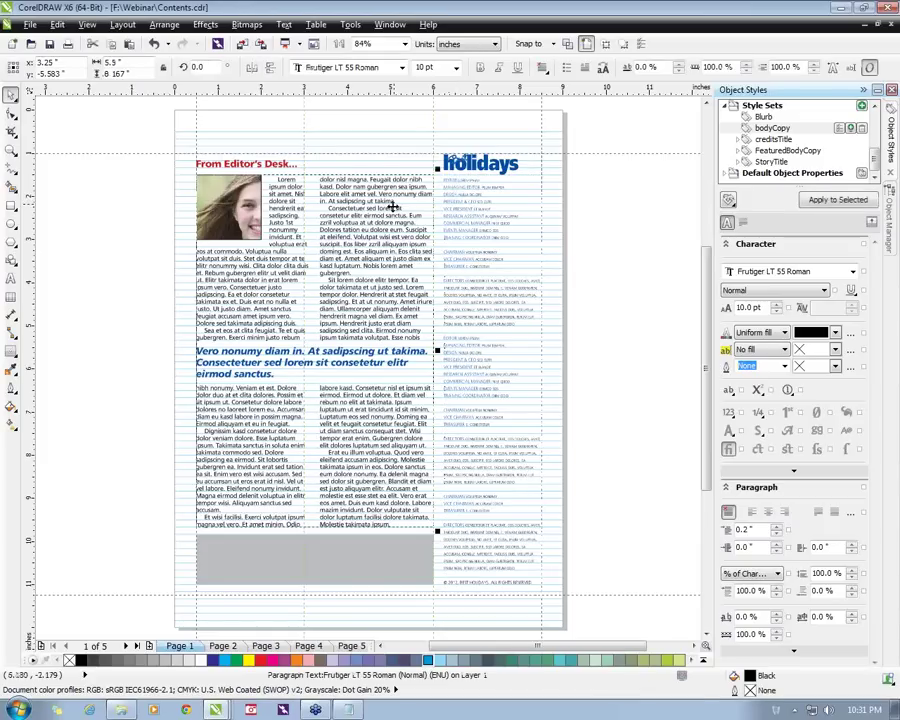
left_click(114, 340)
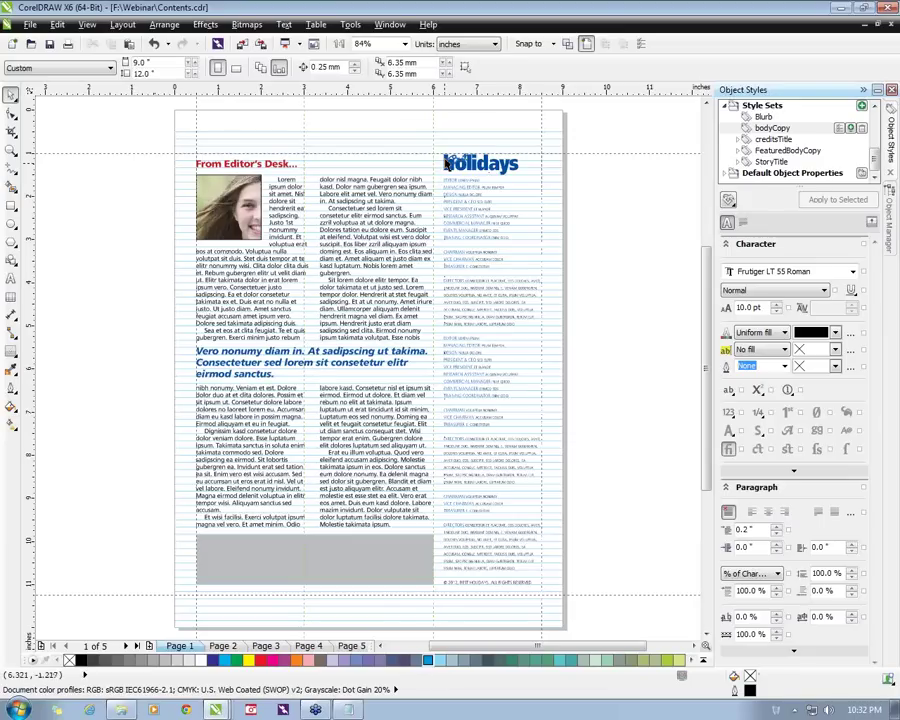
left_click(447, 163)
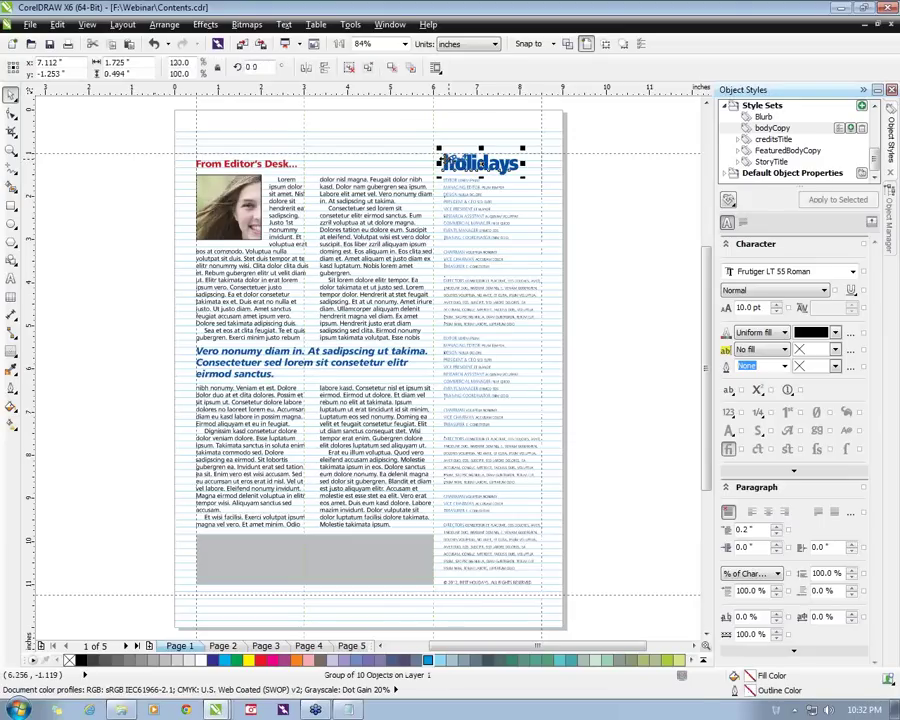
left_click(376, 197)
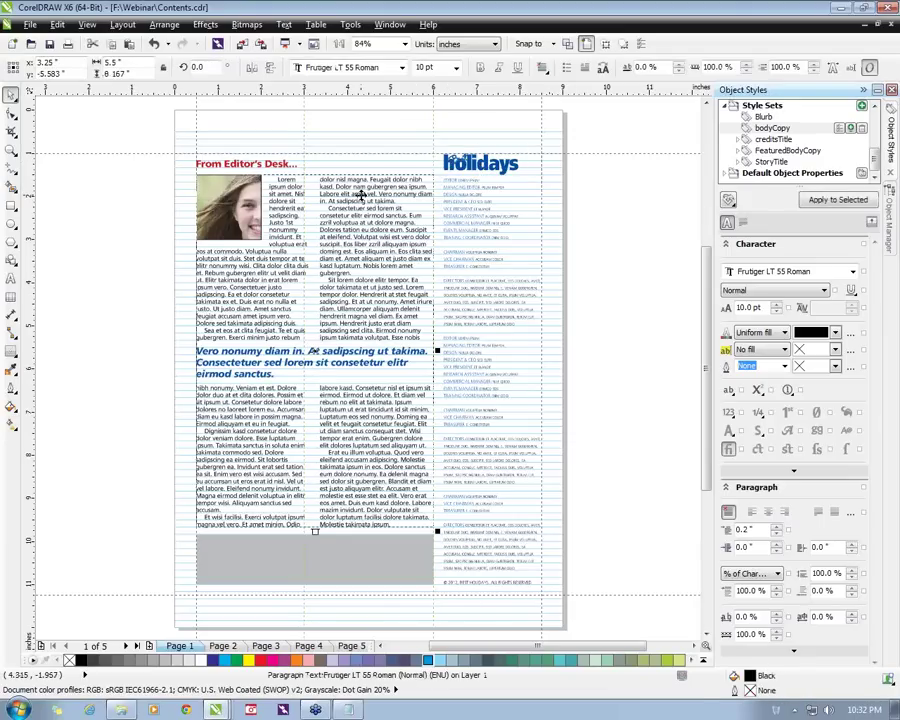
double_click(327, 370)
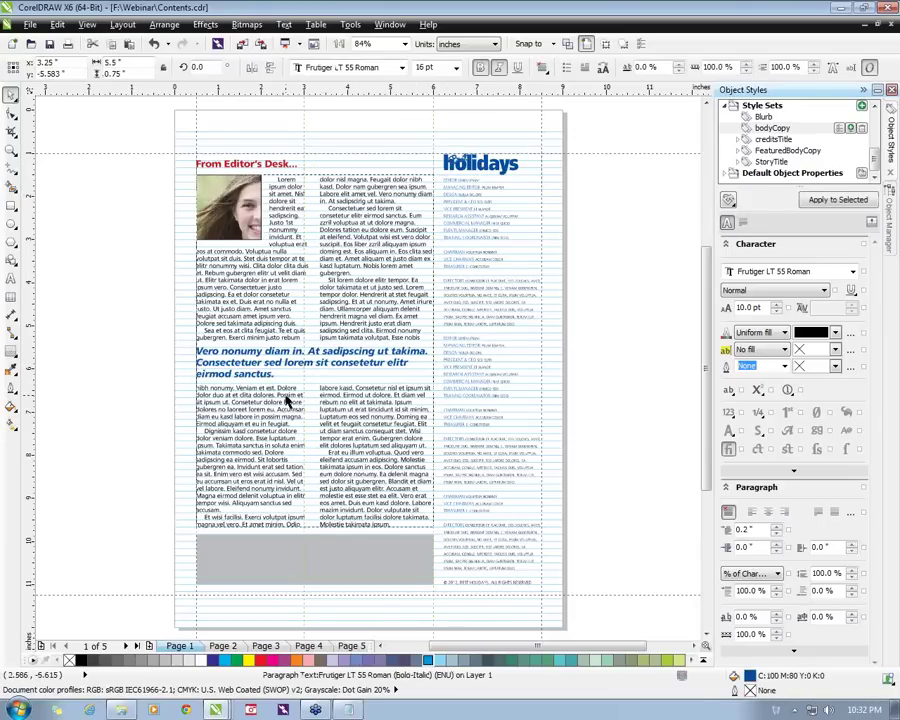
left_click(242, 224)
left_click(133, 212)
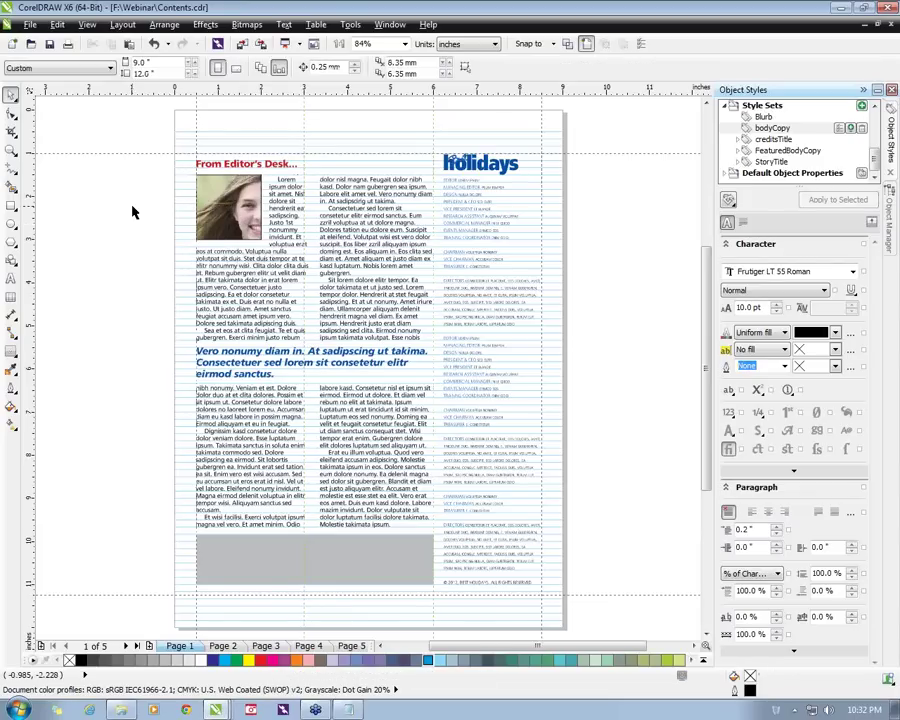
key("Page_Down")
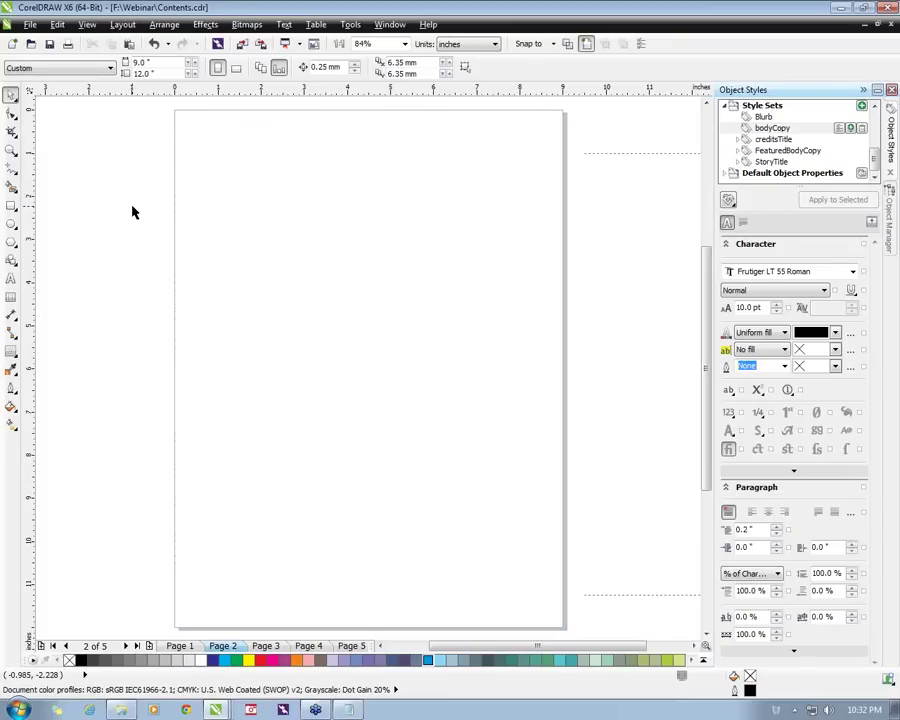
key("Page_Down")
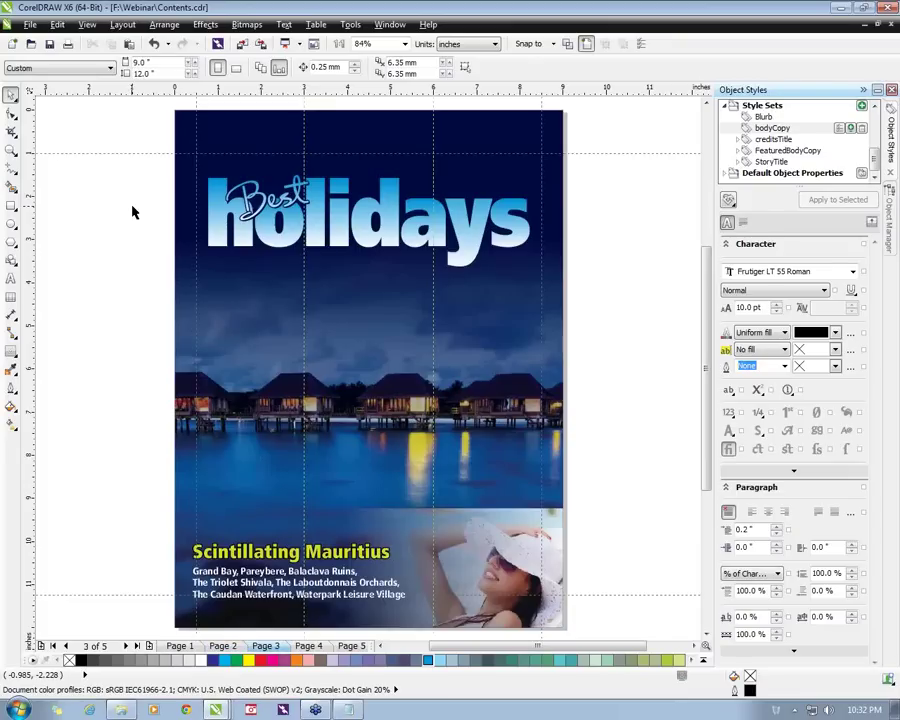
key("Page_Down")
left_click(180, 645)
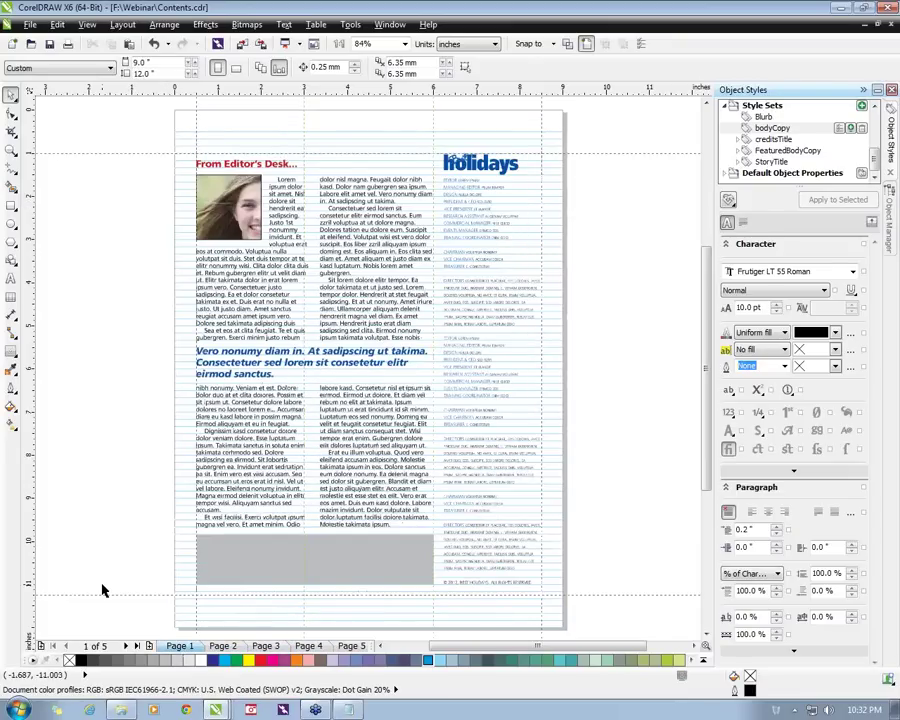